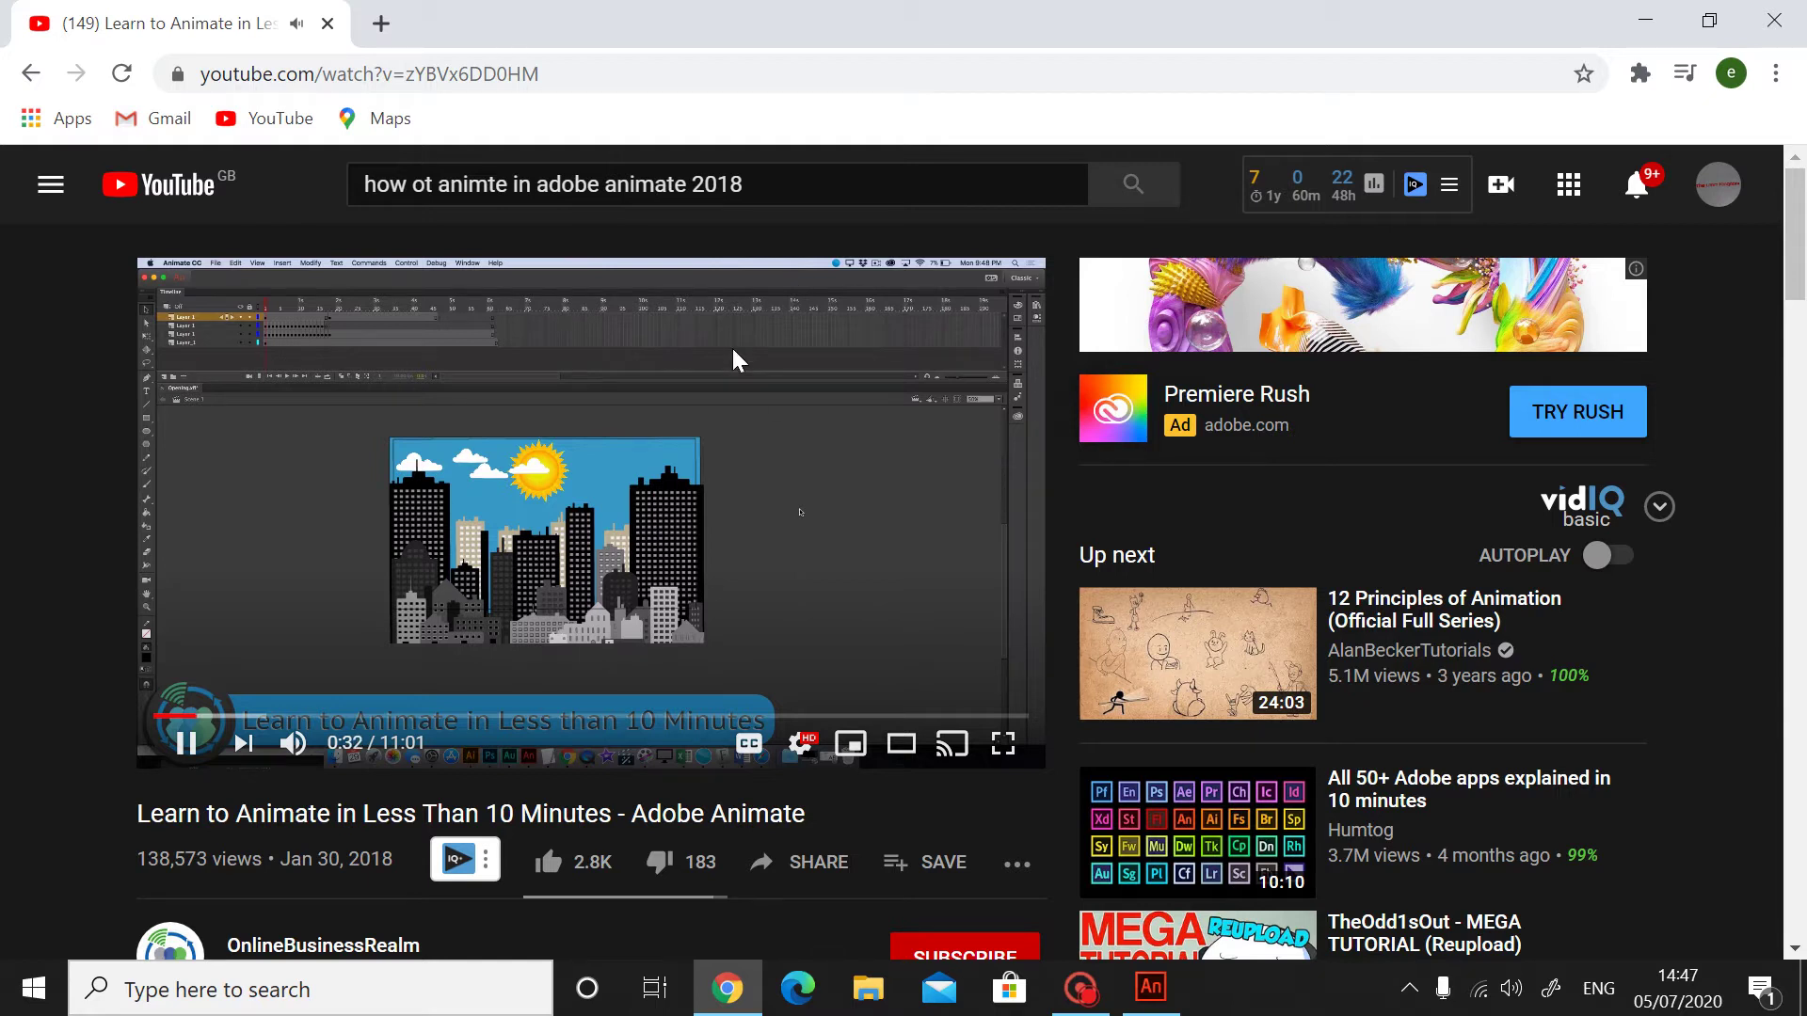
- Find the comment about where the tutorial video truly starts, jump the video to 2:18 and pause it at the document settings
{"action": "scroll", "coordinate": [689, 355], "scroll_direction": "down", "scroll_amount": 10}
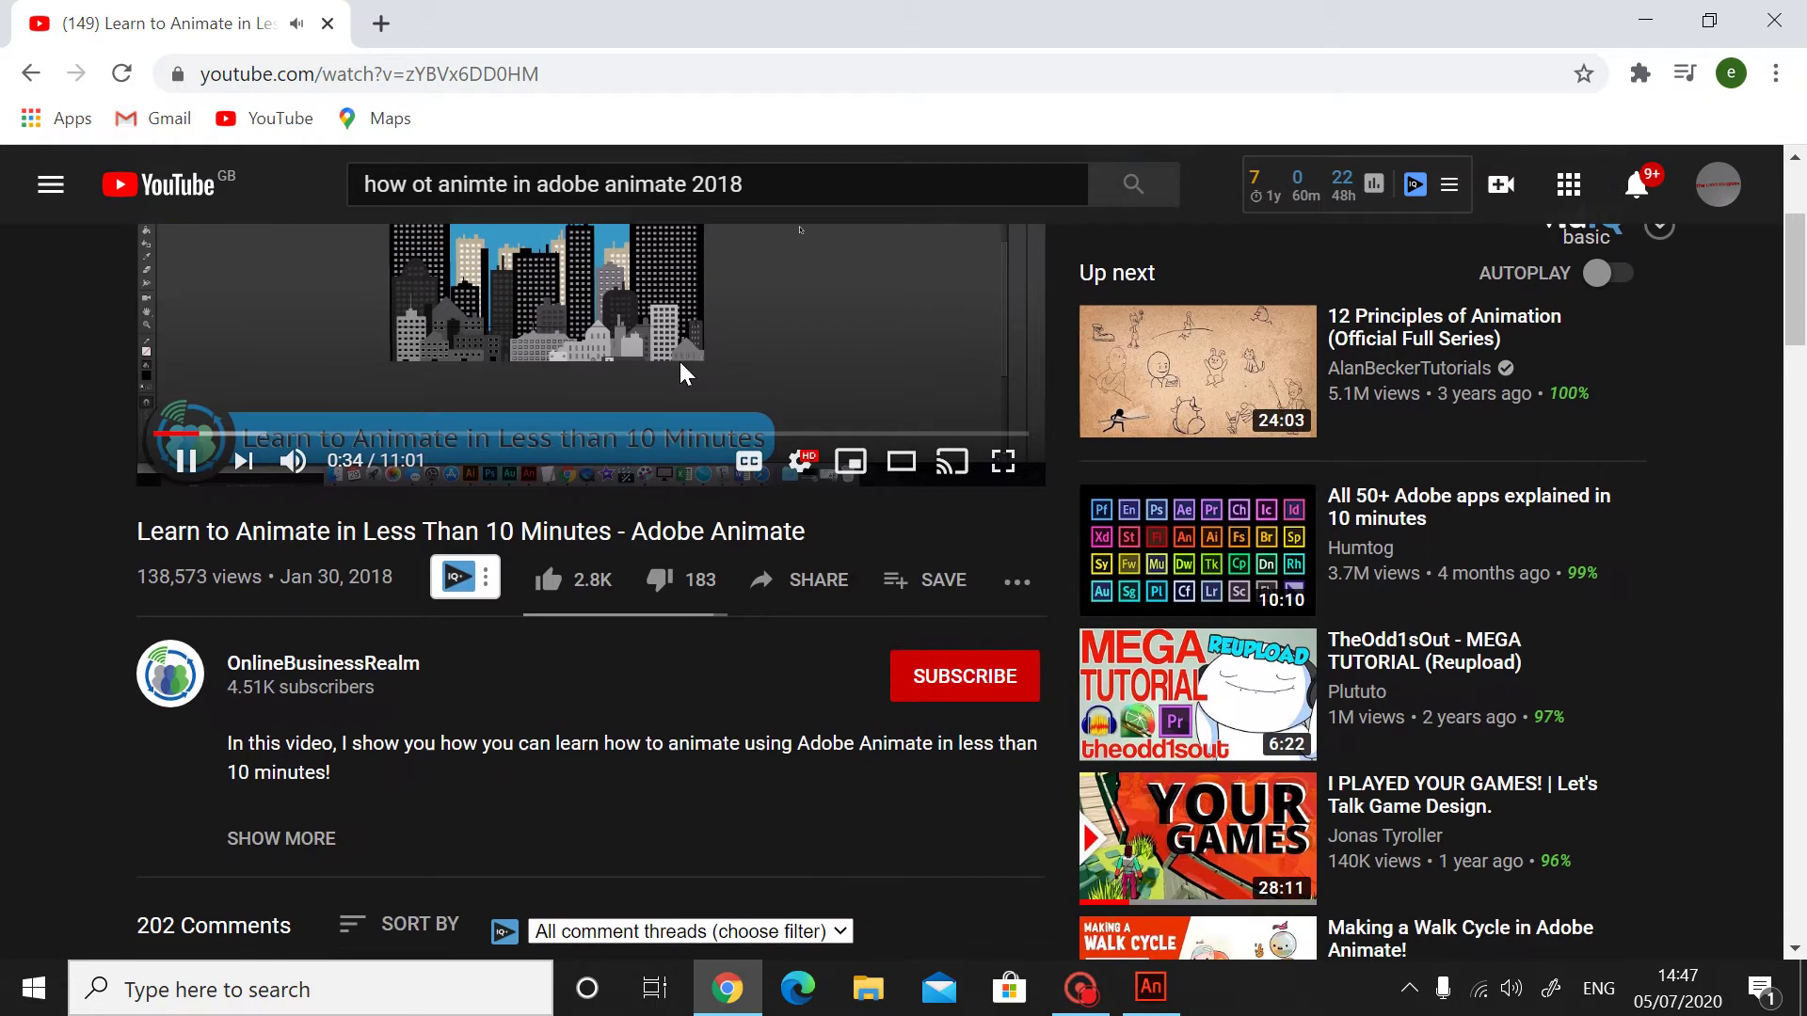
{"action": "scroll", "coordinate": [681, 373], "scroll_direction": "down", "scroll_amount": 3}
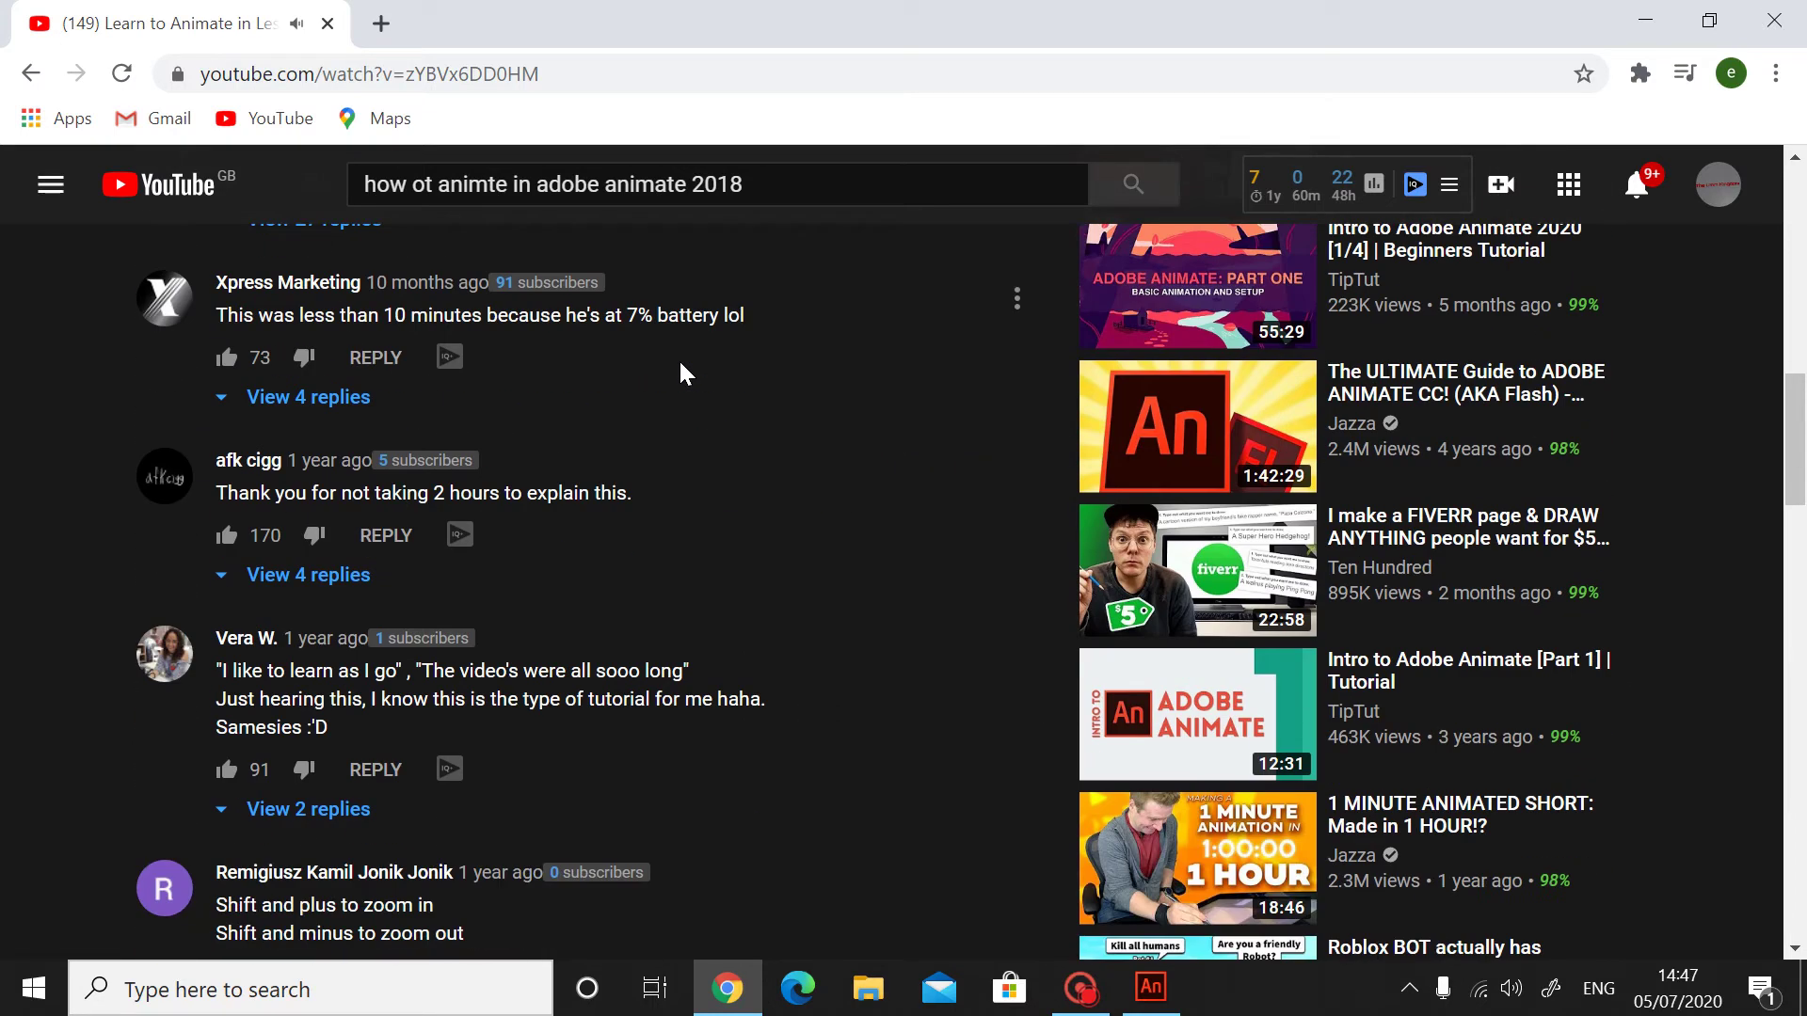
{"action": "scroll", "coordinate": [681, 374], "scroll_direction": "down", "scroll_amount": 4}
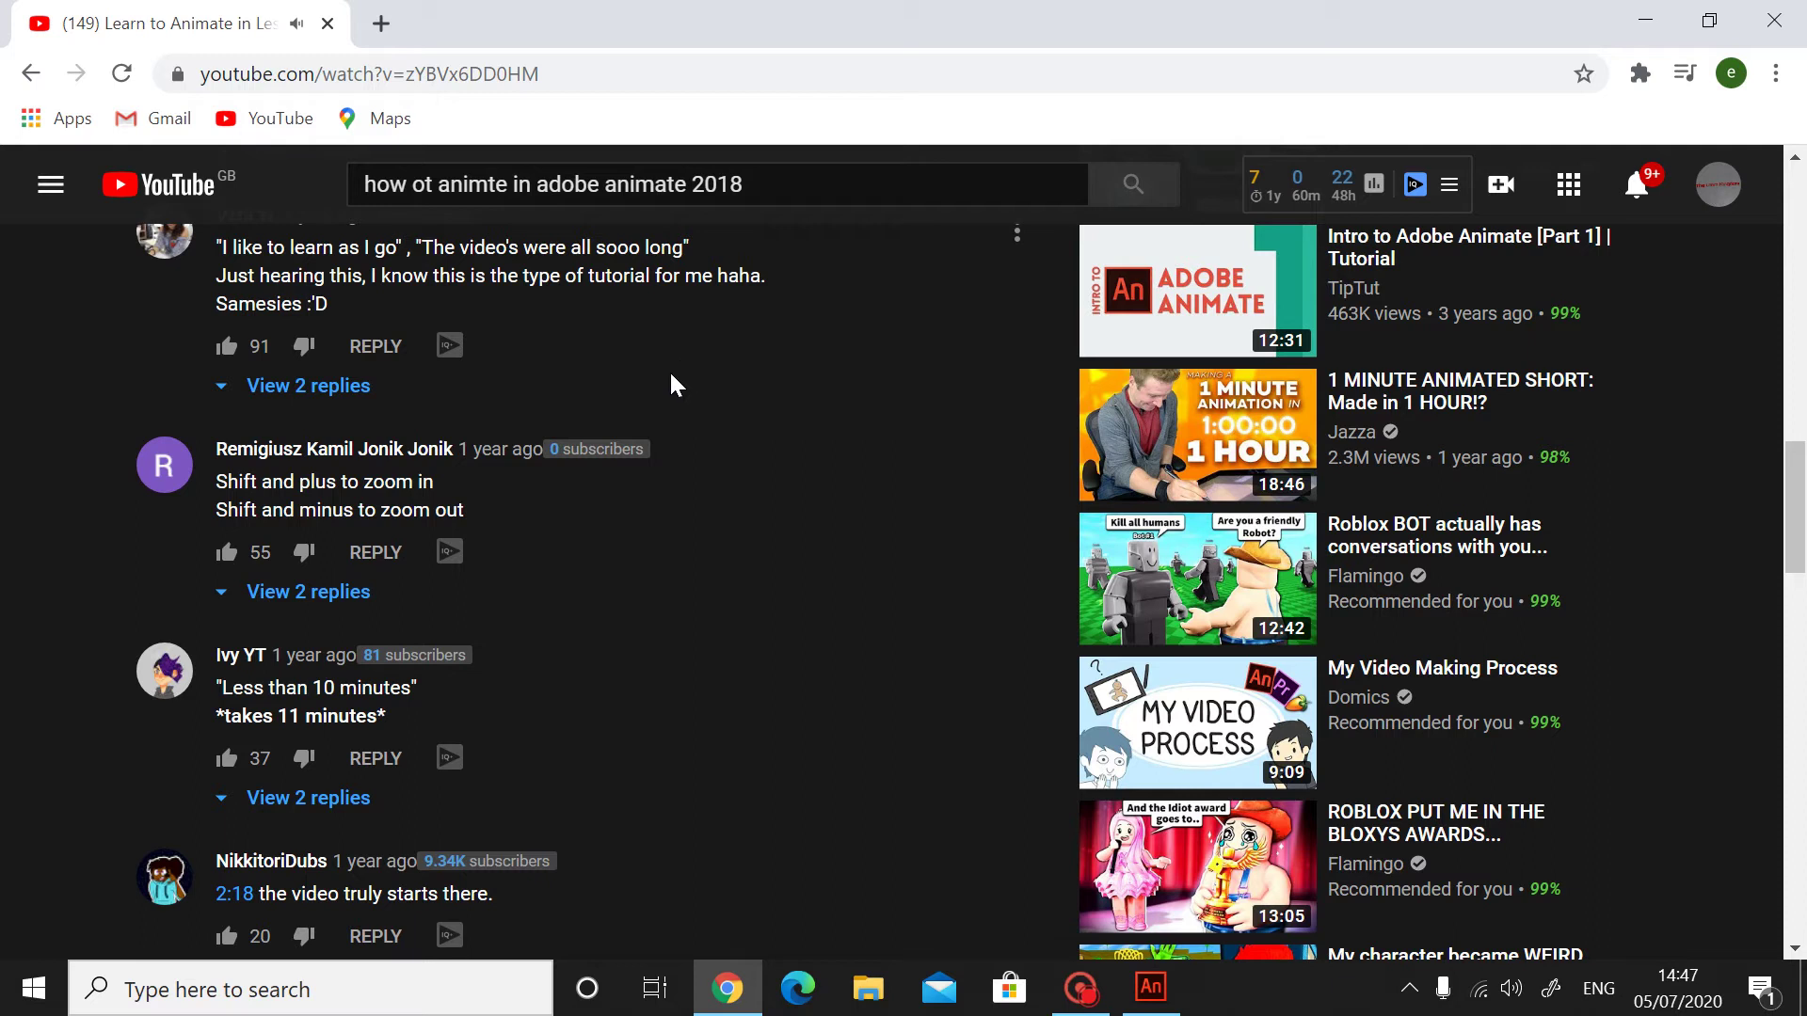
{"action": "left_click", "coordinate": [231, 895]}
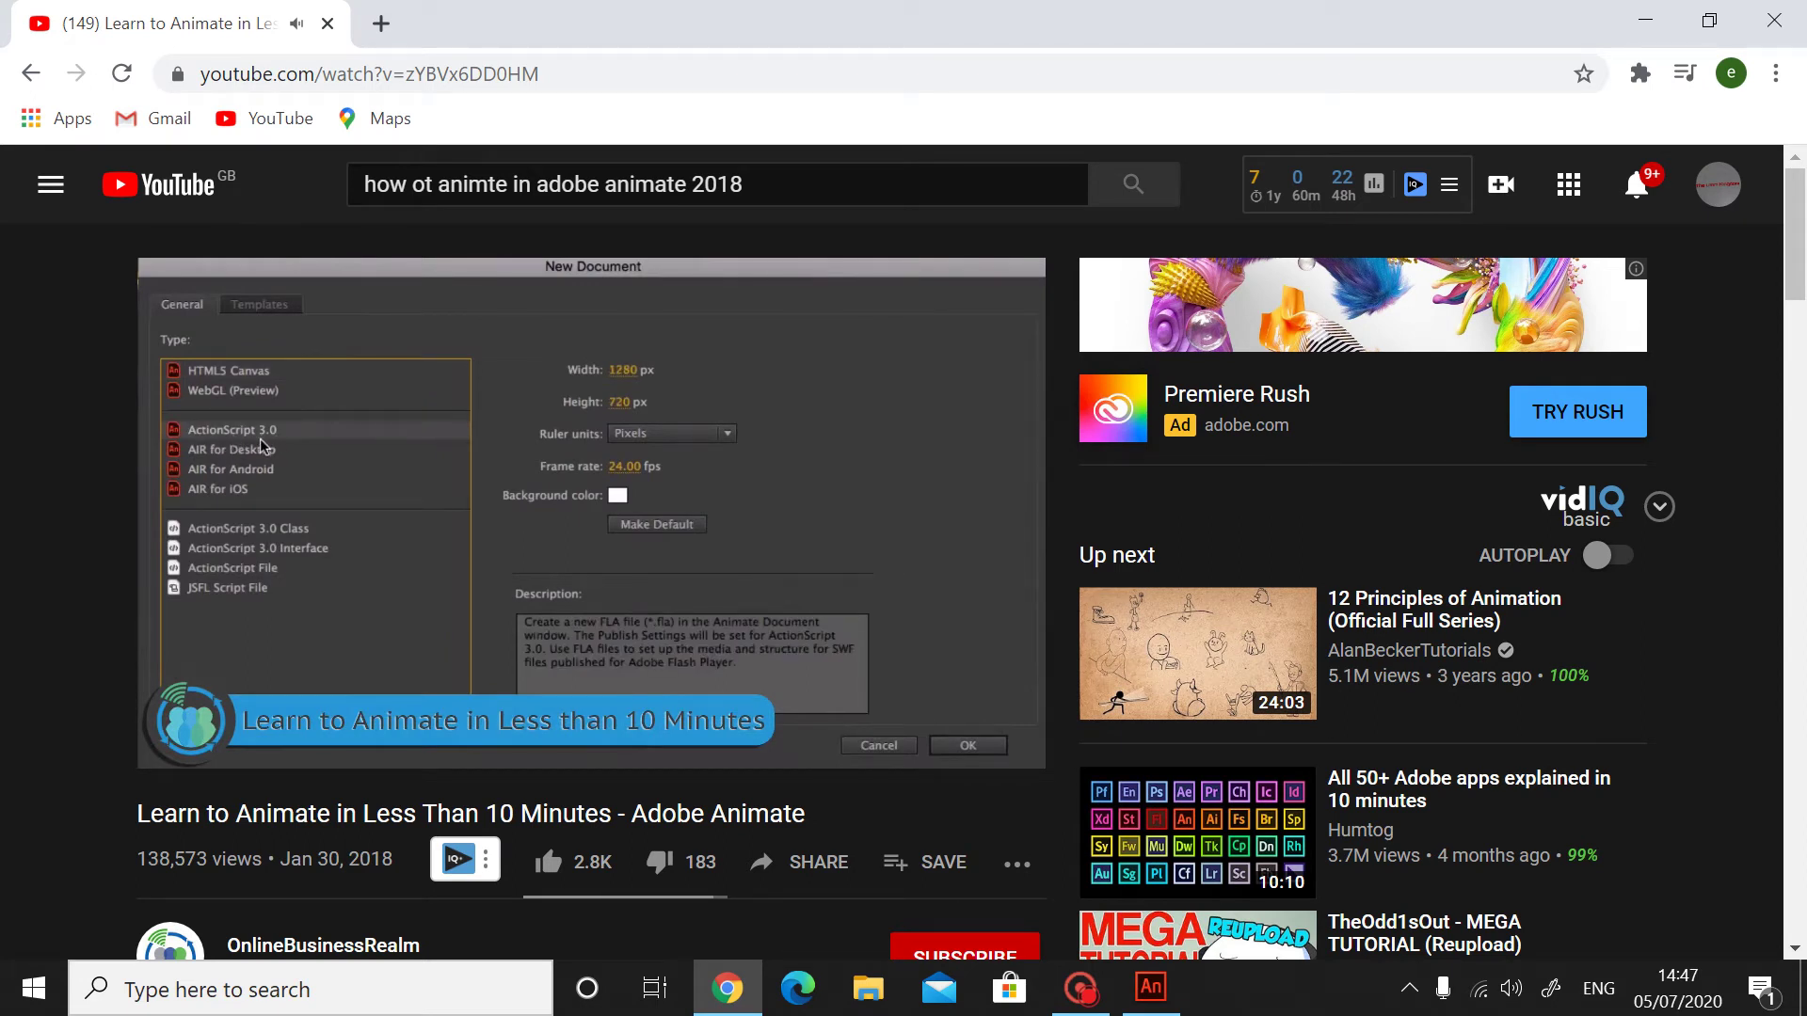
{"action": "key", "text": "space"}
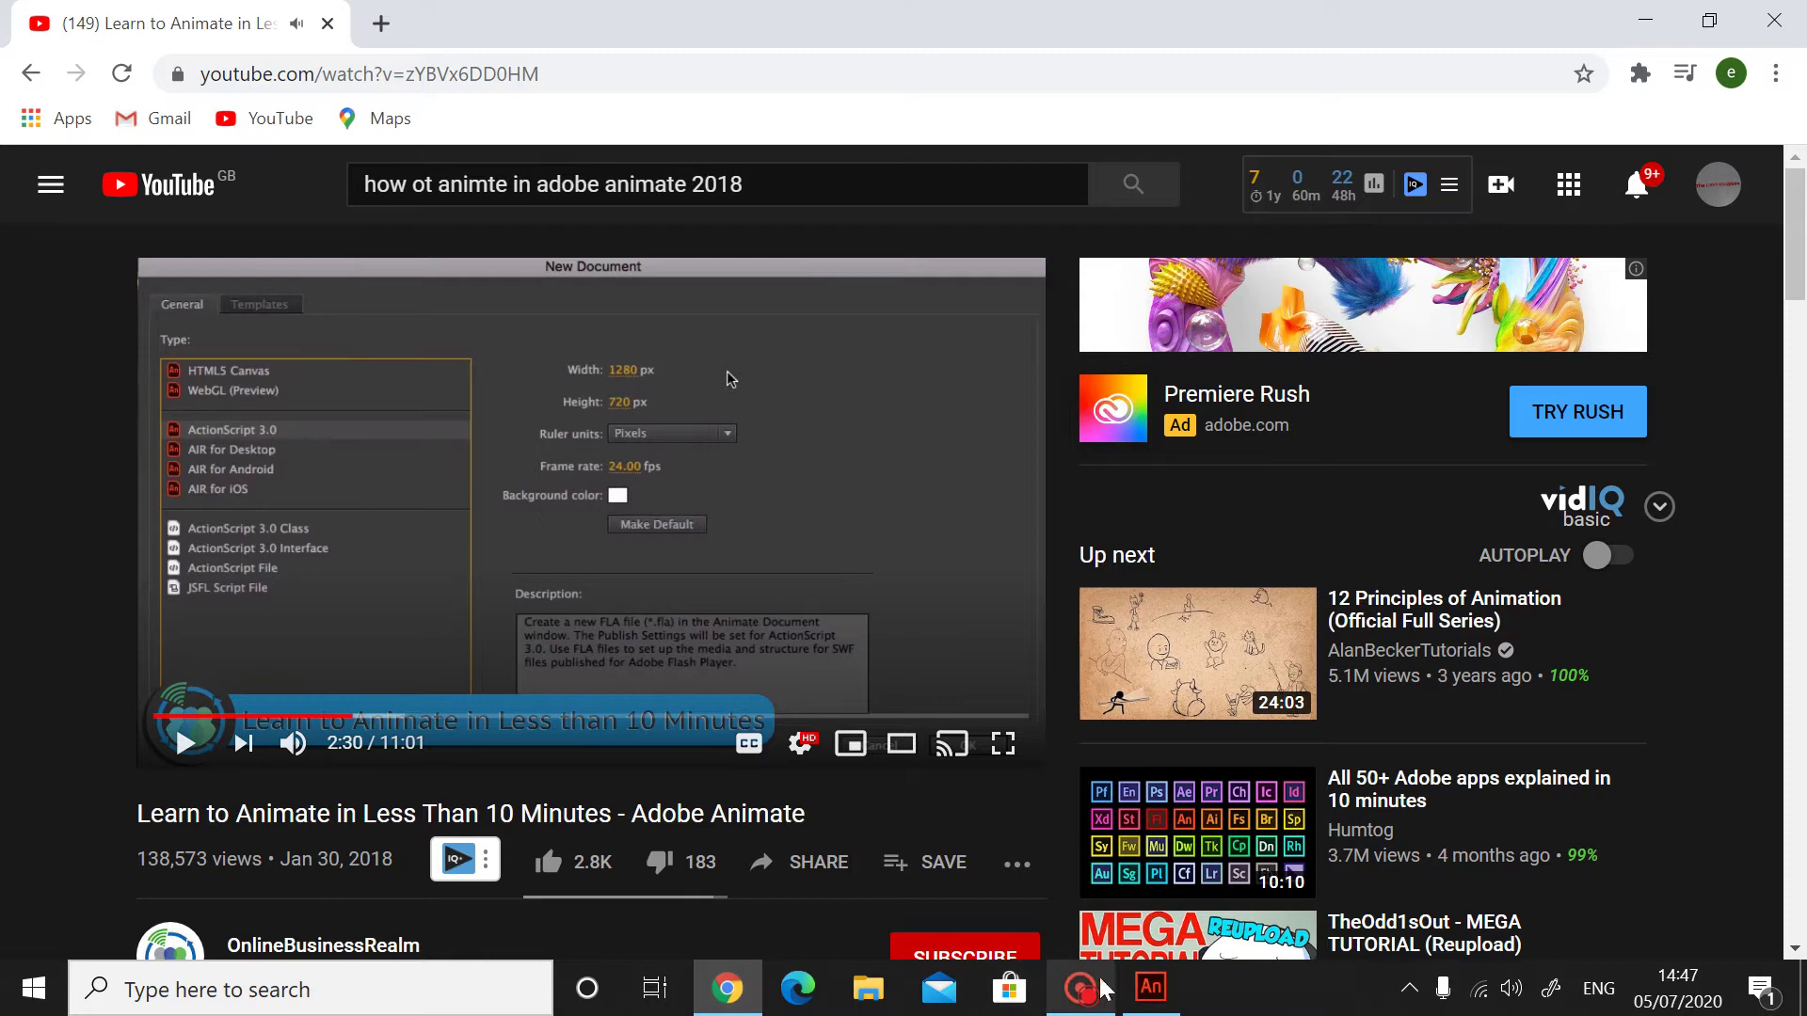
- Switch to Adobe Animate, create a new ActionScript 3.0 document and enter 19 as the stage width
{"action": "left_click", "coordinate": [1150, 987]}
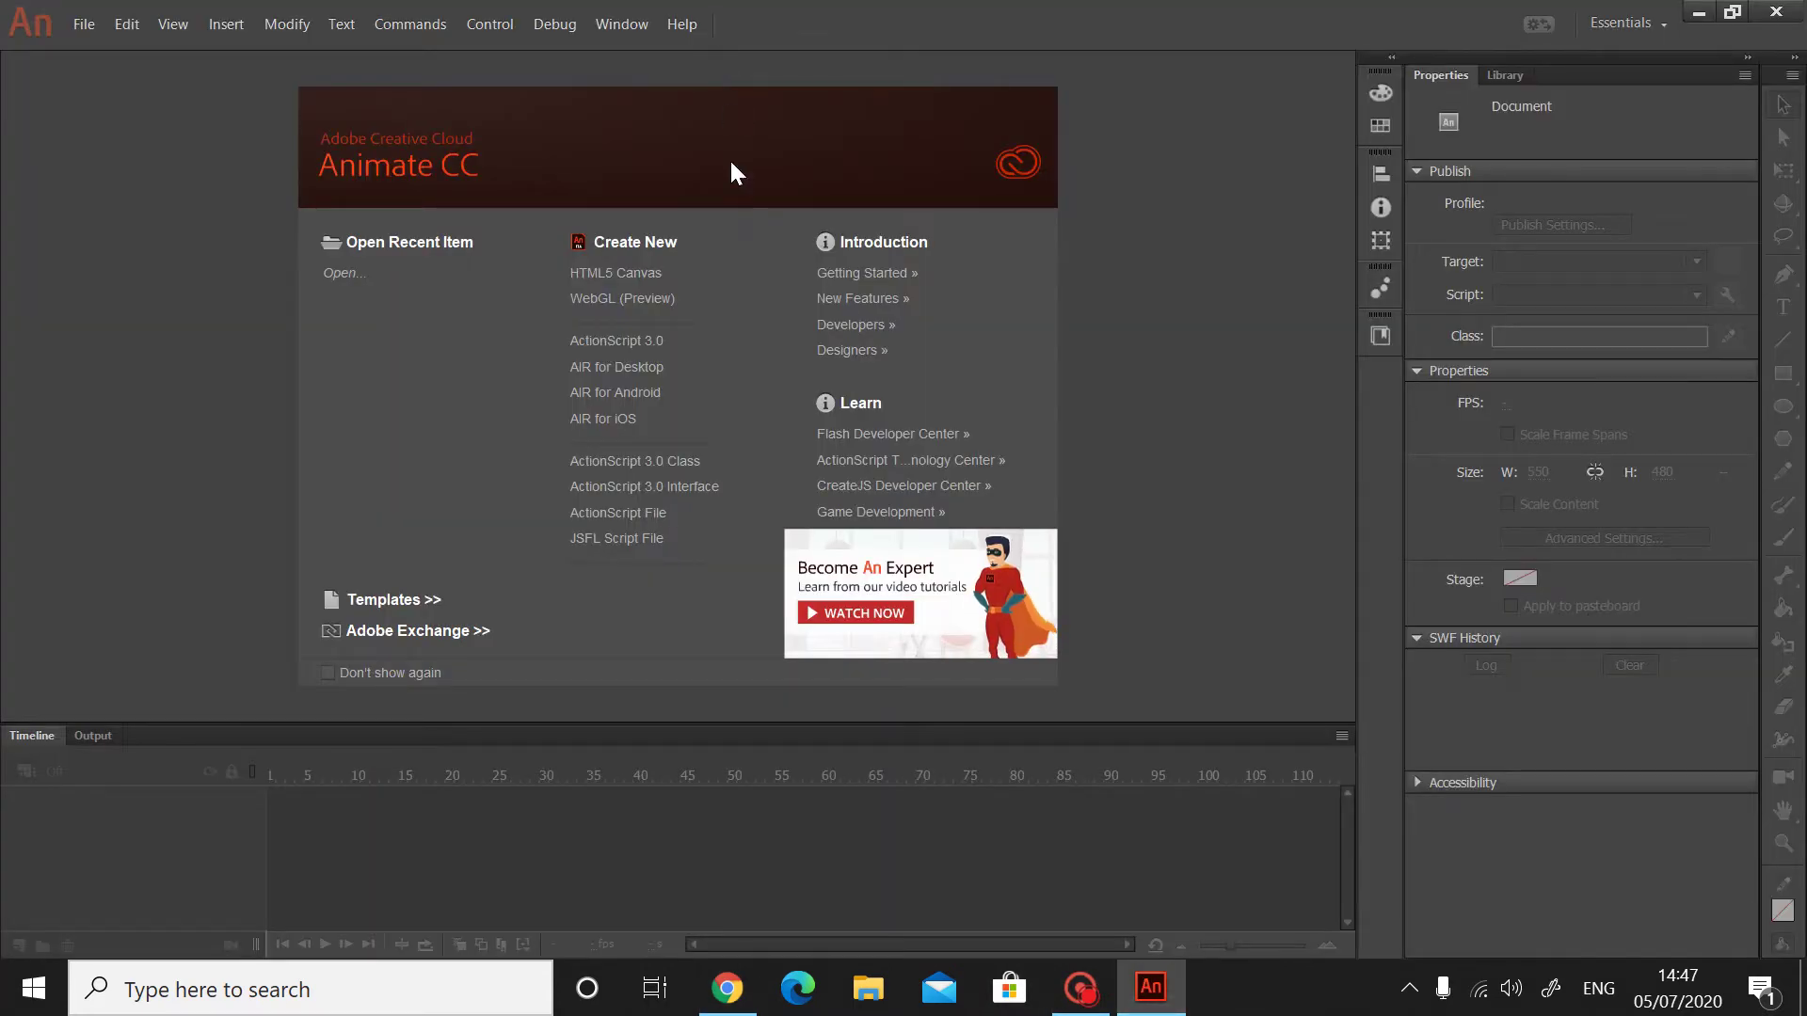
{"action": "left_click", "coordinate": [637, 341]}
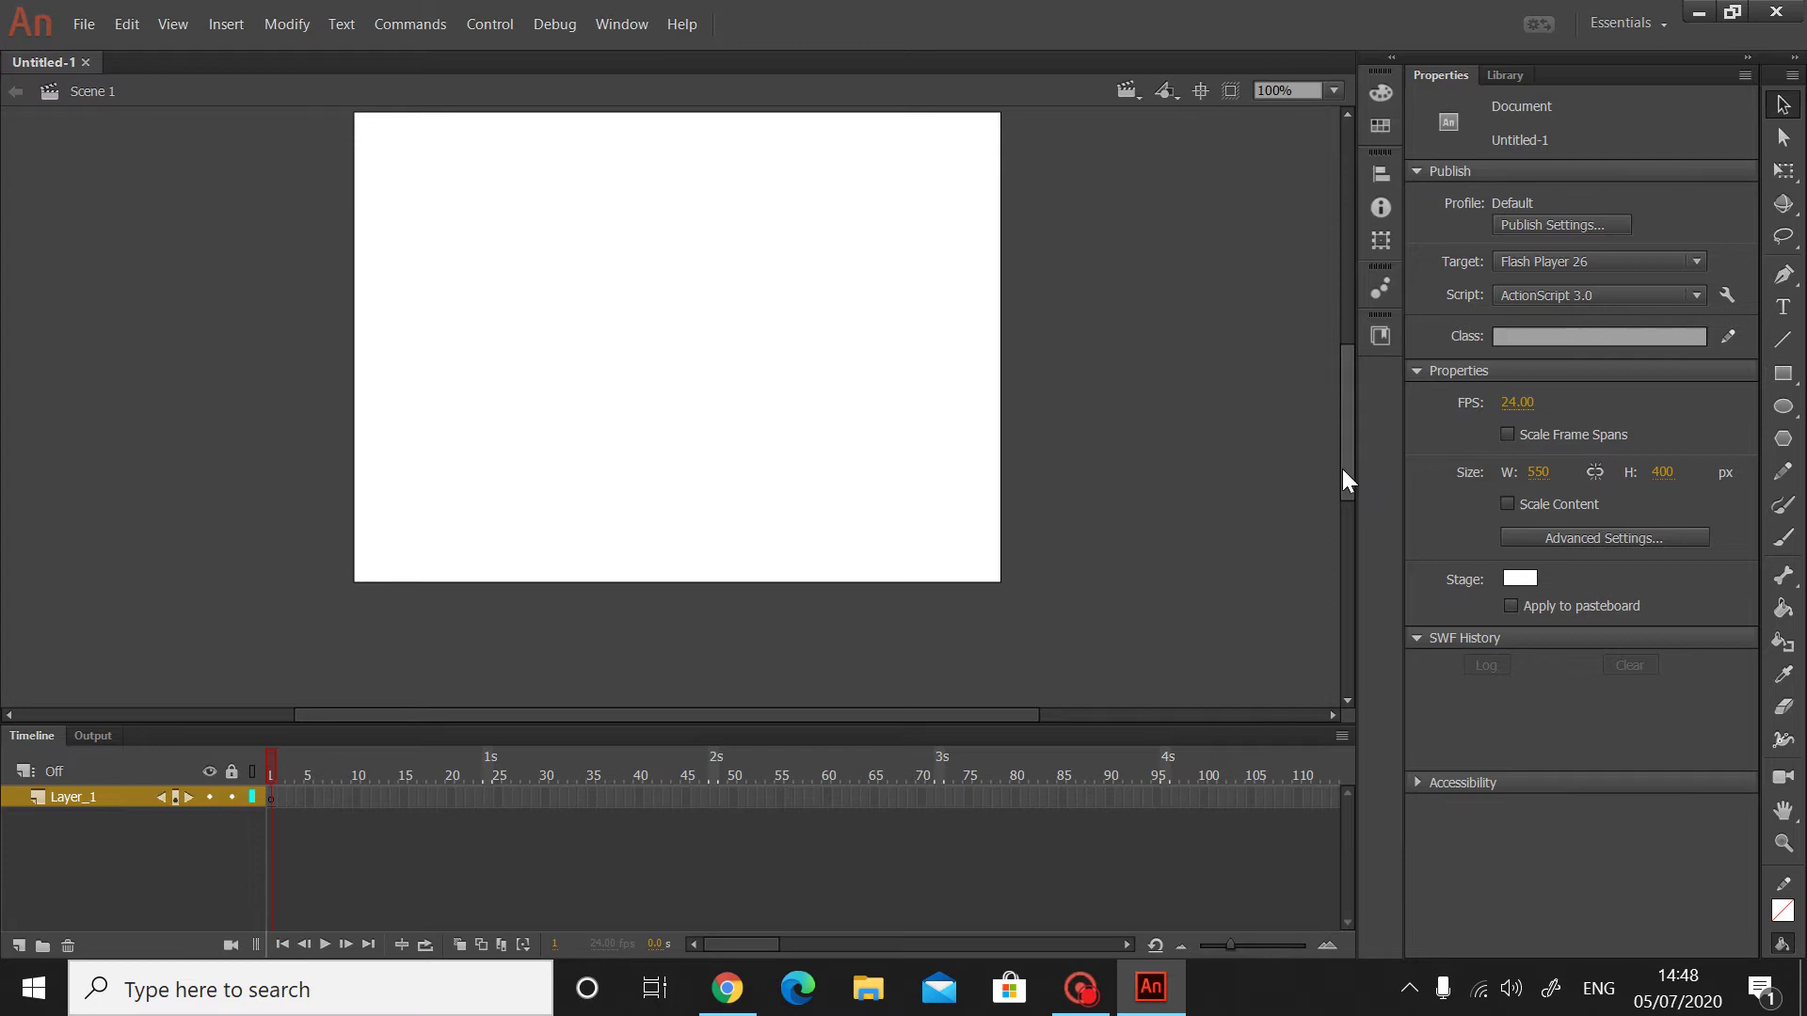
{"action": "left_click_drag", "start_coordinate": [1338, 463], "coordinate": [1338, 458]}
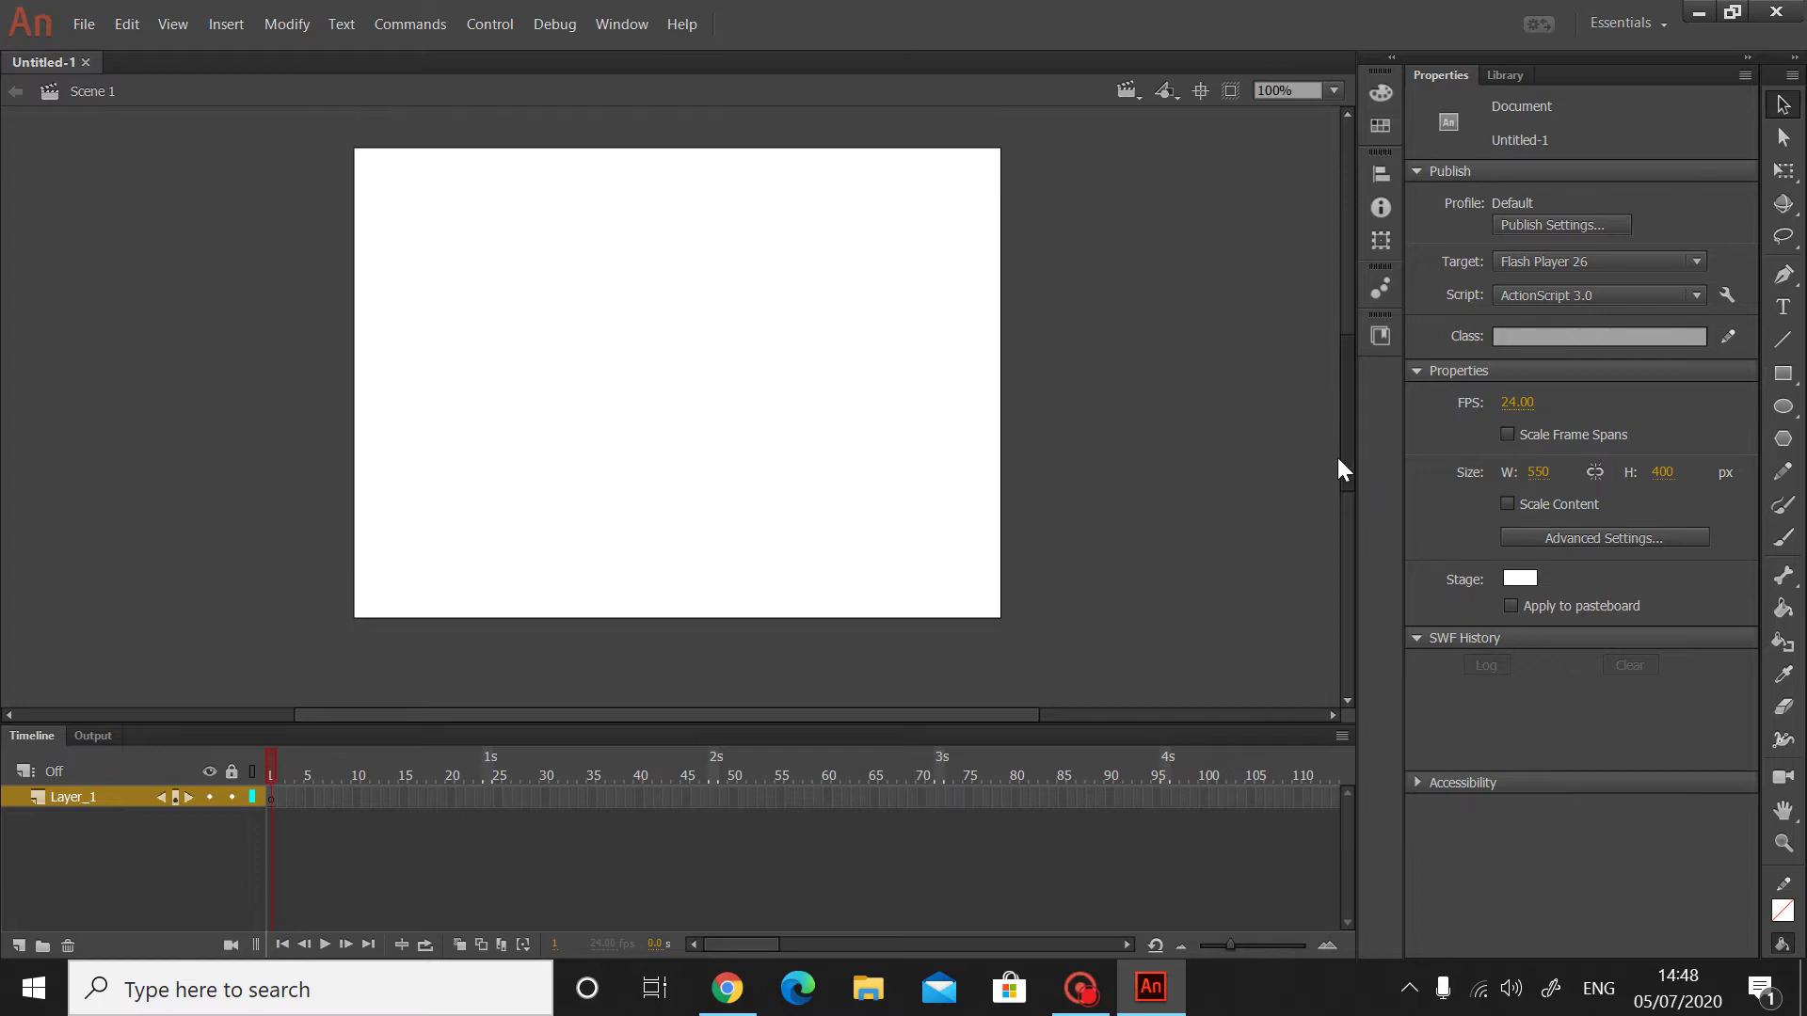
{"action": "left_click", "coordinate": [1546, 467]}
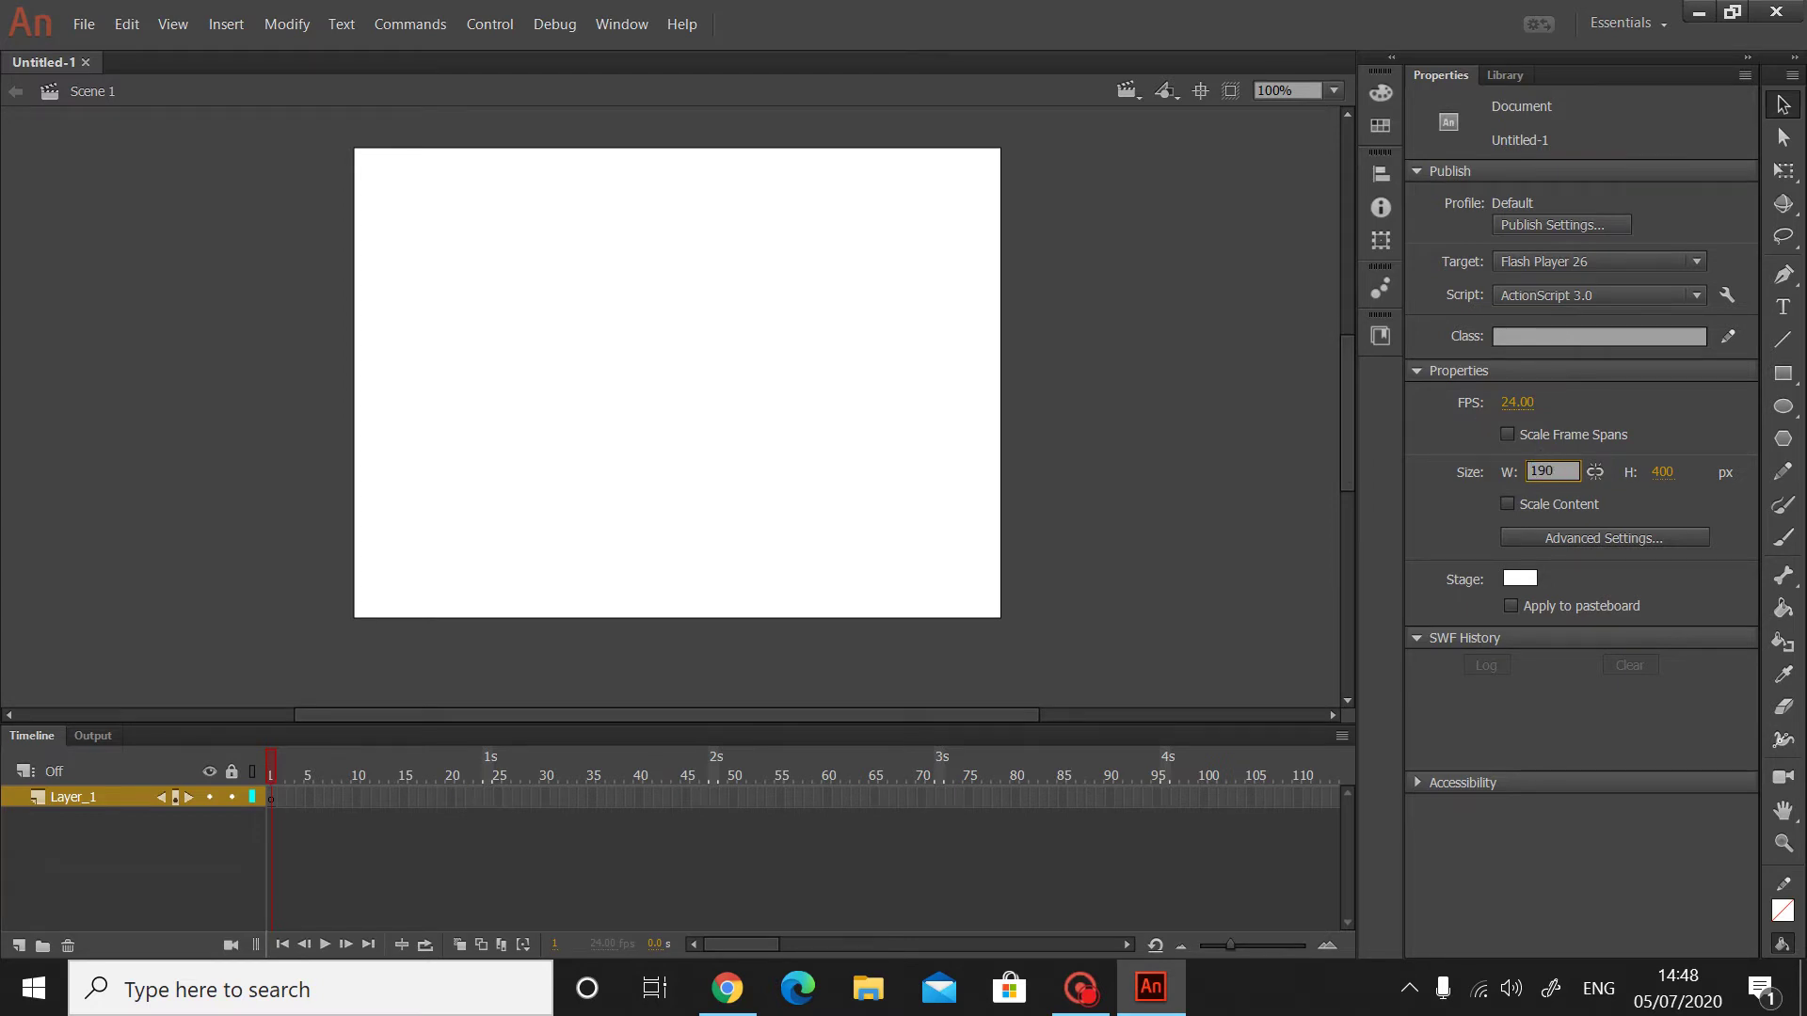
{"action": "type", "text": "19"}
- Switch to Chrome and search Google for "hd resolution" in a new tab
{"action": "left_click", "coordinate": [727, 988]}
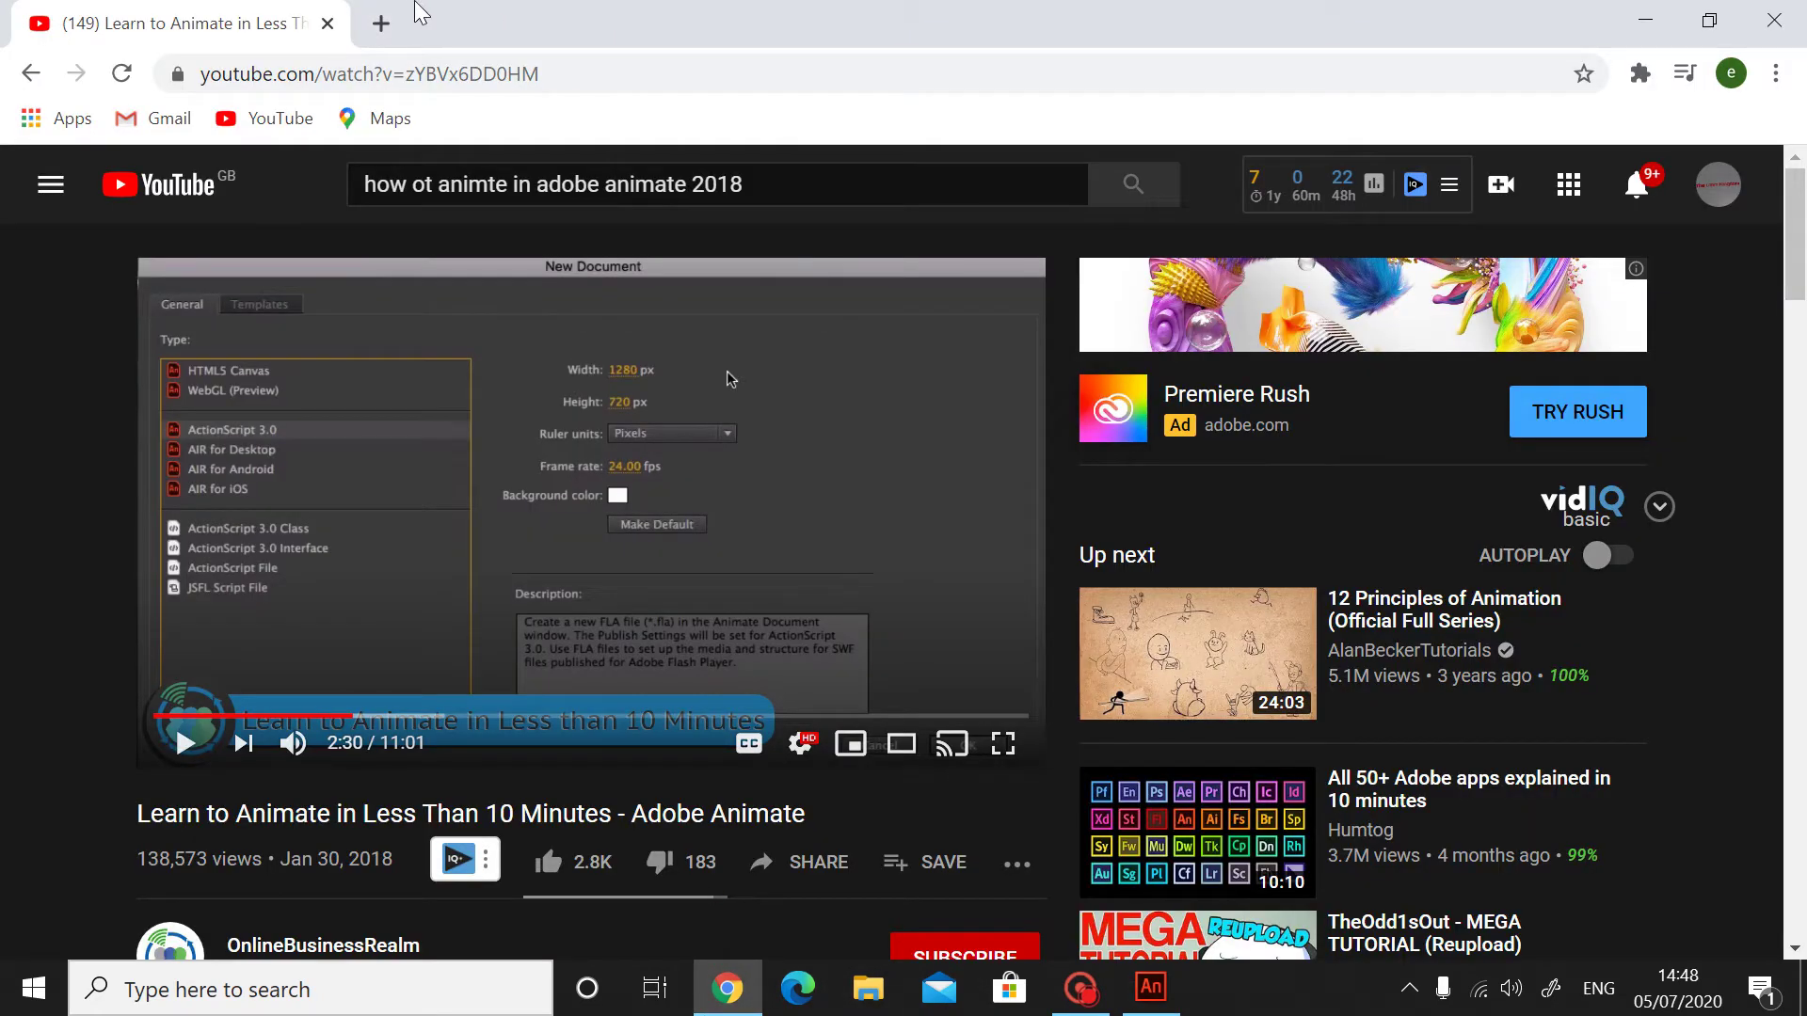
{"action": "left_click", "coordinate": [381, 23]}
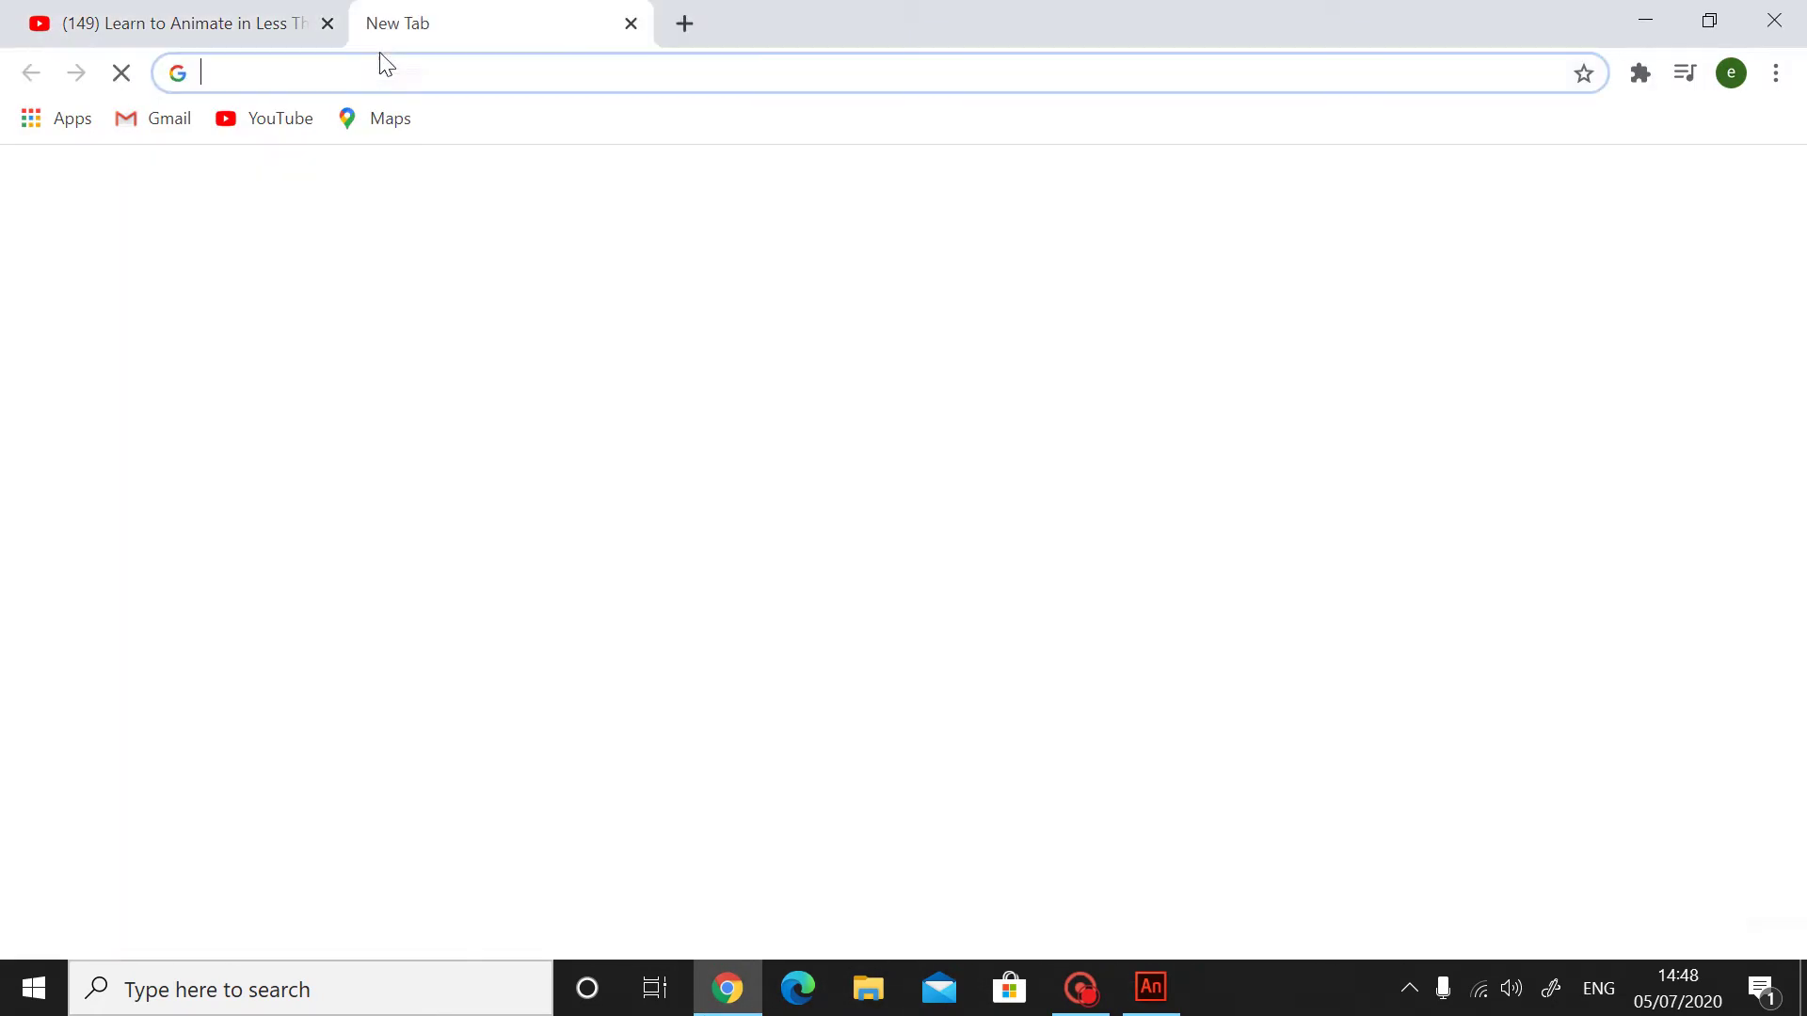
{"action": "type", "text": "hs"}
{"action": "key", "text": "BackSpace"}
{"action": "type", "text": "d re"}
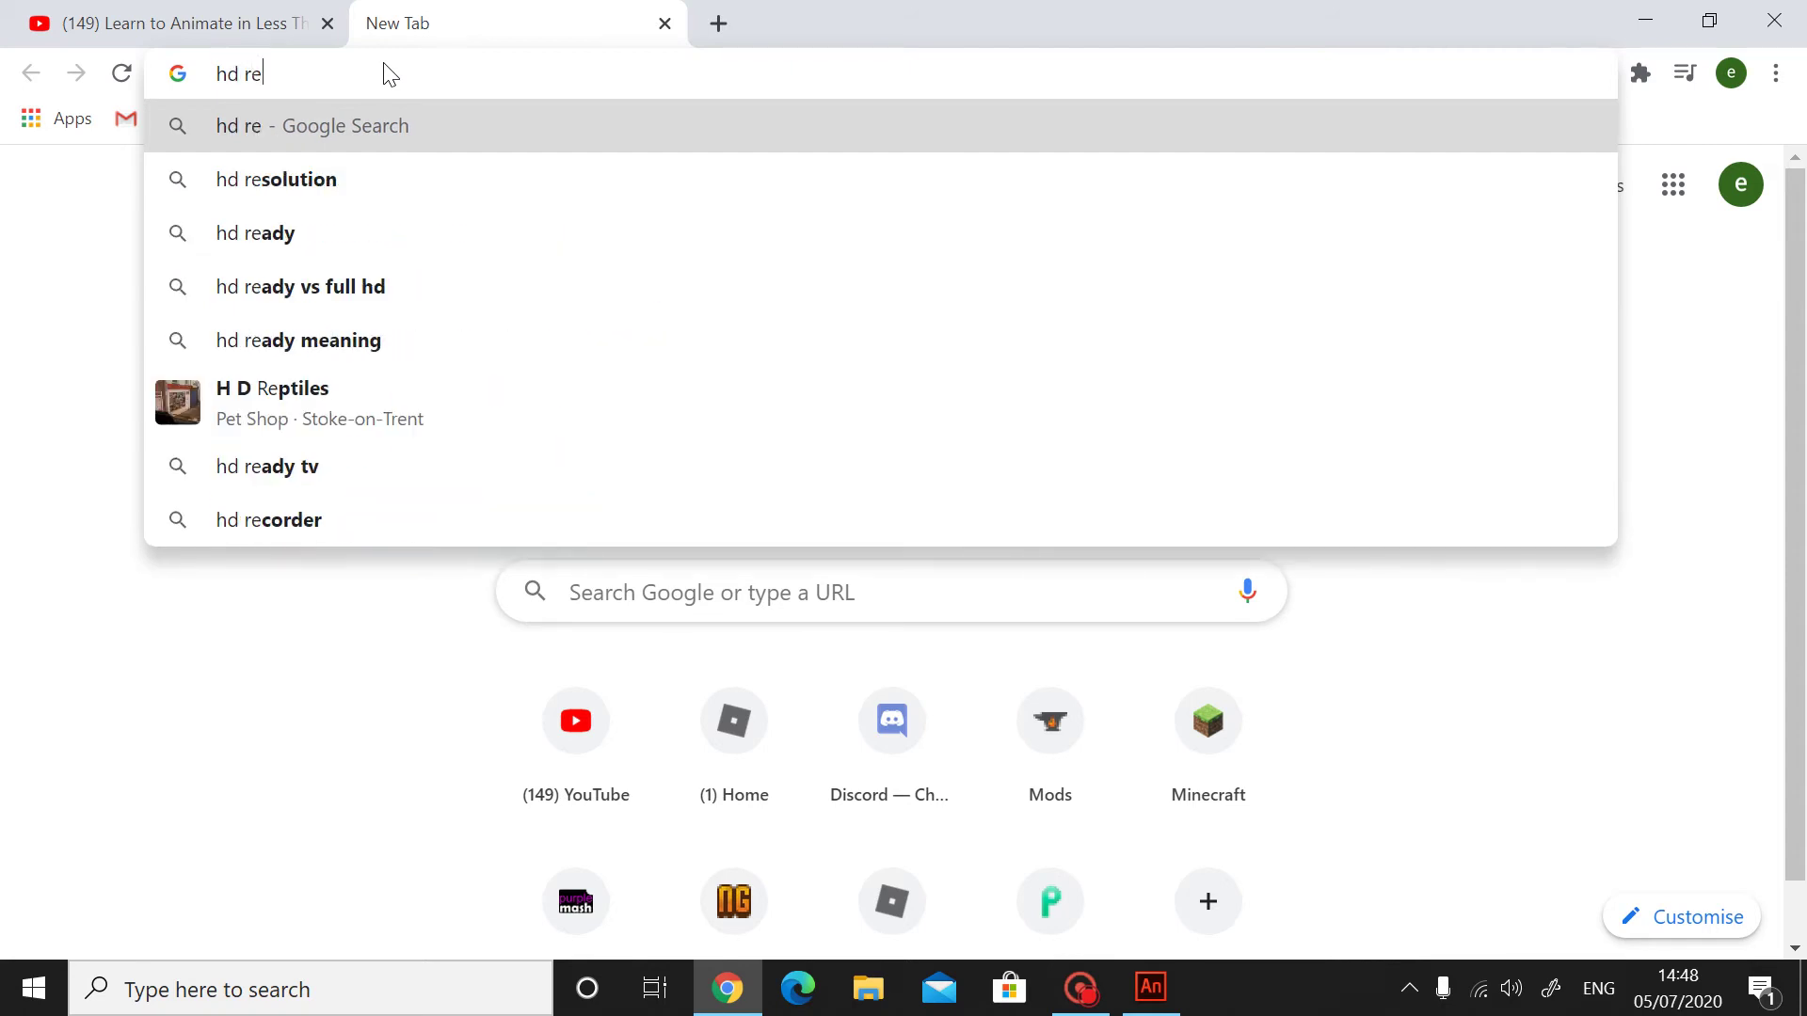
{"action": "key", "text": "Down"}
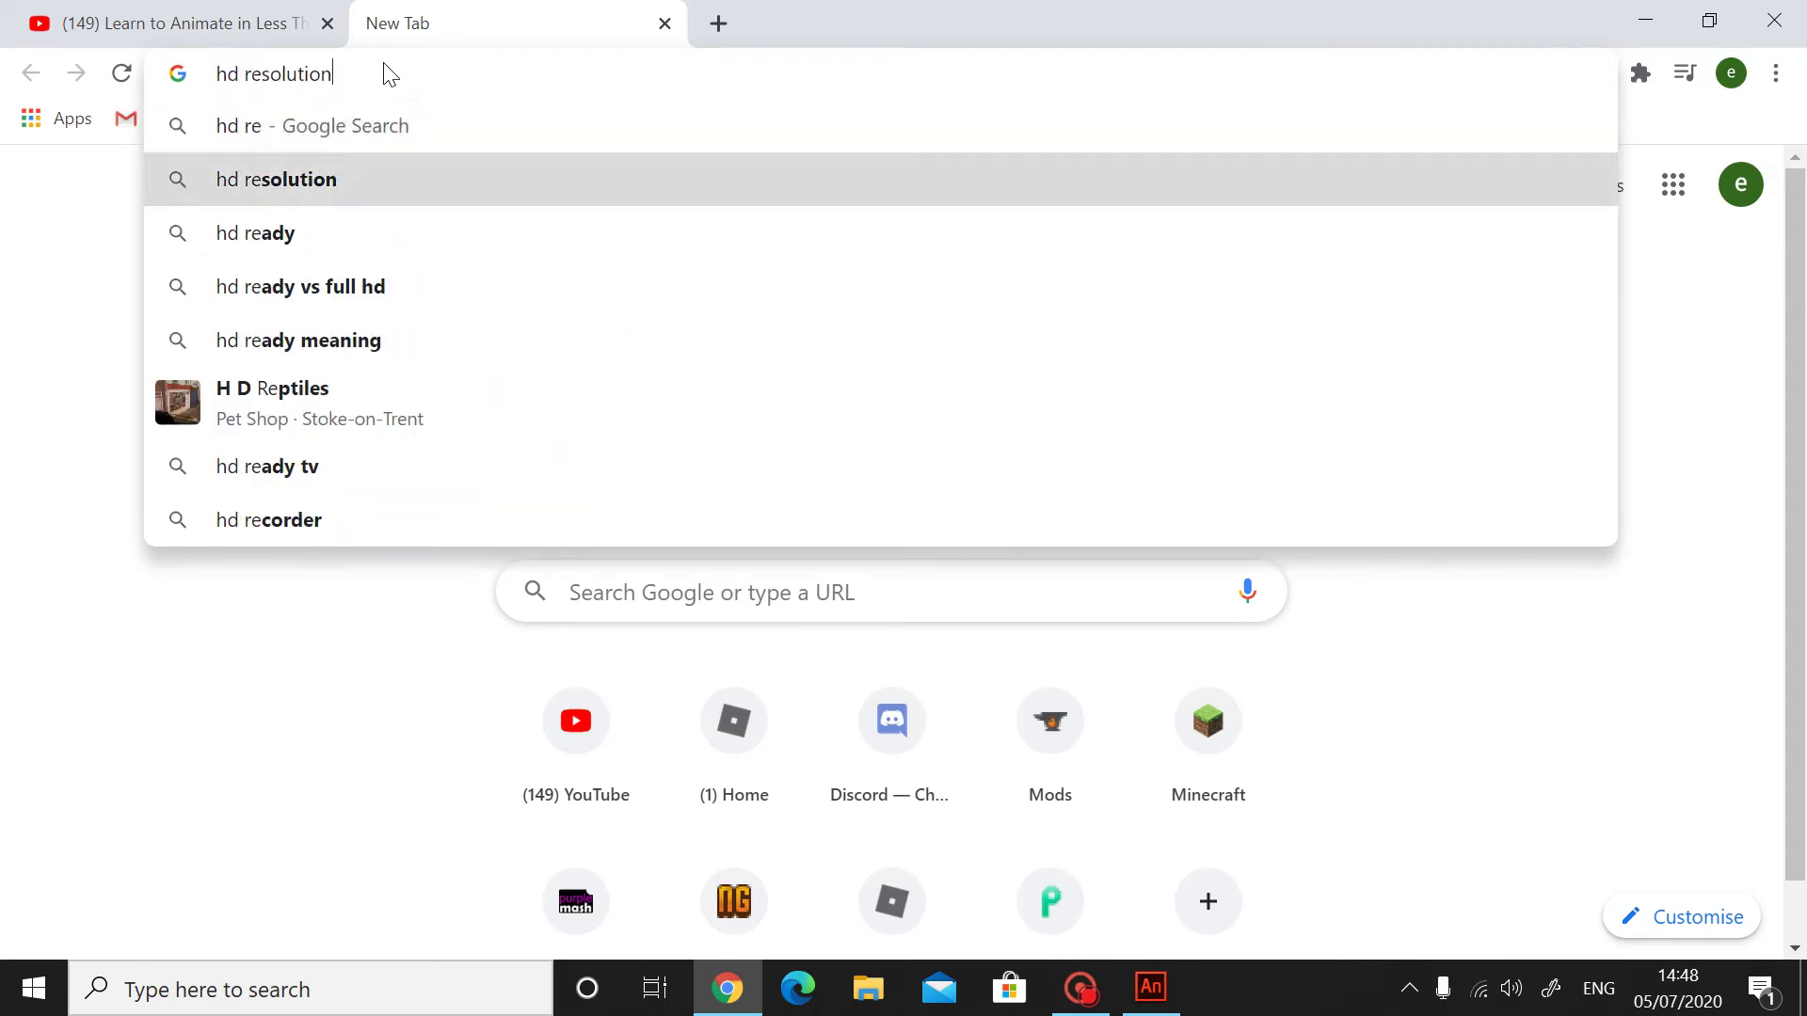
{"action": "key", "text": "Return"}
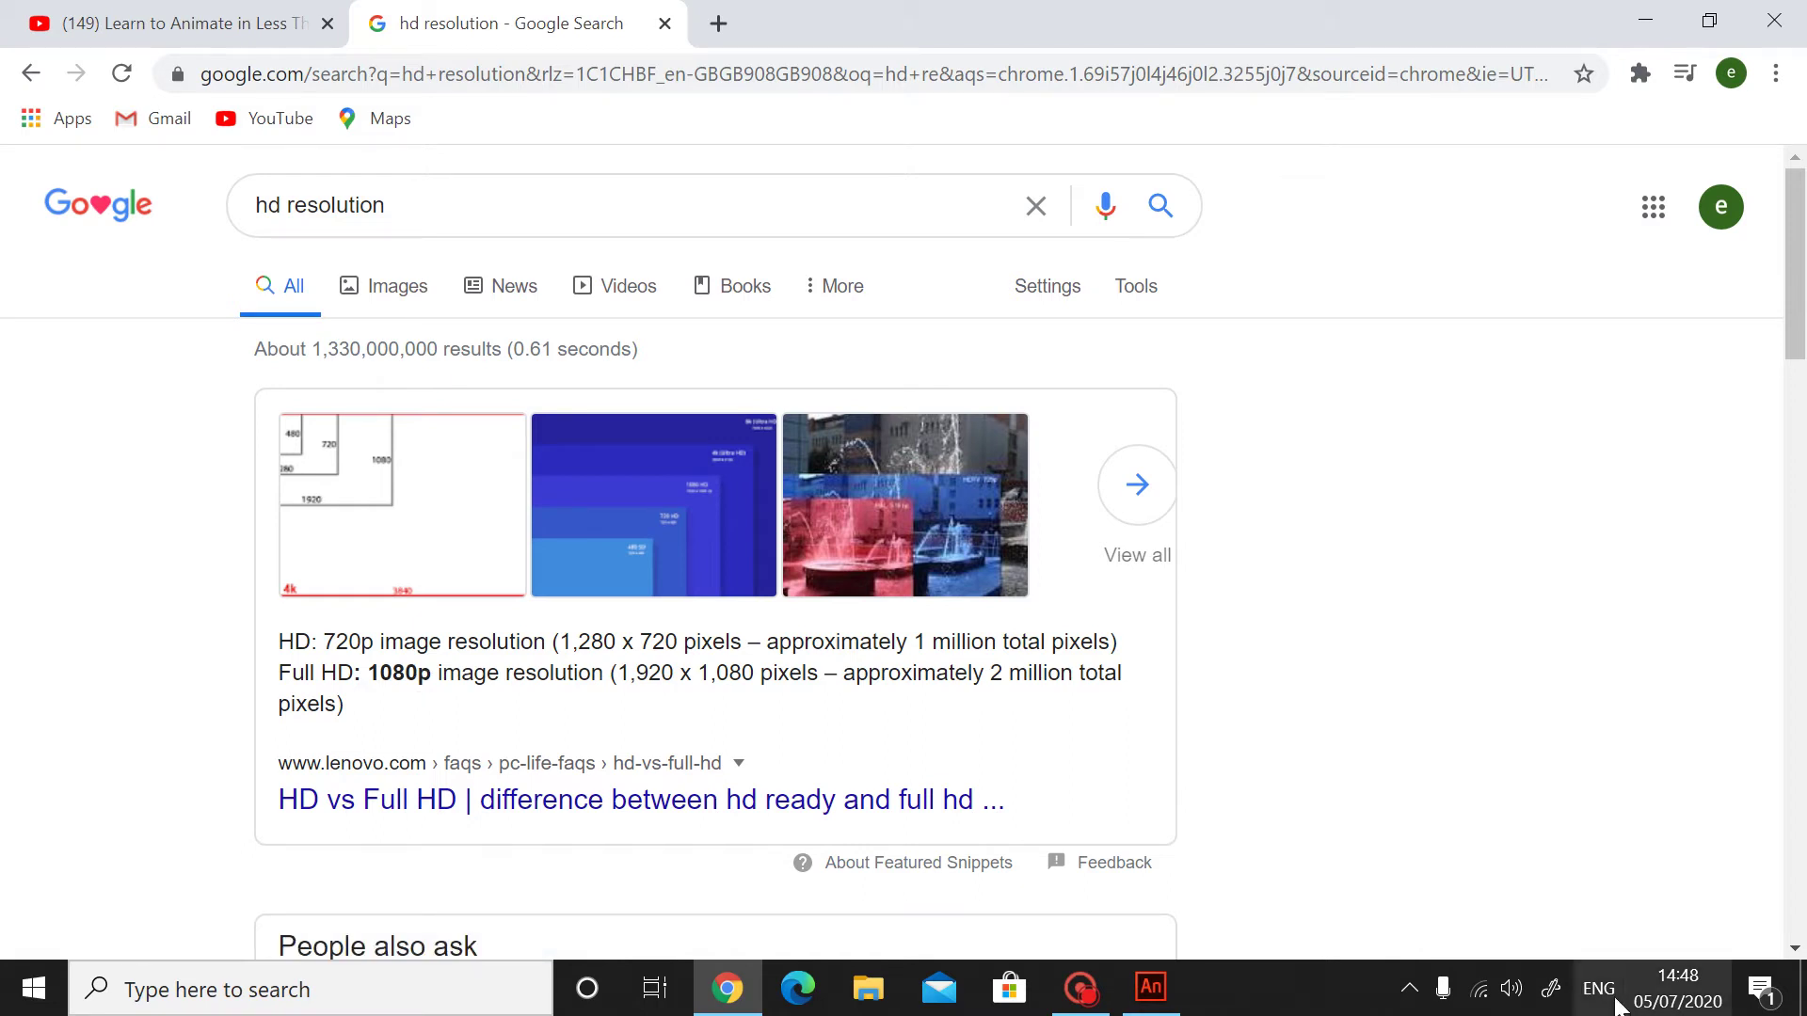
- Switch back to Adobe Animate and set the stage width to 1920 px
{"action": "left_click", "coordinate": [1150, 988]}
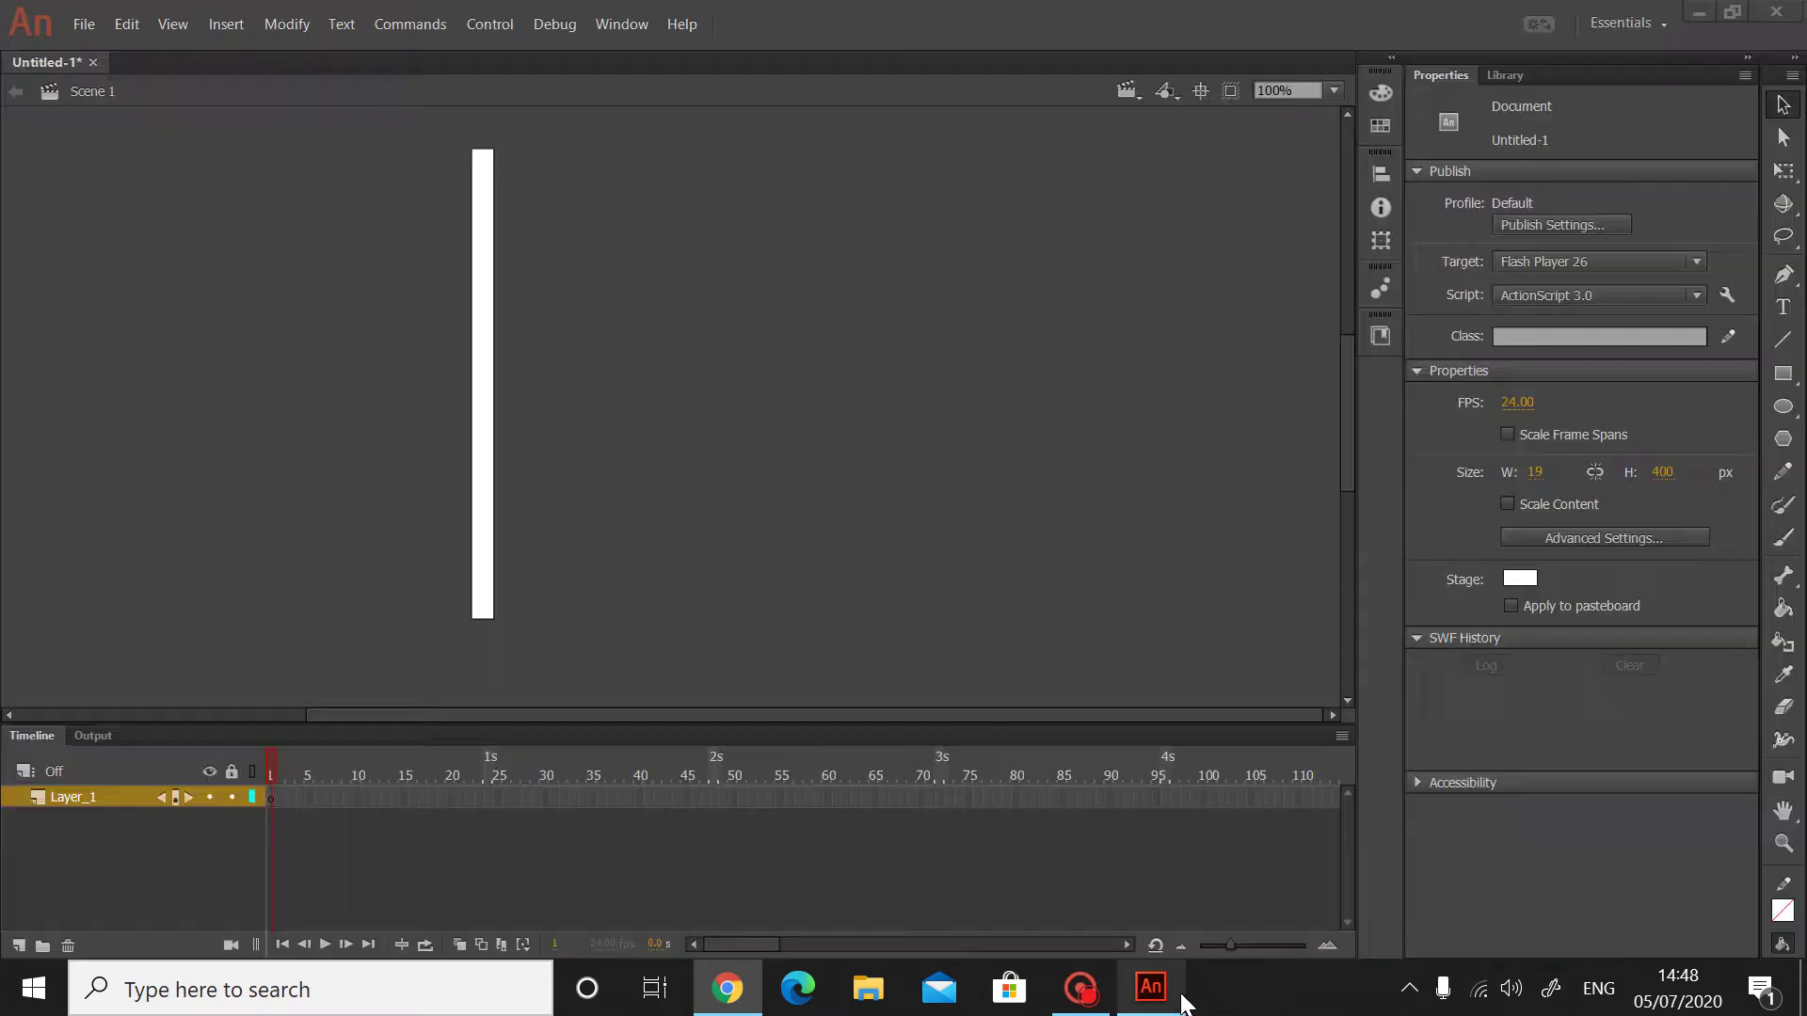
{"action": "left_click", "coordinate": [1530, 473]}
{"action": "left_click", "coordinate": [1523, 473]}
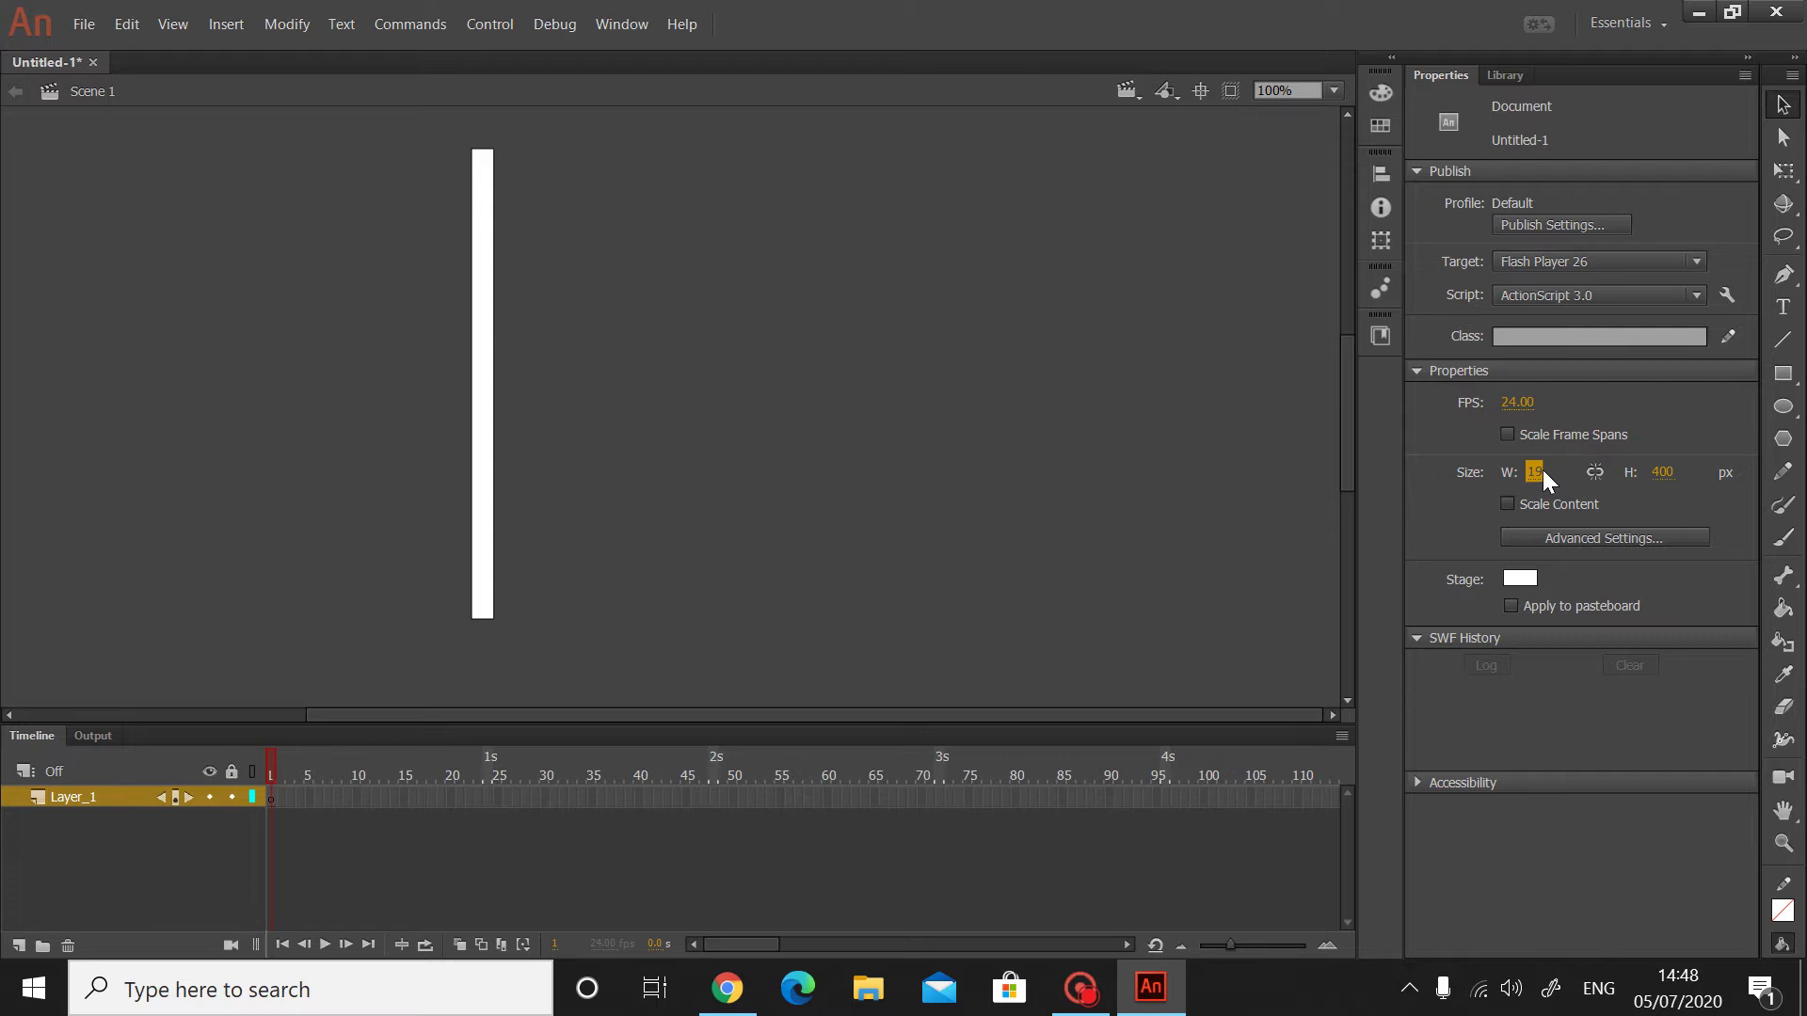
{"action": "left_click", "coordinate": [1543, 470]}
{"action": "type", "text": "20"}
{"action": "key", "text": "Return"}
- Set the stage height to 1080 px
{"action": "left_click", "coordinate": [1663, 473]}
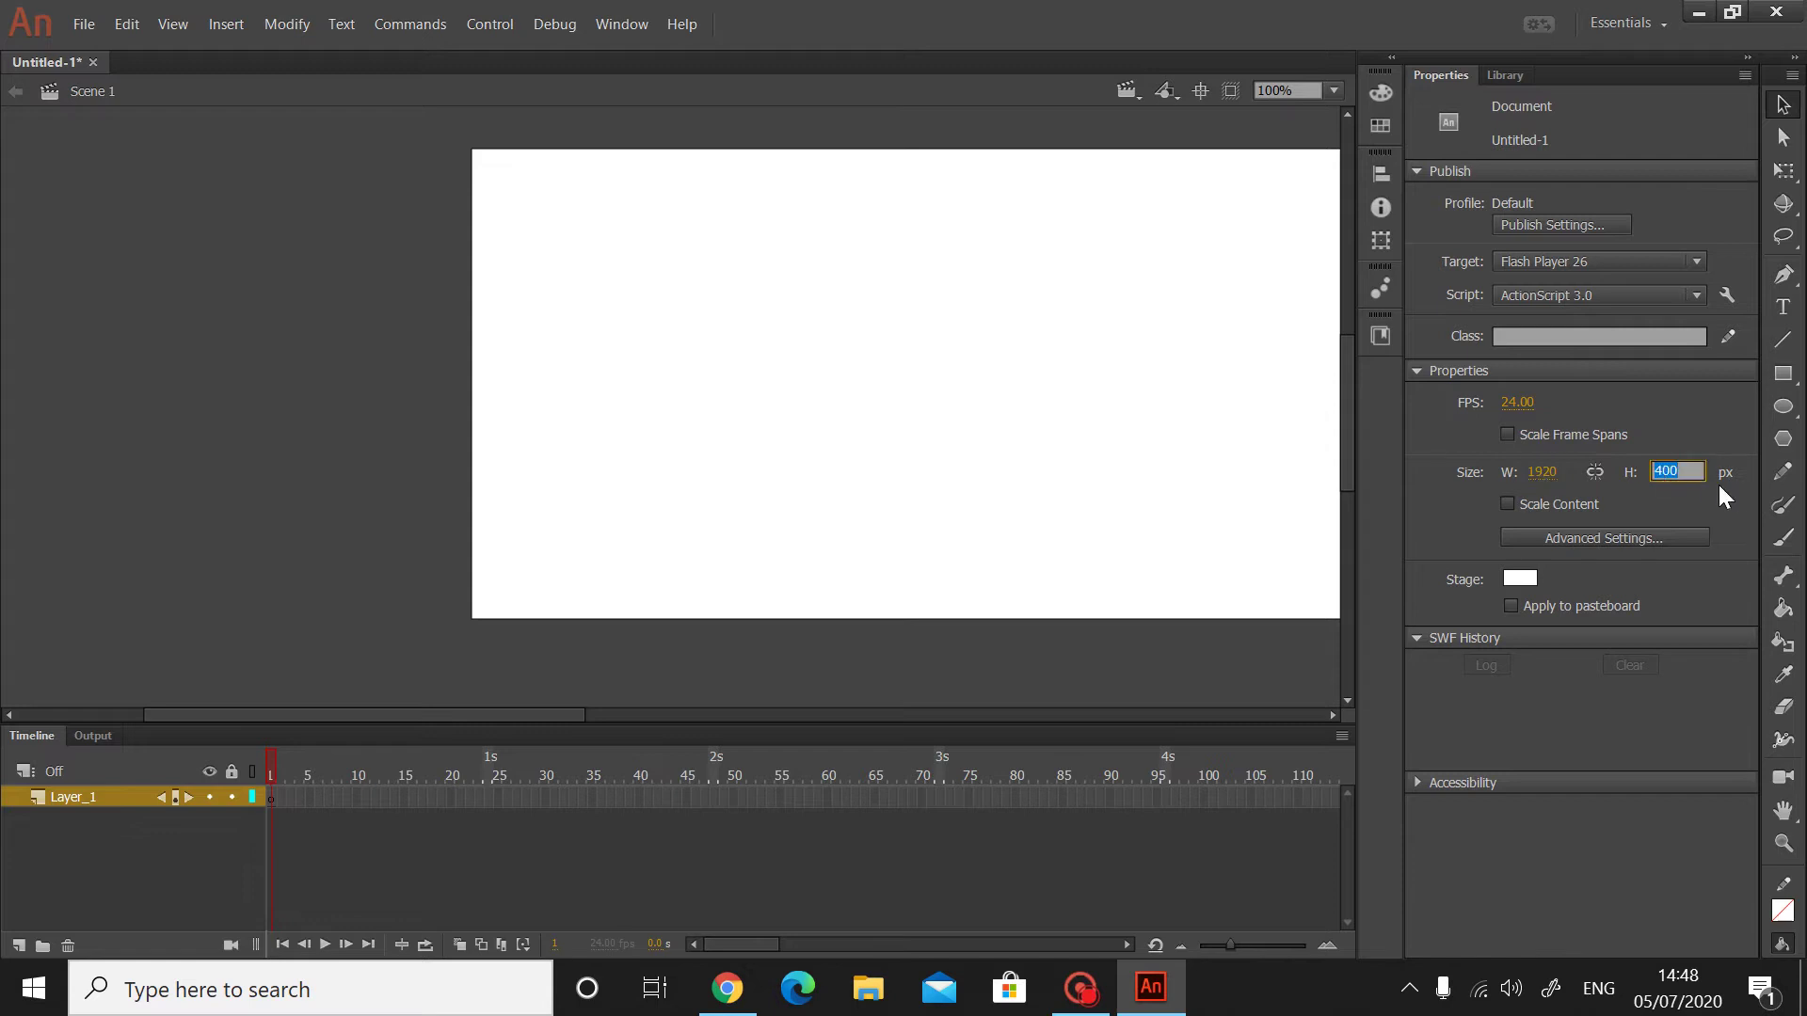
{"action": "type", "text": "180"}
{"action": "key", "text": "Return"}
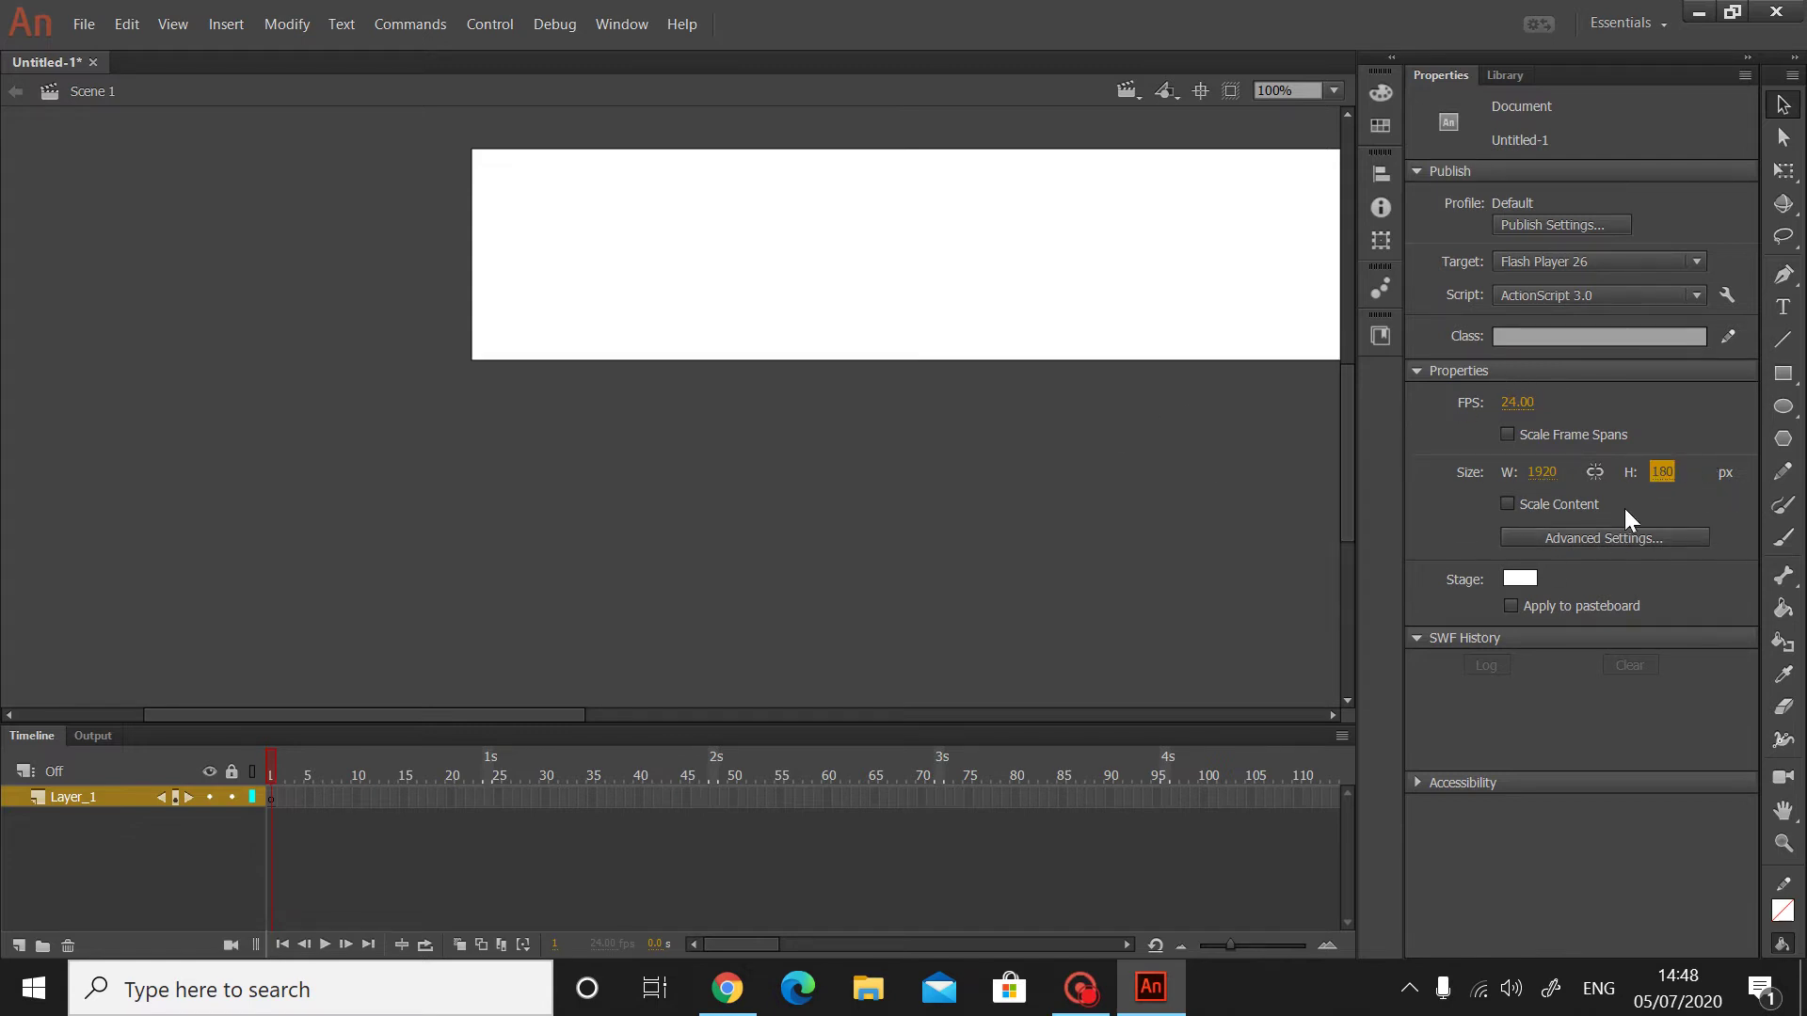
{"action": "left_click", "coordinate": [1668, 480]}
{"action": "key", "text": "BackSpace"}
{"action": "type", "text": "080"}
{"action": "key", "text": "Return"}
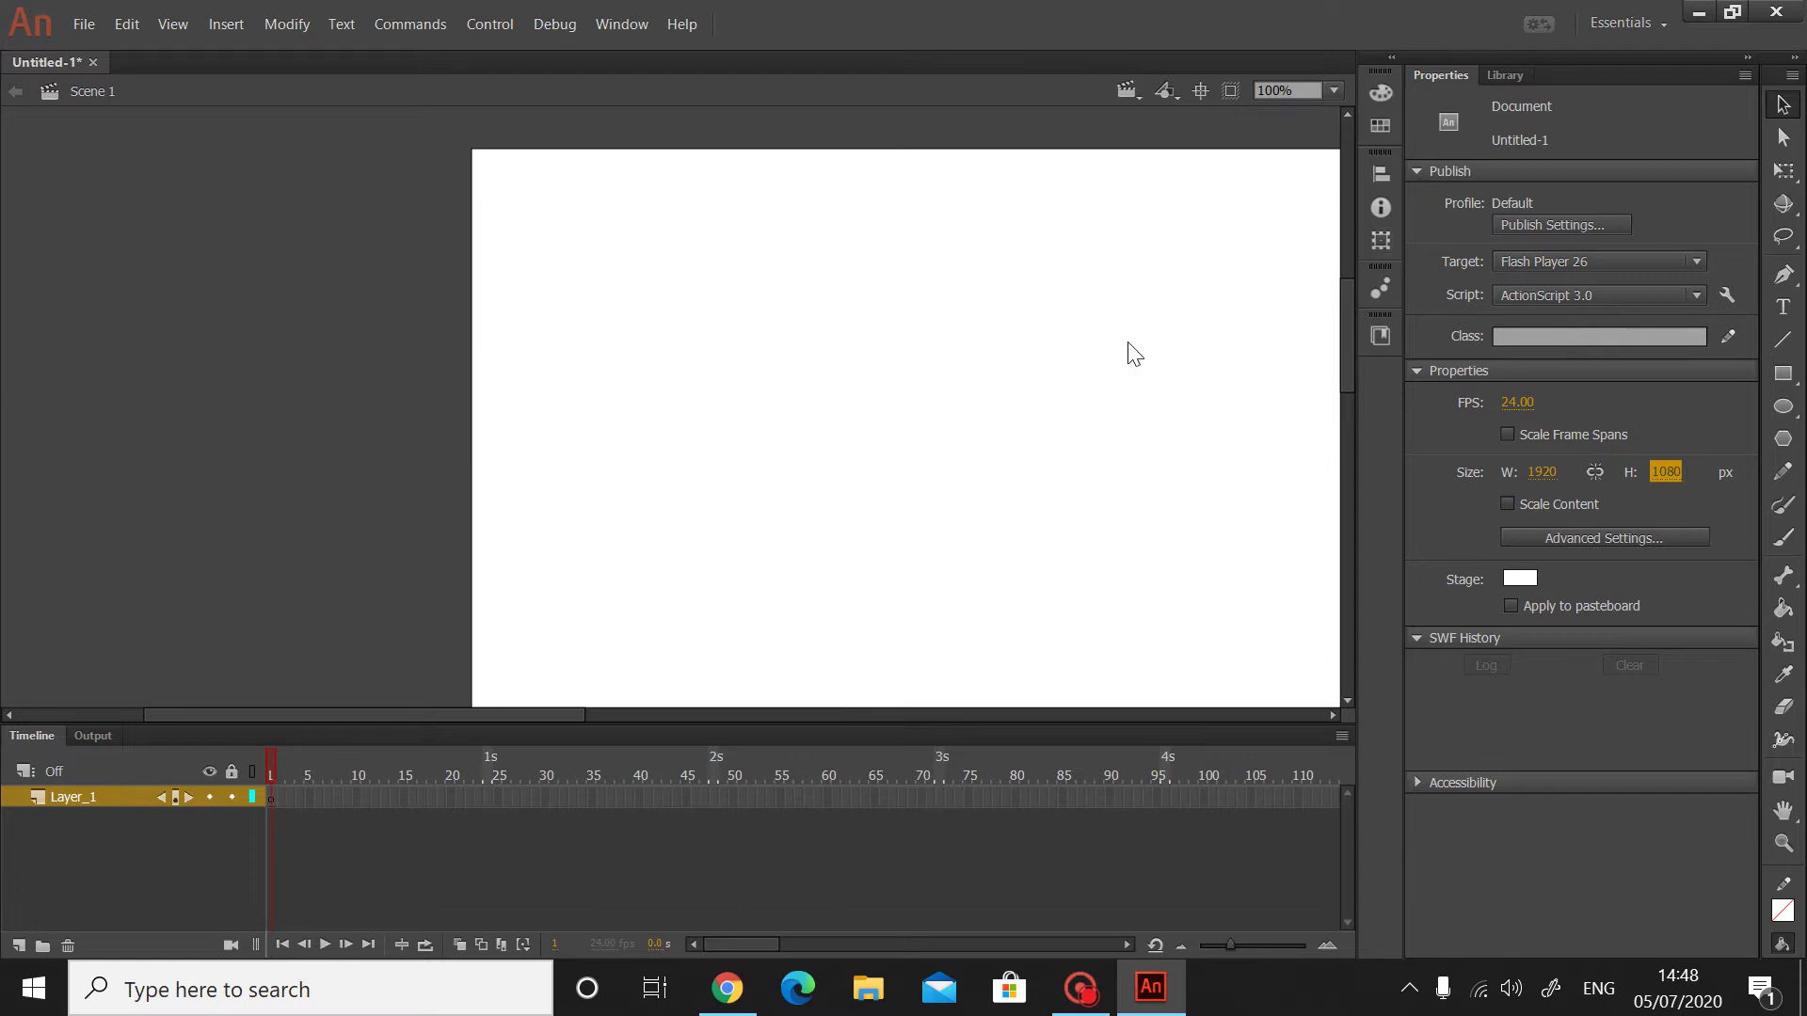
- Zoom out to 25% and bring the whole stage into view
{"action": "scroll", "coordinate": [1129, 358], "scroll_direction": "down", "scroll_amount": 2}
{"action": "scroll", "coordinate": [1110, 565], "scroll_direction": "up", "scroll_amount": 2}
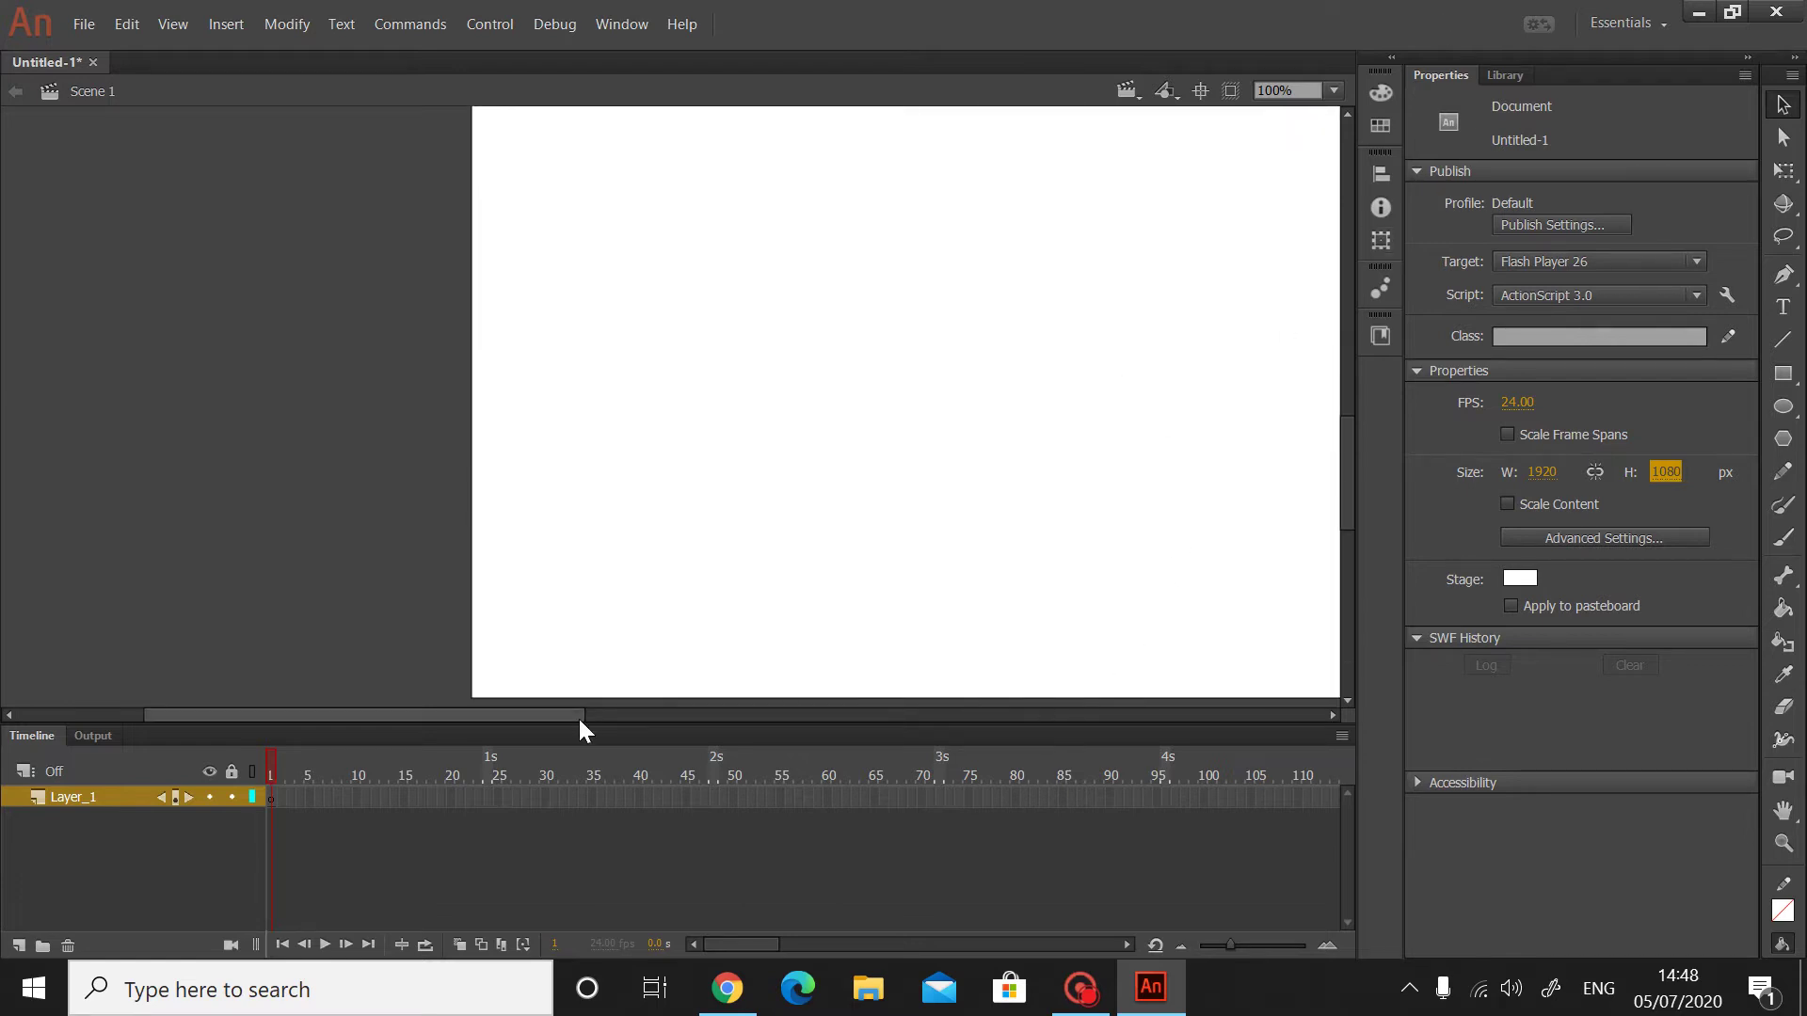
{"action": "left_click_drag", "start_coordinate": [578, 715], "coordinate": [733, 713]}
{"action": "scroll", "coordinate": [621, 501], "scroll_direction": "down", "scroll_amount": 3}
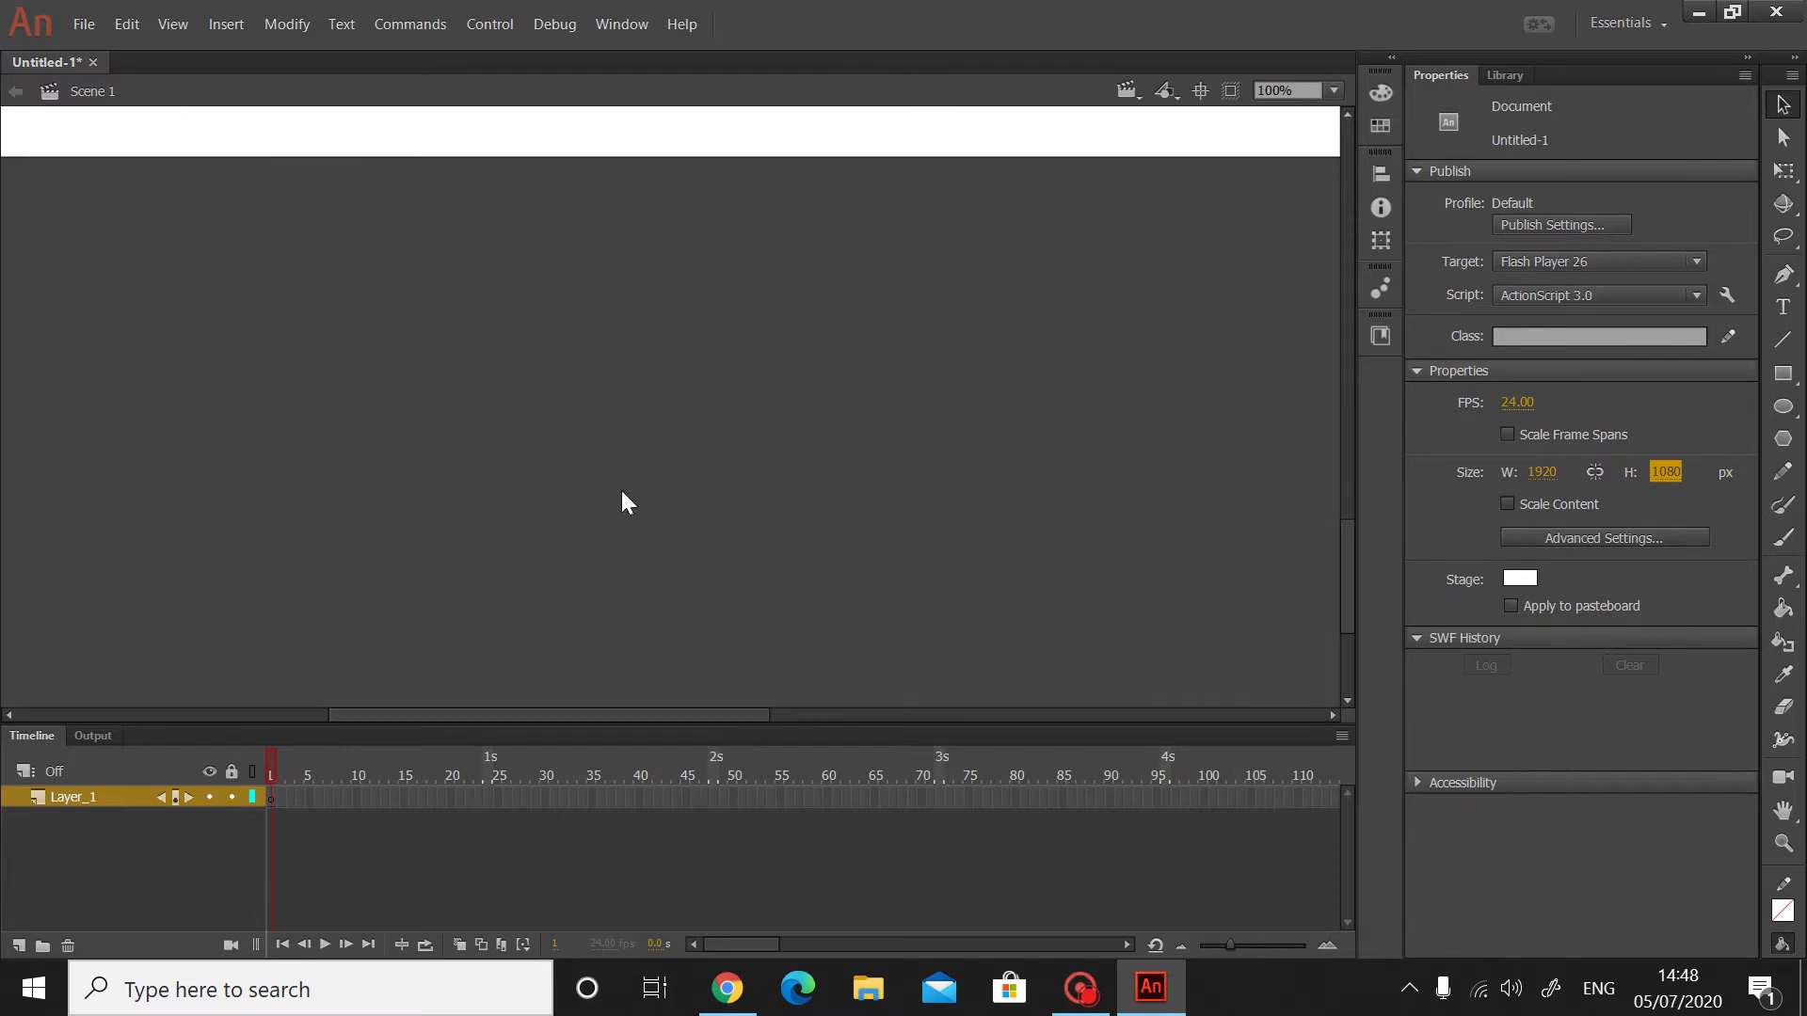
{"action": "scroll", "coordinate": [550, 347], "scroll_direction": "up", "scroll_amount": 2}
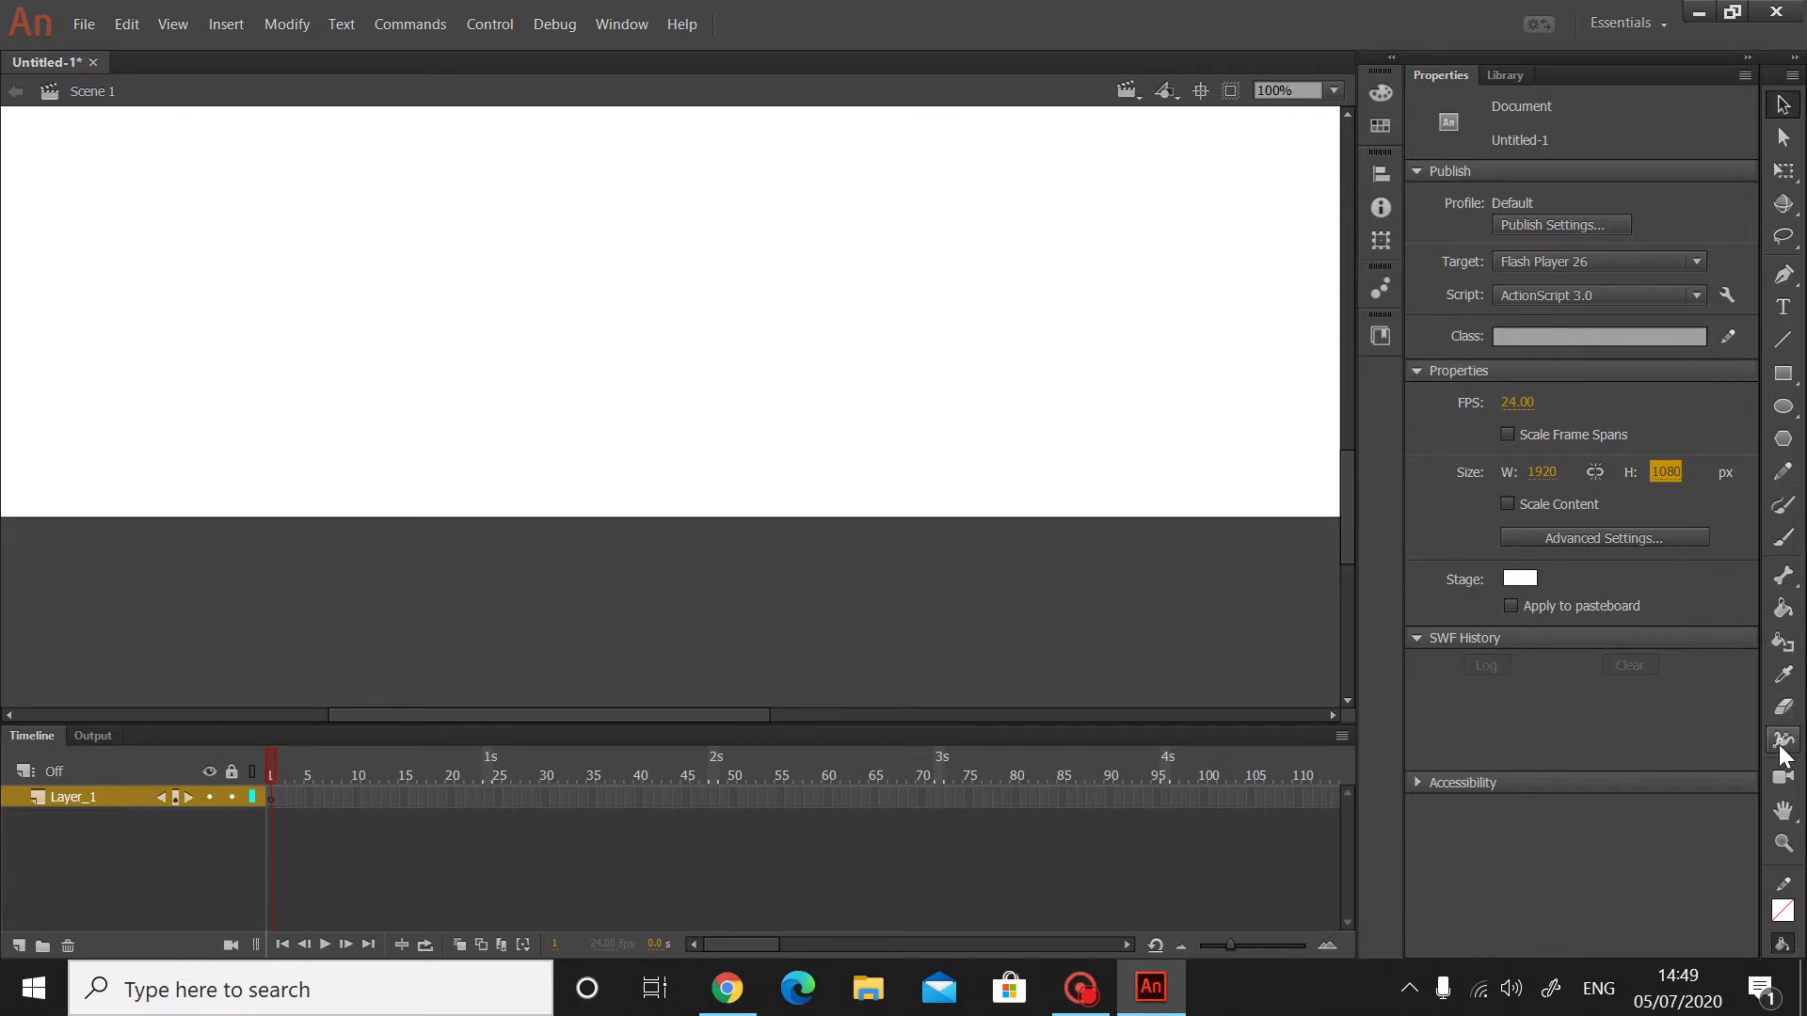
{"action": "left_click", "coordinate": [1783, 843]}
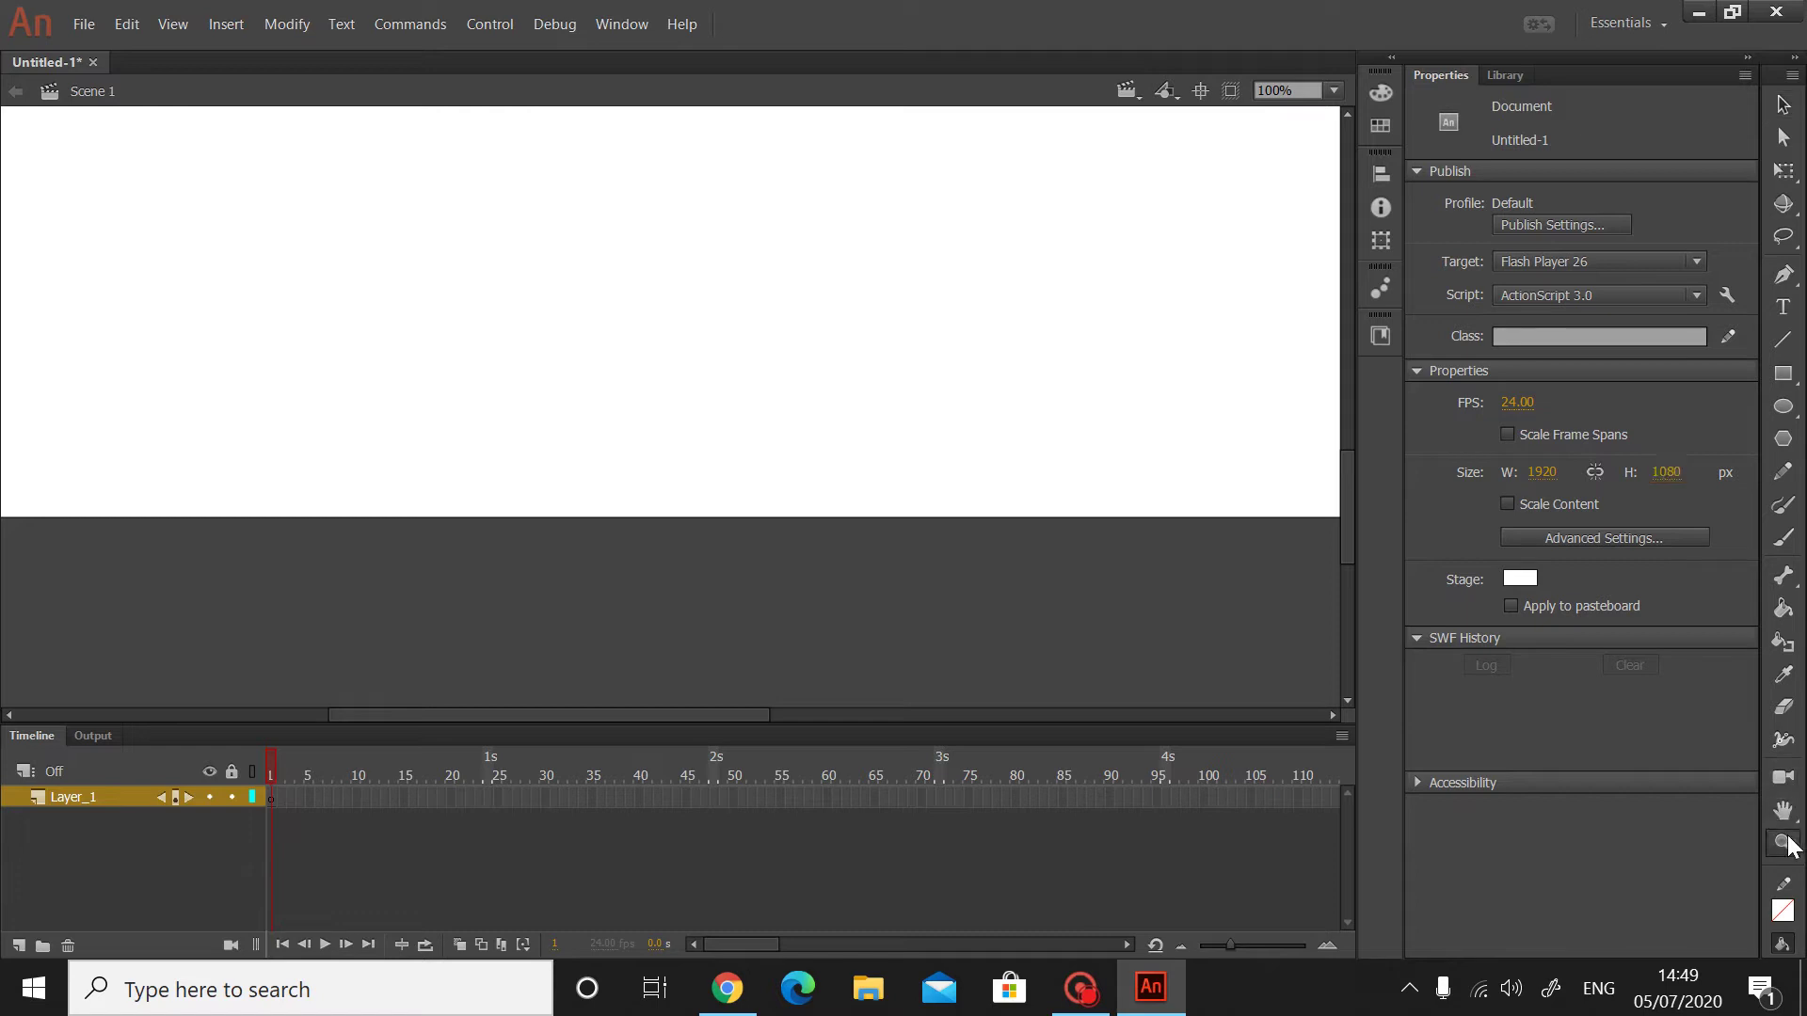
{"action": "left_click", "coordinate": [610, 322], "text": "alt"}
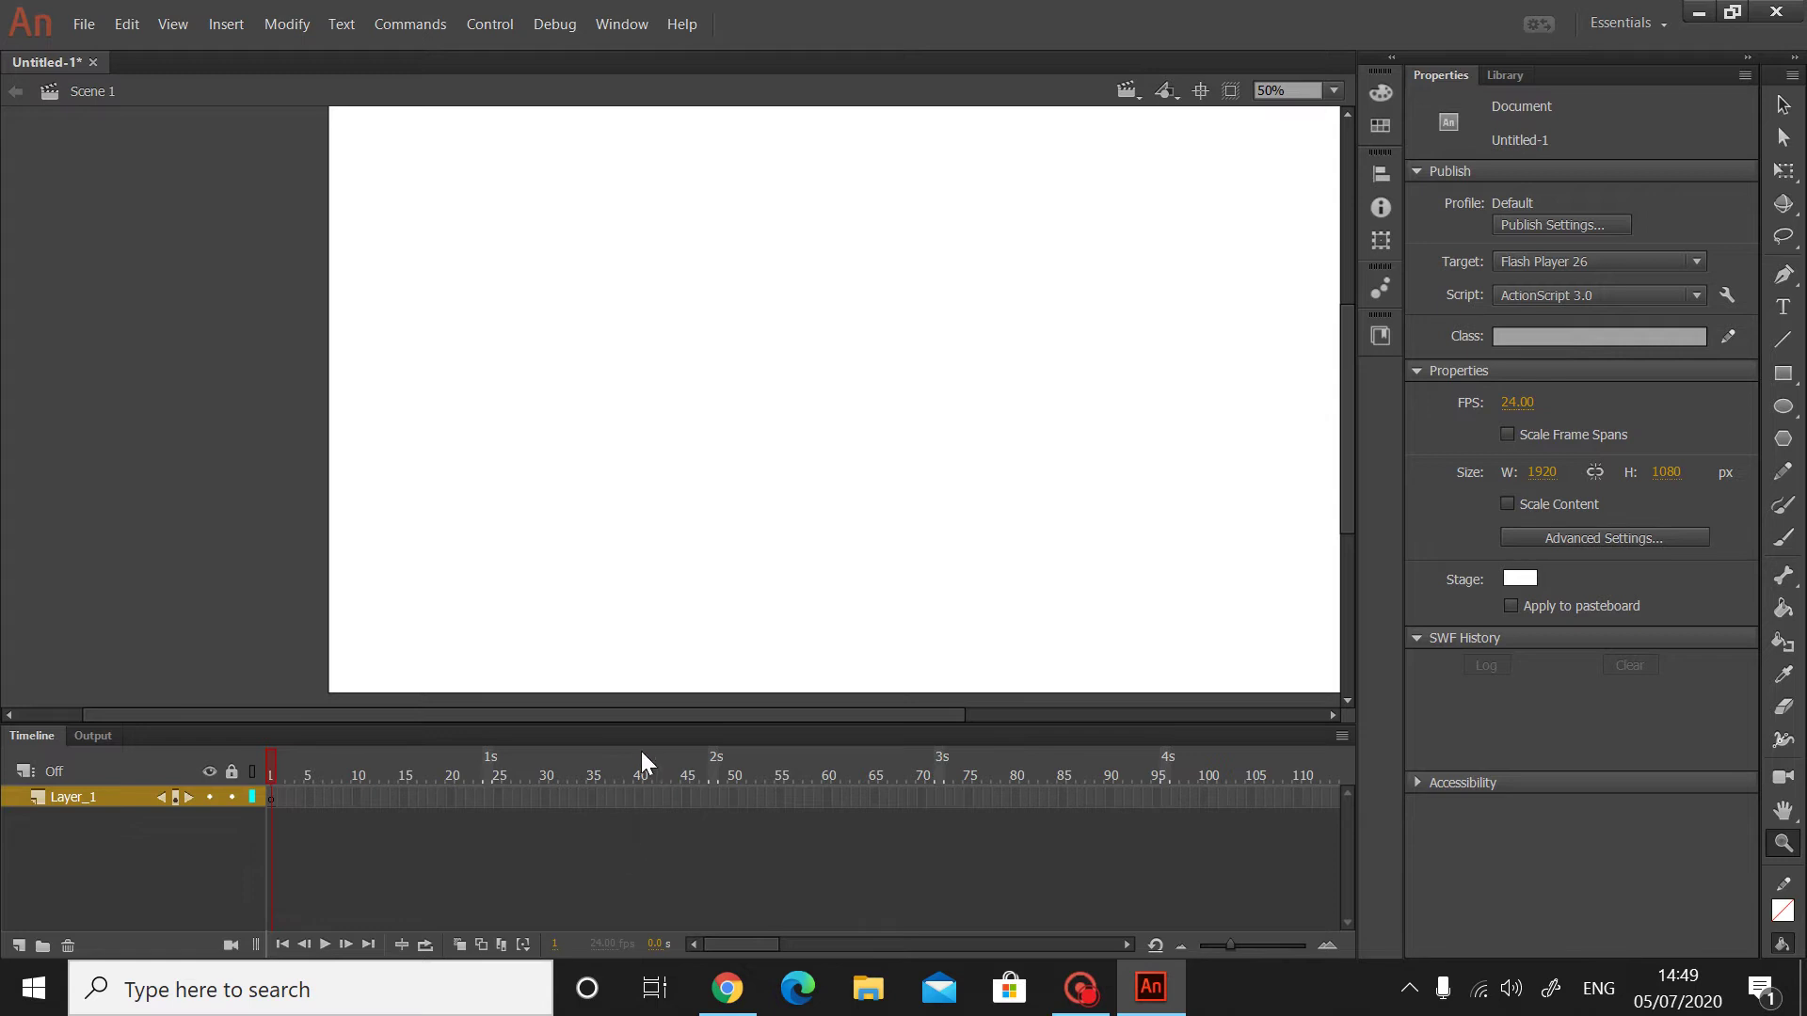
{"action": "left_click_drag", "start_coordinate": [657, 715], "coordinate": [713, 716]}
{"action": "left_click", "coordinate": [678, 598], "text": "alt"}
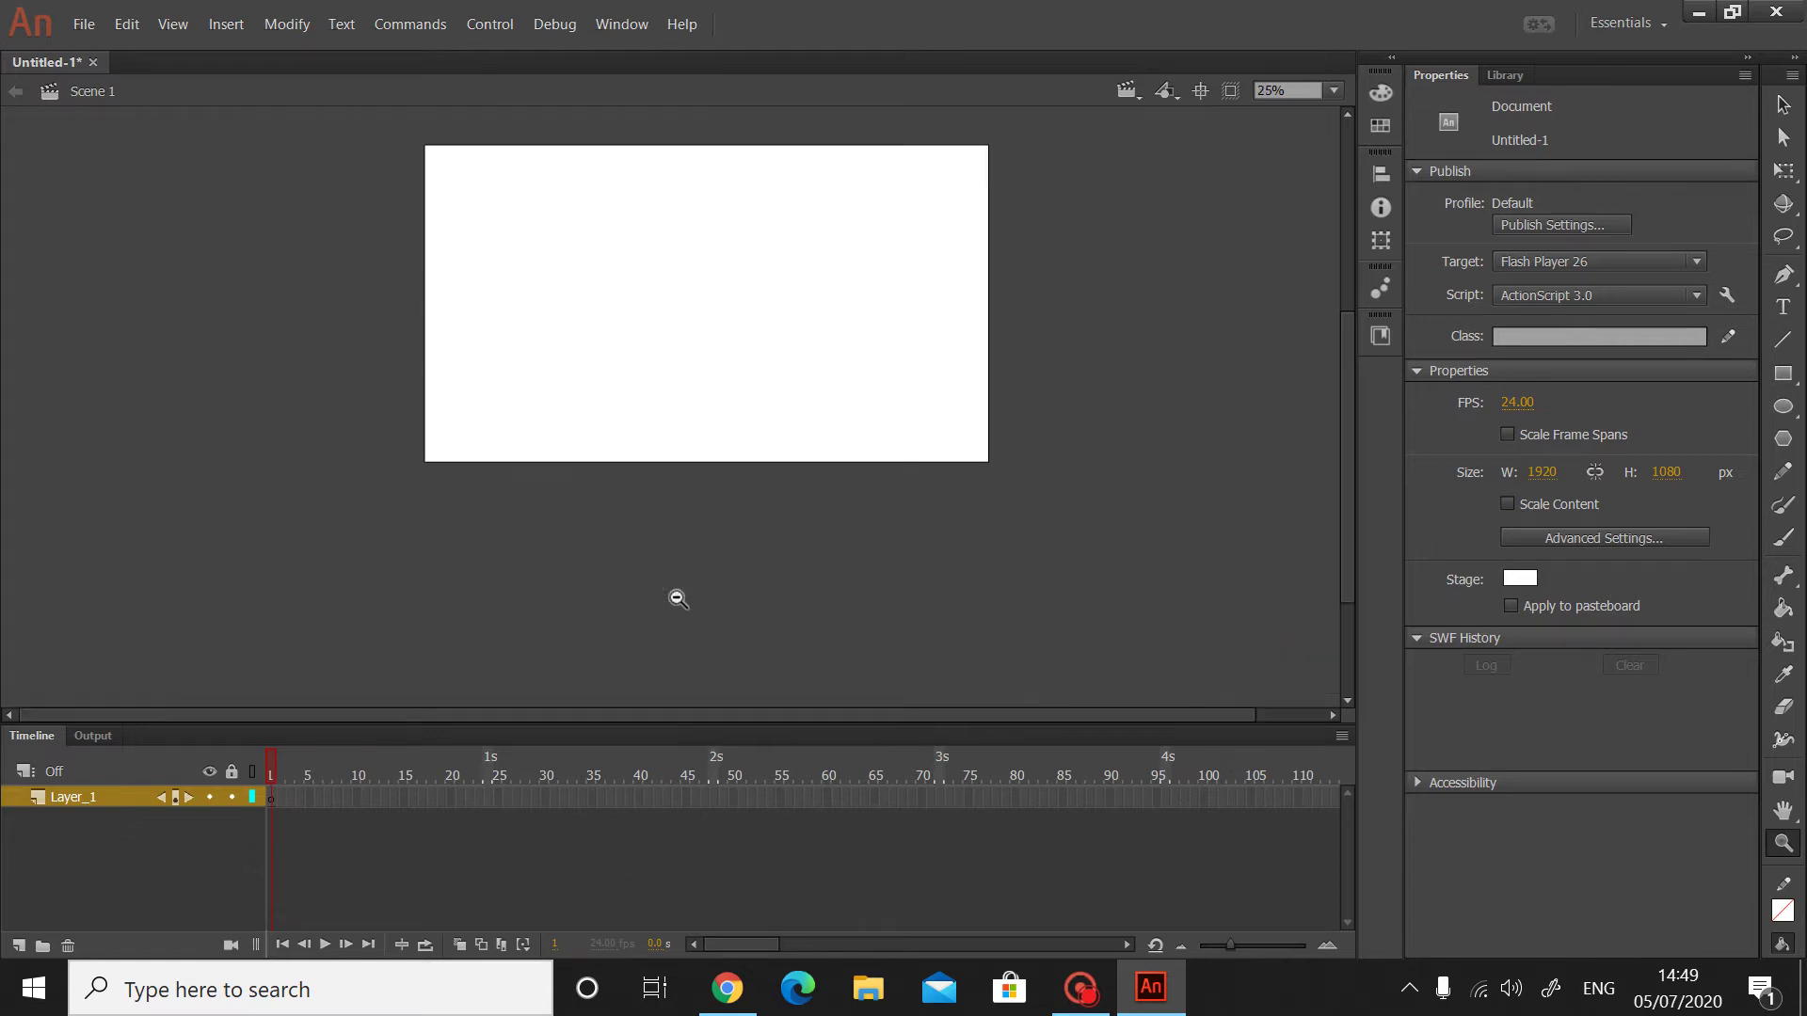
{"action": "scroll", "coordinate": [715, 642], "scroll_direction": "up", "scroll_amount": 3}
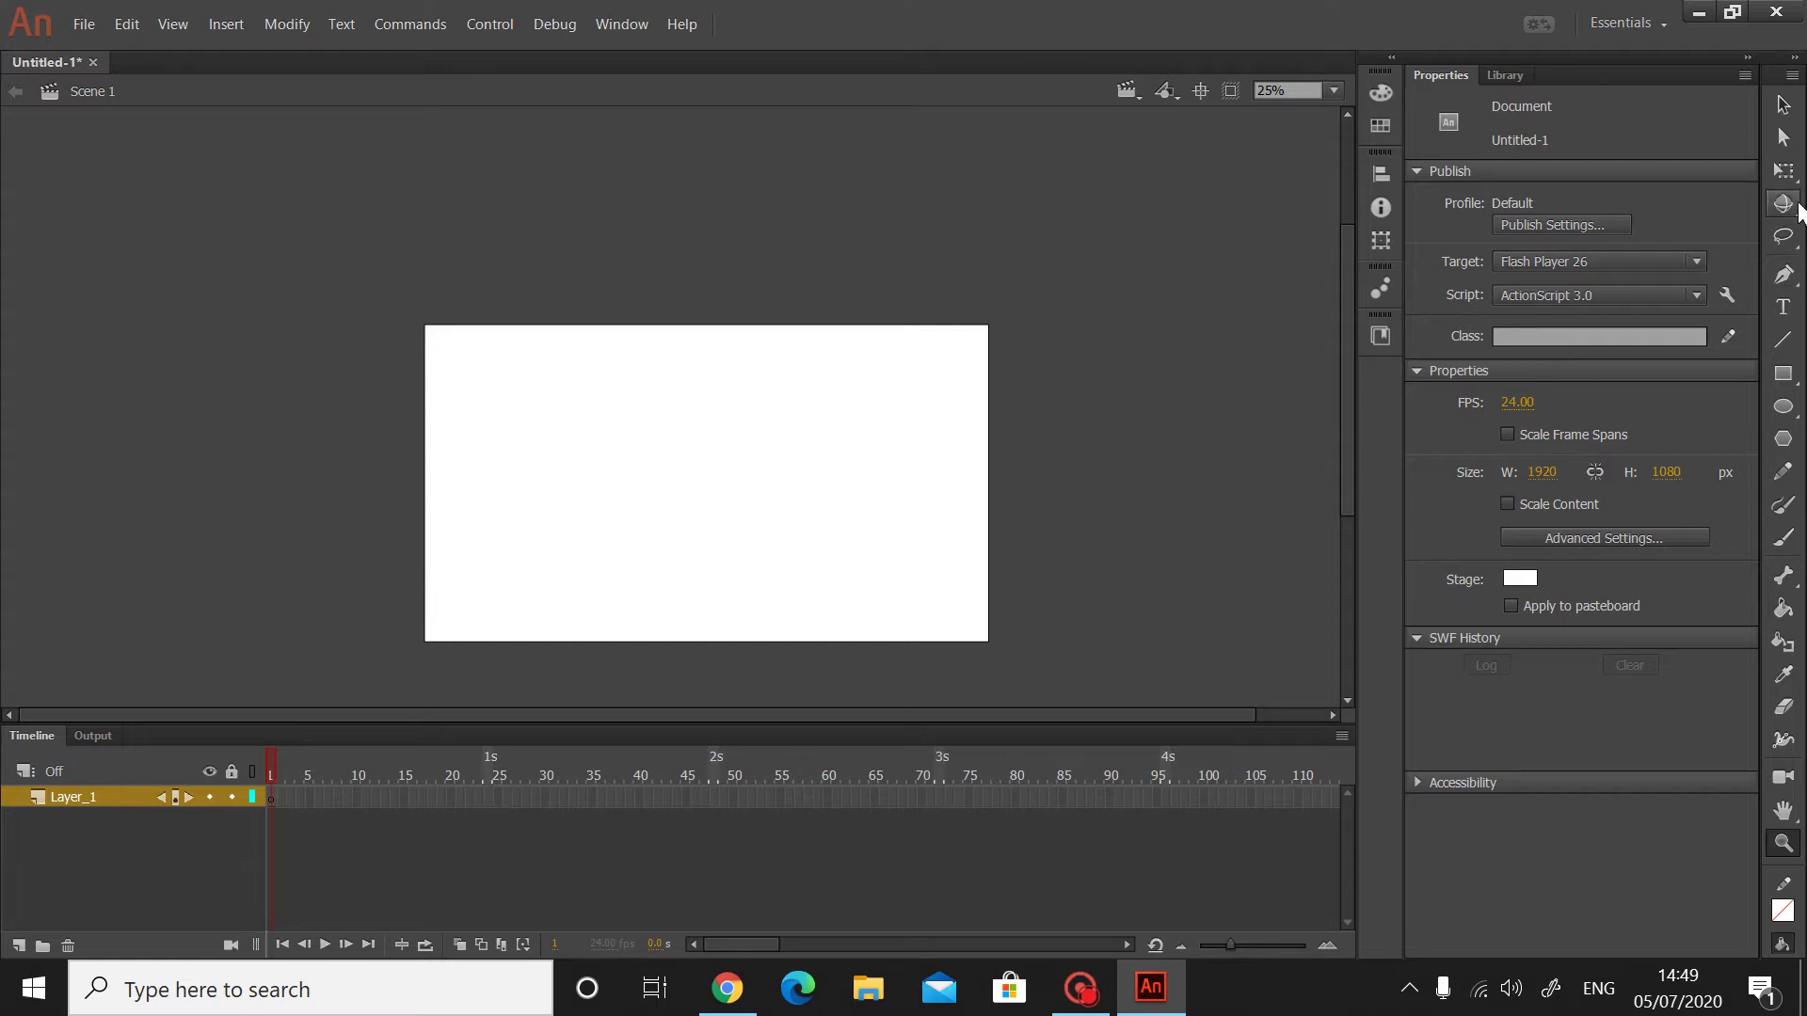
- Paint a single blue dot near the lower-left corner of the stage with the Brush tool at size 106
{"action": "left_click", "coordinate": [1782, 541]}
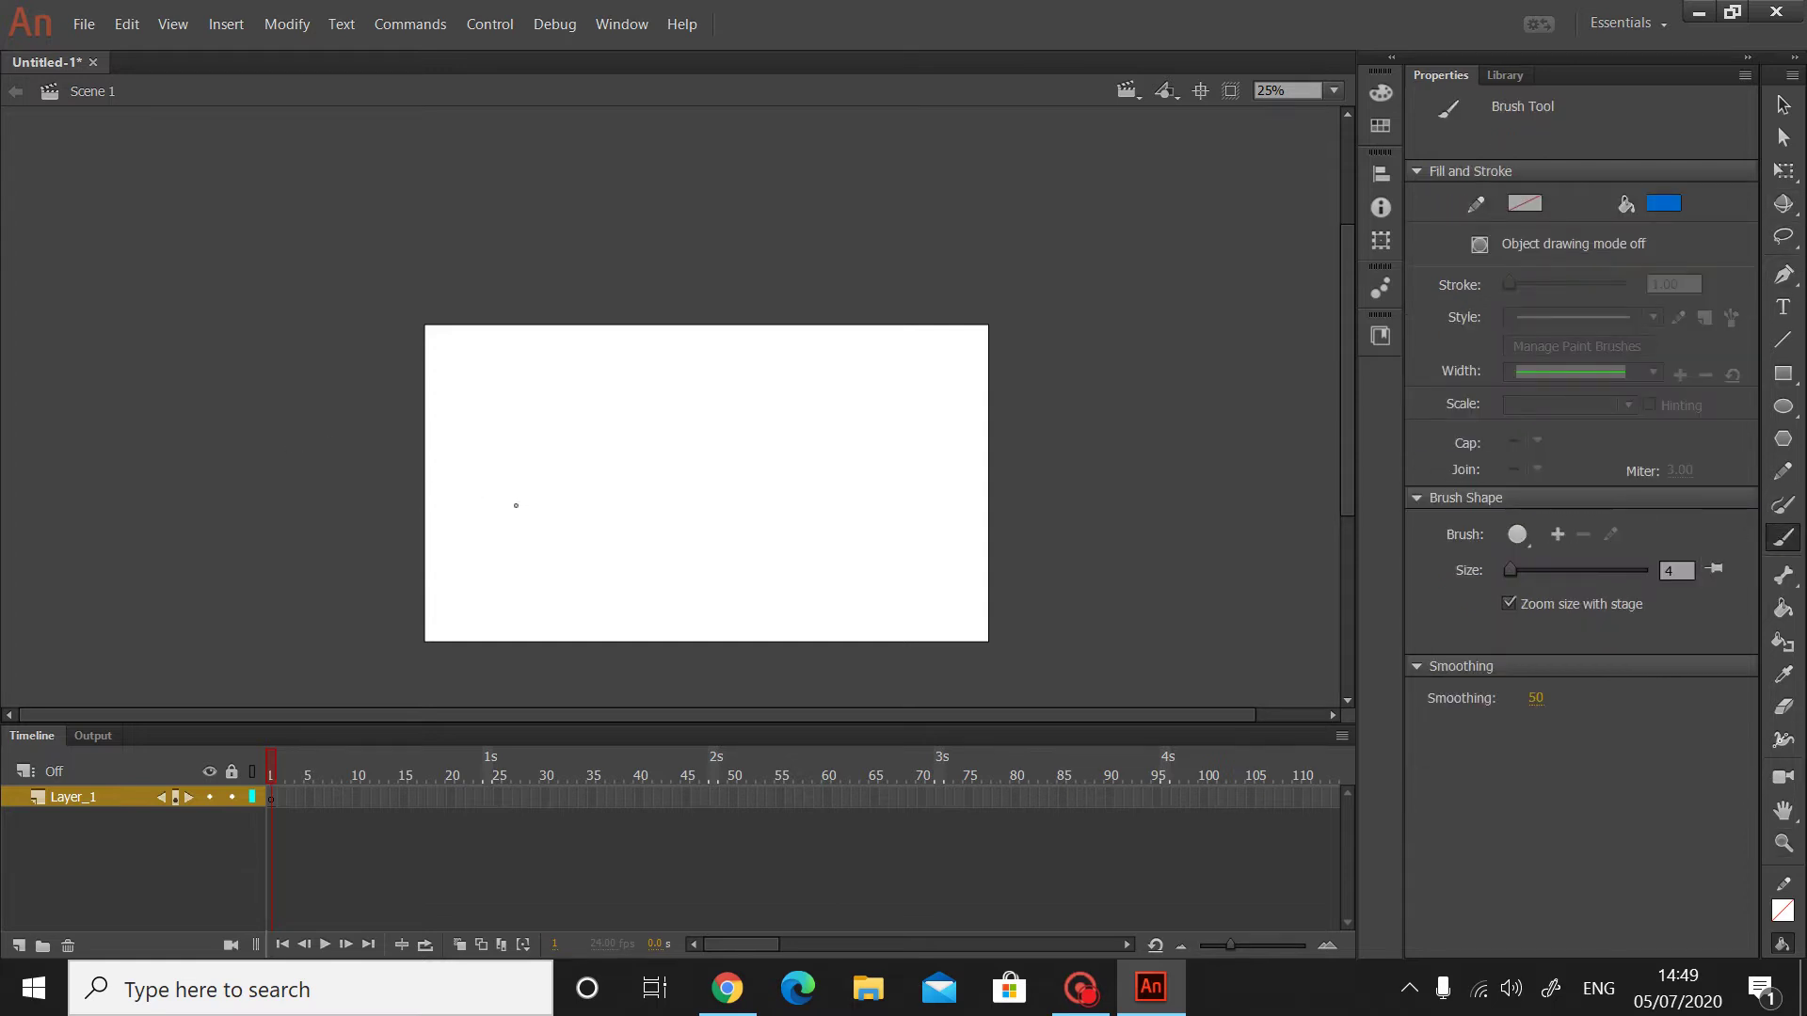
{"action": "scroll", "coordinate": [515, 508], "scroll_direction": "up", "scroll_amount": 2}
{"action": "scroll", "coordinate": [527, 510], "scroll_direction": "down", "scroll_amount": 4}
{"action": "scroll", "coordinate": [533, 470], "scroll_direction": "up", "scroll_amount": 2}
{"action": "key", "text": "bracketright"}
{"action": "key", "text": "bracketright"}
{"action": "key", "text": "bracketright"}
{"action": "key", "text": "bracketright"}
{"action": "key", "text": "bracketright"}
{"action": "key", "text": "bracketright"}
{"action": "key", "text": "bracketright"}
{"action": "key", "text": "bracketright"}
{"action": "key", "text": "bracketright"}
{"action": "key", "text": "bracketright"}
{"action": "key", "text": "bracketright"}
{"action": "key", "text": "bracketright"}
{"action": "key", "text": "bracketright"}
{"action": "key", "text": "bracketright"}
{"action": "key", "text": "bracketright"}
{"action": "key", "text": "bracketright"}
{"action": "key", "text": "bracketright"}
{"action": "key", "text": "bracketright"}
{"action": "key", "text": "bracketright"}
{"action": "key", "text": "bracketright"}
{"action": "key", "text": "bracketright"}
{"action": "key", "text": "bracketright"}
{"action": "key", "text": "bracketright"}
{"action": "key", "text": "bracketright"}
{"action": "key", "text": "bracketright"}
{"action": "key", "text": "bracketright"}
{"action": "key", "text": "bracketright"}
{"action": "key", "text": "bracketright"}
{"action": "key", "text": "bracketright"}
{"action": "key", "text": "bracketright"}
{"action": "key", "text": "bracketright"}
{"action": "key", "text": "bracketright"}
{"action": "key", "text": "bracketright"}
{"action": "key", "text": "bracketright"}
{"action": "key", "text": "bracketright"}
{"action": "key", "text": "bracketright"}
{"action": "key", "text": "bracketright"}
{"action": "key", "text": "bracketright"}
{"action": "key", "text": "bracketright"}
{"action": "key", "text": "bracketright"}
{"action": "left_click", "coordinate": [487, 624]}
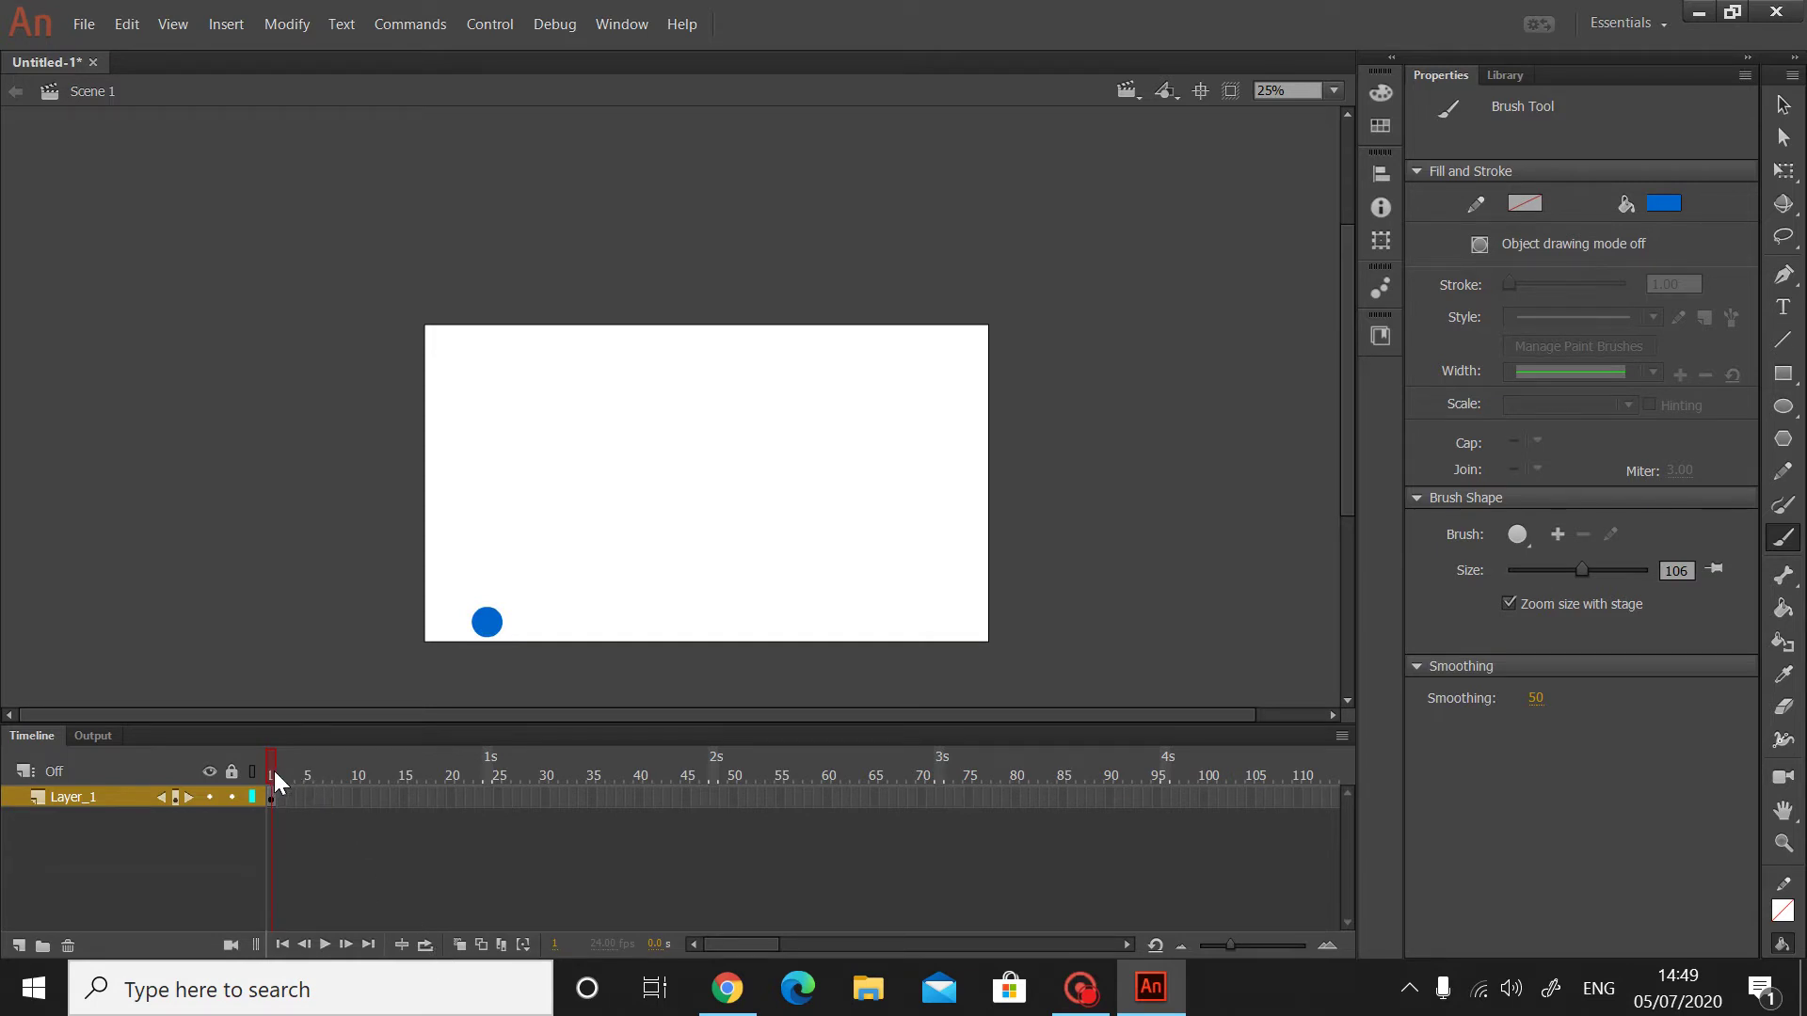
- Insert a keyframe at frame 2 of Layer_1 and switch to the Selection tool for the blue dot
{"action": "key", "text": "F6"}
{"action": "left_click", "coordinate": [1782, 136]}
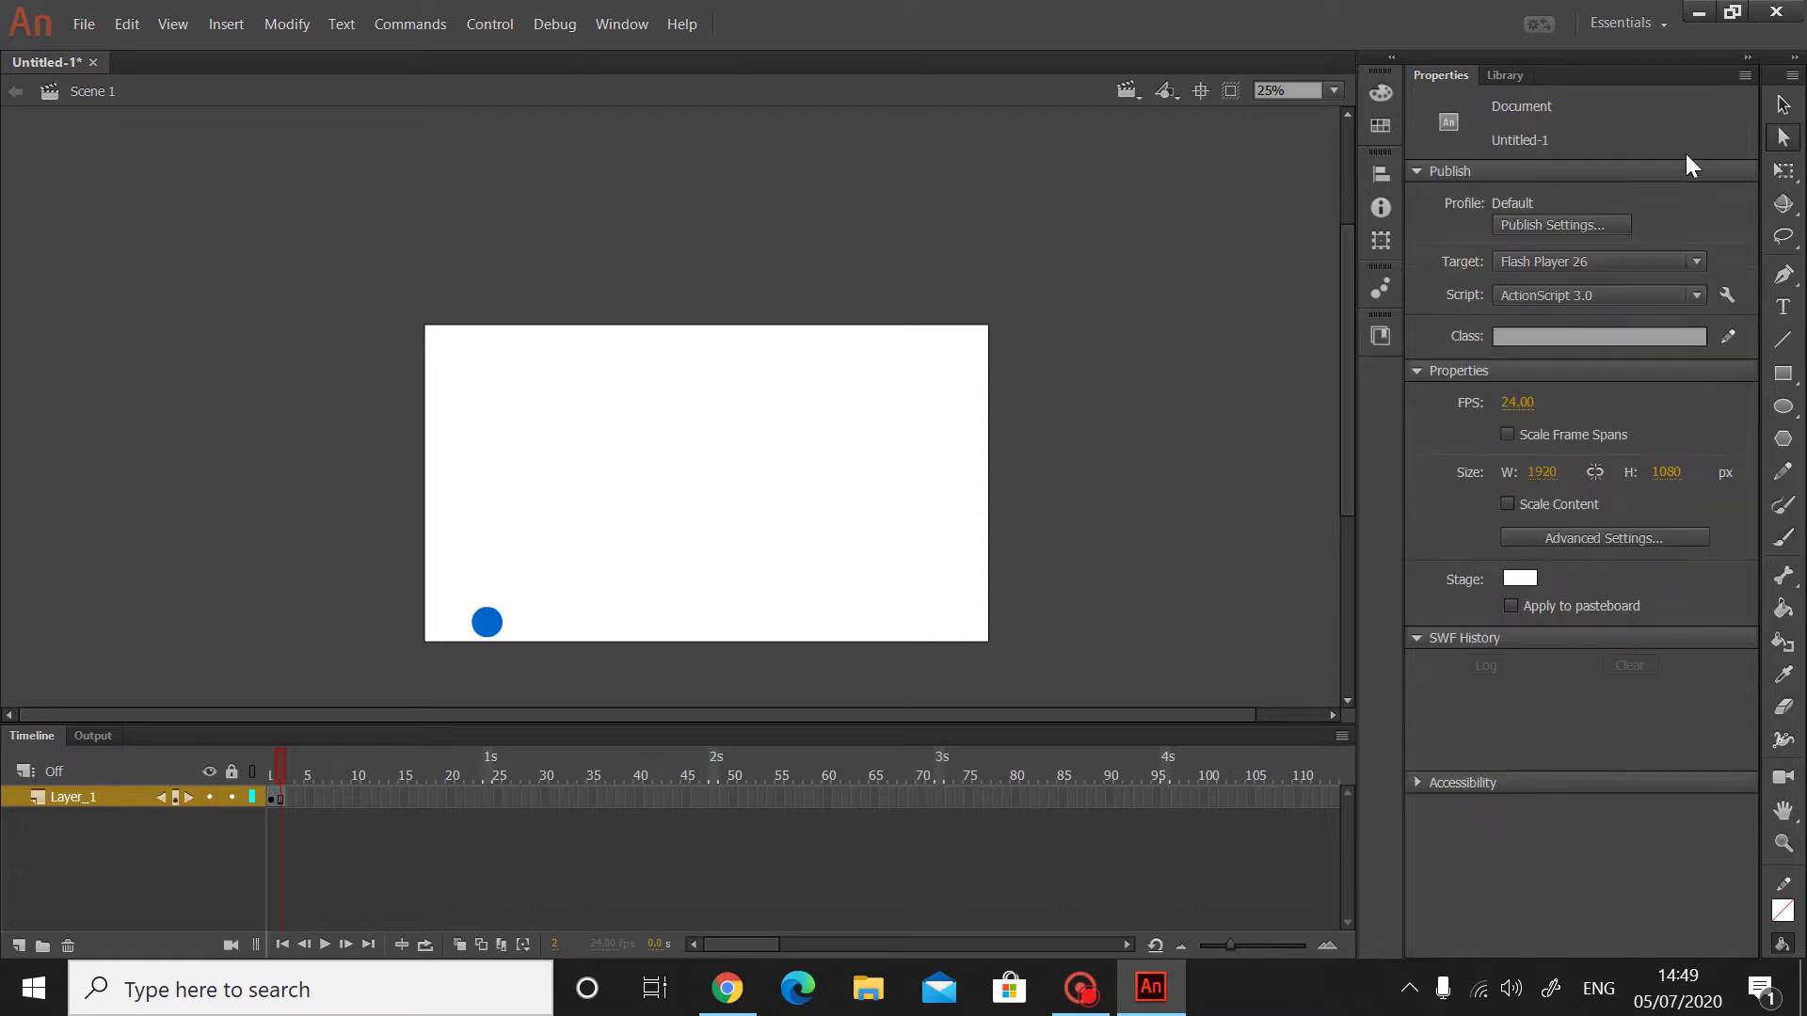
{"action": "left_click", "coordinate": [487, 621]}
{"action": "left_click", "coordinate": [481, 636]}
{"action": "left_click", "coordinate": [1782, 104]}
- Try moving the blue dot on frame 2 to about X 262, Y 914, return to frame 1, and undo the move
{"action": "left_click_drag", "start_coordinate": [489, 613], "coordinate": [517, 602]}
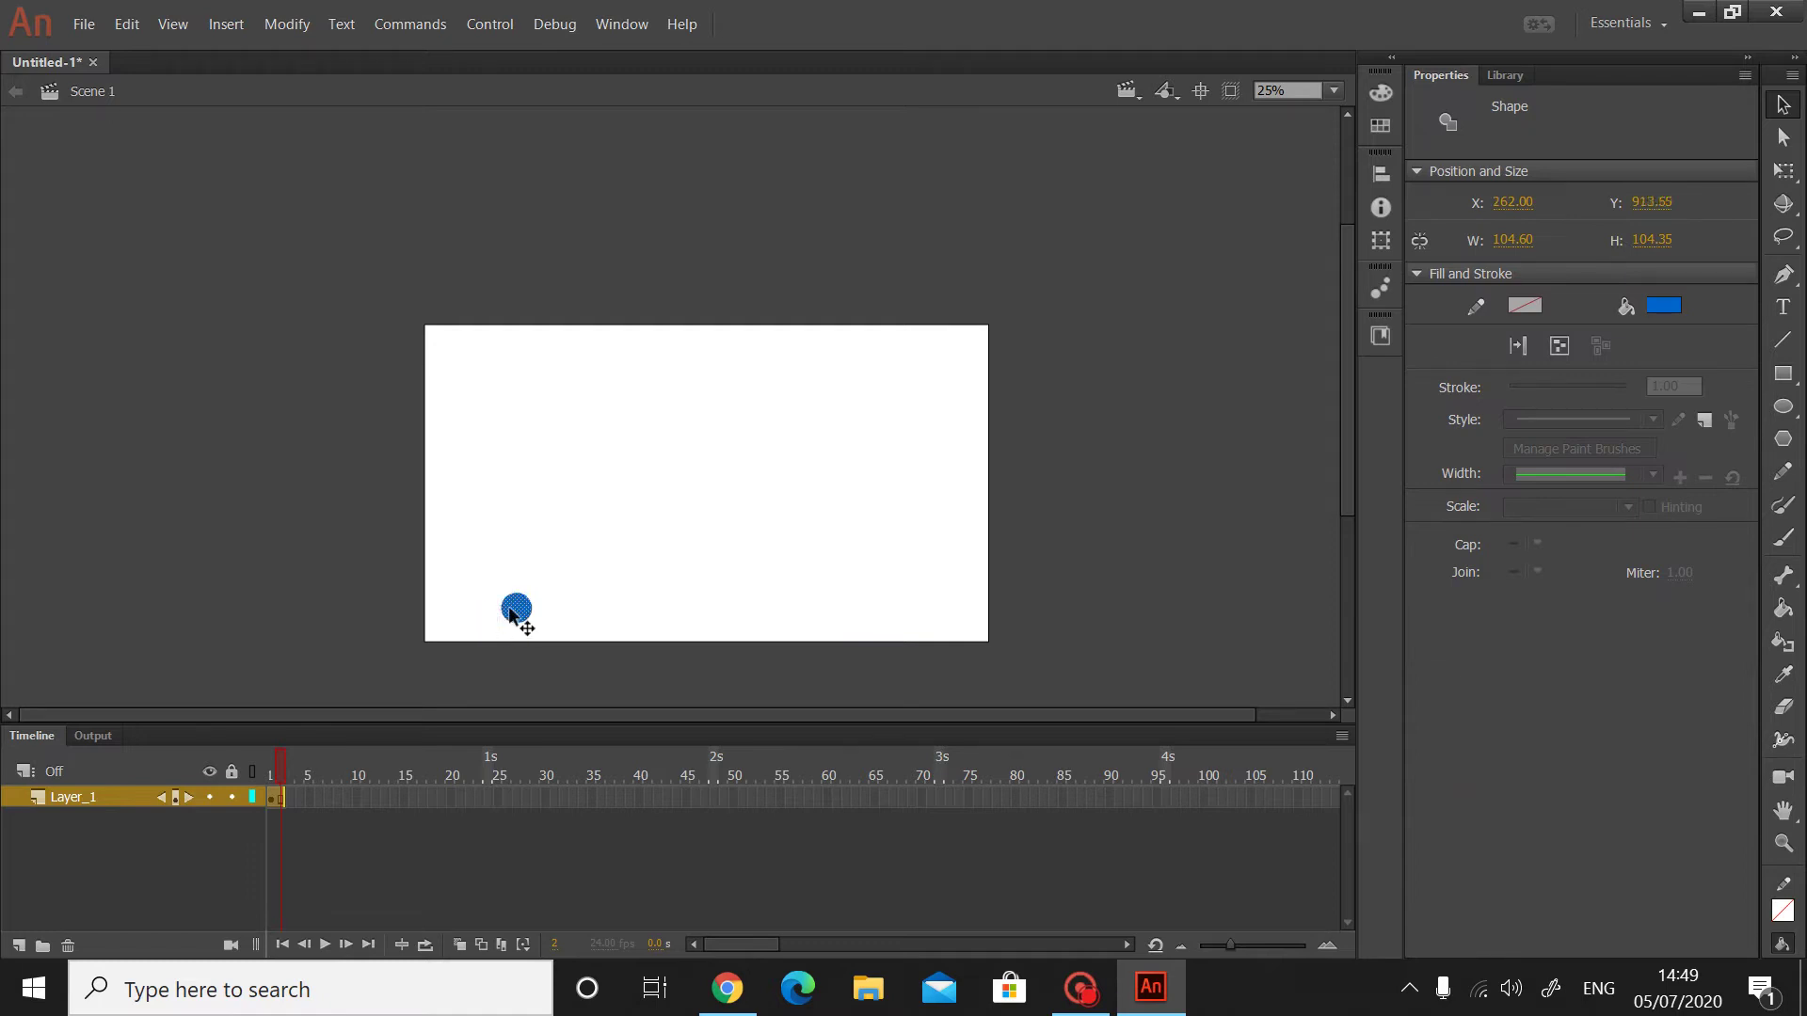
{"action": "left_click", "coordinate": [473, 695]}
{"action": "left_click_drag", "start_coordinate": [283, 762], "coordinate": [145, 763]}
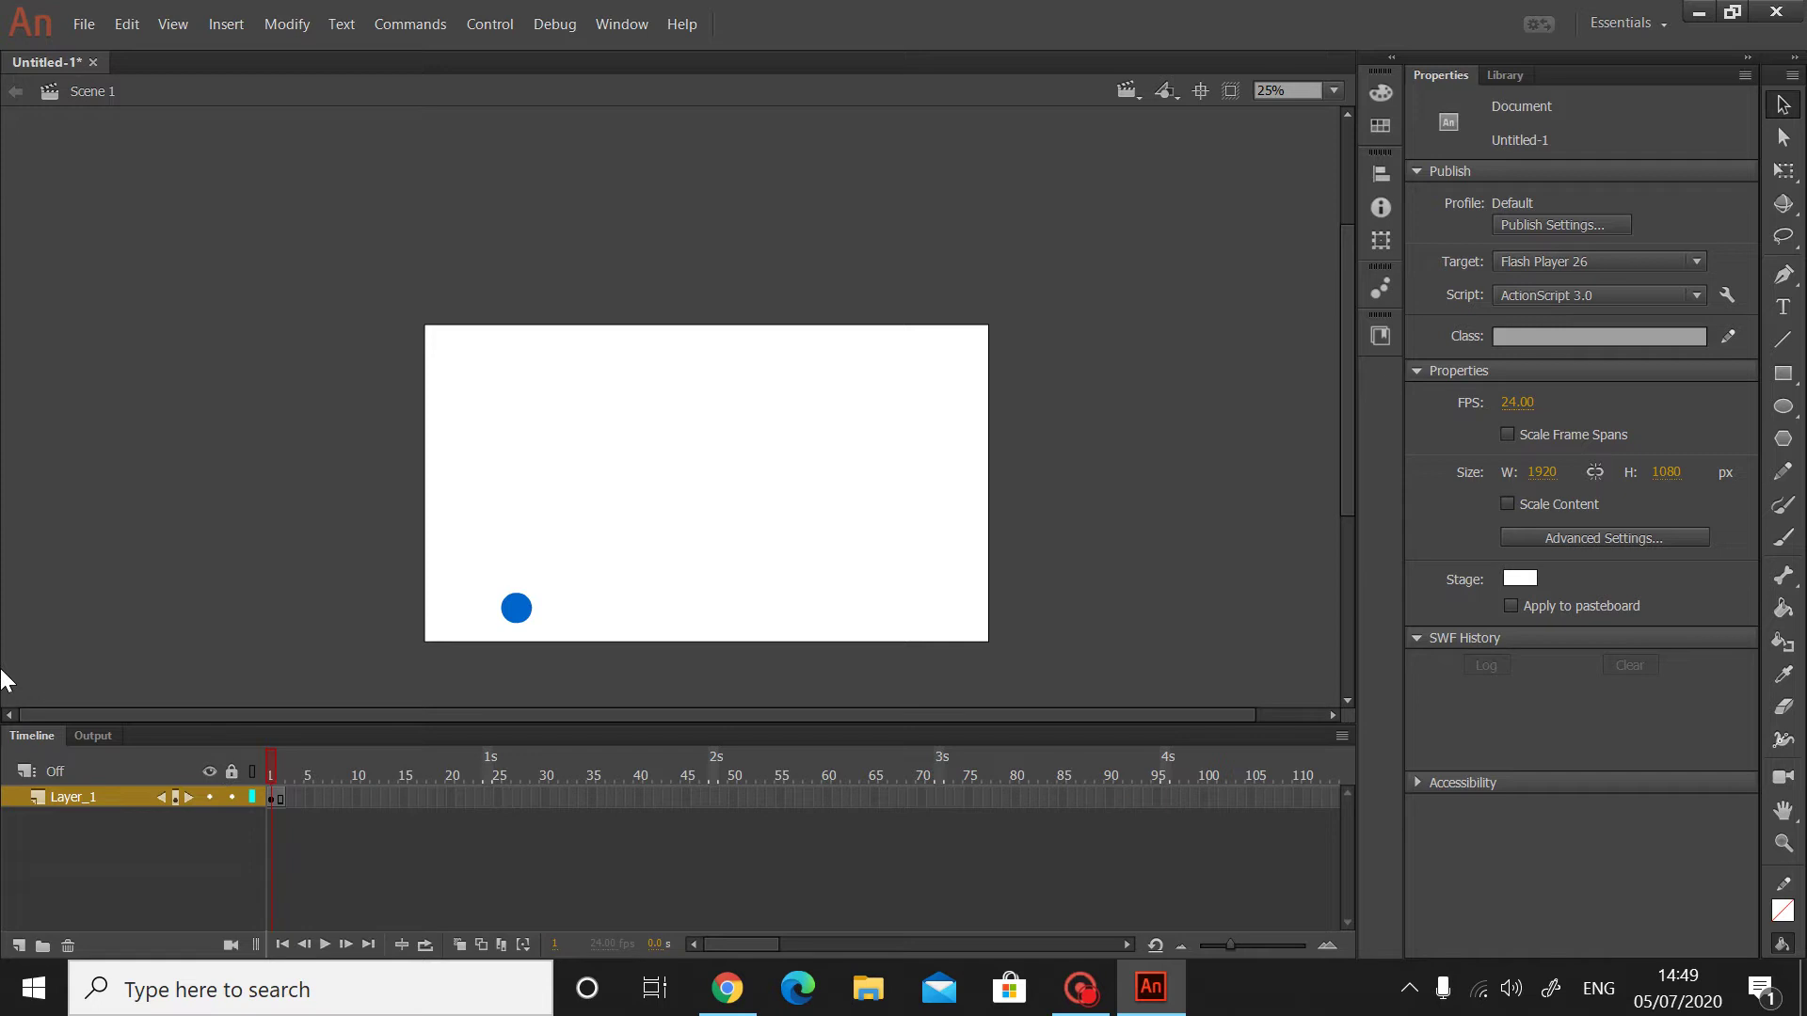
{"action": "key", "text": "period"}
{"action": "key", "text": "z"}
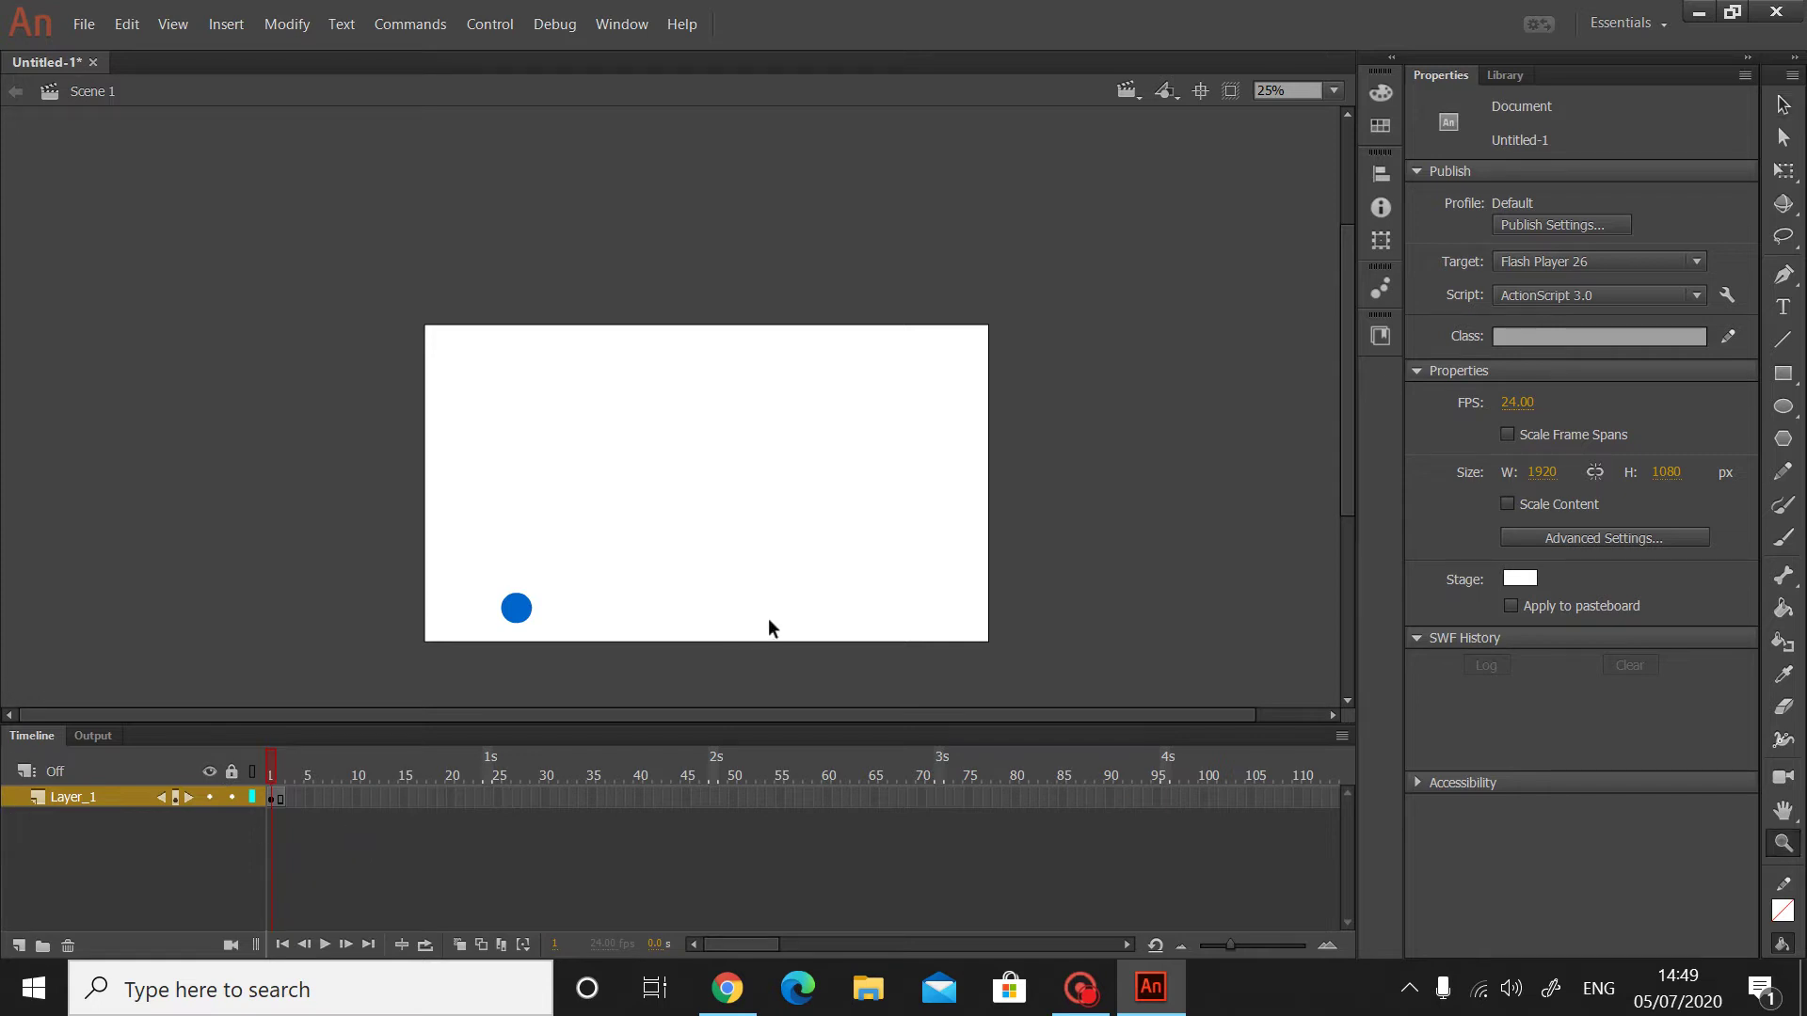
{"action": "key", "text": "ctrl+z"}
{"action": "key", "text": "ctrl+z"}
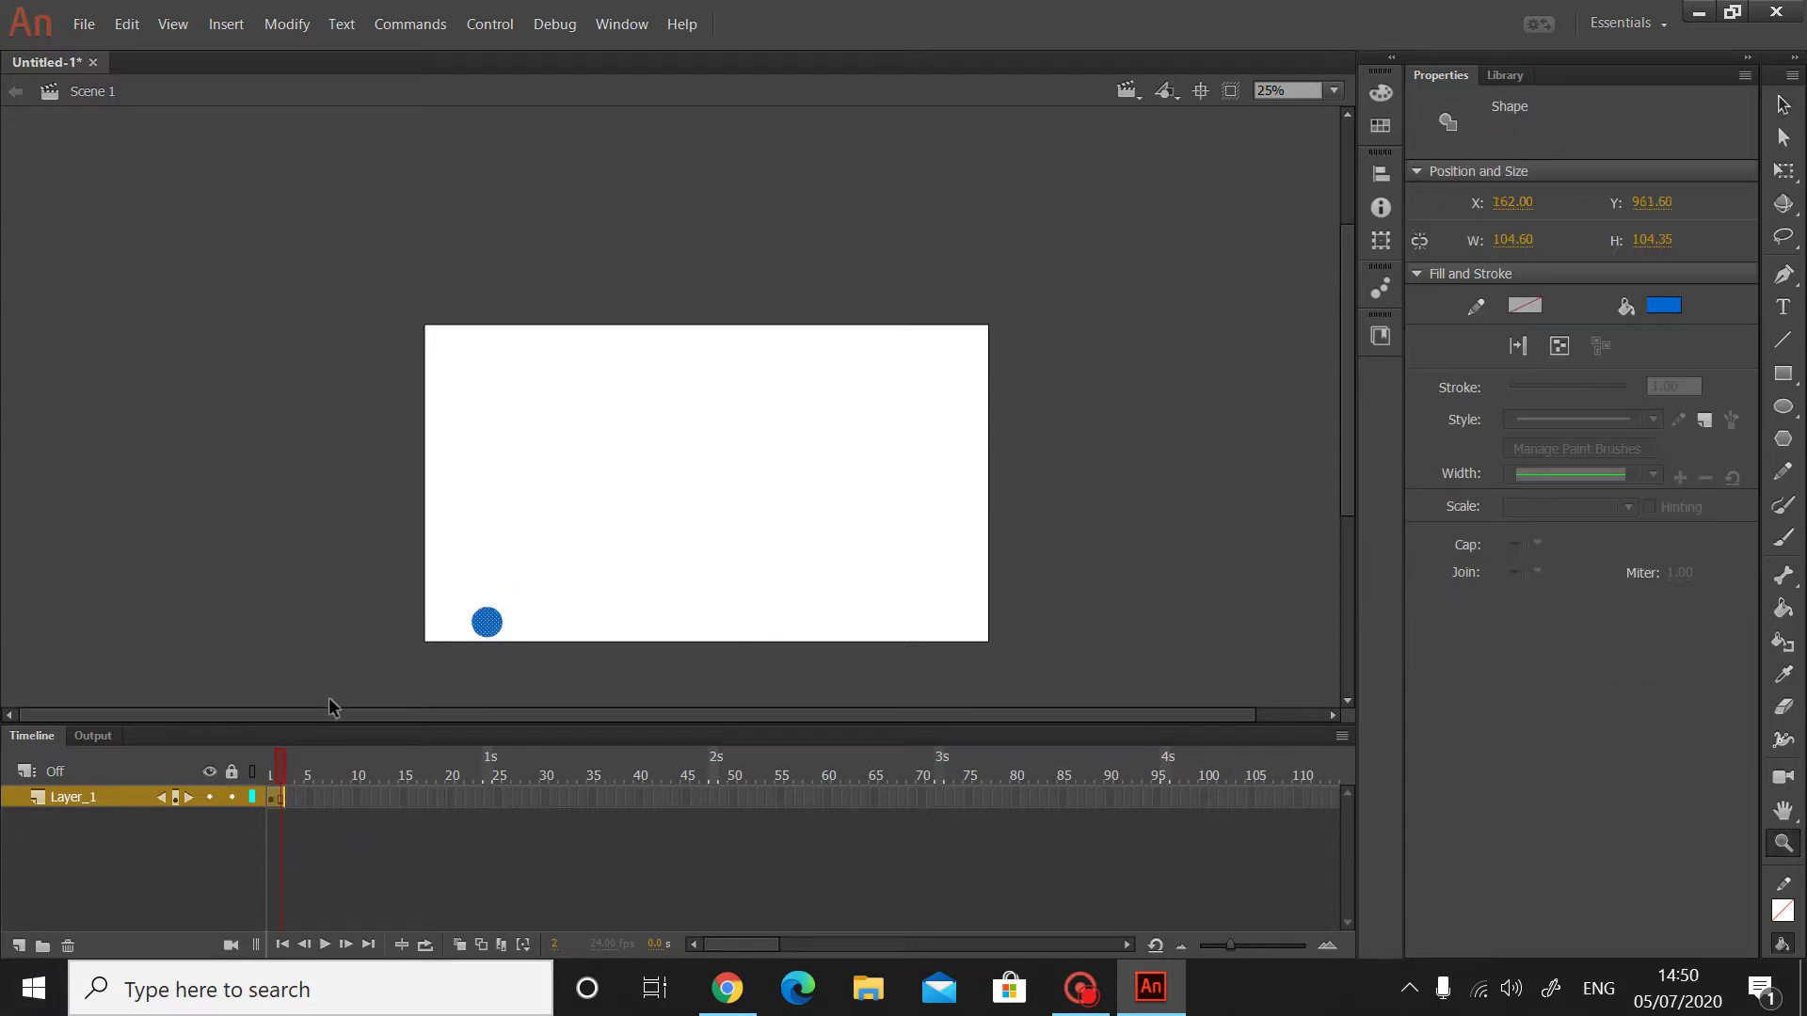
{"action": "left_click", "coordinate": [1087, 584]}
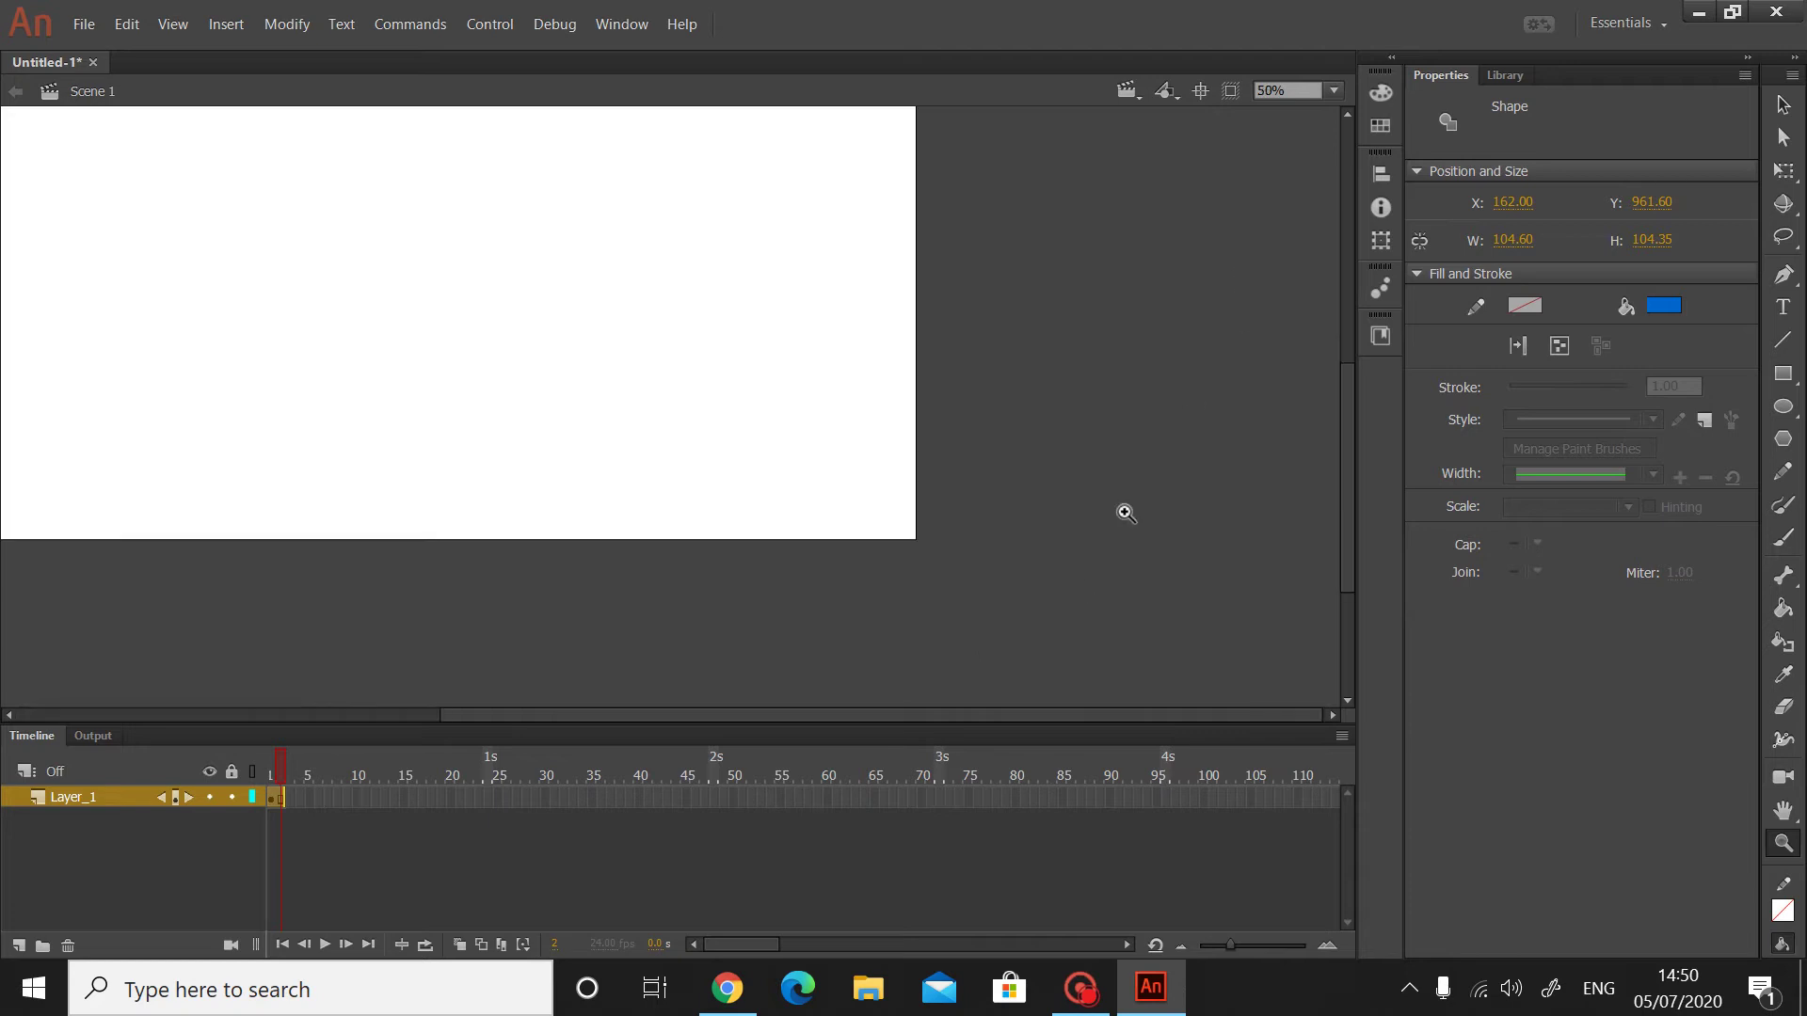
{"action": "scroll", "coordinate": [1091, 600], "scroll_direction": "down", "scroll_amount": 3}
{"action": "scroll", "coordinate": [778, 467], "scroll_direction": "up", "scroll_amount": 4}
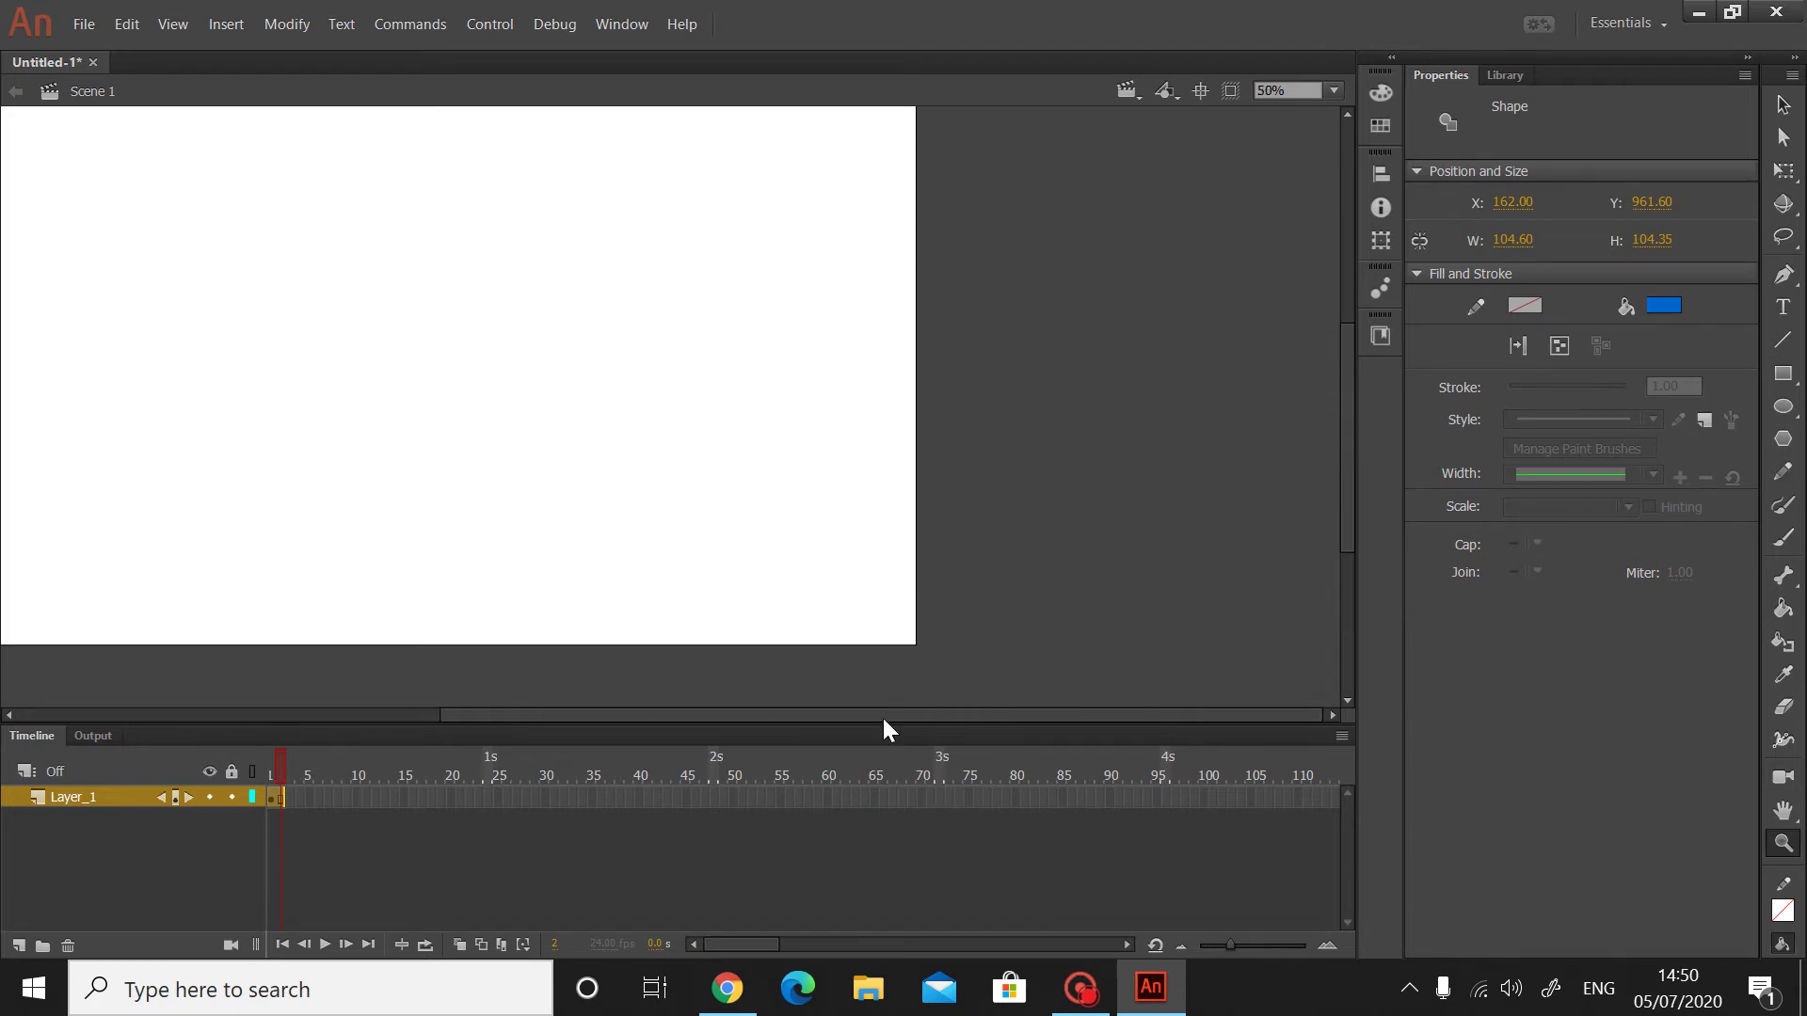
- Delete the blue dot from the stage on Layer_1
{"action": "left_click_drag", "start_coordinate": [883, 715], "coordinate": [669, 697]}
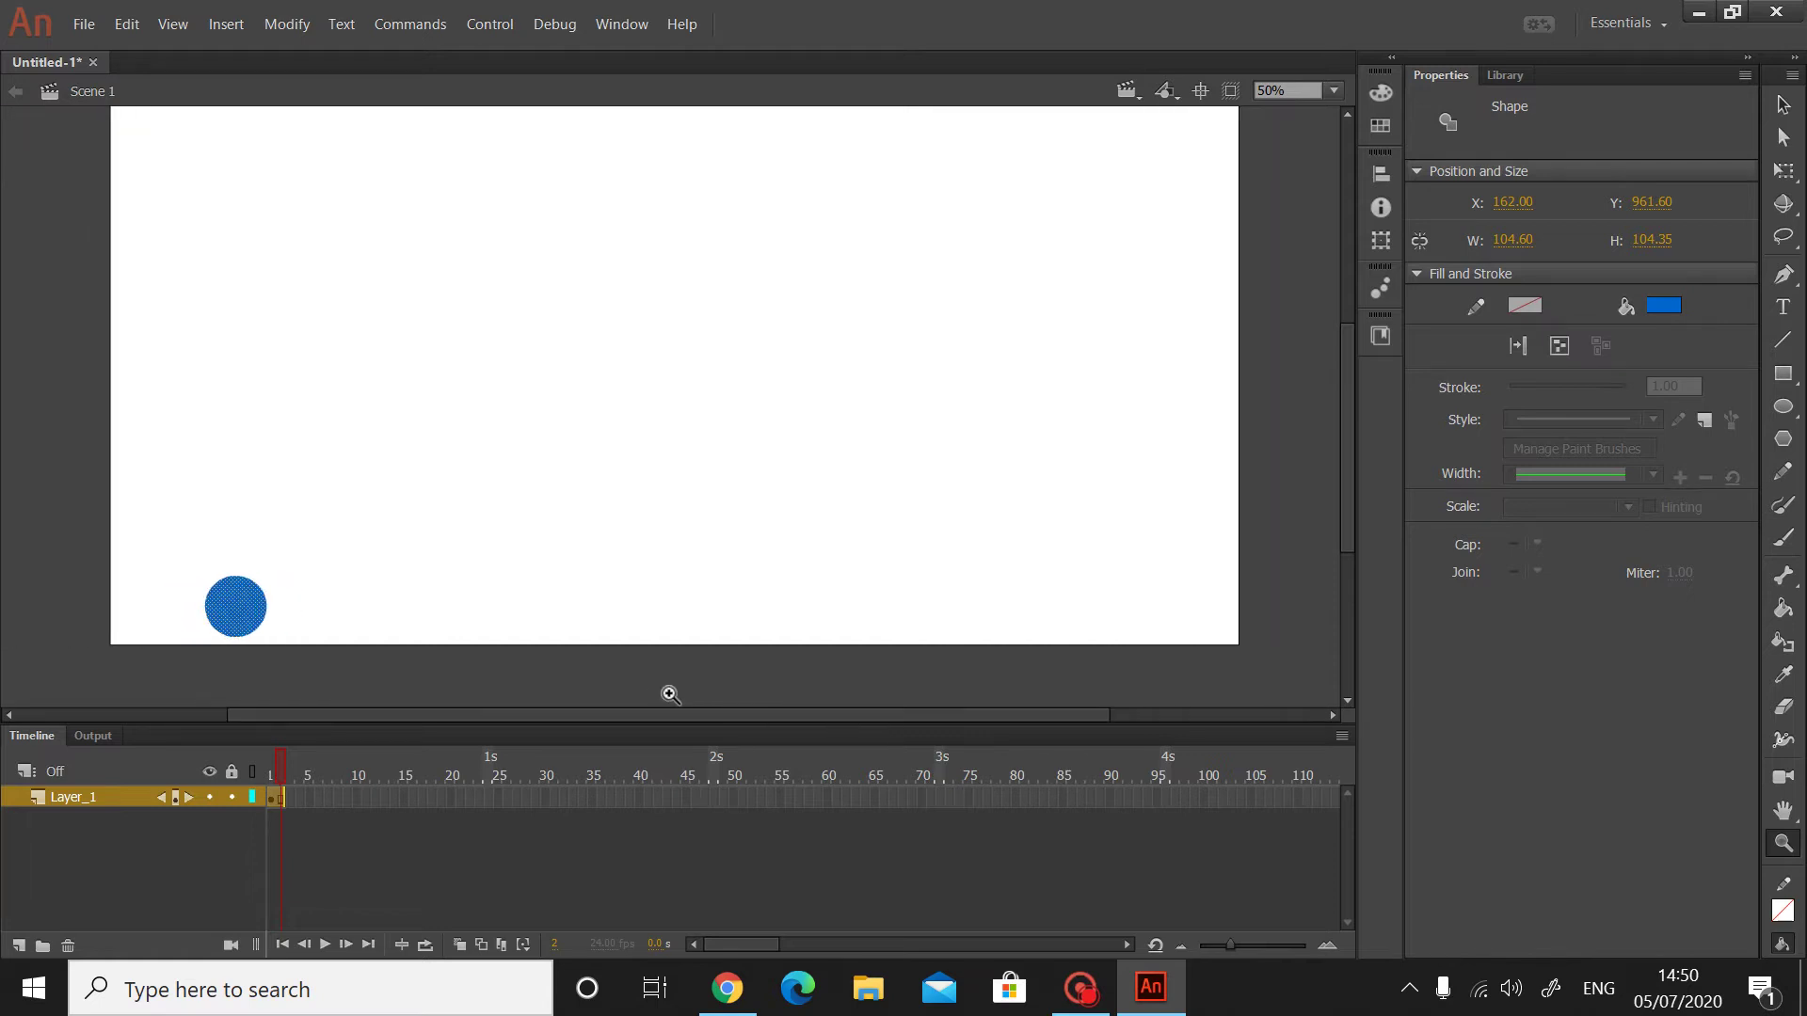
{"action": "scroll", "coordinate": [793, 571], "scroll_direction": "up", "scroll_amount": 1}
{"action": "scroll", "coordinate": [793, 571], "scroll_direction": "down", "scroll_amount": 1}
{"action": "left_click_drag", "start_coordinate": [1346, 410], "coordinate": [1344, 375]}
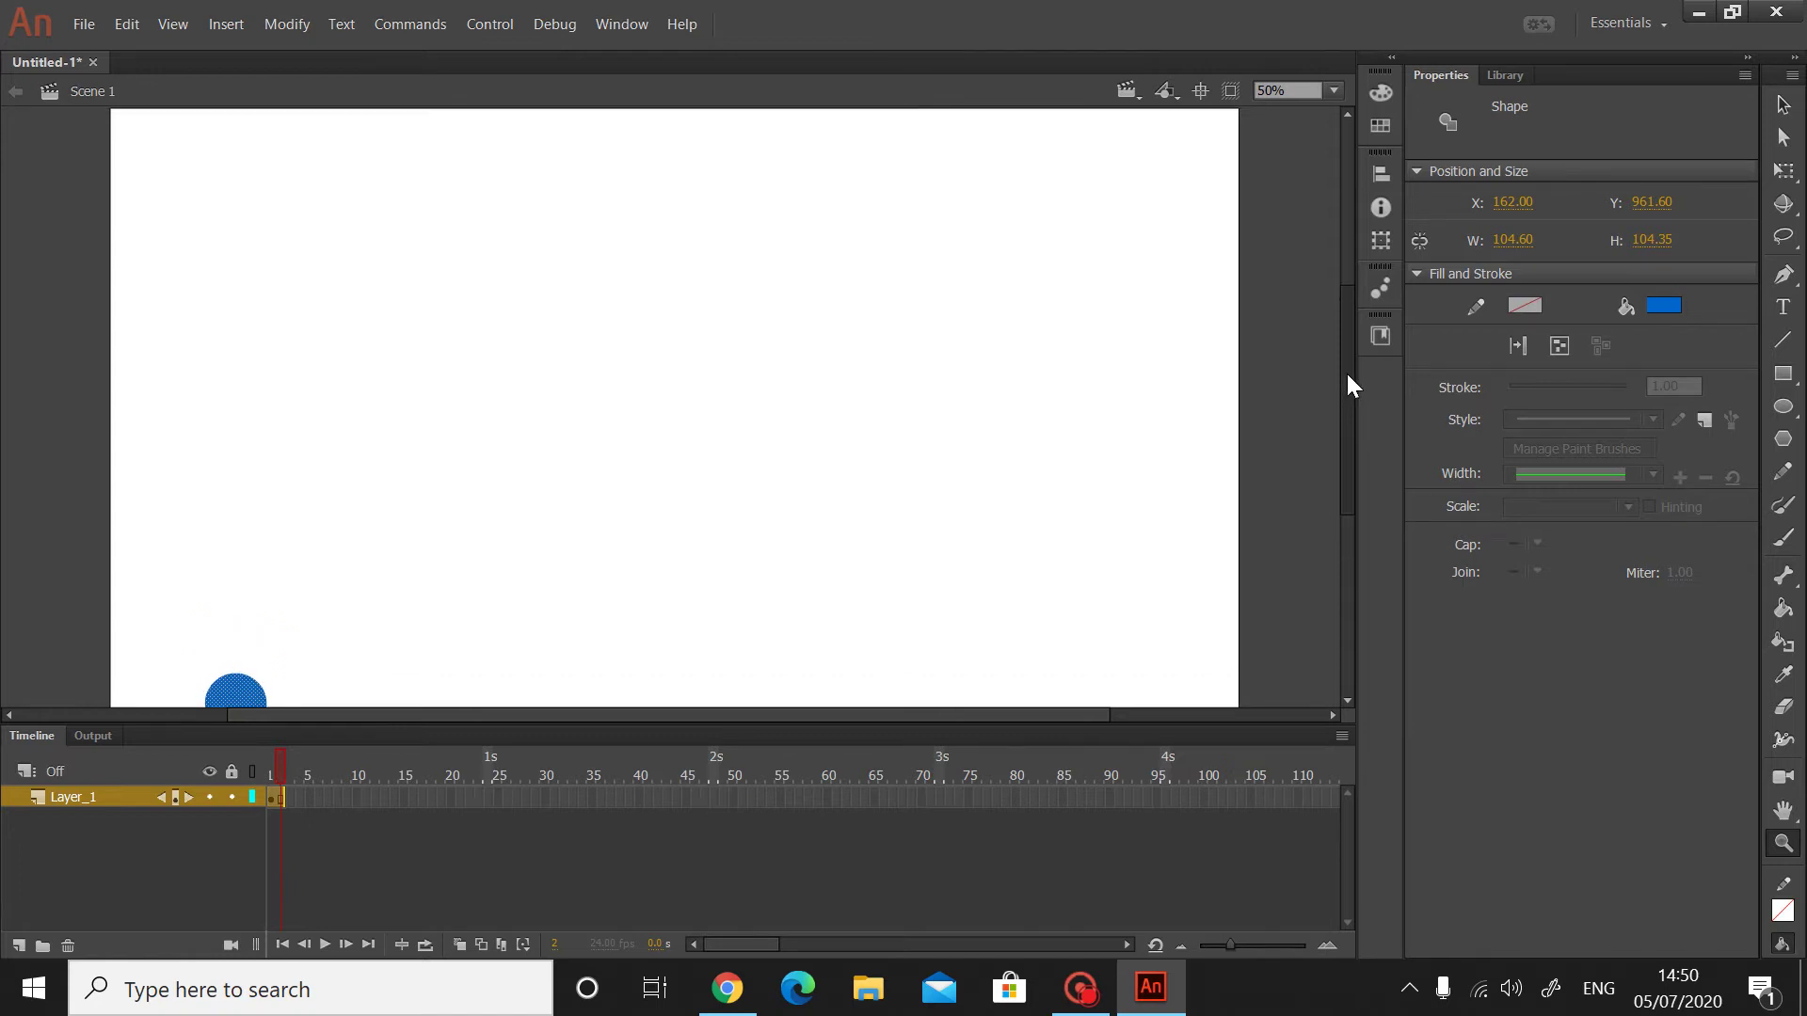
{"action": "scroll", "coordinate": [1219, 419], "scroll_direction": "down", "scroll_amount": 2}
{"action": "scroll", "coordinate": [1218, 422], "scroll_direction": "up", "scroll_amount": 2}
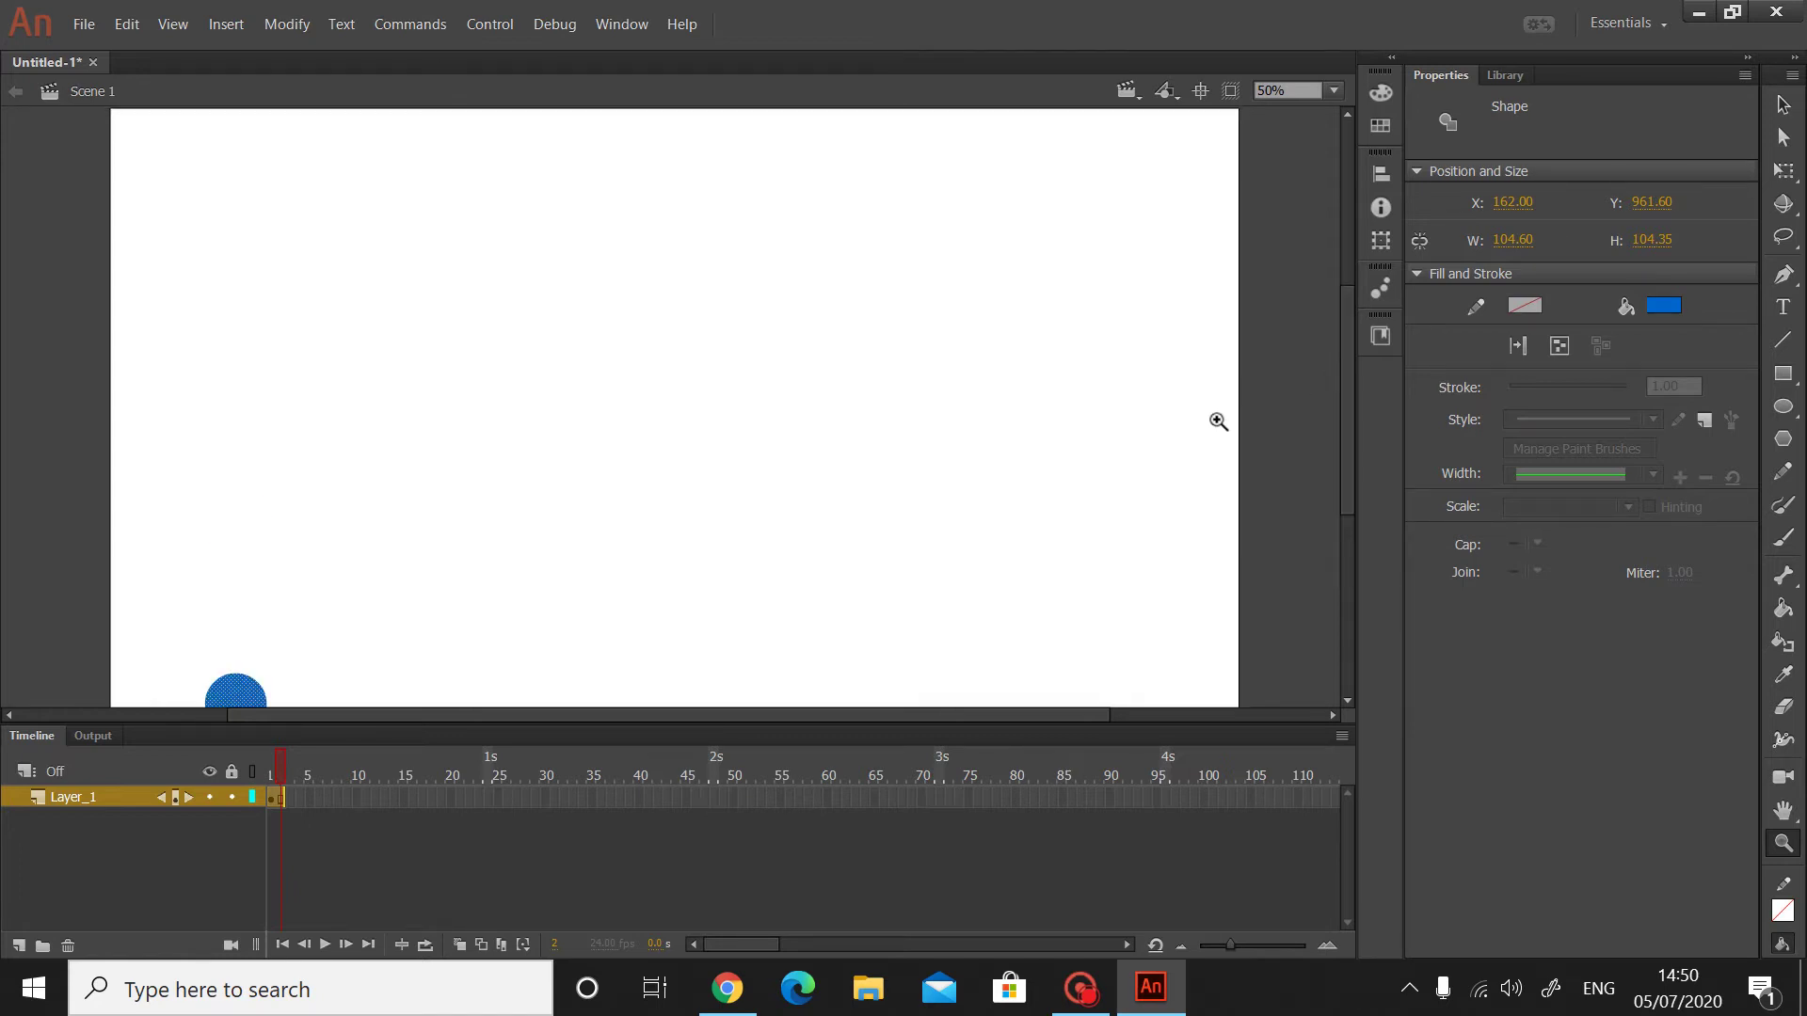
{"action": "scroll", "coordinate": [1219, 423], "scroll_direction": "down", "scroll_amount": 2}
{"action": "scroll", "coordinate": [1231, 475], "scroll_direction": "up", "scroll_amount": 2}
{"action": "scroll", "coordinate": [681, 456], "scroll_direction": "down", "scroll_amount": 5}
{"action": "scroll", "coordinate": [552, 173], "scroll_direction": "up", "scroll_amount": 9}
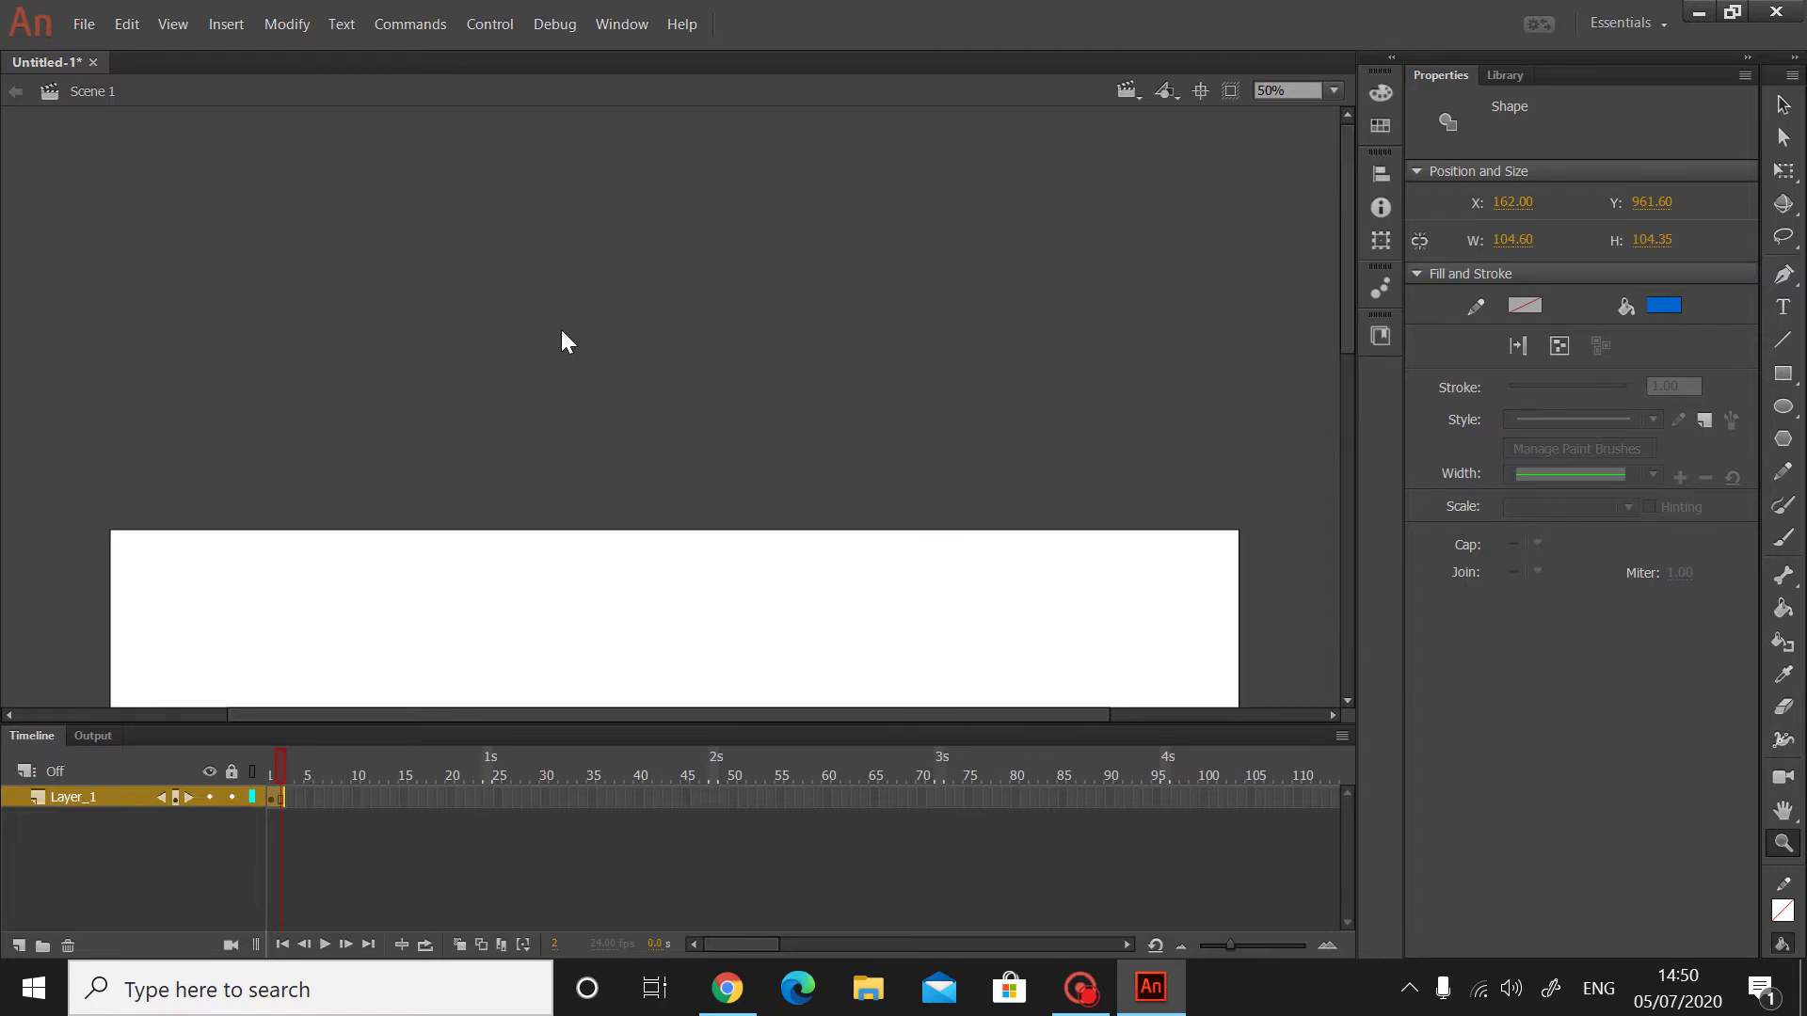
{"action": "scroll", "coordinate": [422, 442], "scroll_direction": "down", "scroll_amount": 2}
{"action": "scroll", "coordinate": [422, 442], "scroll_direction": "down", "scroll_amount": 4}
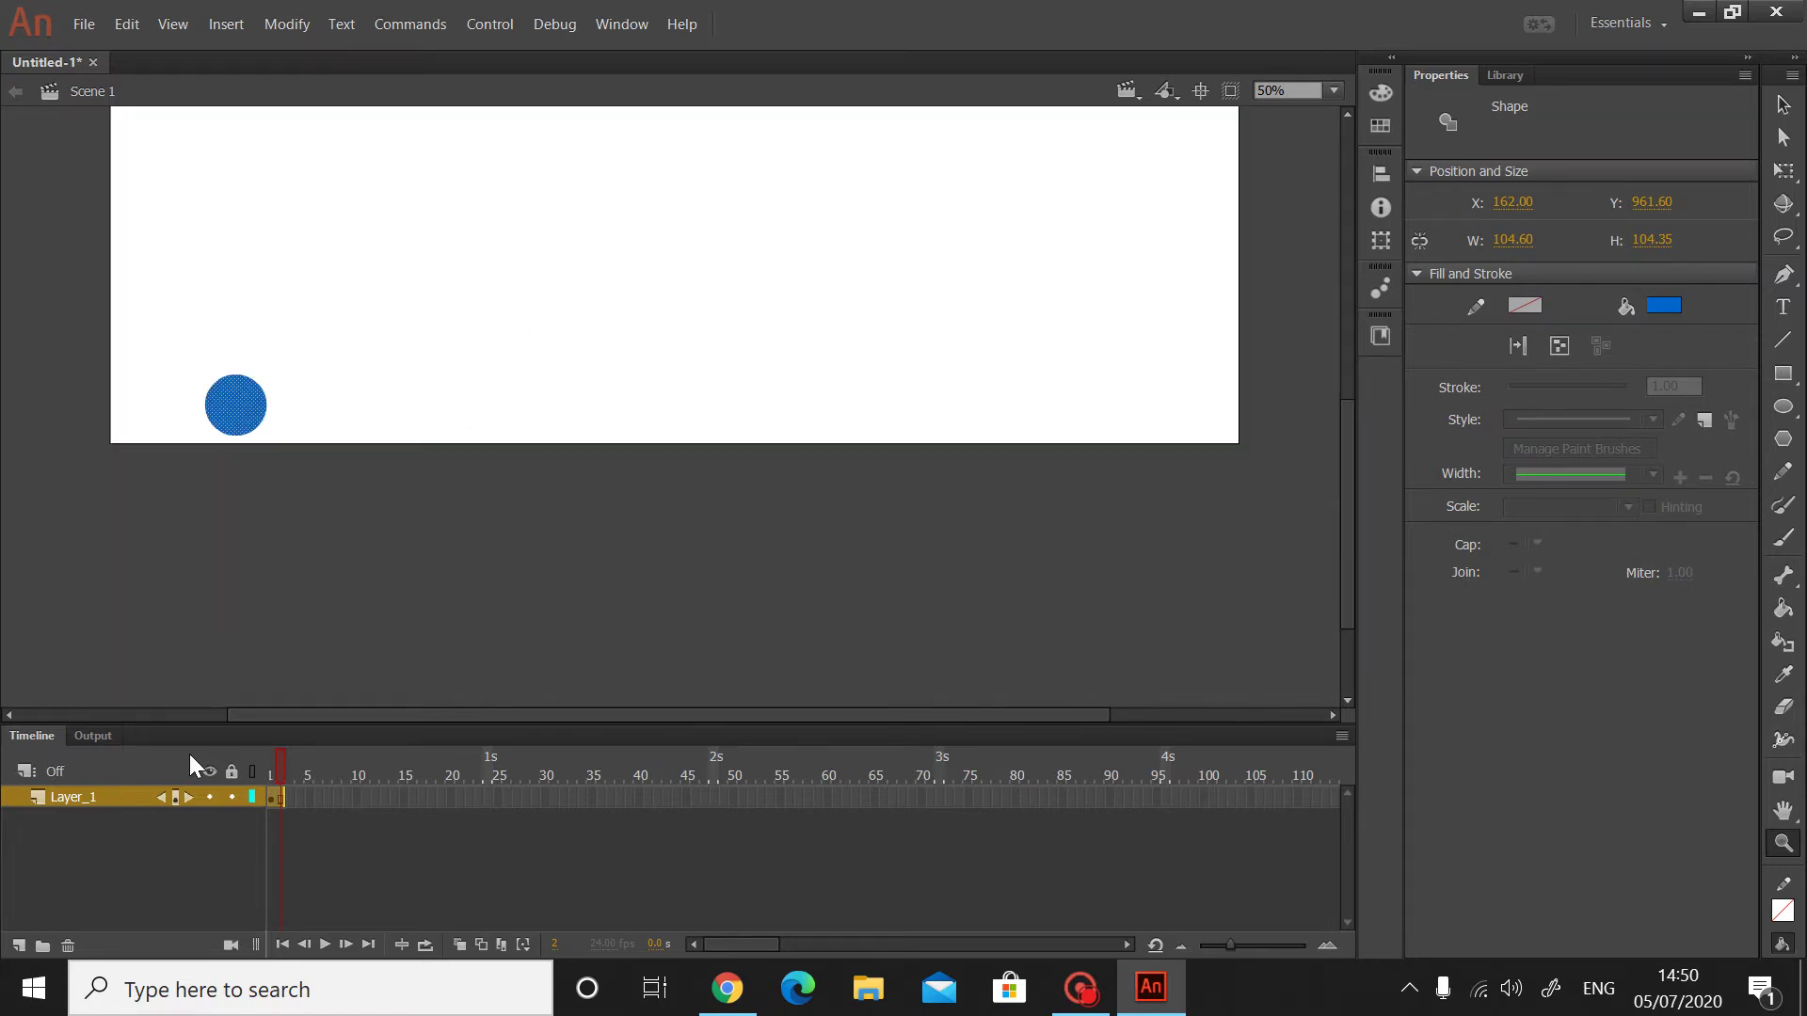
{"action": "key", "text": "Delete"}
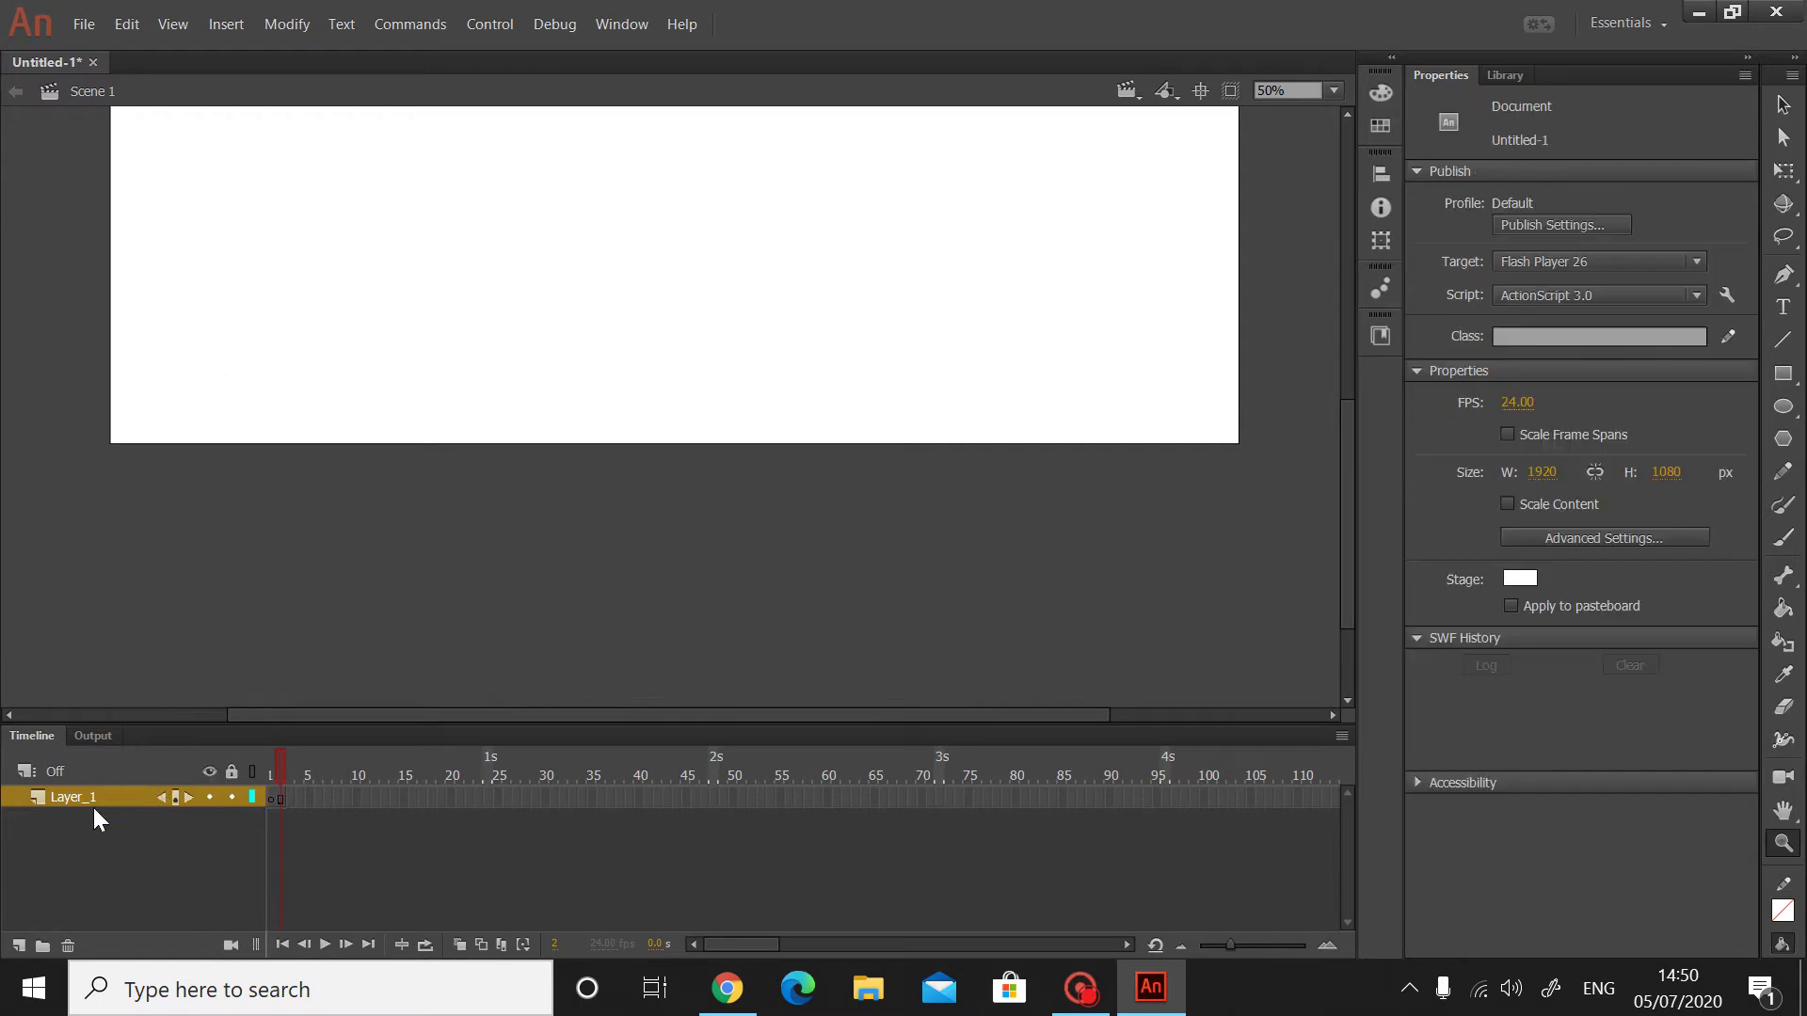
{"action": "scroll", "coordinate": [327, 483], "scroll_direction": "up", "scroll_amount": 4}
{"action": "scroll", "coordinate": [315, 485], "scroll_direction": "down", "scroll_amount": 4}
{"action": "scroll", "coordinate": [969, 552], "scroll_direction": "up", "scroll_amount": 4}
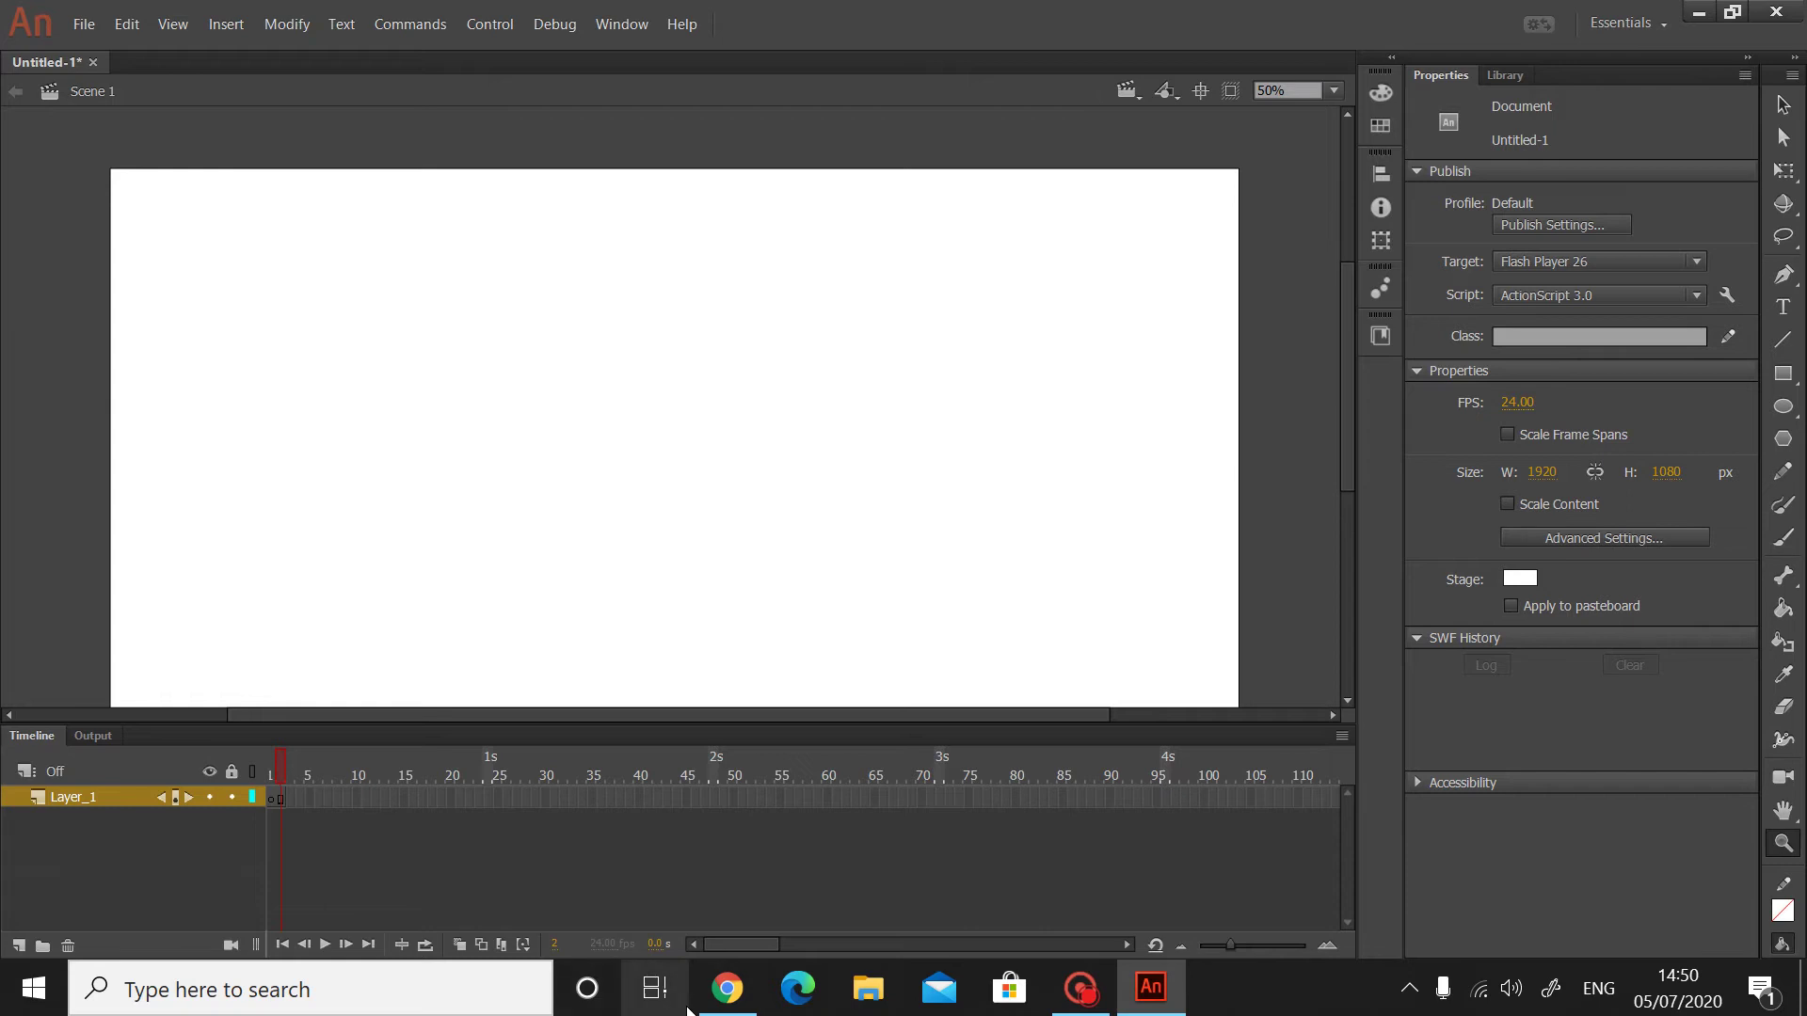
- Switch to Chrome, play the "Learn to Animate in Less Than 10 Minutes" tutorial, look at its quality options, and pause it
{"action": "left_click", "coordinate": [726, 988]}
{"action": "left_click", "coordinate": [40, 26]}
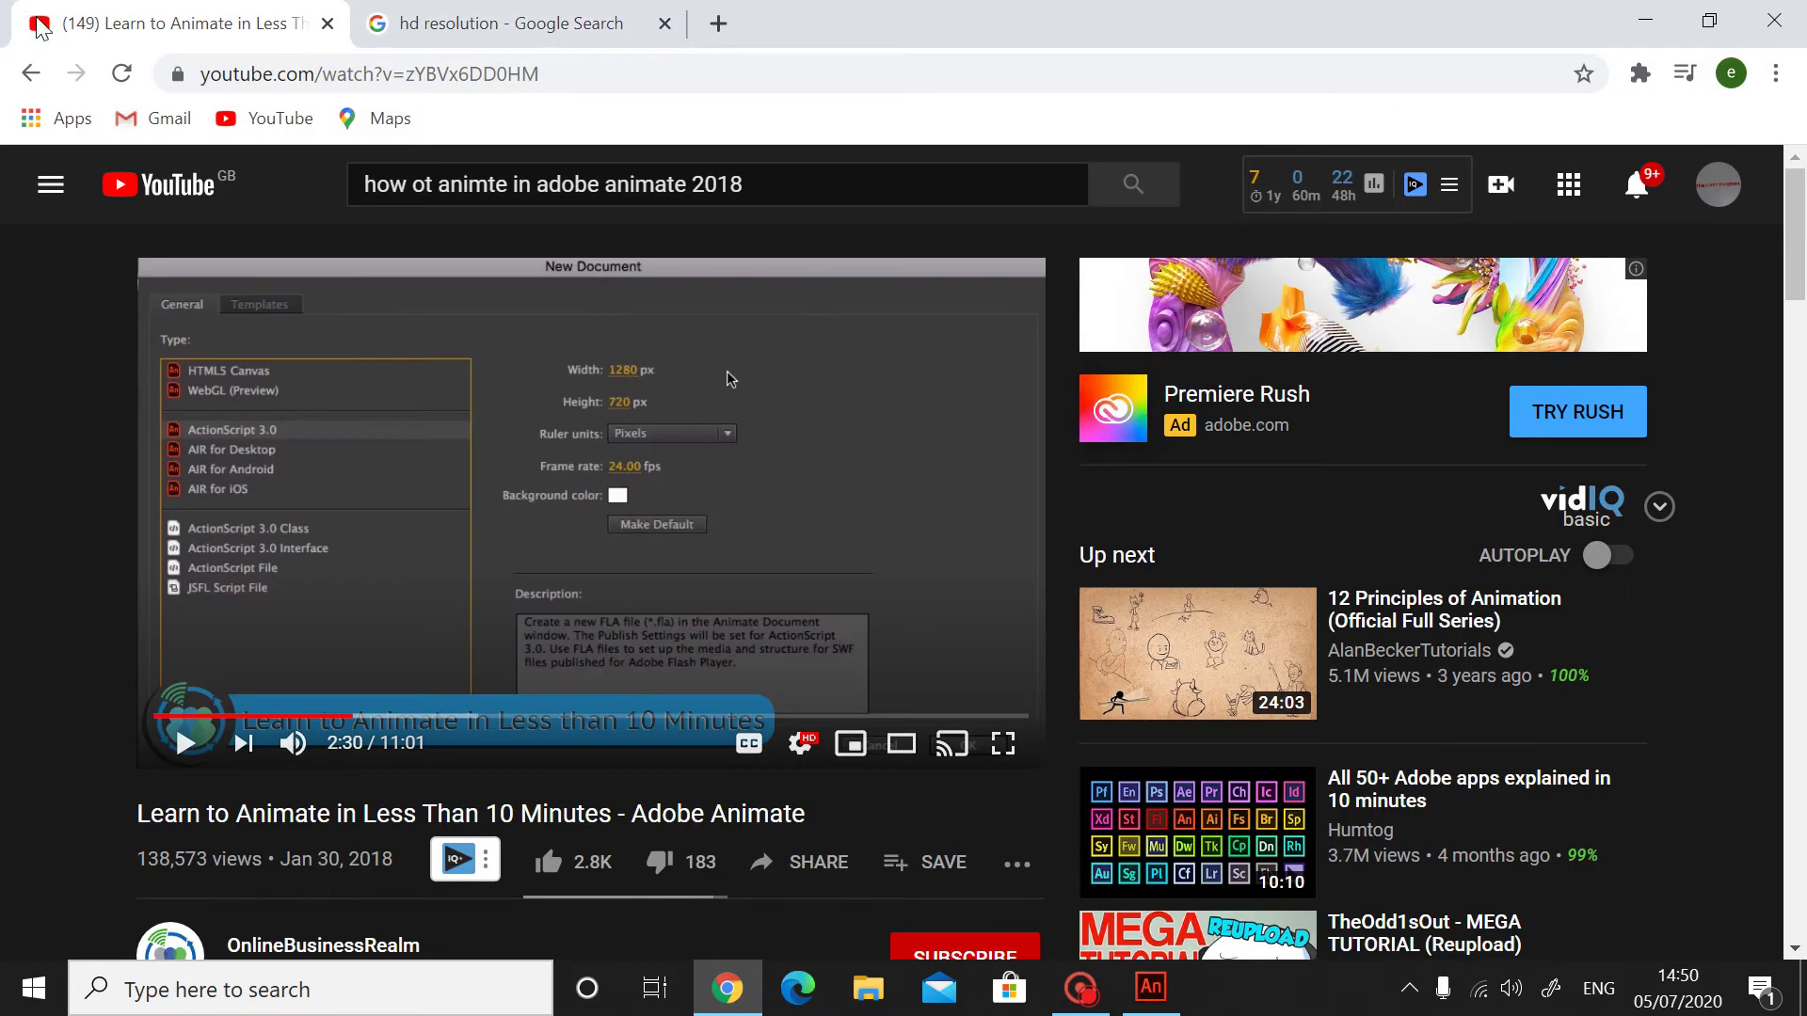
{"action": "left_click", "coordinate": [440, 362]}
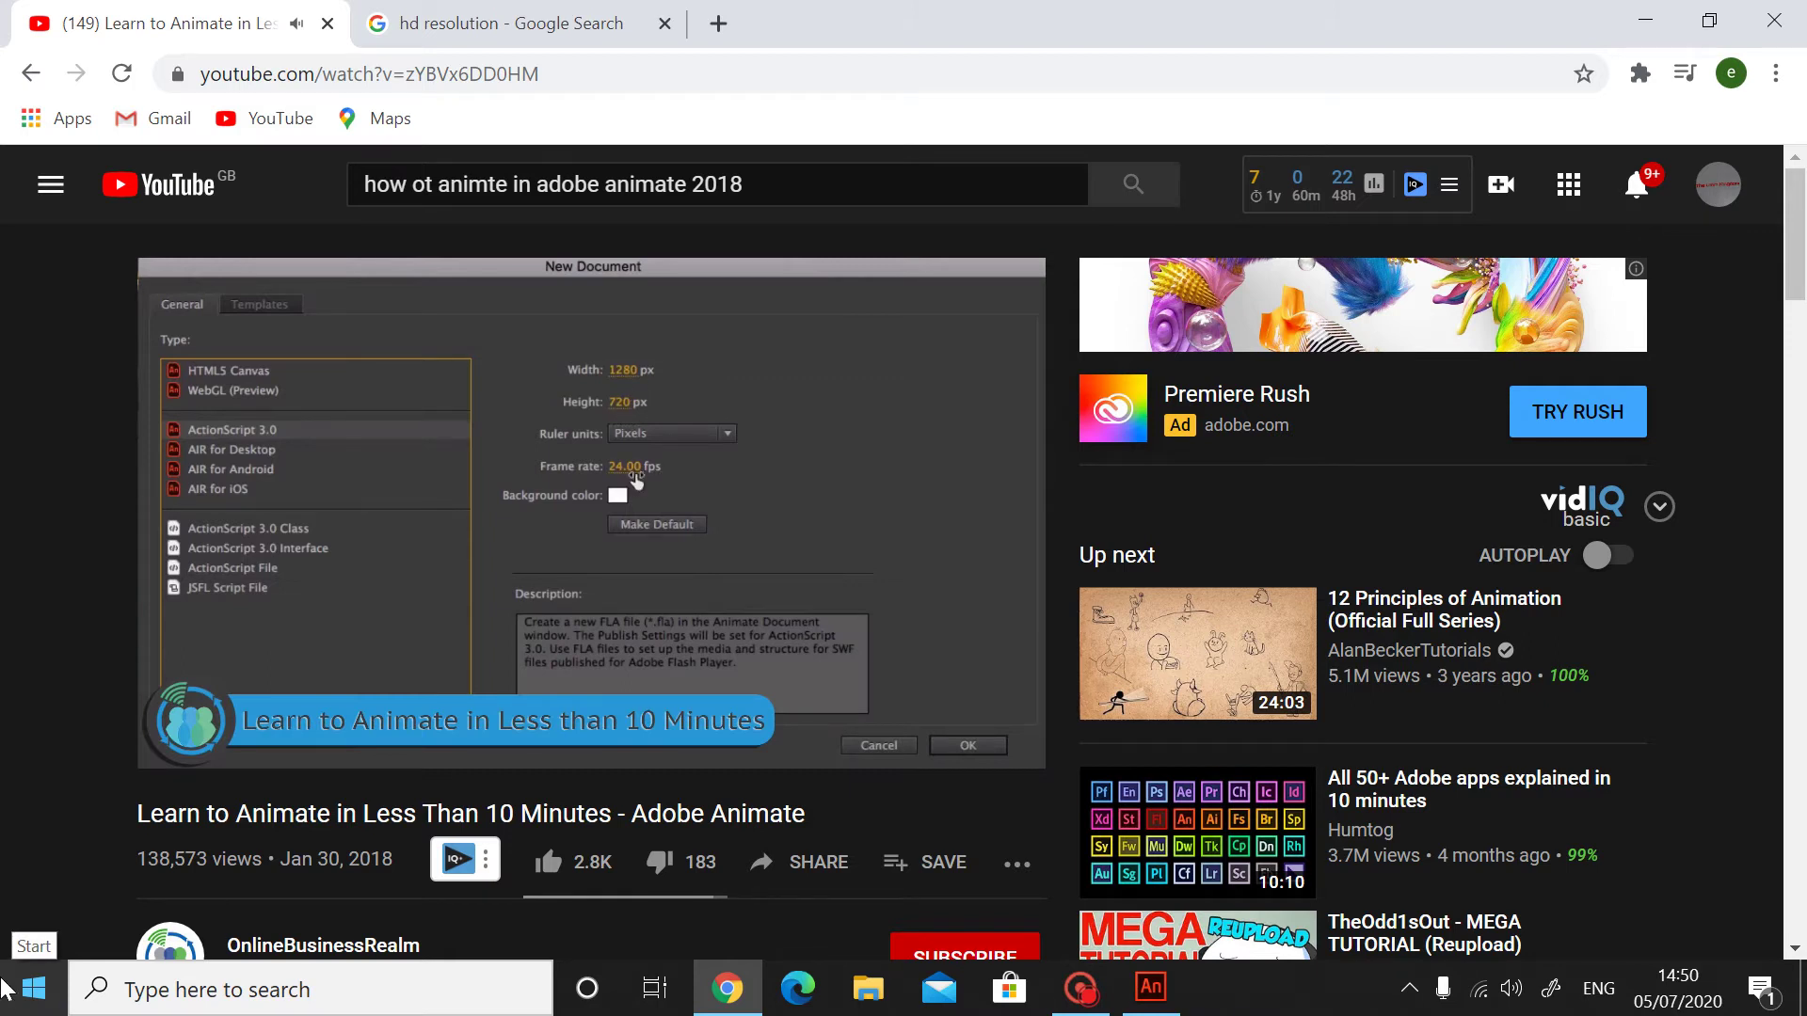
{"action": "mouse_move", "coordinate": [811, 757]}
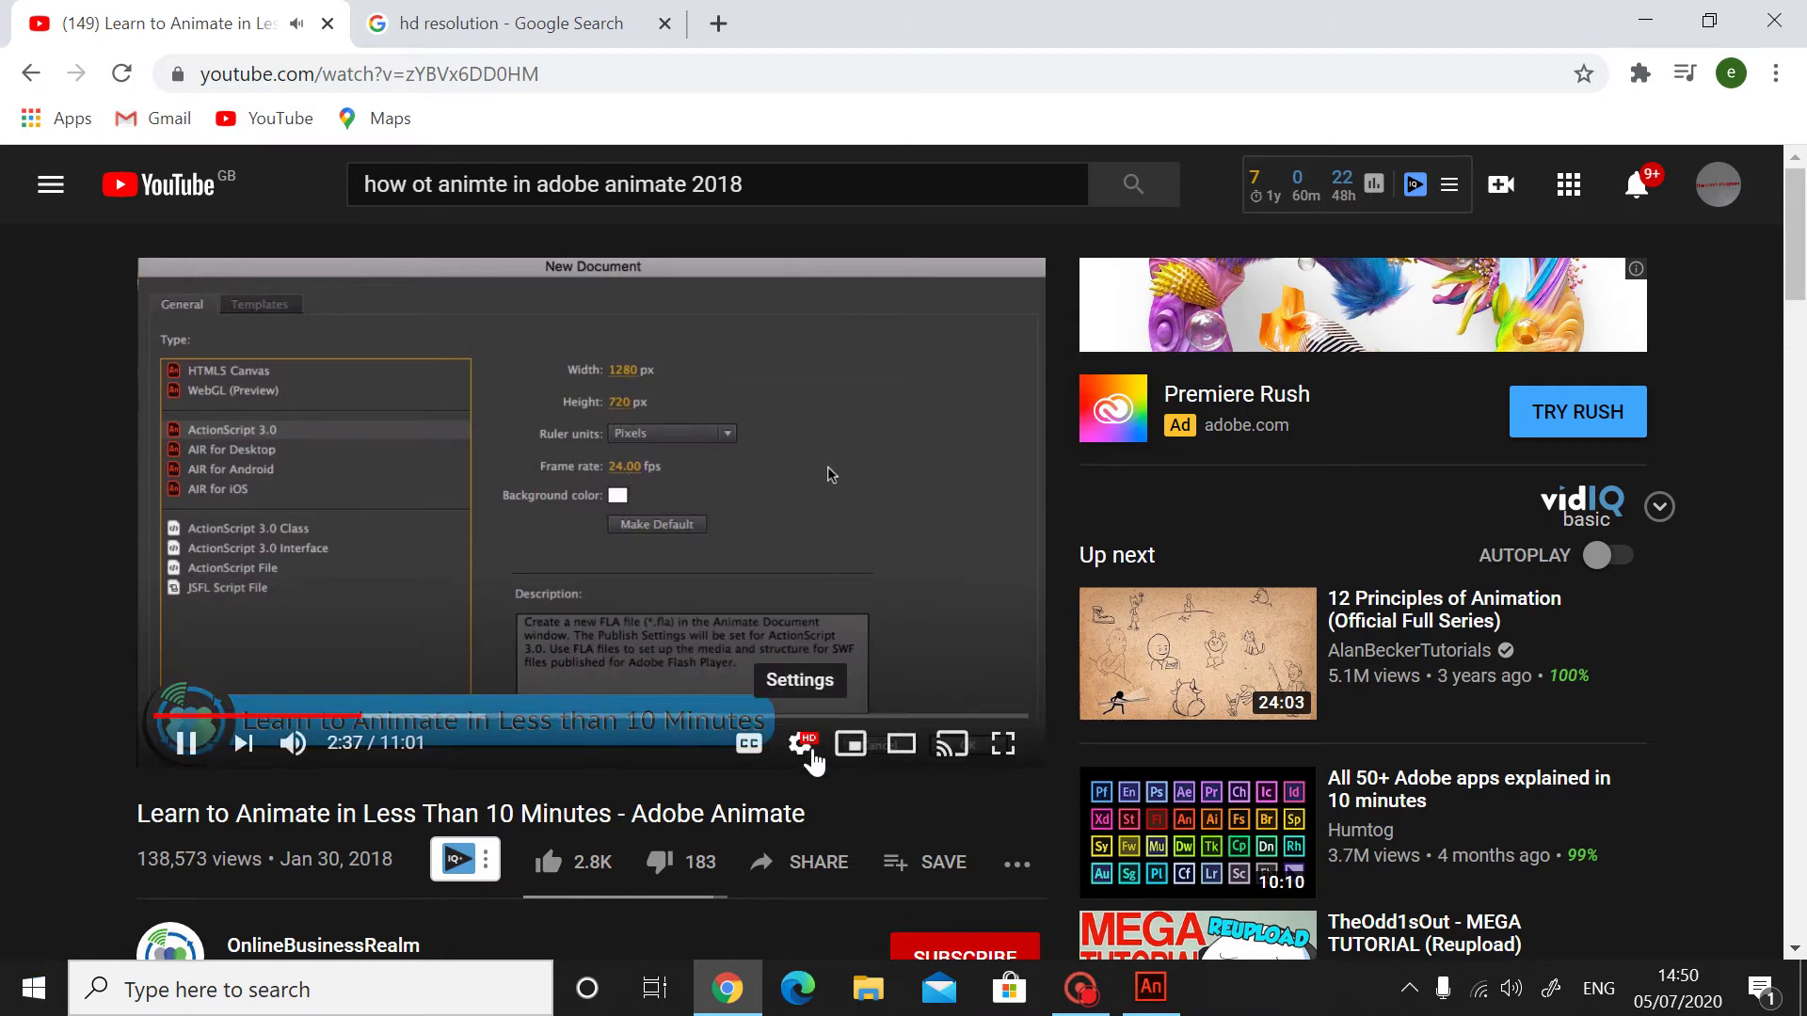
{"action": "left_click", "coordinate": [800, 767]}
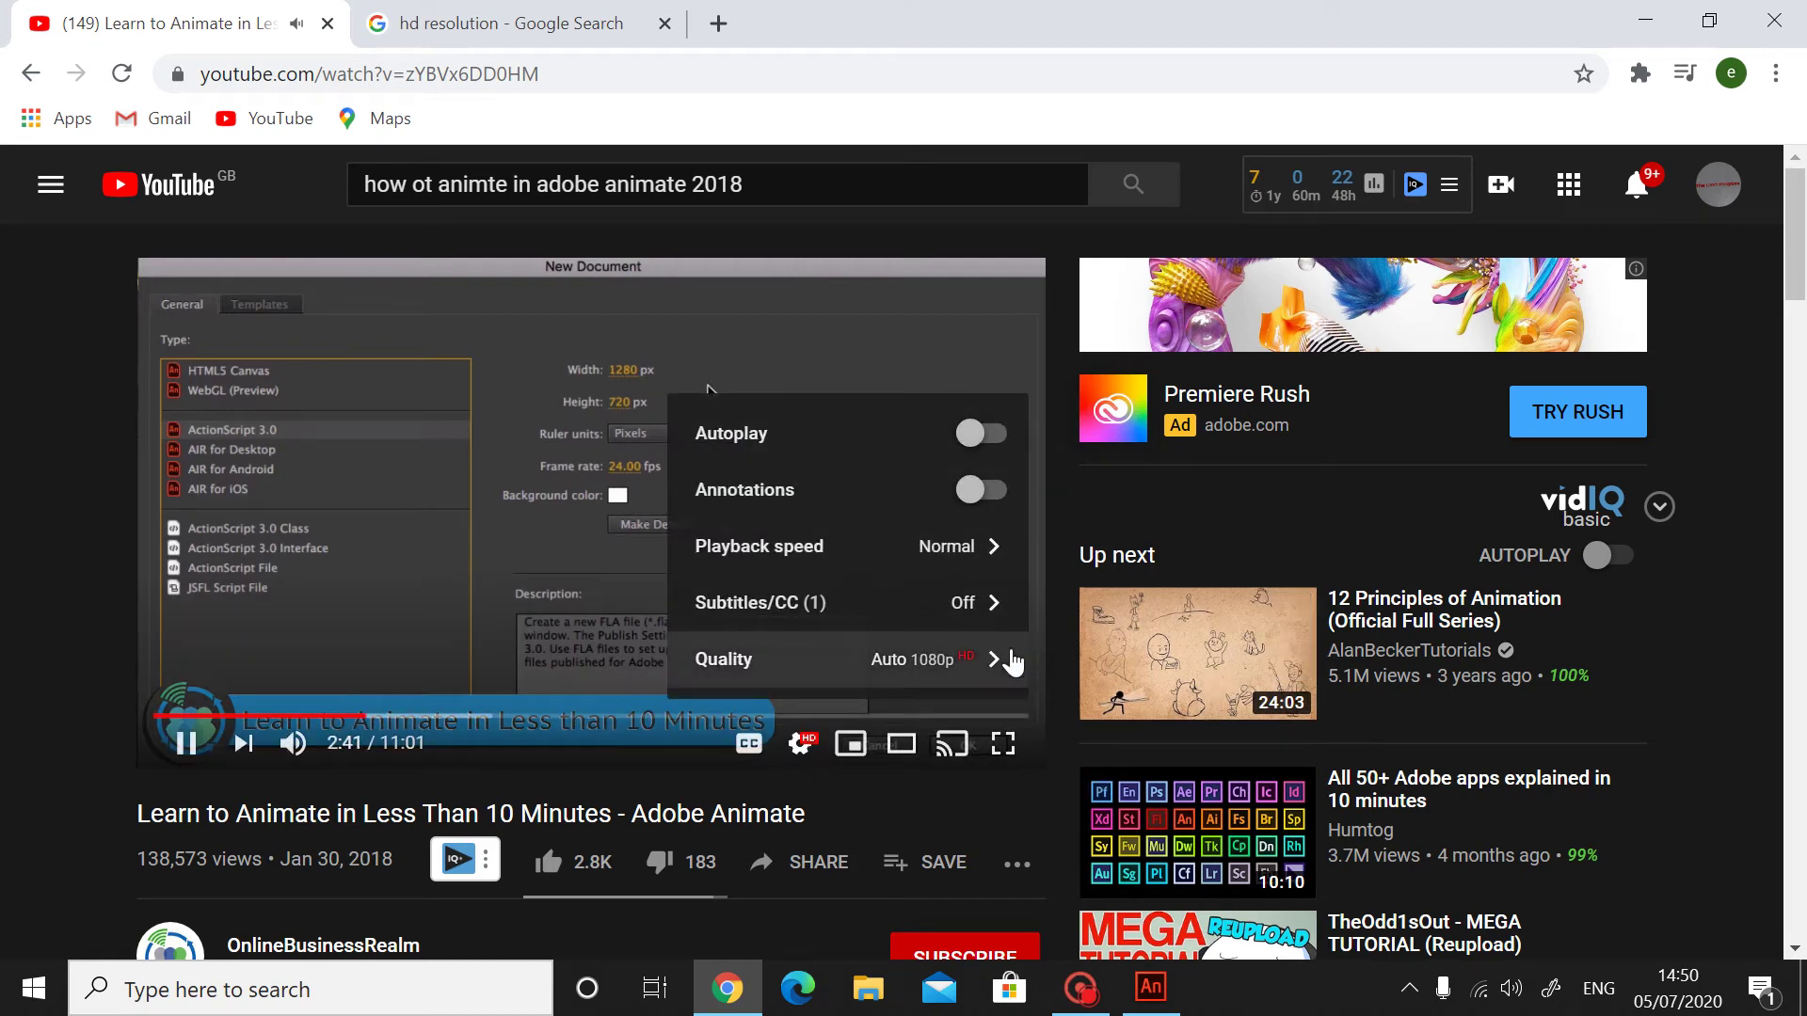
{"action": "left_click", "coordinate": [1005, 659]}
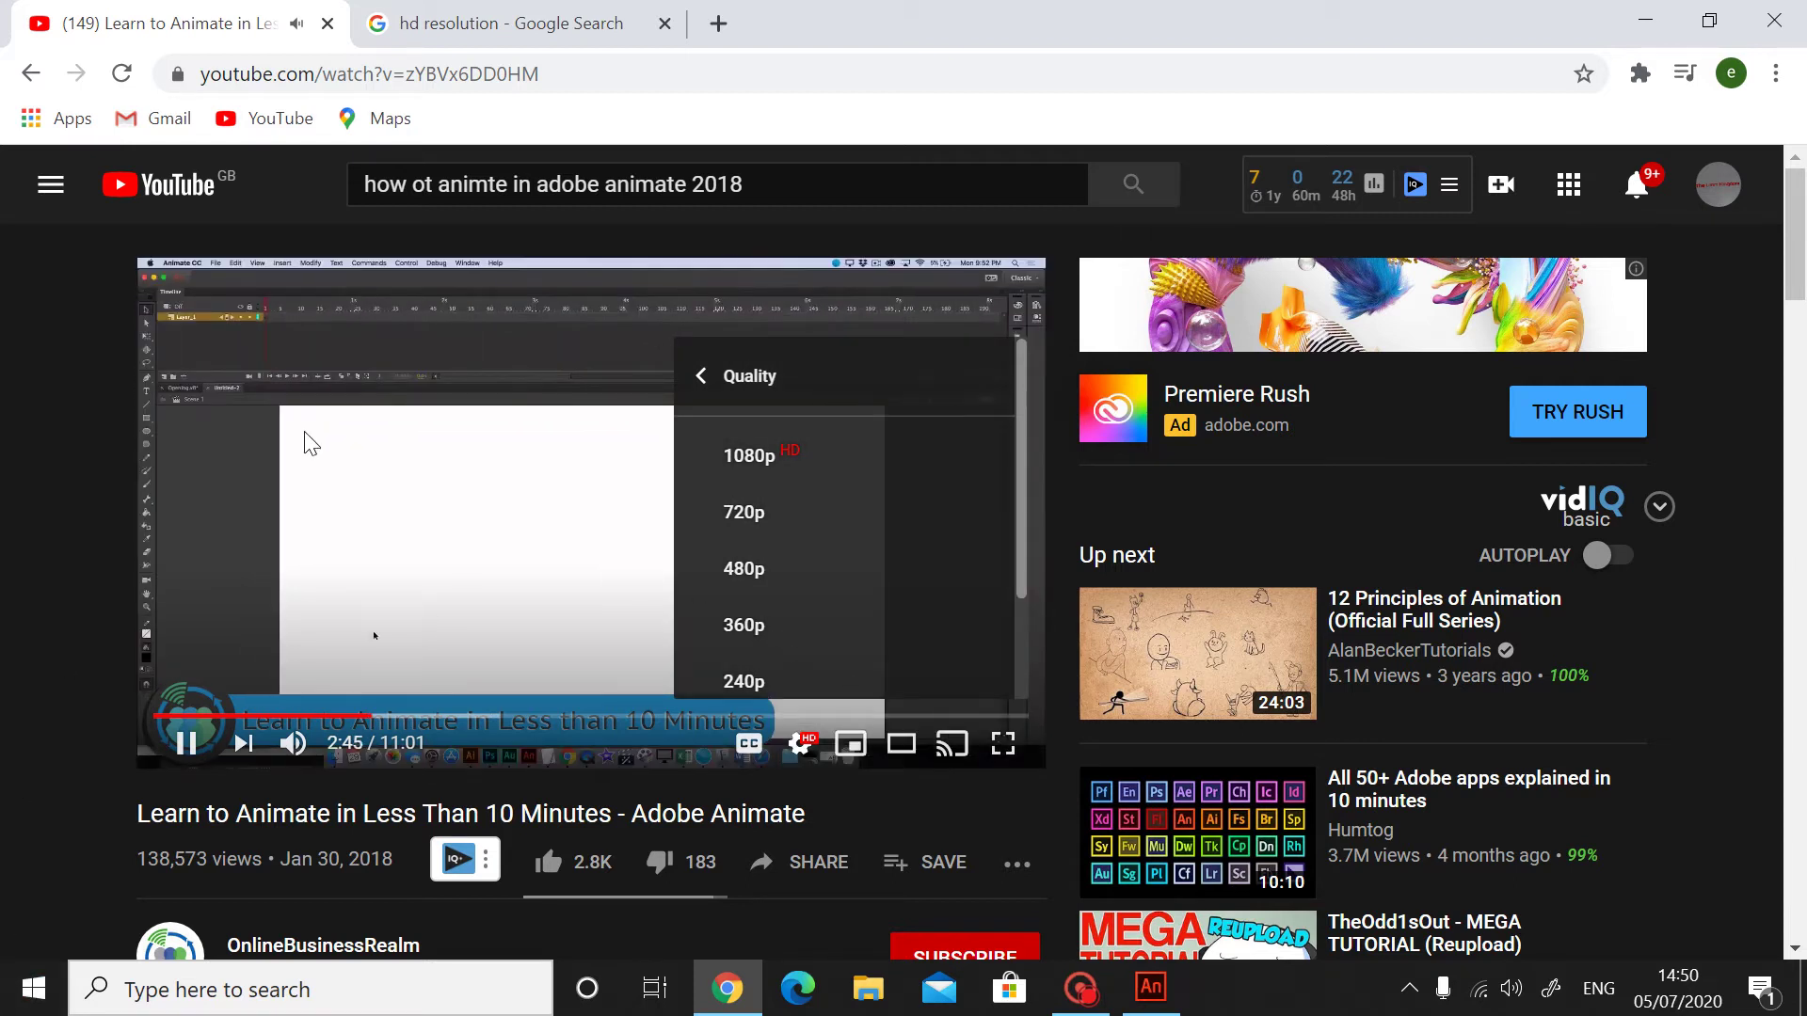
{"action": "left_click", "coordinate": [311, 443]}
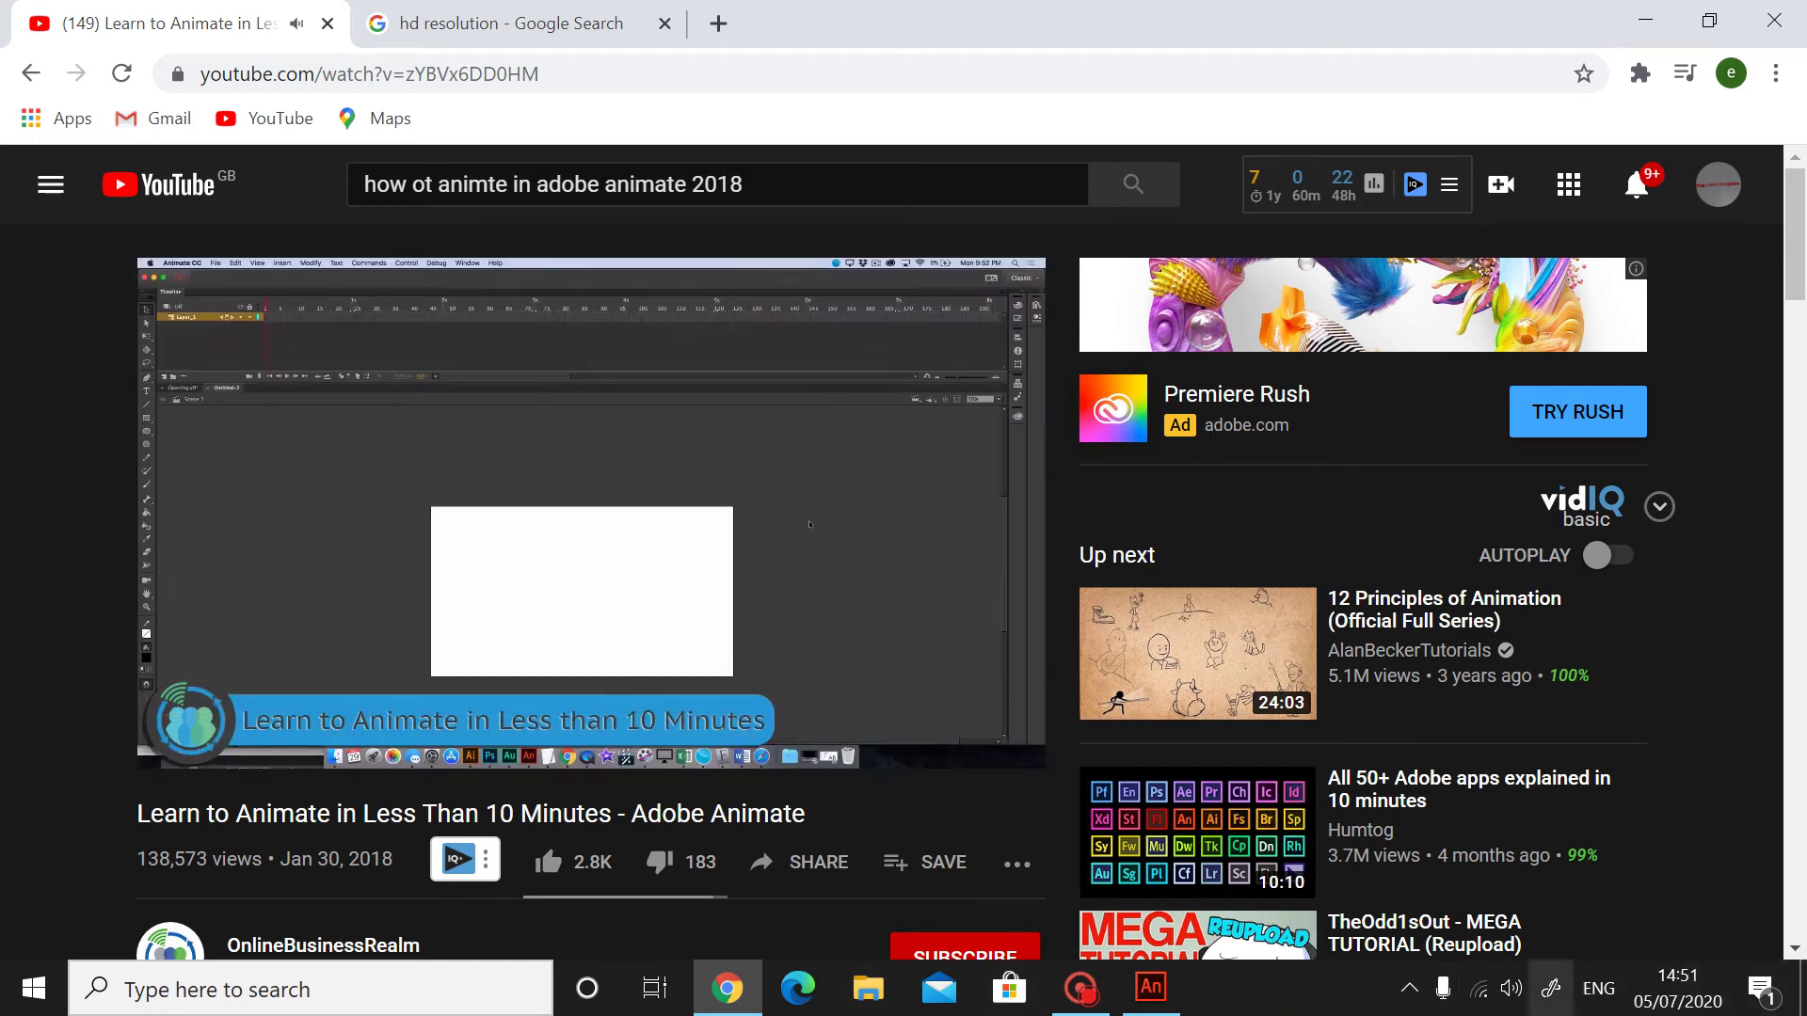
{"action": "left_click", "coordinate": [913, 632]}
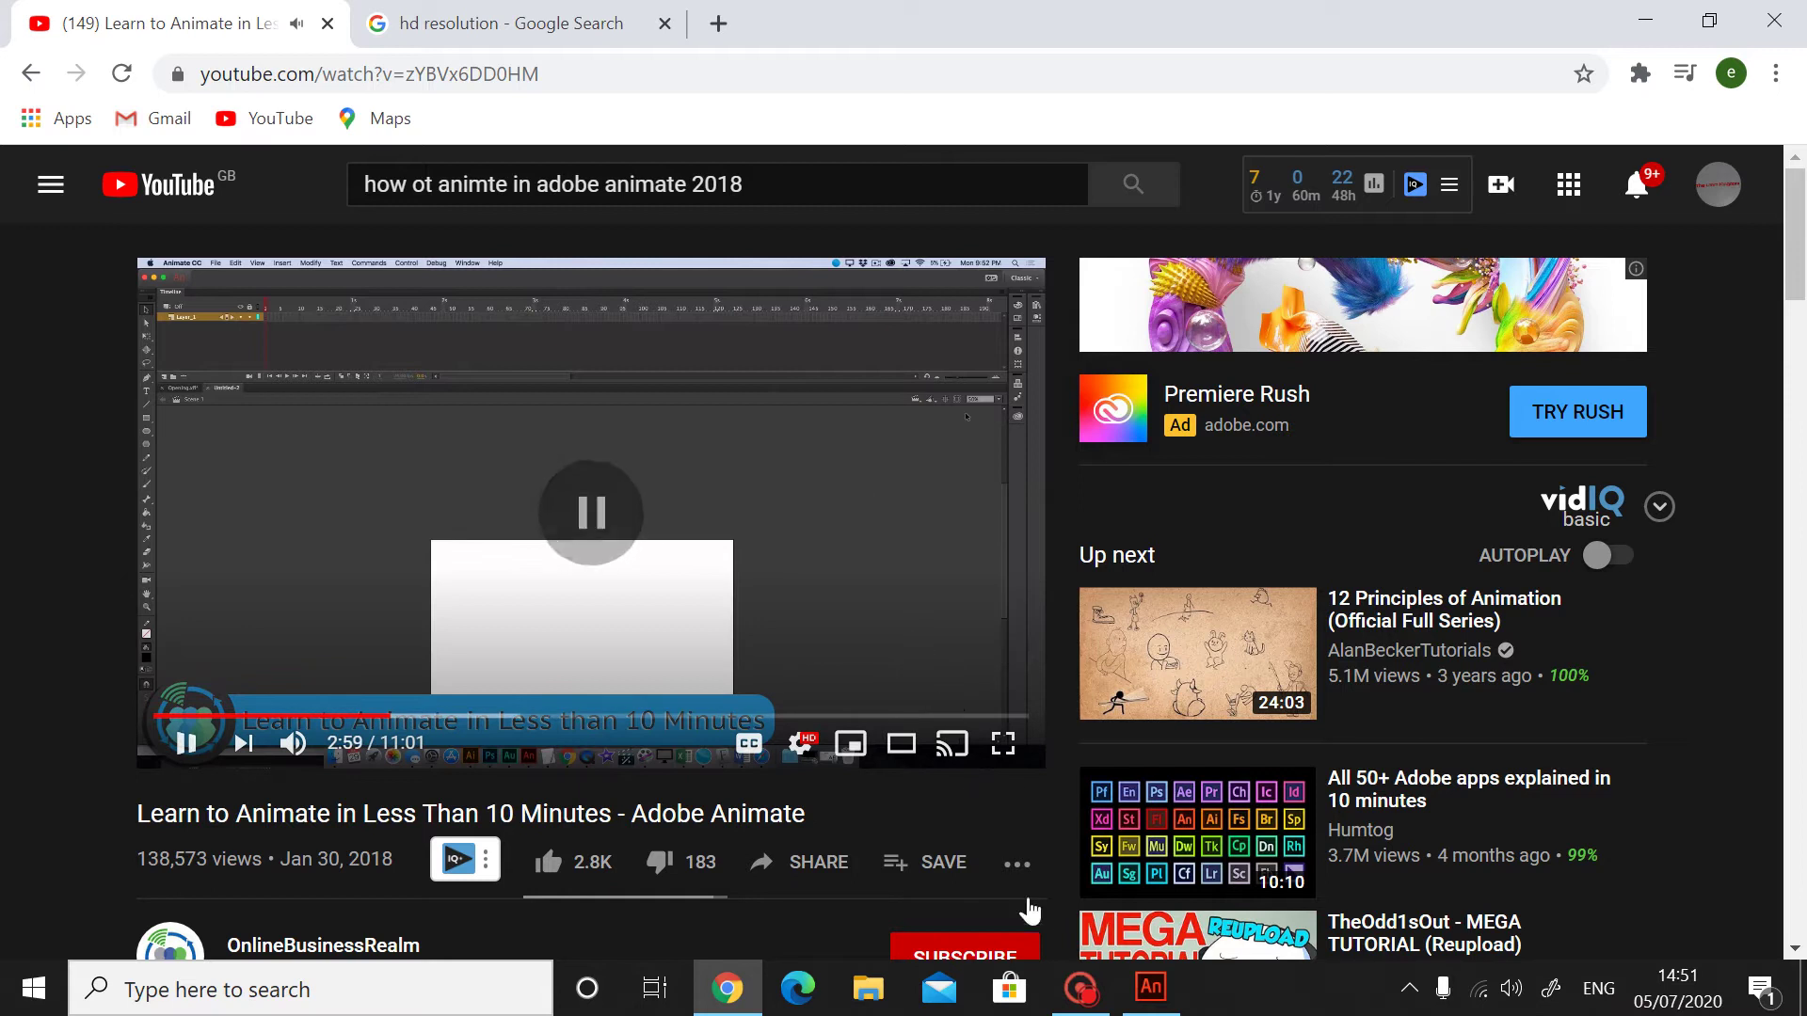
- Switch back to Adobe Animate and set the stage zoom to 25%
{"action": "left_click", "coordinate": [1143, 988]}
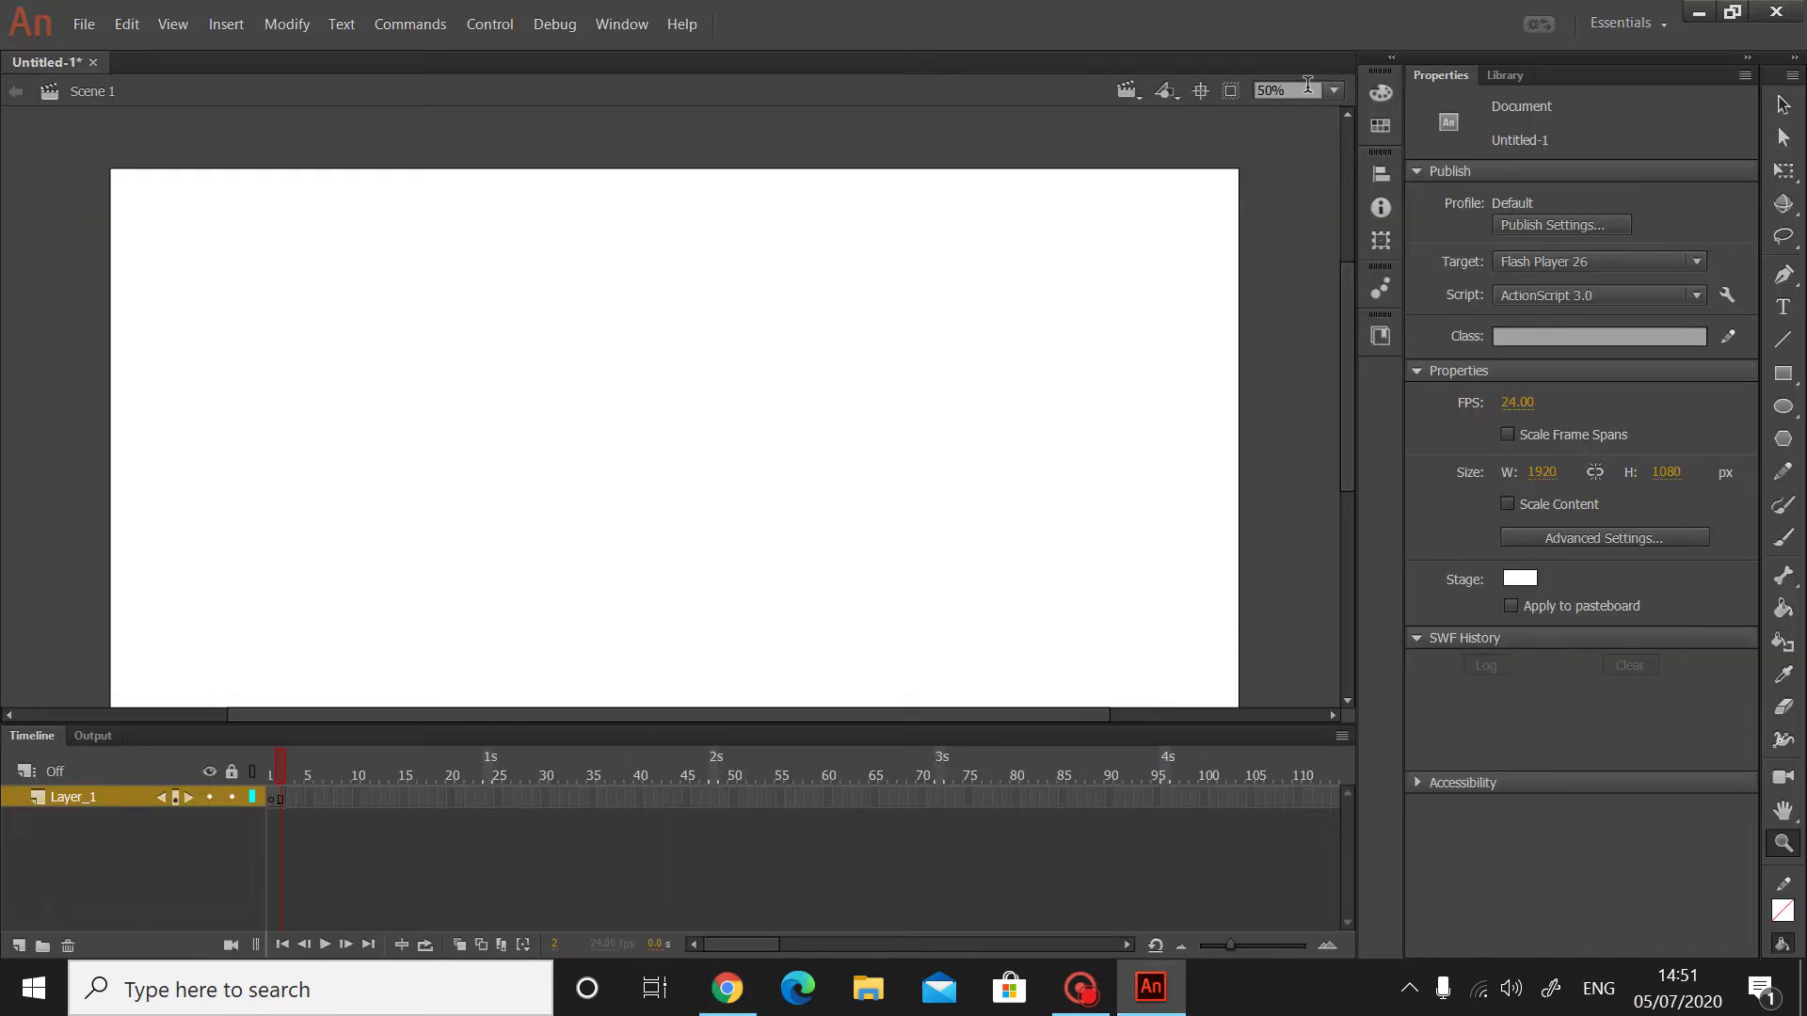
{"action": "scroll", "coordinate": [1254, 262], "scroll_direction": "down", "scroll_amount": 2}
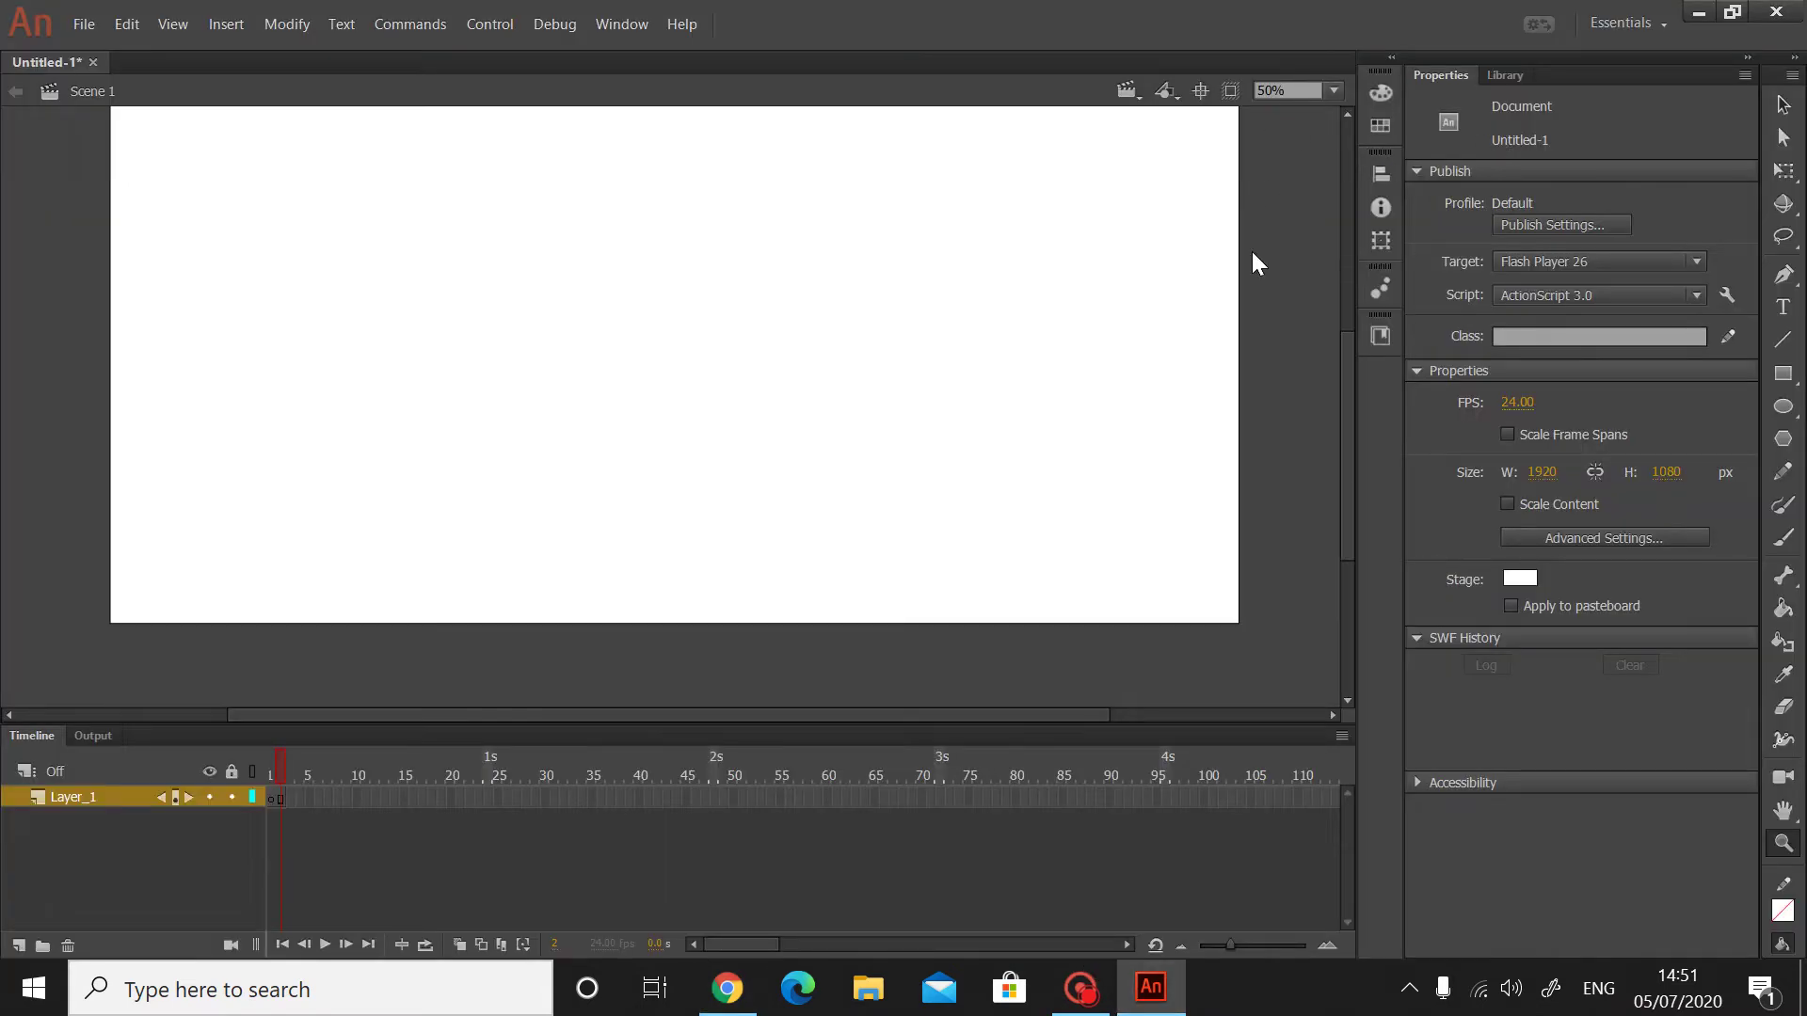
{"action": "left_click", "coordinate": [1332, 83]}
{"action": "left_click", "coordinate": [1343, 231]}
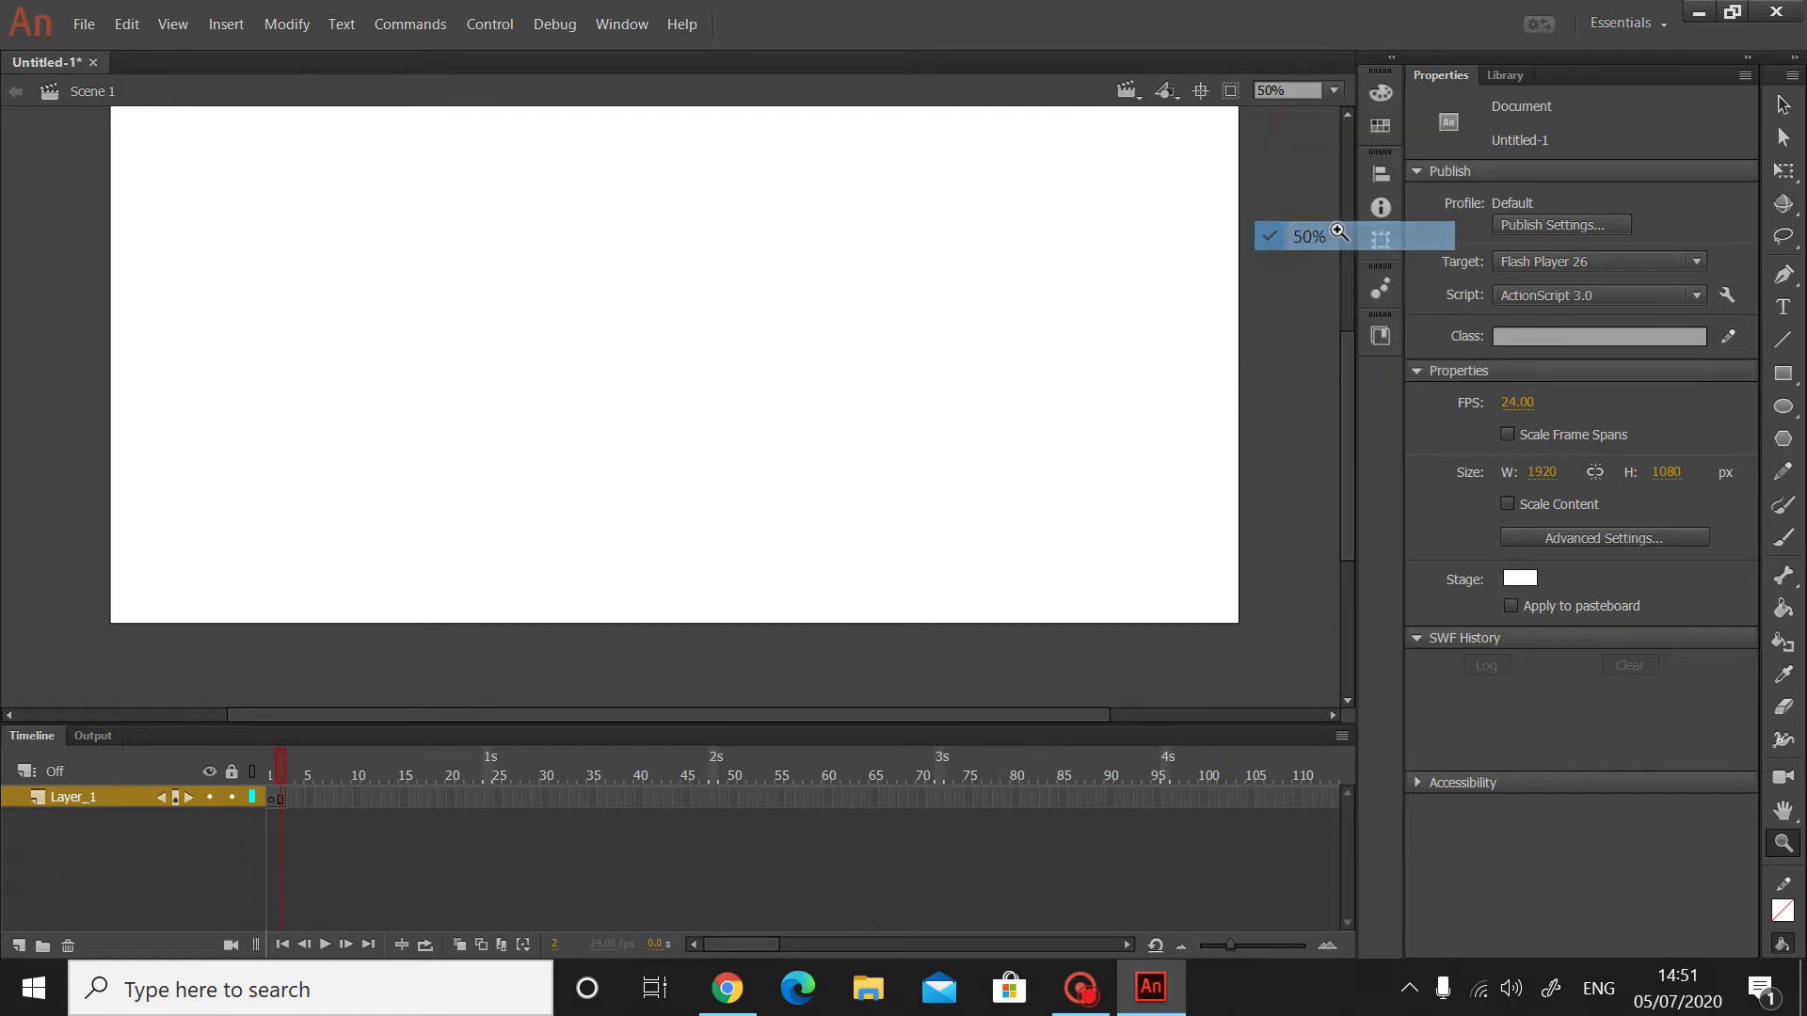
{"action": "left_click", "coordinate": [1345, 83]}
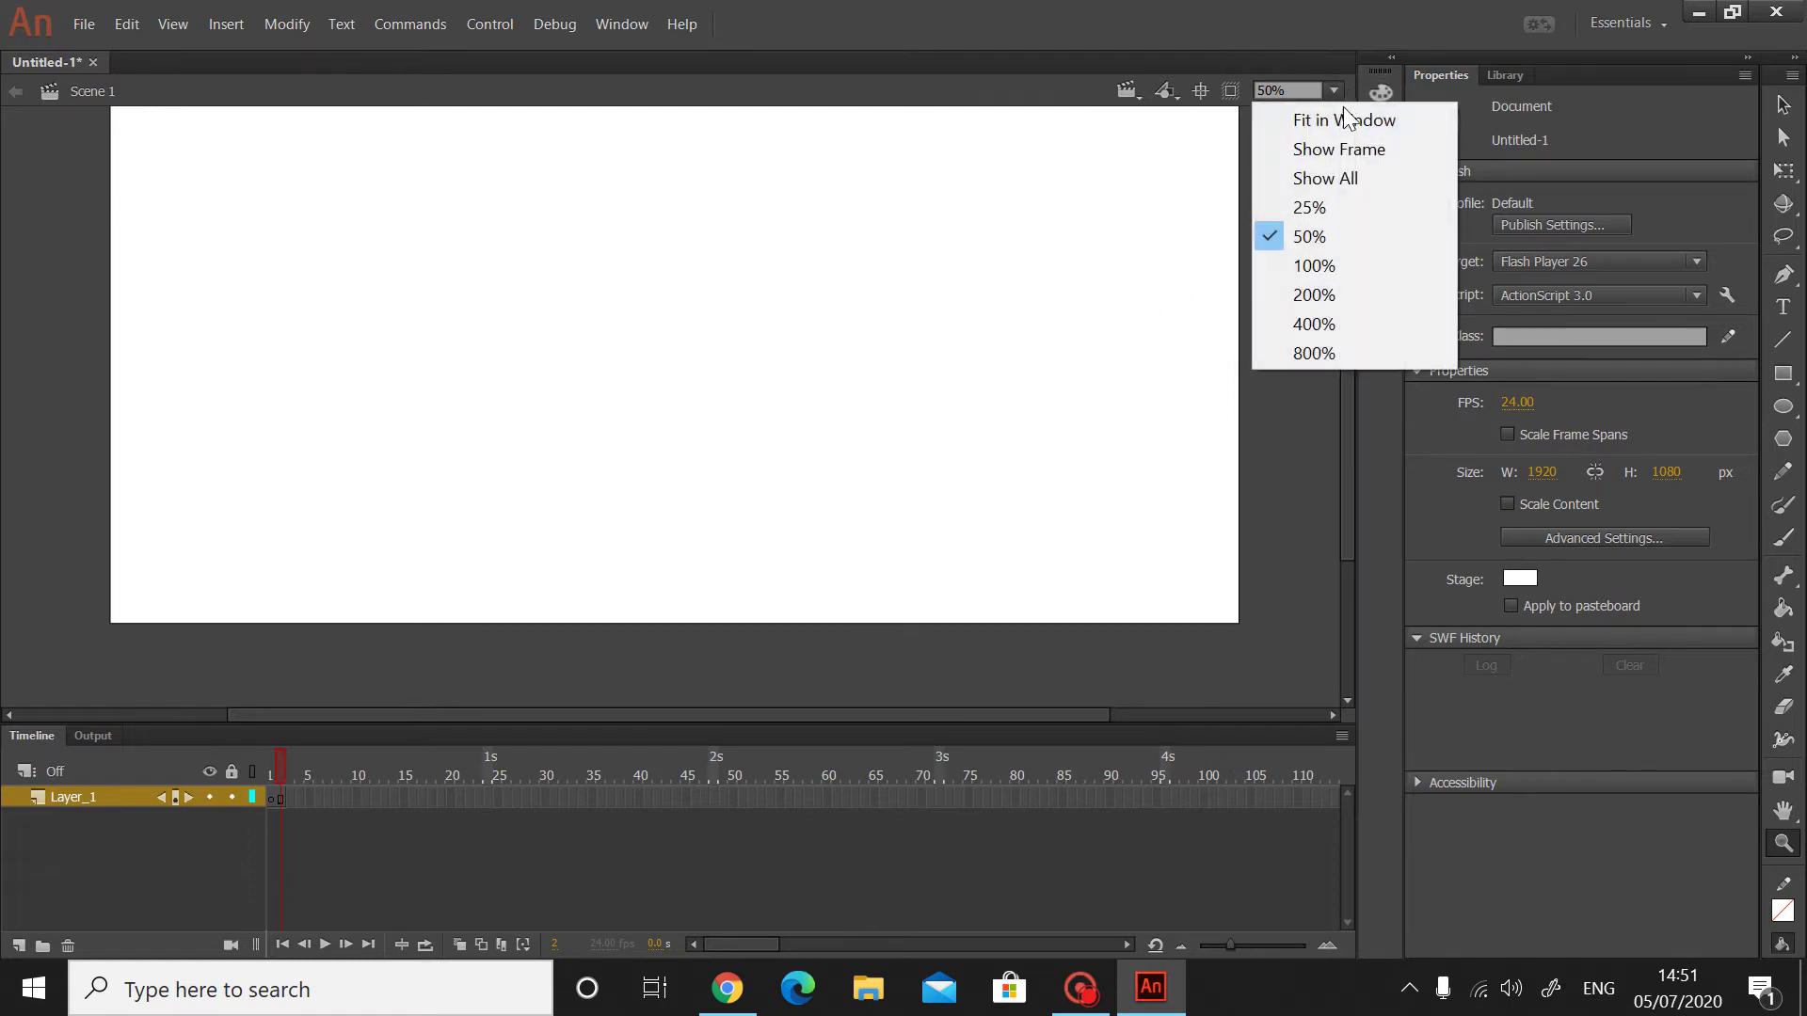
{"action": "left_click", "coordinate": [1336, 203]}
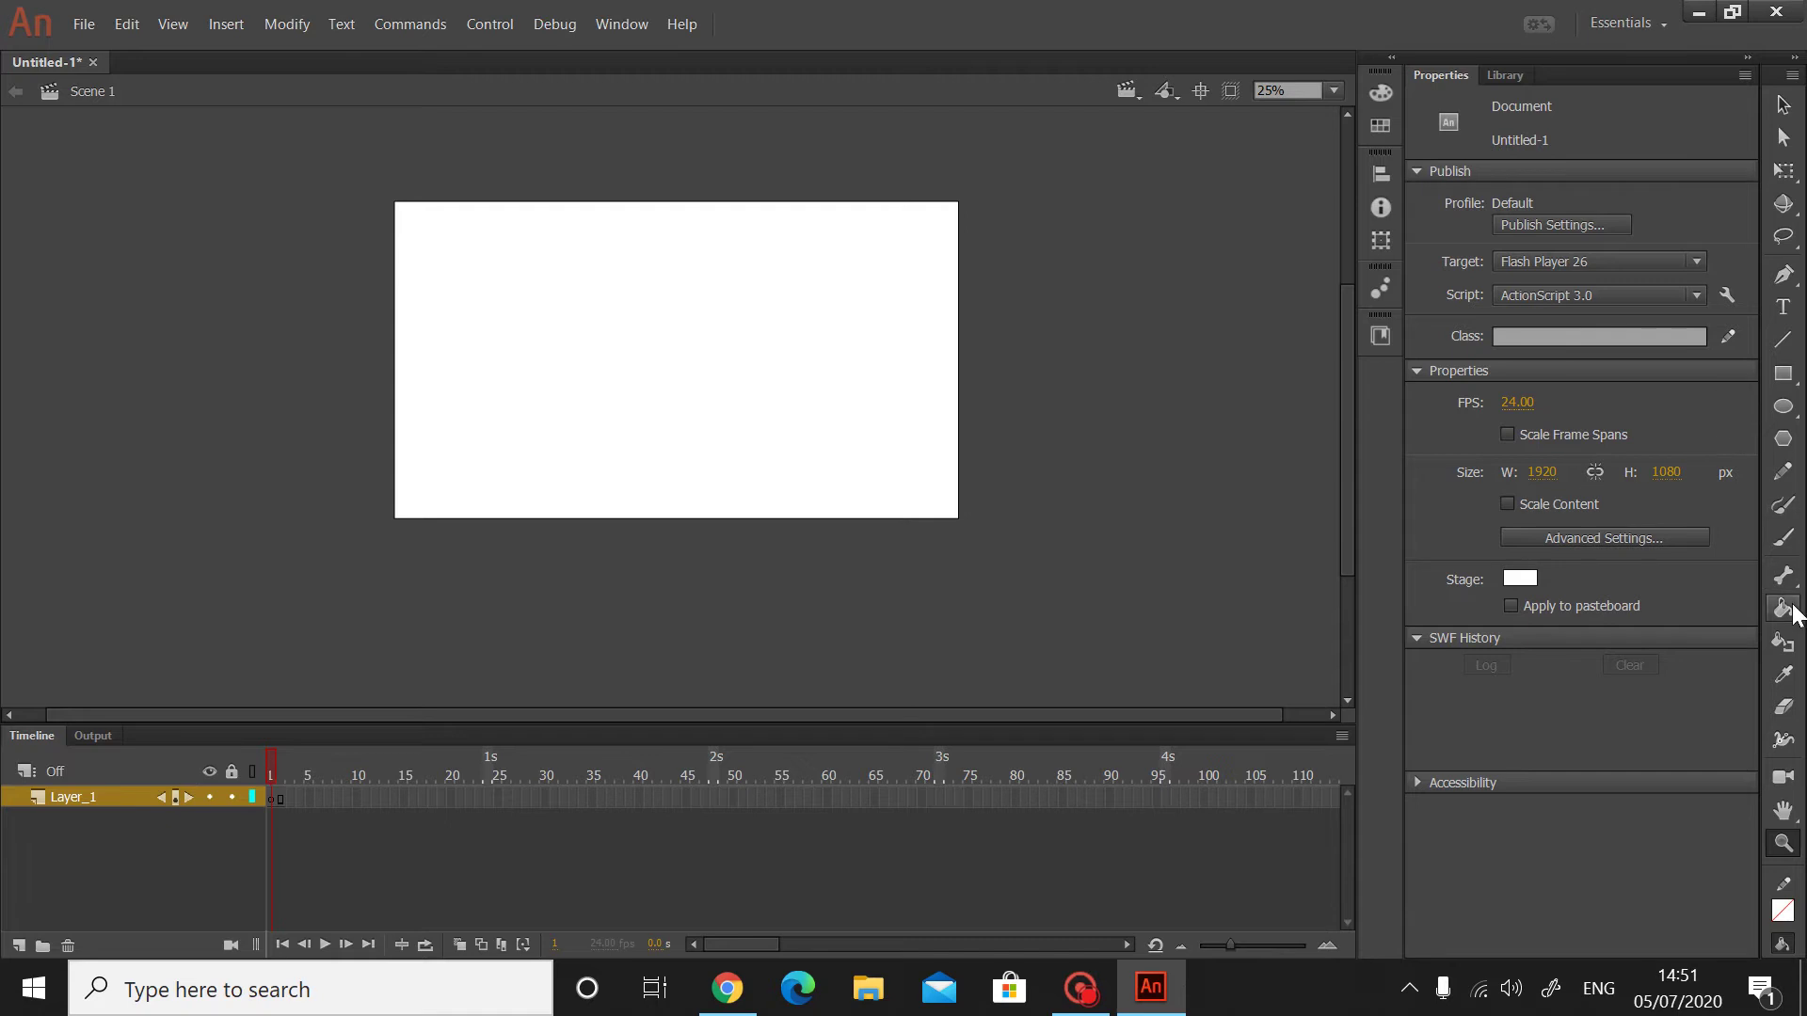
- Try a black dot on frame 1 with the Brush tool at size 106 and undo it
{"action": "left_click", "coordinate": [1782, 536]}
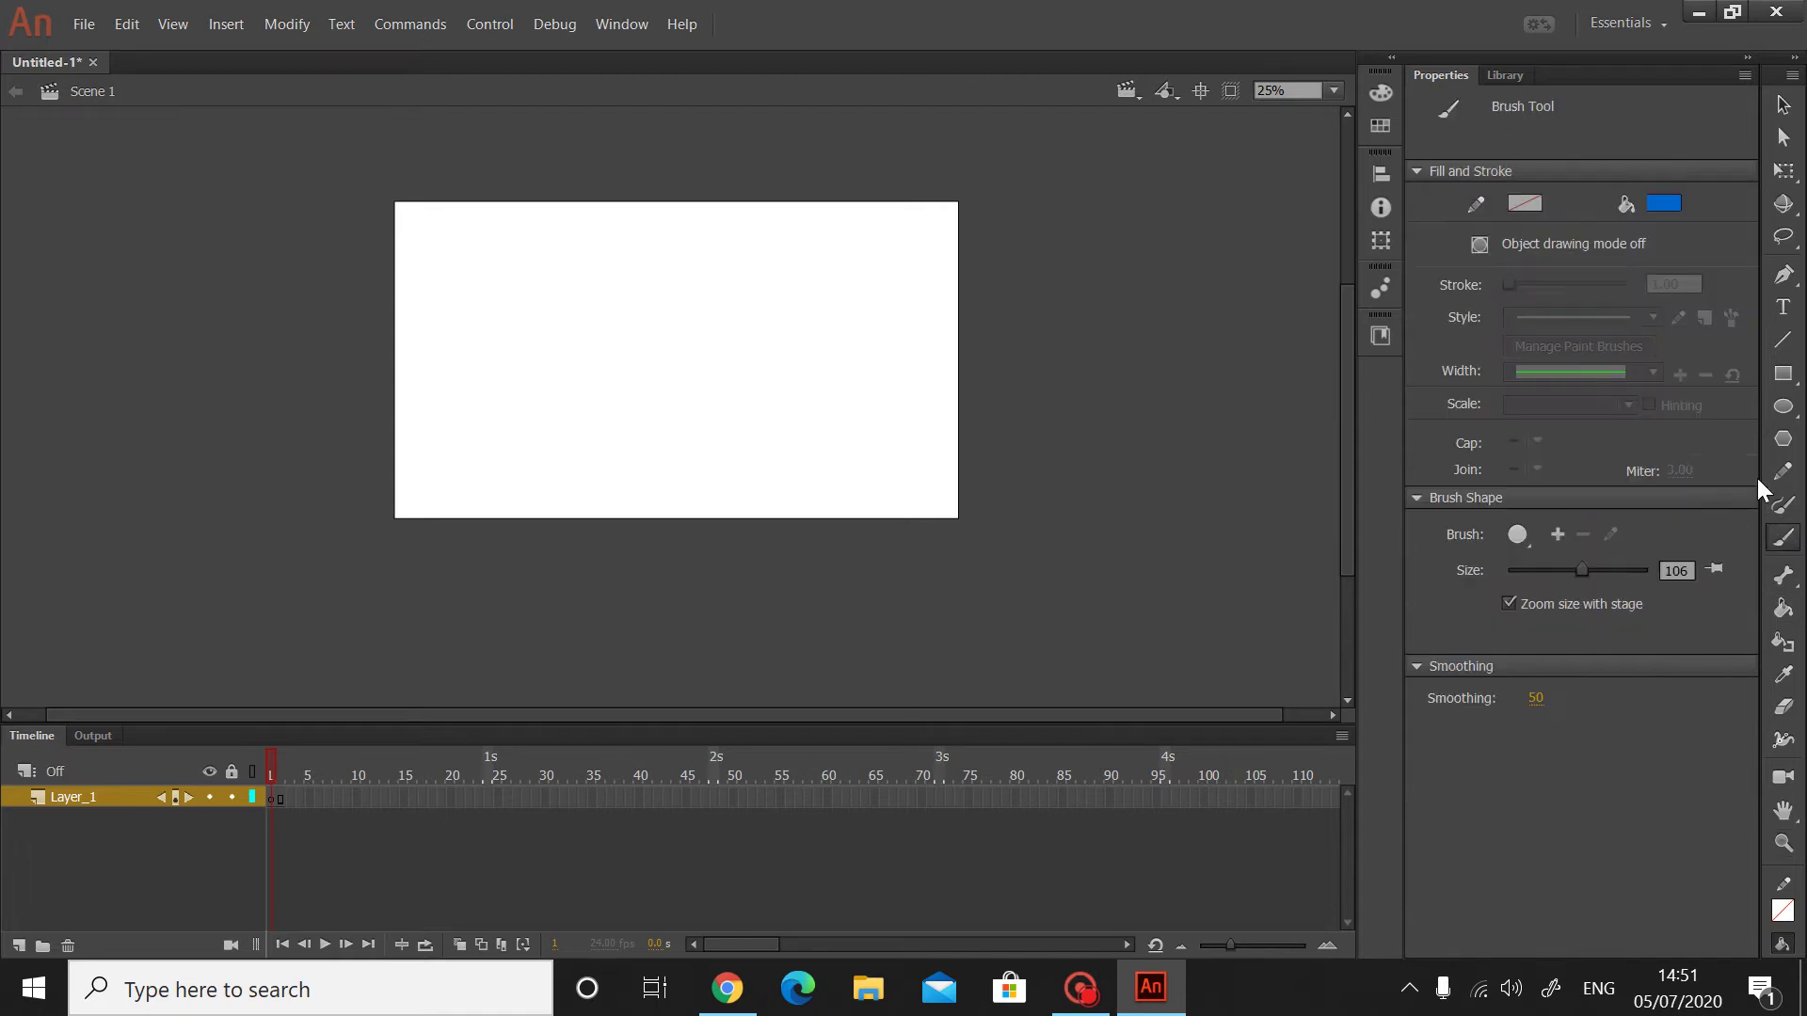
{"action": "left_click", "coordinate": [1663, 201]}
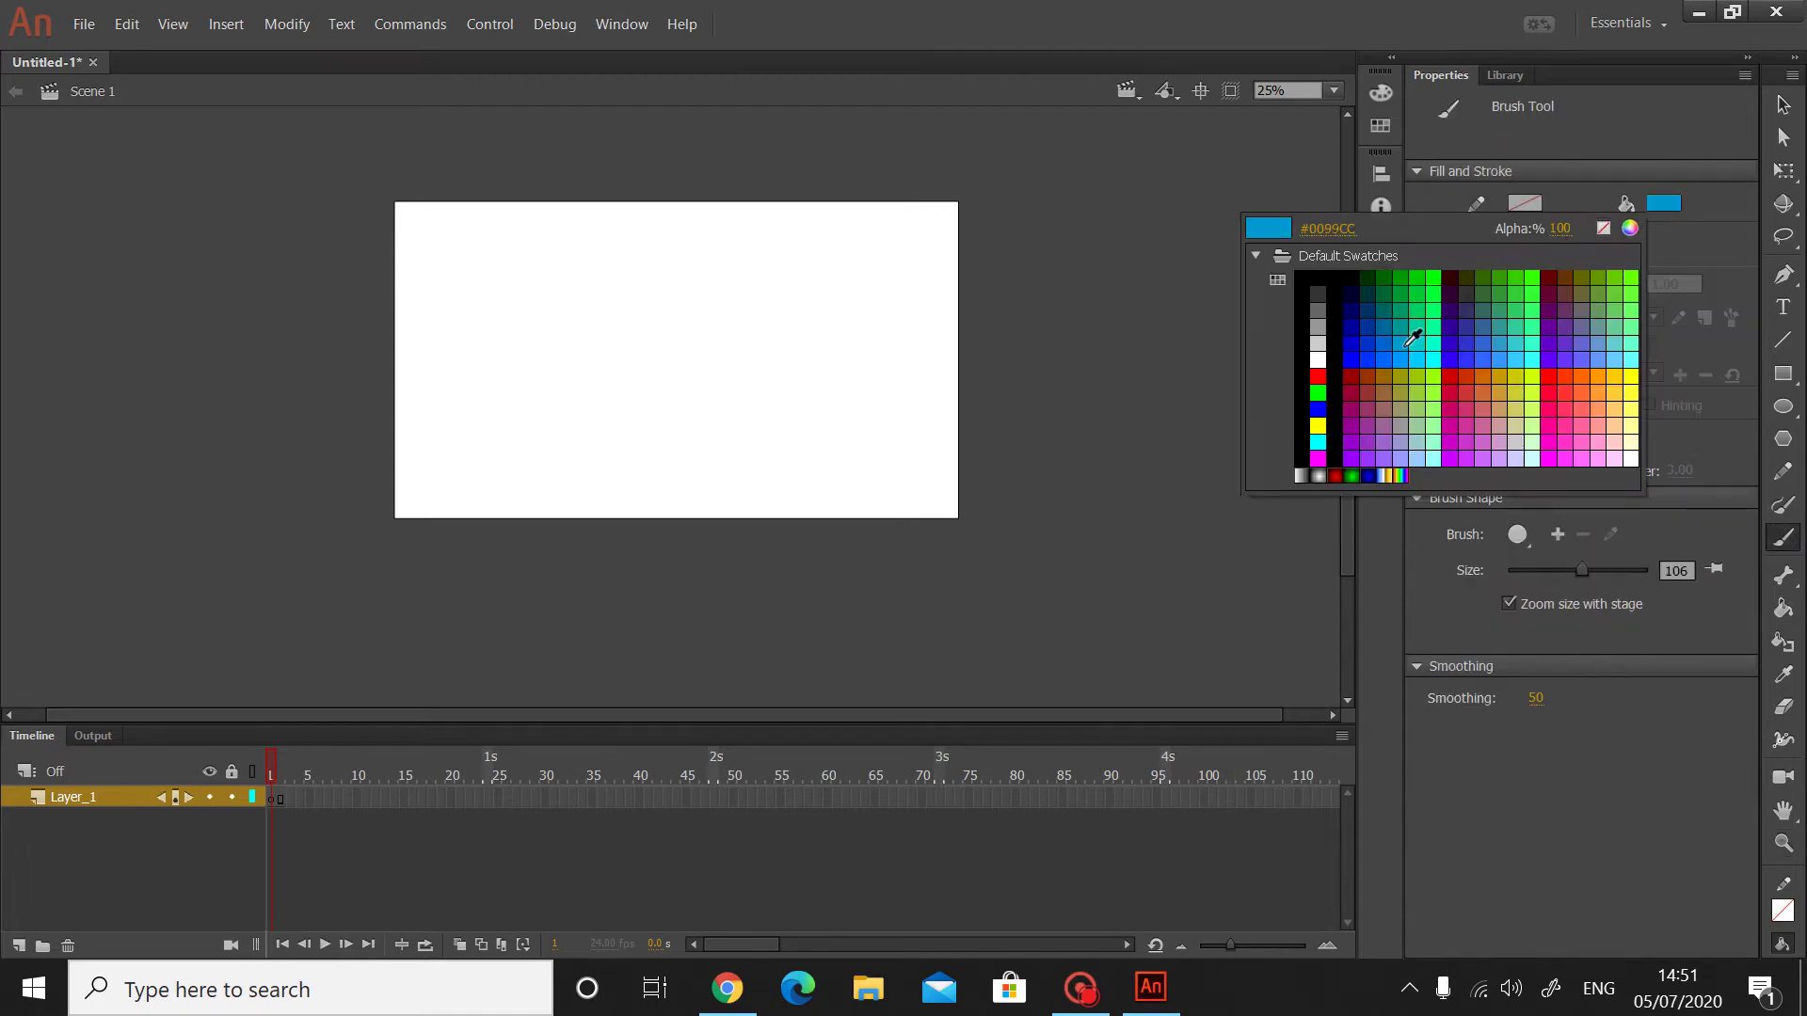
{"action": "left_click", "coordinate": [1344, 384]}
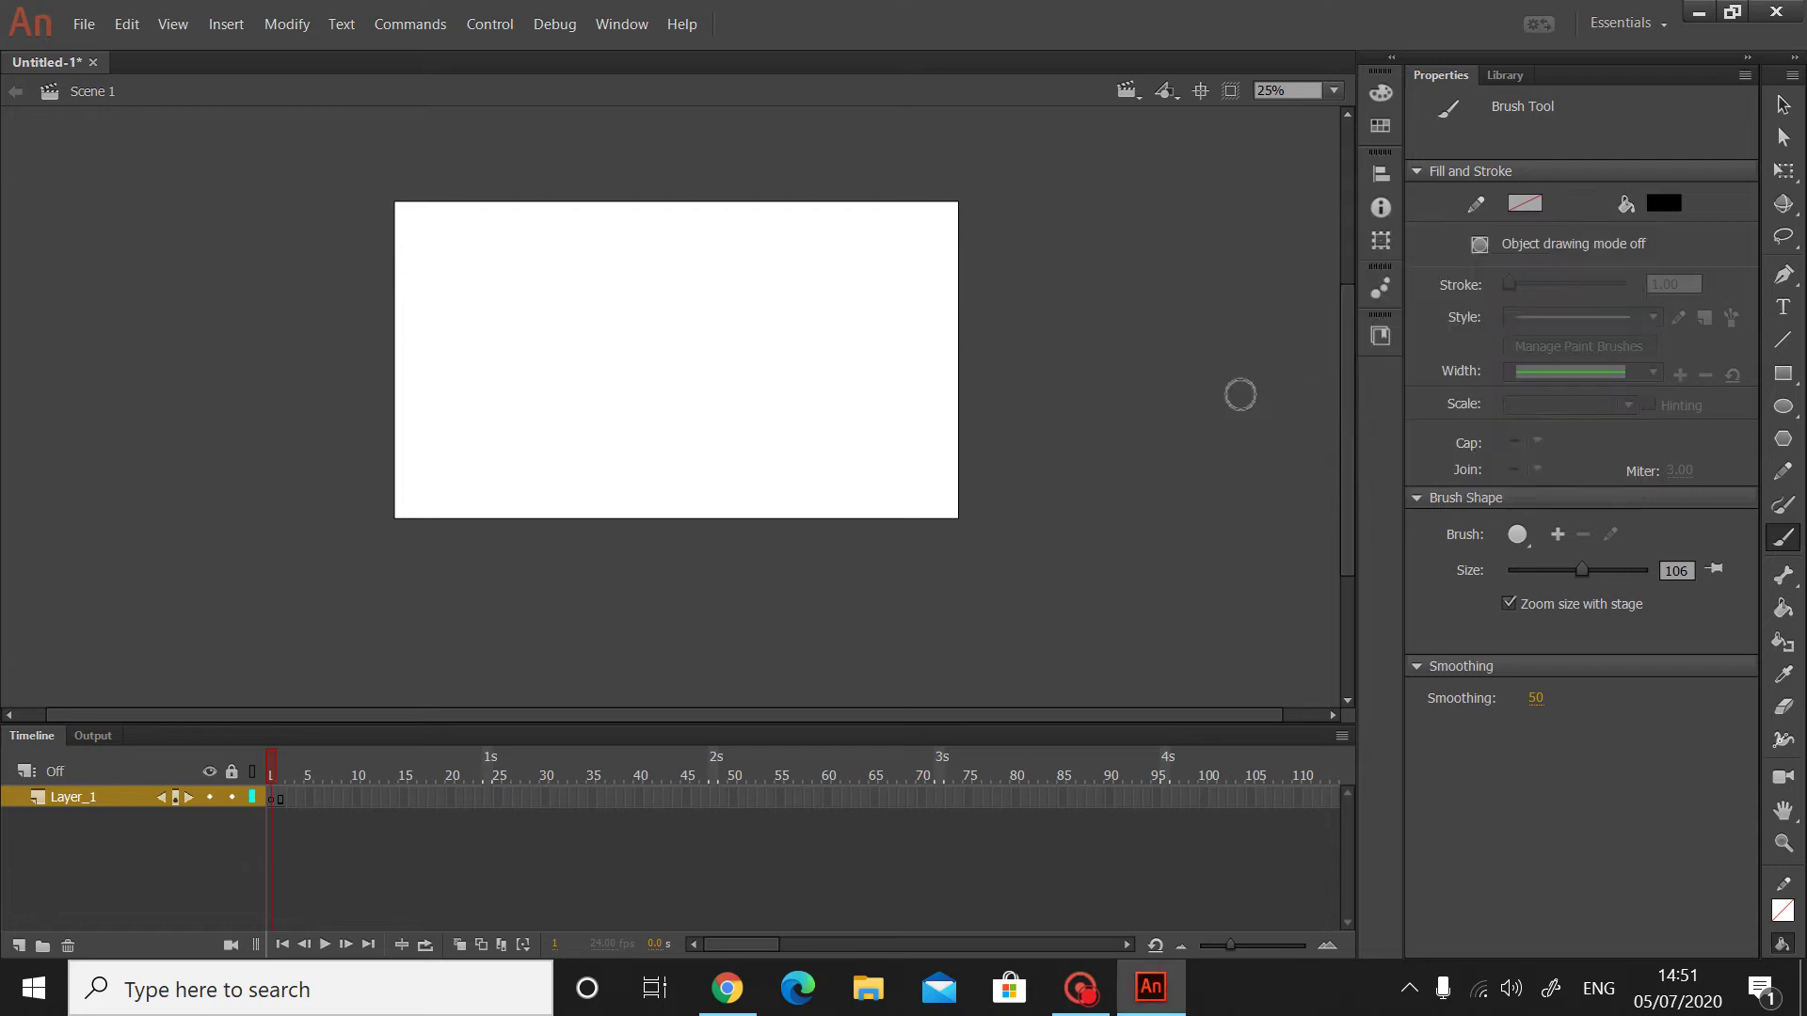
{"action": "left_click", "coordinate": [590, 406]}
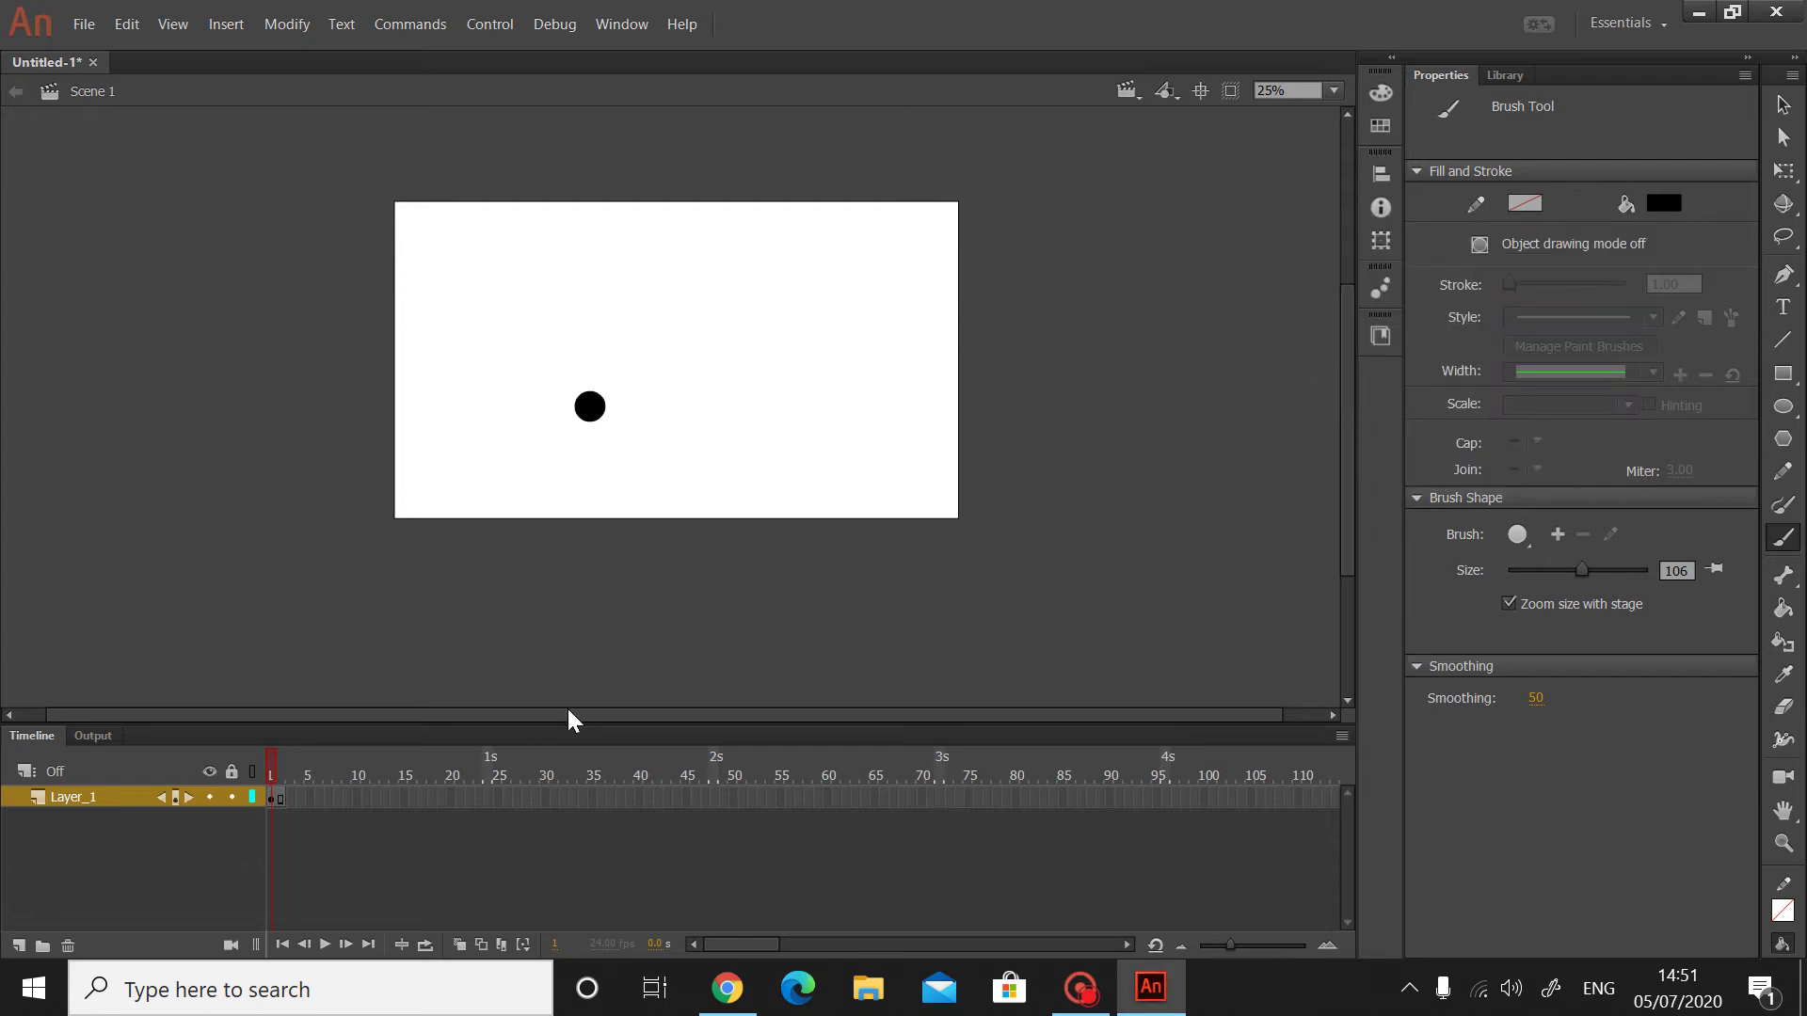
{"action": "key", "text": "ctrl+z"}
- Set the fill colour to orange and reduce the brush size to 42
{"action": "left_click", "coordinate": [1678, 199]}
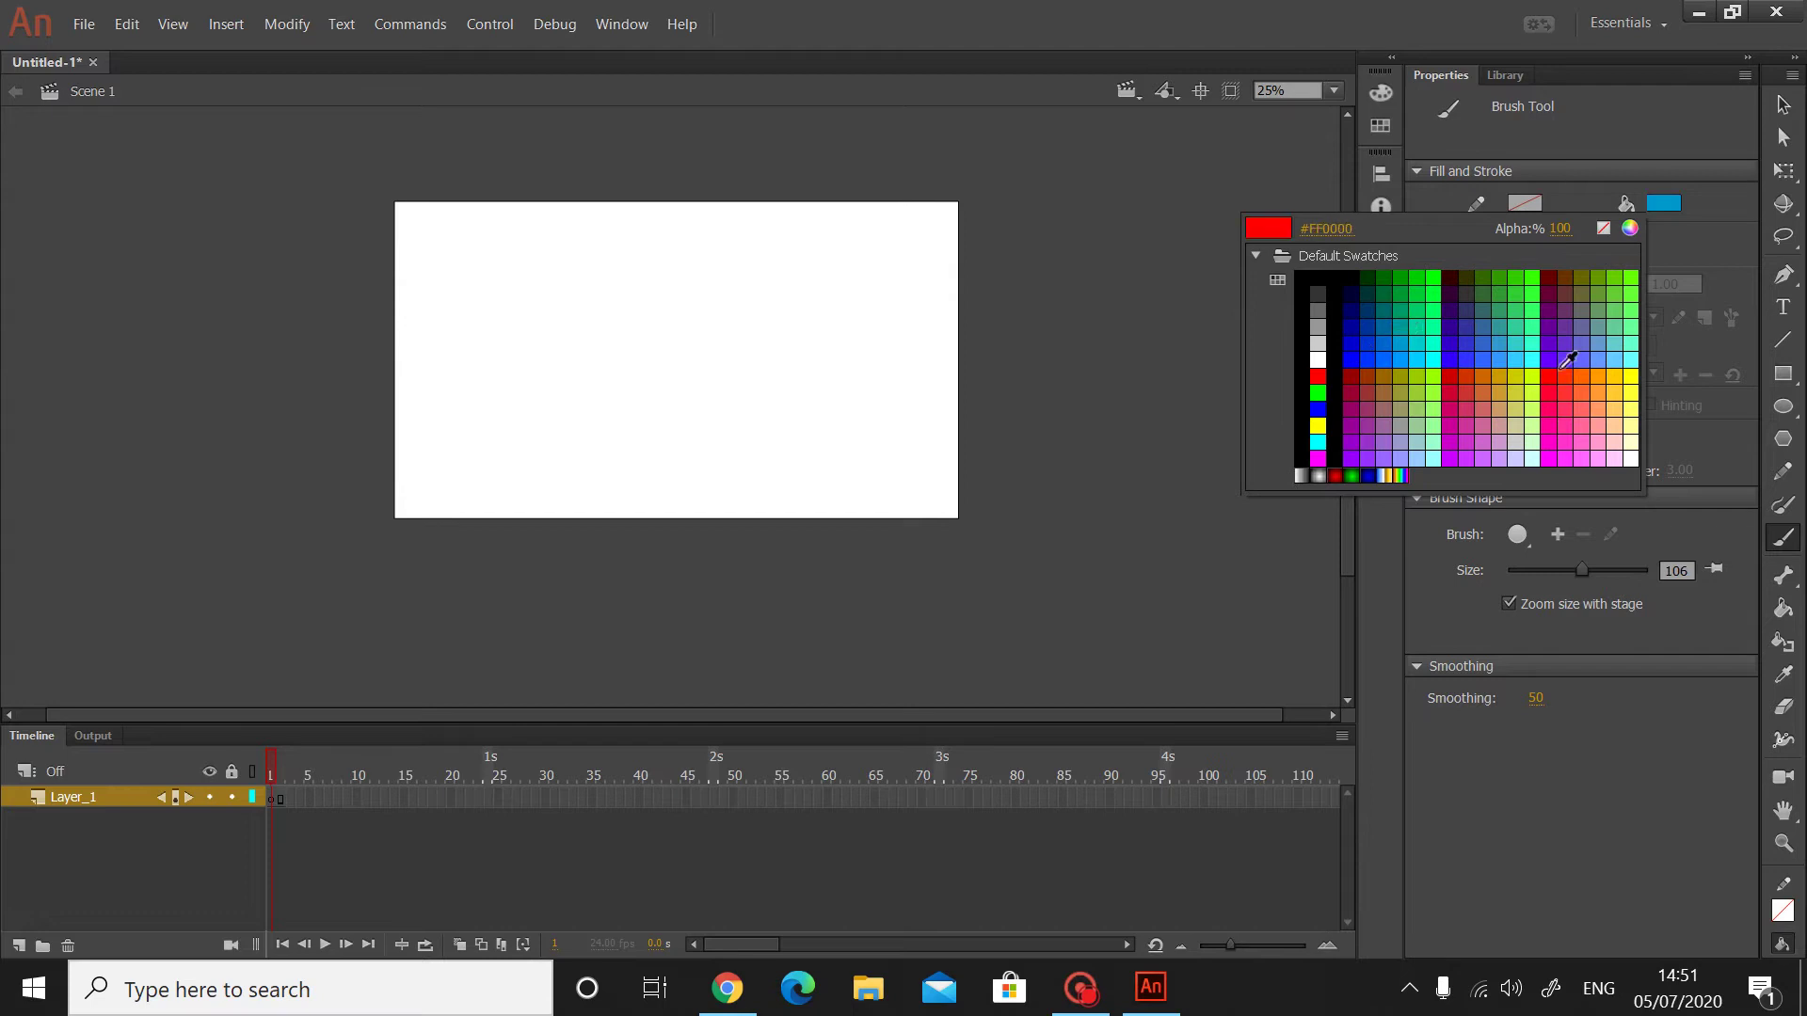
{"action": "left_click", "coordinate": [1486, 382]}
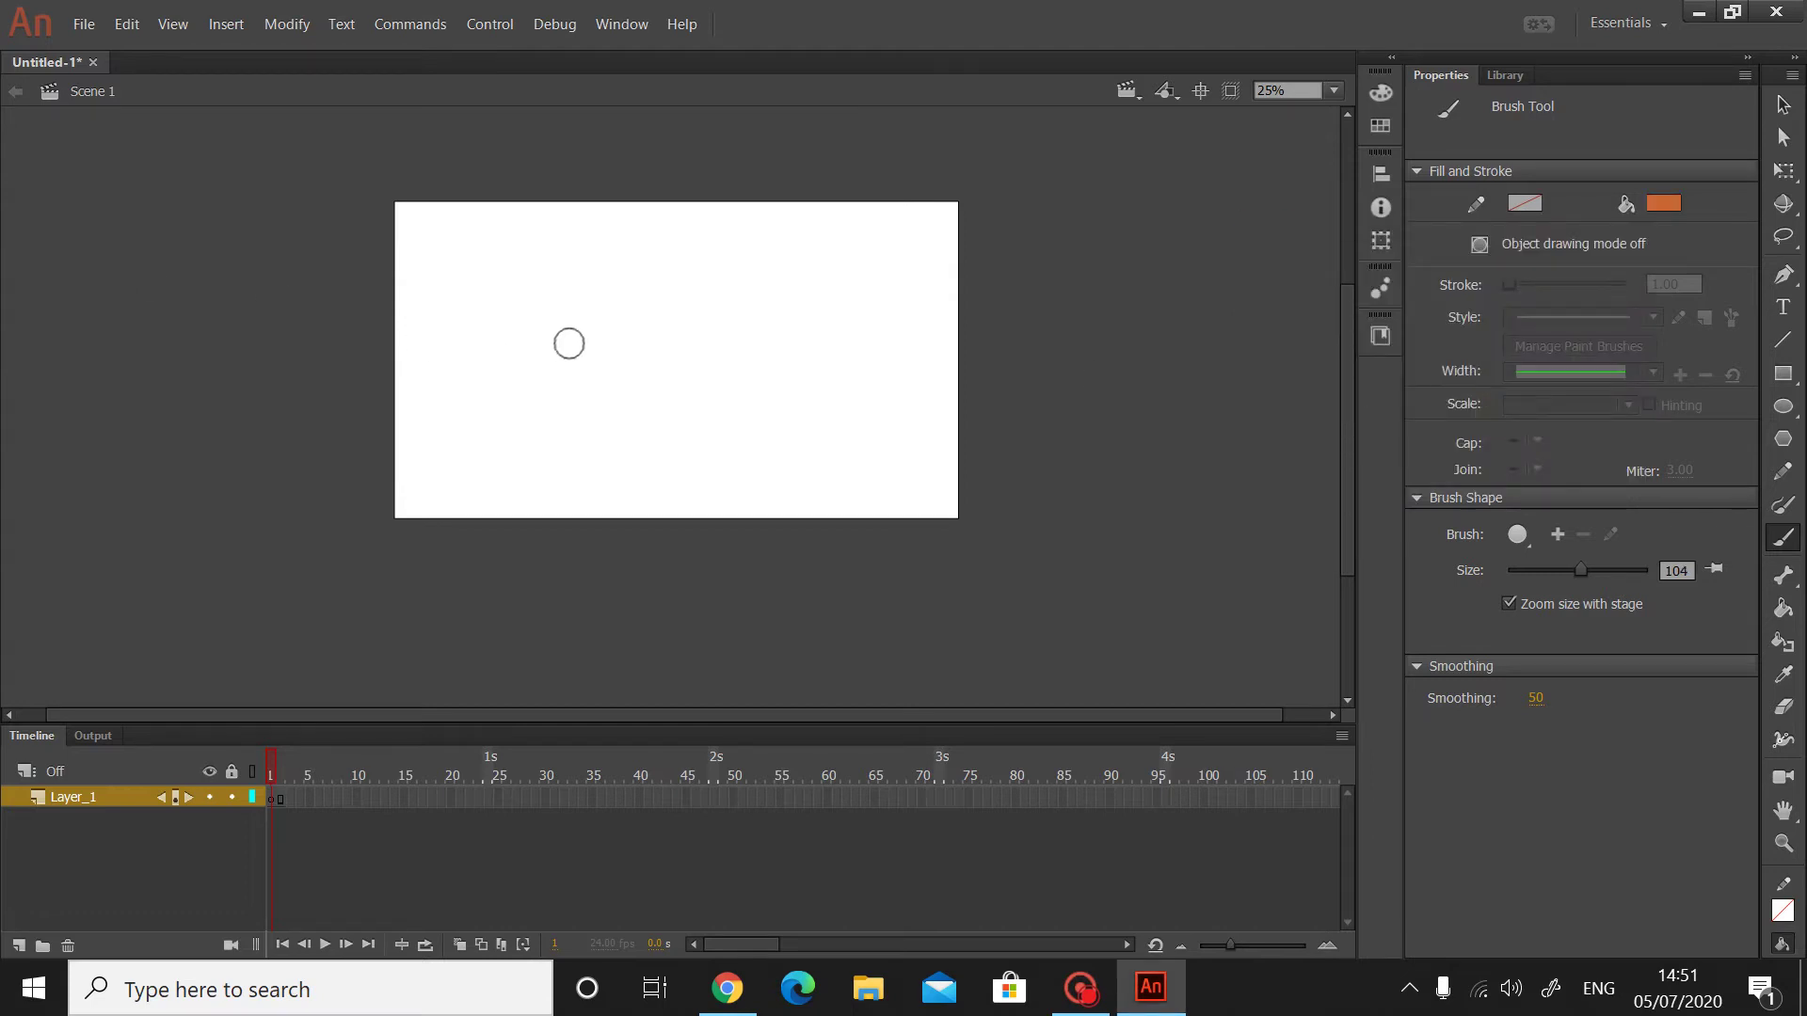
{"action": "key", "text": "bracketleft"}
{"action": "key", "text": "bracketleft"}
{"action": "key", "text": "bracketleft"}
{"action": "key", "text": "bracketleft"}
{"action": "key", "text": "bracketleft"}
{"action": "key", "text": "bracketleft"}
- Try two freehand orange strokes on the left part of the stage, undoing each one
{"action": "mouse_move", "coordinate": [498, 357]}
{"action": "left_mouse_down"}
{"action": "mouse_move", "coordinate": [476, 367]}
{"action": "mouse_move", "coordinate": [507, 399]}
{"action": "left_mouse_up"}
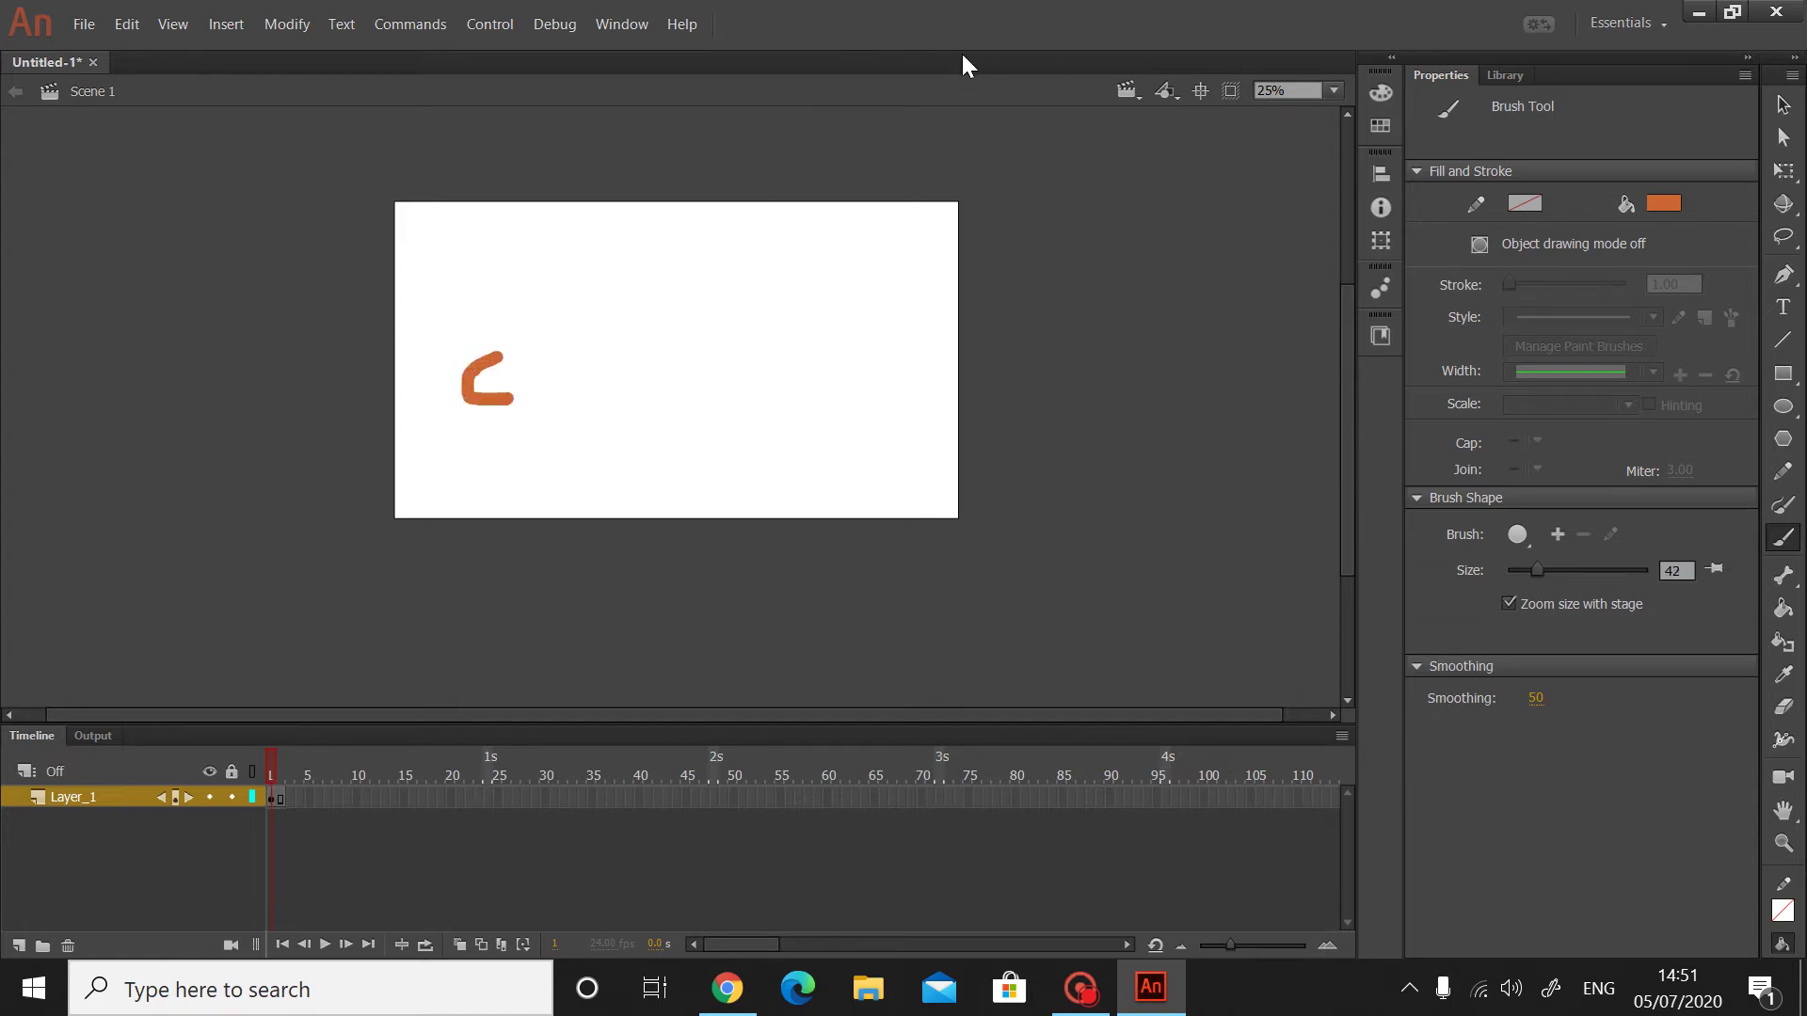
{"action": "key", "text": "ctrl+z"}
{"action": "scroll", "coordinate": [762, 427], "scroll_direction": "up", "scroll_amount": 3}
{"action": "scroll", "coordinate": [536, 463], "scroll_direction": "down", "scroll_amount": 4}
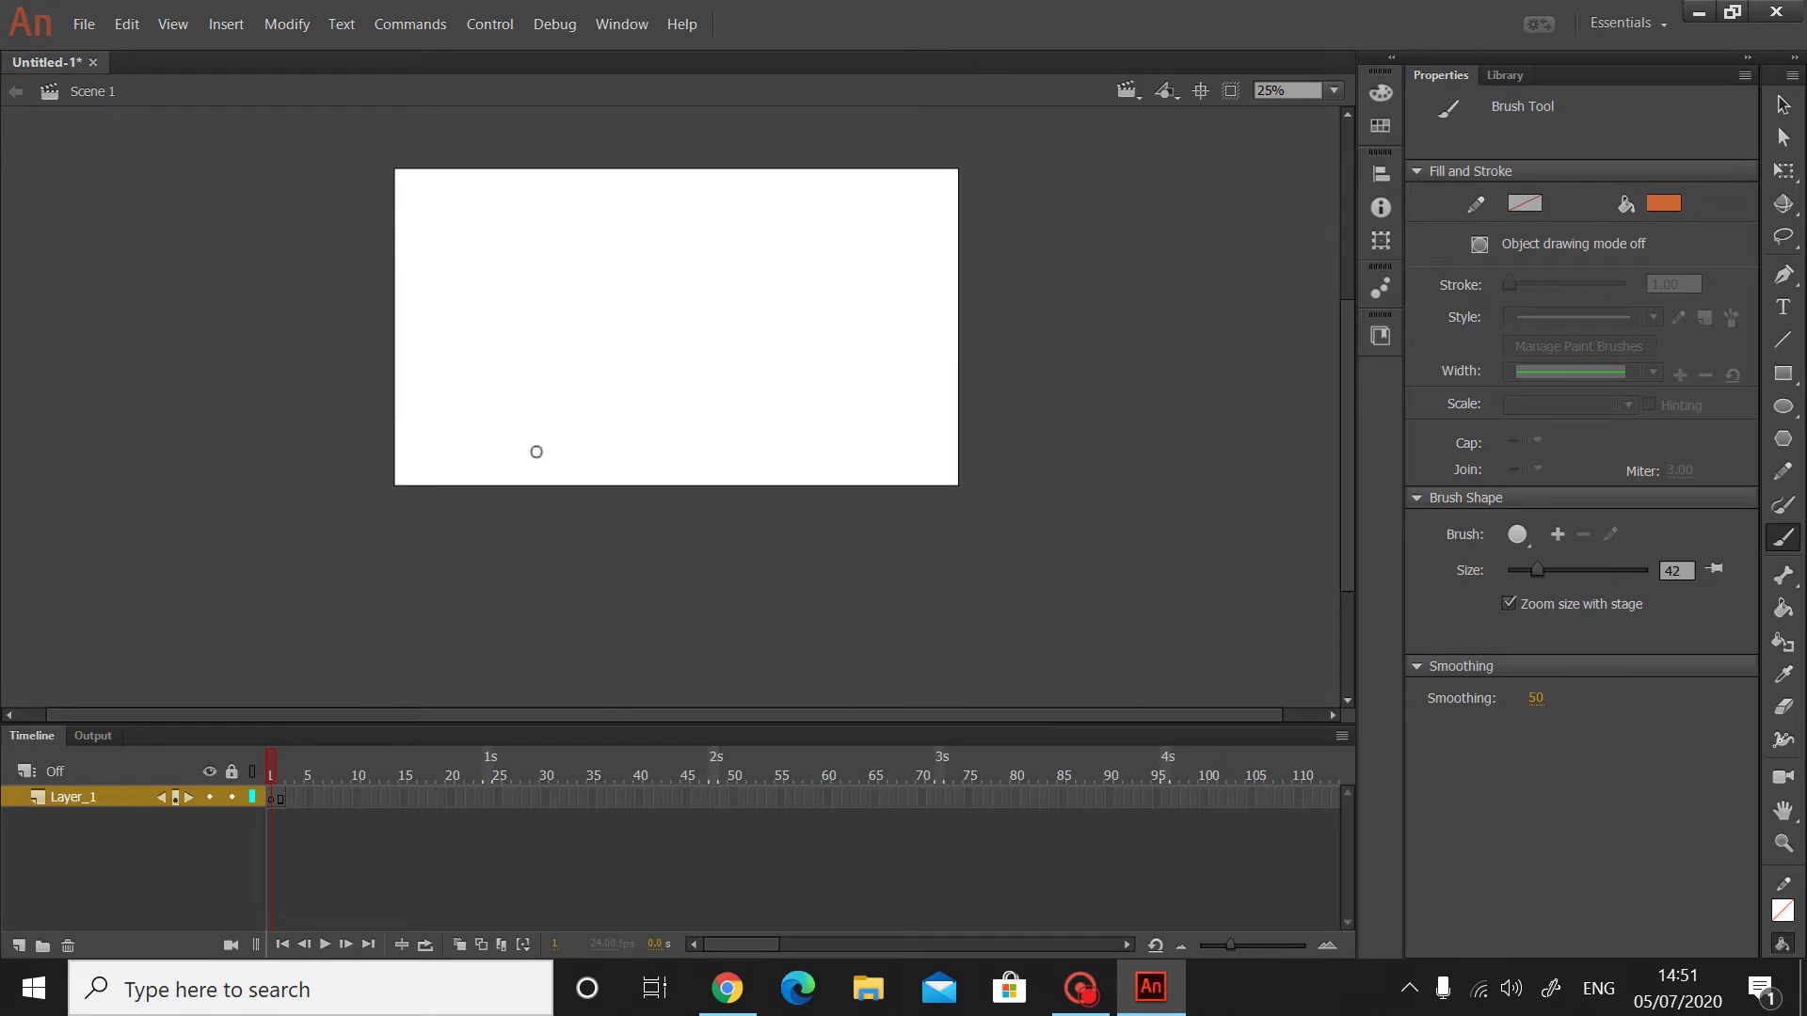
{"action": "scroll", "coordinate": [577, 425], "scroll_direction": "up", "scroll_amount": 3}
{"action": "scroll", "coordinate": [569, 427], "scroll_direction": "down", "scroll_amount": 3}
{"action": "mouse_move", "coordinate": [494, 248]}
{"action": "left_mouse_down"}
{"action": "mouse_move", "coordinate": [444, 245]}
{"action": "mouse_move", "coordinate": [452, 264]}
{"action": "mouse_move", "coordinate": [423, 215]}
{"action": "left_mouse_up"}
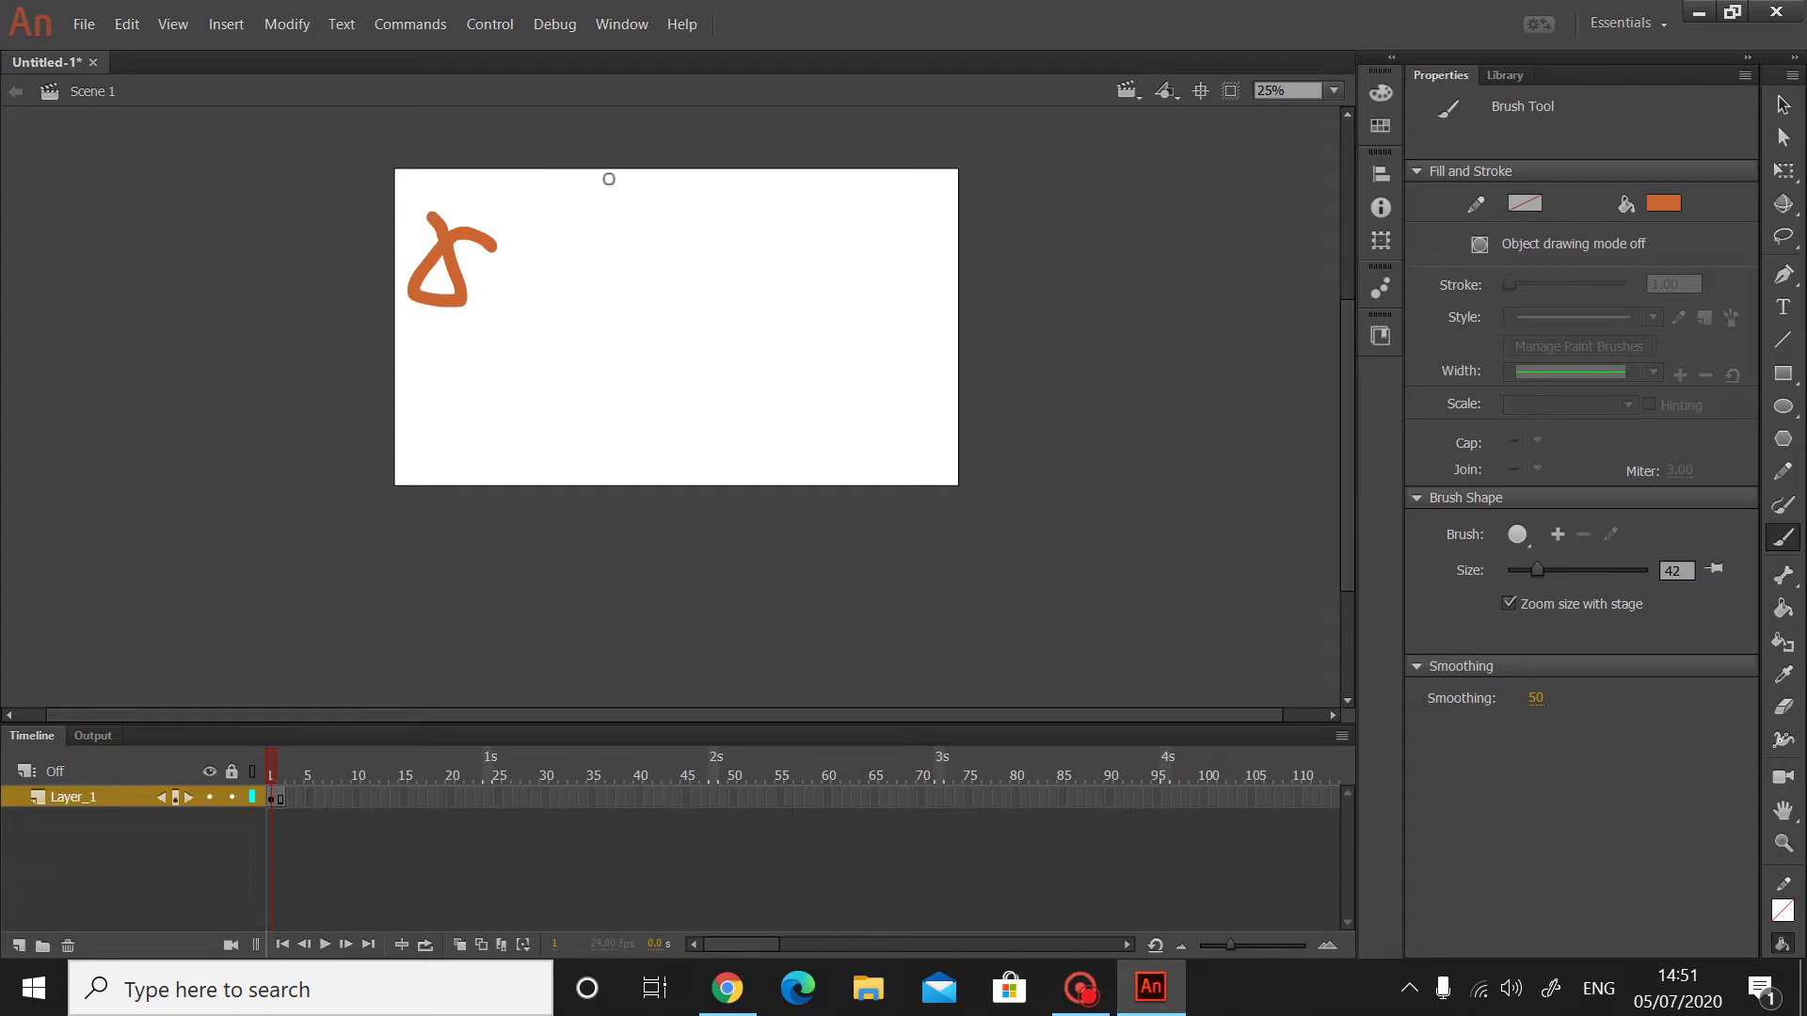
{"action": "key", "text": "ctrl+z"}
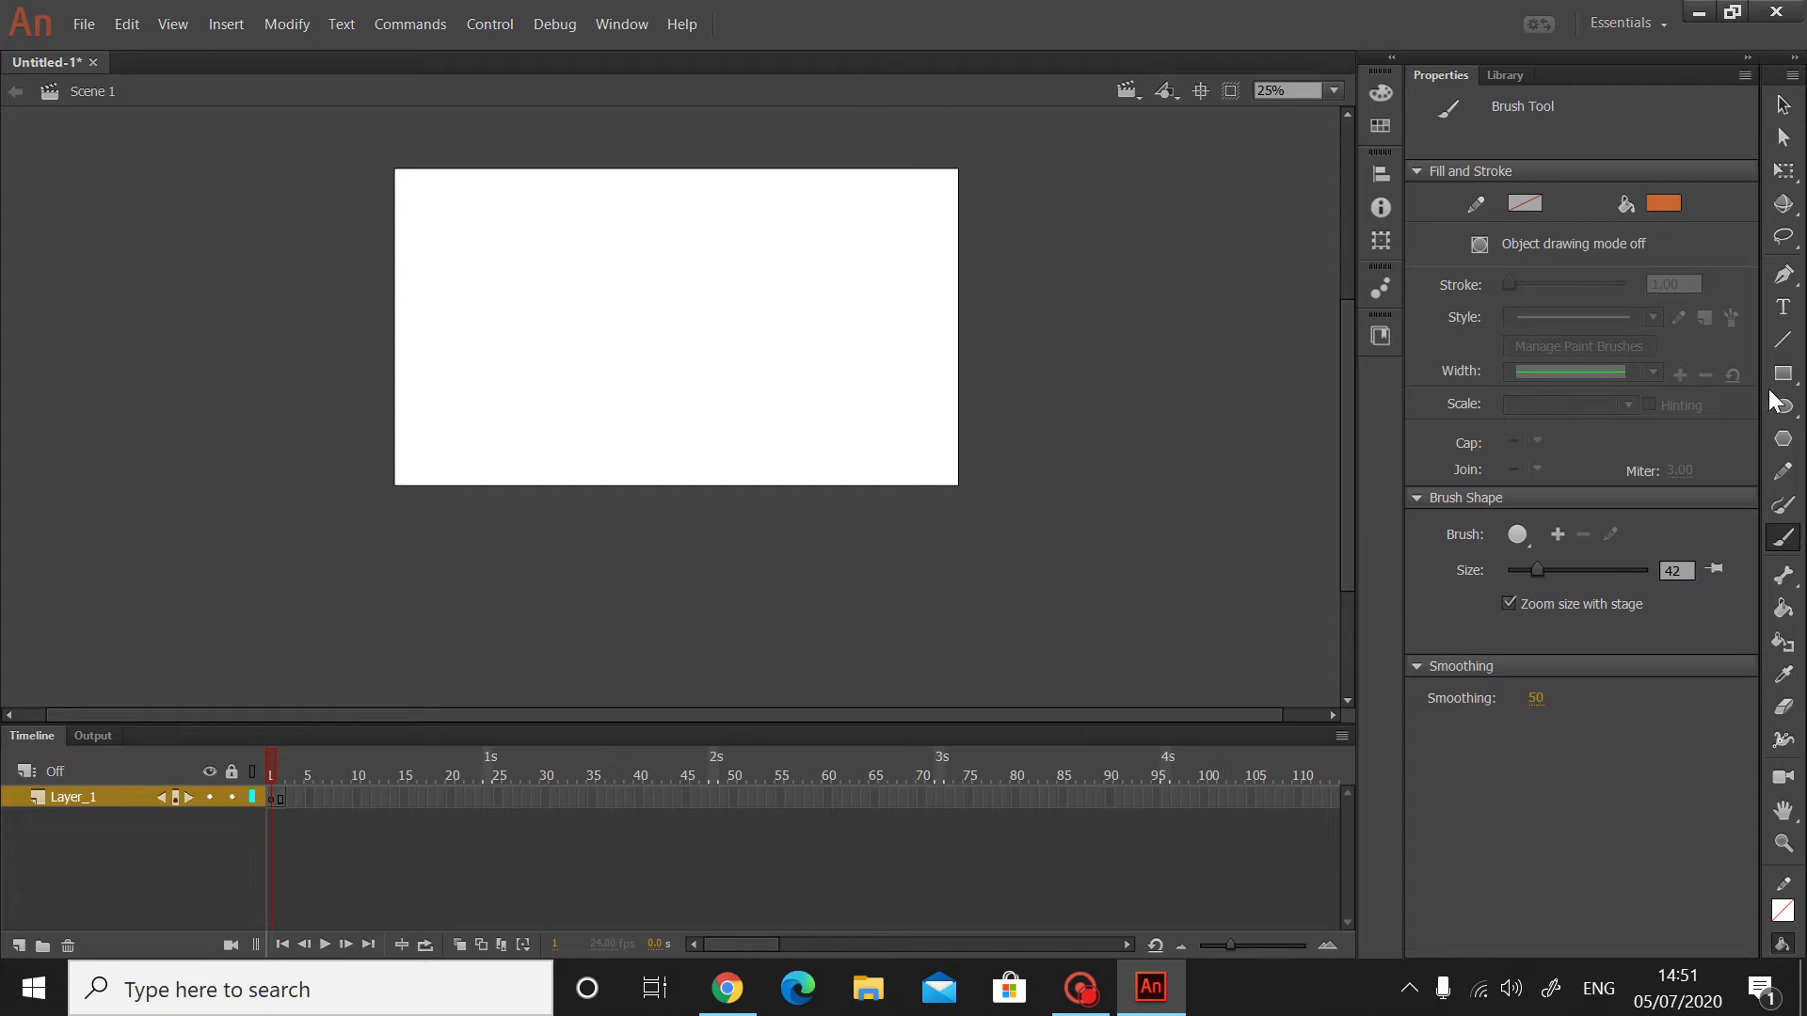
- Draw a small orange circle with a black 0.10 stroke in the upper-left part of the stage with the Oval tool
{"action": "left_click", "coordinate": [1779, 406]}
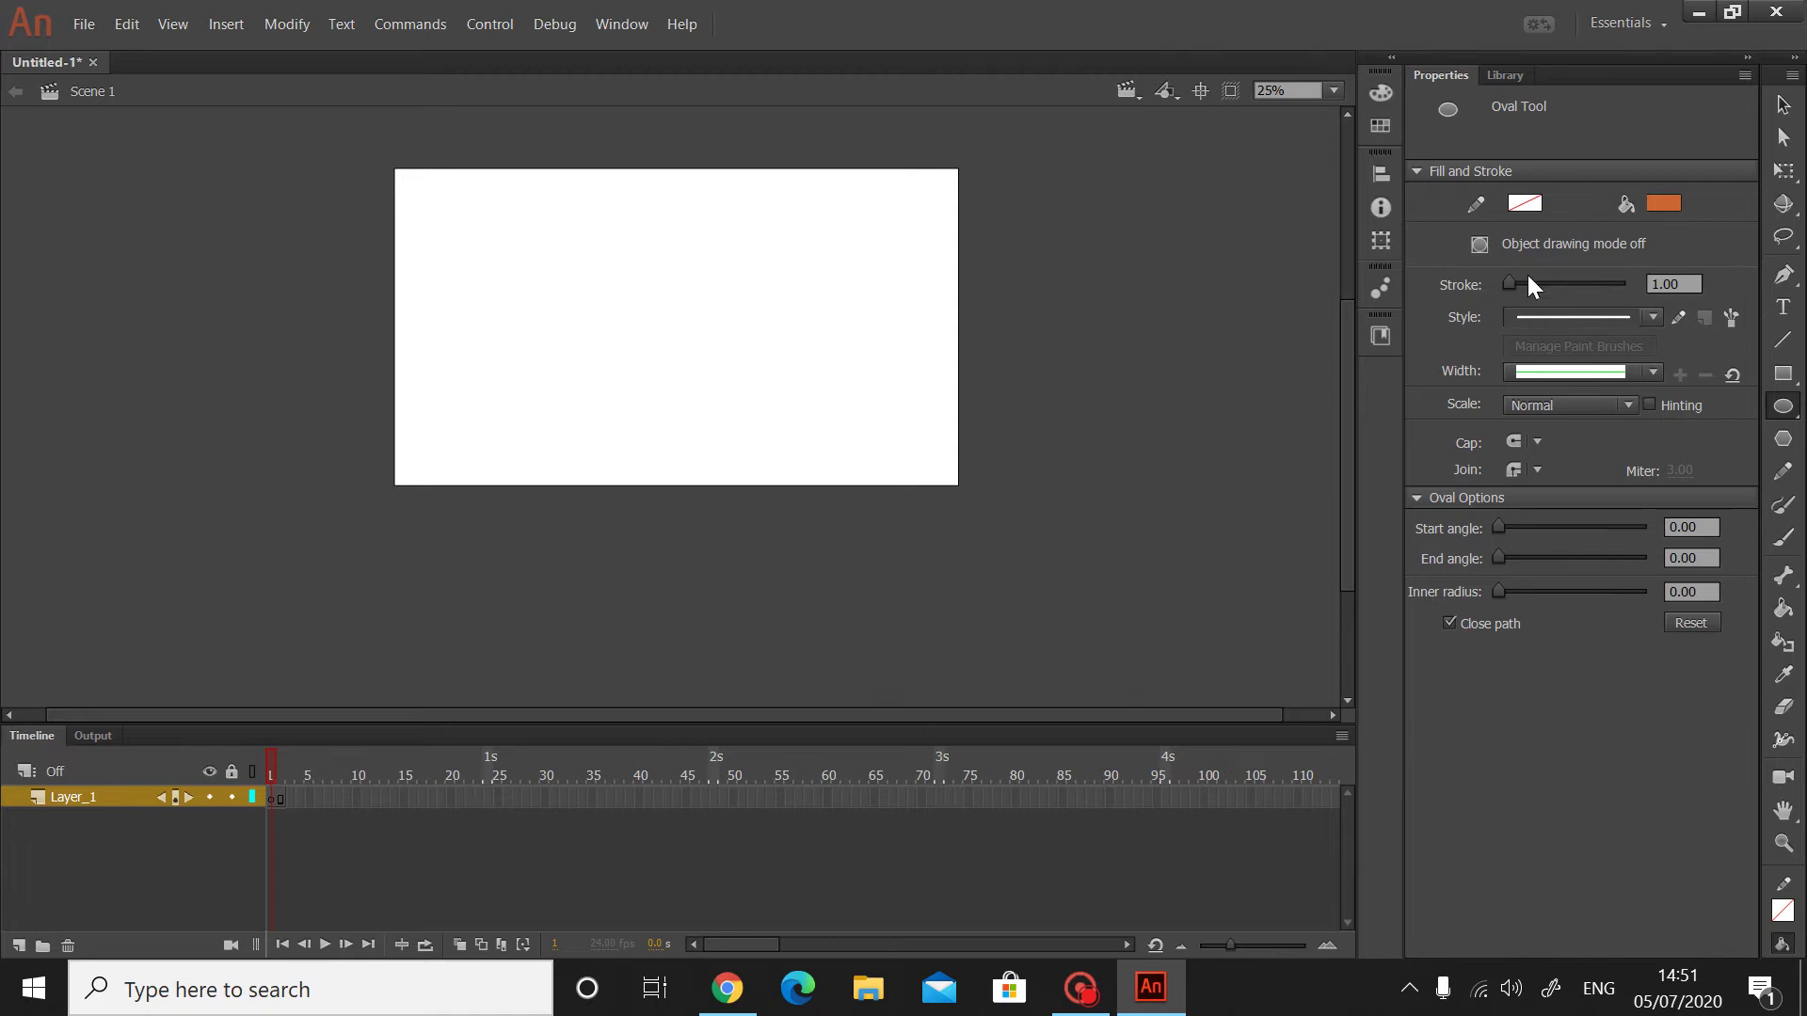
{"action": "left_click", "coordinate": [1611, 409]}
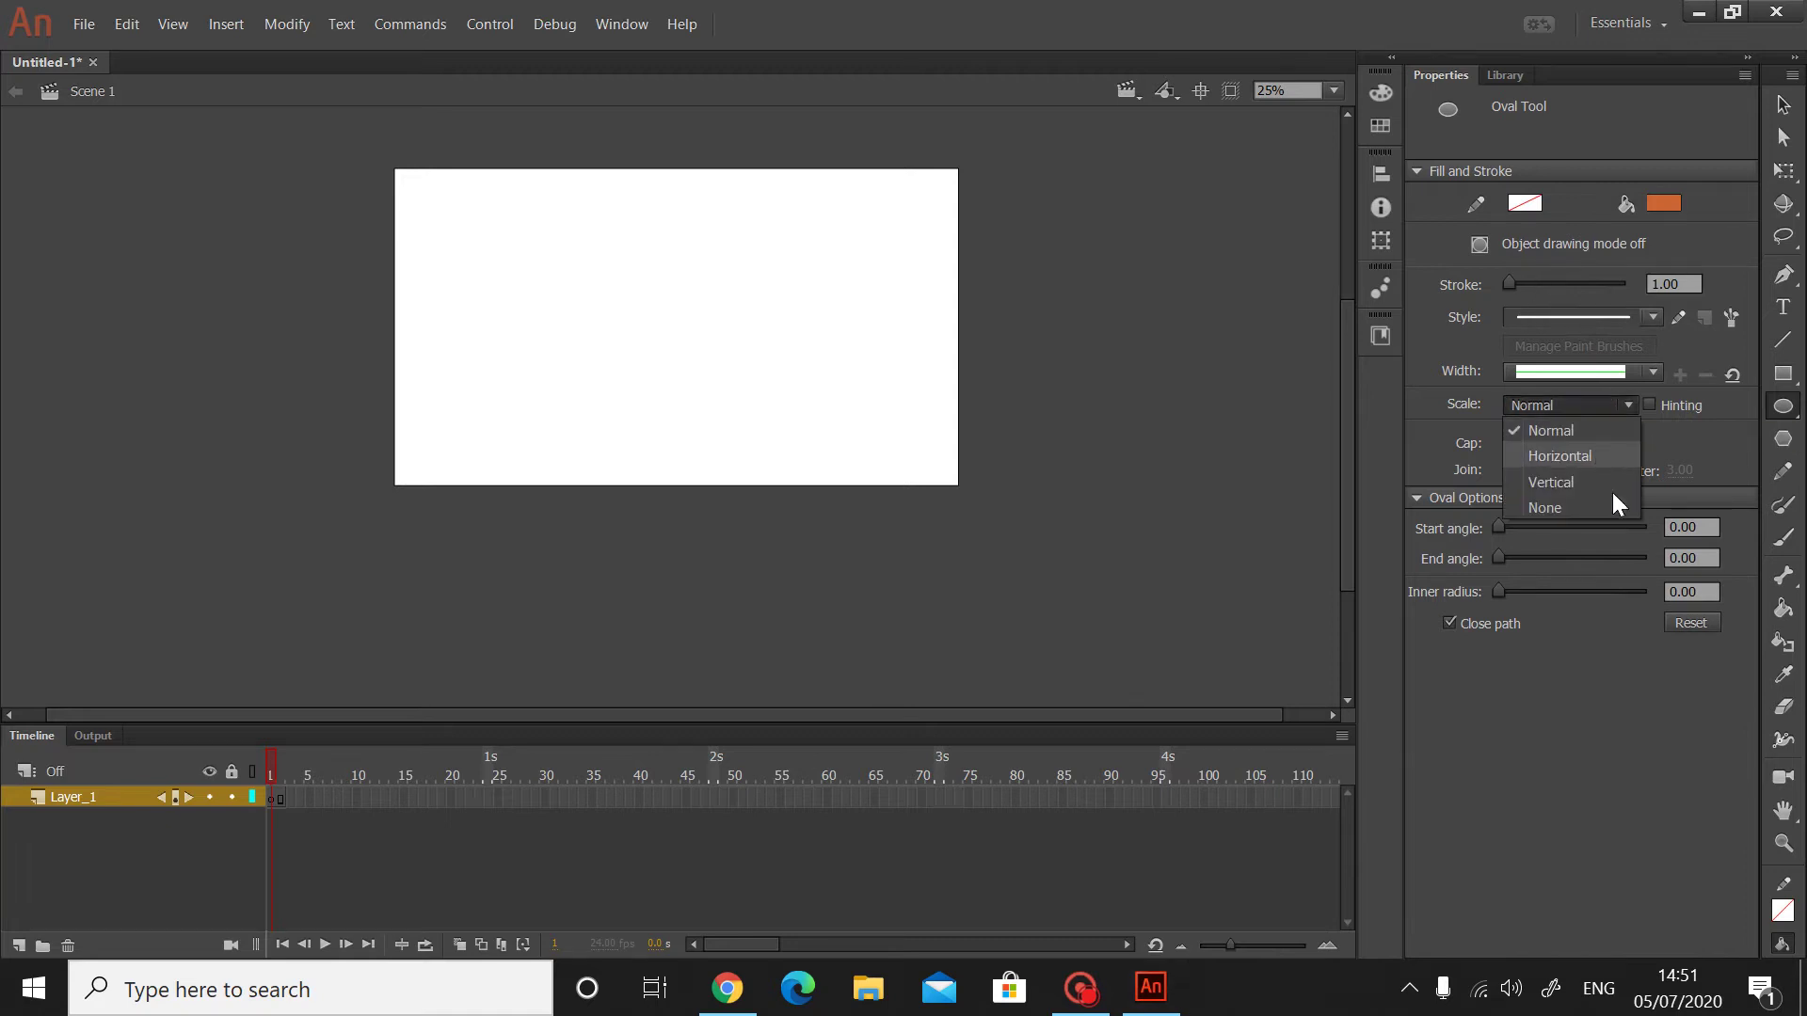
{"action": "left_click", "coordinate": [1485, 745]}
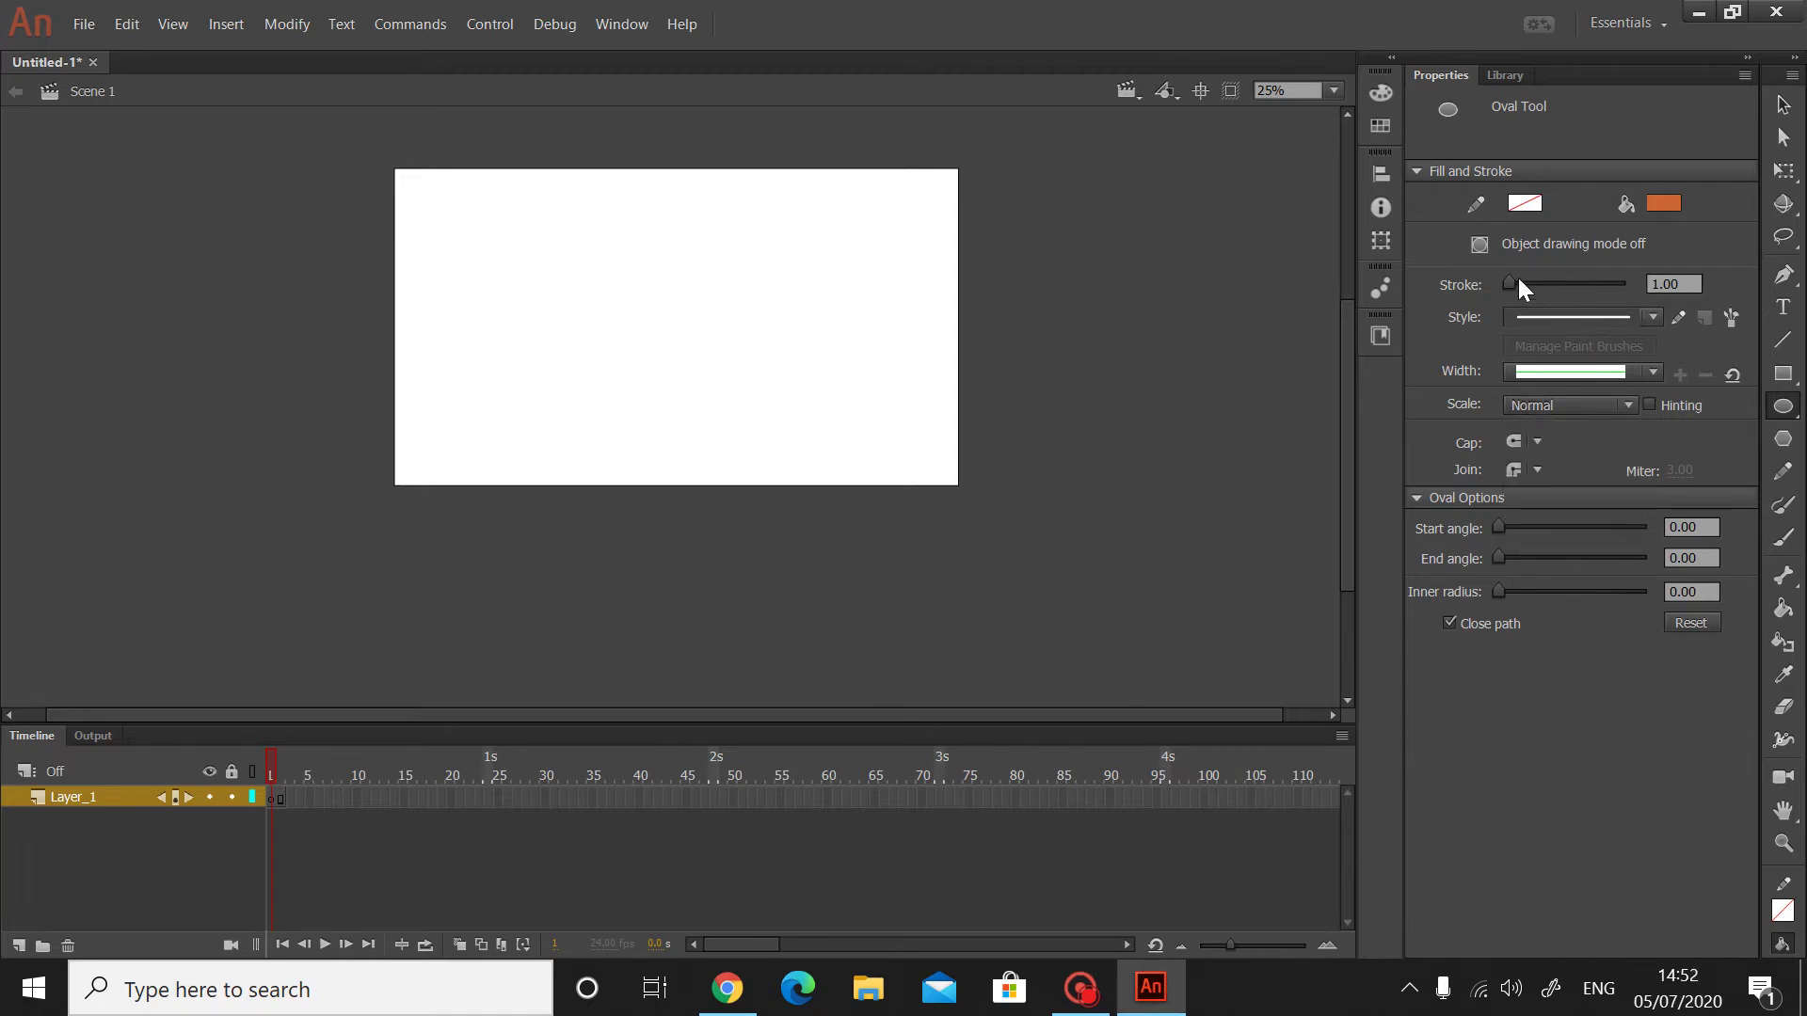
{"action": "mouse_move", "coordinate": [1511, 283]}
{"action": "left_mouse_down"}
{"action": "mouse_move", "coordinate": [1554, 271]}
{"action": "mouse_move", "coordinate": [1541, 235]}
{"action": "left_mouse_up"}
{"action": "mouse_move", "coordinate": [444, 294]}
{"action": "left_mouse_down"}
{"action": "mouse_move", "coordinate": [536, 391]}
{"action": "mouse_move", "coordinate": [488, 340]}
{"action": "left_mouse_up"}
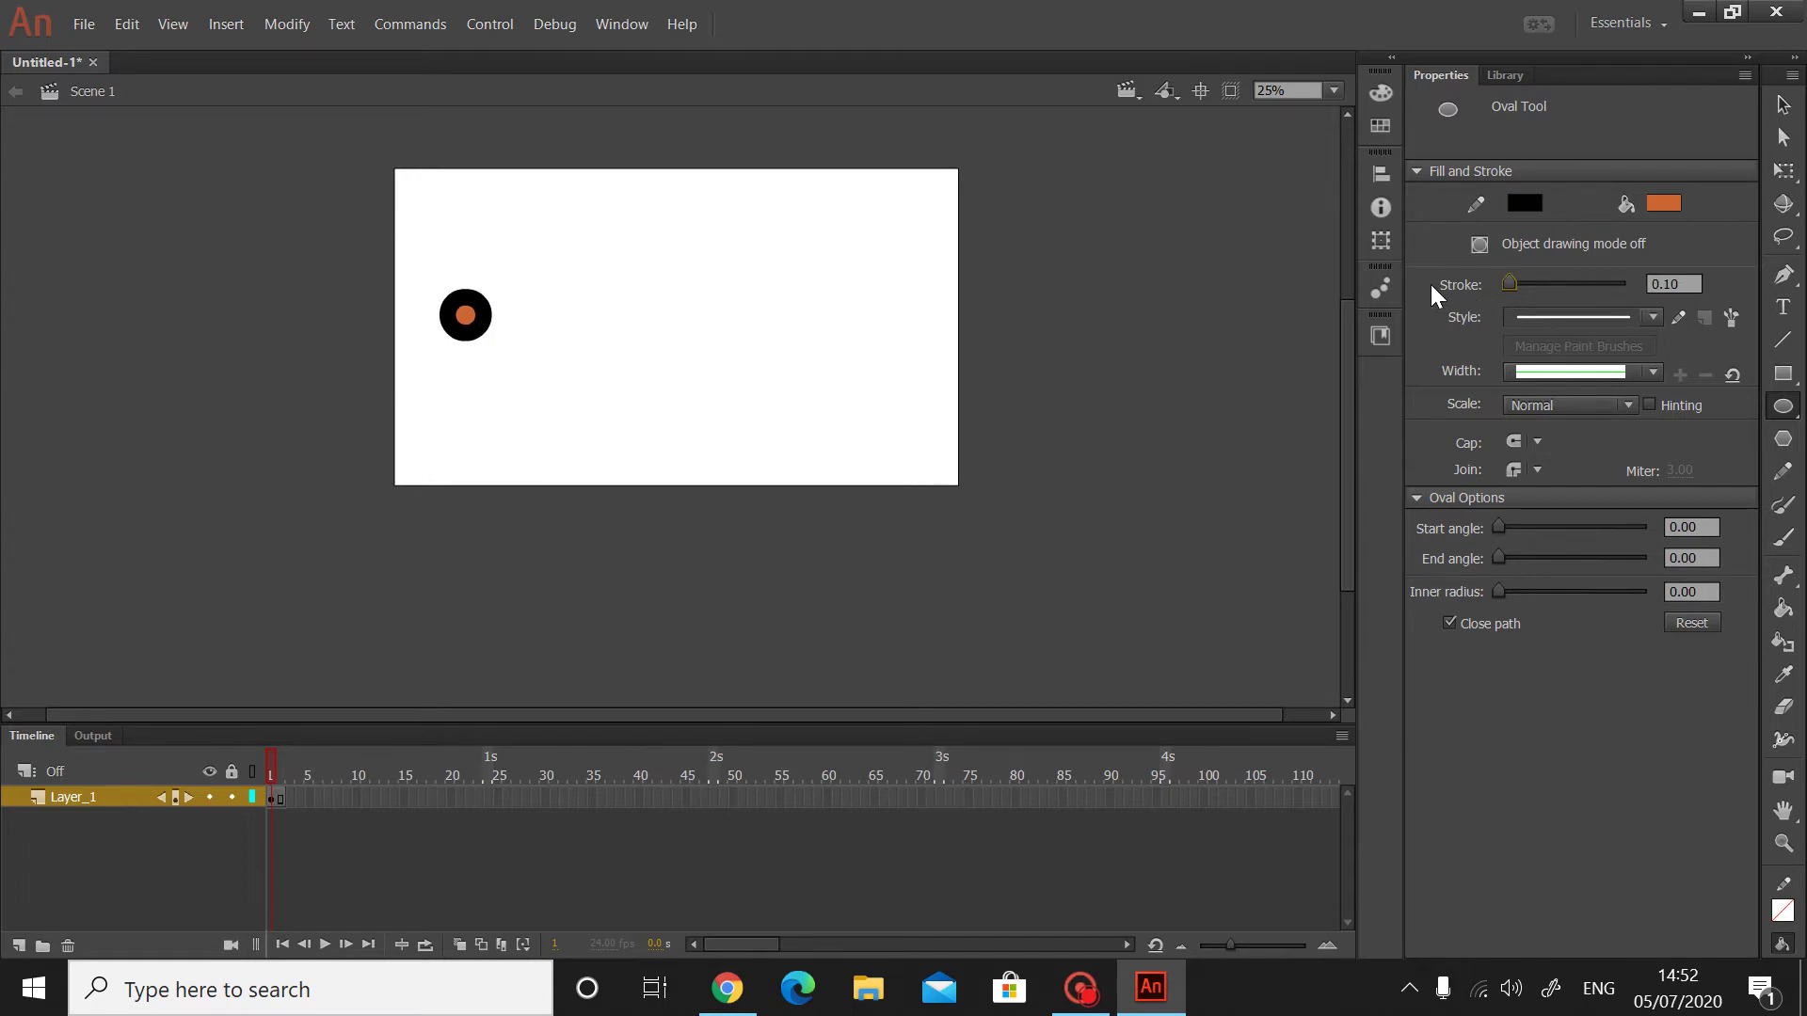
{"action": "key", "text": "ctrl+z"}
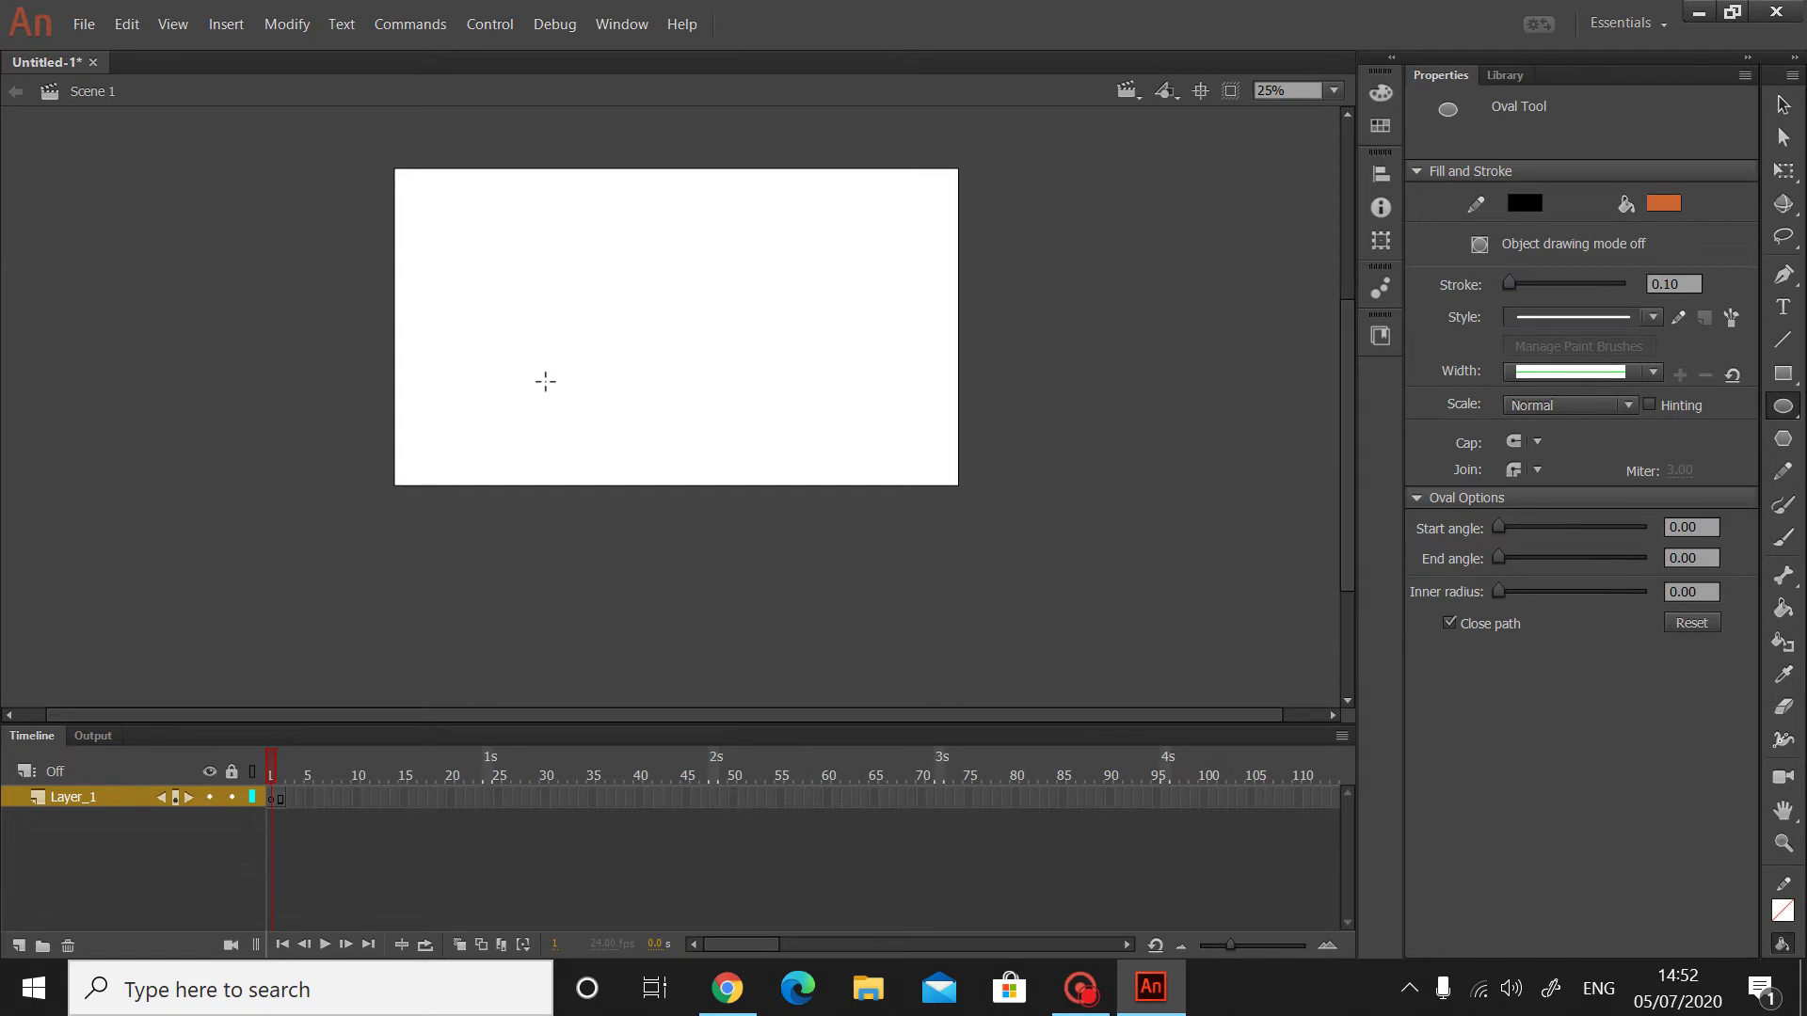
{"action": "left_click_drag", "start_coordinate": [524, 244], "coordinate": [570, 288]}
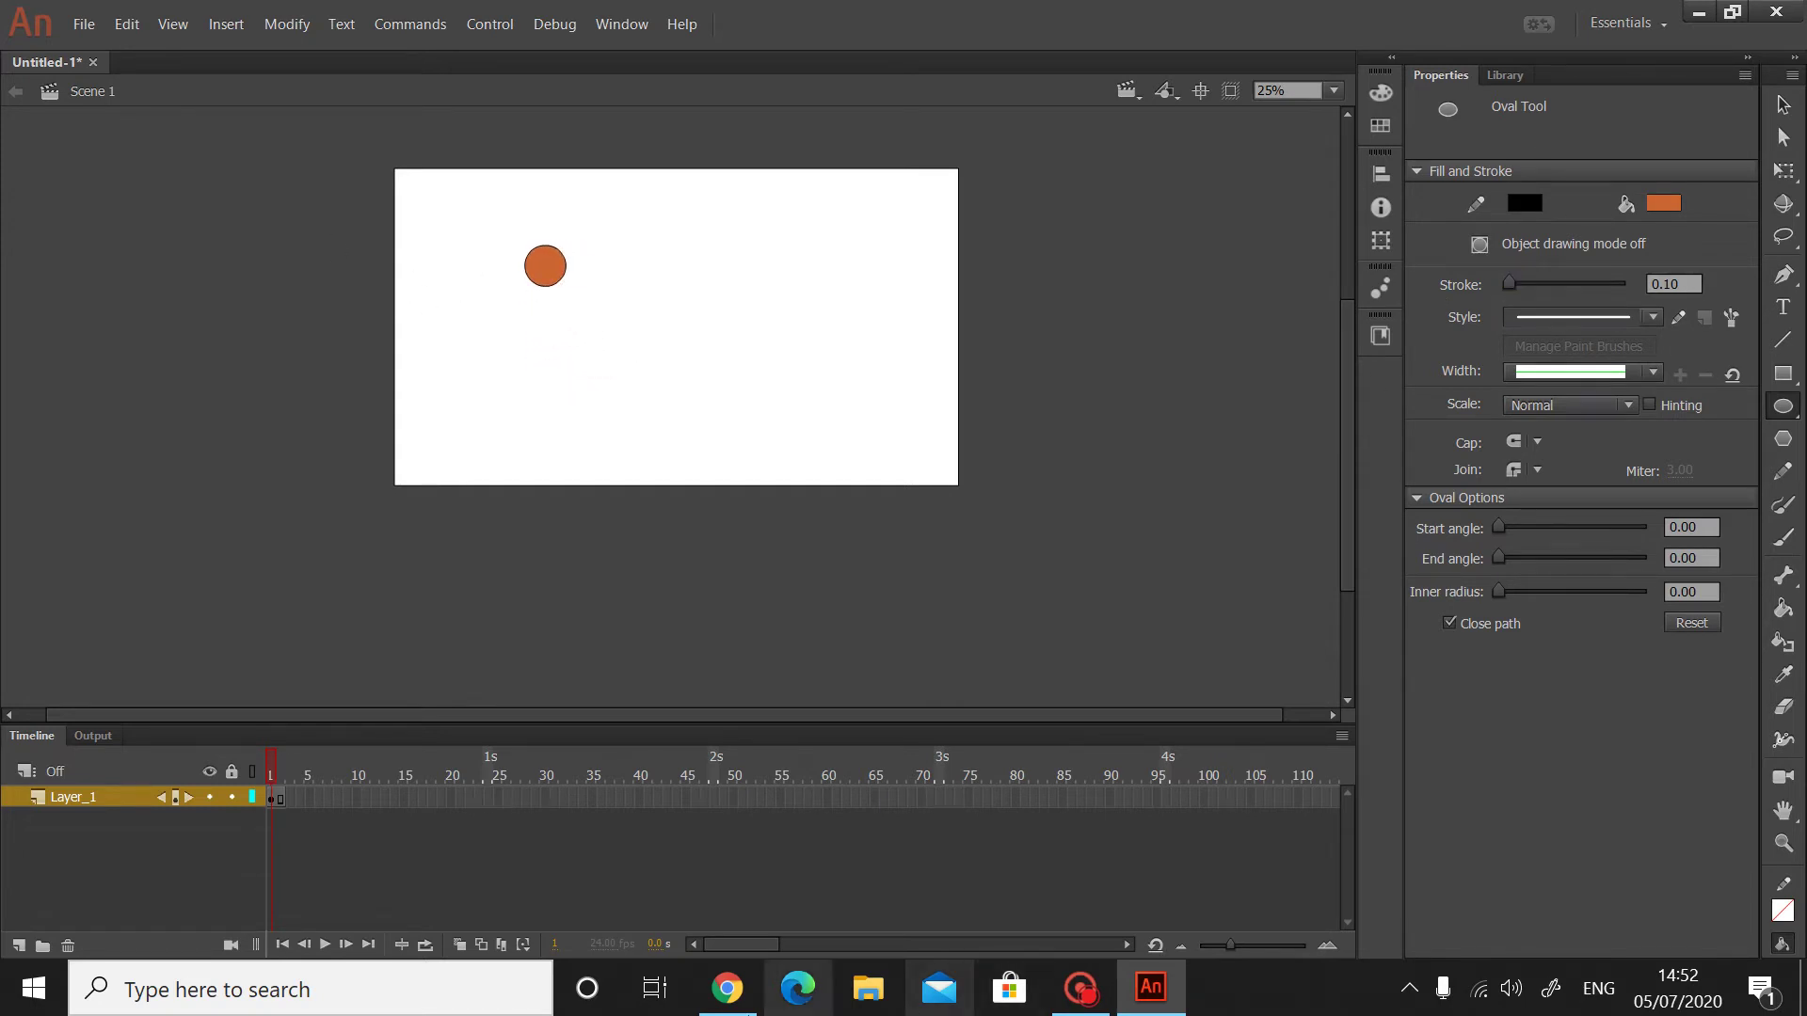
- Switch to Chrome, search YouTube for "alan becker", look over the channel's latest videos, and return to Adobe Animate
{"action": "left_click", "coordinate": [726, 988]}
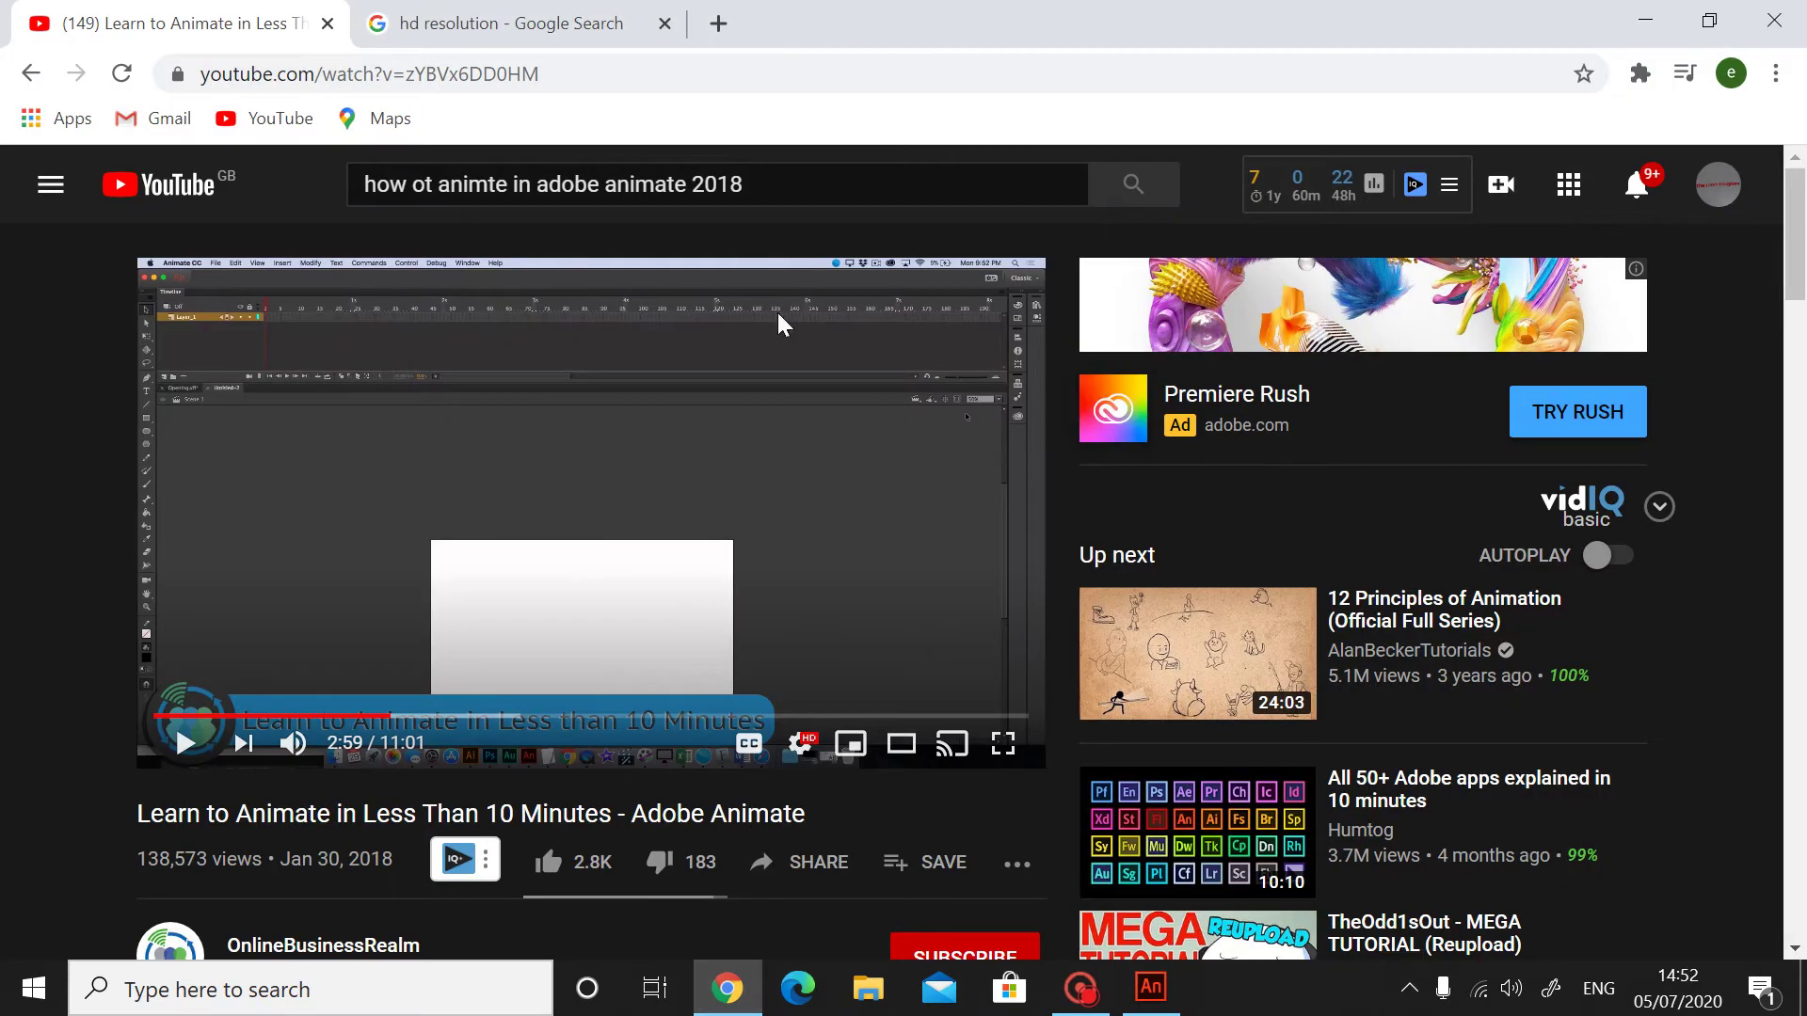
{"action": "left_click", "coordinate": [411, 18]}
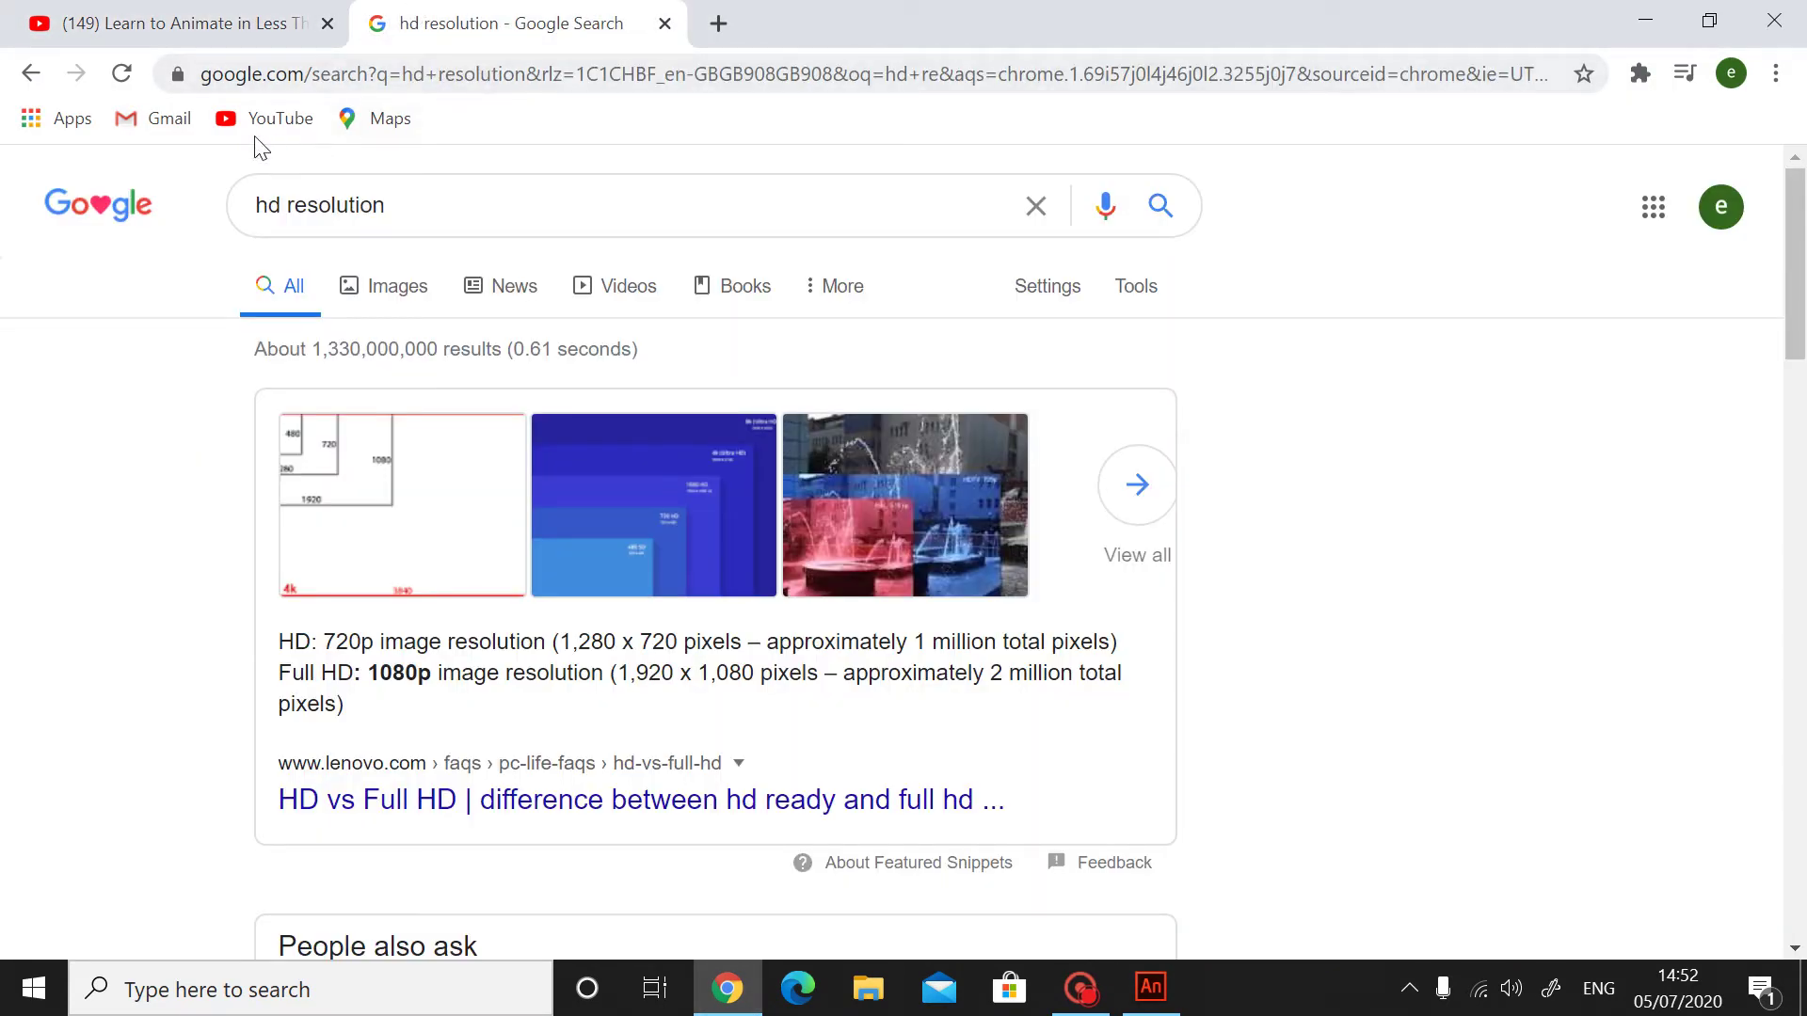
{"action": "left_click", "coordinate": [275, 117]}
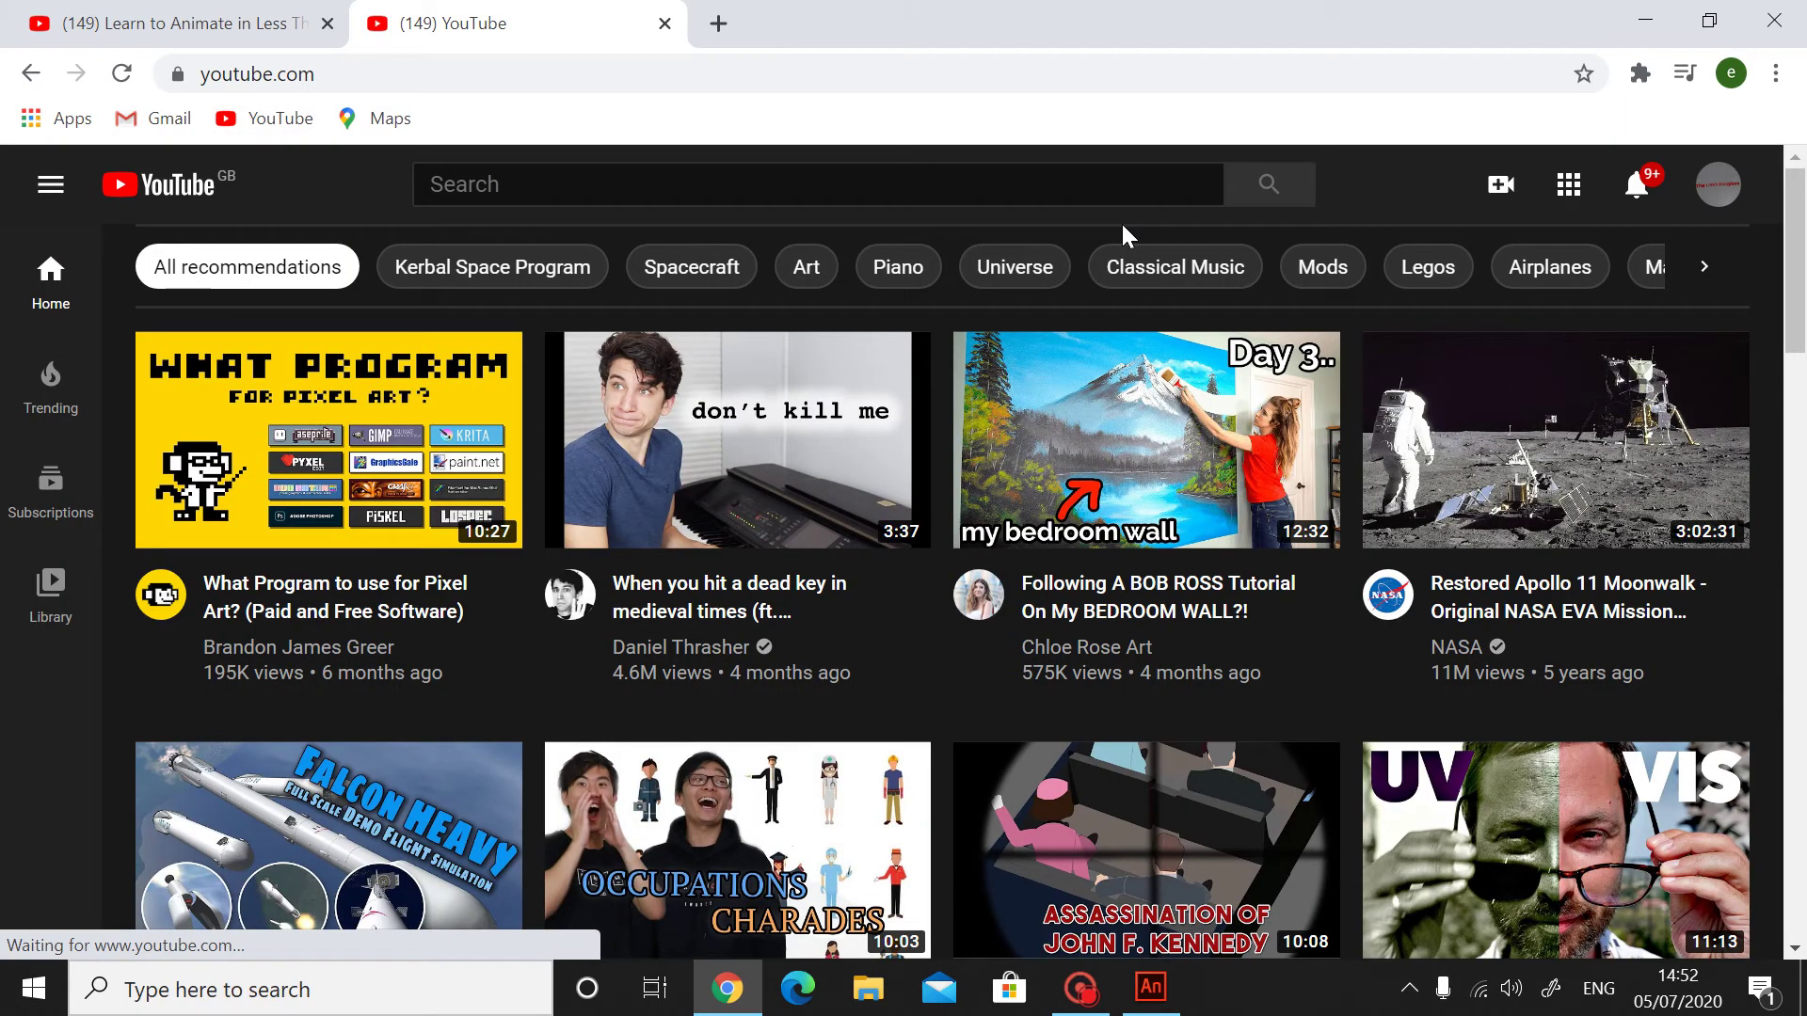
{"action": "left_click", "coordinate": [1082, 193]}
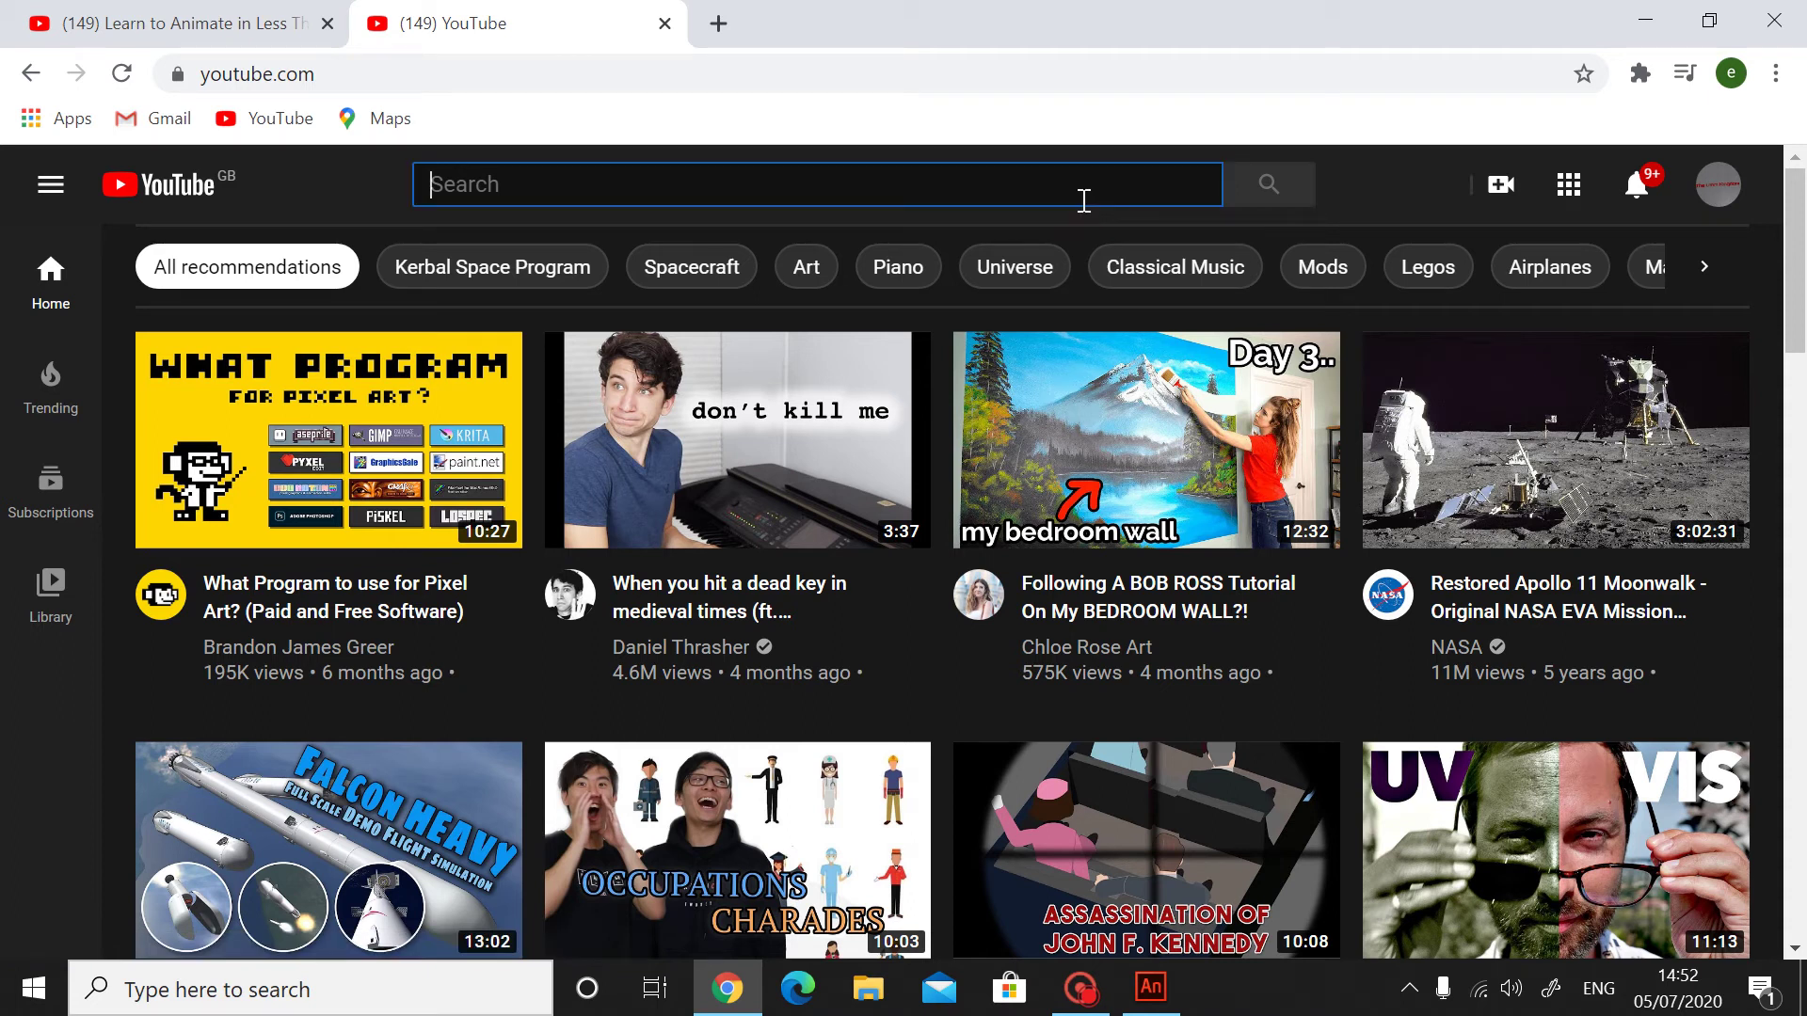
{"action": "type", "text": "ala"}
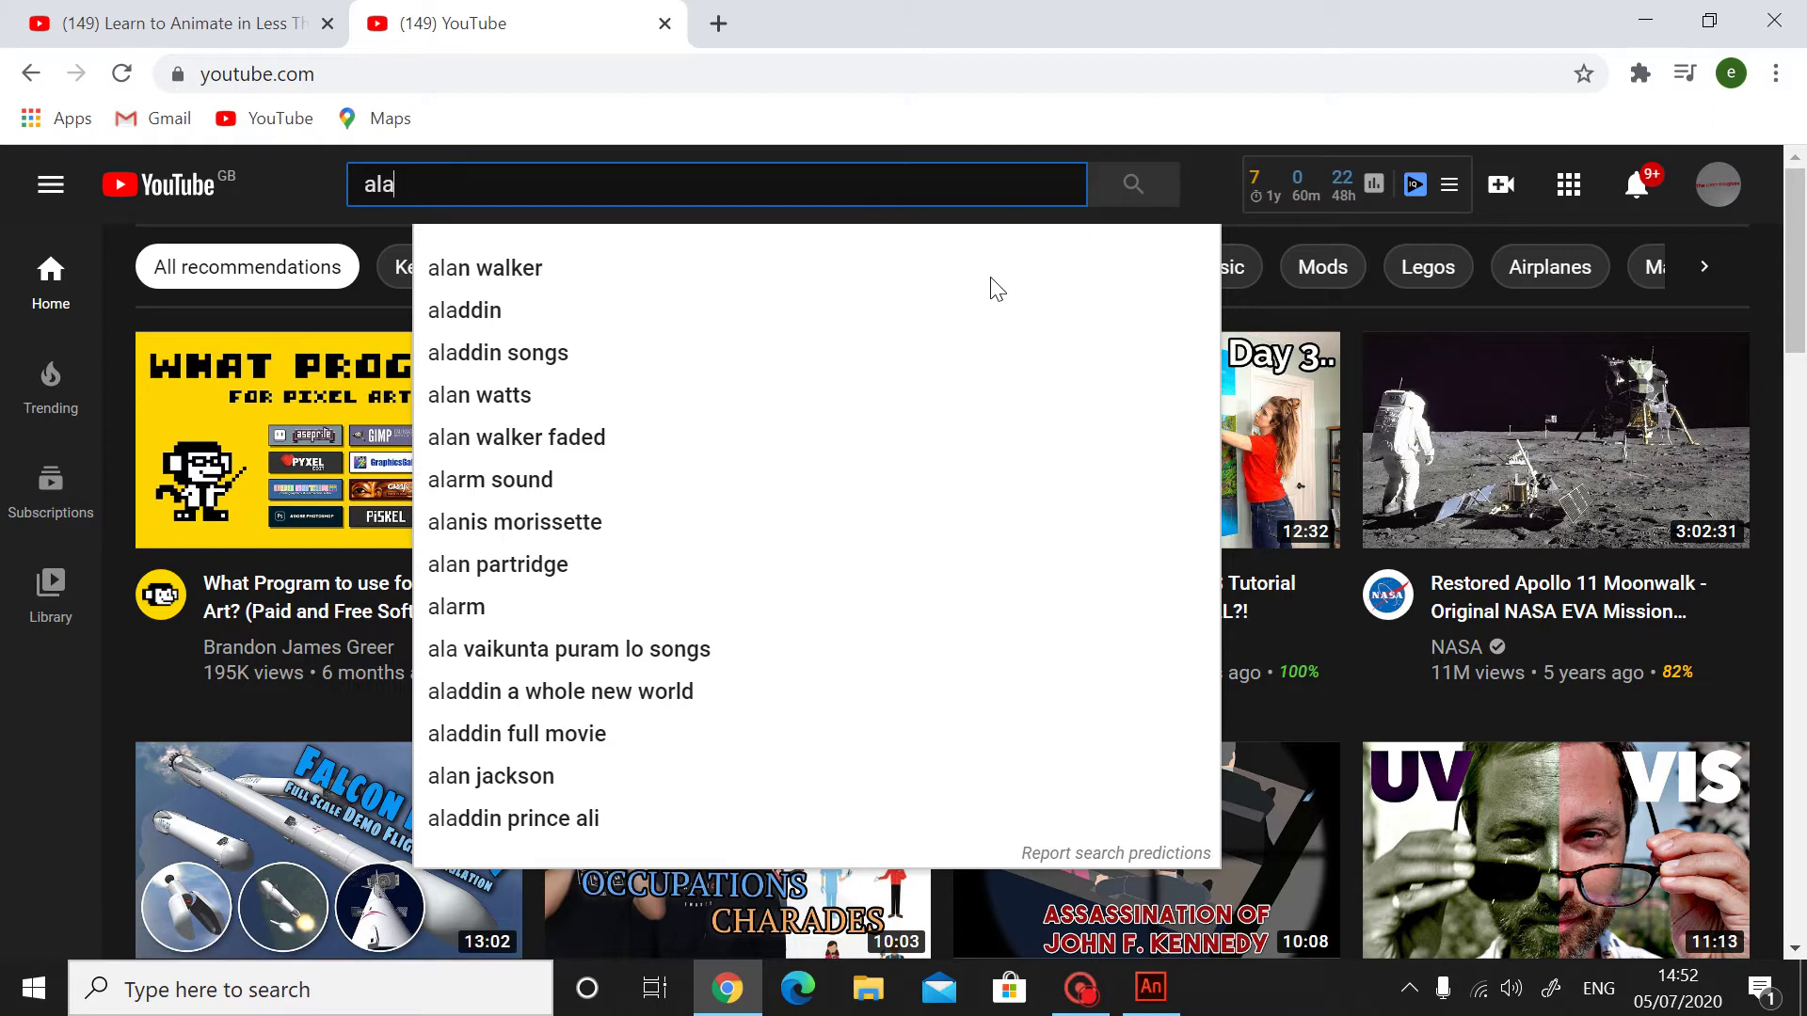
{"action": "type", "text": "n becker"}
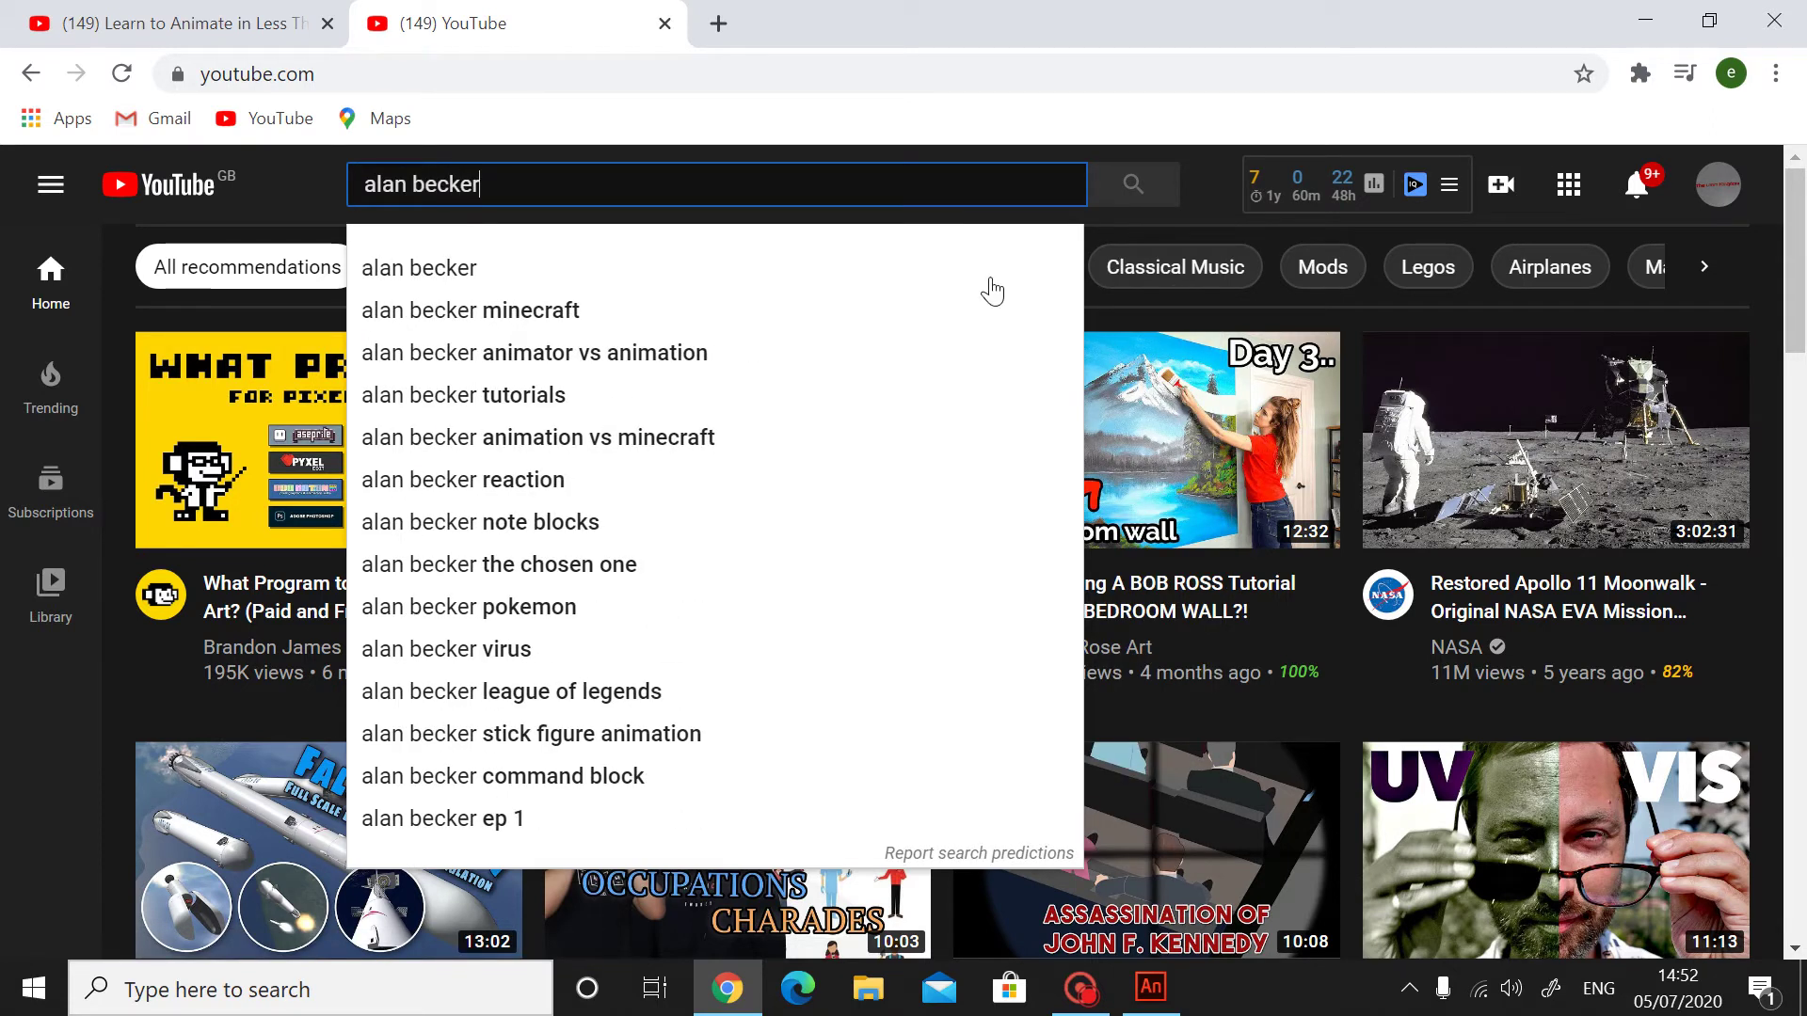
{"action": "key", "text": "Return"}
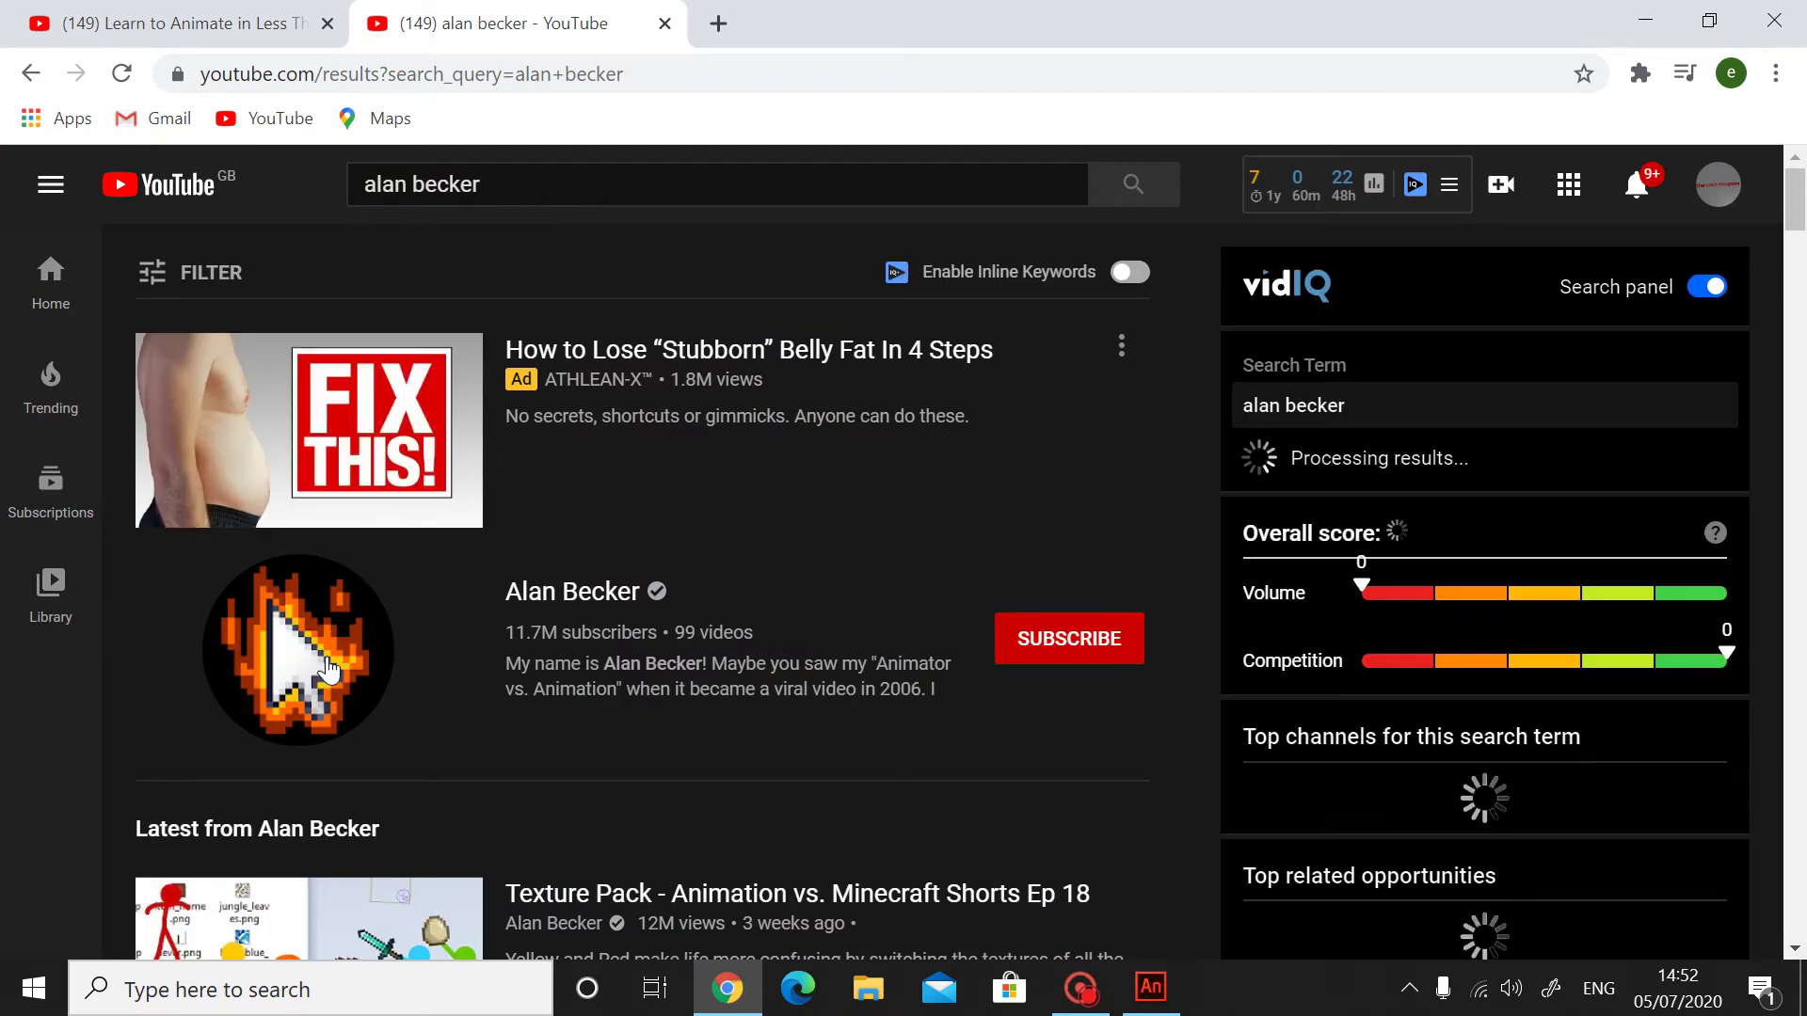
{"action": "scroll", "coordinate": [432, 721], "scroll_direction": "down", "scroll_amount": 3}
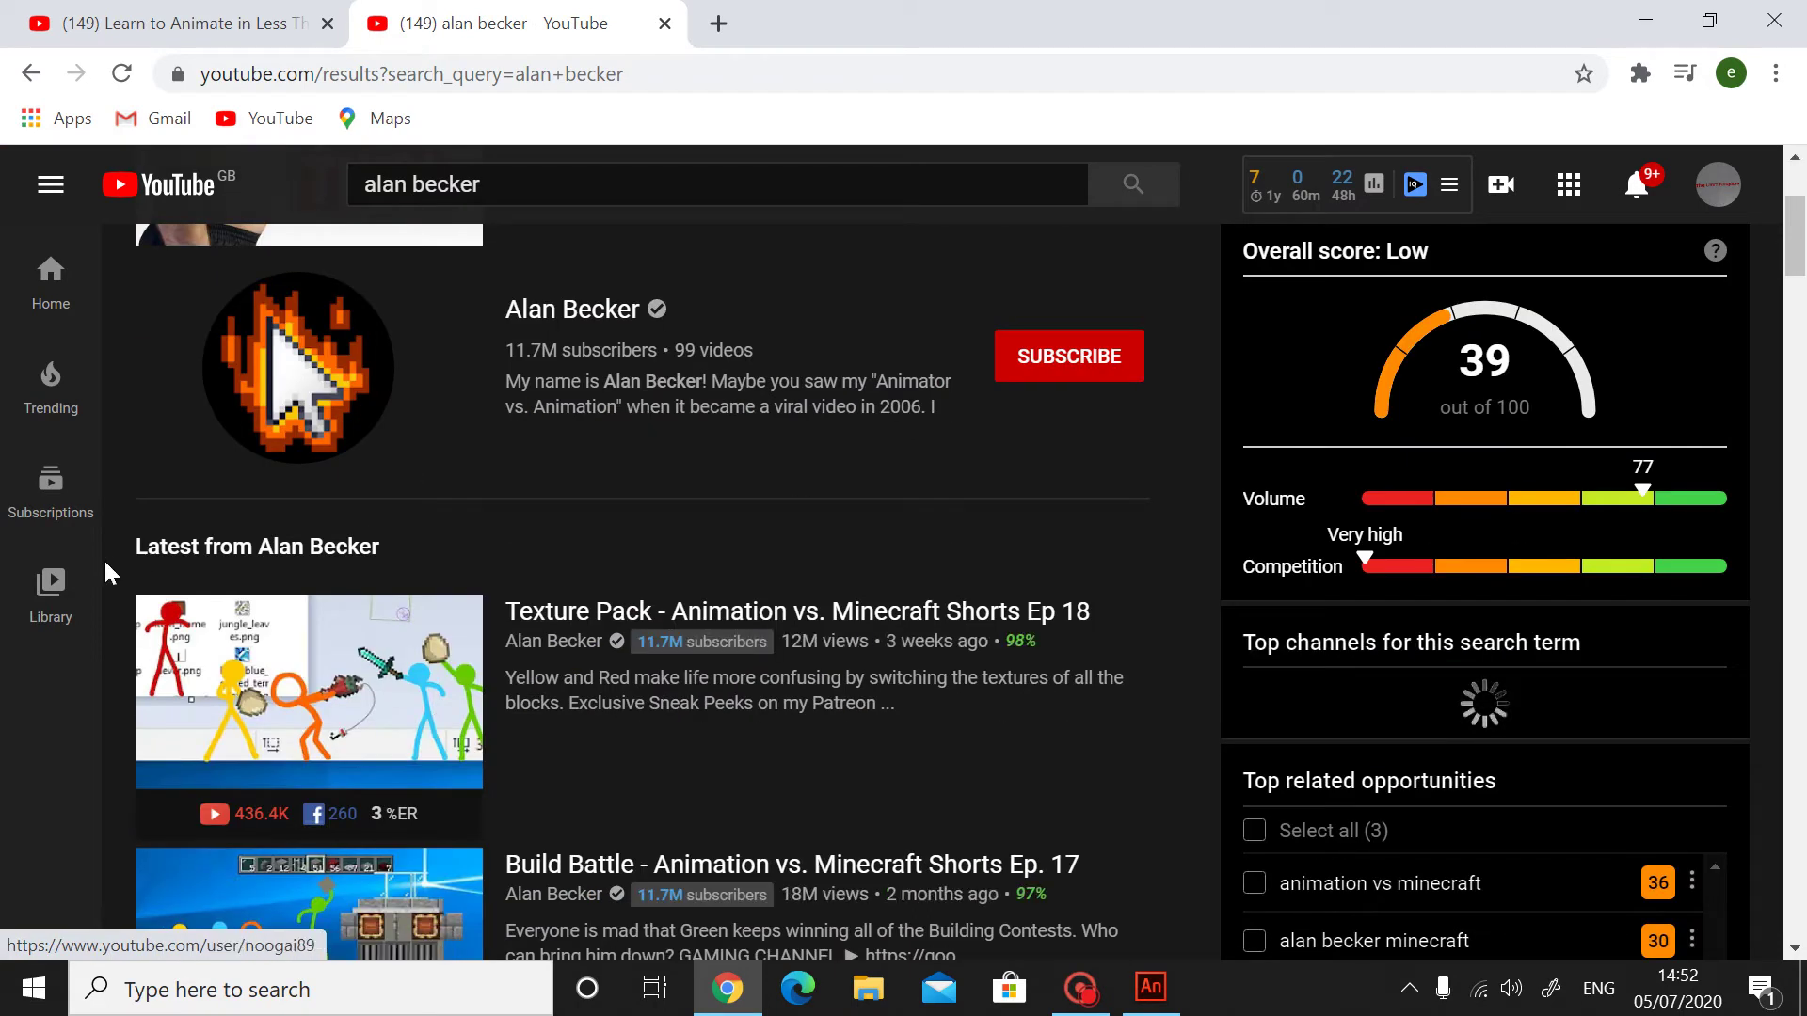
{"action": "left_click", "coordinate": [1171, 1006]}
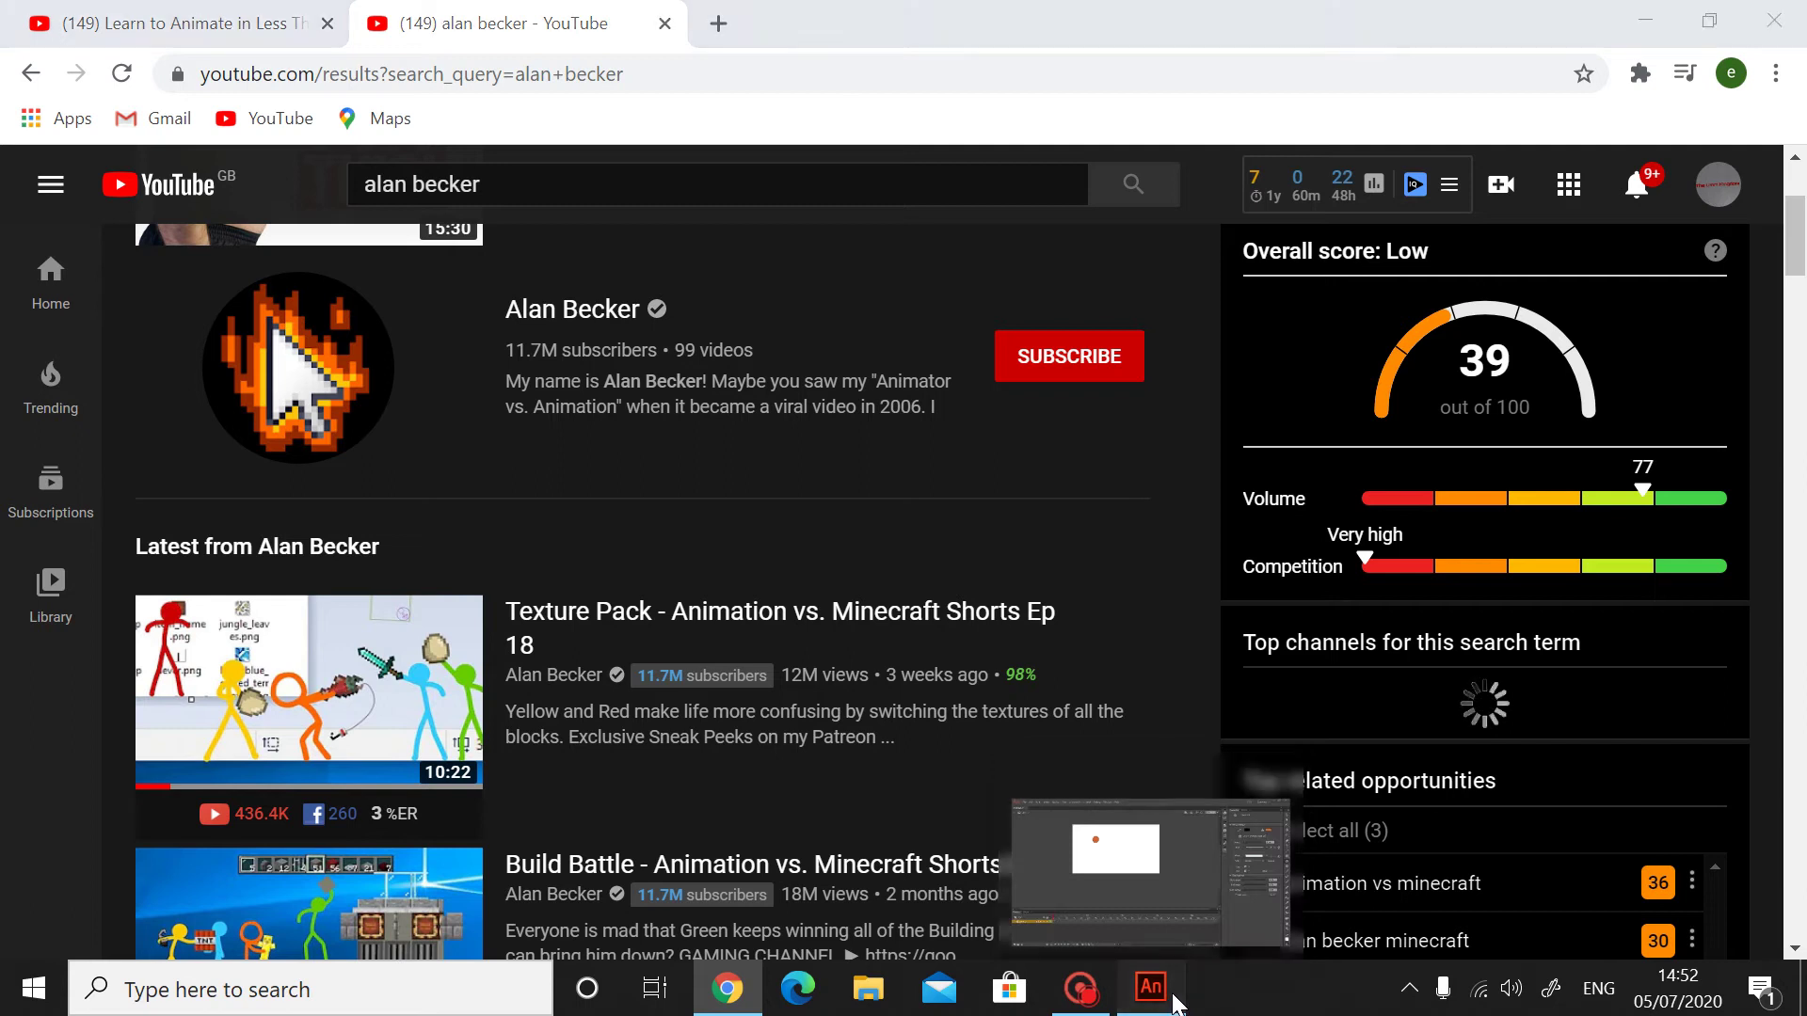
{"action": "scroll", "coordinate": [625, 318], "scroll_direction": "up", "scroll_amount": 5}
{"action": "scroll", "coordinate": [625, 318], "scroll_direction": "down", "scroll_amount": 5}
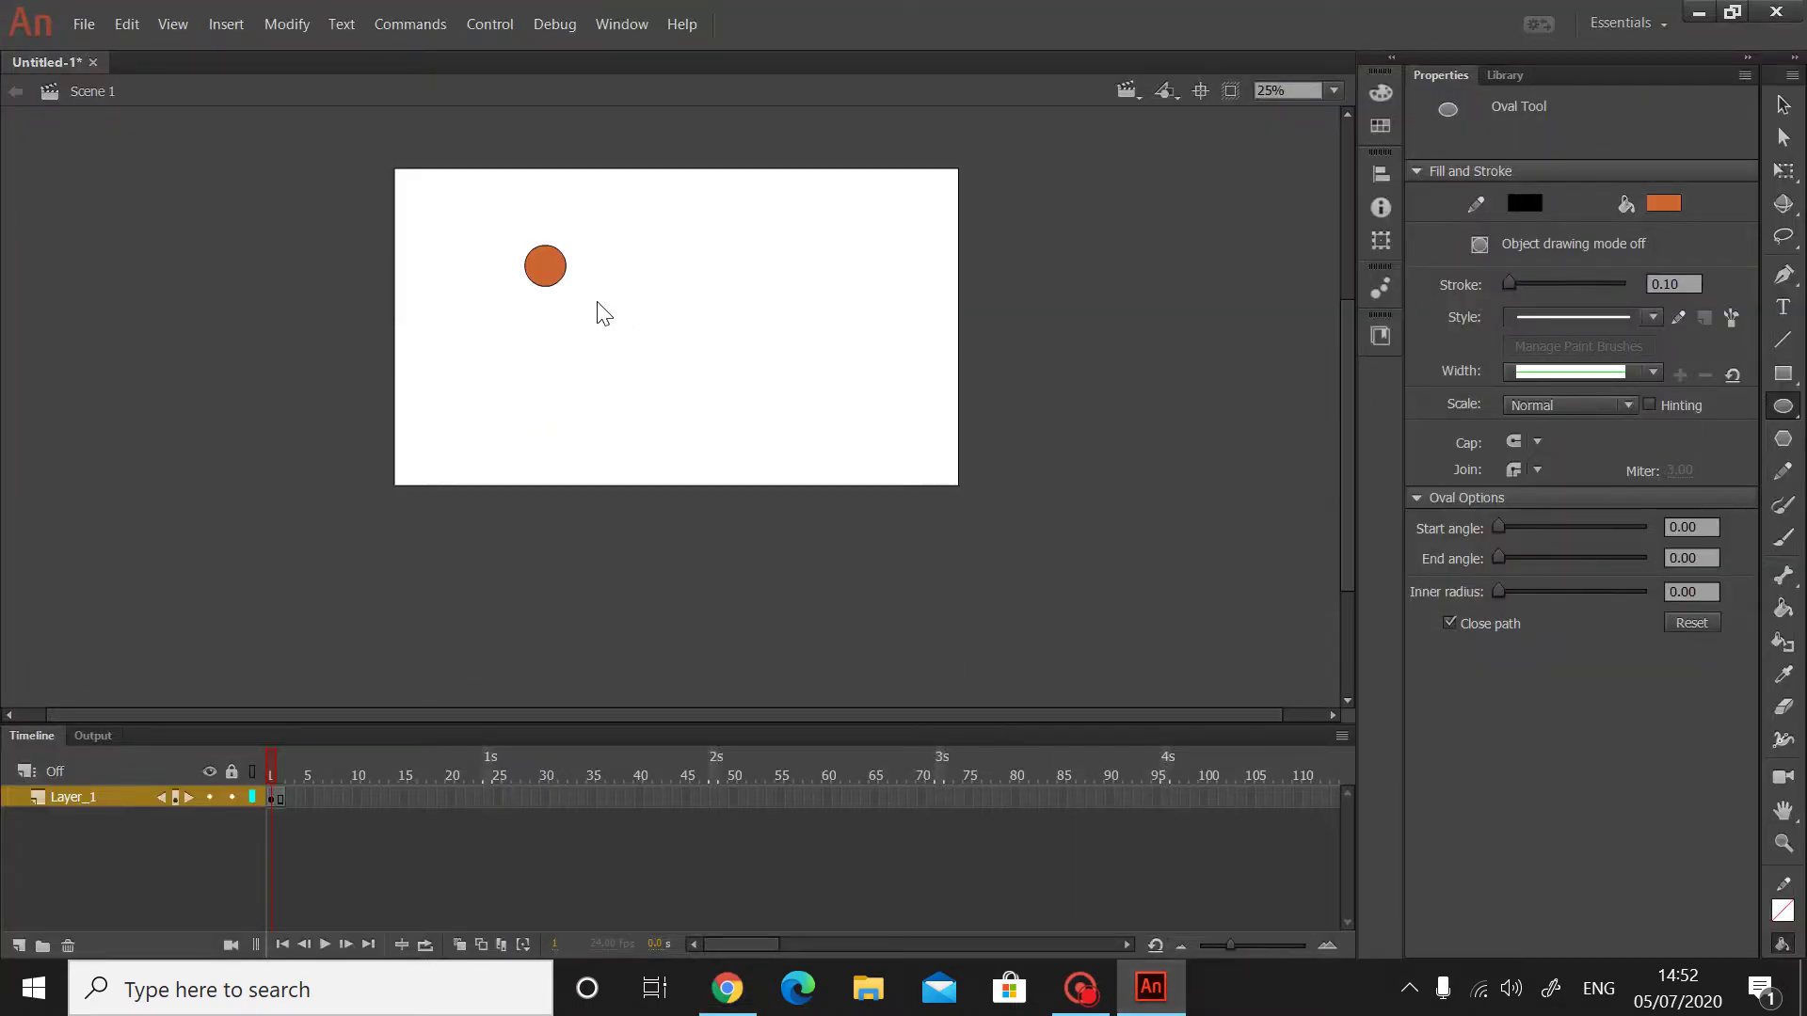
- Undo the orange circle on frame 1 and set the Oval tool's stroke colour to orange-red
{"action": "key", "text": "ctrl+z"}
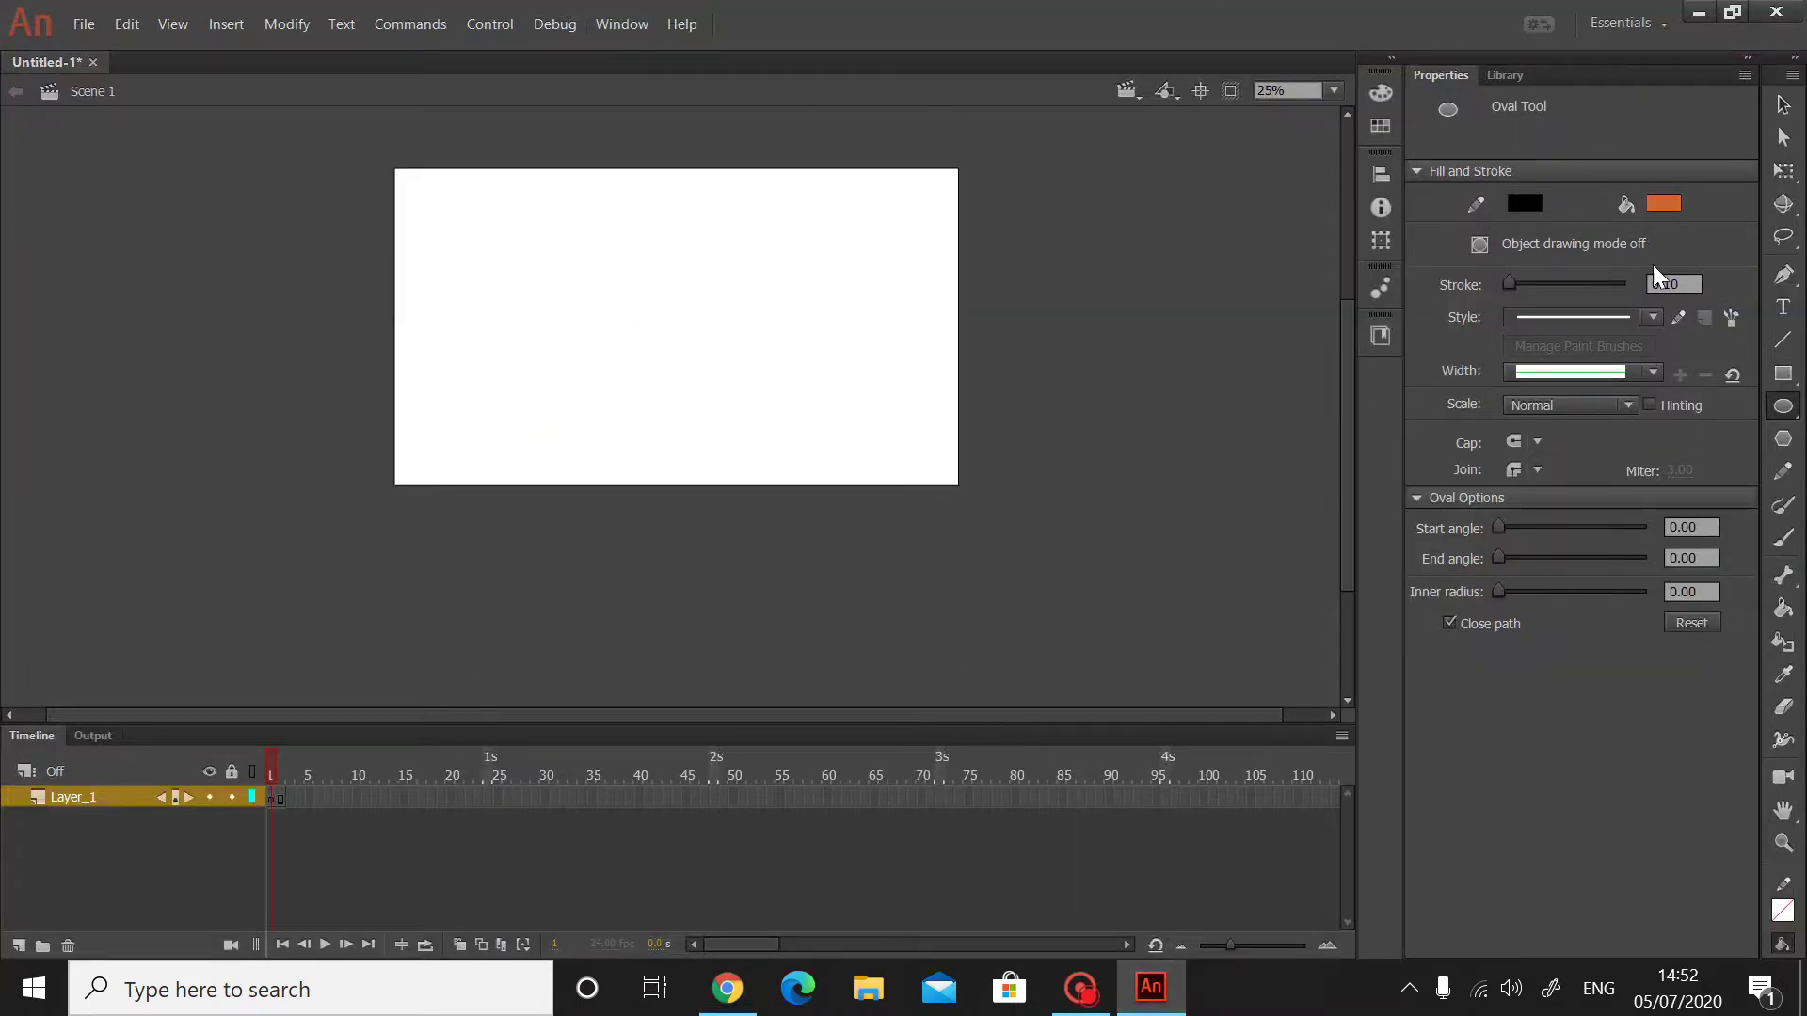
{"action": "left_click", "coordinate": [1513, 206]}
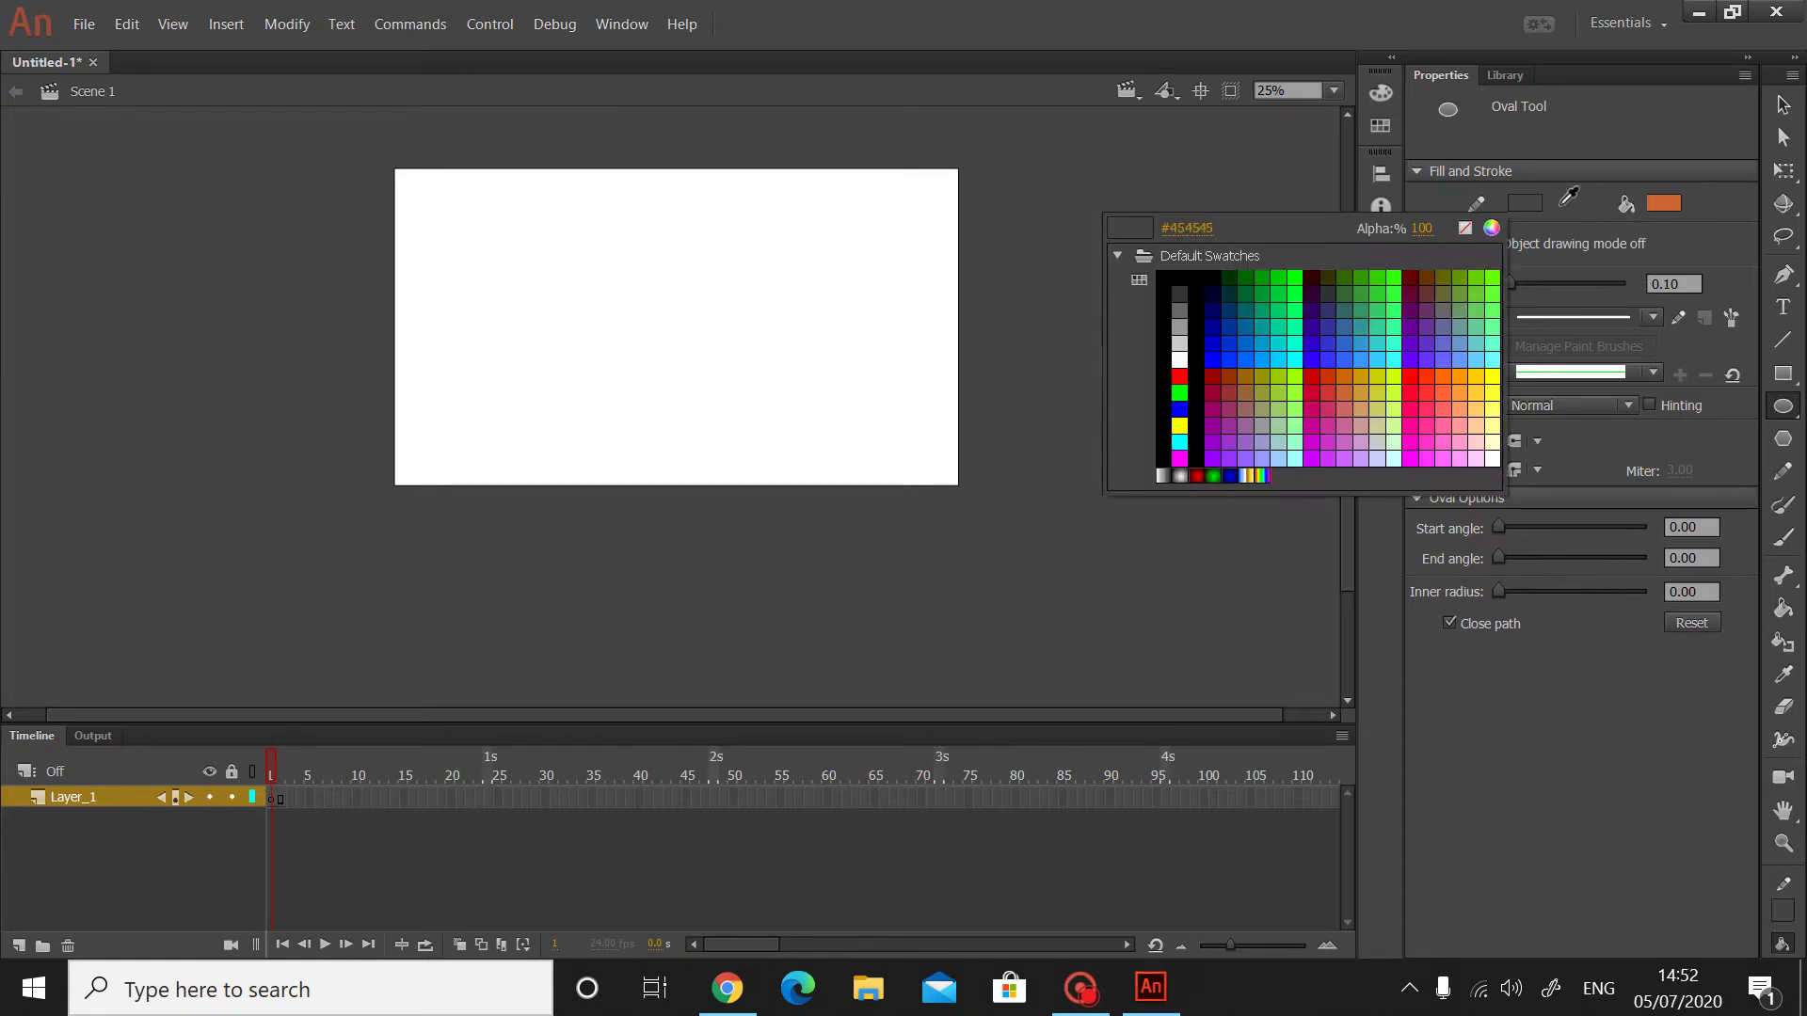
{"action": "left_click", "coordinate": [1328, 380]}
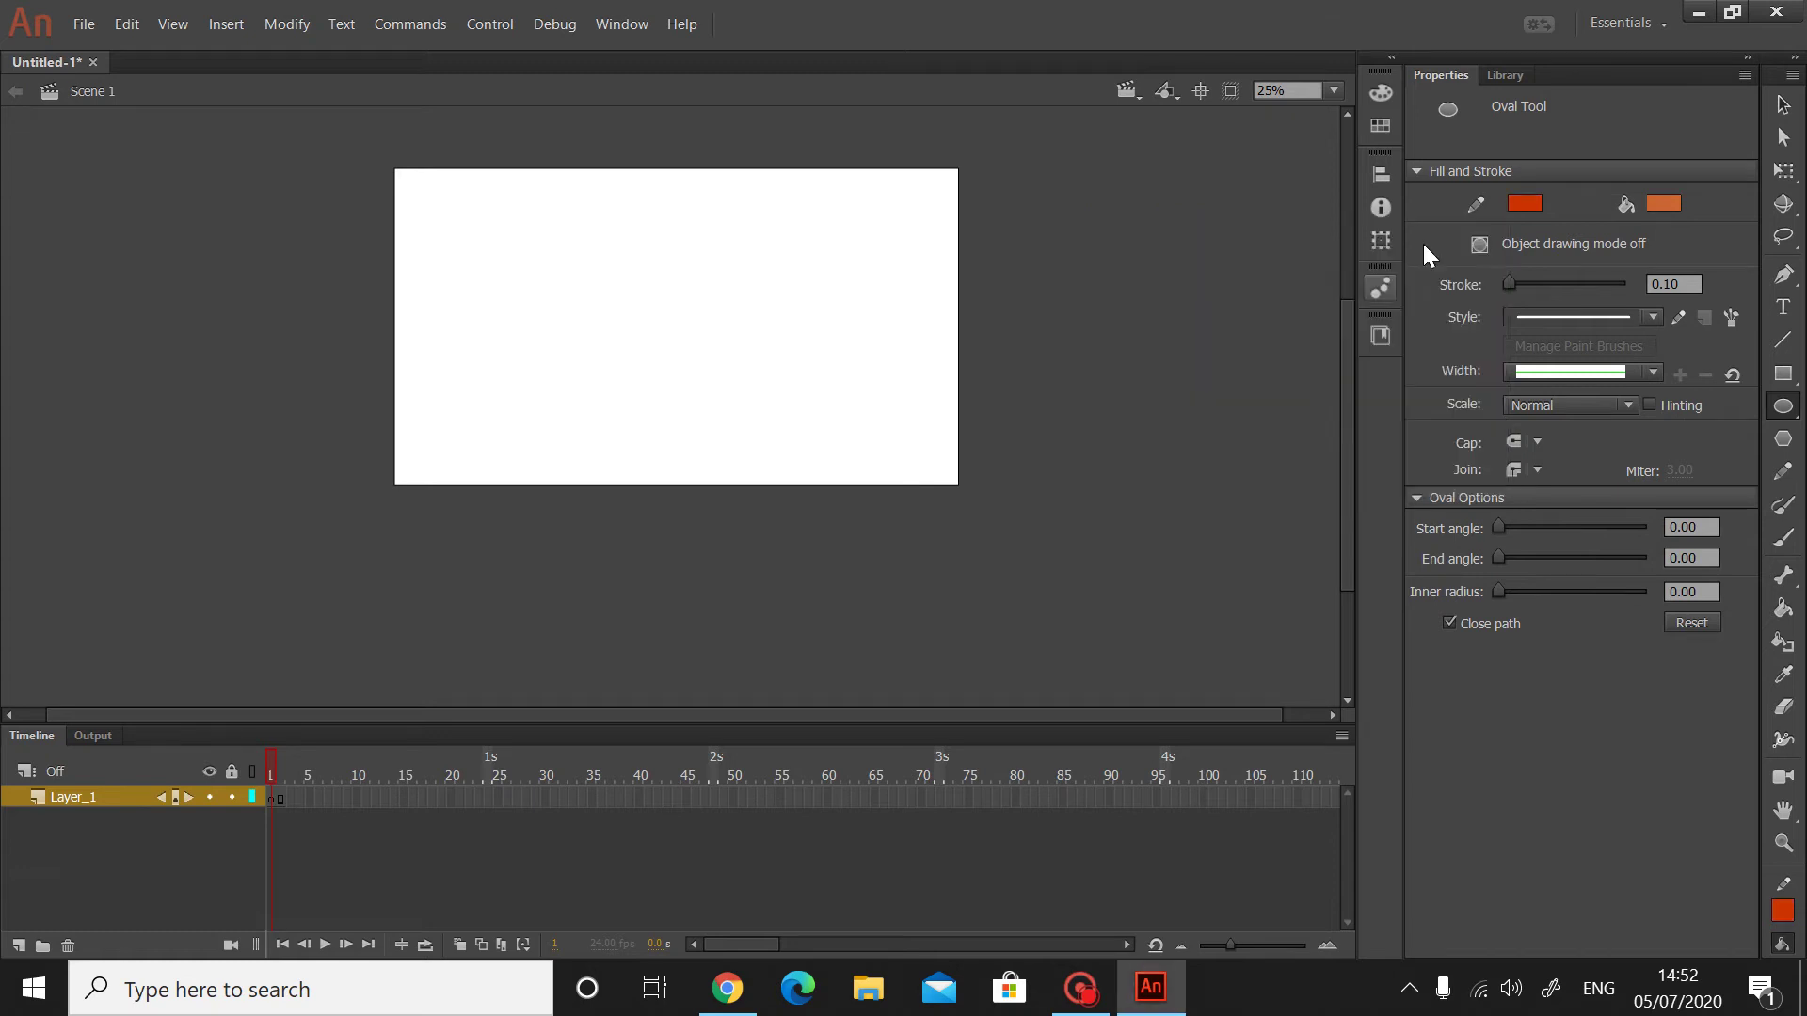
- Set the Oval tool's fill to the white-to-black radial gradient, after trying the linear black-and-white gradient
{"action": "left_click", "coordinate": [1659, 204]}
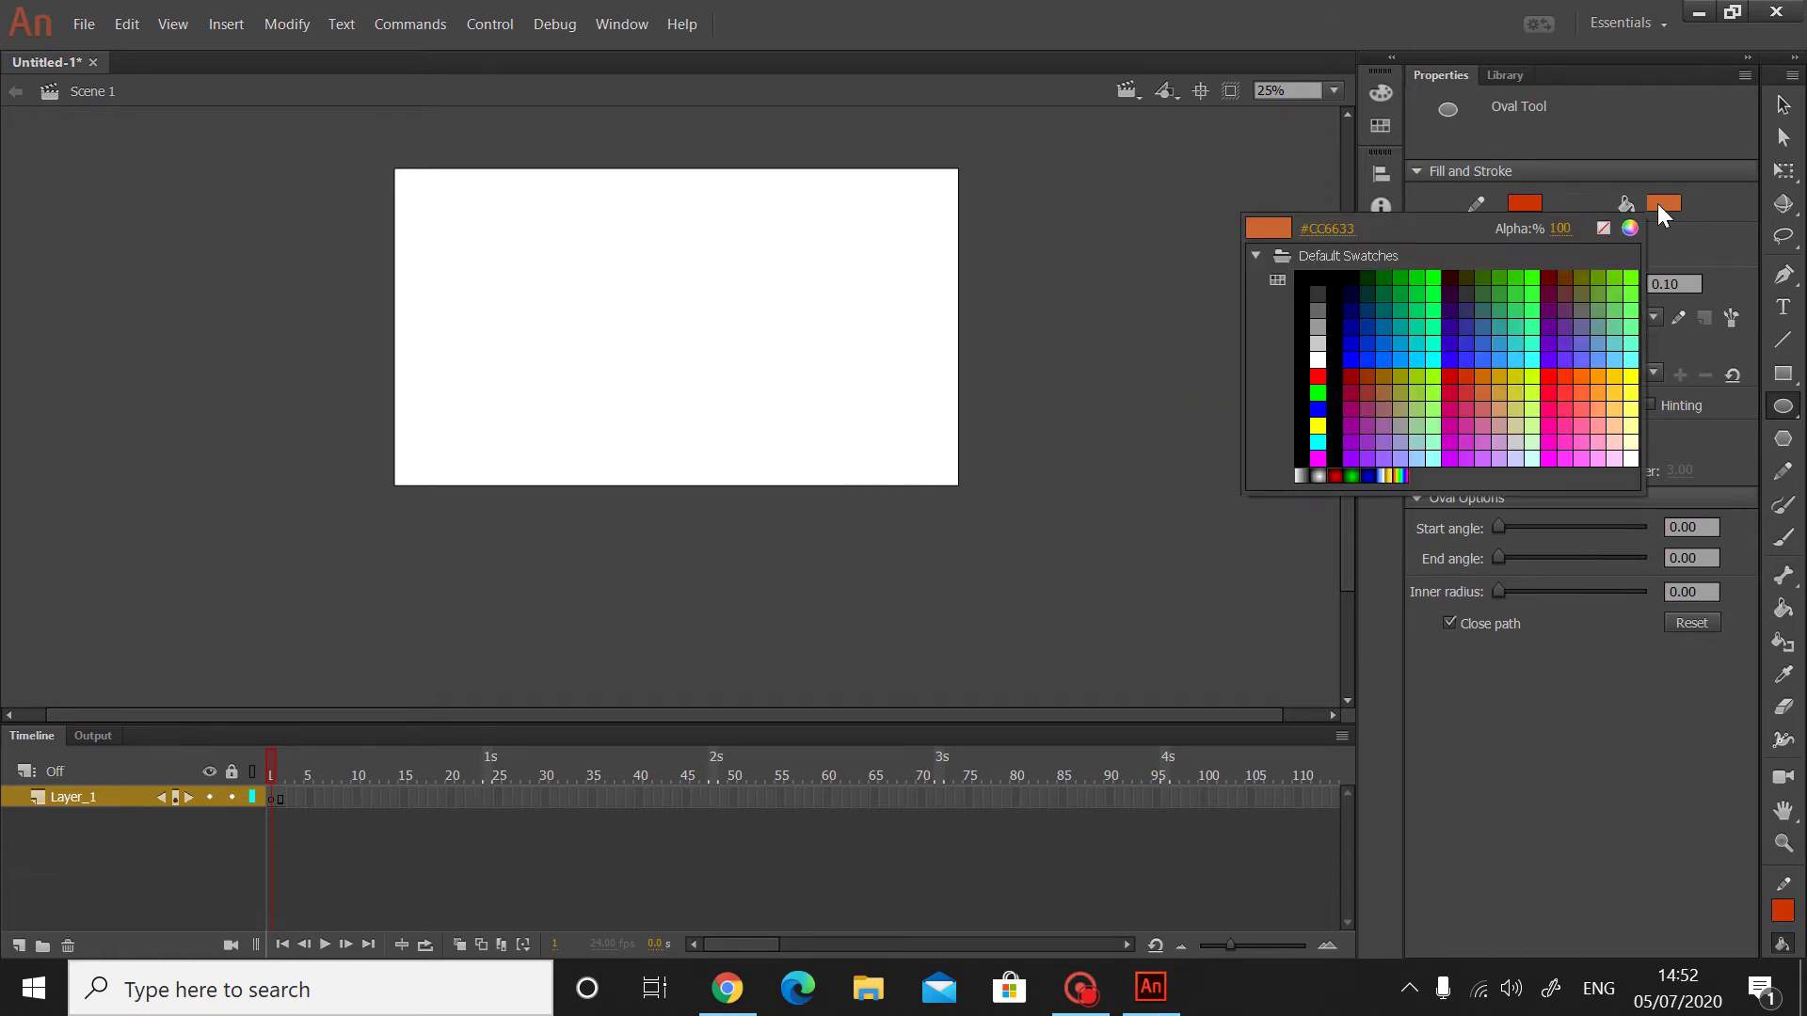
{"action": "left_click", "coordinate": [1305, 472]}
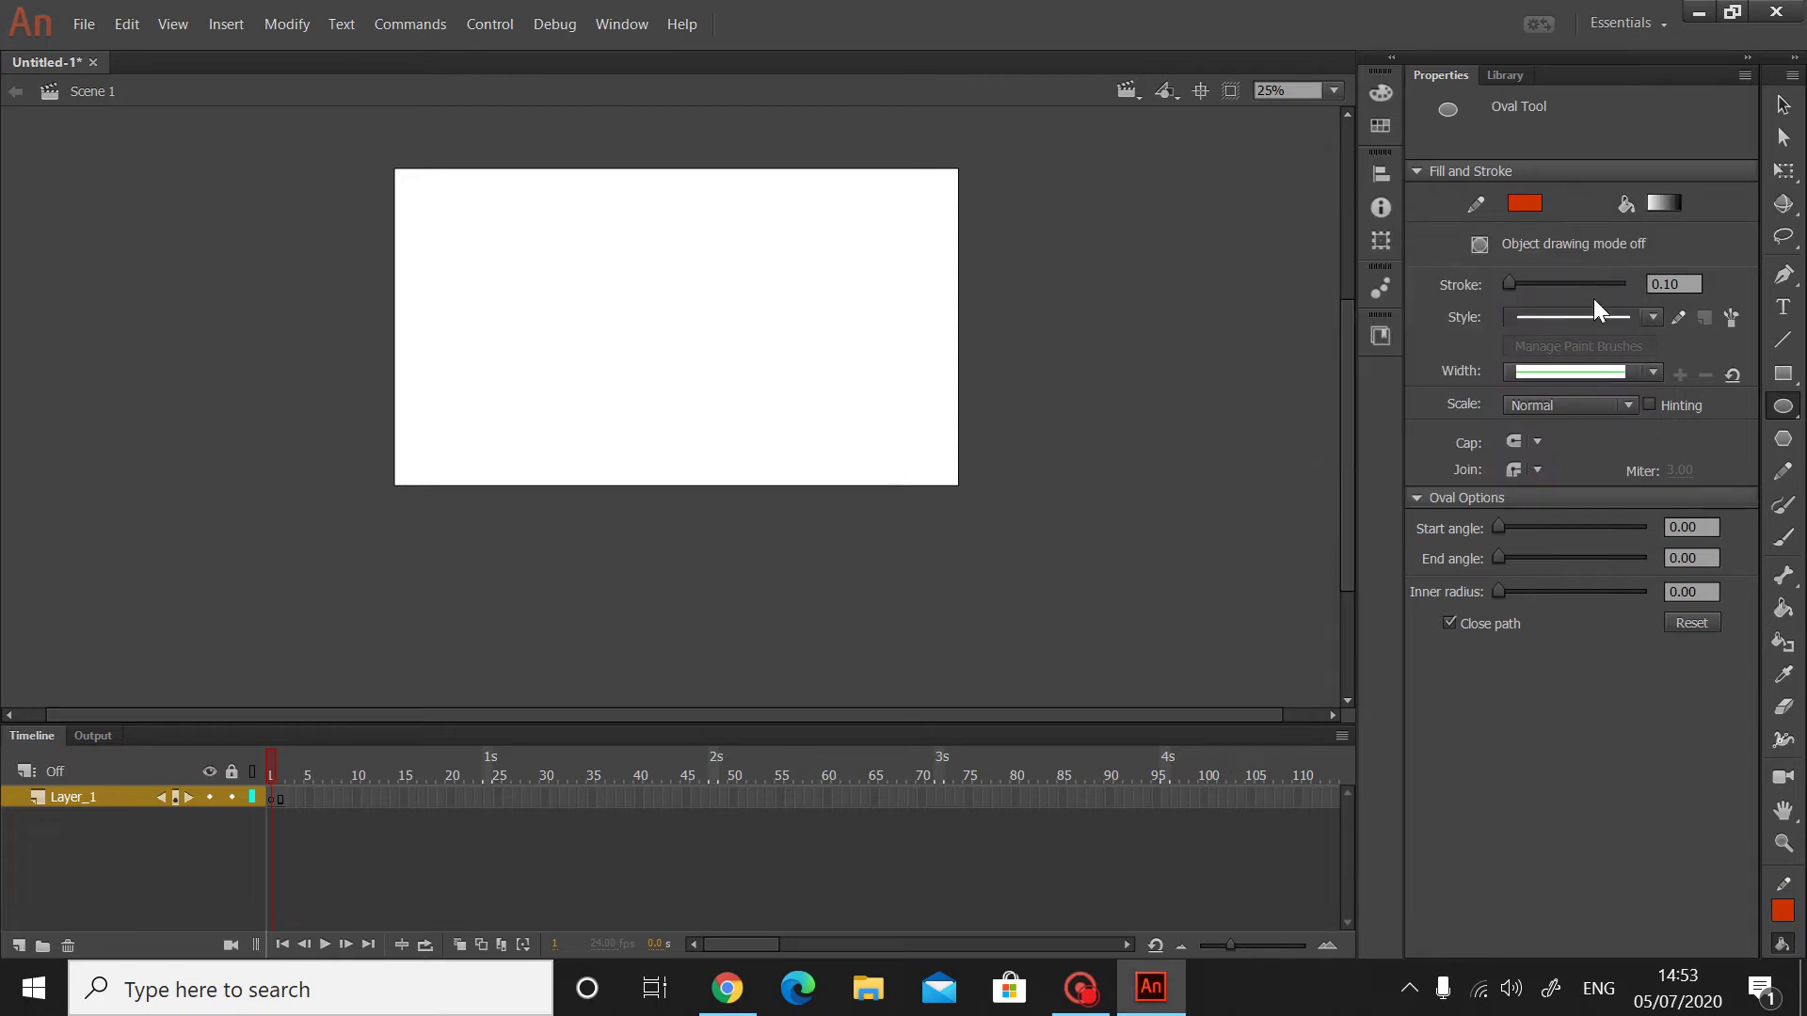
{"action": "left_click", "coordinate": [1662, 206]}
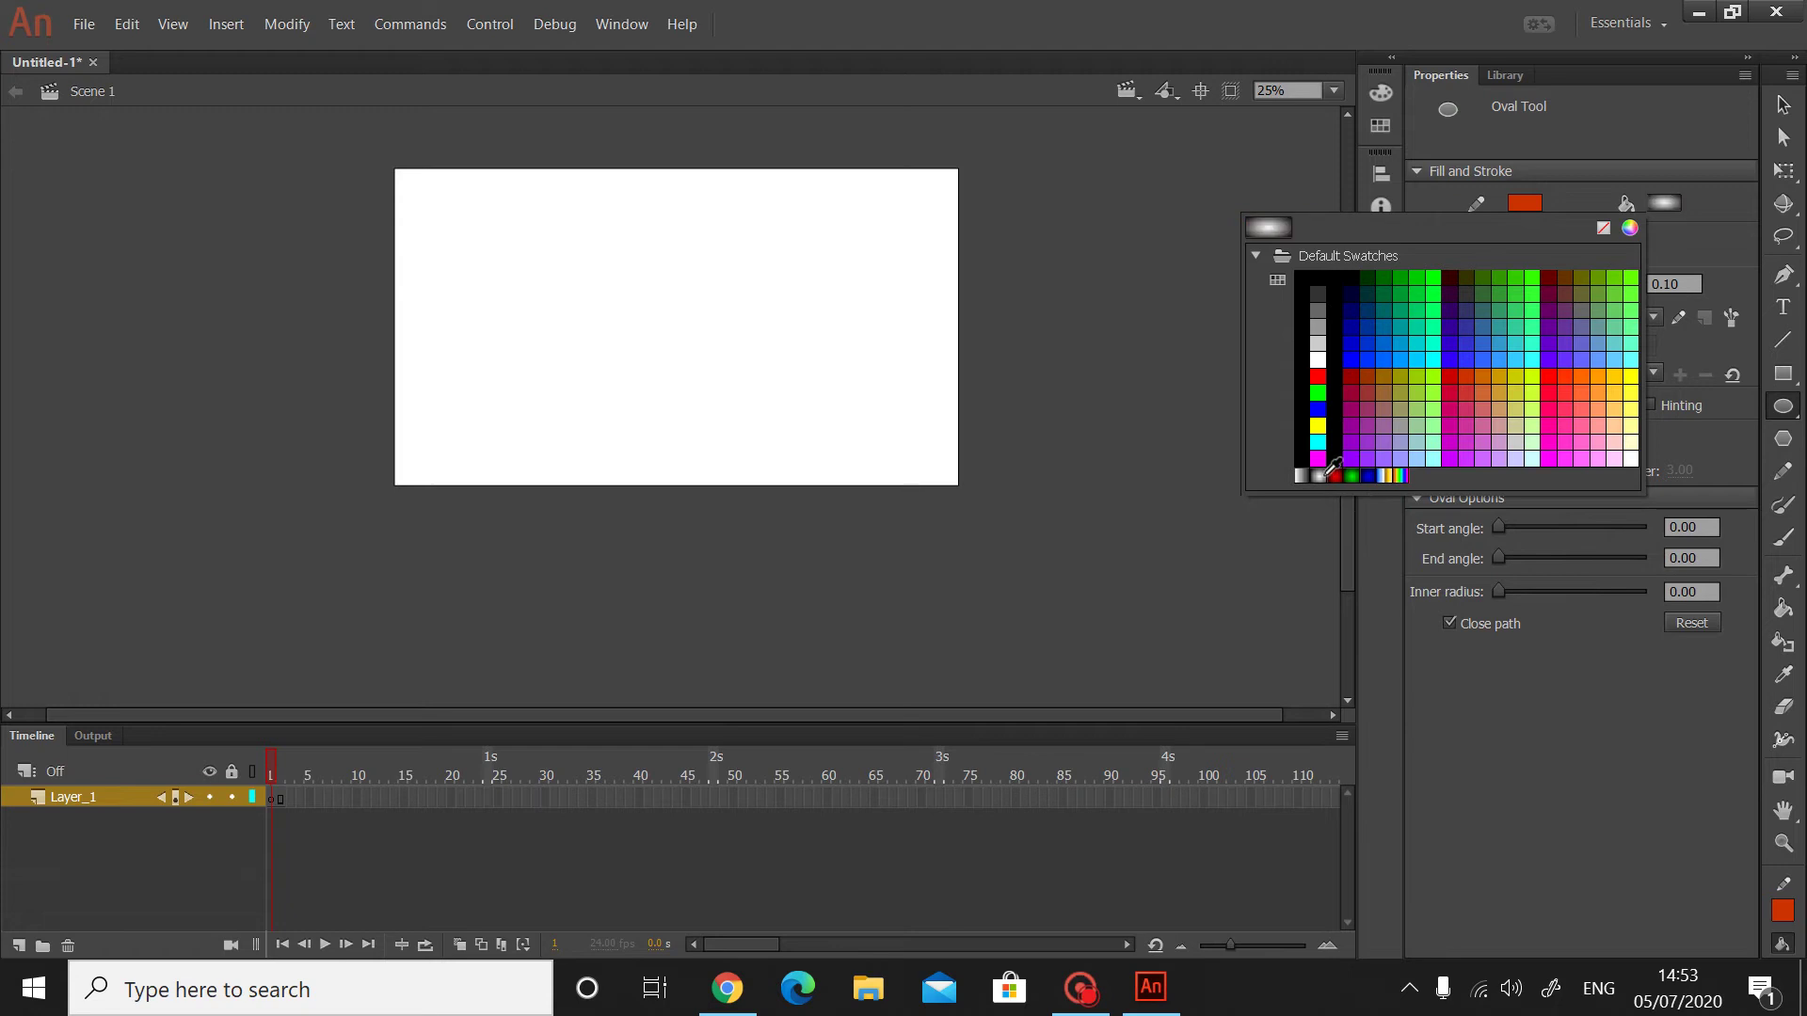
{"action": "left_click", "coordinate": [1325, 472]}
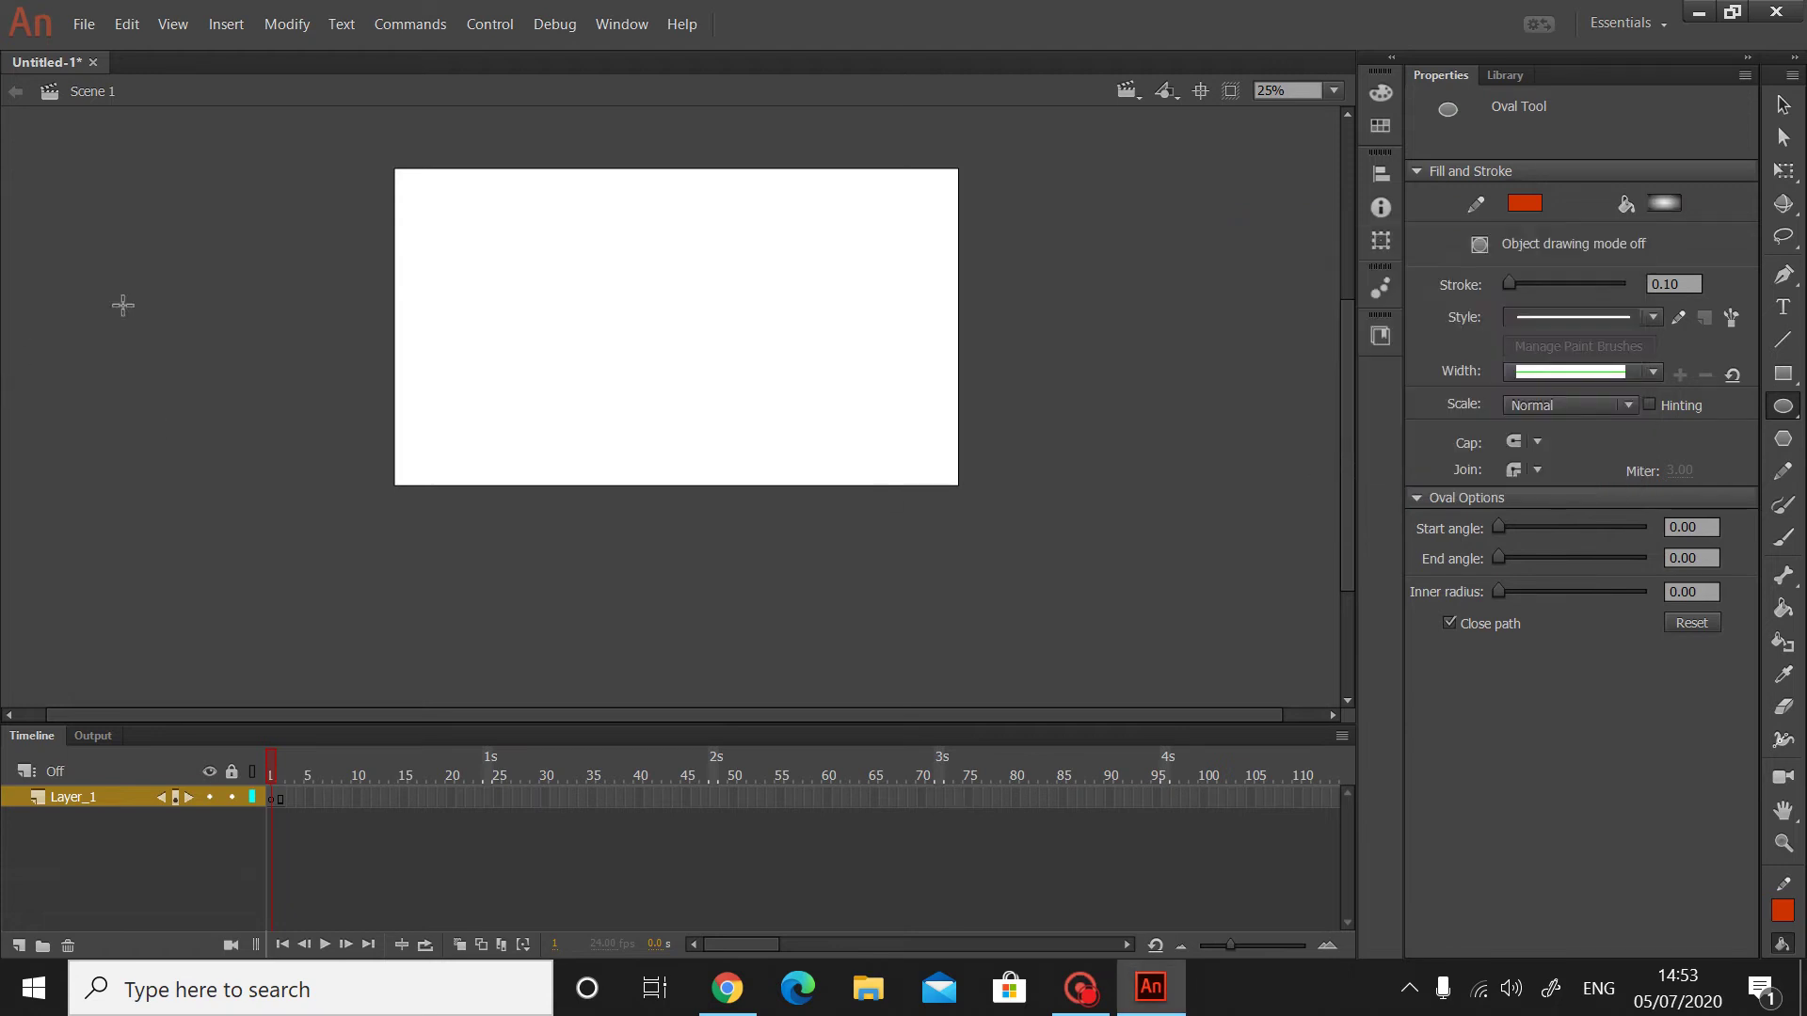
- Try gradient-filled circles in the upper-left part of the stage, one with the stroke raised to 84.65, undoing each one
{"action": "left_click_drag", "start_coordinate": [451, 250], "coordinate": [565, 369]}
{"action": "key", "text": "ctrl+z"}
{"action": "left_click_drag", "start_coordinate": [1543, 282], "coordinate": [1560, 283]}
{"action": "left_click_drag", "start_coordinate": [533, 241], "coordinate": [613, 308]}
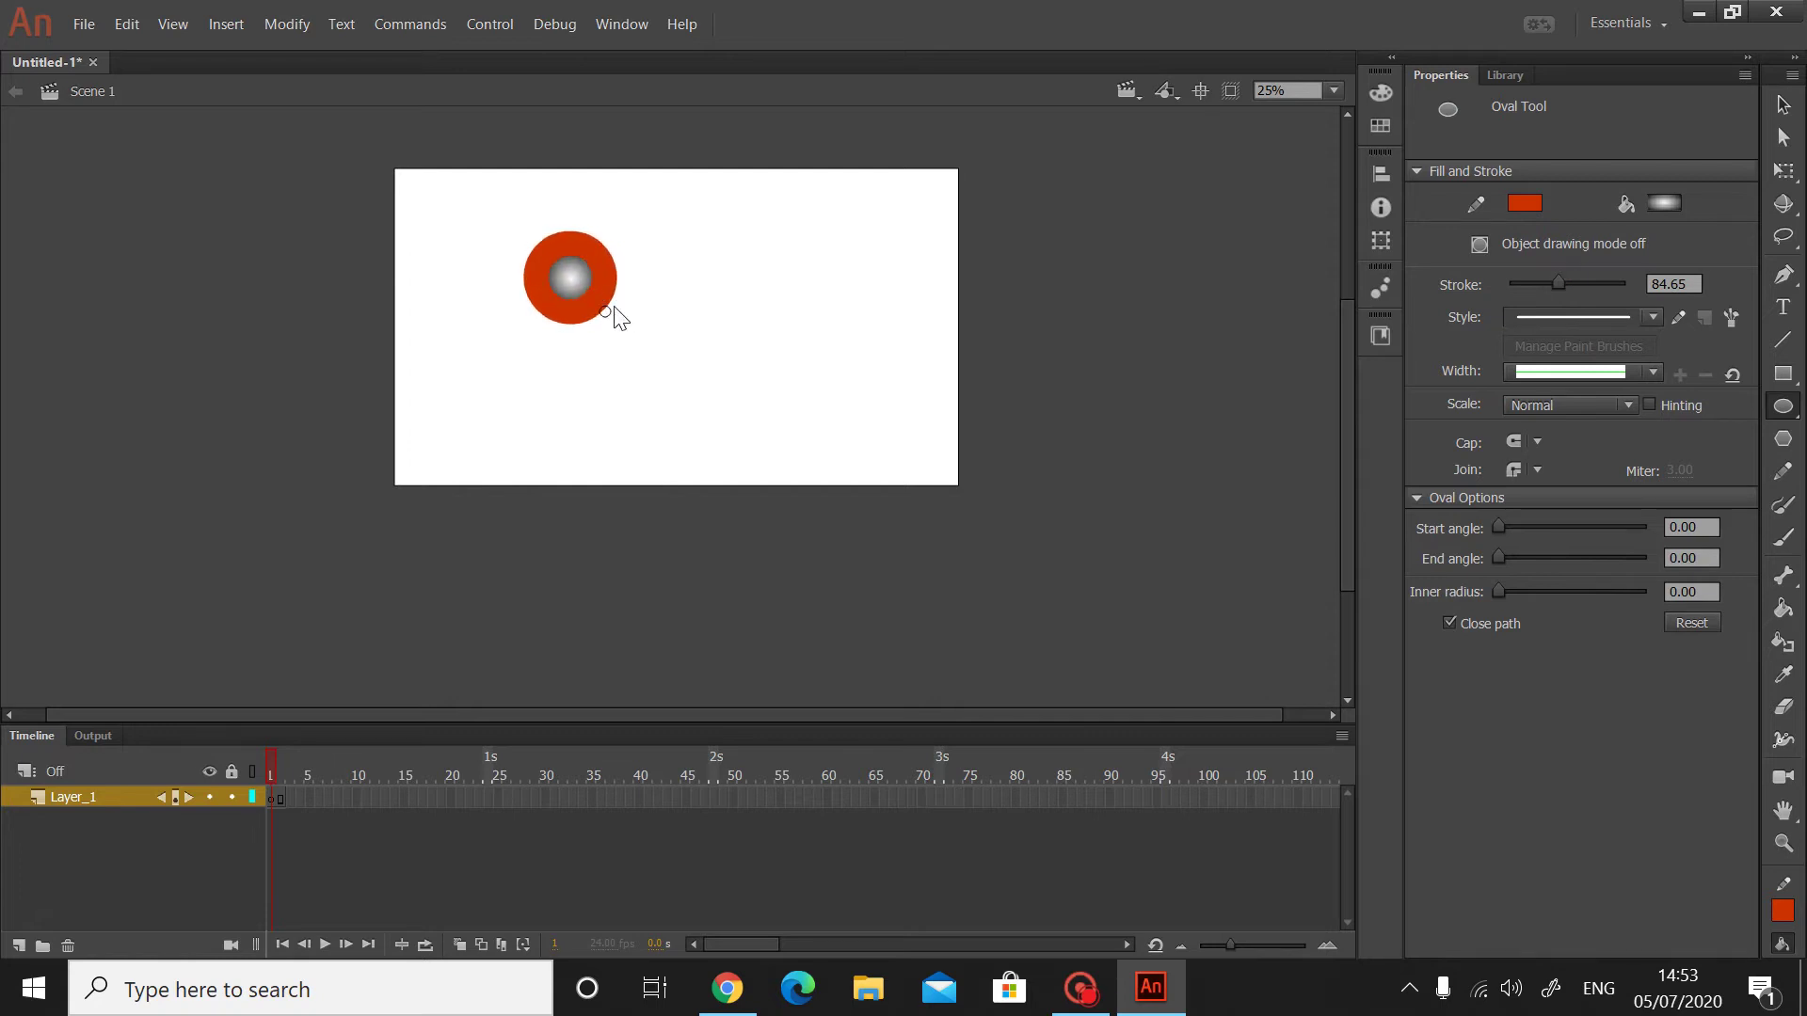
{"action": "key", "text": "ctrl+z"}
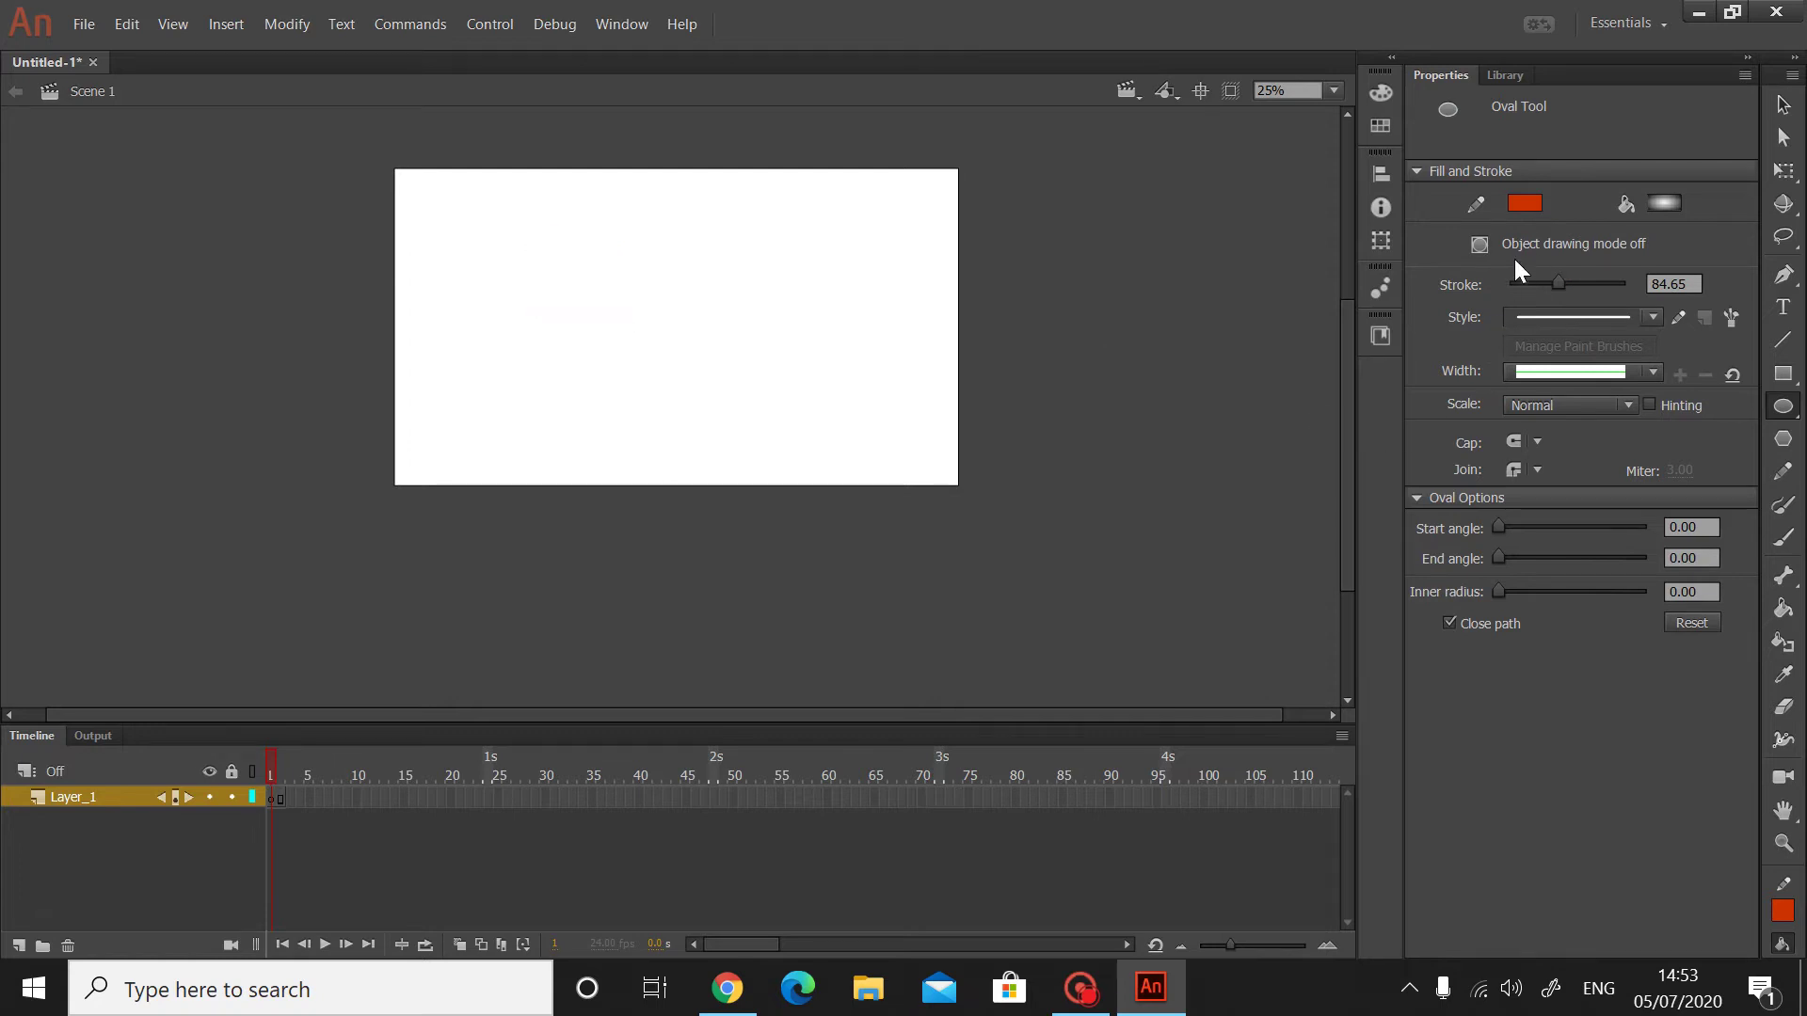
- Set the stroke to 20.05 and draw a small gradient-filled circle with an orange-red outline near the centre of the stage
{"action": "left_click", "coordinate": [1520, 288]}
{"action": "left_click_drag", "start_coordinate": [689, 286], "coordinate": [655, 320]}
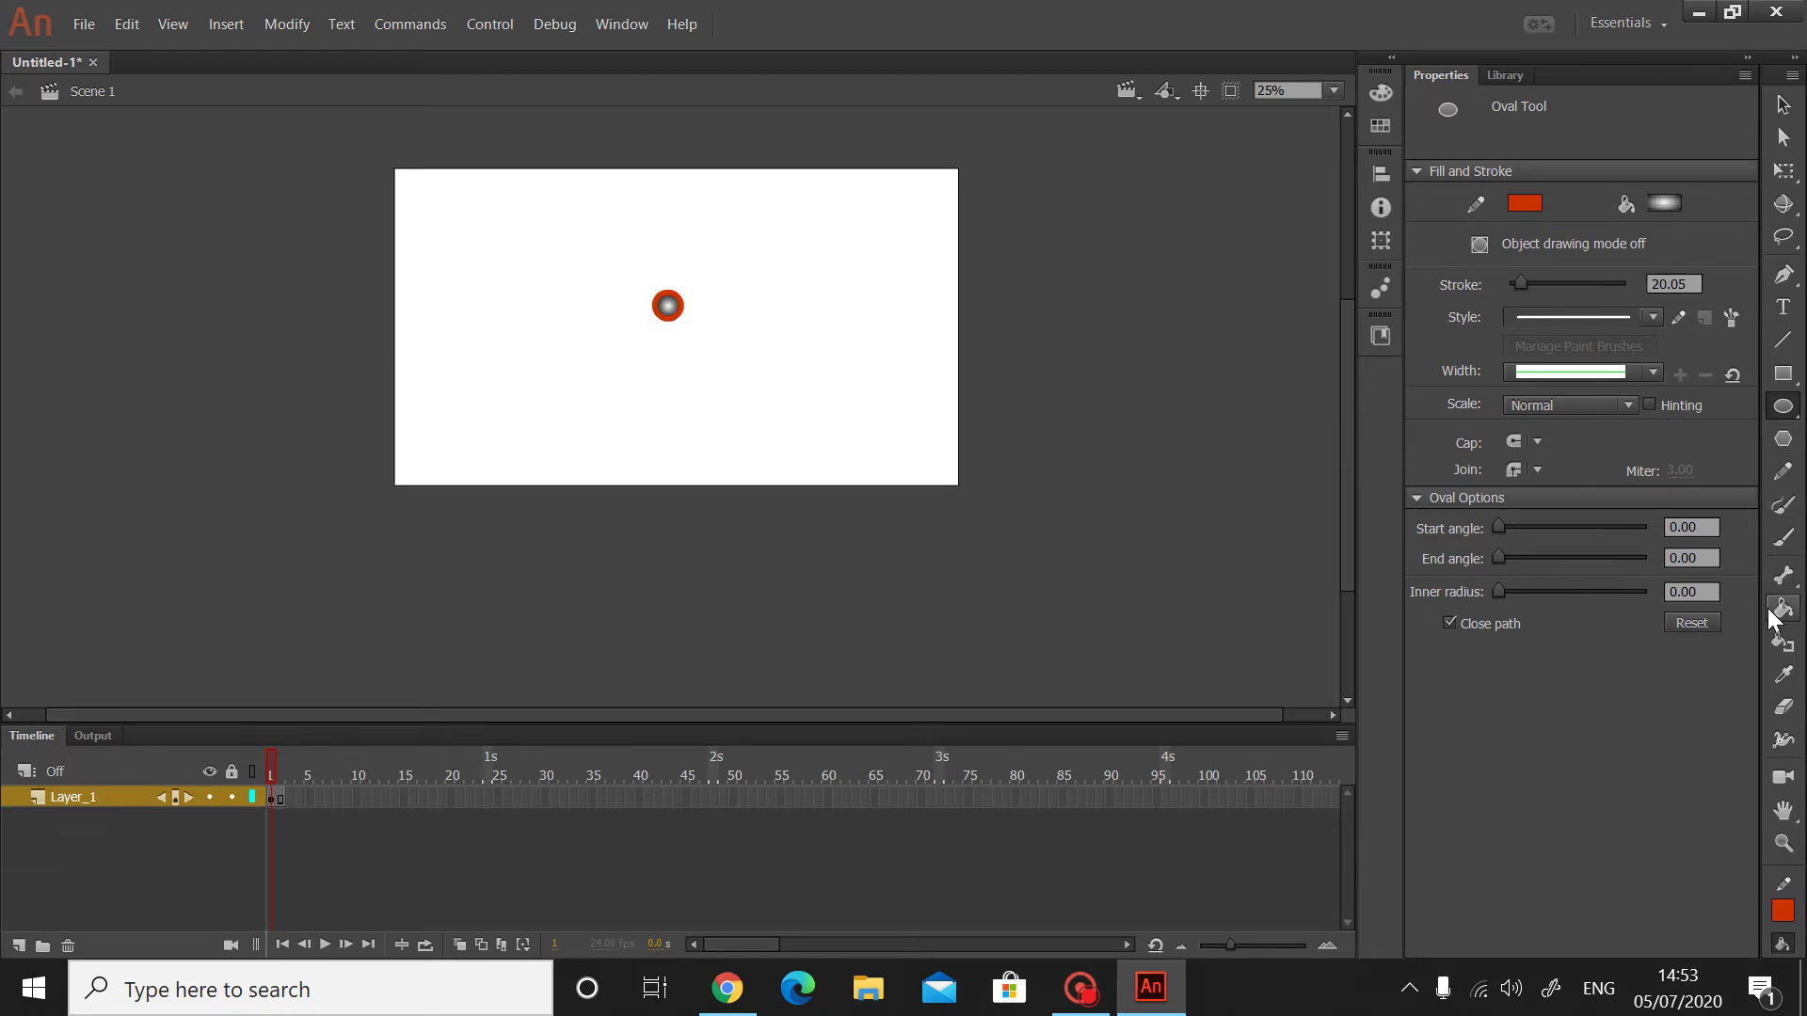
{"action": "left_click", "coordinate": [1783, 840]}
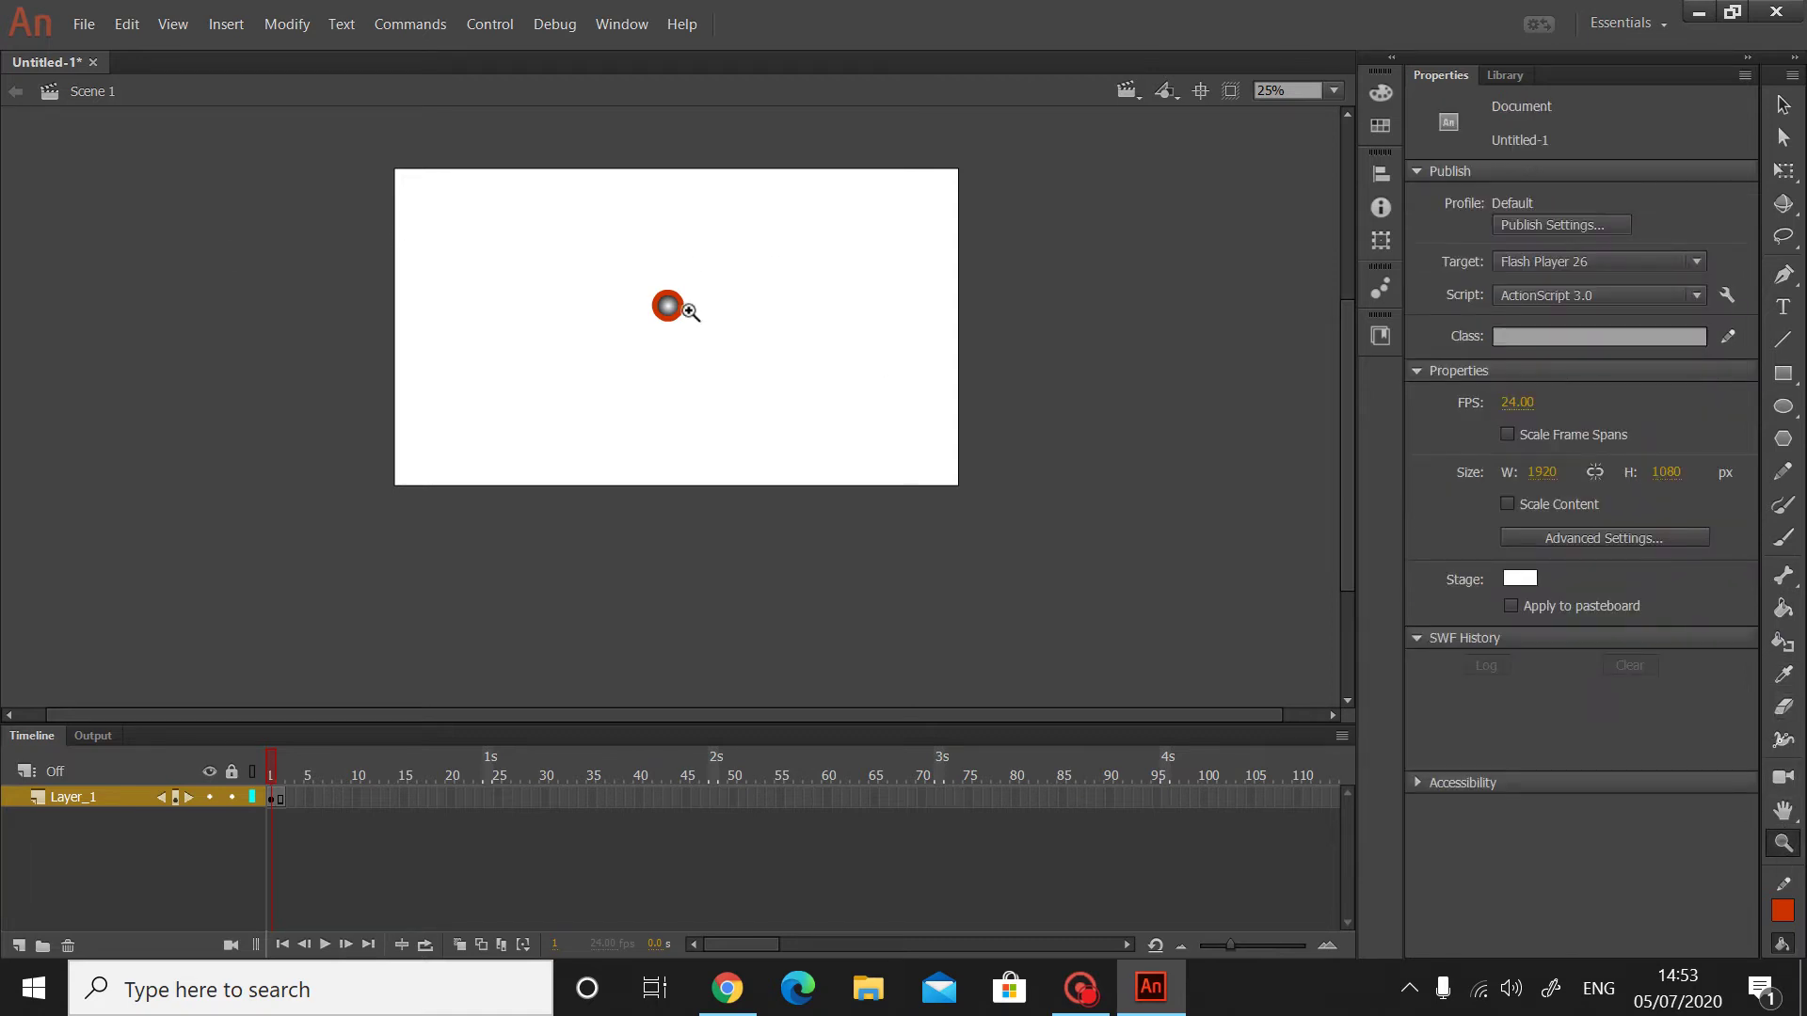
{"action": "left_click", "coordinate": [680, 308]}
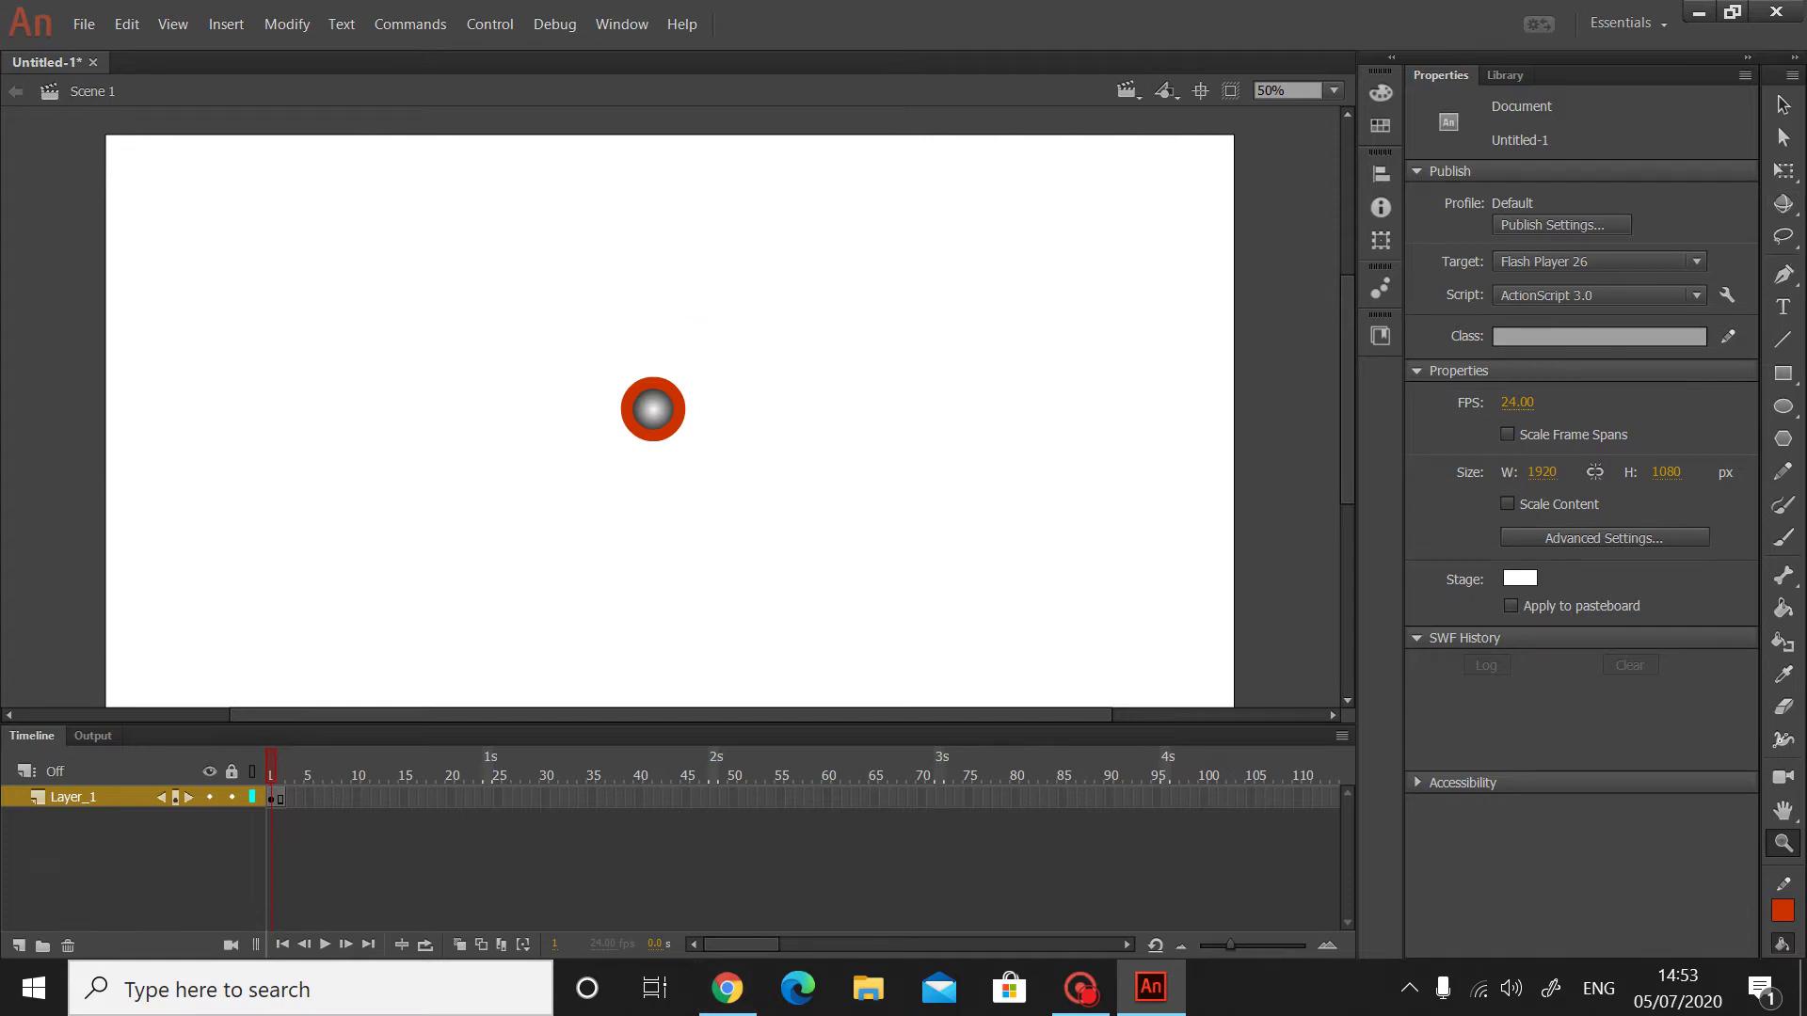
- Try a hooked orange-red line with the Pencil tool, and undo both the line and the gradient-filled circle
{"action": "left_click", "coordinate": [1782, 471]}
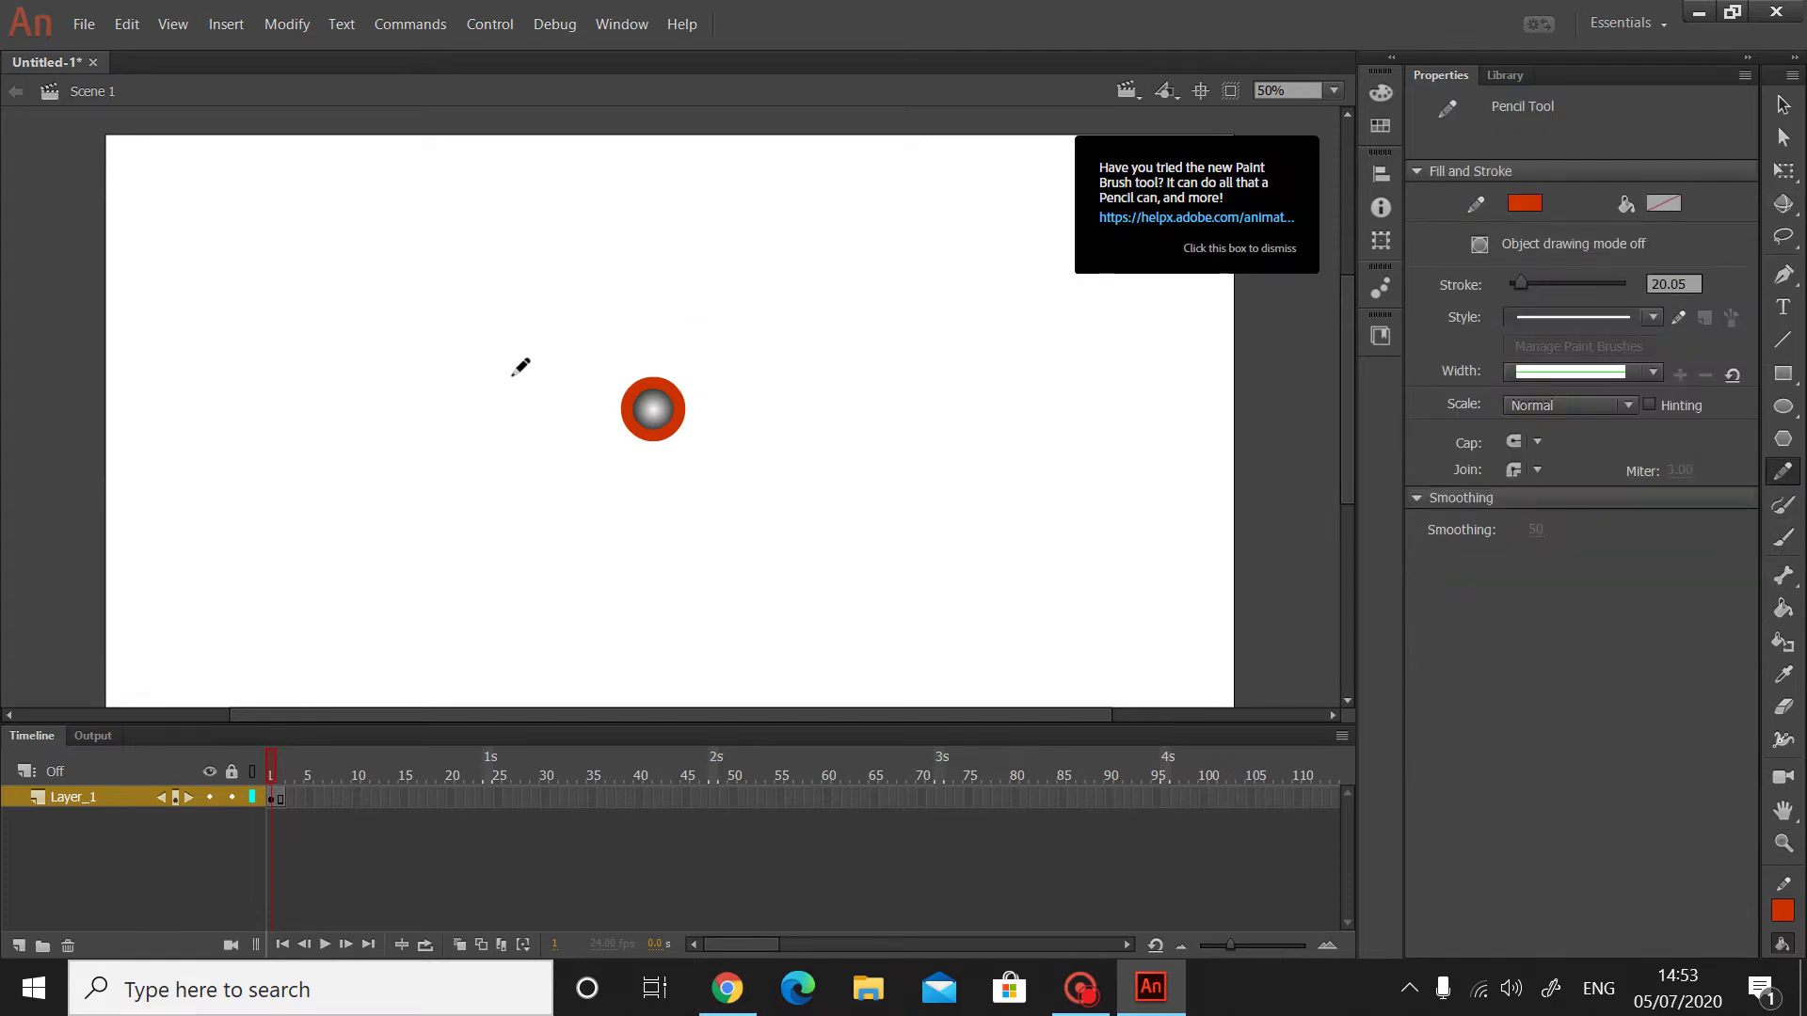
{"action": "mouse_move", "coordinate": [802, 393]}
{"action": "left_mouse_down"}
{"action": "mouse_move", "coordinate": [743, 568]}
{"action": "mouse_move", "coordinate": [713, 576]}
{"action": "left_mouse_up"}
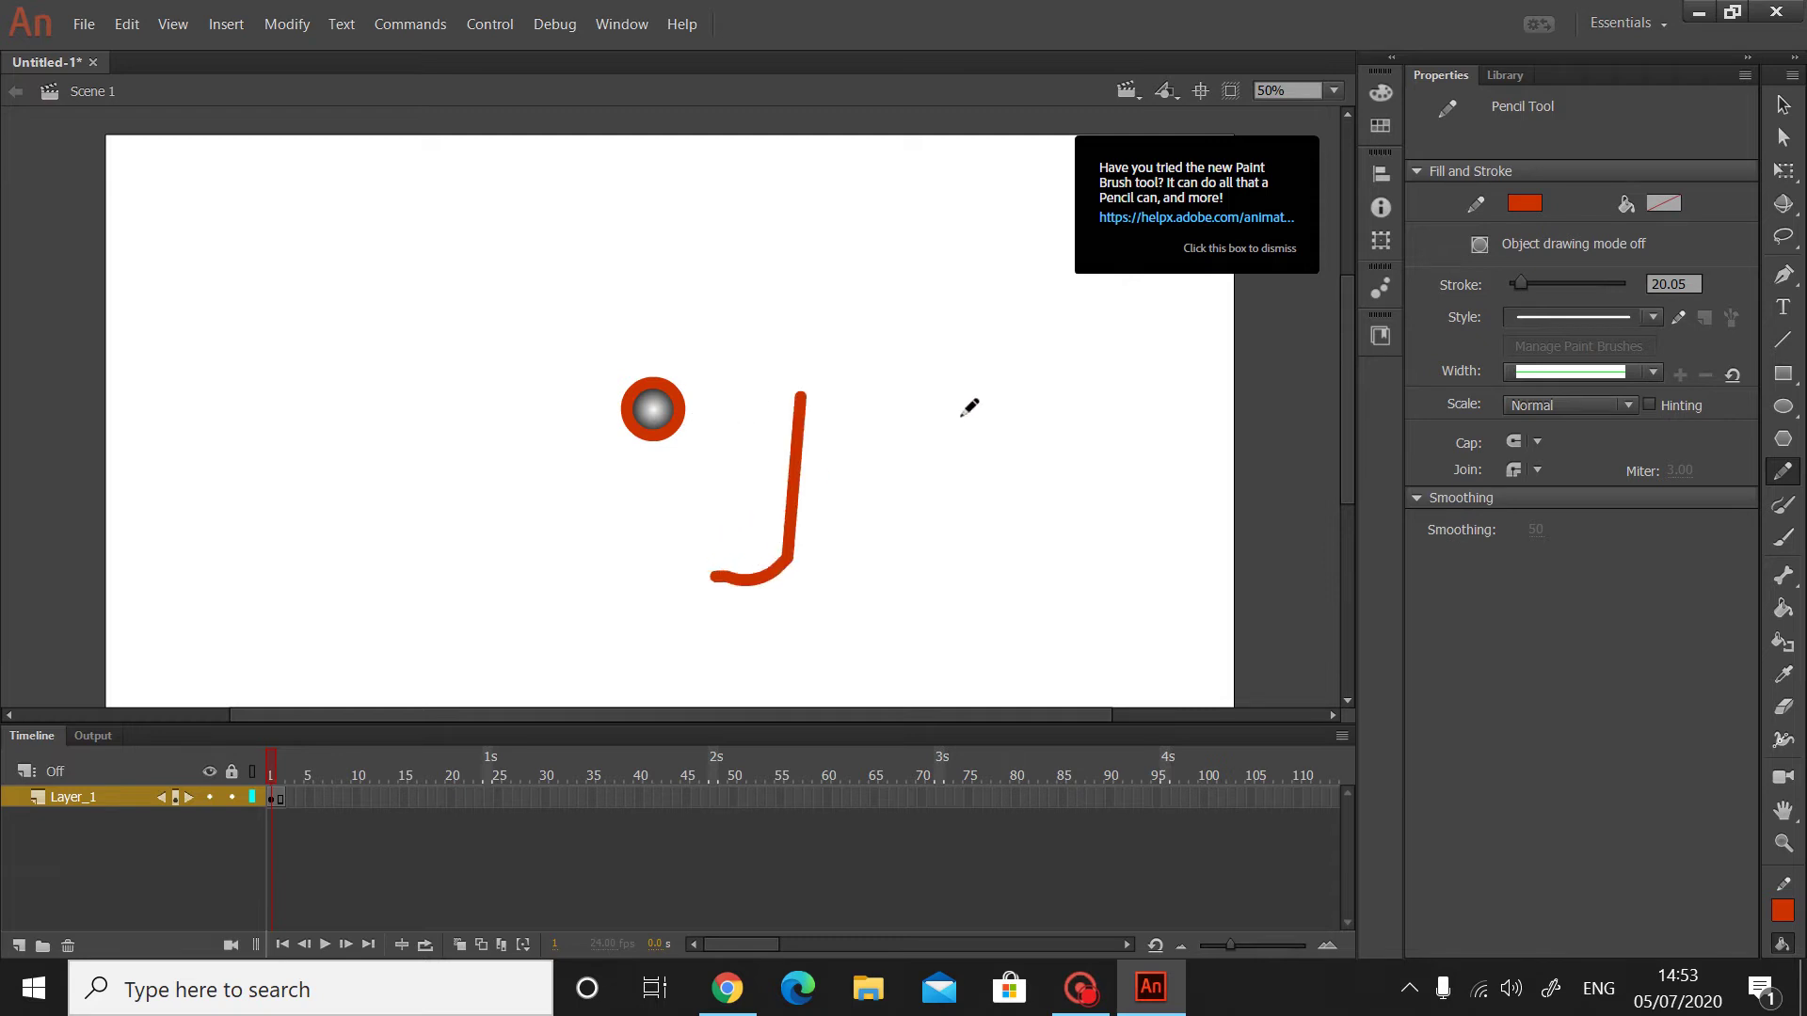
{"action": "key", "text": "ctrl+z"}
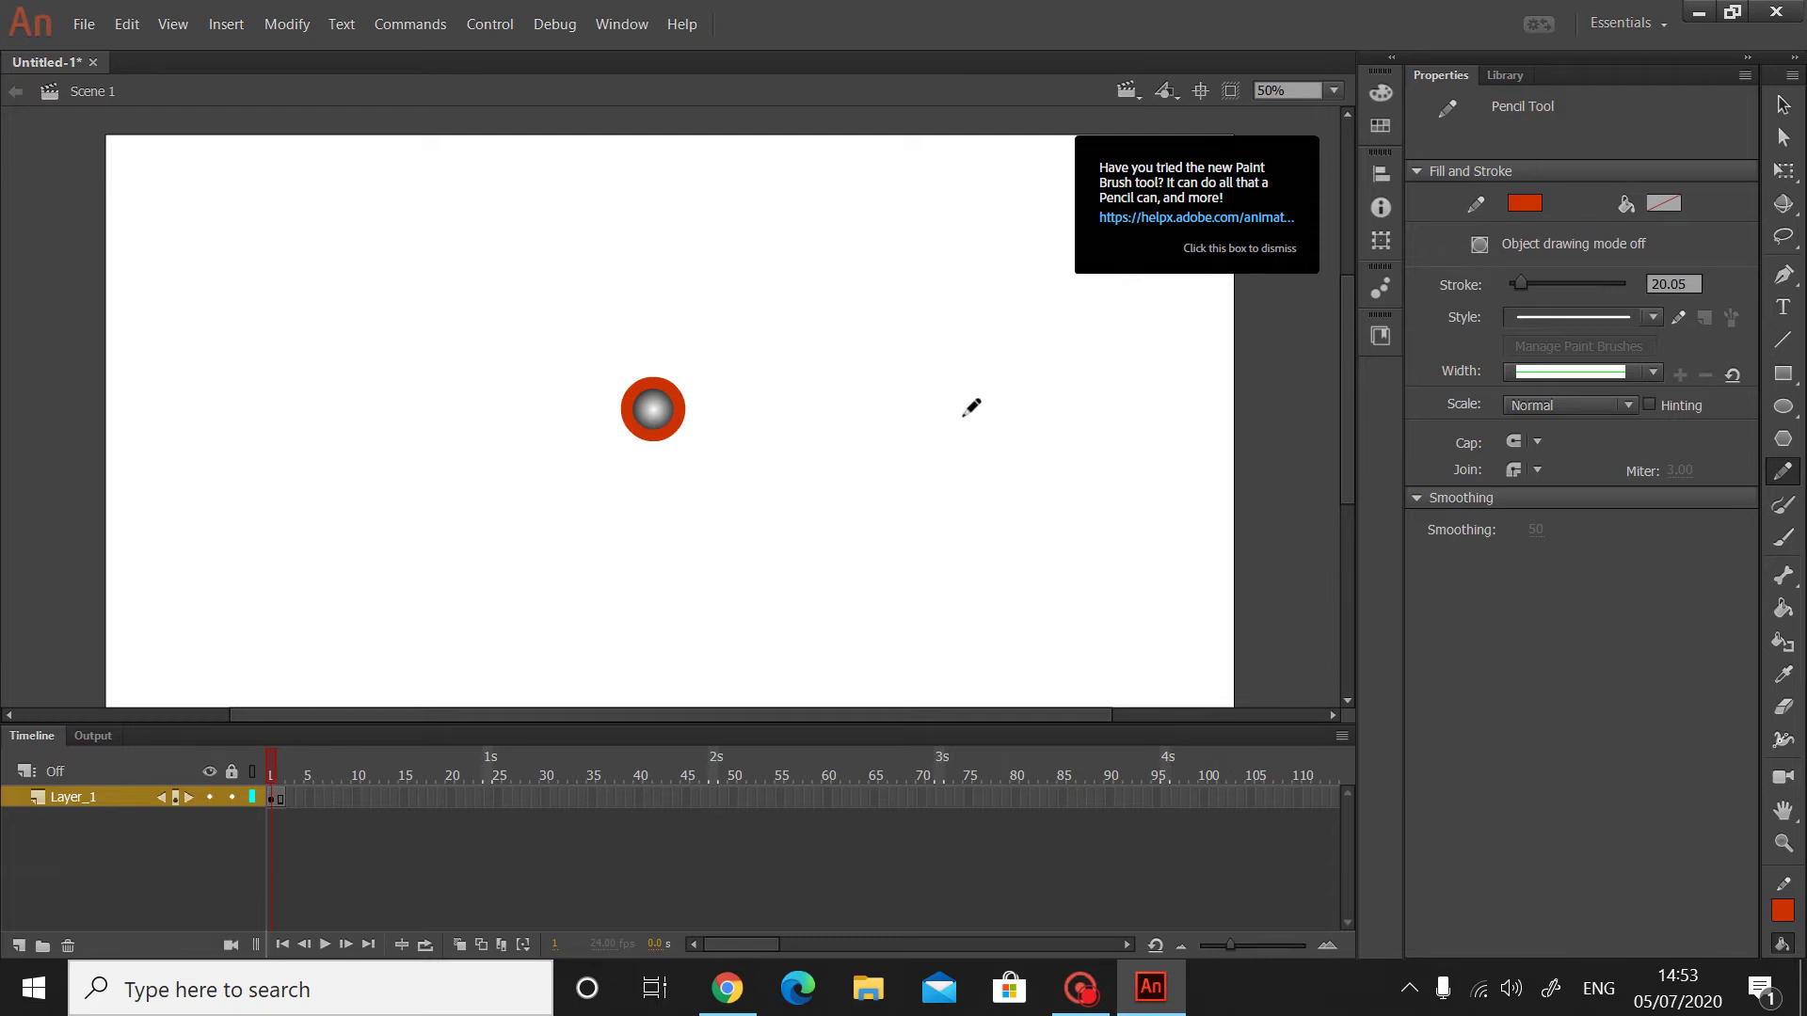
{"action": "left_click", "coordinate": [1132, 245]}
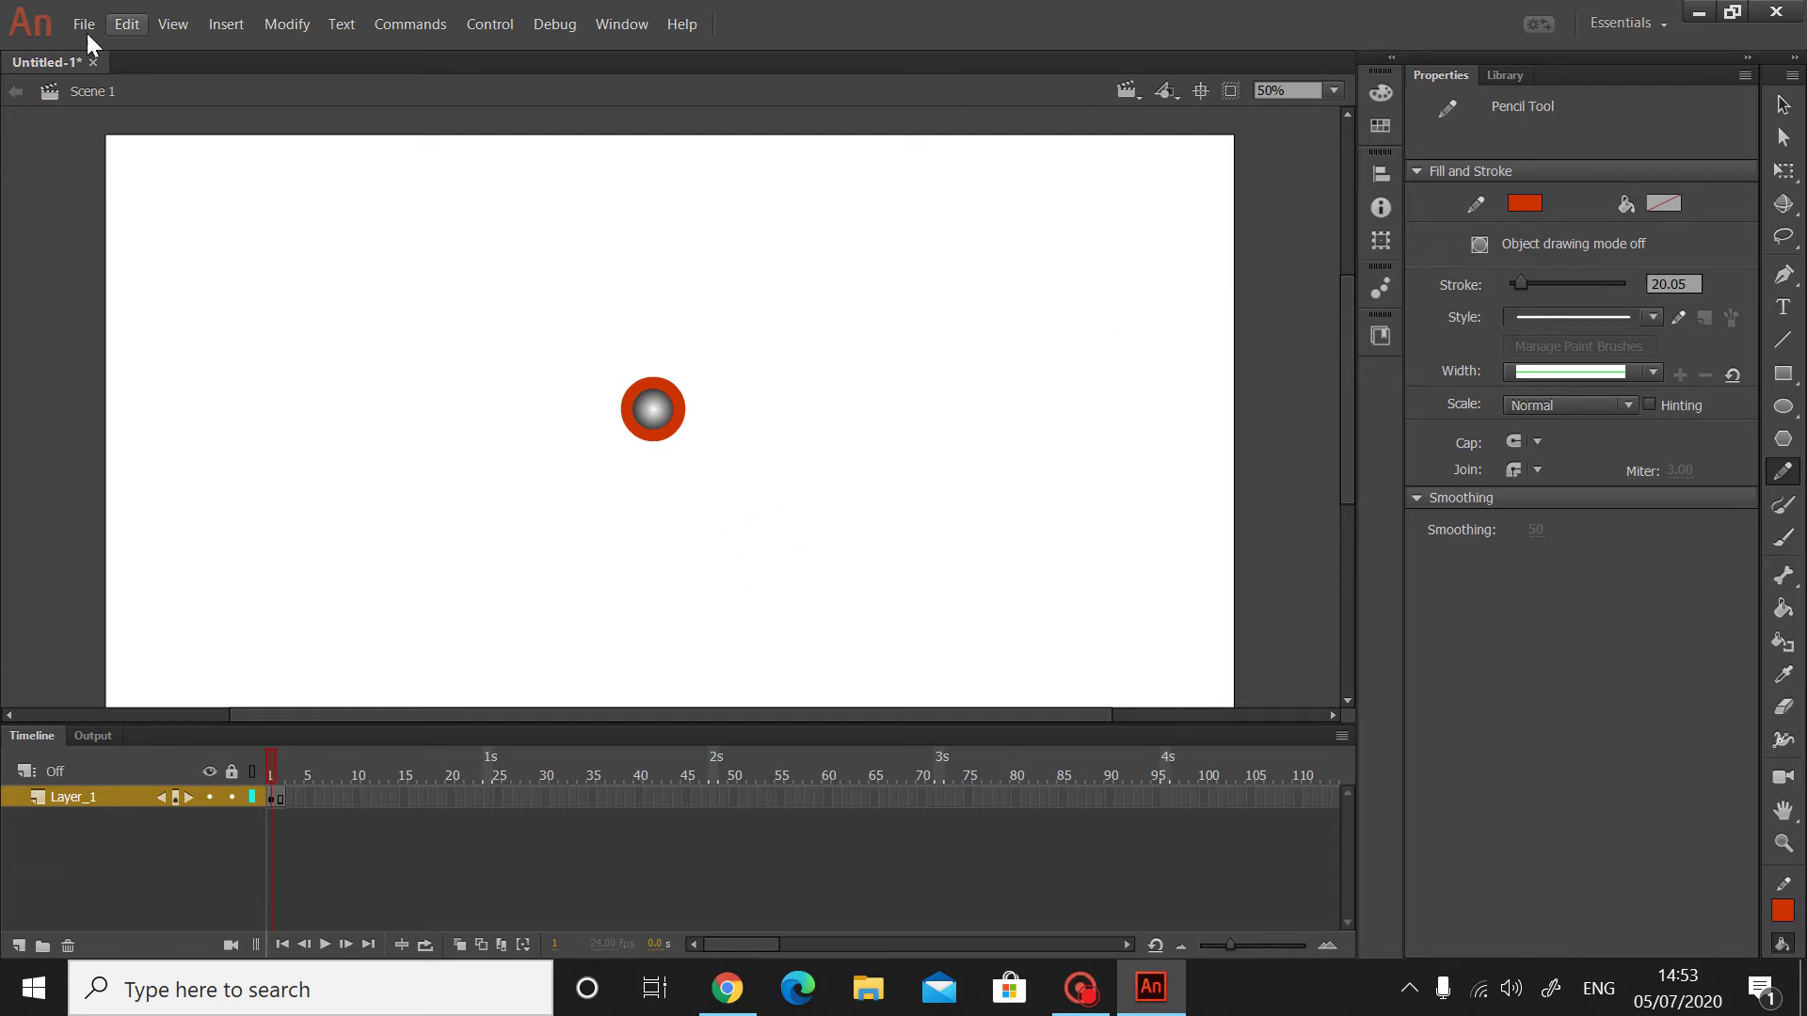
{"action": "key", "text": "ctrl+z"}
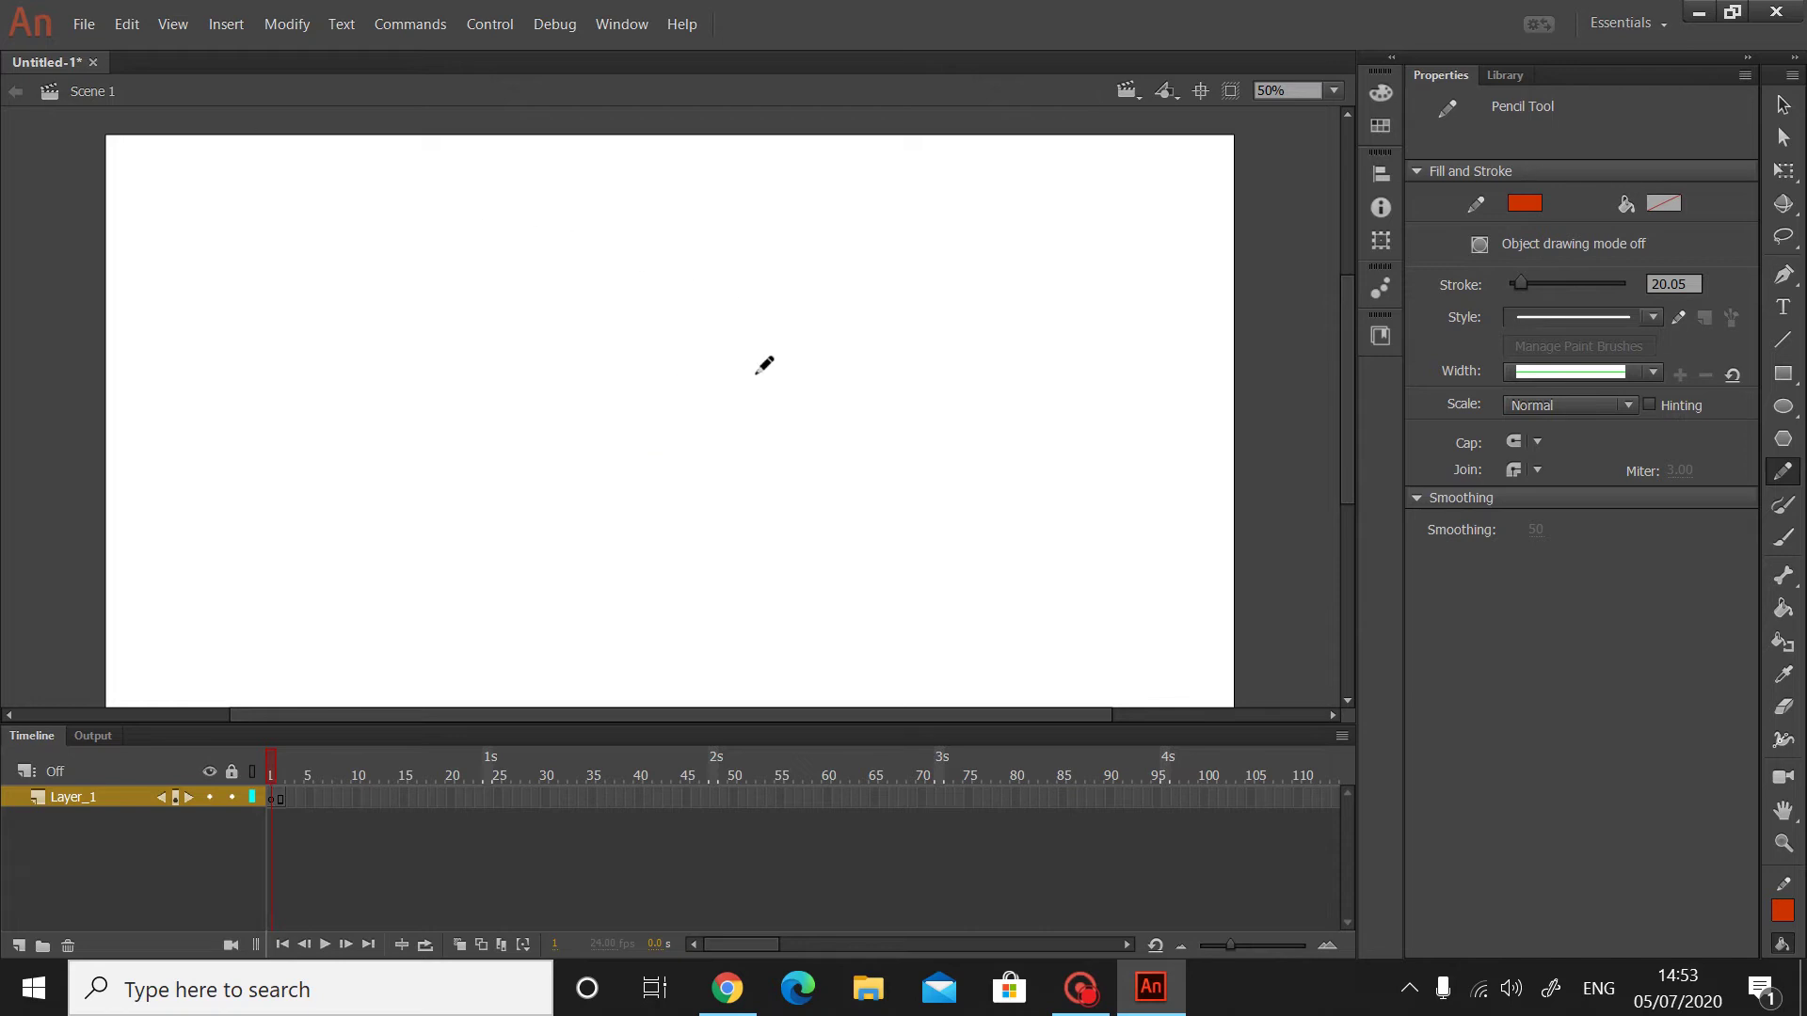
- Try several small freehand orange-red ovals near the centre of the stage with the Pencil tool, undoing each one
{"action": "mouse_move", "coordinate": [756, 373]}
{"action": "left_mouse_down"}
{"action": "mouse_move", "coordinate": [734, 366]}
{"action": "mouse_move", "coordinate": [746, 388]}
{"action": "mouse_move", "coordinate": [752, 365]}
{"action": "left_mouse_up"}
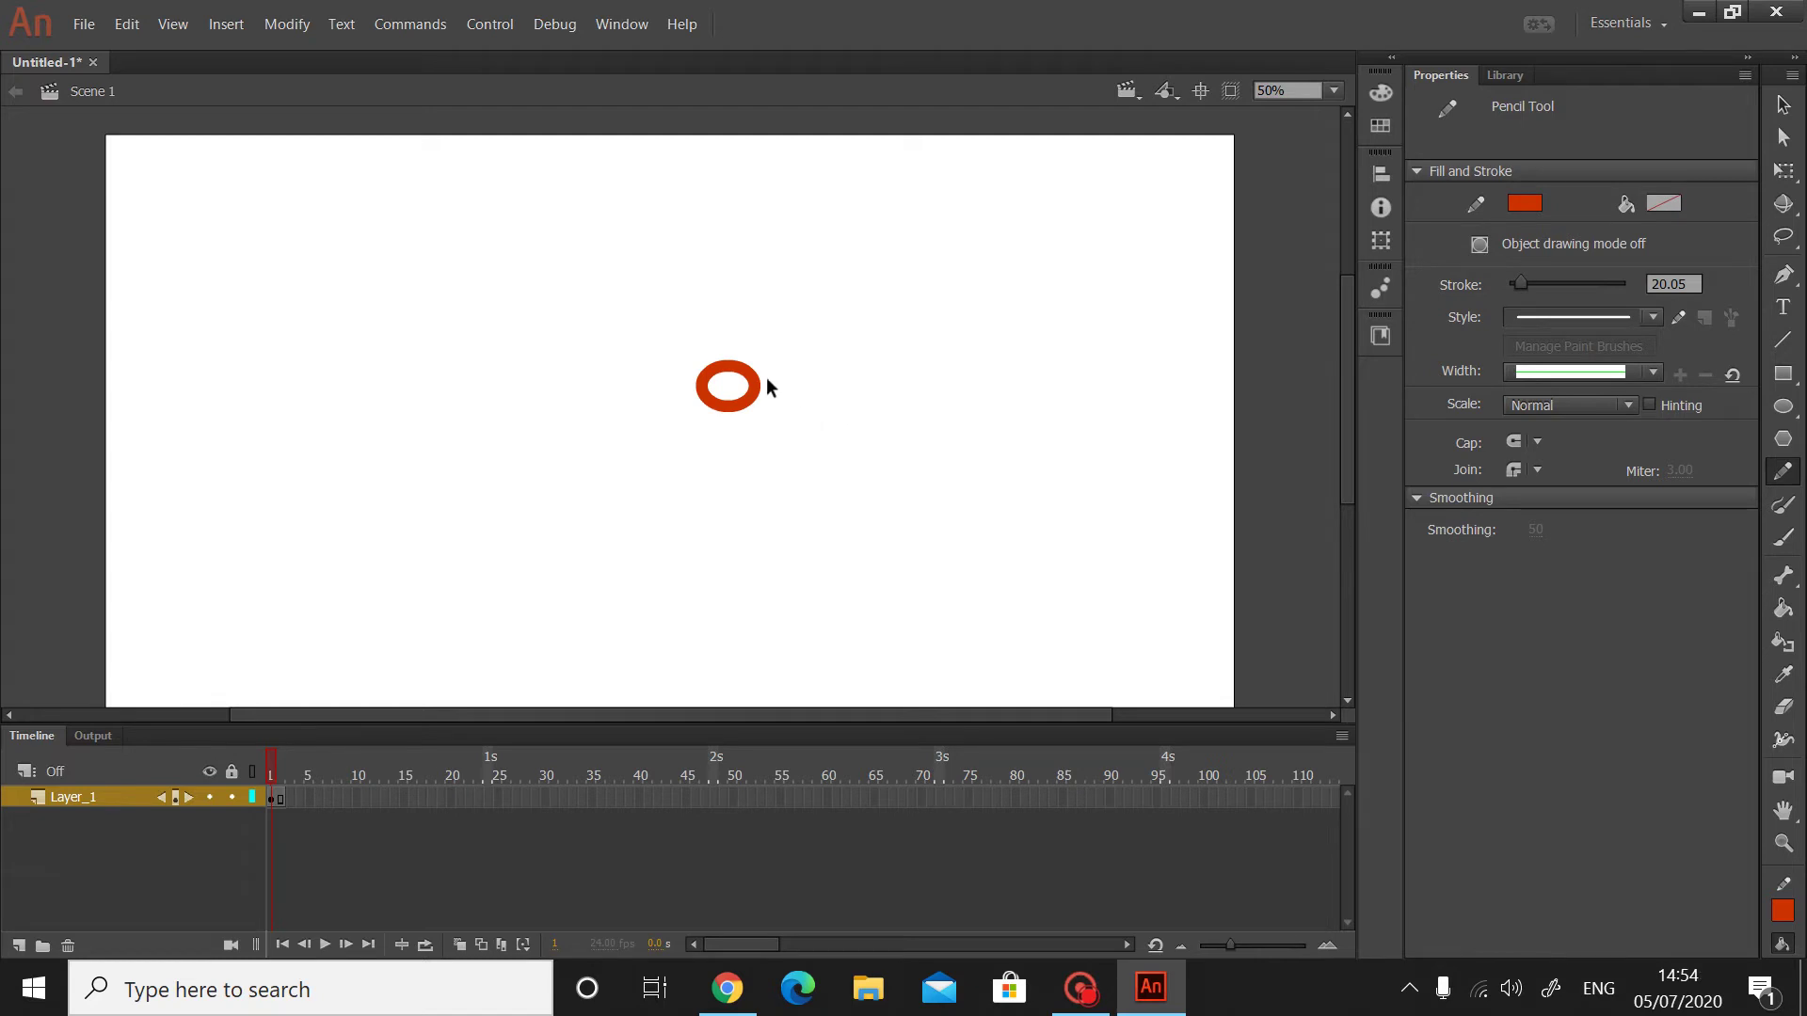
{"action": "key", "text": "ctrl+z"}
{"action": "left_click", "coordinate": [696, 368]}
{"action": "mouse_move", "coordinate": [696, 368]}
{"action": "left_mouse_down"}
{"action": "mouse_move", "coordinate": [668, 393]}
{"action": "mouse_move", "coordinate": [713, 425]}
{"action": "mouse_move", "coordinate": [742, 393]}
{"action": "mouse_move", "coordinate": [719, 377]}
{"action": "left_mouse_up"}
{"action": "key", "text": "ctrl+z"}
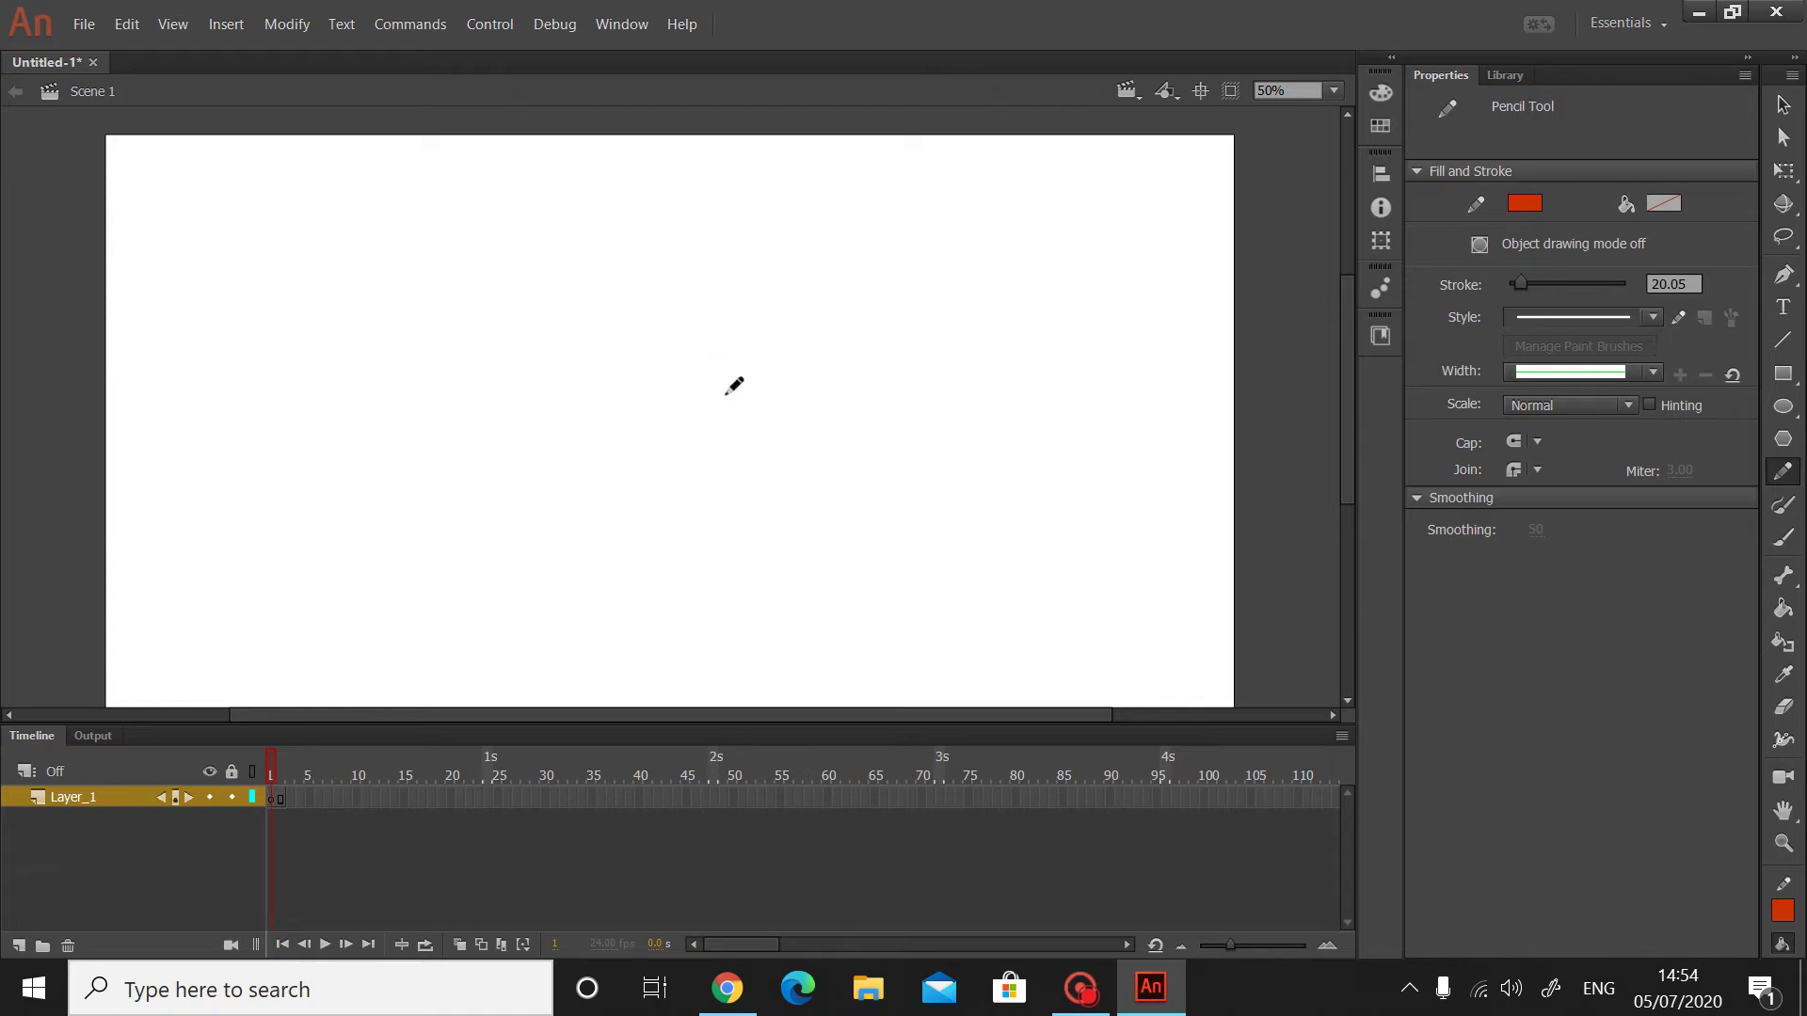
{"action": "mouse_move", "coordinate": [676, 376]}
{"action": "left_mouse_down"}
{"action": "mouse_move", "coordinate": [644, 429]}
{"action": "mouse_move", "coordinate": [683, 415]}
{"action": "mouse_move", "coordinate": [672, 368]}
{"action": "mouse_move", "coordinate": [647, 378]}
{"action": "mouse_move", "coordinate": [671, 438]}
{"action": "mouse_move", "coordinate": [707, 417]}
{"action": "mouse_move", "coordinate": [655, 384]}
{"action": "mouse_move", "coordinate": [696, 395]}
{"action": "mouse_move", "coordinate": [646, 399]}
{"action": "mouse_move", "coordinate": [639, 454]}
{"action": "mouse_move", "coordinate": [684, 471]}
{"action": "mouse_move", "coordinate": [732, 447]}
{"action": "mouse_move", "coordinate": [703, 402]}
{"action": "left_mouse_up"}
{"action": "key", "text": "ctrl+z"}
{"action": "key", "text": "ctrl+z"}
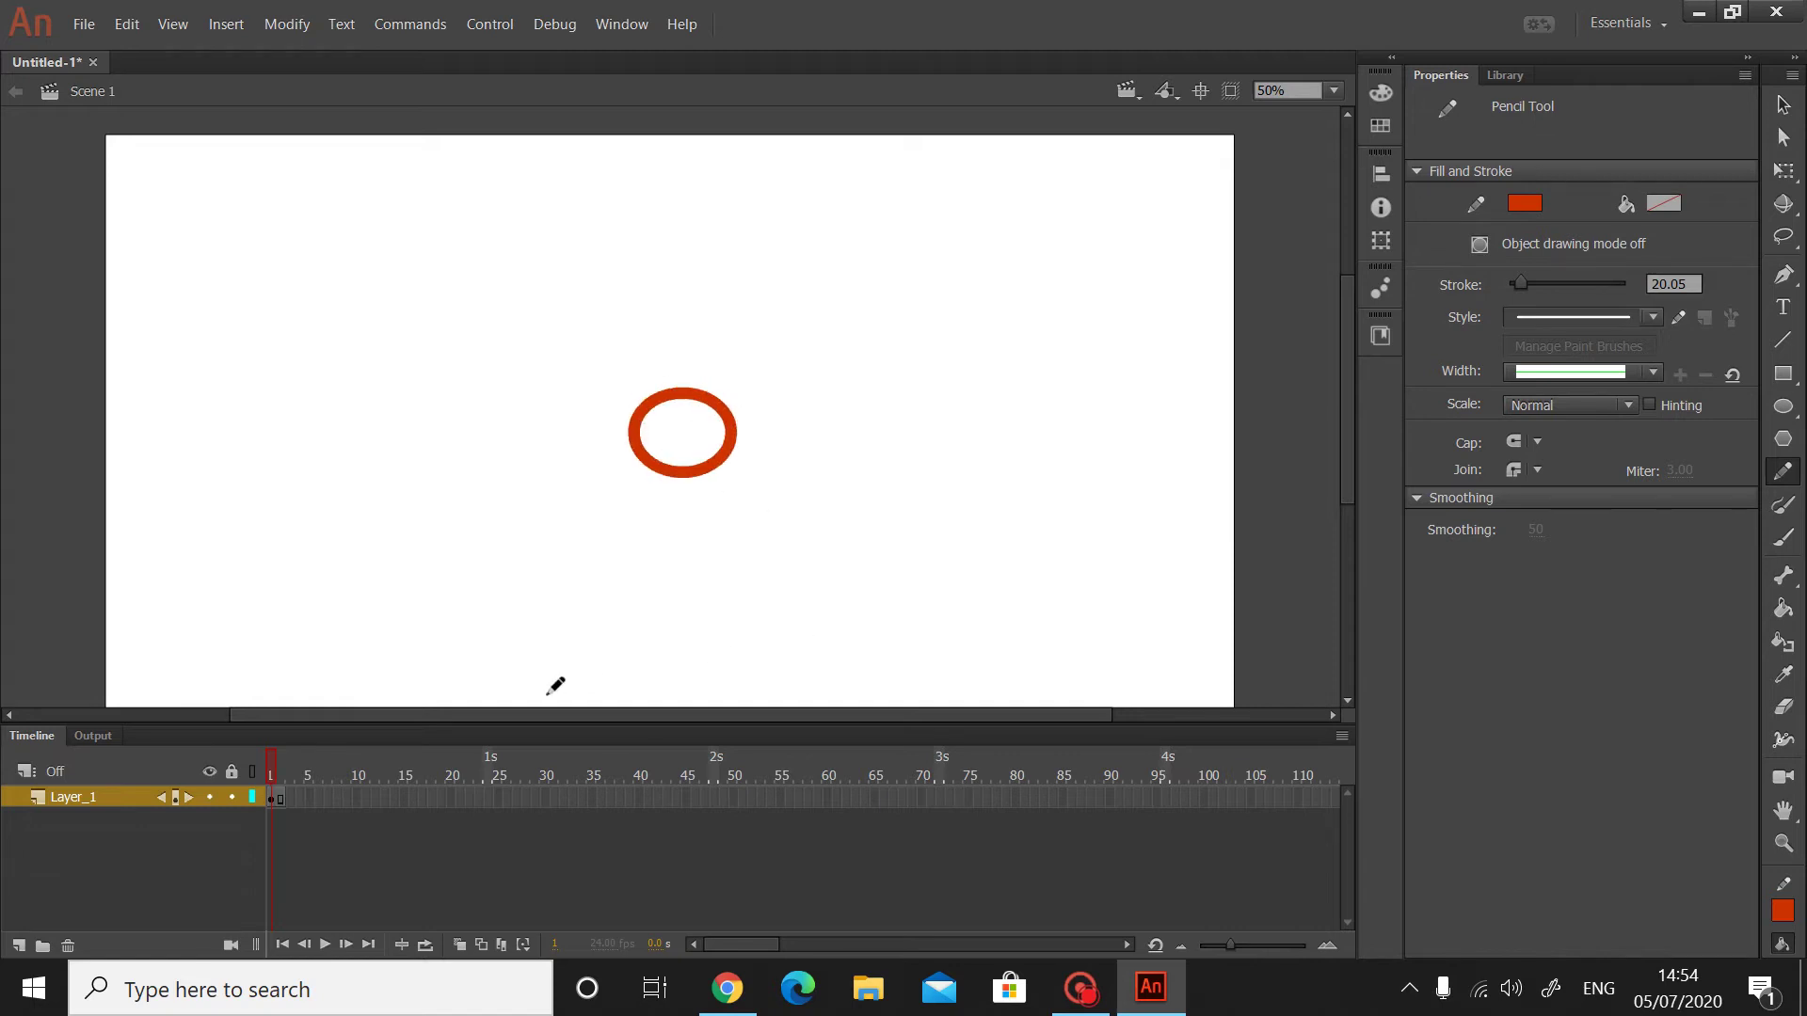
{"action": "key", "text": "ctrl+z"}
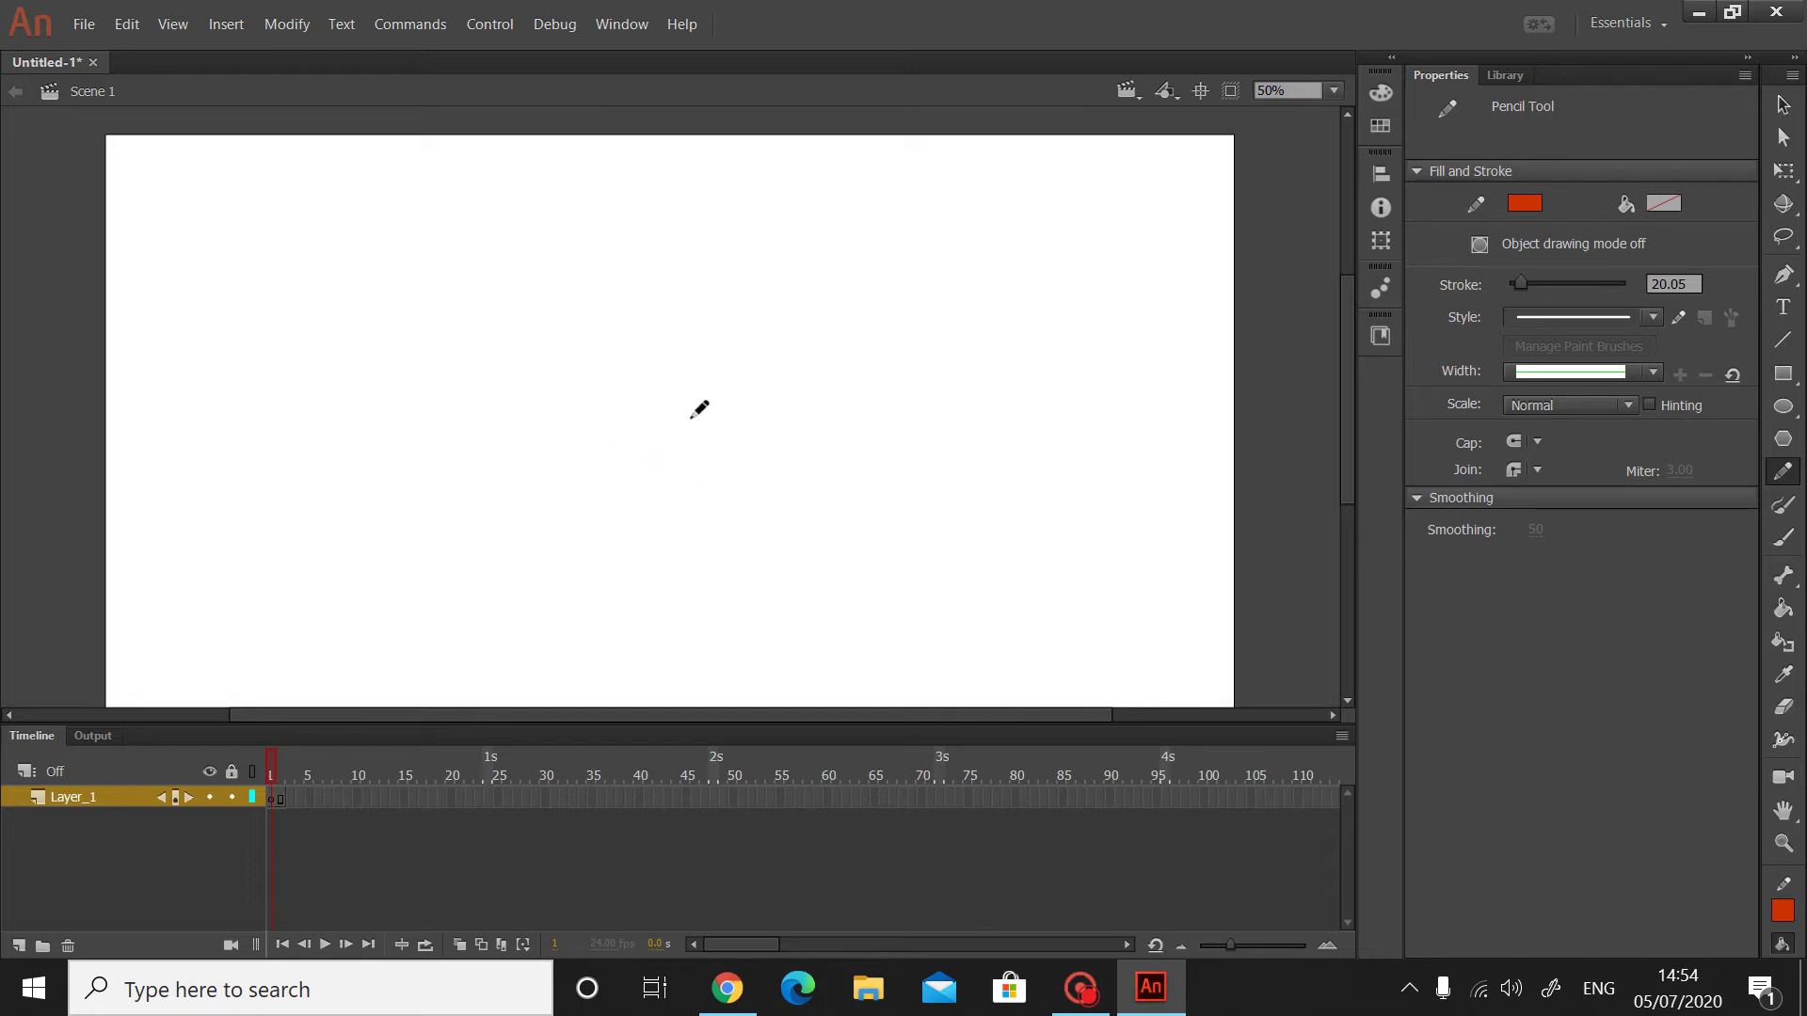
- Draw a small freehand orange-red circle outline near the centre of the stage with the Pencil tool
{"action": "mouse_move", "coordinate": [712, 405]}
{"action": "left_mouse_down"}
{"action": "mouse_move", "coordinate": [657, 418]}
{"action": "mouse_move", "coordinate": [660, 467]}
{"action": "mouse_move", "coordinate": [699, 469]}
{"action": "mouse_move", "coordinate": [709, 391]}
{"action": "left_mouse_up"}
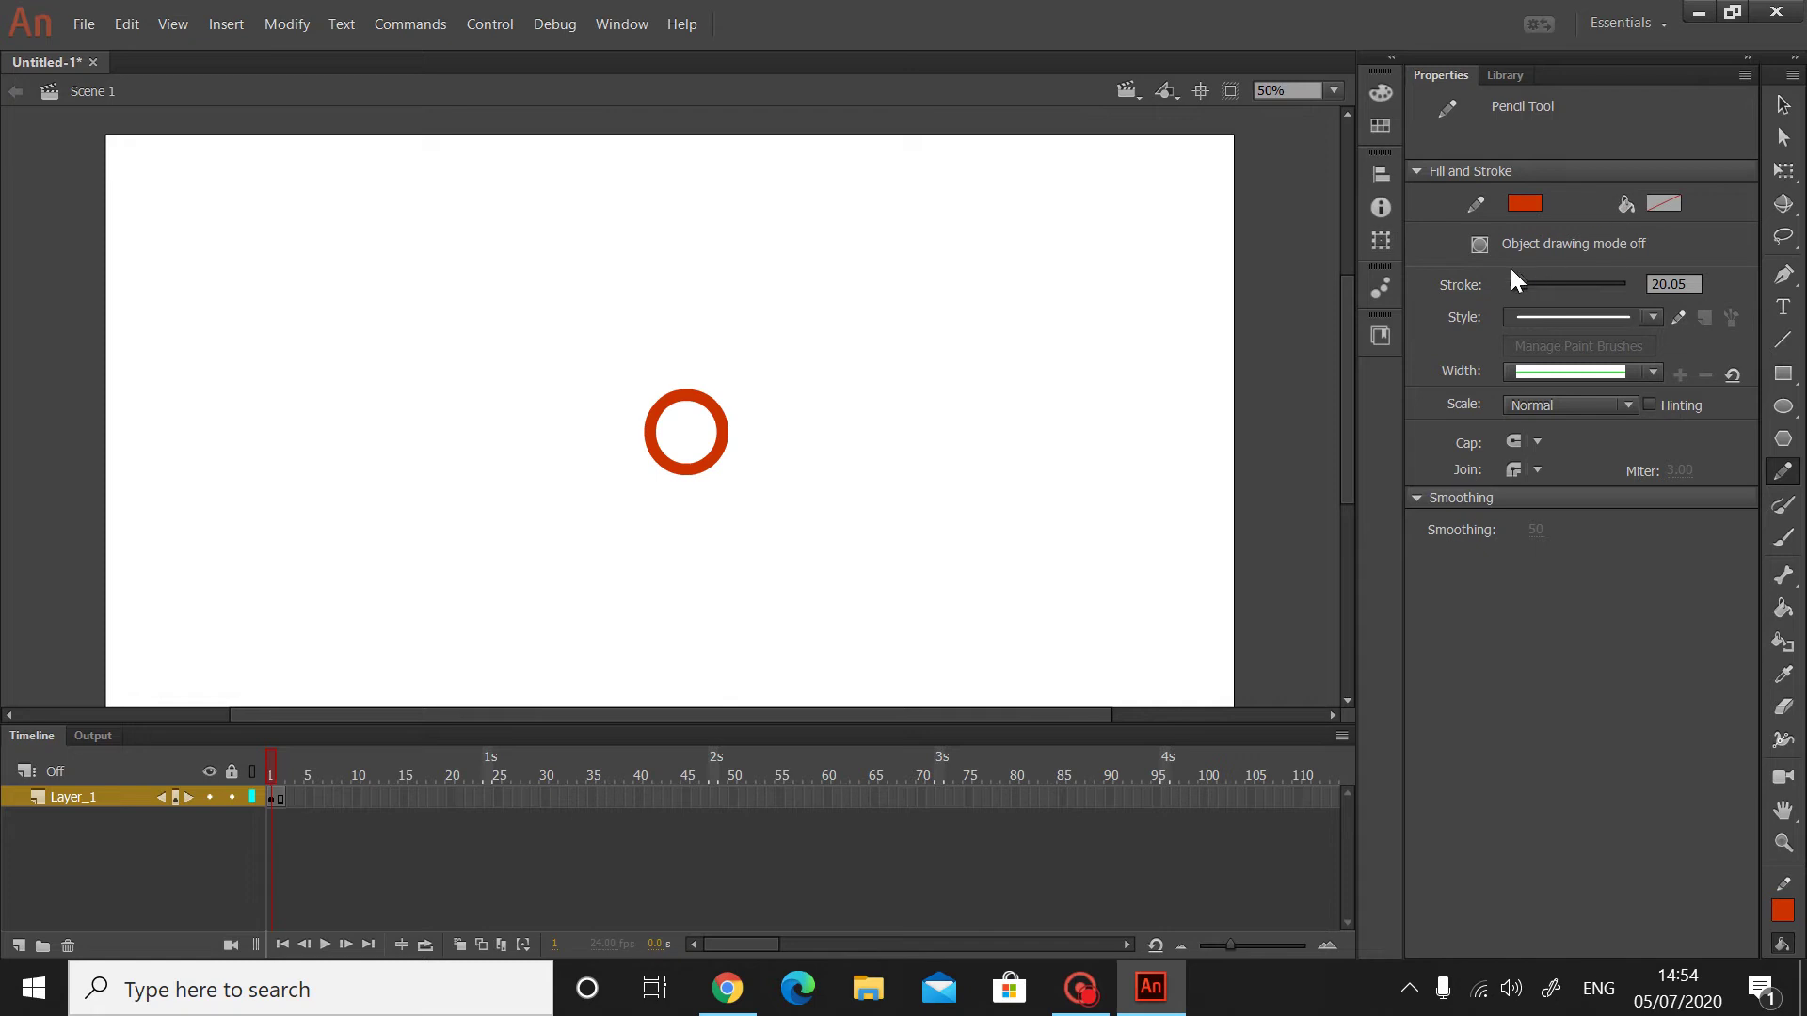
- Turn on object drawing mode and draw a pencil line running down from the lower edge of the circle outline
{"action": "left_click", "coordinate": [1482, 244]}
{"action": "left_click_drag", "start_coordinate": [712, 395], "coordinate": [686, 392]}
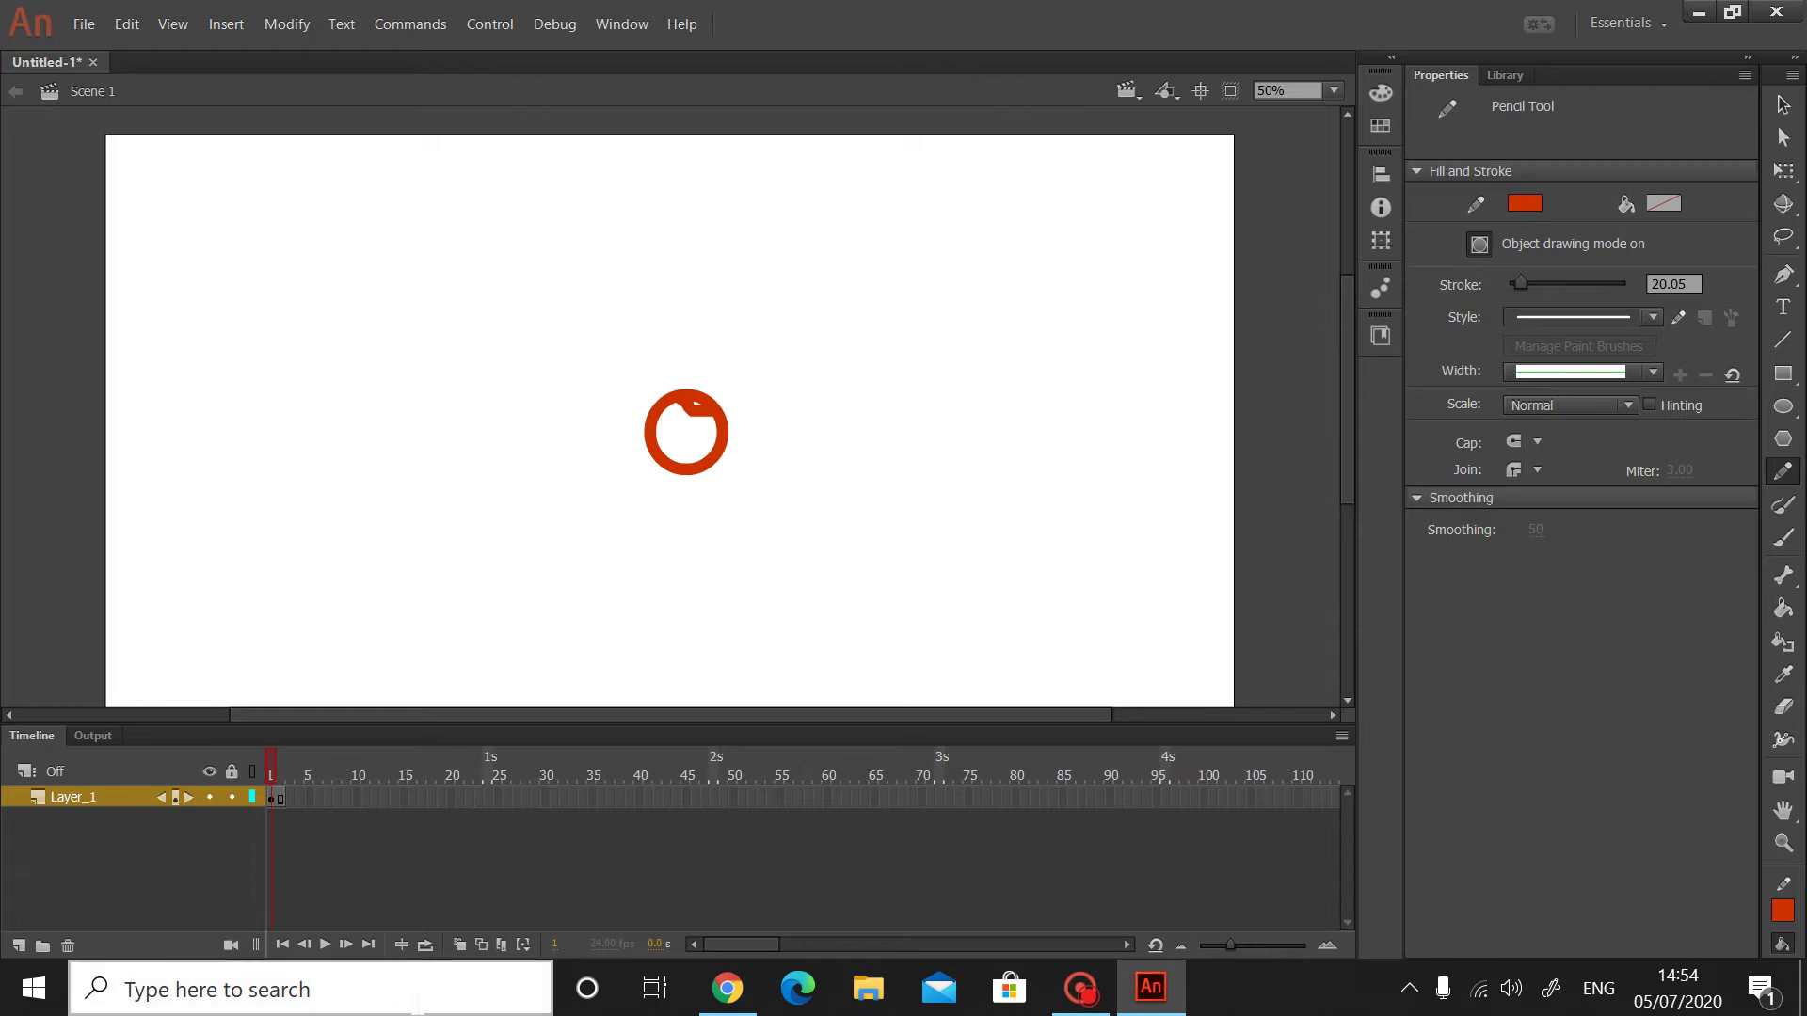
{"action": "key", "text": "ctrl+z"}
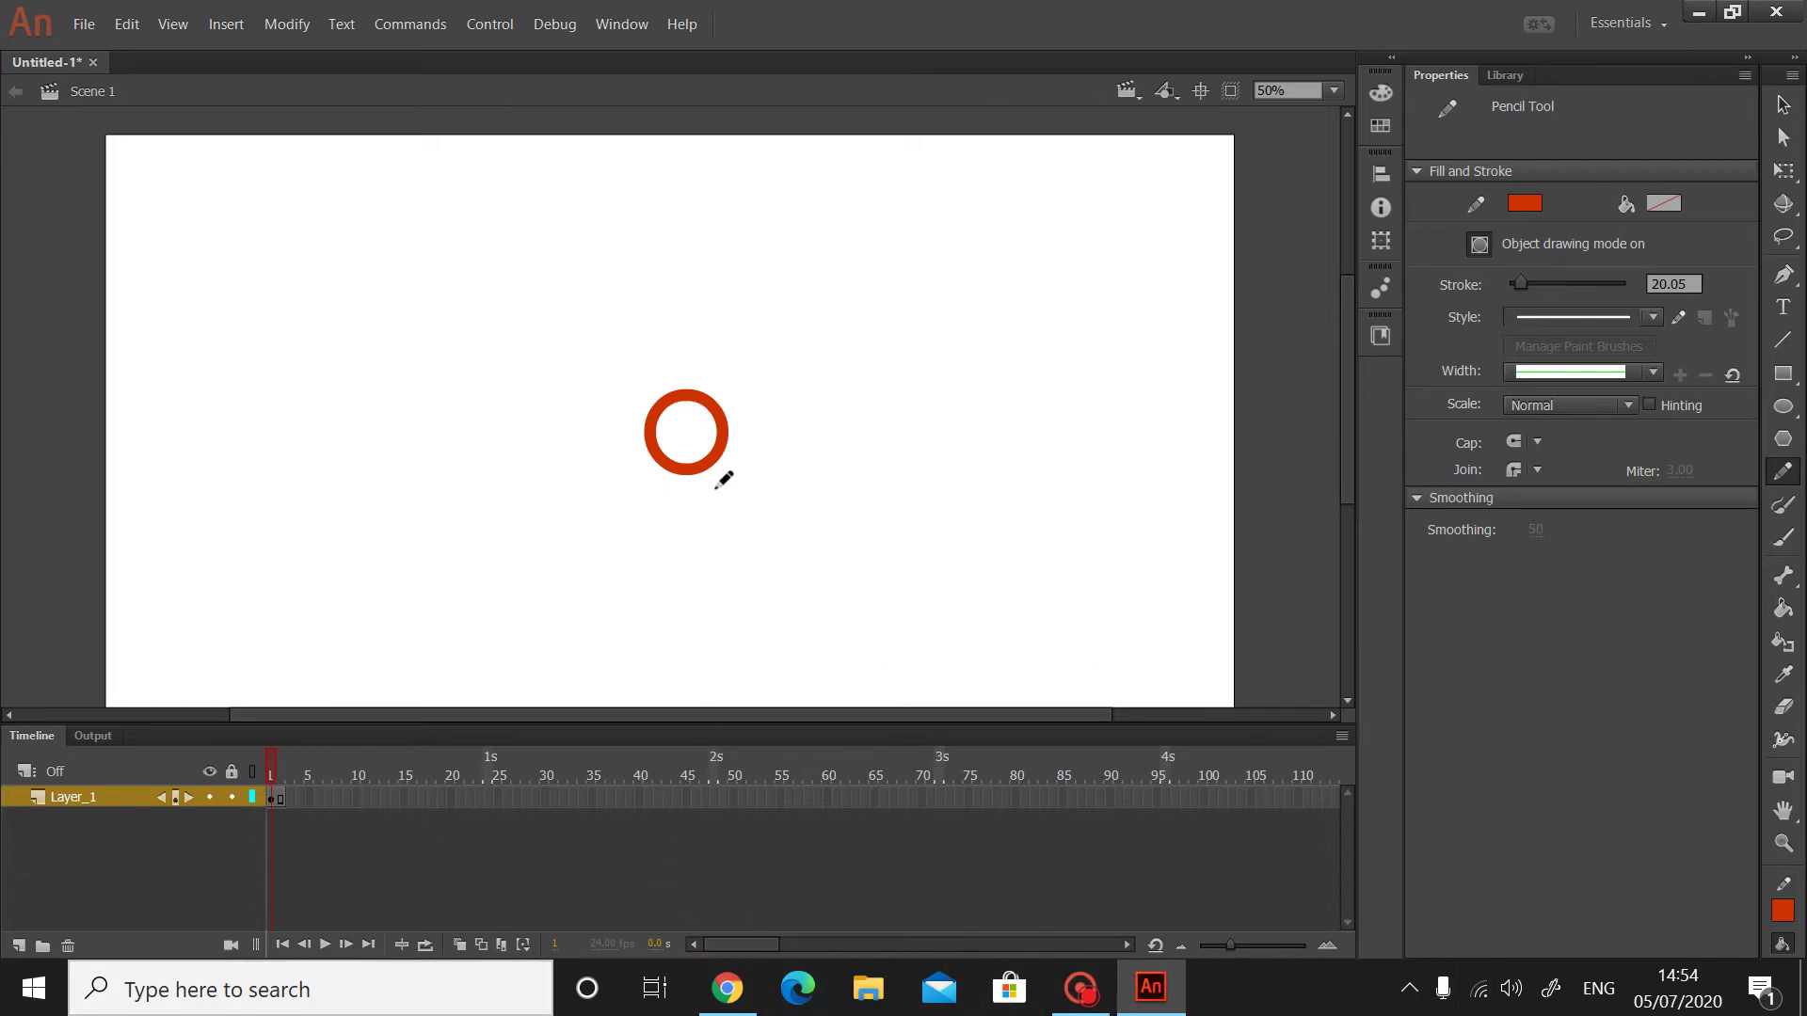
{"action": "left_click_drag", "start_coordinate": [687, 461], "coordinate": [701, 613]}
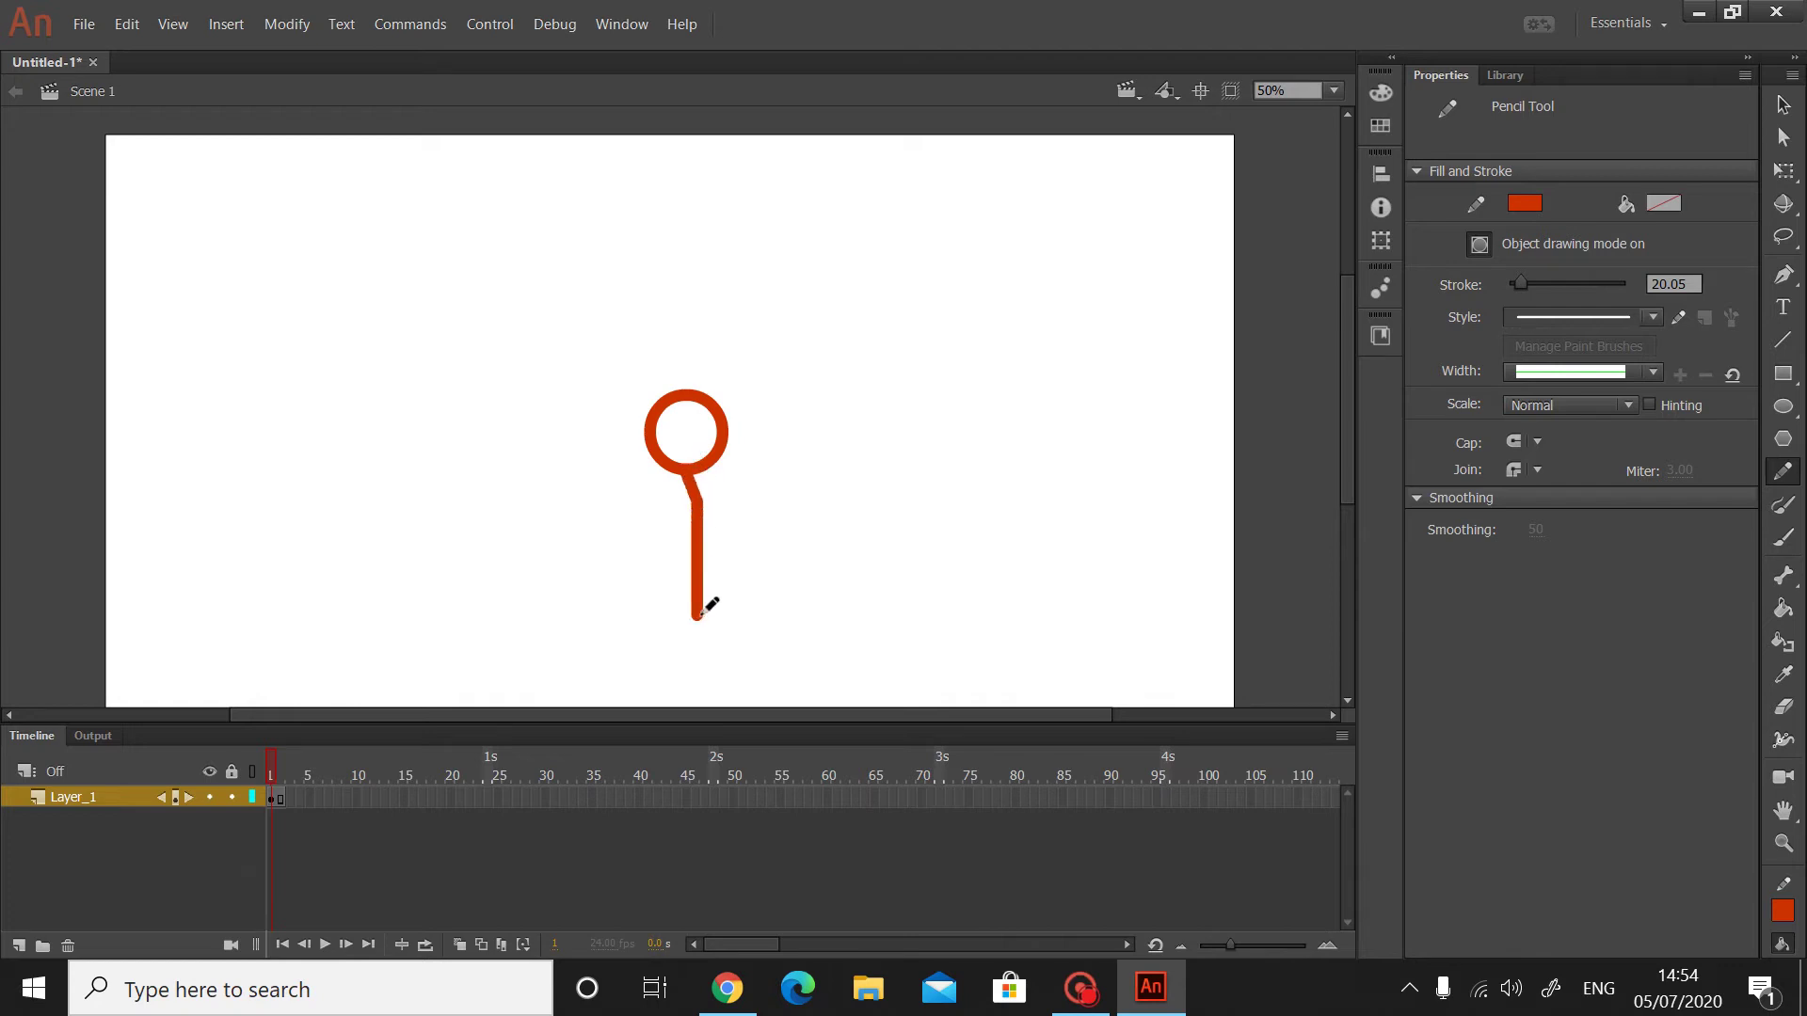
- Undo the pencil line below the circle outline, and try another short line running down from it, undoing that one too
{"action": "key", "text": "ctrl+z"}
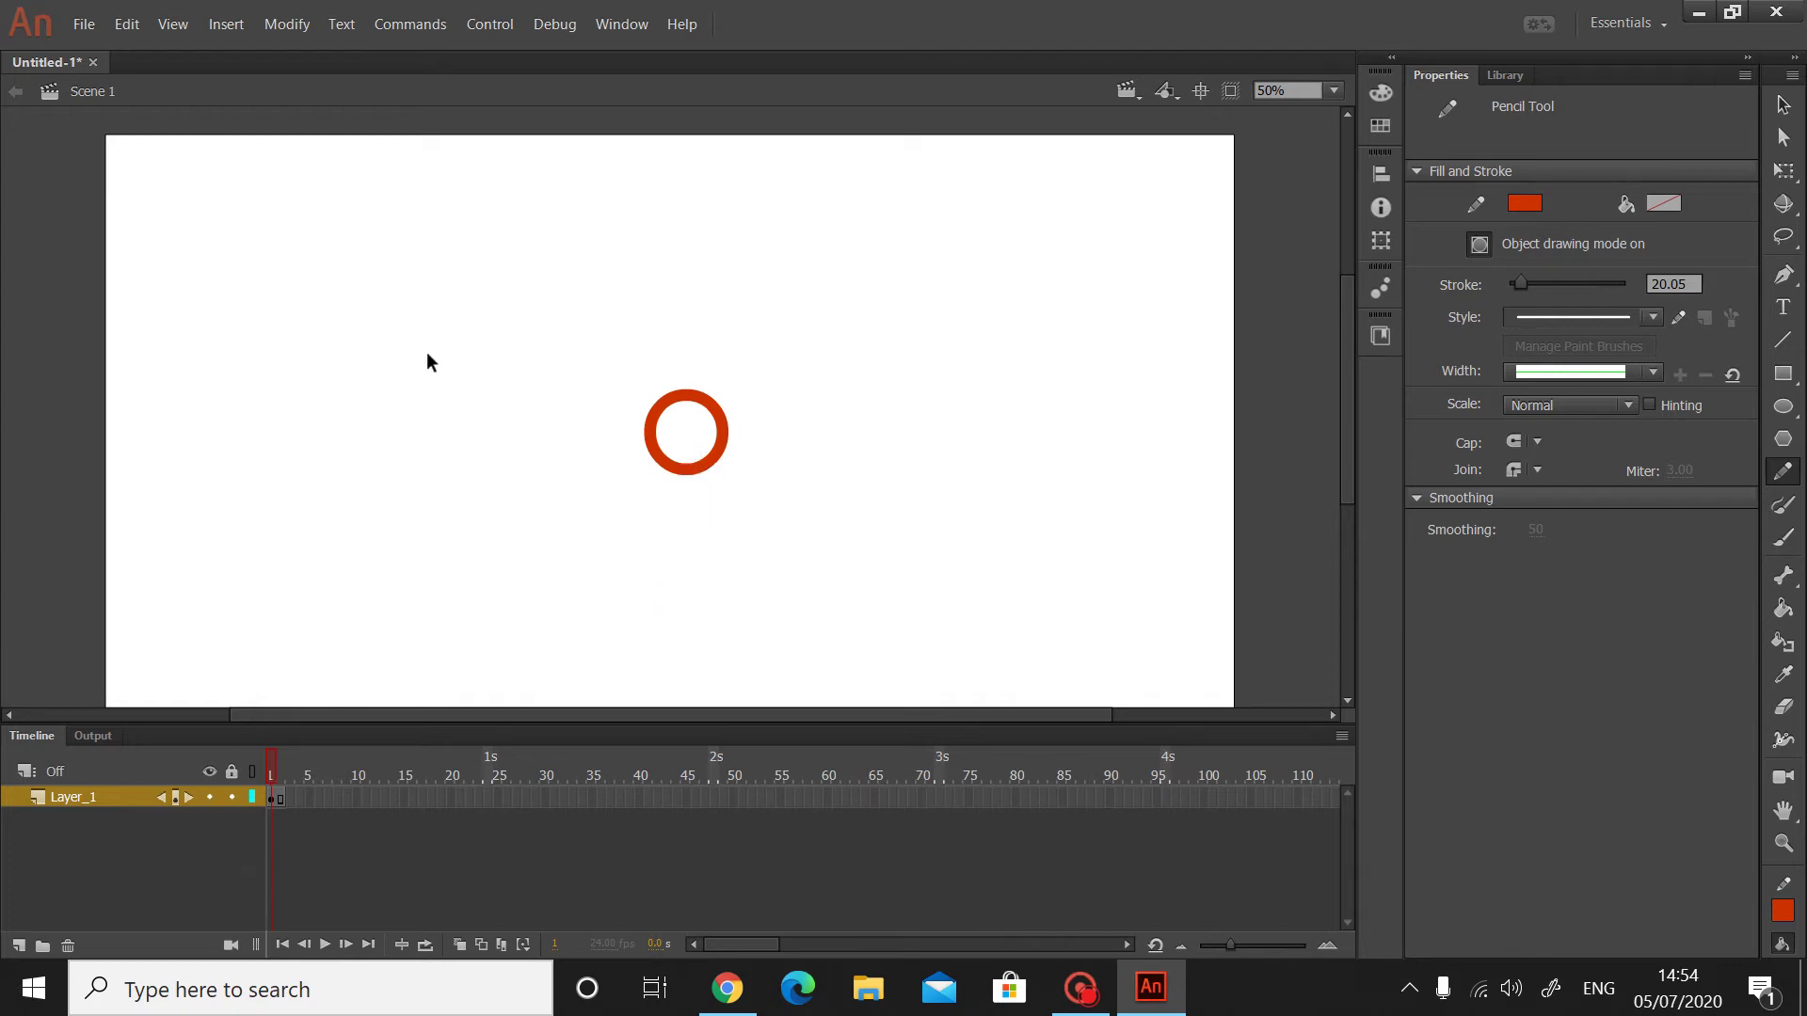
{"action": "left_click_drag", "start_coordinate": [690, 466], "coordinate": [689, 564]}
{"action": "key", "text": "ctrl+z"}
{"action": "left_click", "coordinate": [79, 28]}
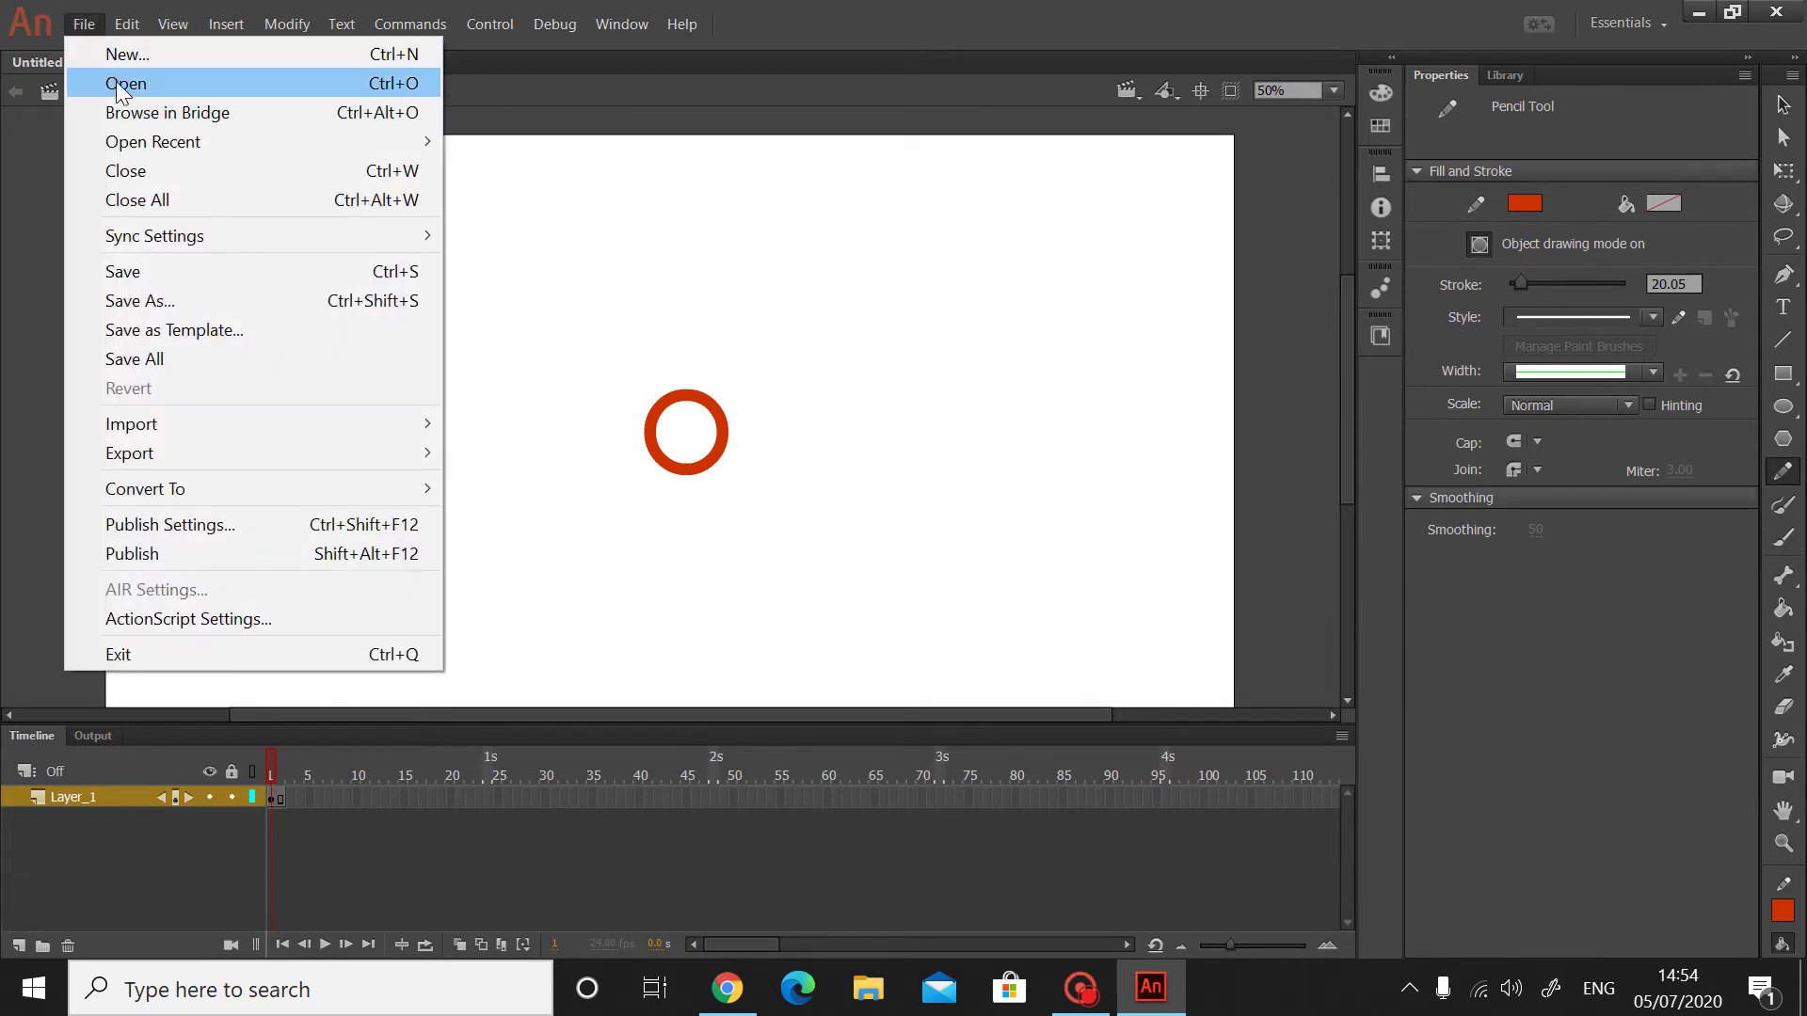
{"action": "mouse_move", "coordinate": [252, 486]}
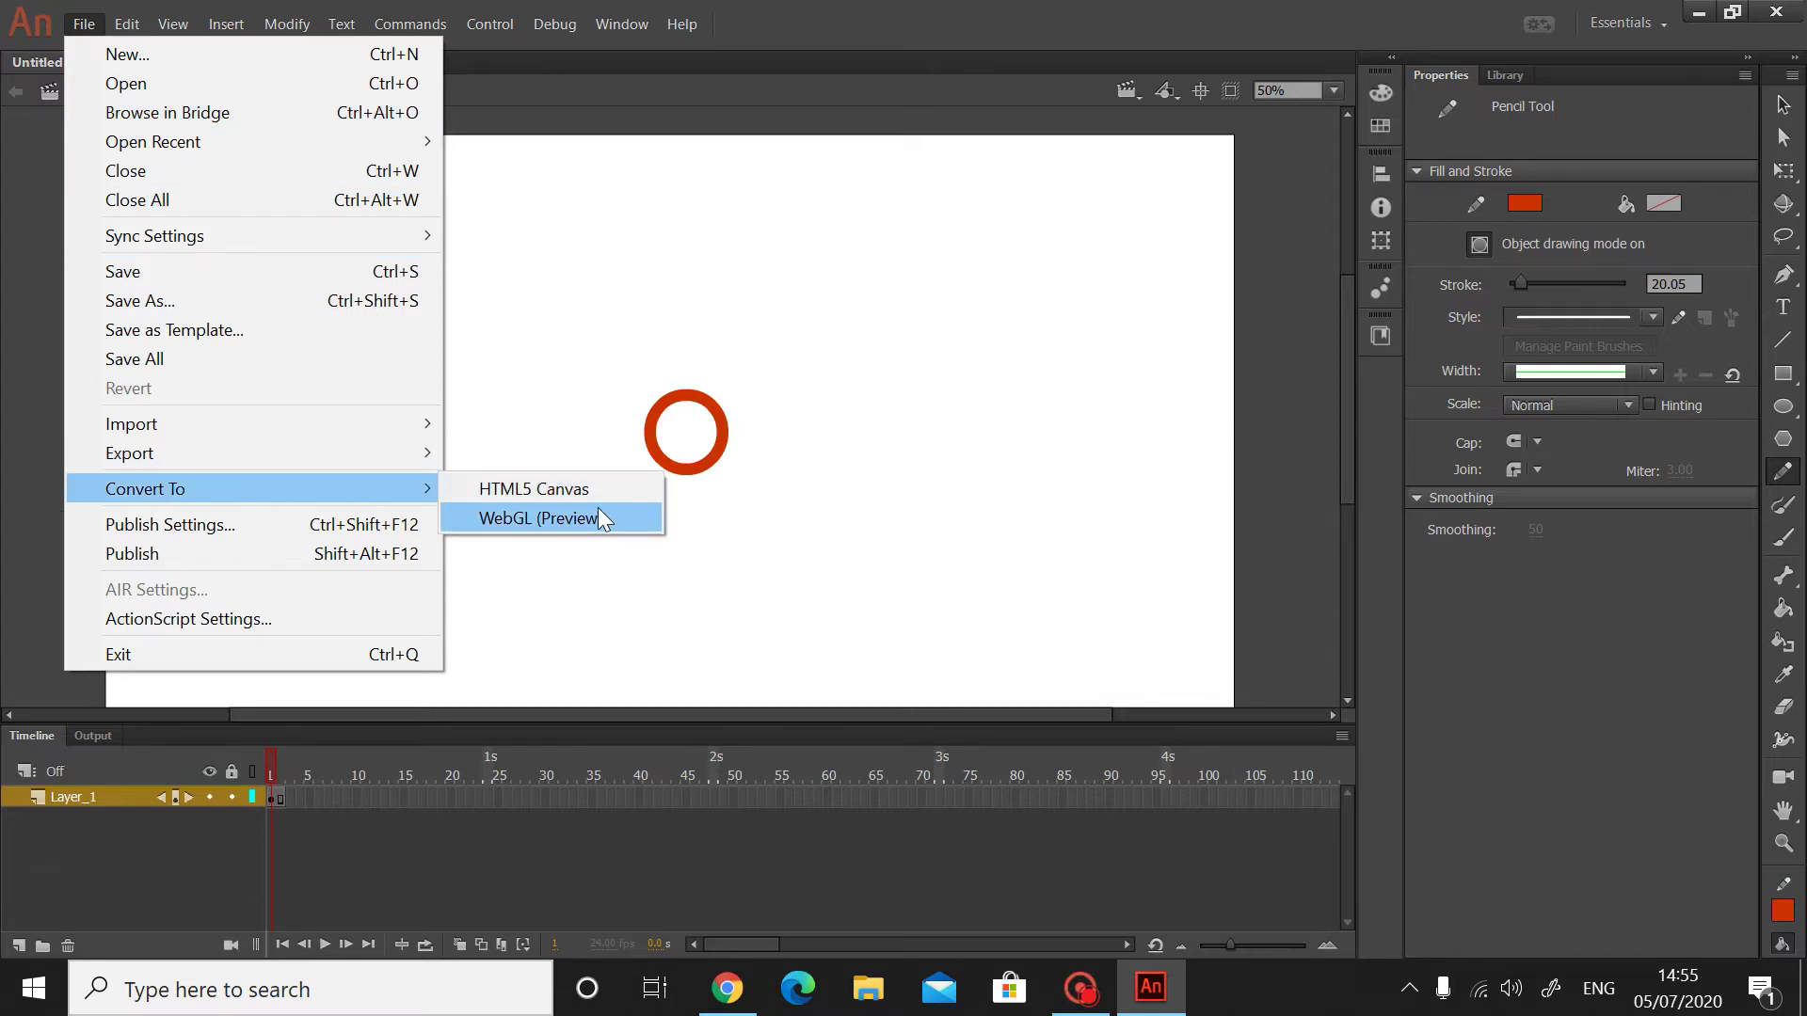
{"action": "left_click", "coordinate": [29, 333]}
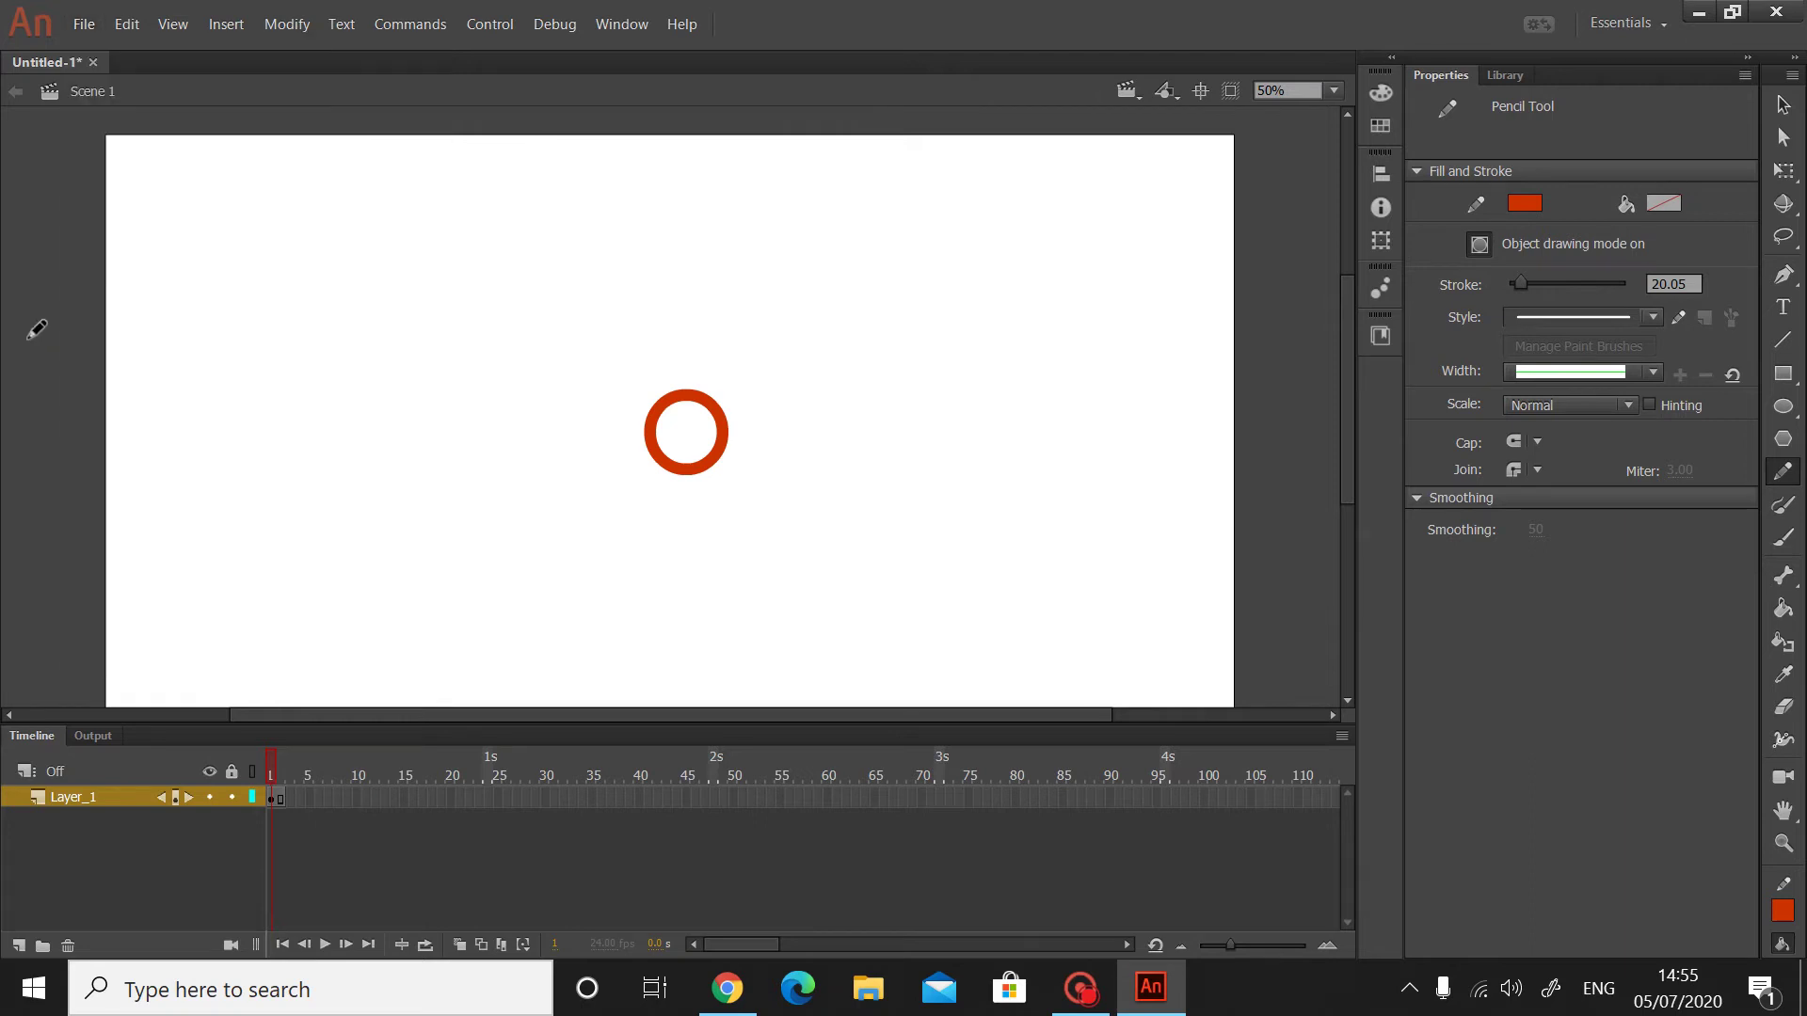
- Switch to Chrome, watch part of the "Learn to Animate in Less Than 10 Minutes" video, pause it, and return to Adobe Animate
{"action": "left_click", "coordinate": [726, 988]}
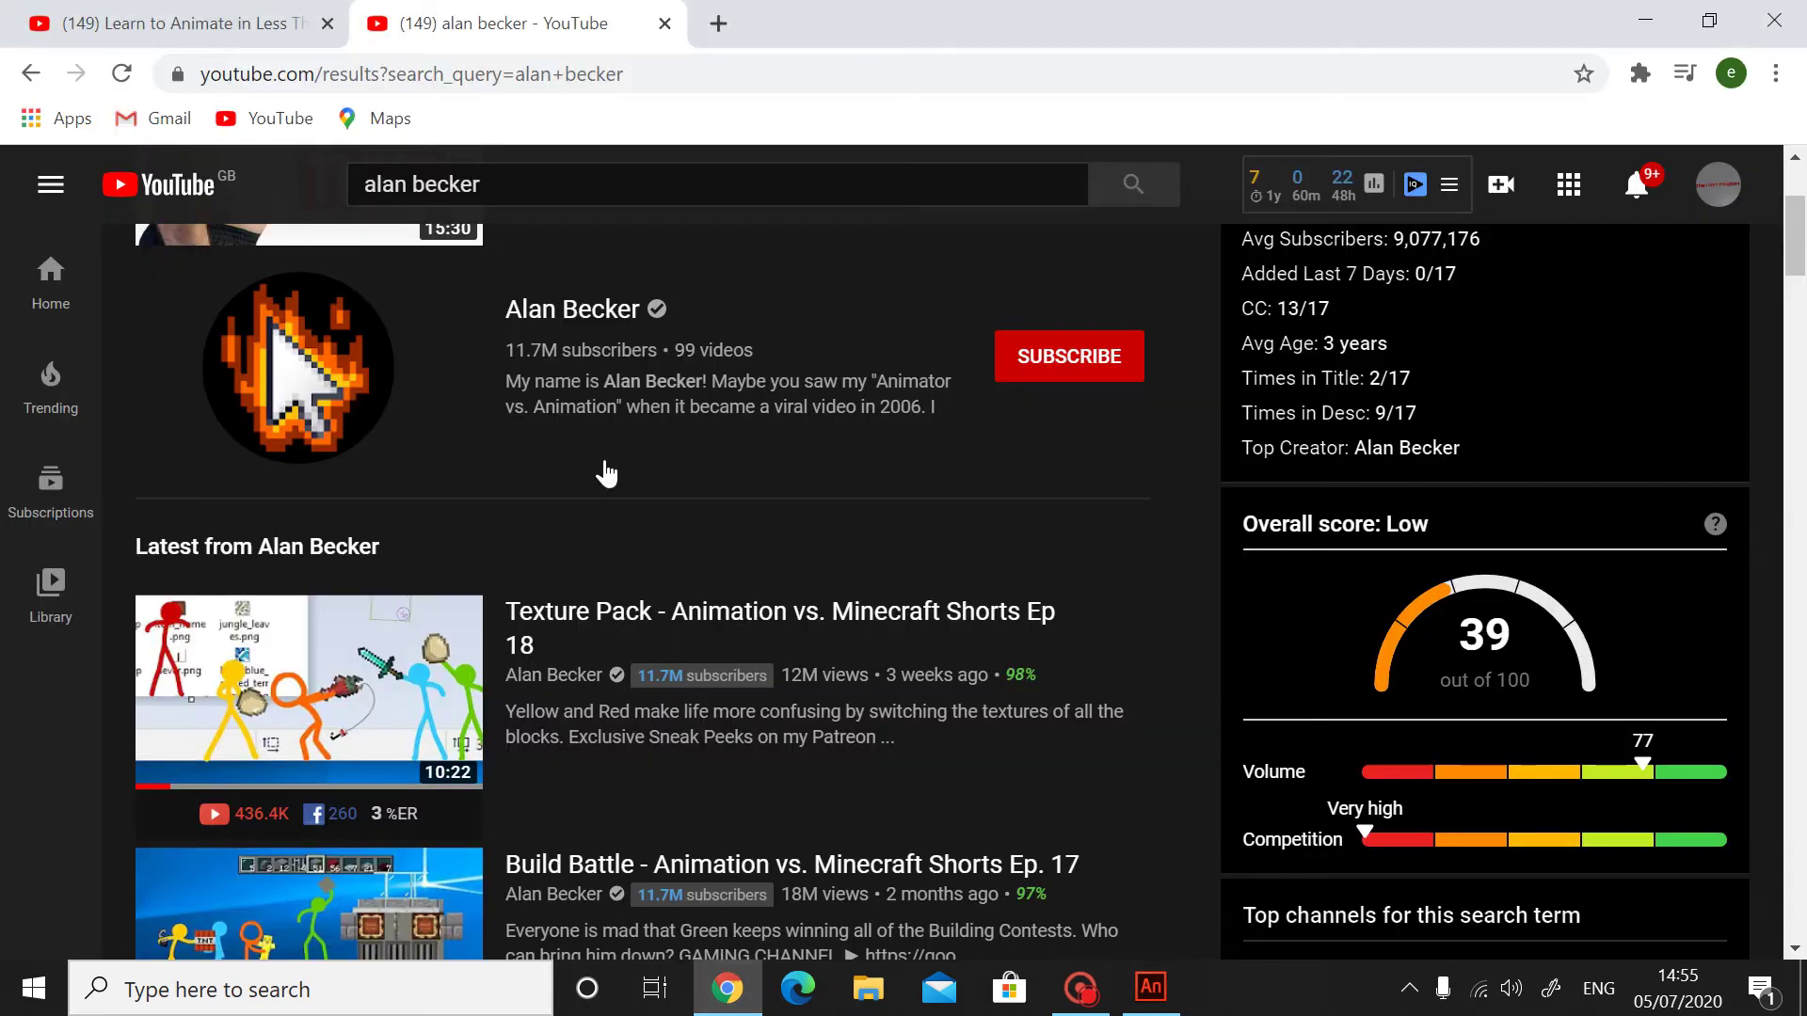
{"action": "left_click", "coordinate": [4, 10]}
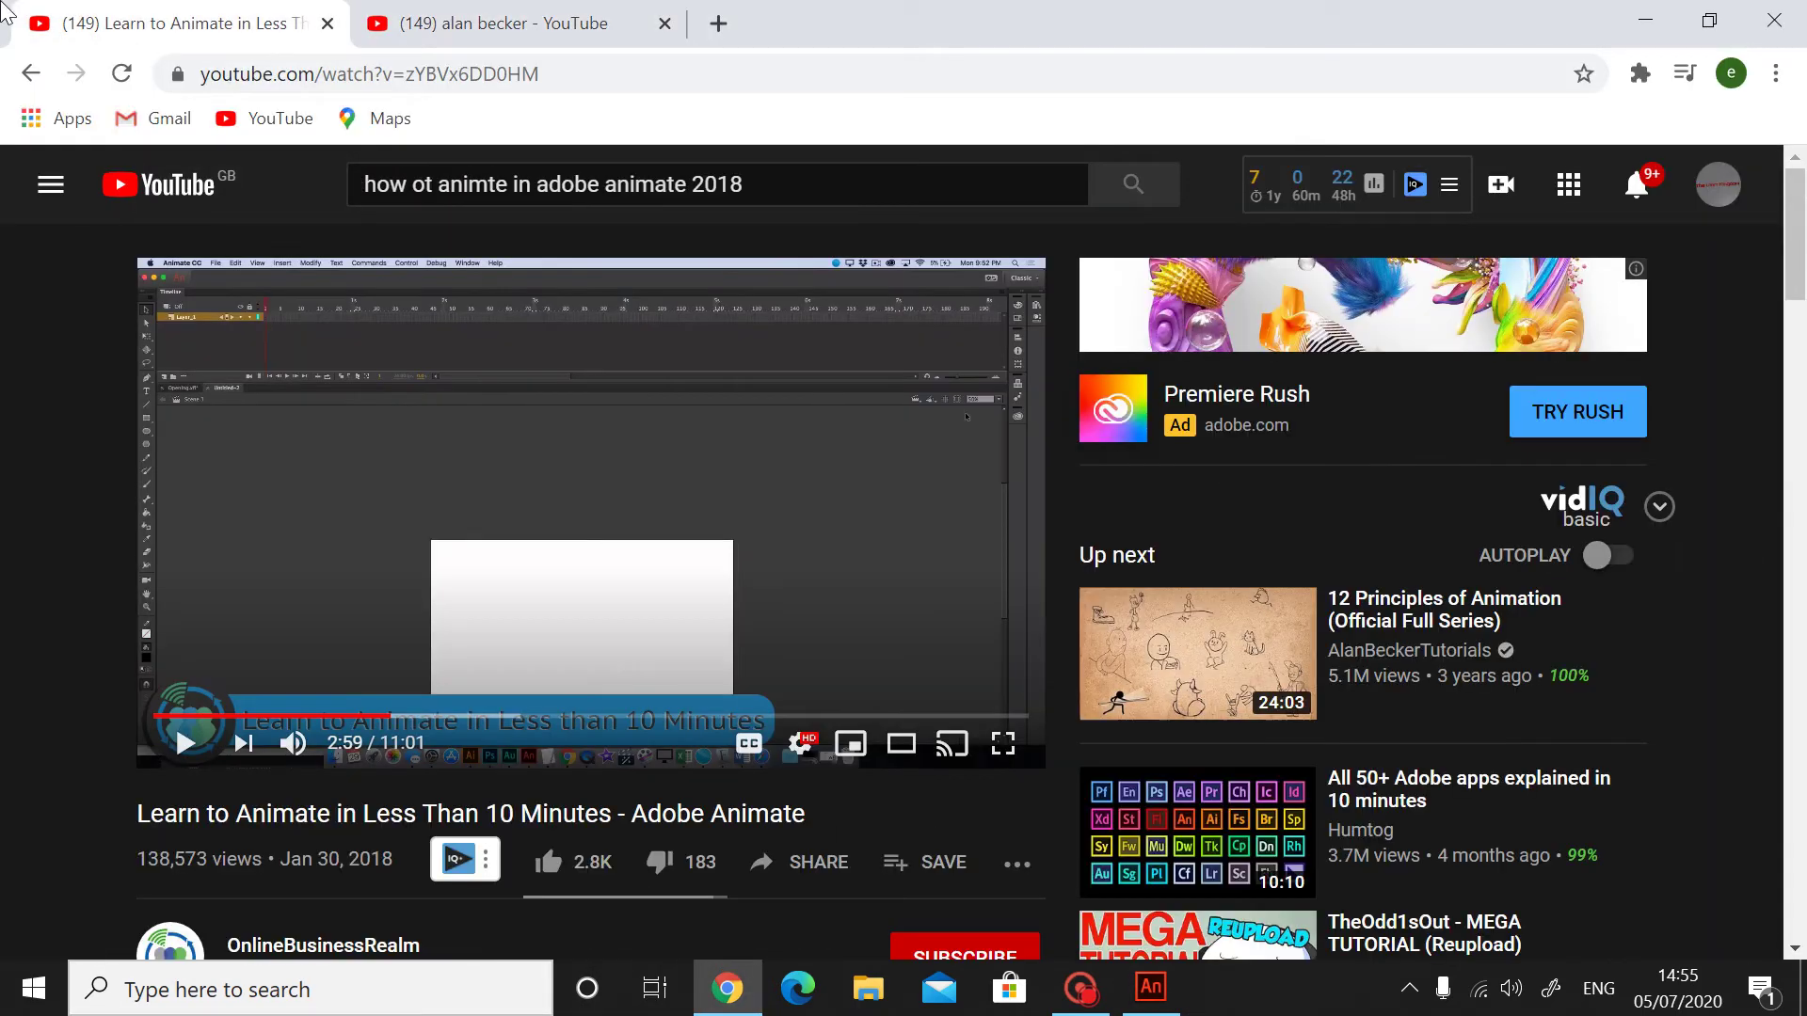
{"action": "left_click", "coordinate": [348, 478]}
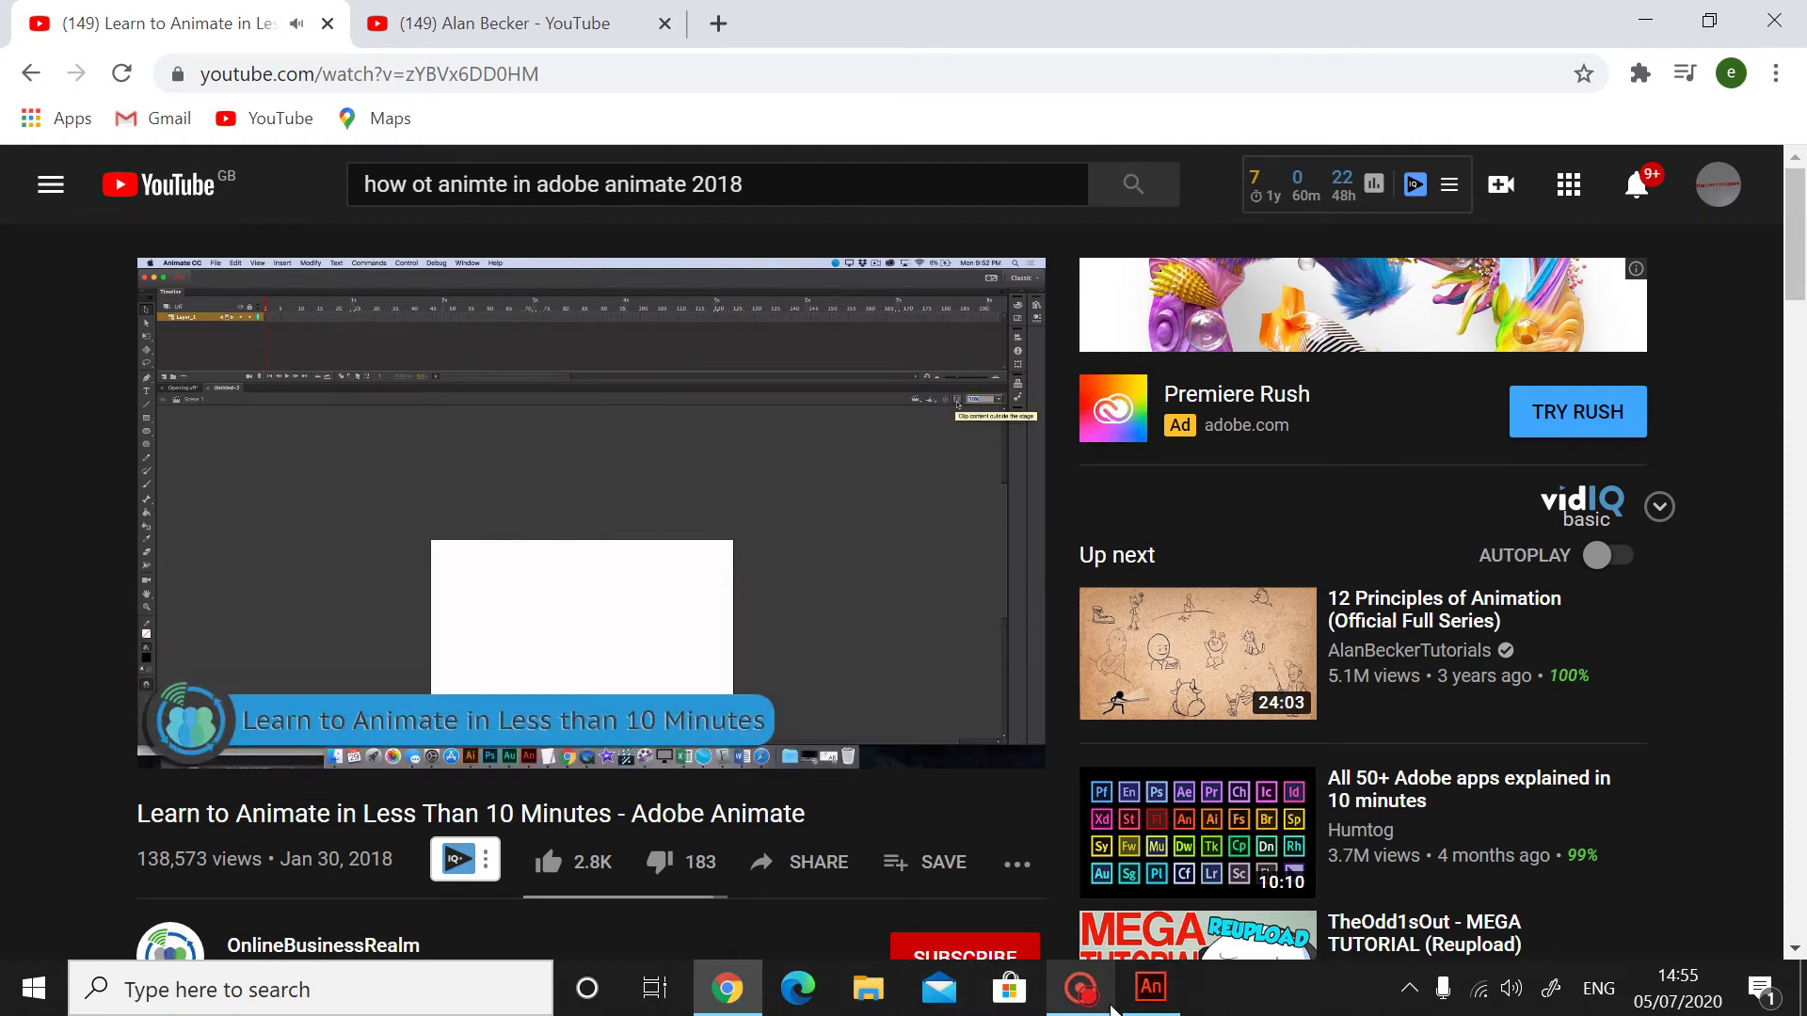
{"action": "left_click", "coordinate": [1080, 988]}
{"action": "left_click", "coordinate": [5, 550]}
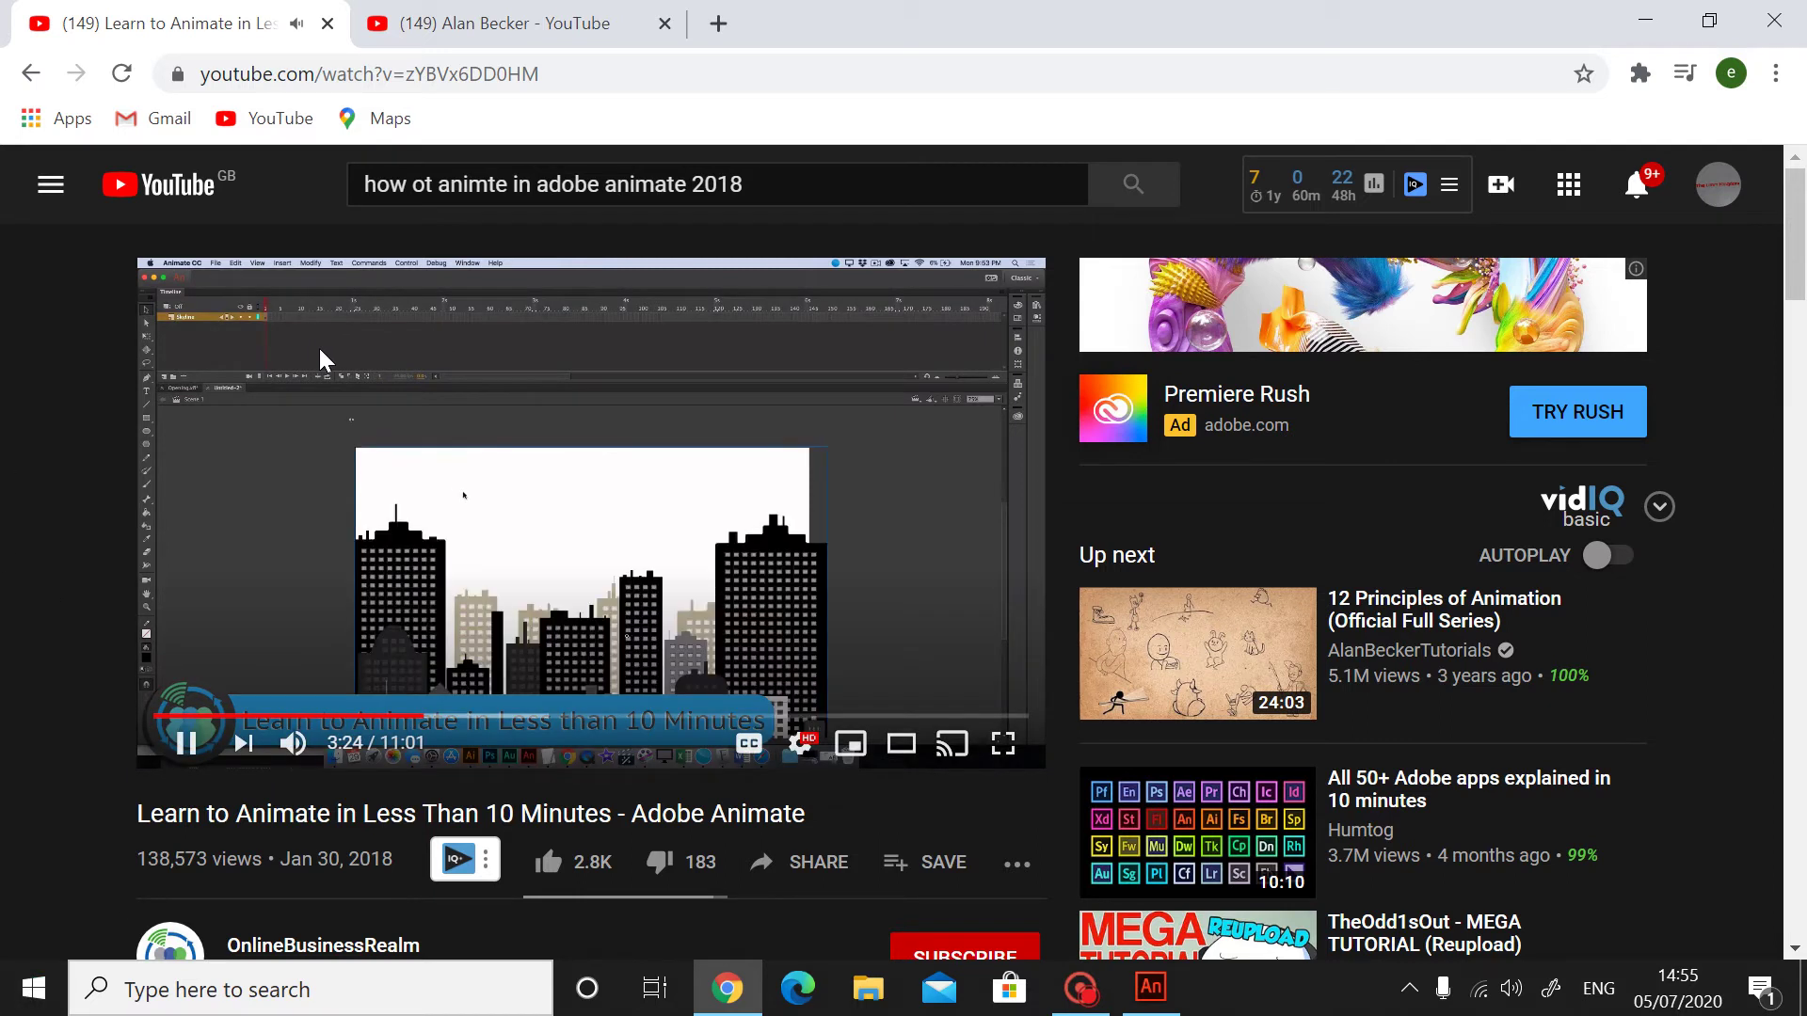
{"action": "left_click", "coordinate": [718, 516]}
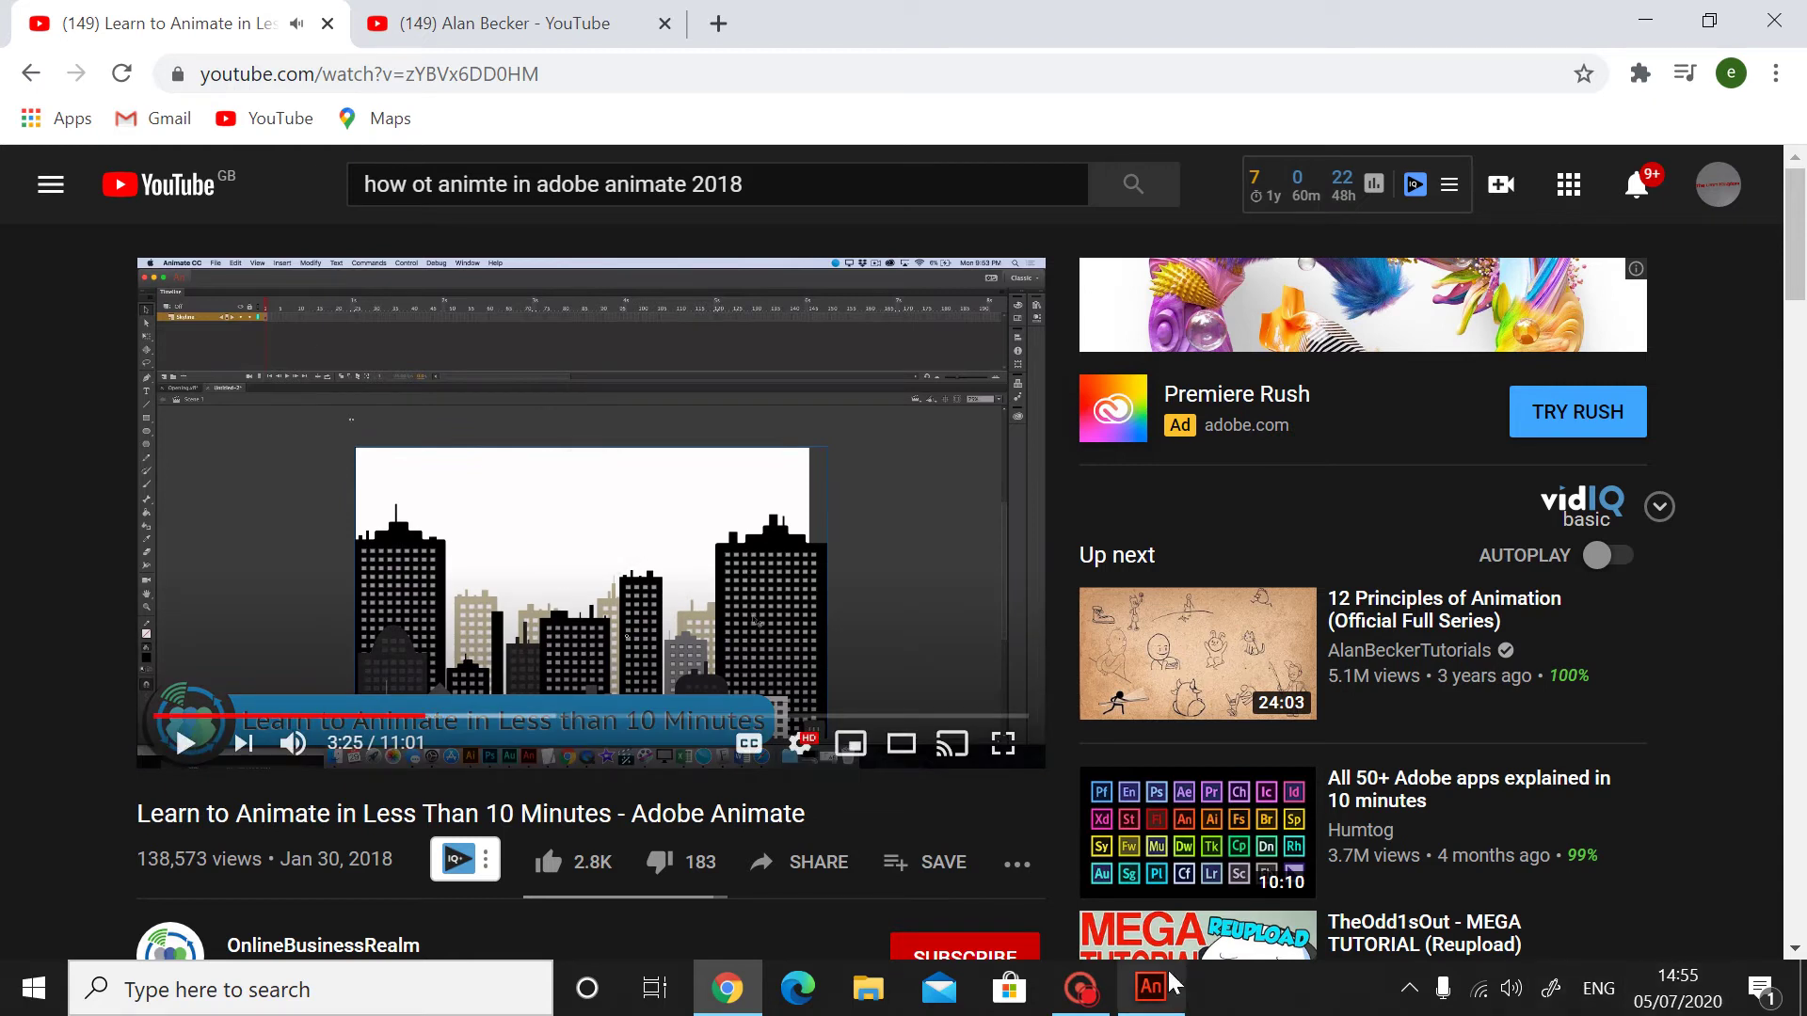
{"action": "mouse_move", "coordinate": [1080, 988]}
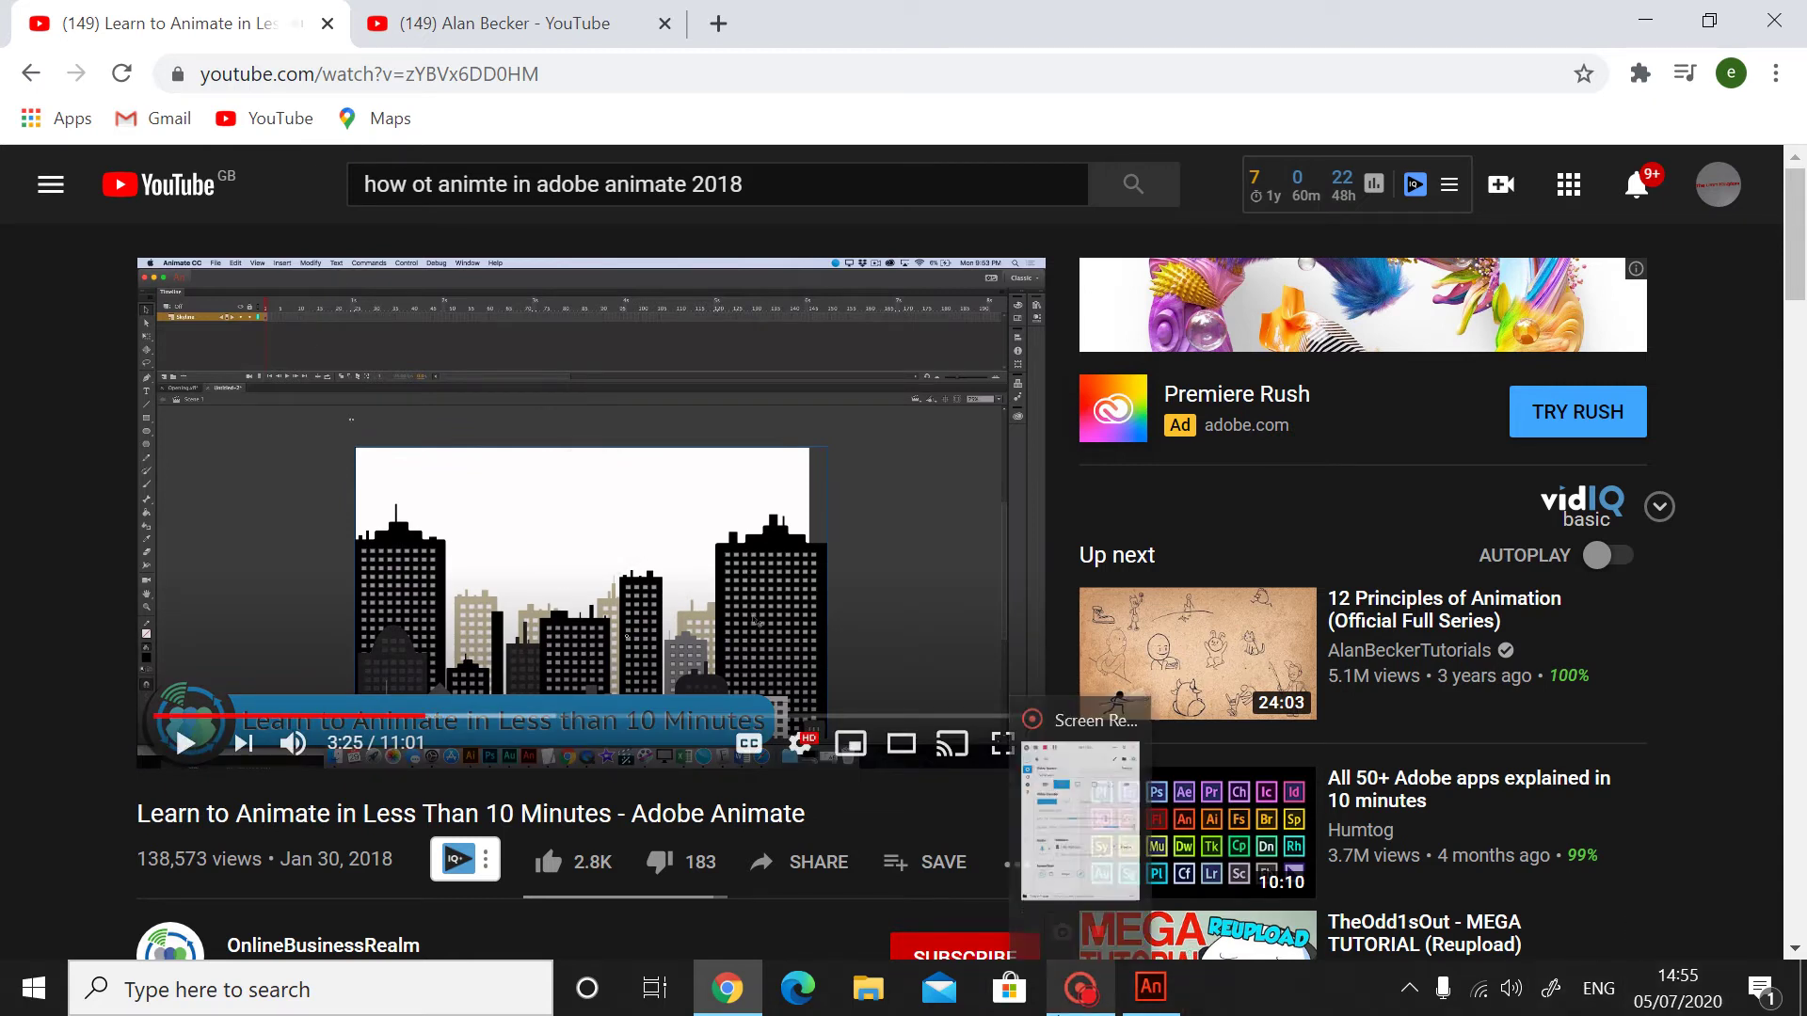
{"action": "left_click", "coordinate": [1149, 988]}
{"action": "scroll", "coordinate": [647, 441], "scroll_direction": "down", "scroll_amount": 5}
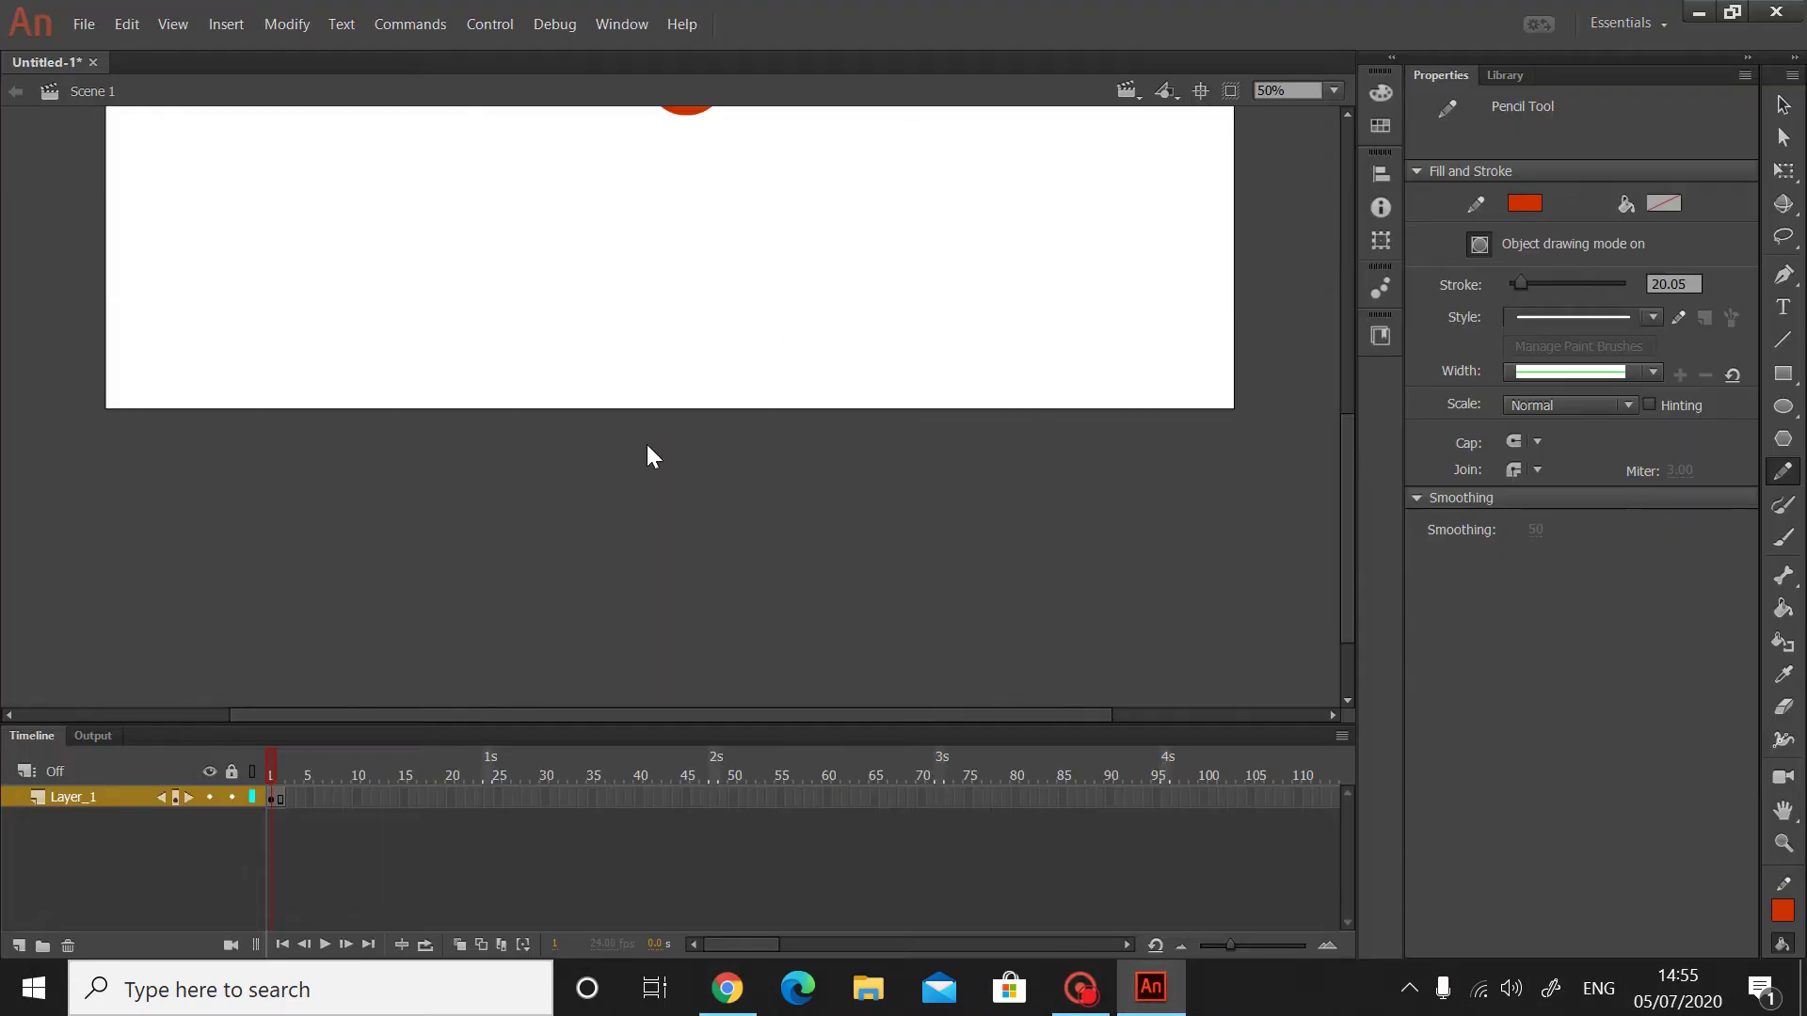
{"action": "scroll", "coordinate": [649, 456], "scroll_direction": "up", "scroll_amount": 6}
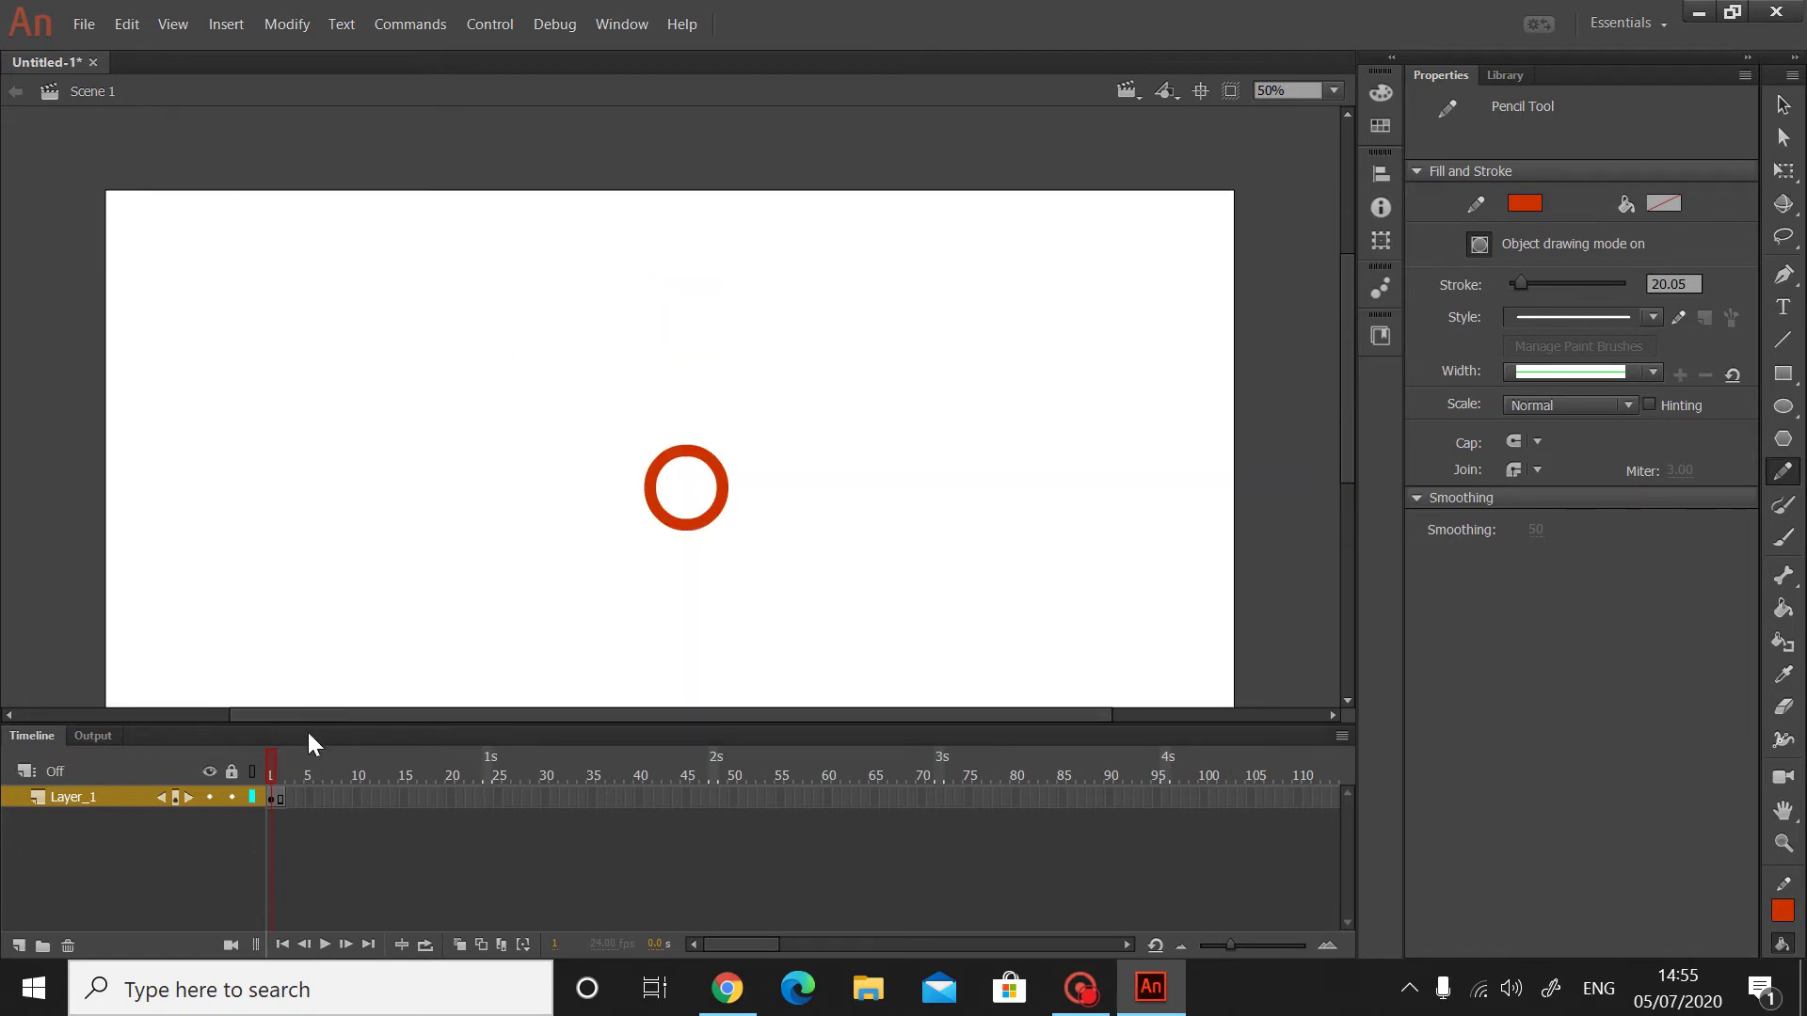
{"action": "left_click_drag", "start_coordinate": [300, 740], "coordinate": [392, 749]}
{"action": "left_click", "coordinate": [1645, 21]}
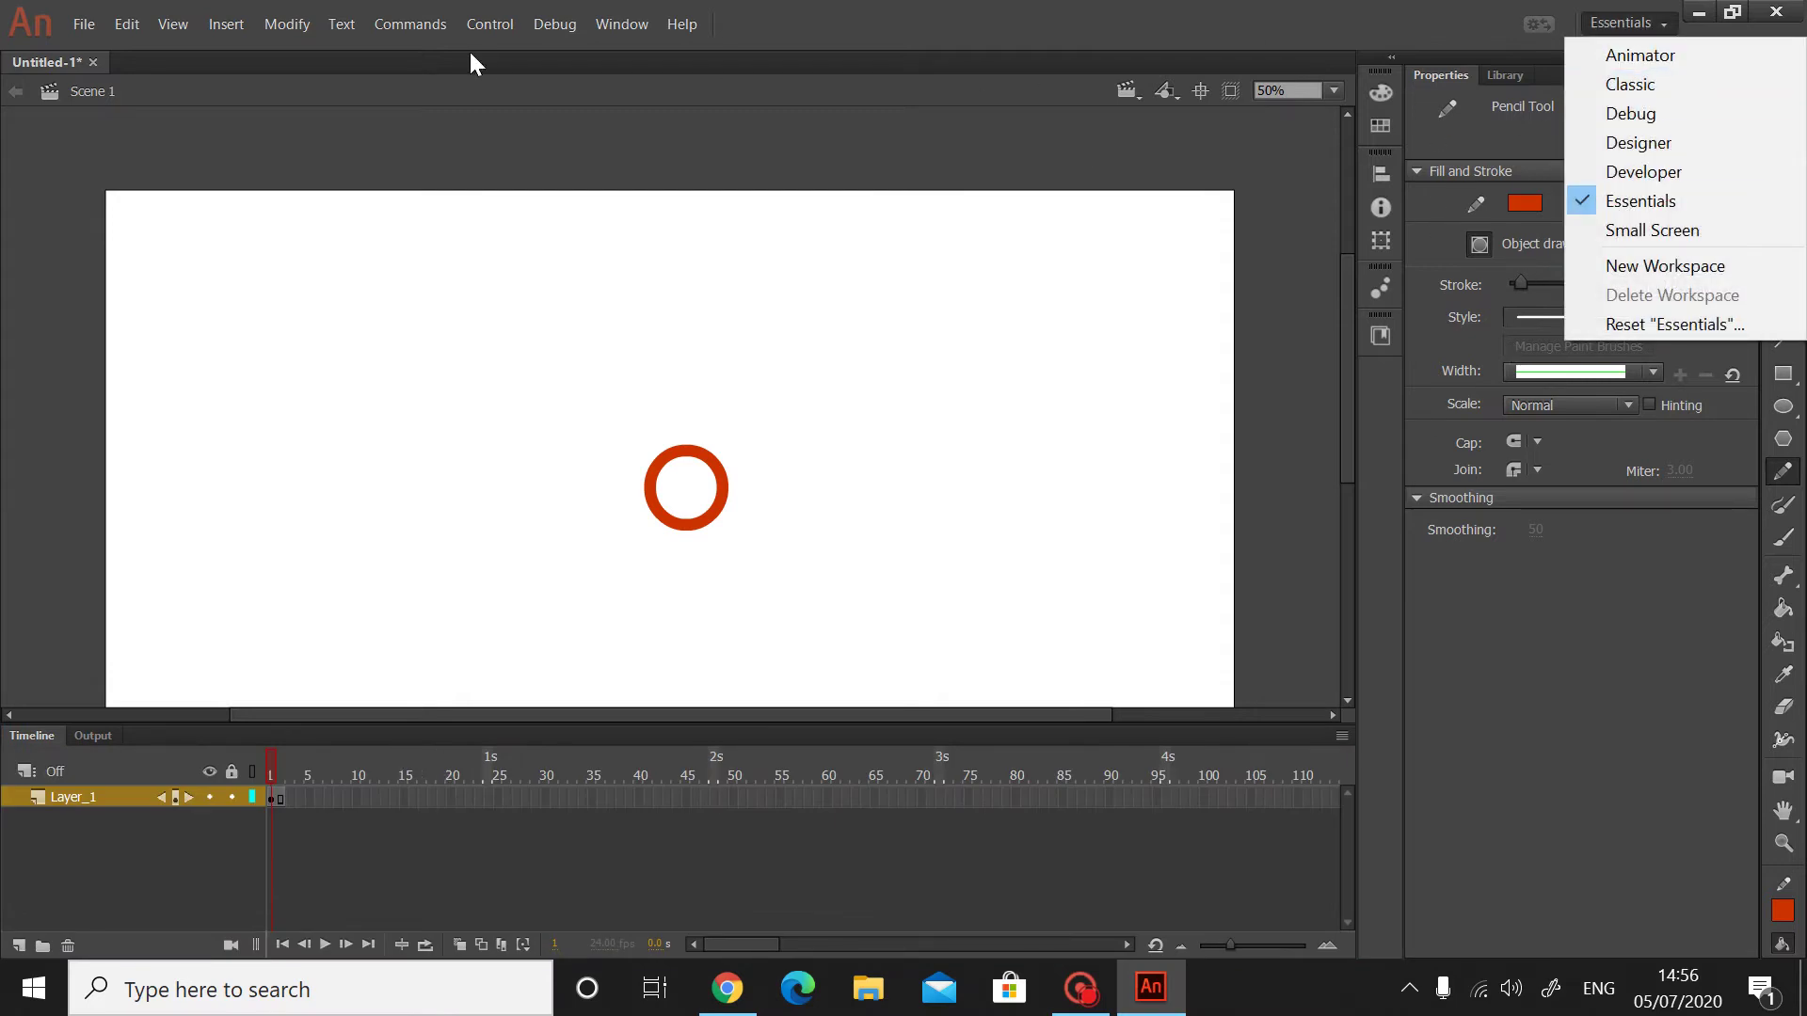
{"action": "left_click", "coordinate": [613, 20]}
{"action": "left_click", "coordinate": [621, 21]}
{"action": "left_click", "coordinate": [621, 21]}
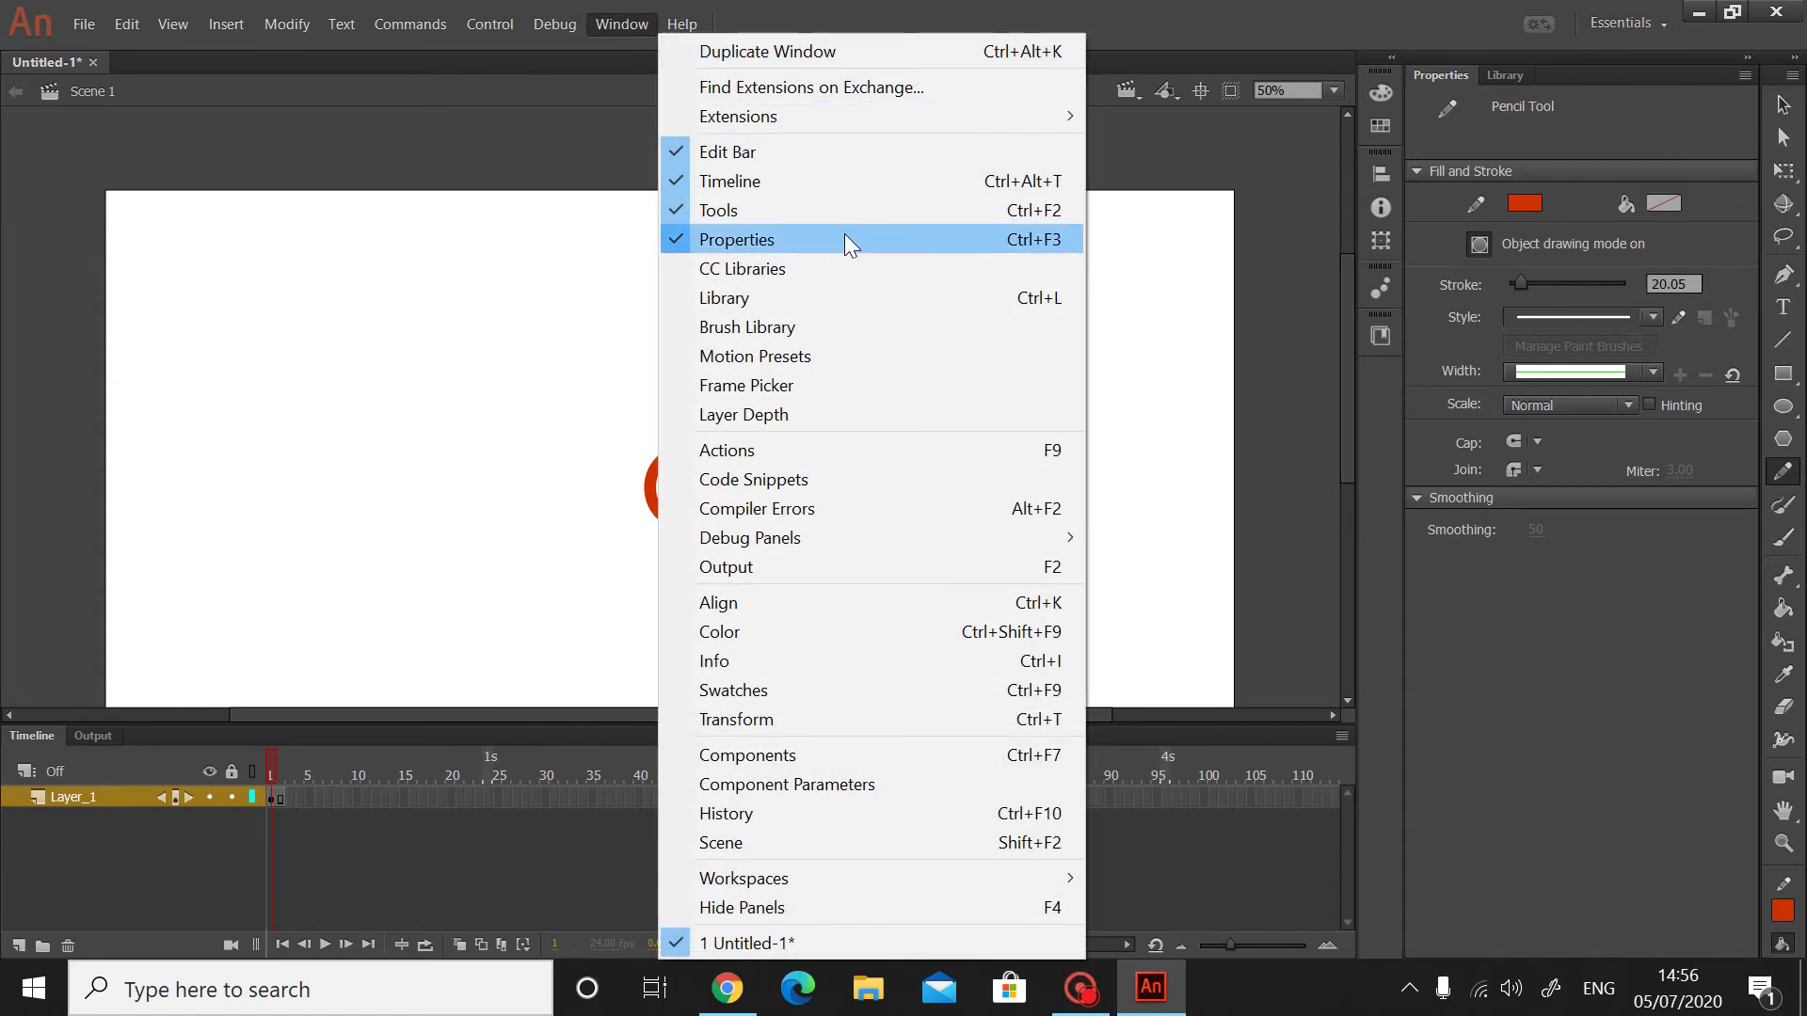
{"action": "left_click", "coordinate": [28, 482]}
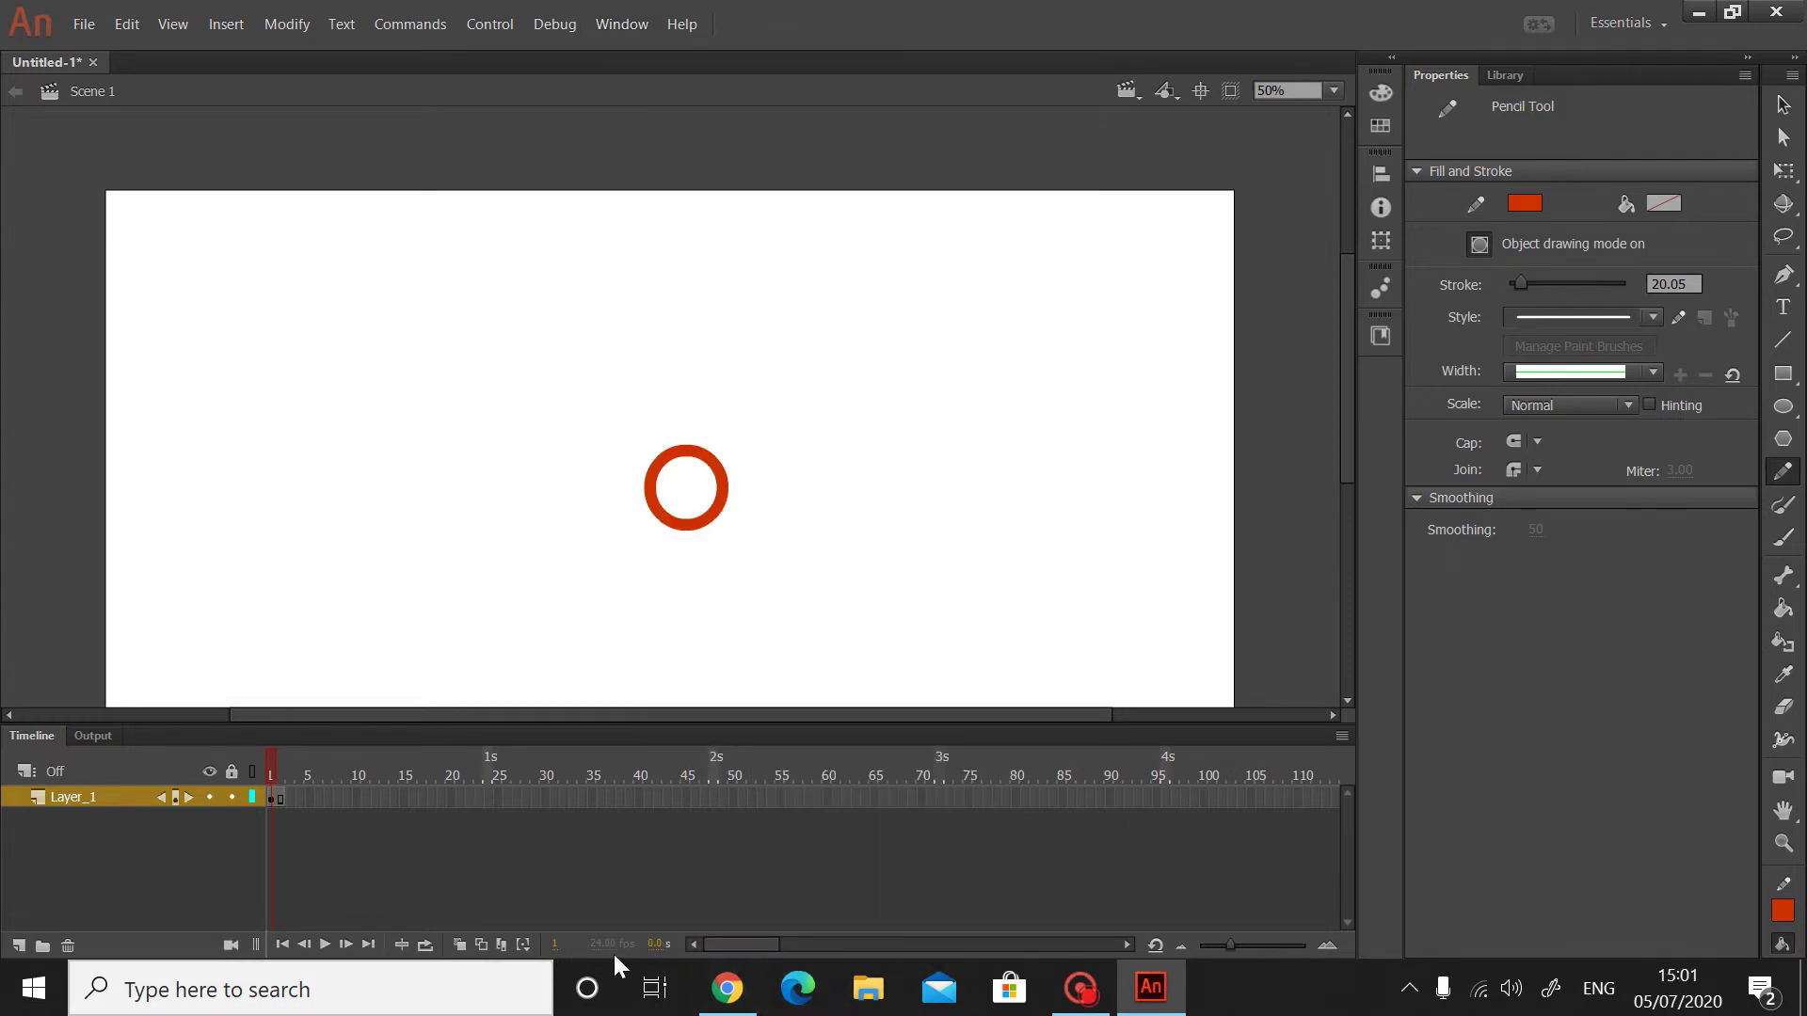
- Convert the orange-red circle outline to a Movie Clip symbol named OrageHead
{"action": "right_click", "coordinate": [714, 509]}
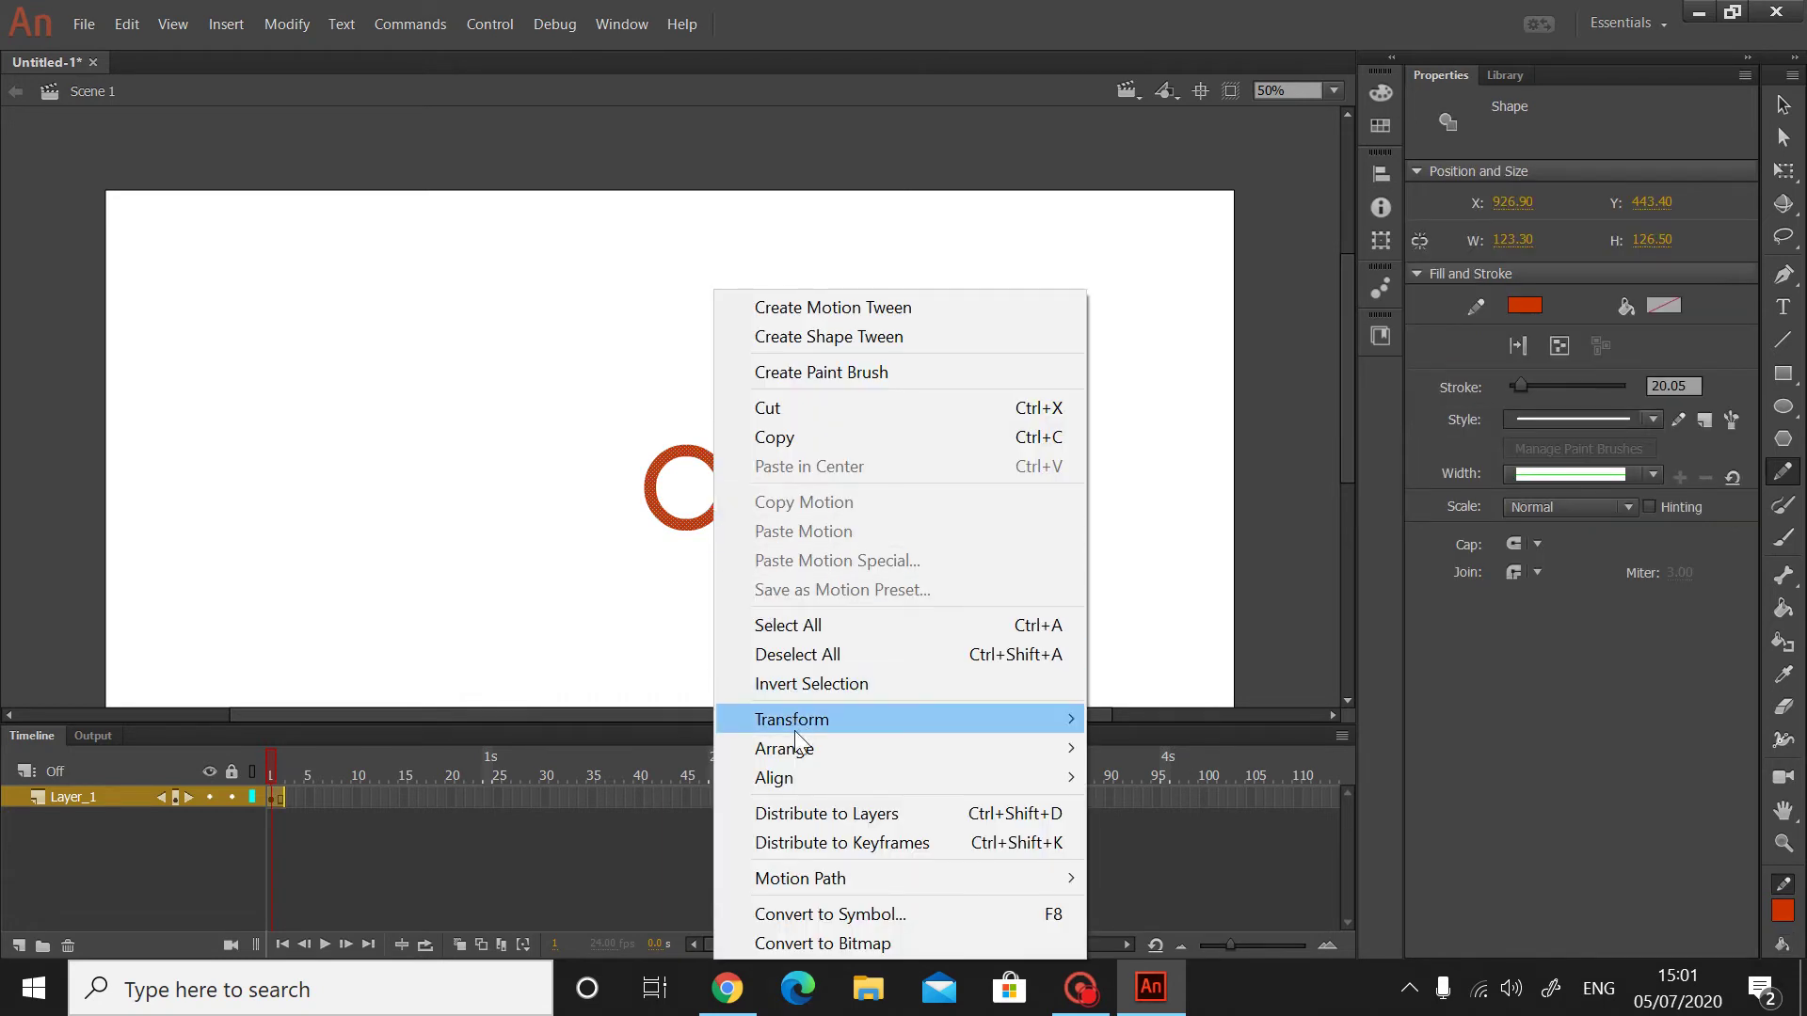
{"action": "left_click", "coordinate": [796, 913]}
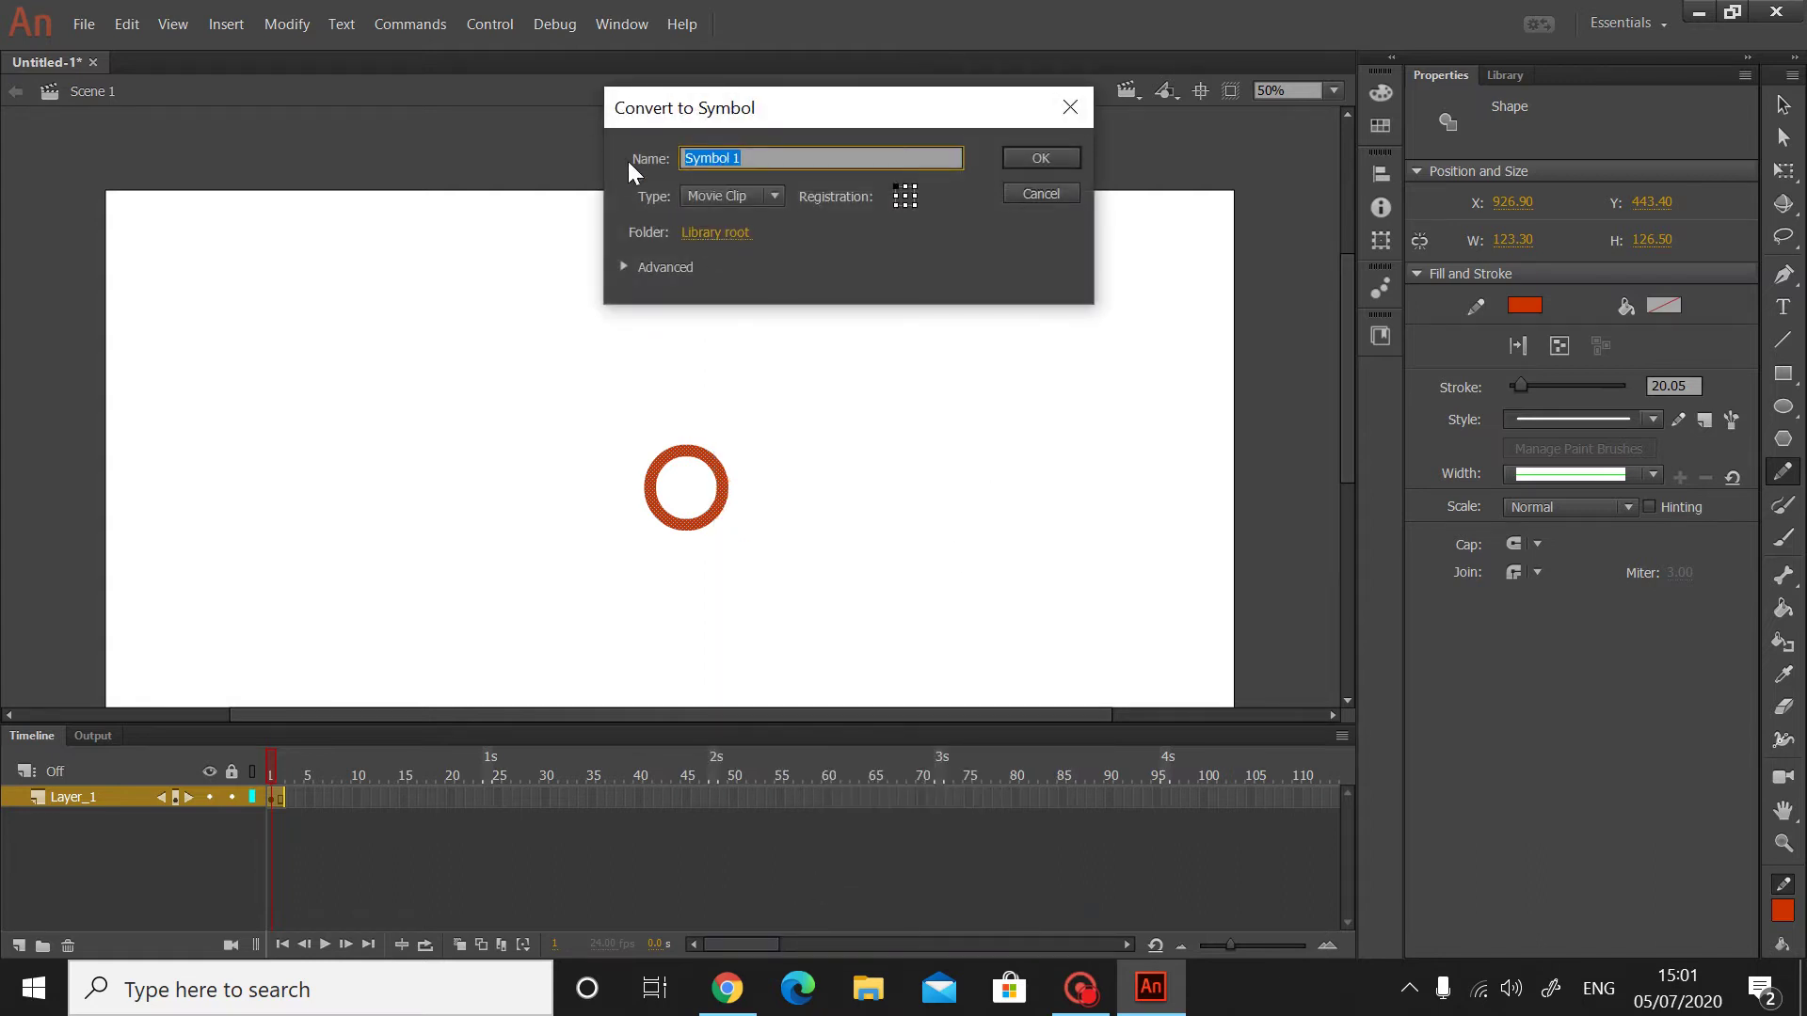
{"action": "type", "text": "OrageHead"}
{"action": "left_click", "coordinate": [731, 199]}
{"action": "left_click", "coordinate": [944, 211]}
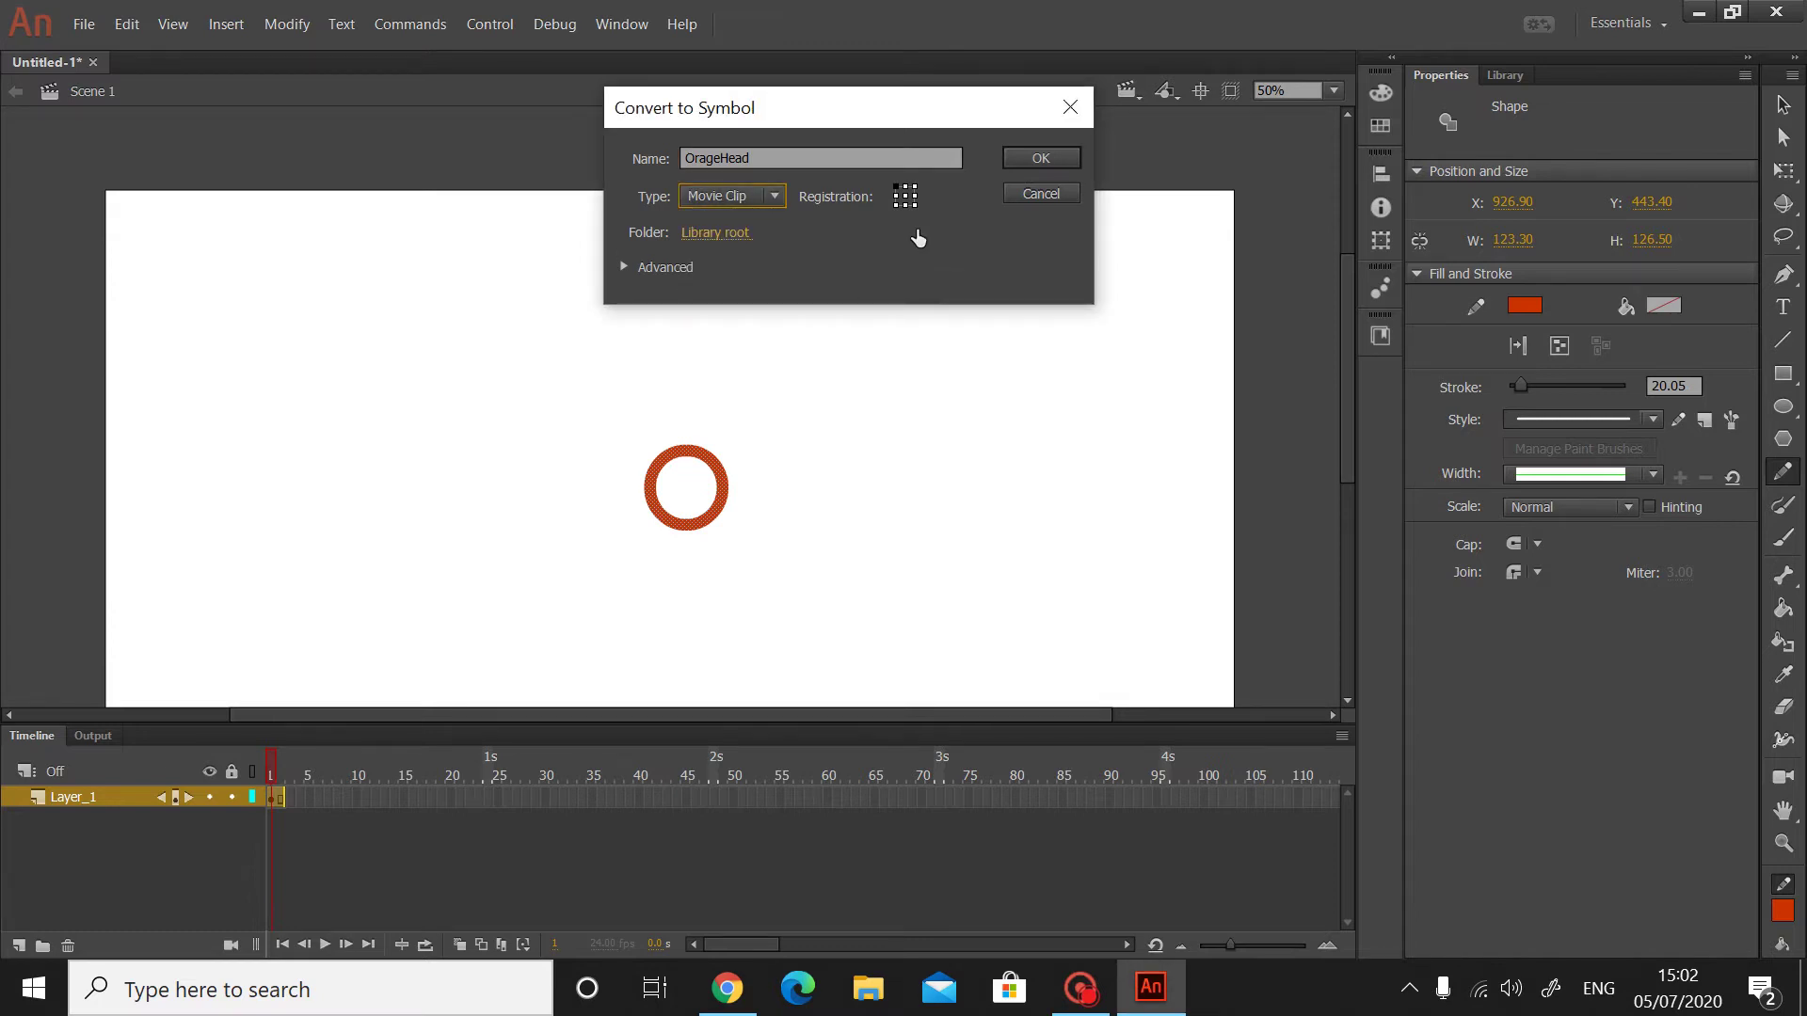
{"action": "left_click", "coordinate": [1039, 158]}
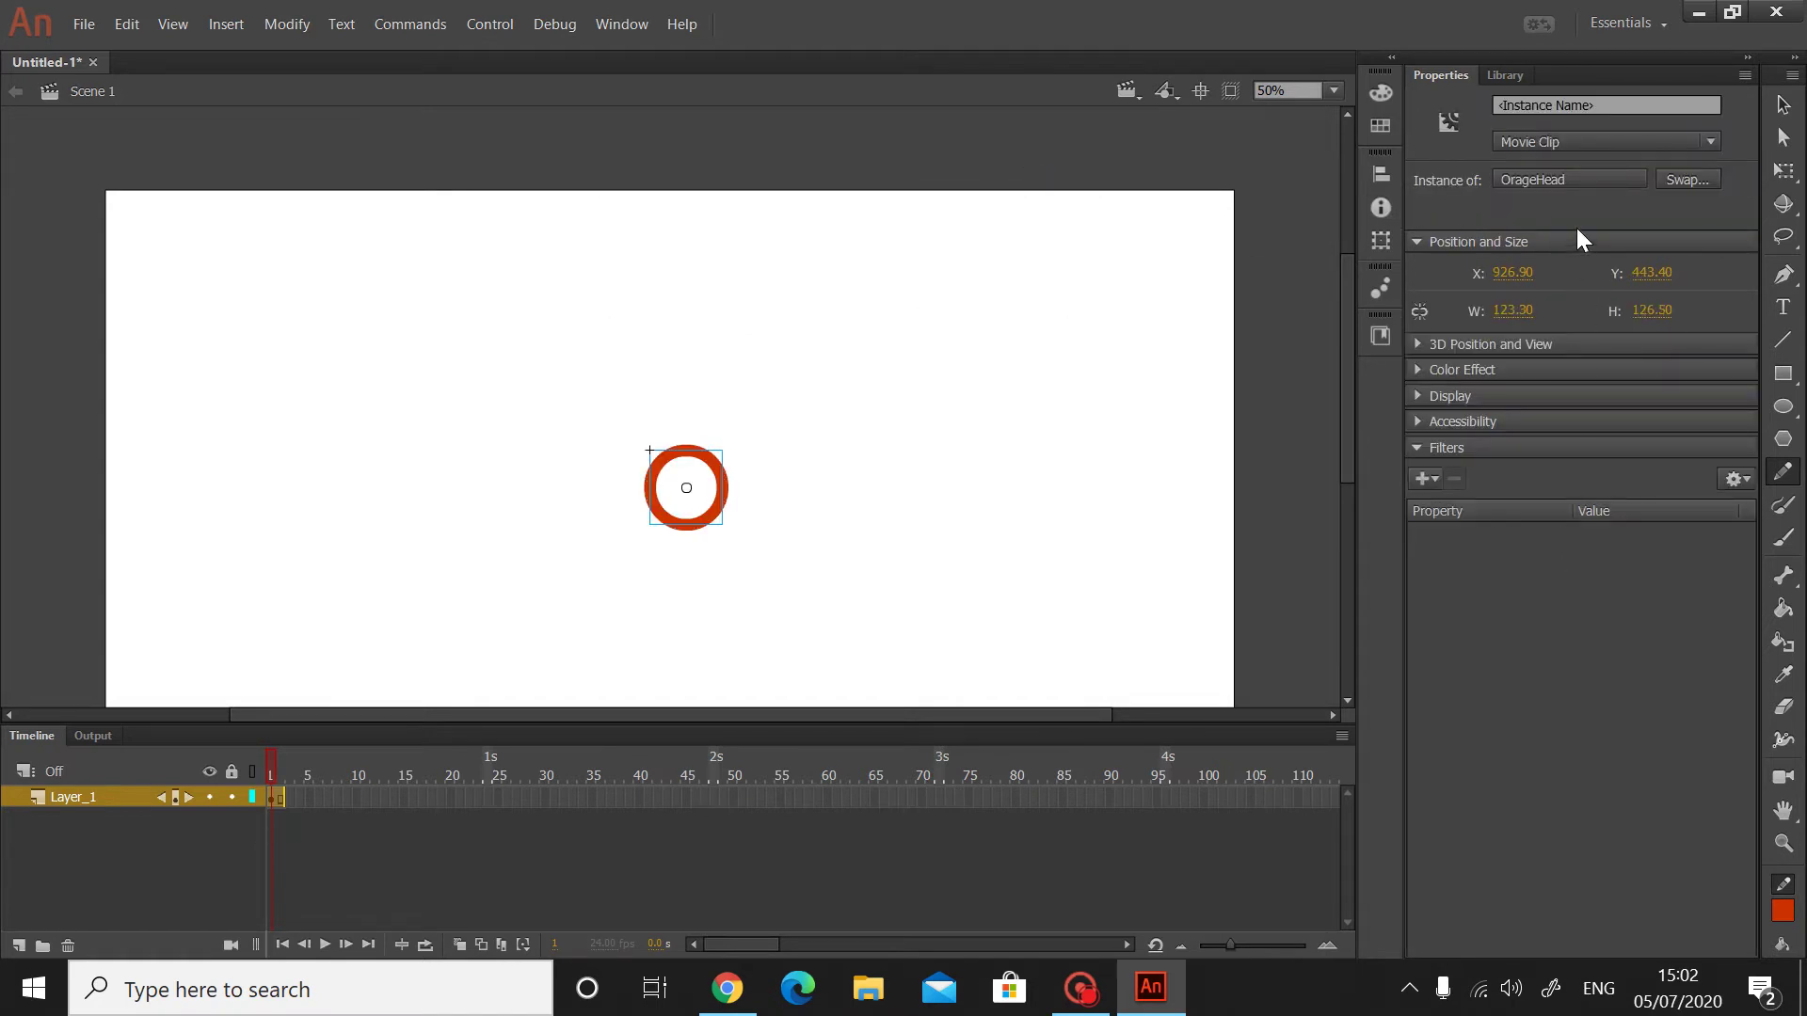
- Try a long slanted pencil line above the circle symbol, and undo it
{"action": "left_click", "coordinate": [1505, 106]}
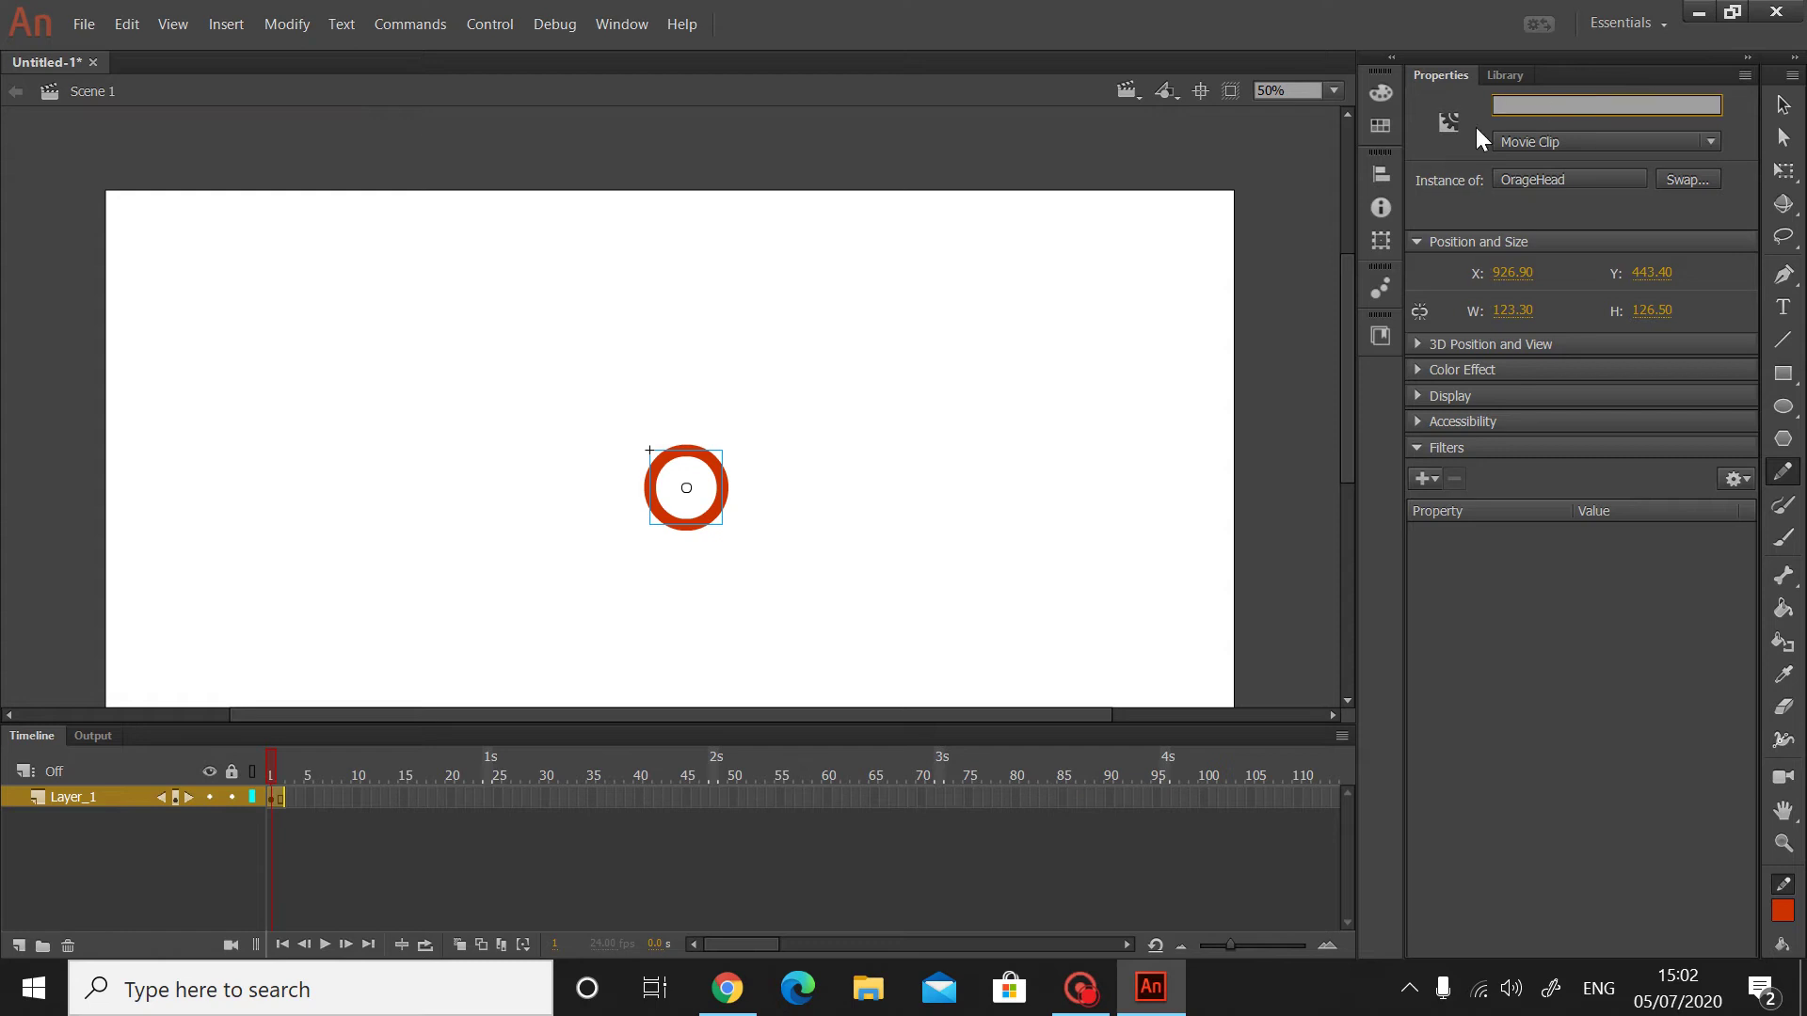
{"action": "left_click", "coordinate": [1487, 655]}
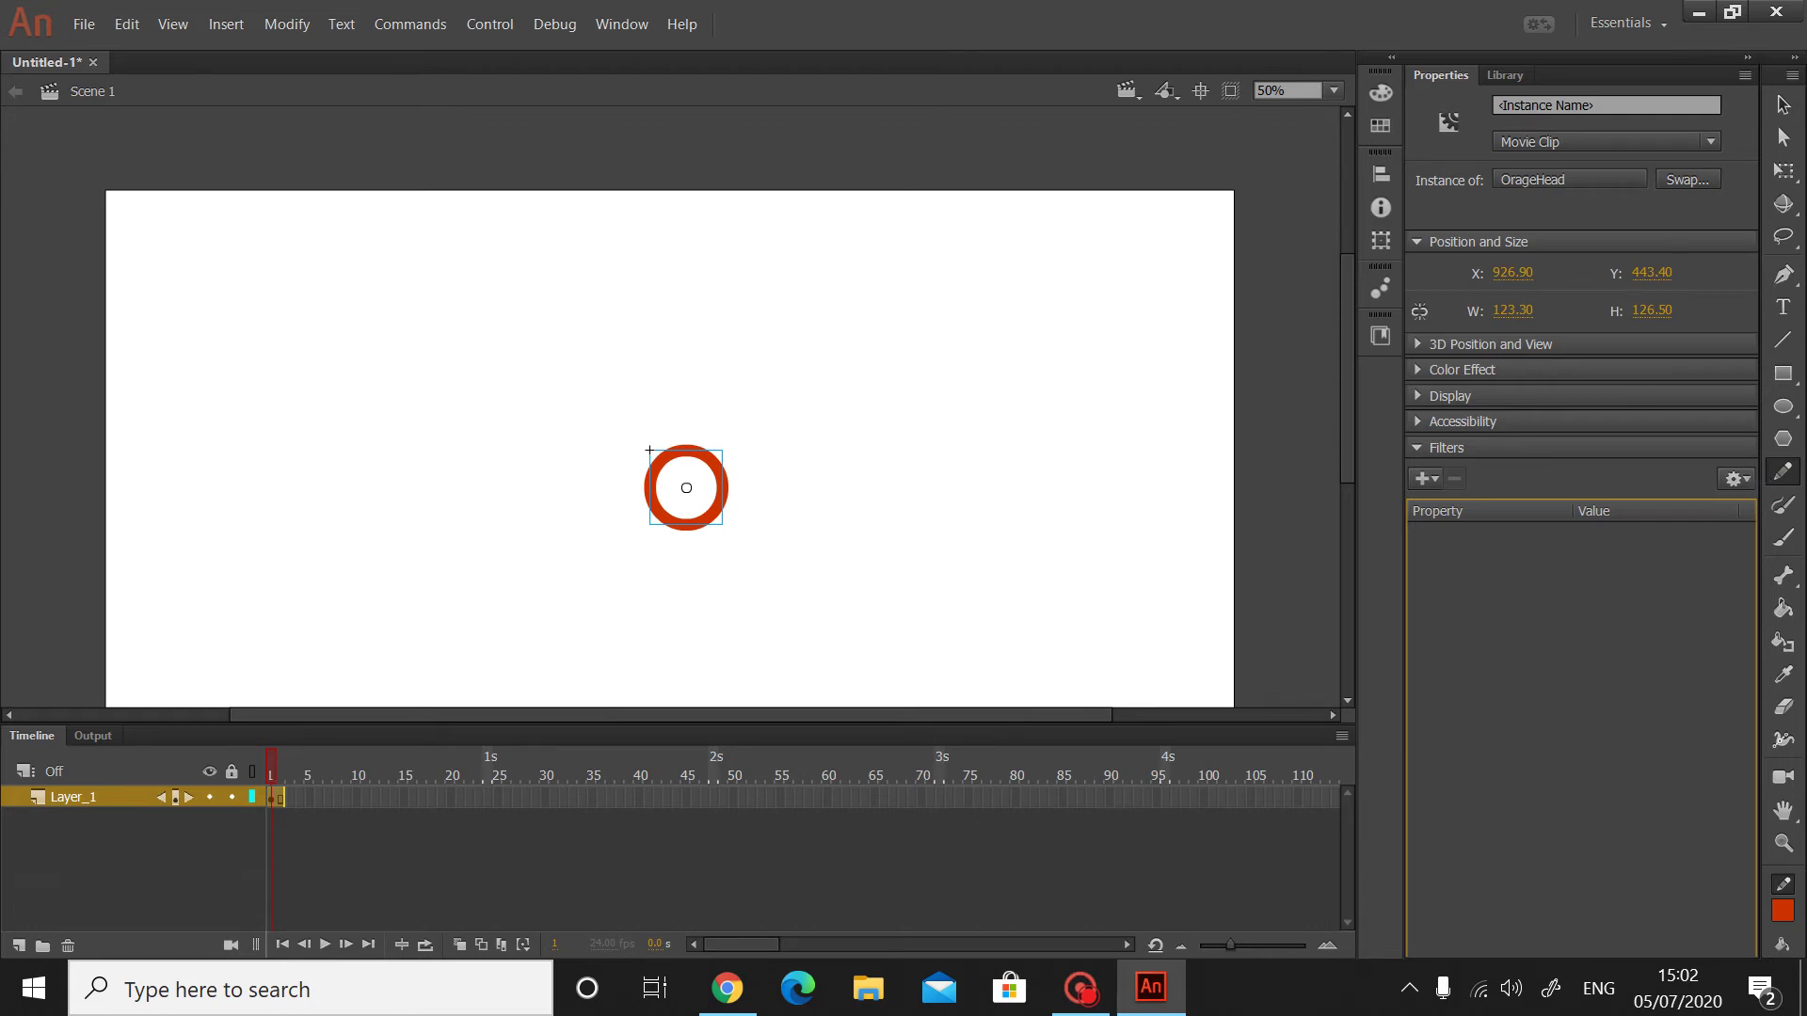
{"action": "left_click_drag", "start_coordinate": [795, 347], "coordinate": [414, 543]}
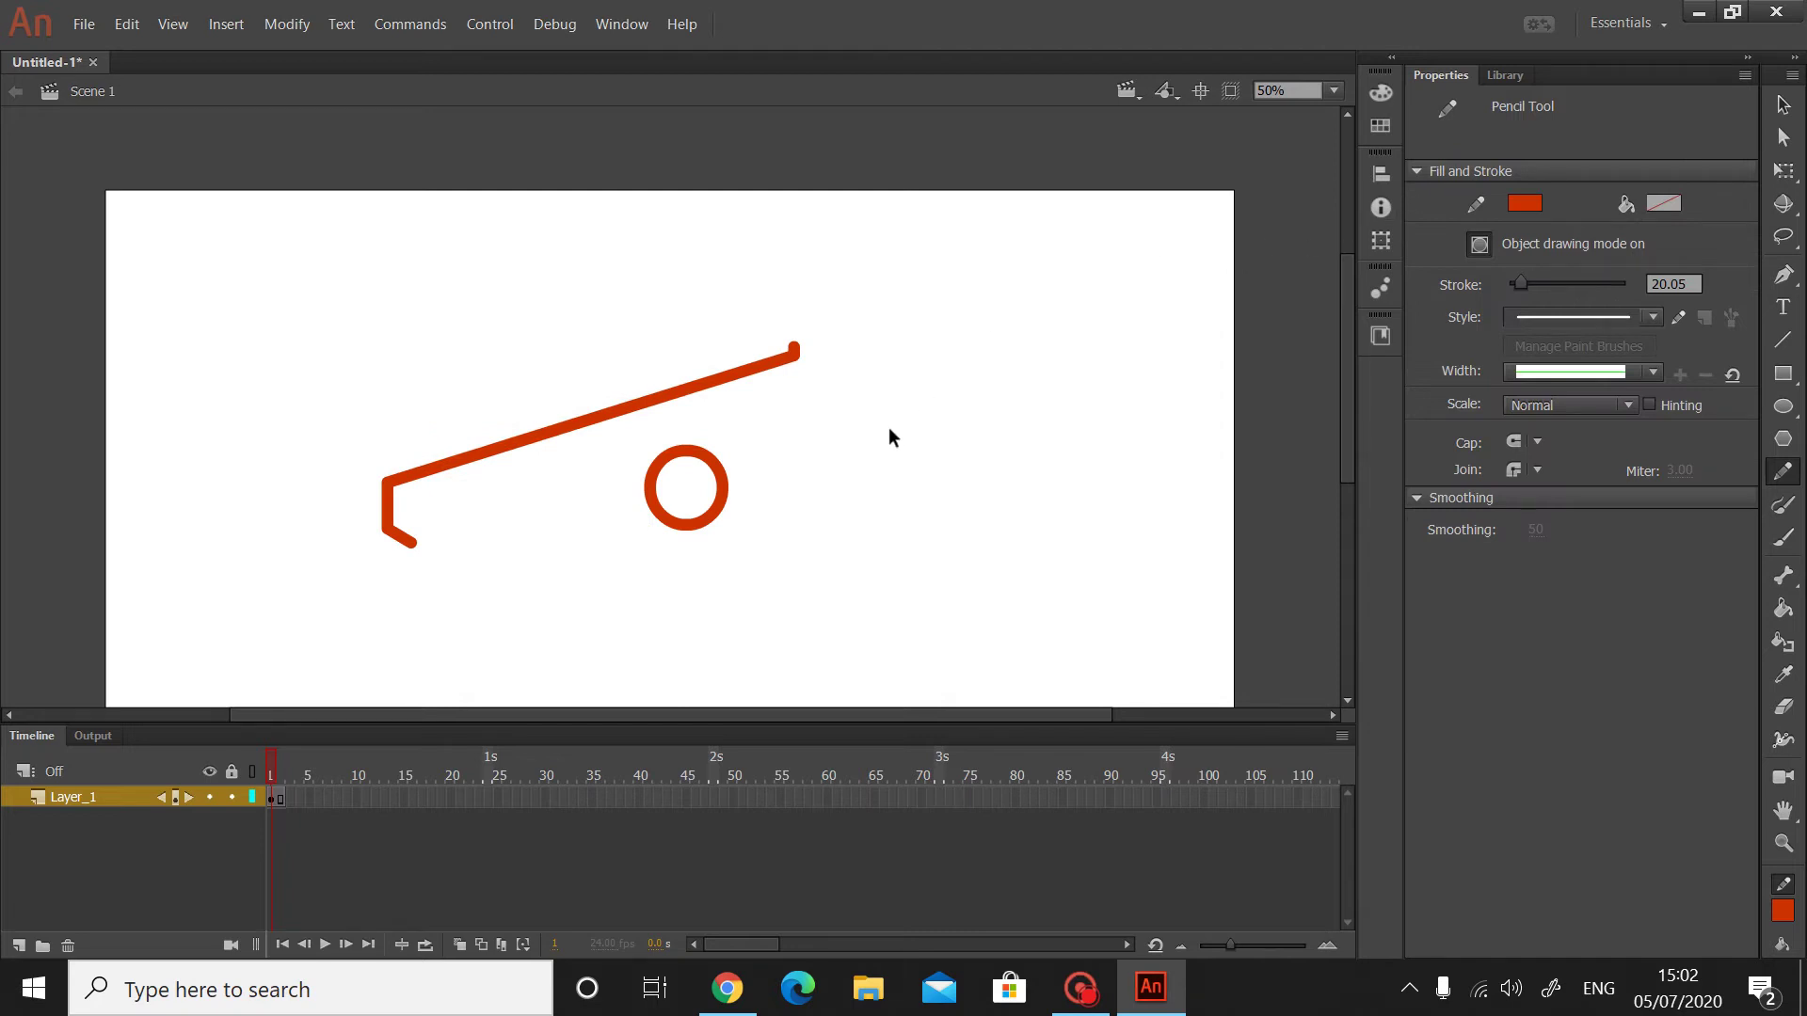
{"action": "key", "text": "ctrl+z"}
- Switch to Chrome, watch the next part of the animation tutorial video up to 3:49, pause it, and return to Adobe Animate
{"action": "left_click", "coordinate": [749, 1000]}
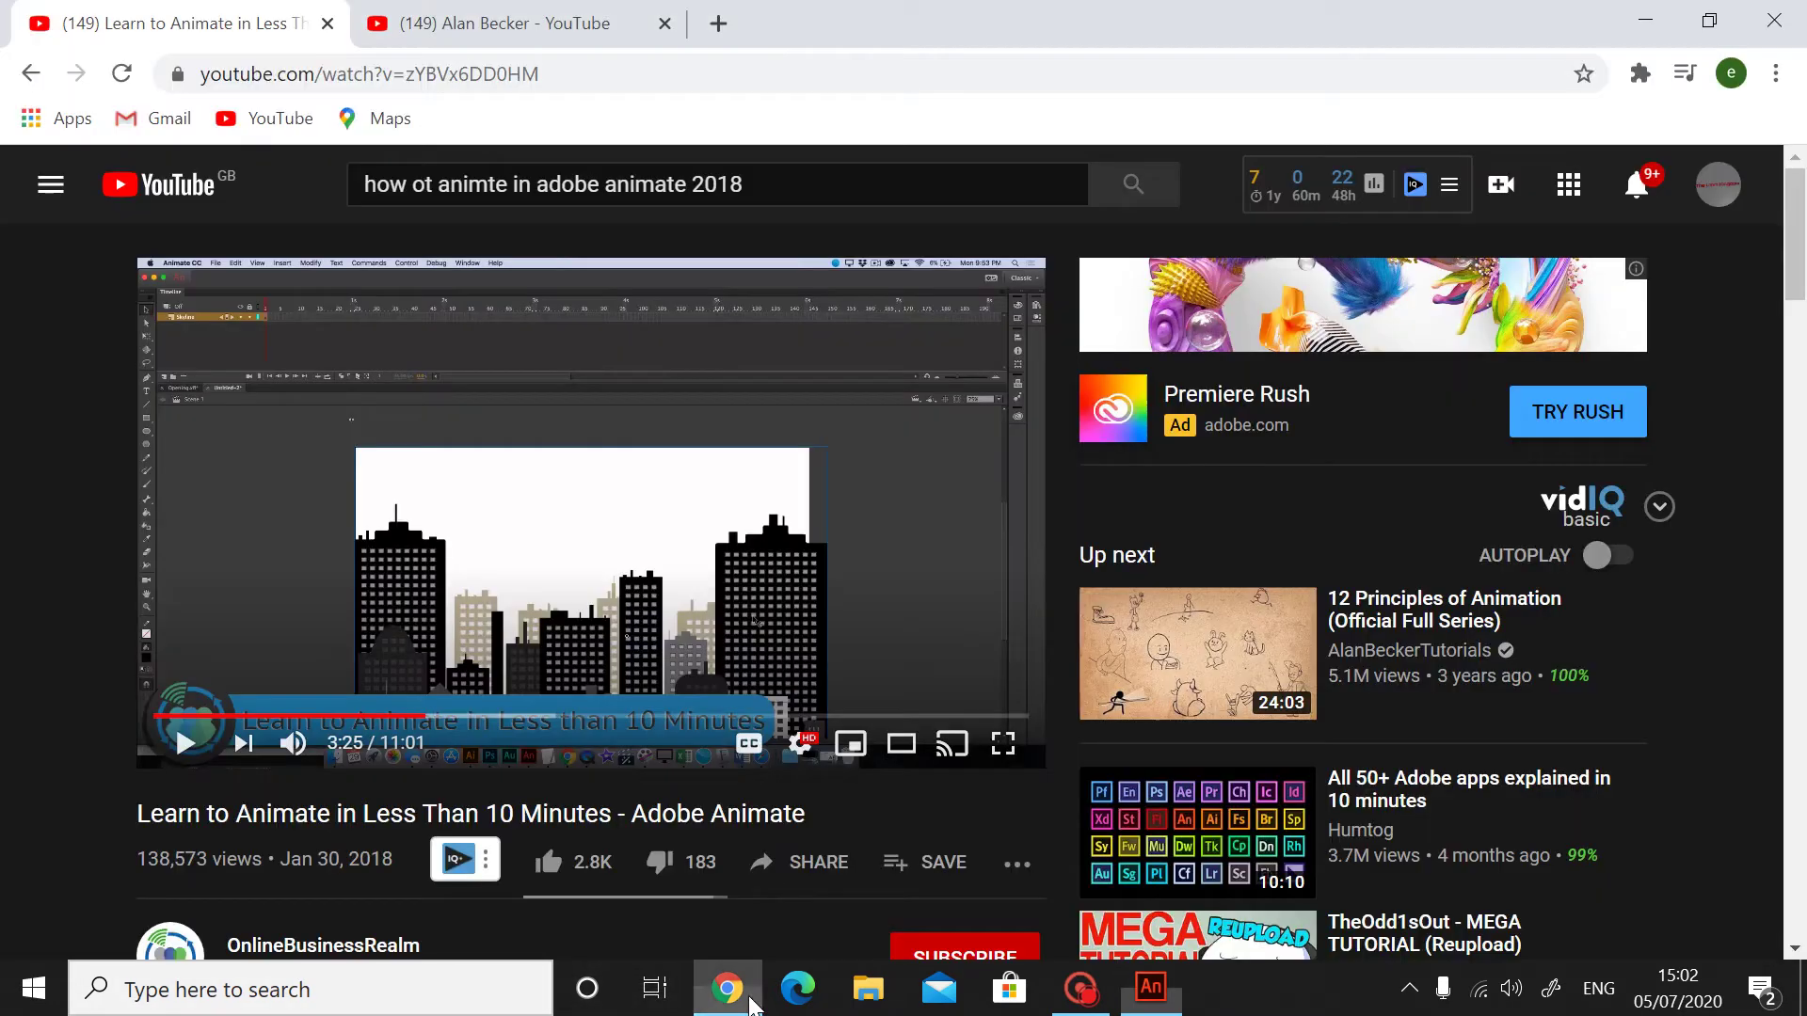
{"action": "left_click", "coordinate": [697, 415]}
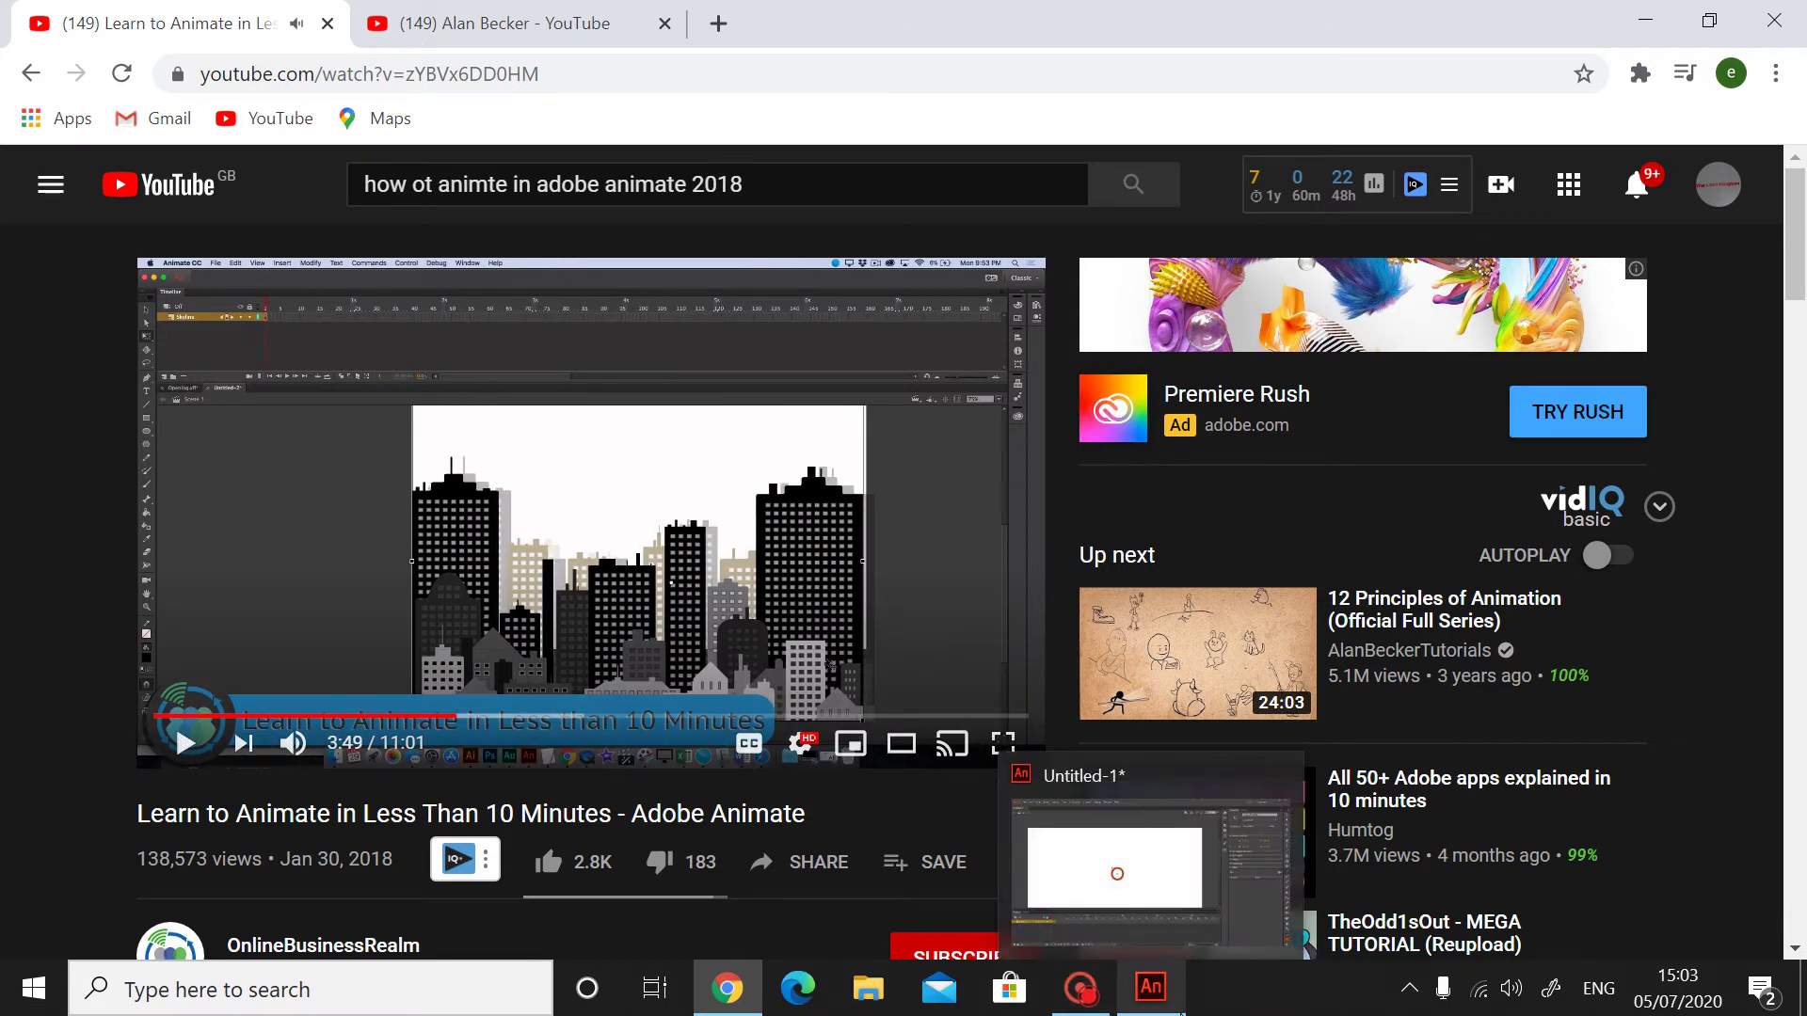
{"action": "left_click", "coordinate": [1149, 987]}
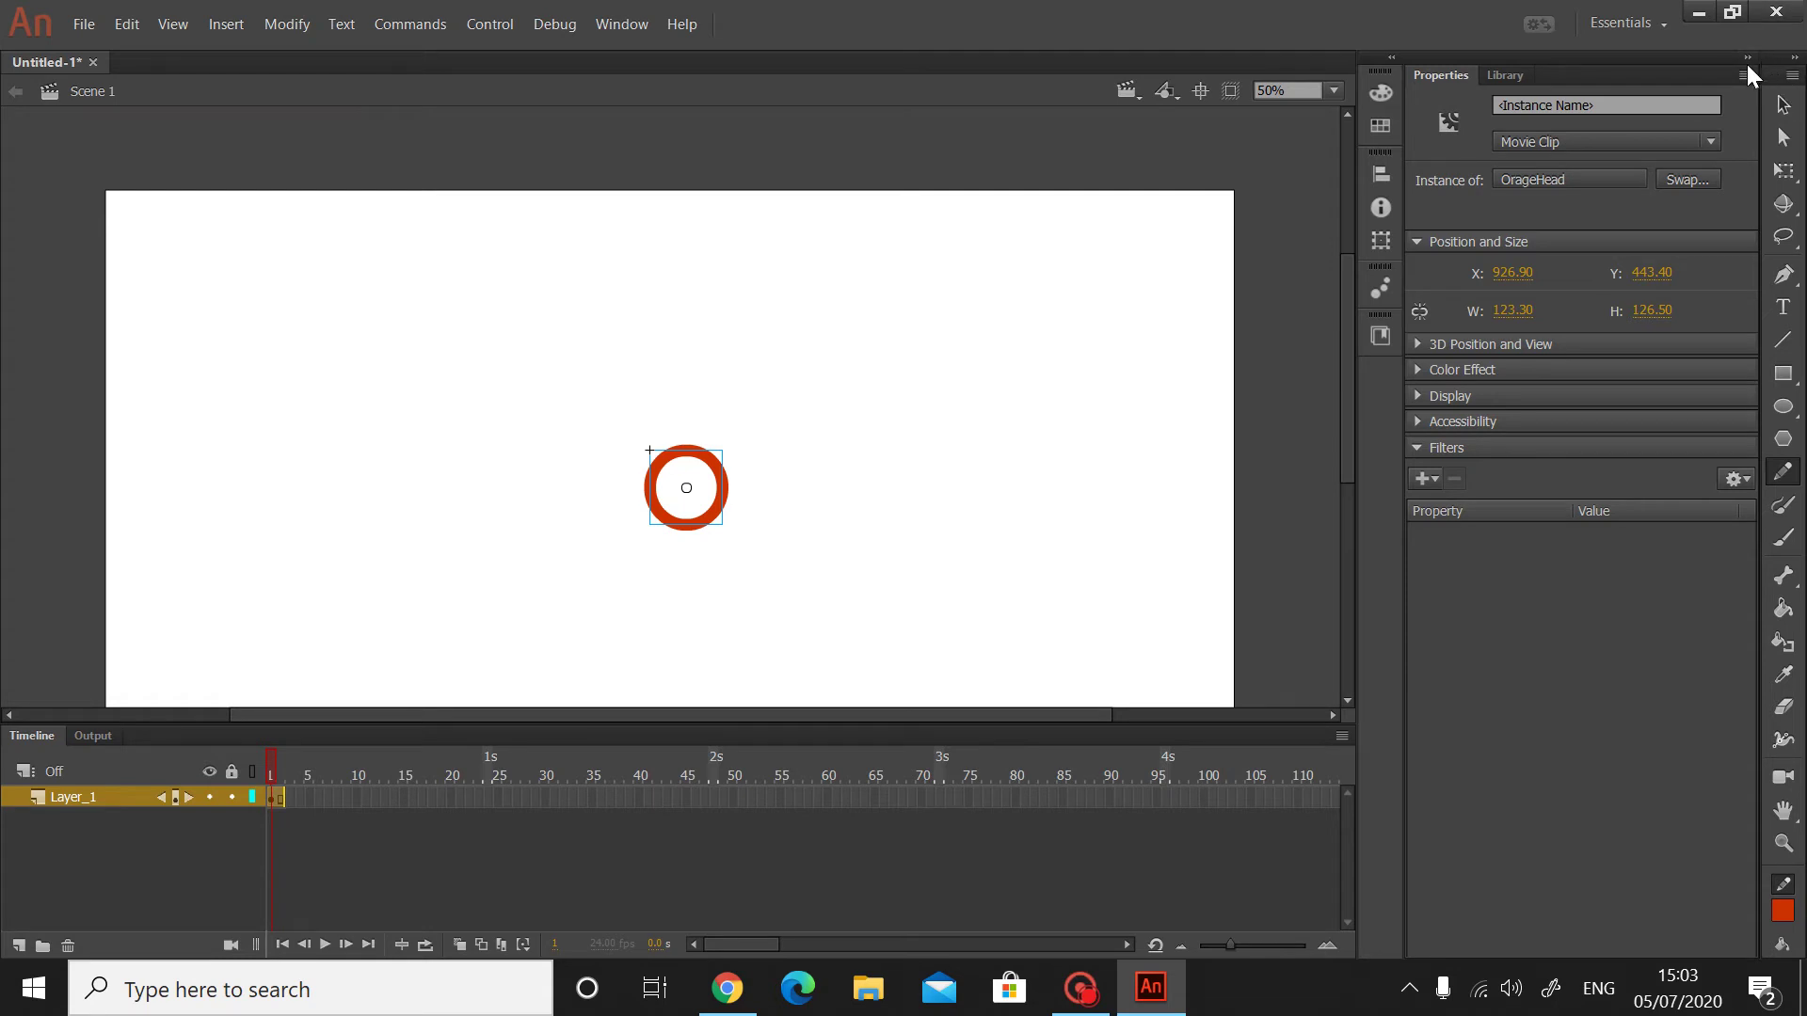
- Widen the Tools panel into a multi-column layout, and close and reopen the panel
{"action": "left_click_drag", "start_coordinate": [1746, 64], "coordinate": [1712, 251]}
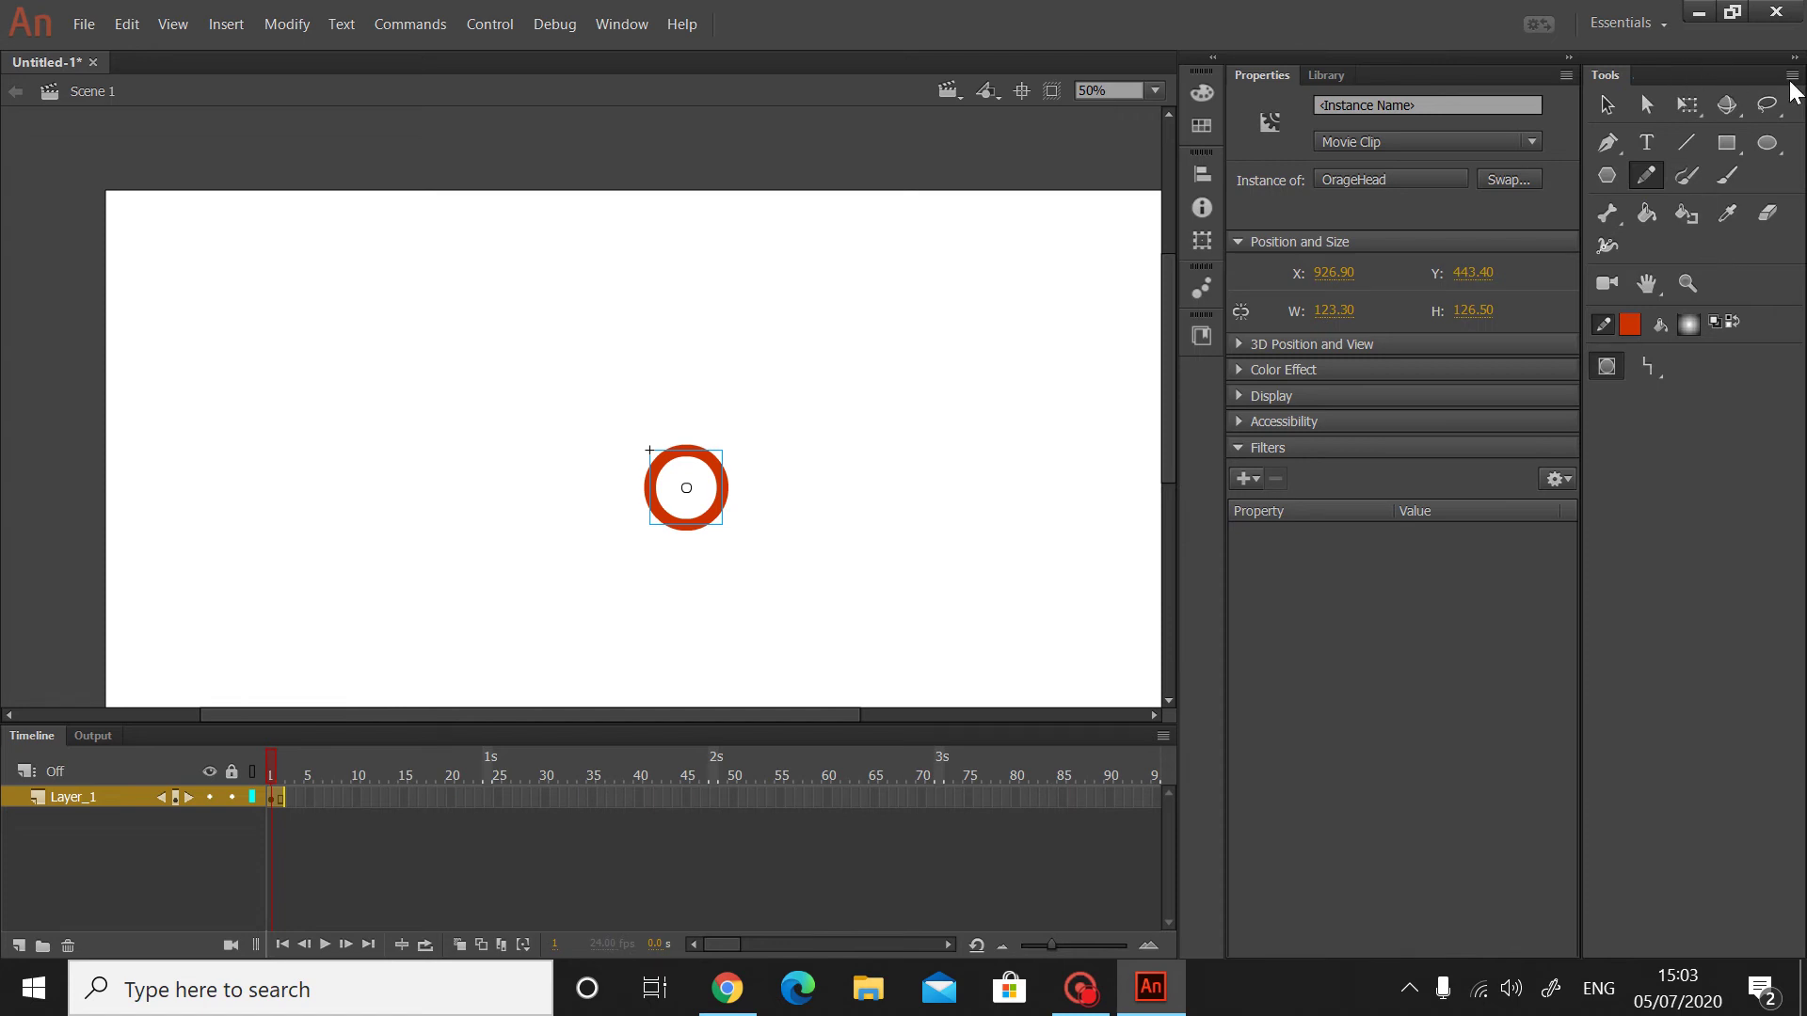
{"action": "left_click", "coordinate": [1792, 76]}
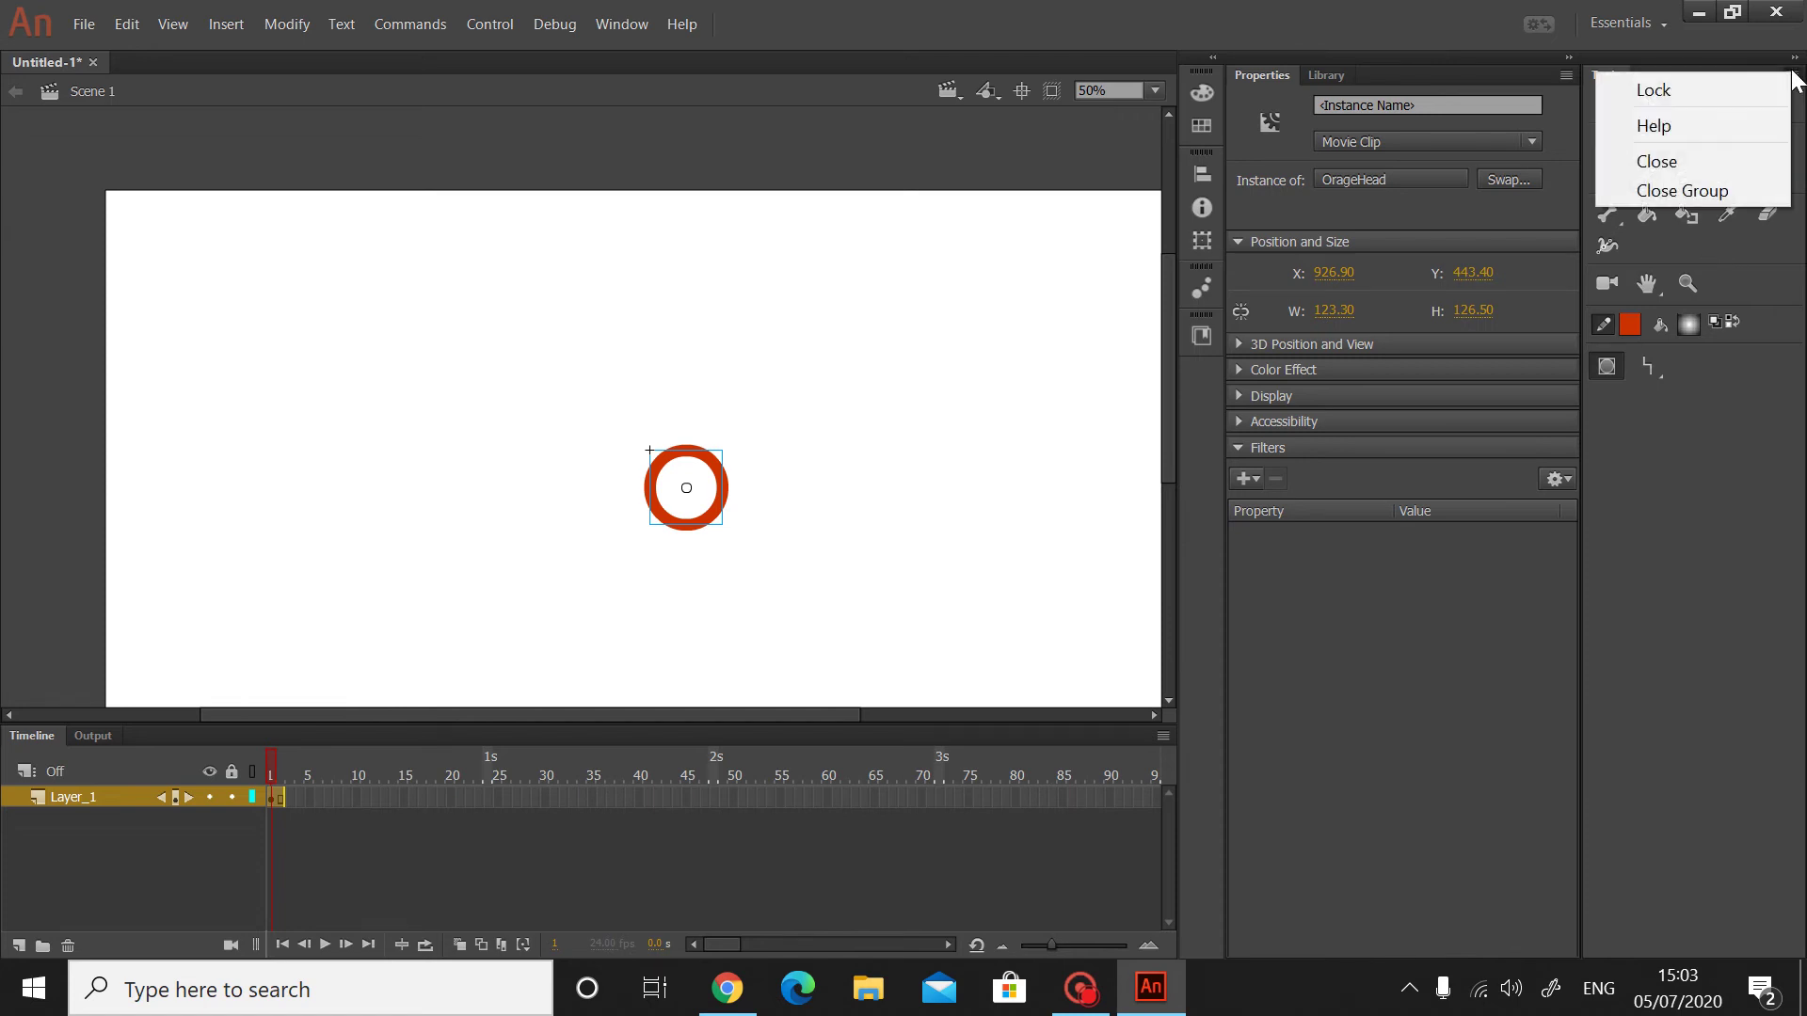
{"action": "left_click", "coordinate": [1663, 161]}
{"action": "left_click", "coordinate": [621, 24]}
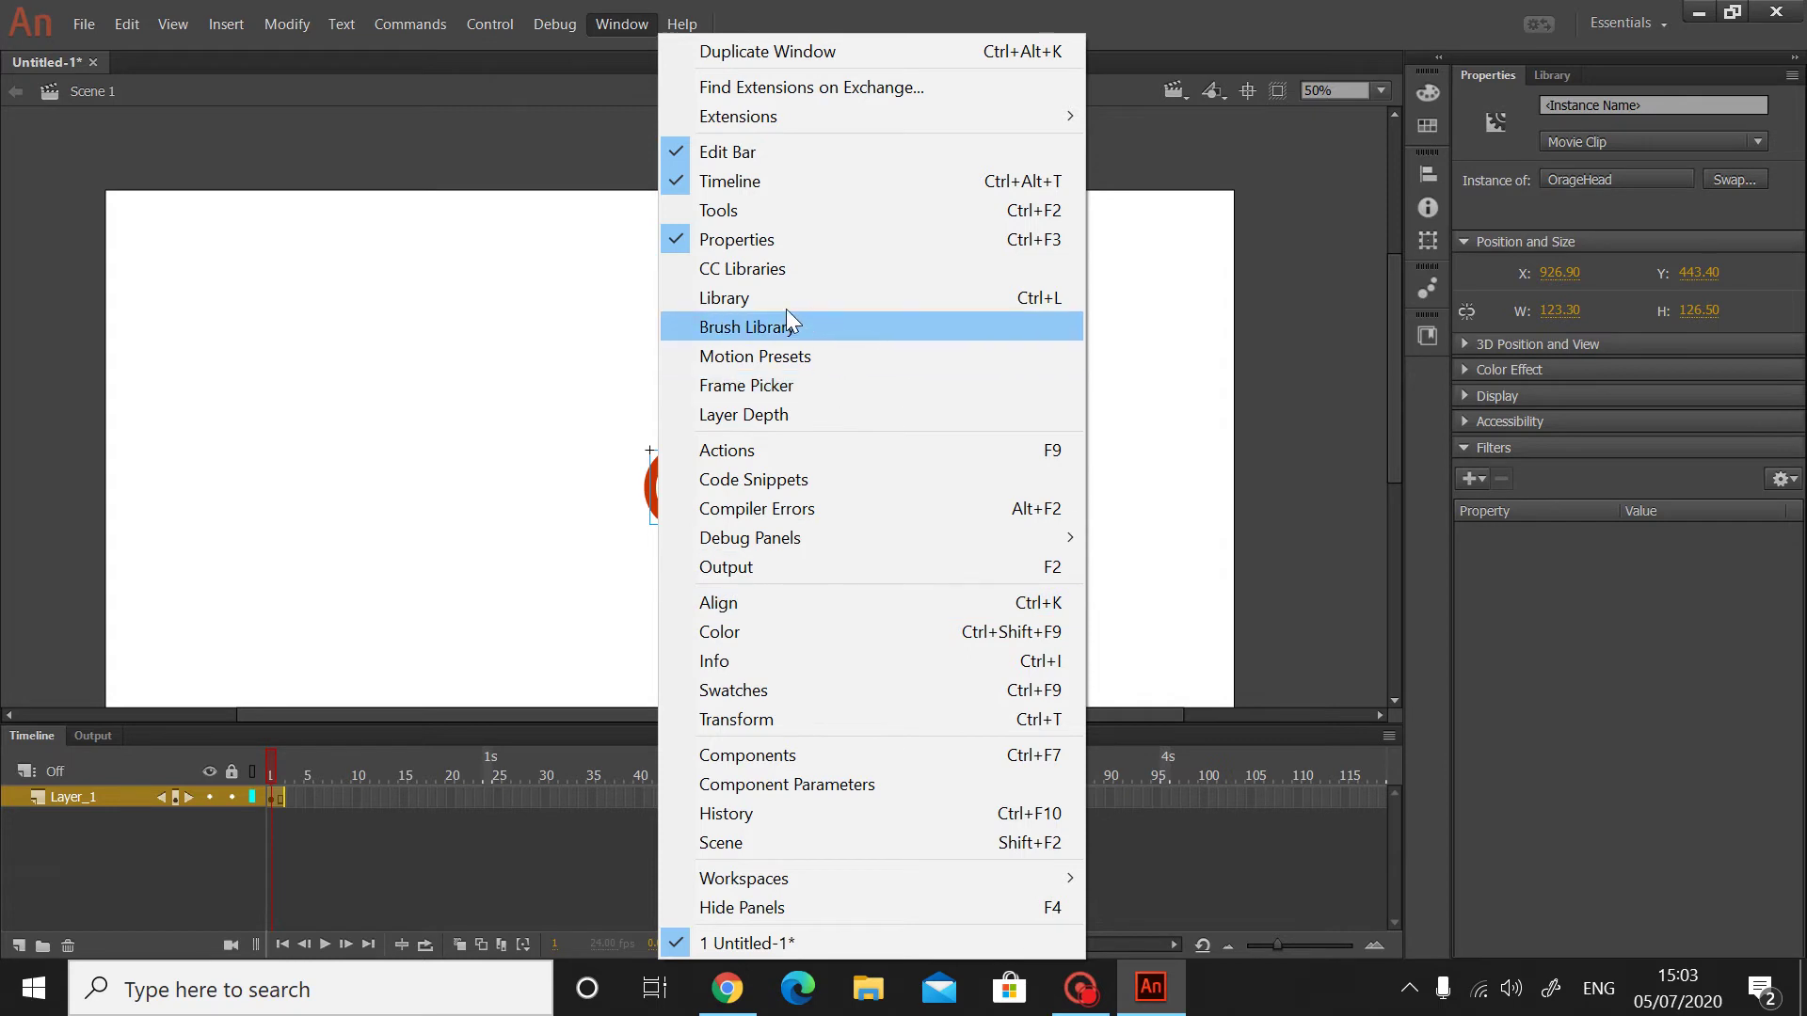
{"action": "left_click", "coordinate": [773, 210]}
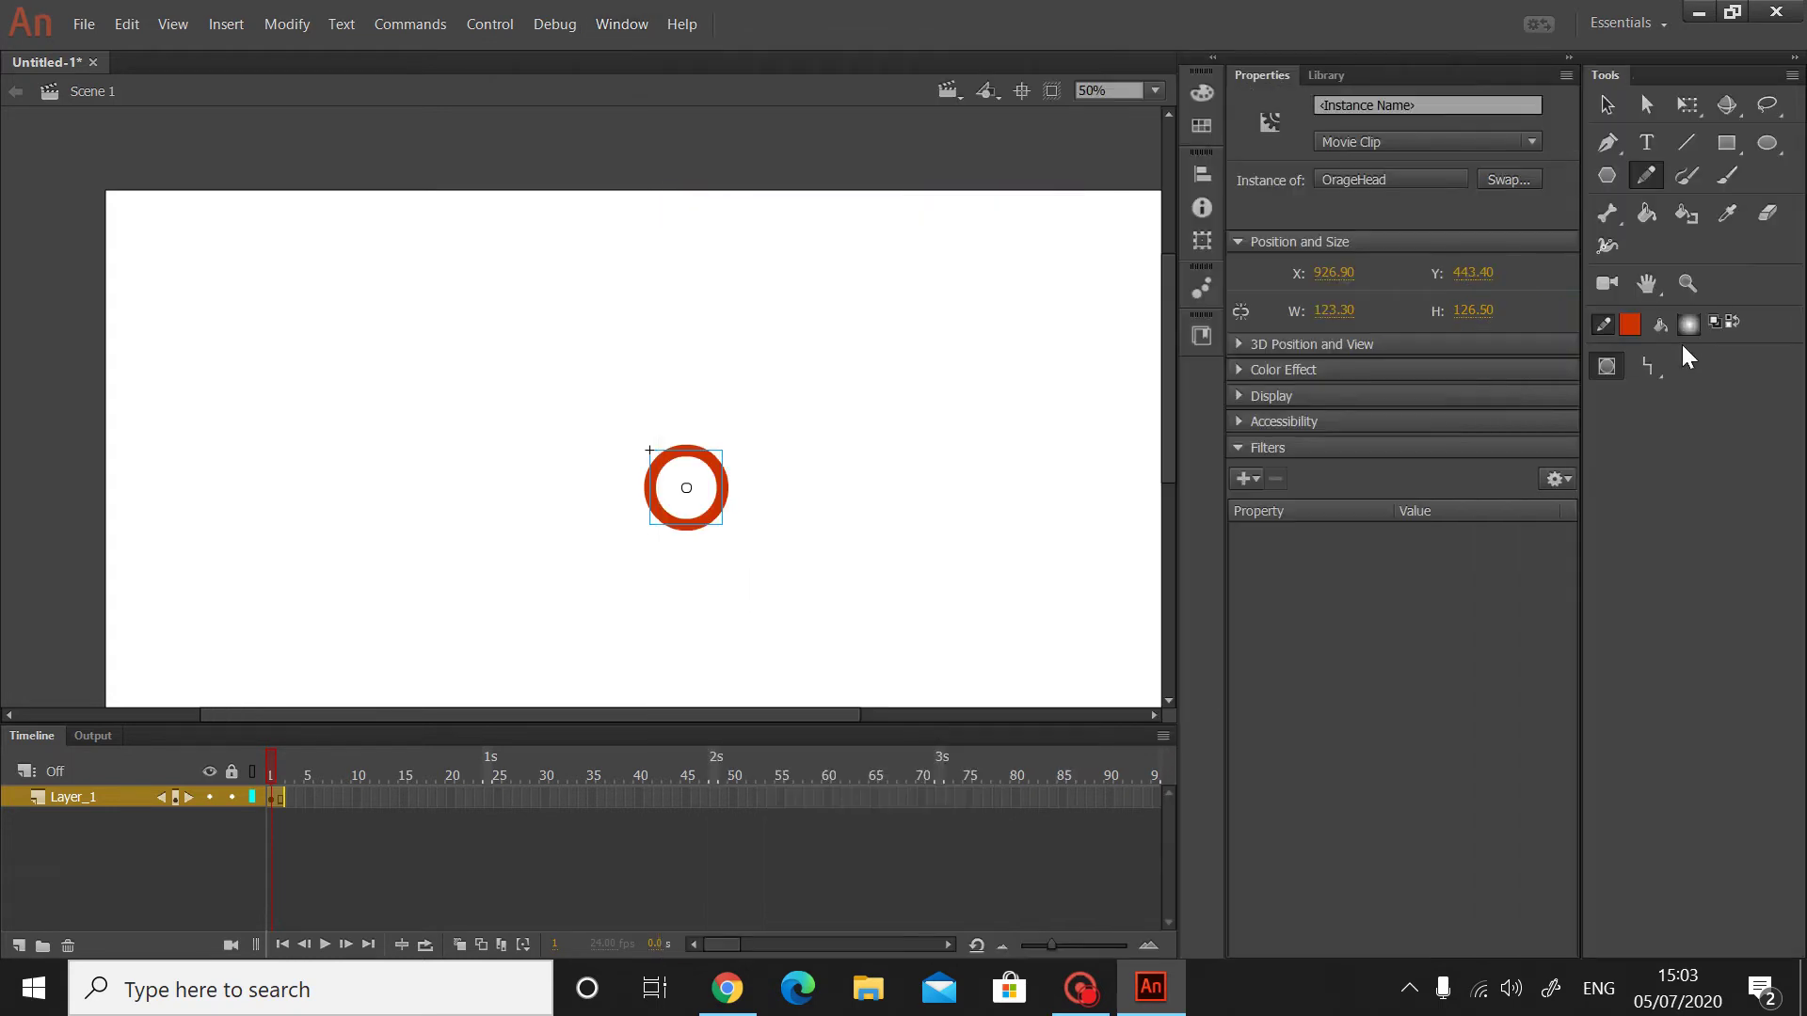
- Undock the Tools panel over the stage, dock it back beside the Properties panel, and collapse it to an icon
{"action": "left_click_drag", "start_coordinate": [1658, 79], "coordinate": [1315, 184]}
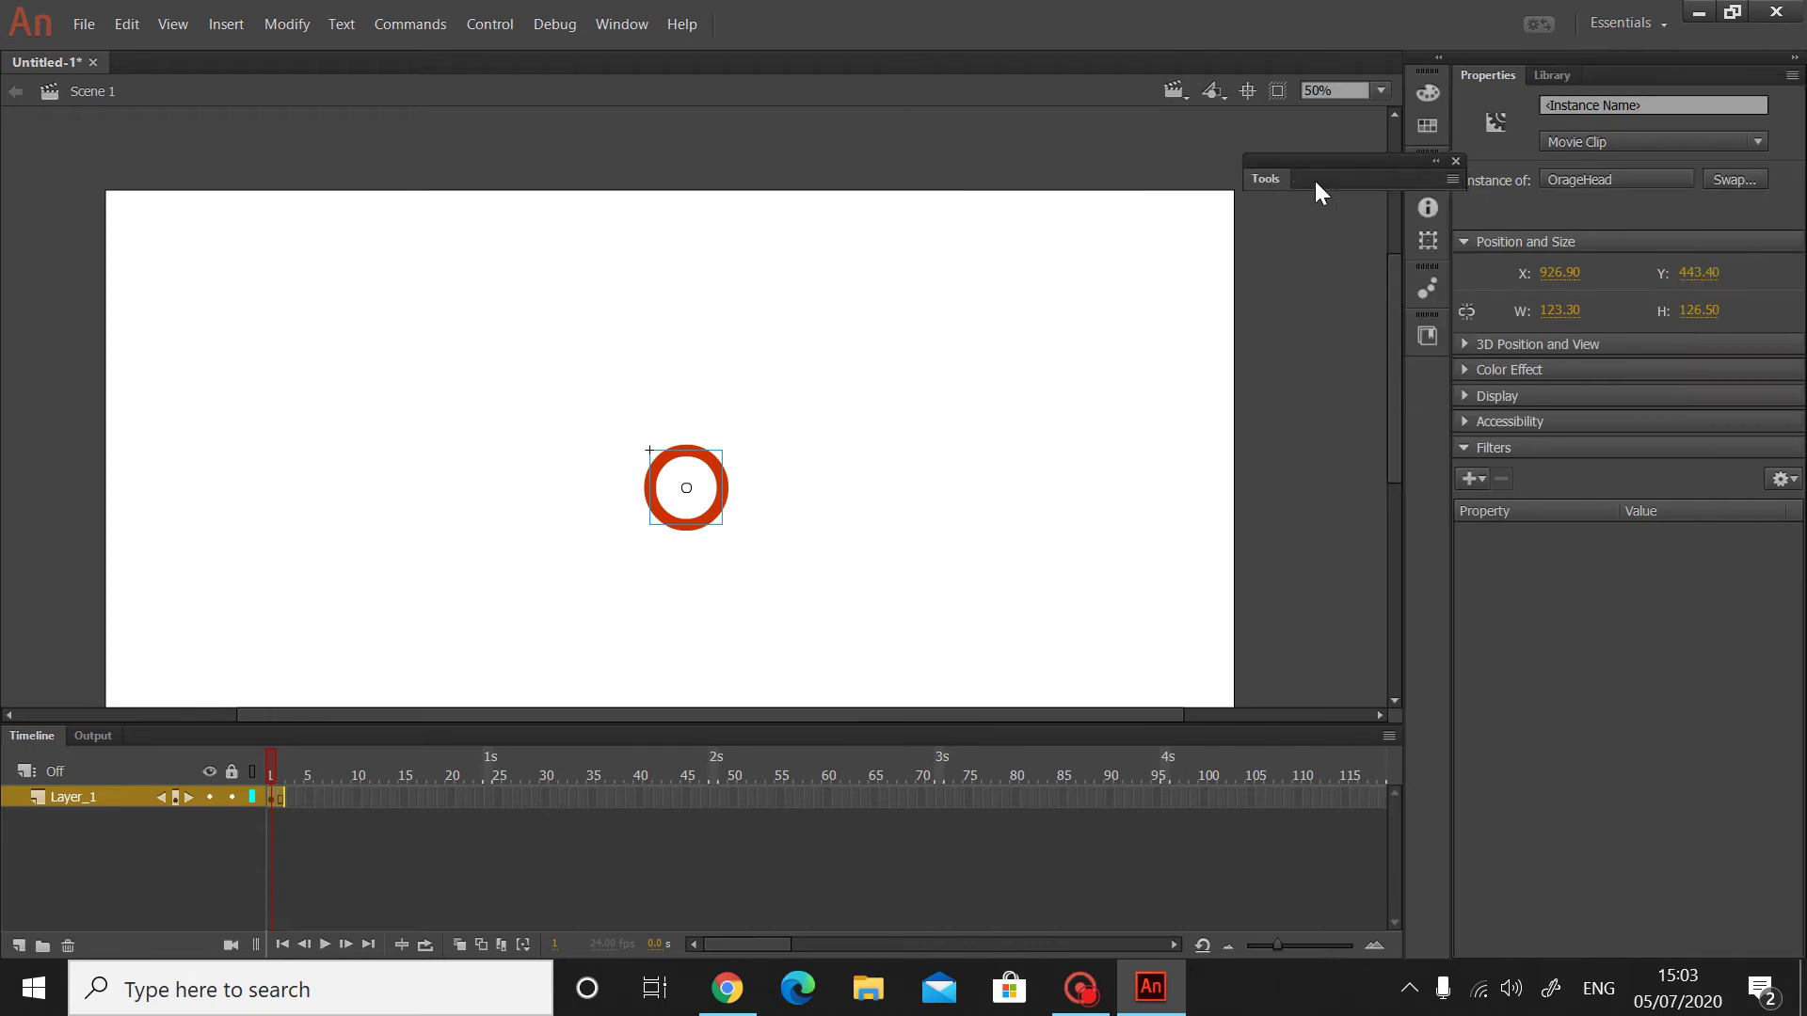
{"action": "left_click", "coordinate": [1436, 161]}
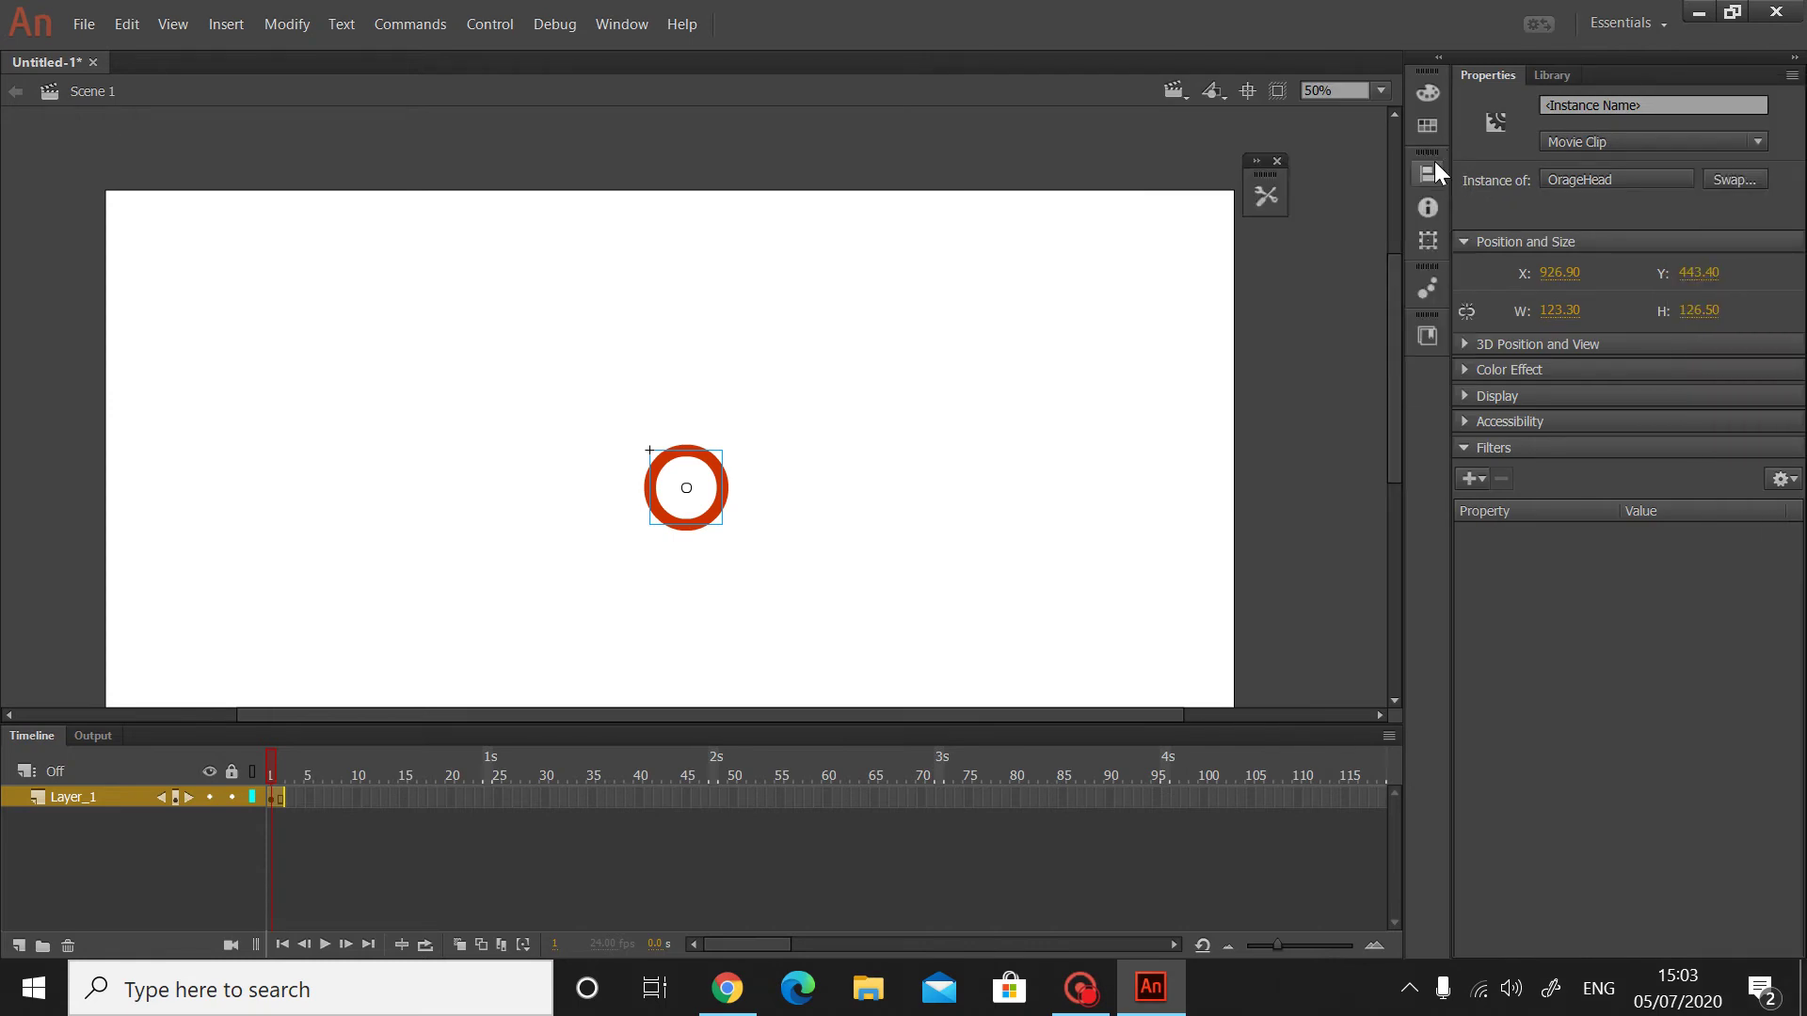
{"action": "left_click", "coordinate": [1257, 164]}
{"action": "left_click_drag", "start_coordinate": [1344, 156], "coordinate": [1771, 280]}
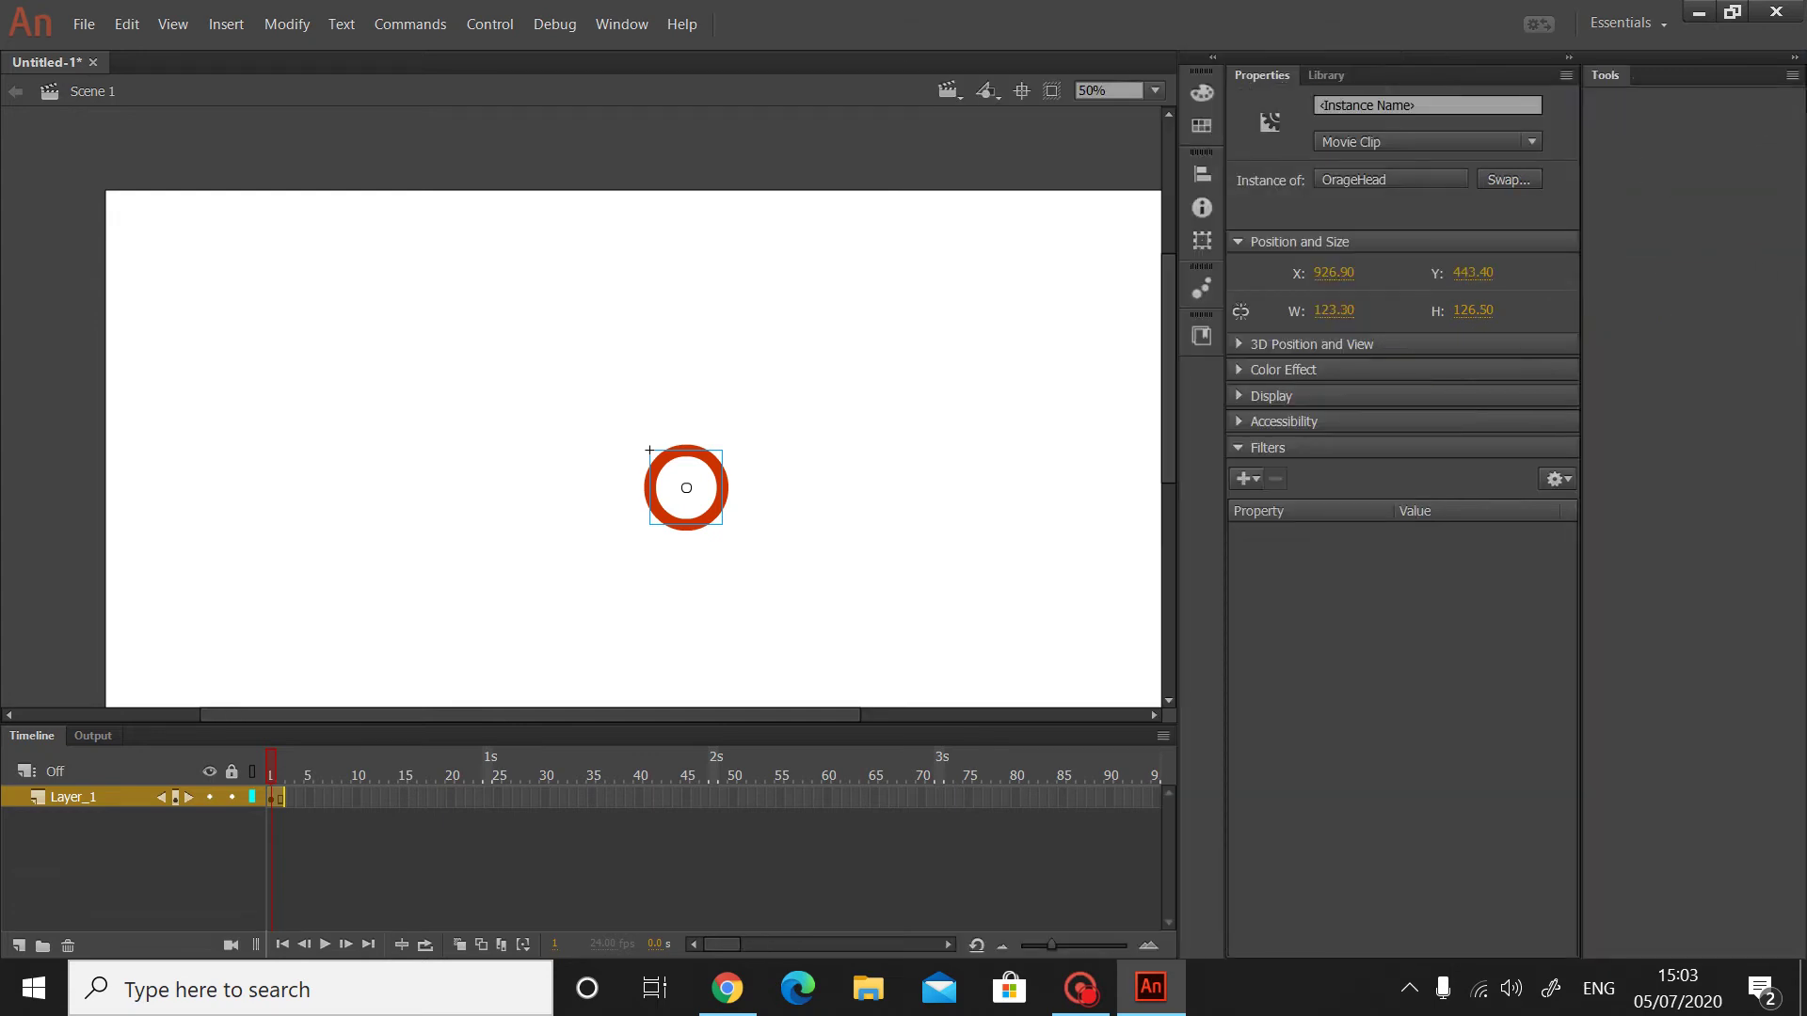
{"action": "left_click", "coordinate": [1791, 75]}
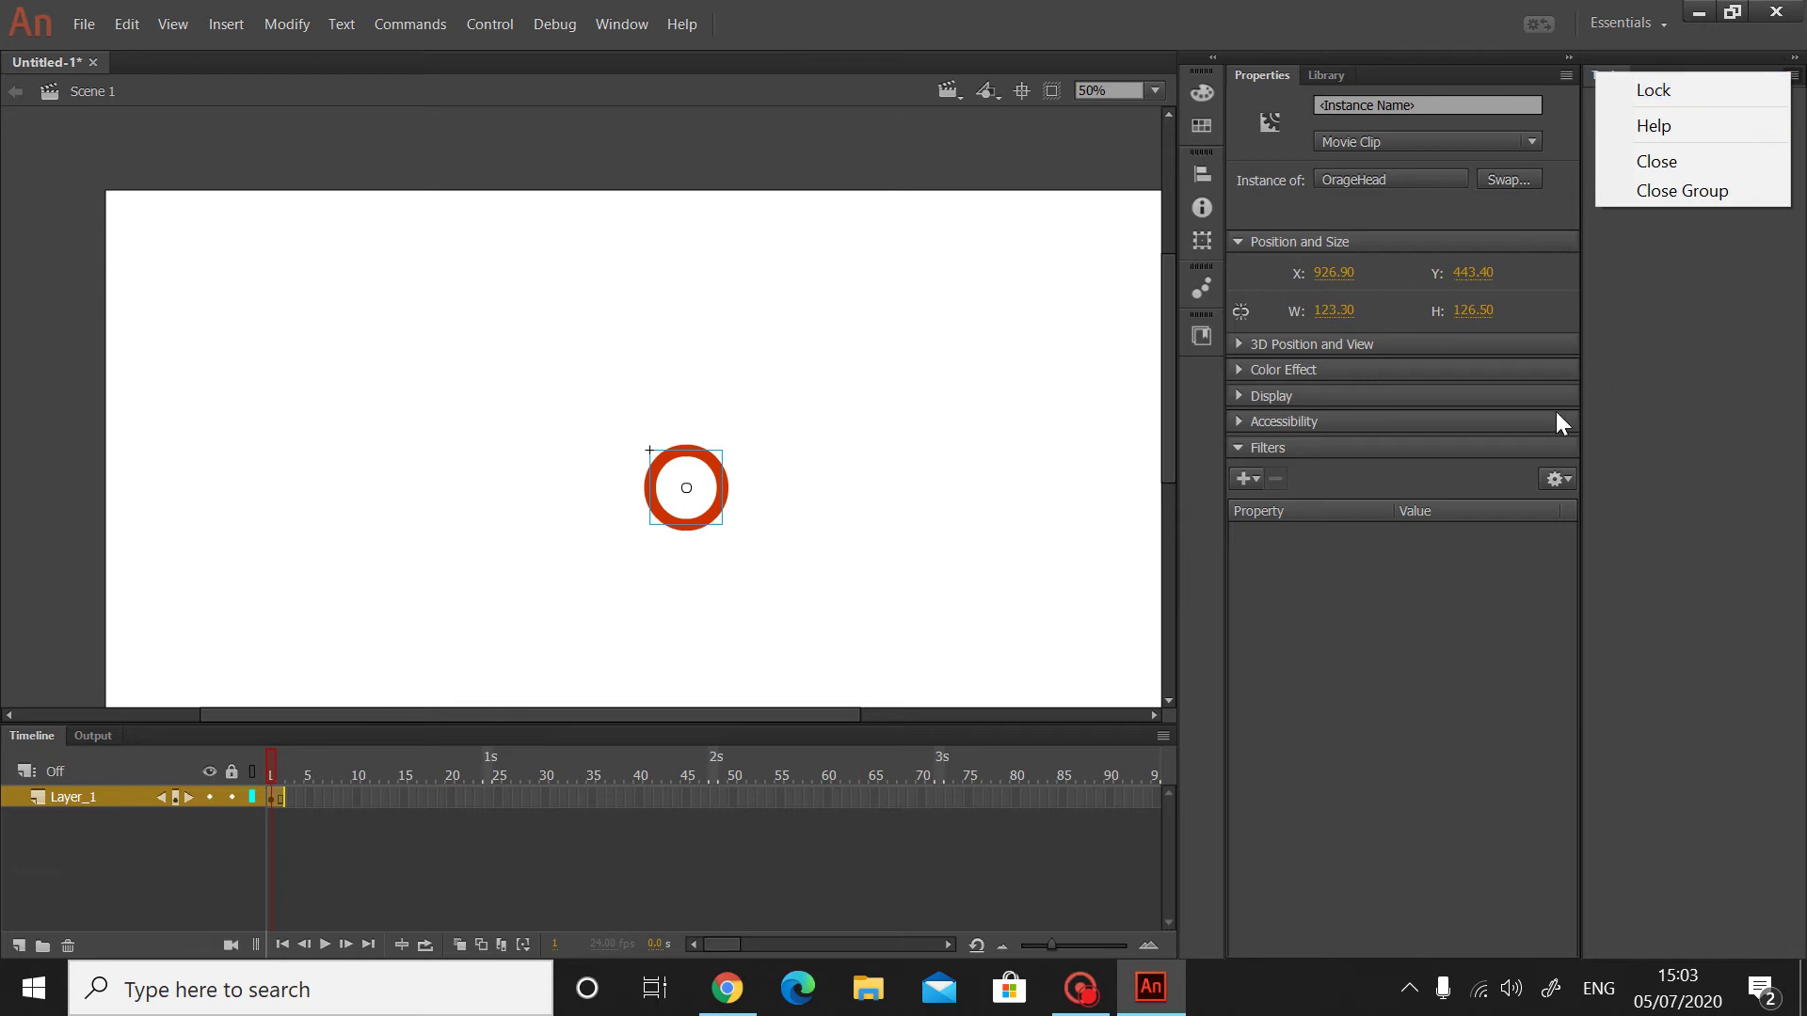
{"action": "left_click", "coordinate": [1612, 411]}
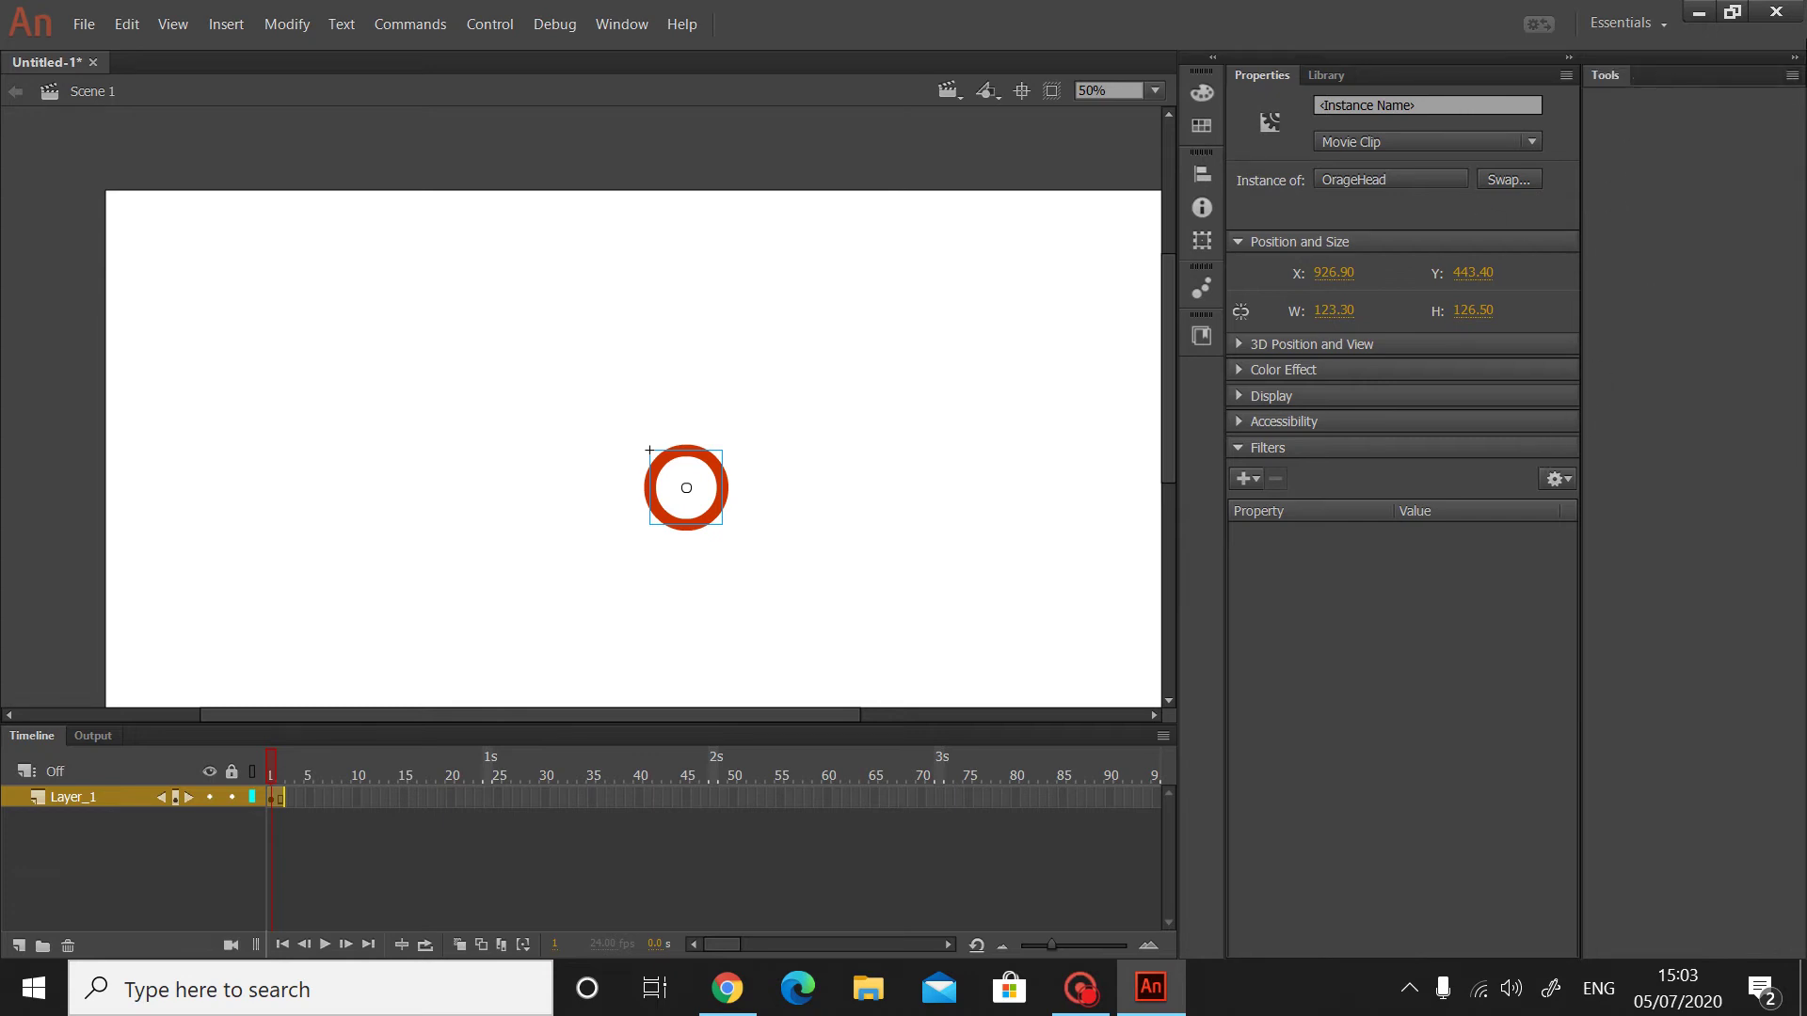
{"action": "left_click", "coordinate": [1793, 58]}
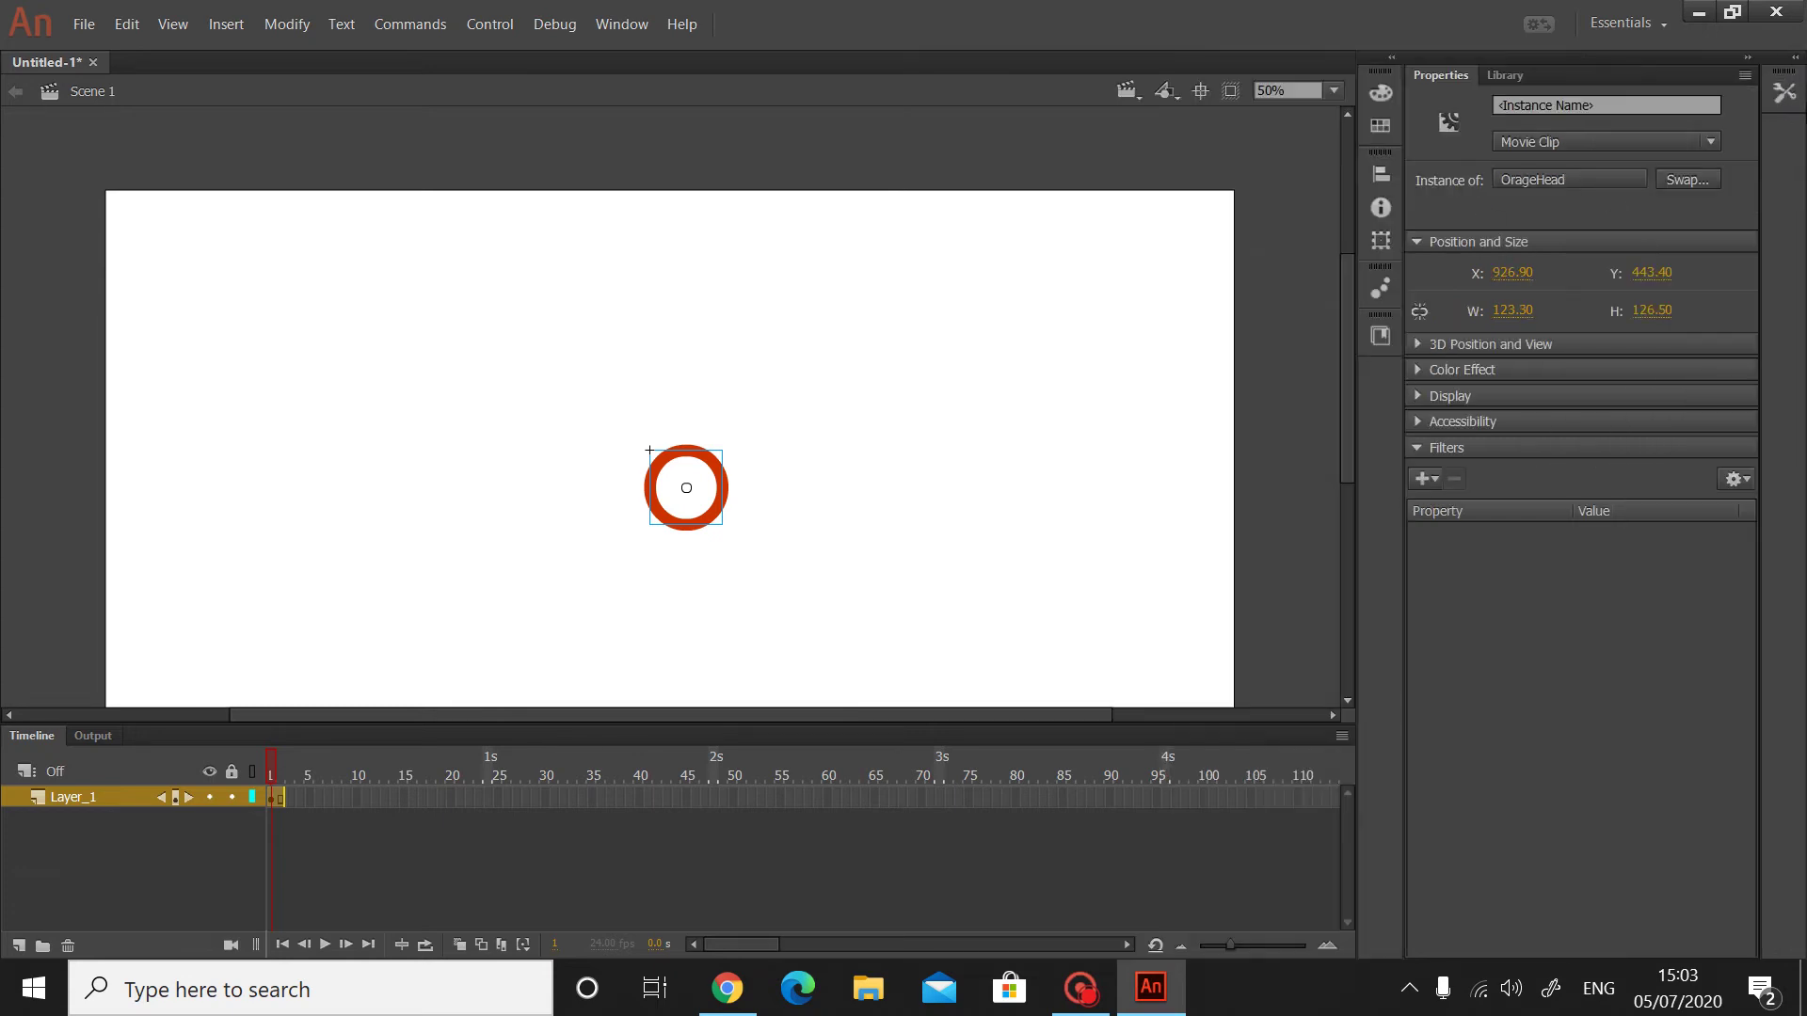
- Expand and undock the empty Tools panel, and close and reopen it to restore its tools
{"action": "left_click", "coordinate": [1794, 59]}
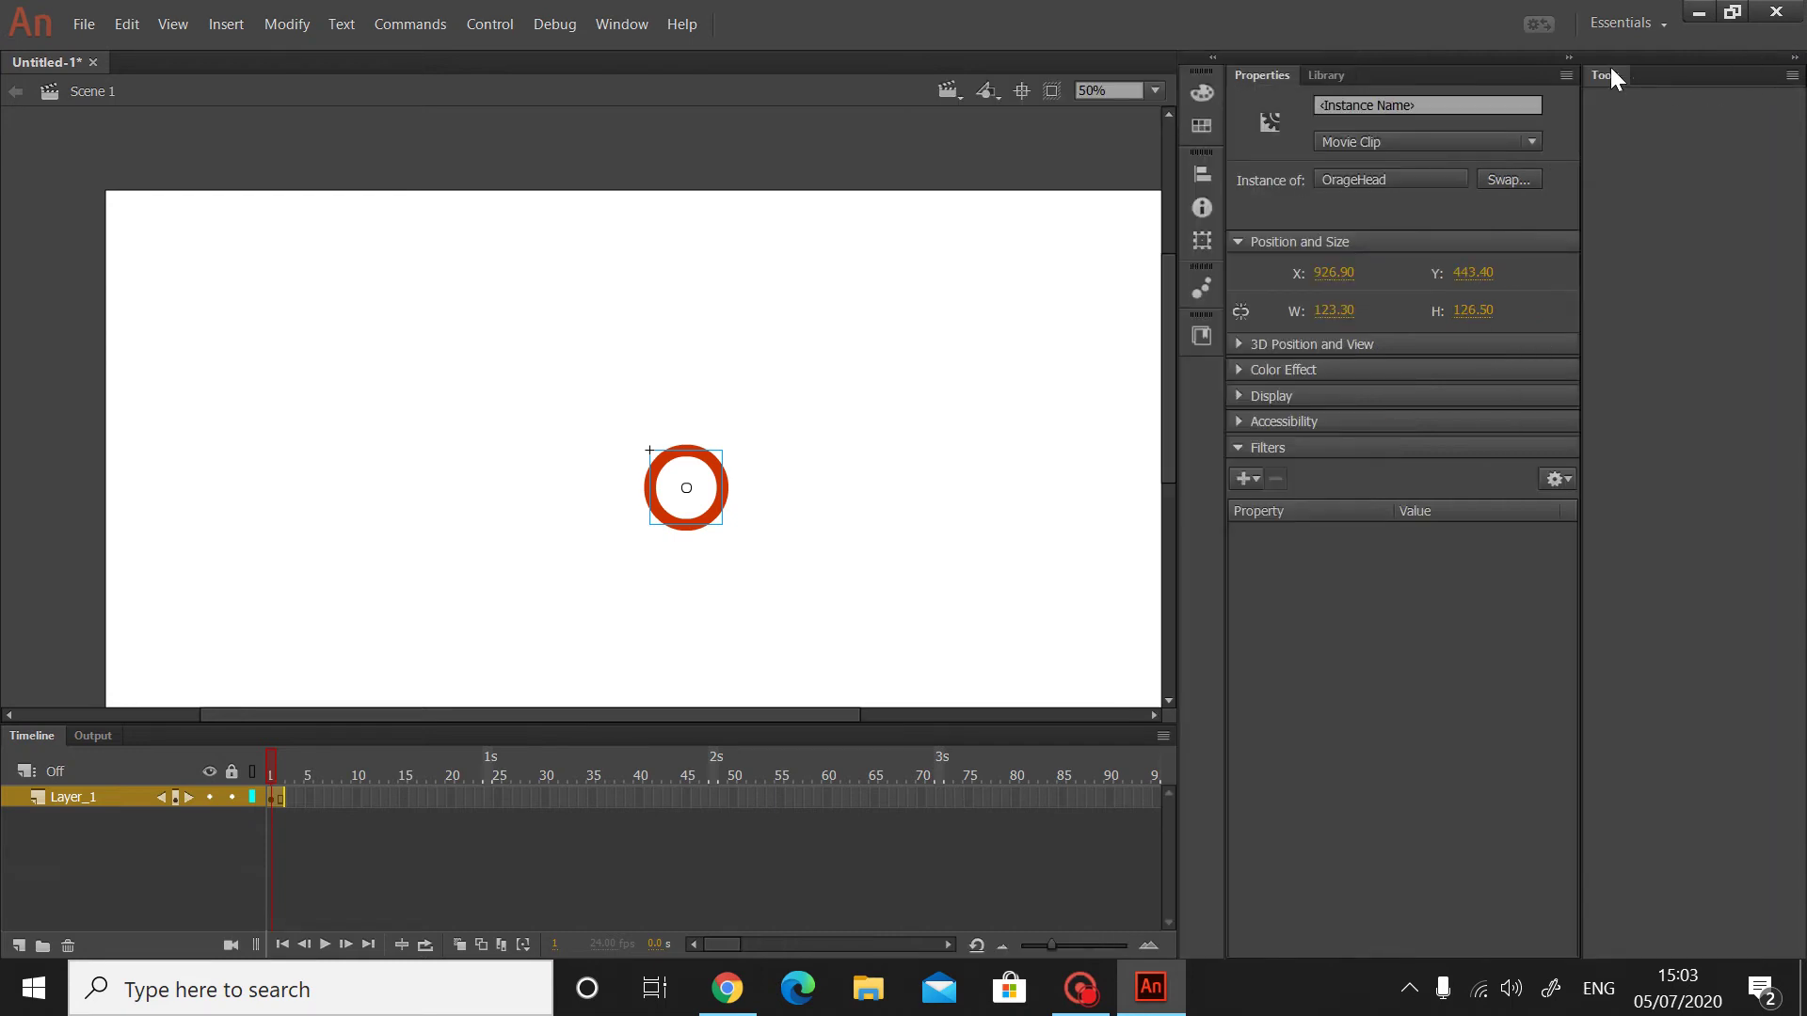
{"action": "left_click_drag", "start_coordinate": [1611, 66], "coordinate": [988, 162]}
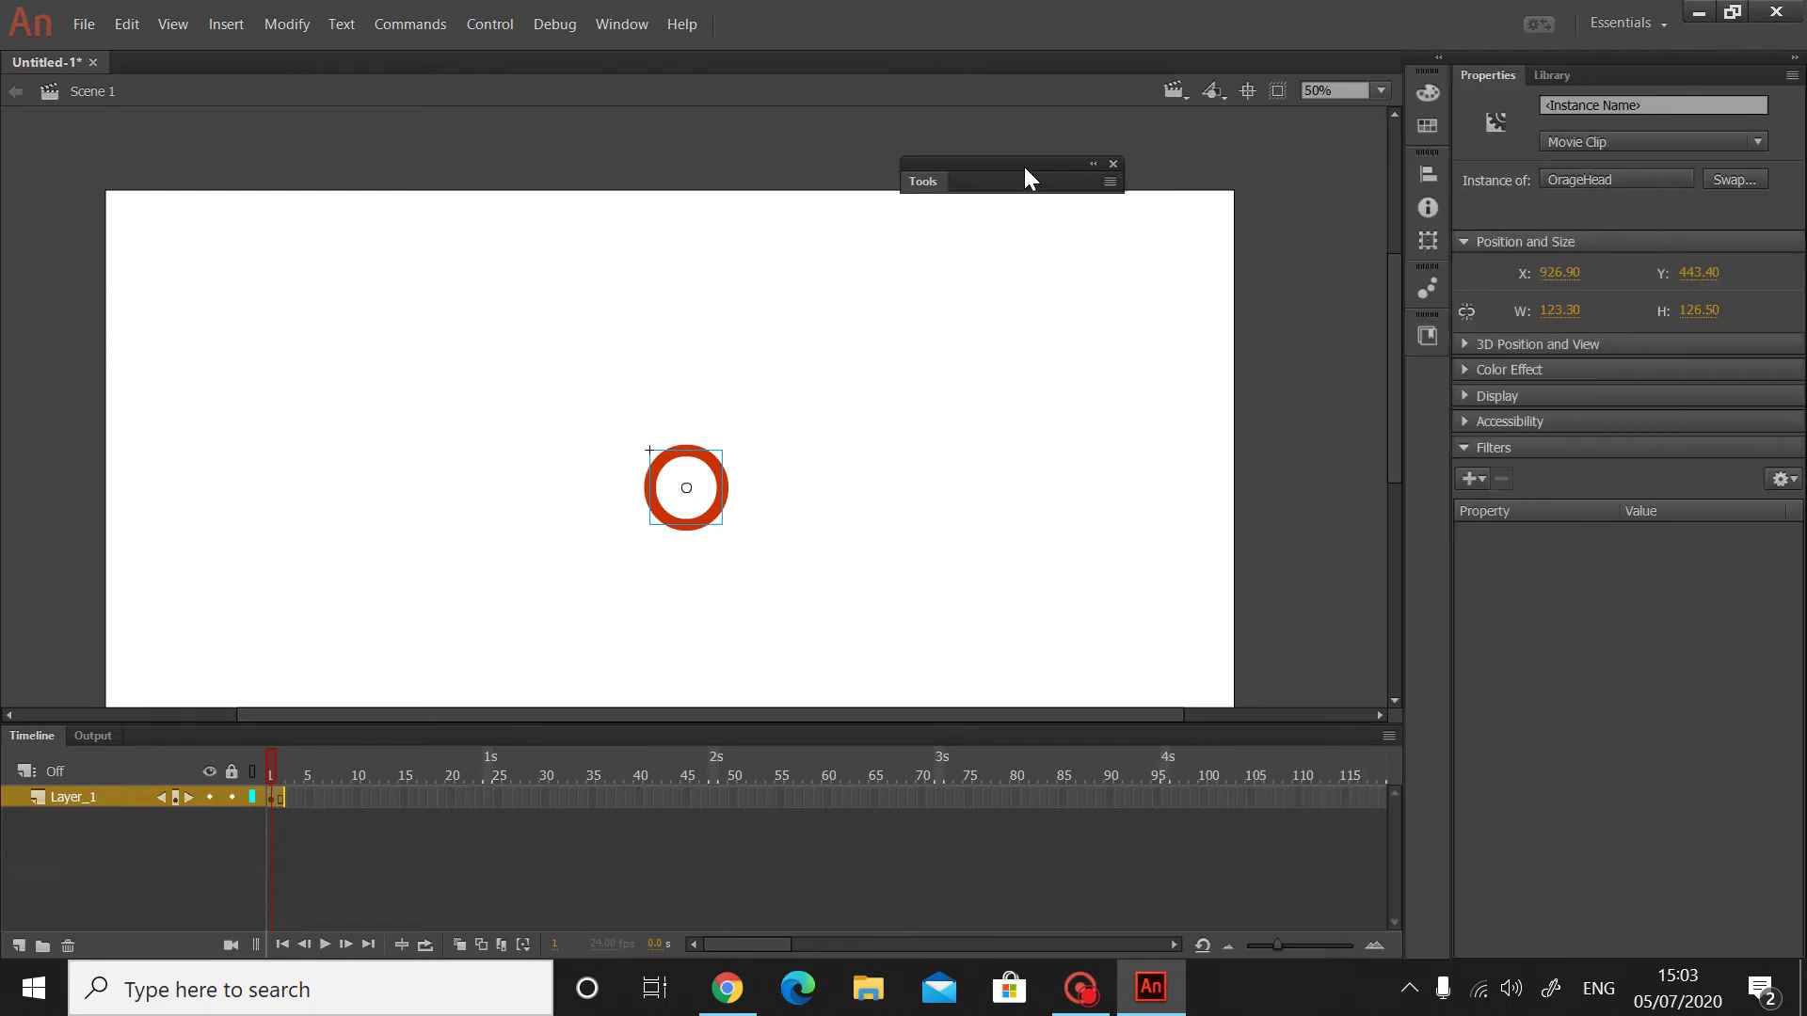
{"action": "left_click", "coordinate": [1111, 183]}
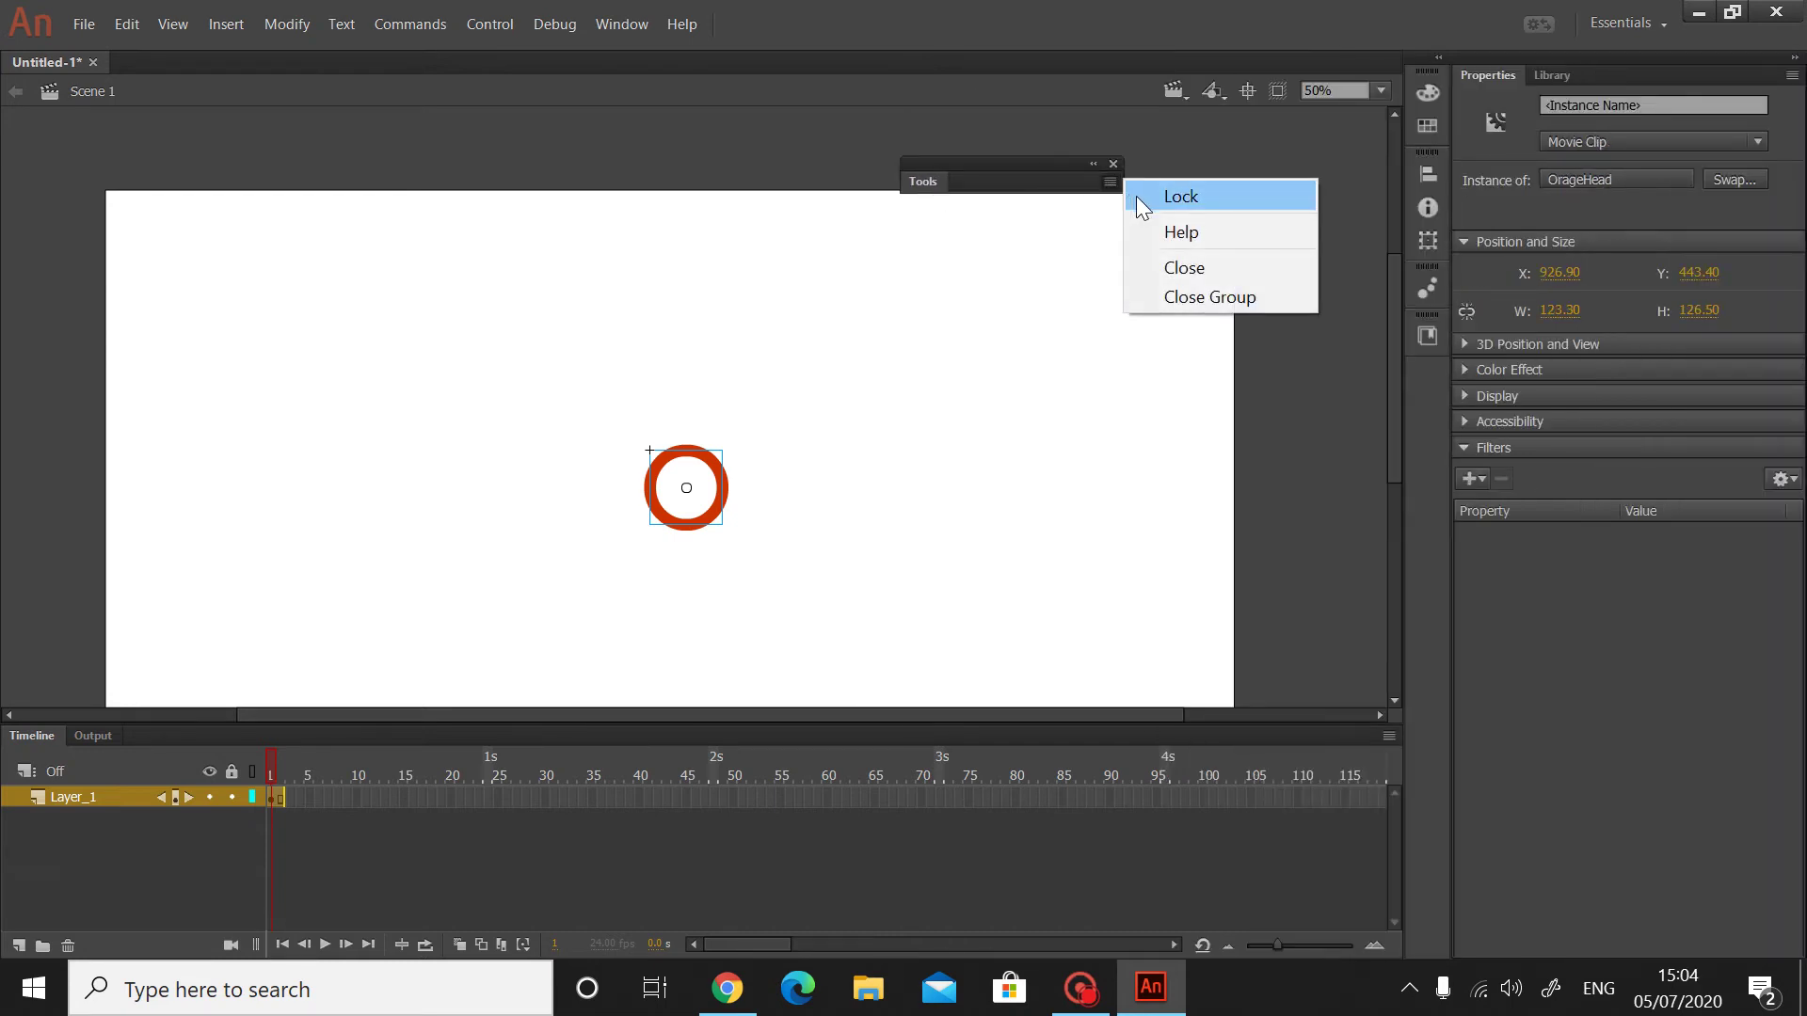
{"action": "left_click", "coordinate": [1177, 269]}
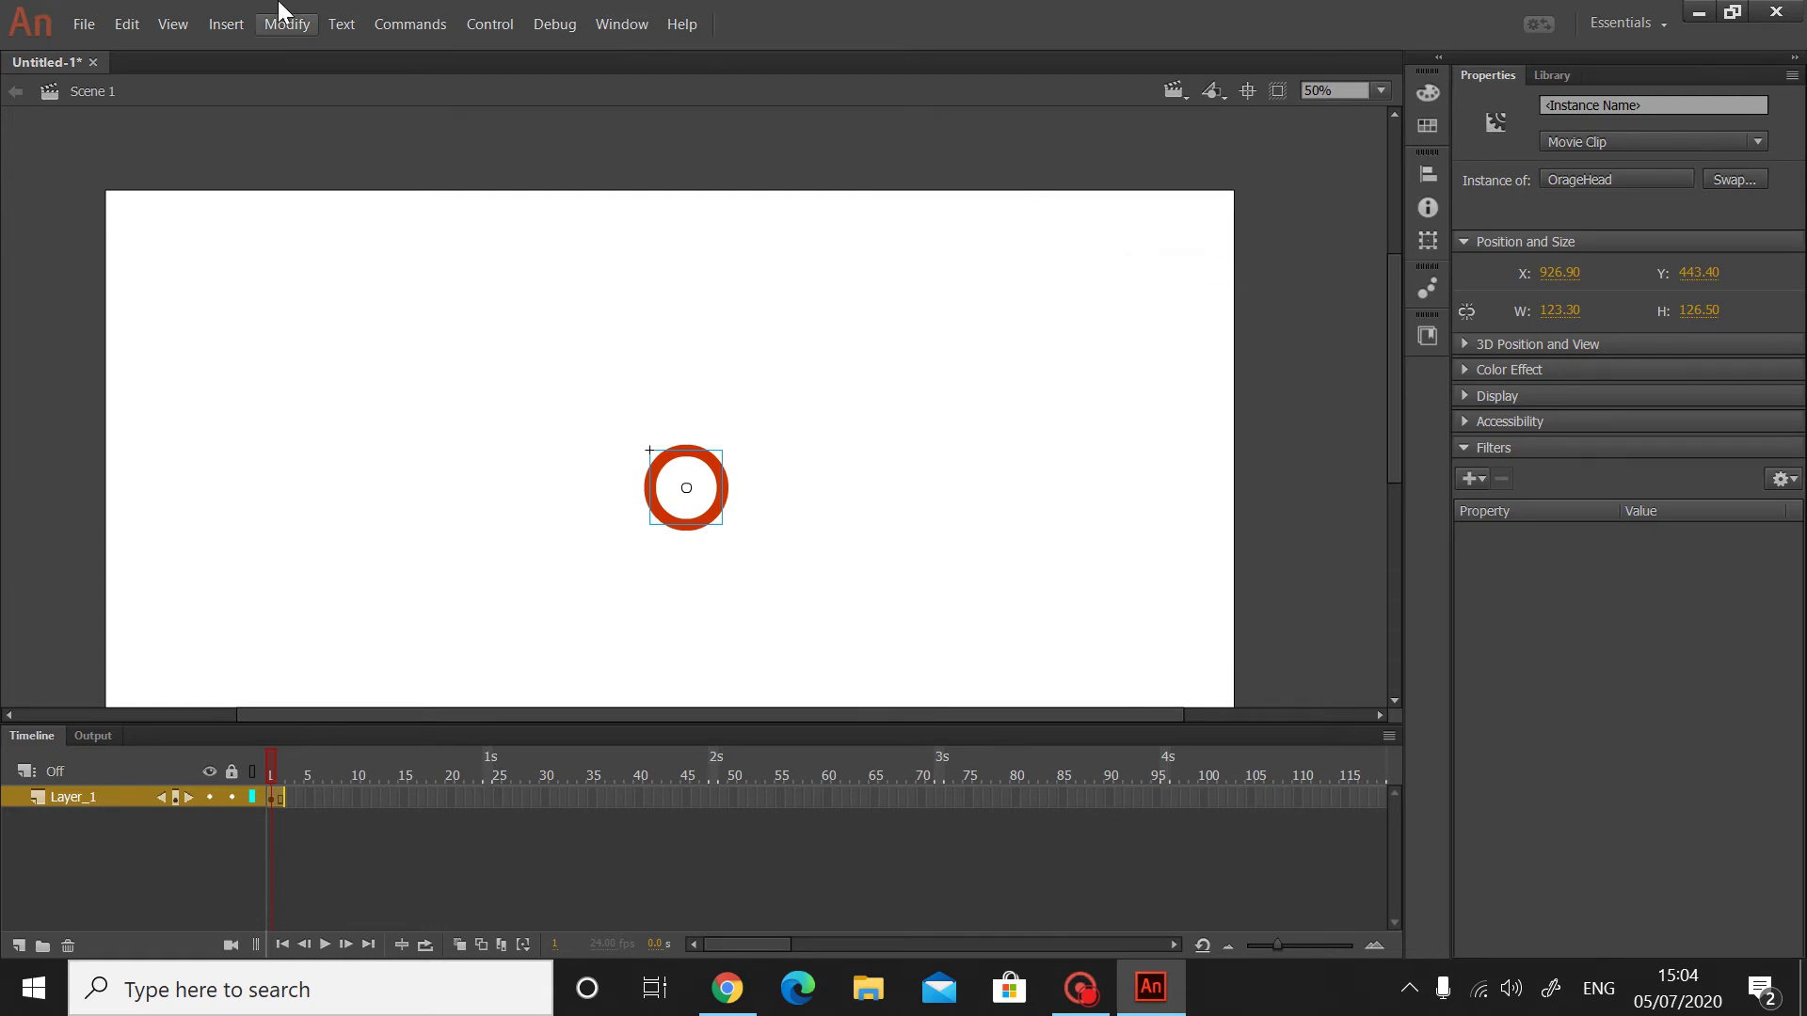
{"action": "left_click", "coordinate": [607, 24]}
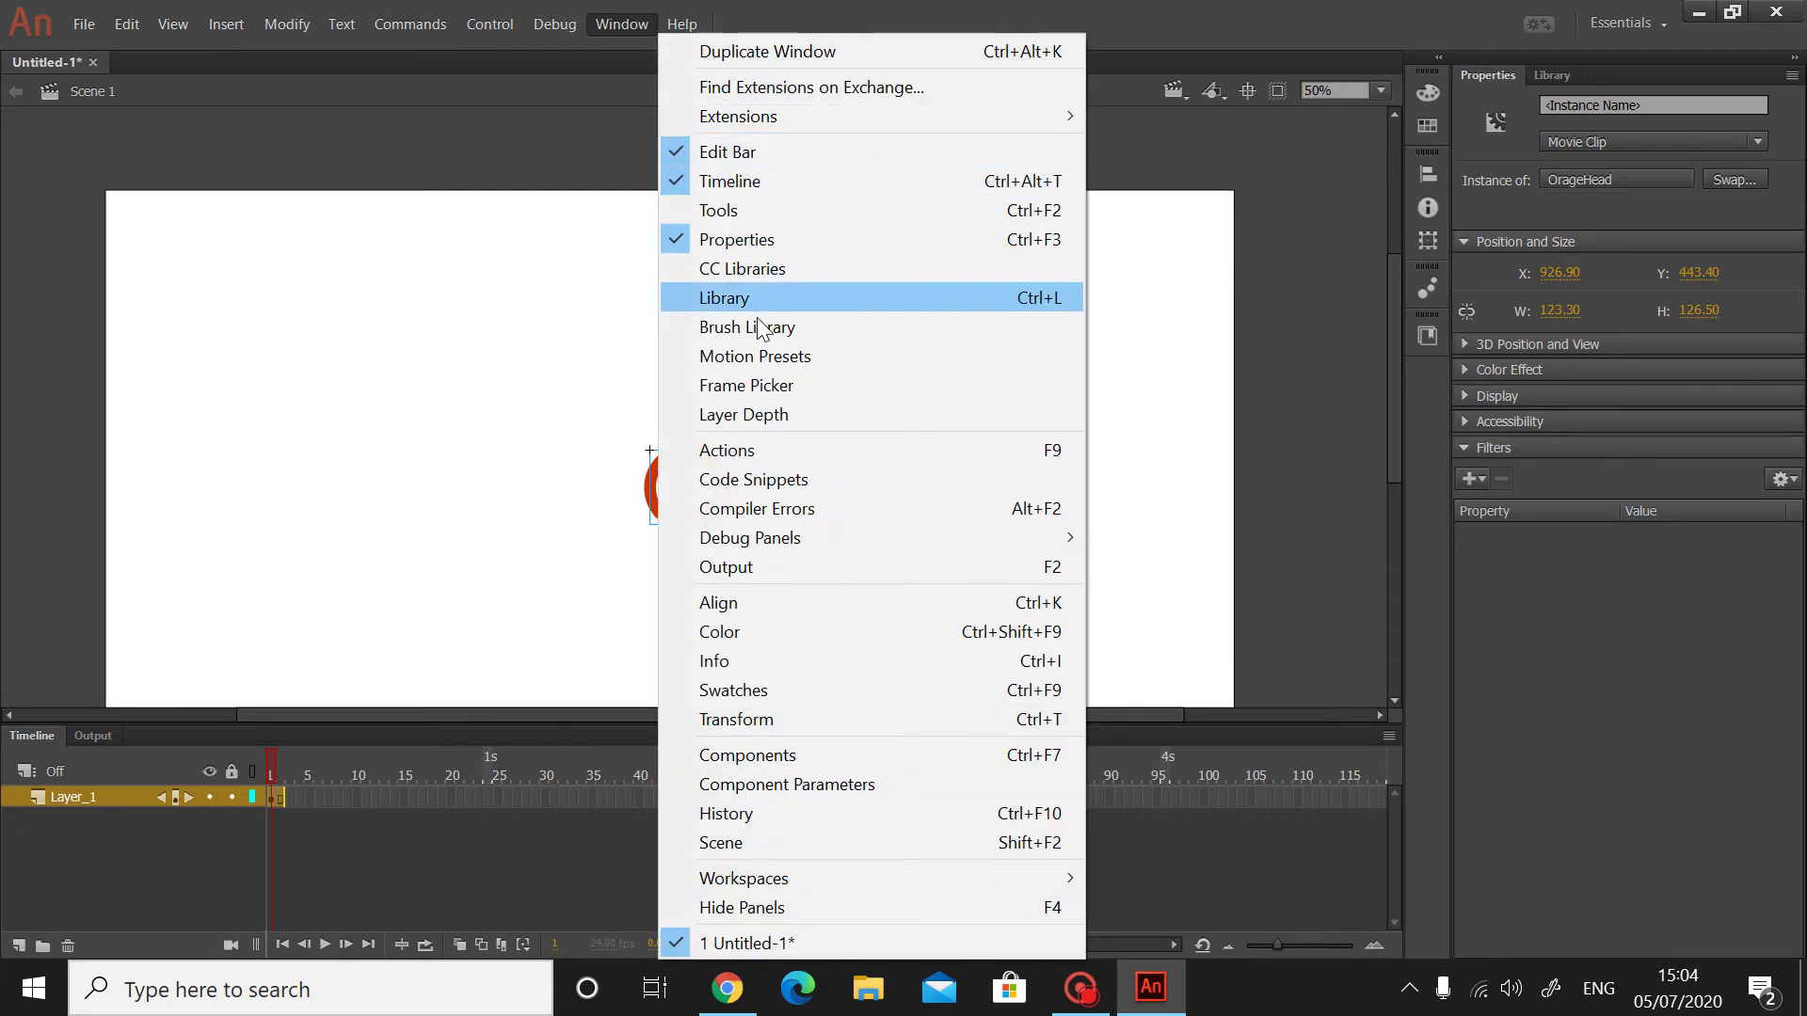
{"action": "left_click", "coordinate": [826, 209]}
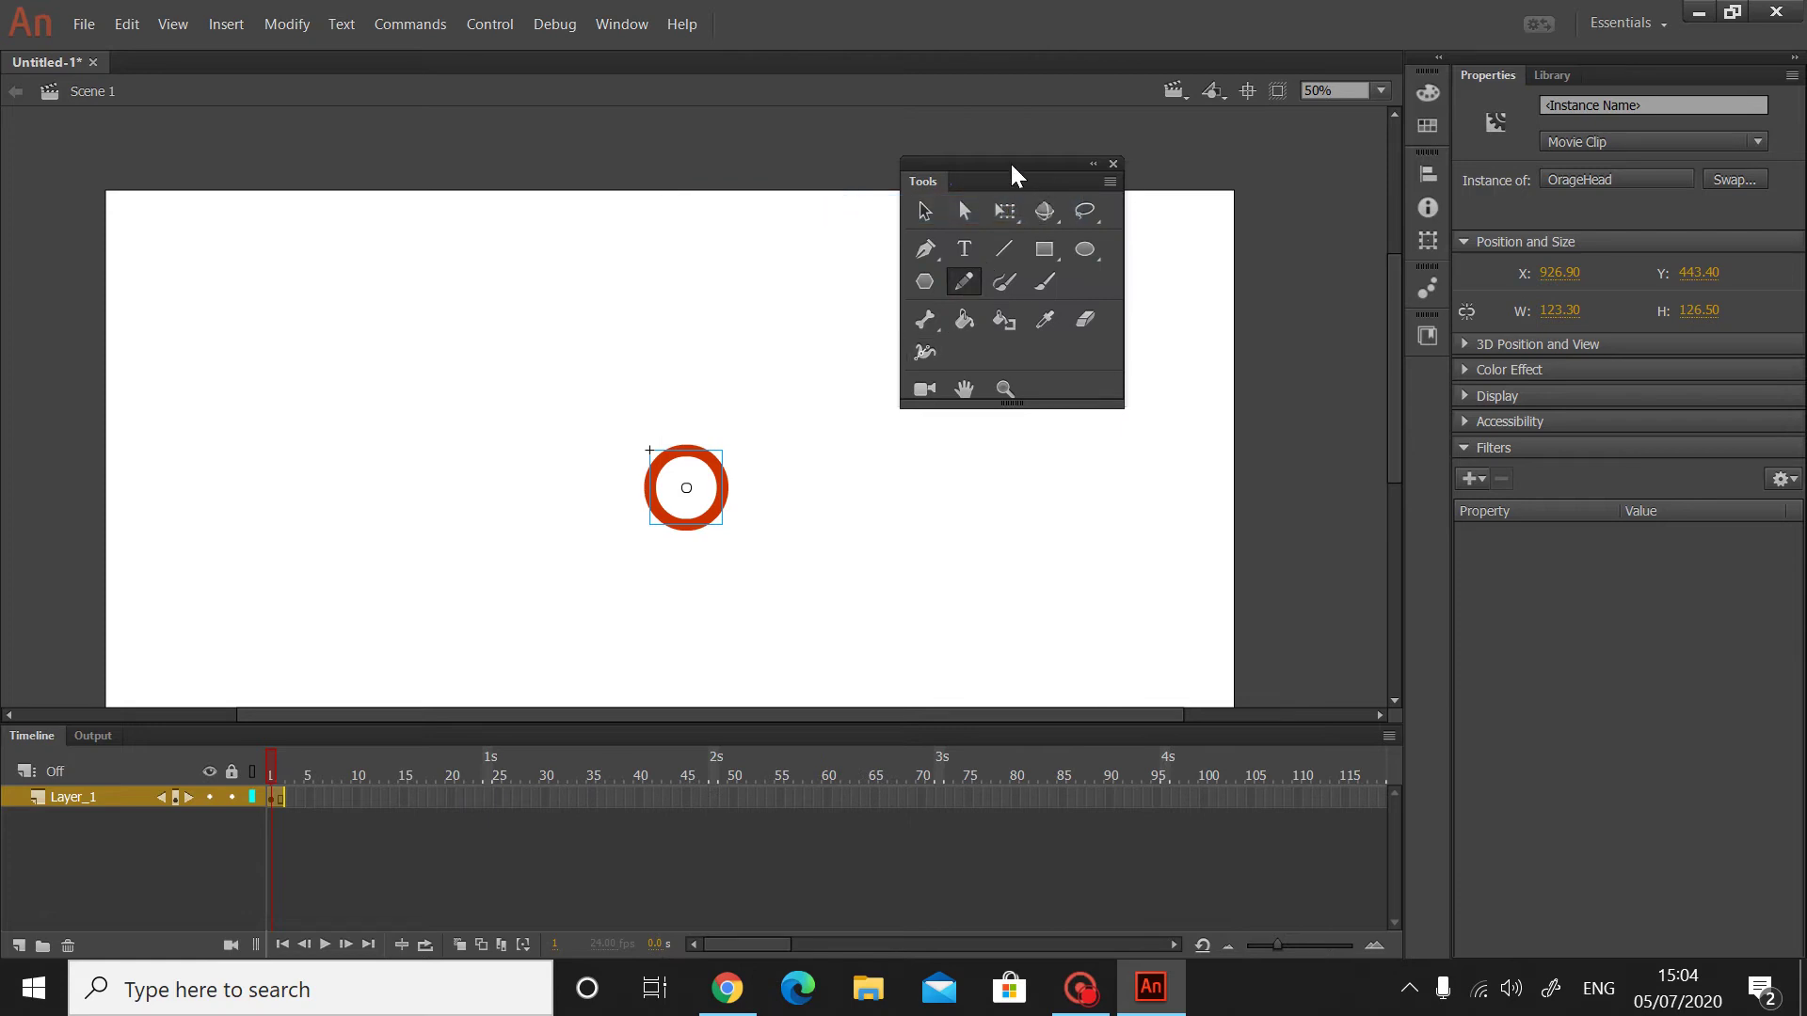
- Dock the floating Tools panel as an expanded column beside the Properties panel
{"action": "left_click_drag", "start_coordinate": [1009, 164], "coordinate": [1802, 246]}
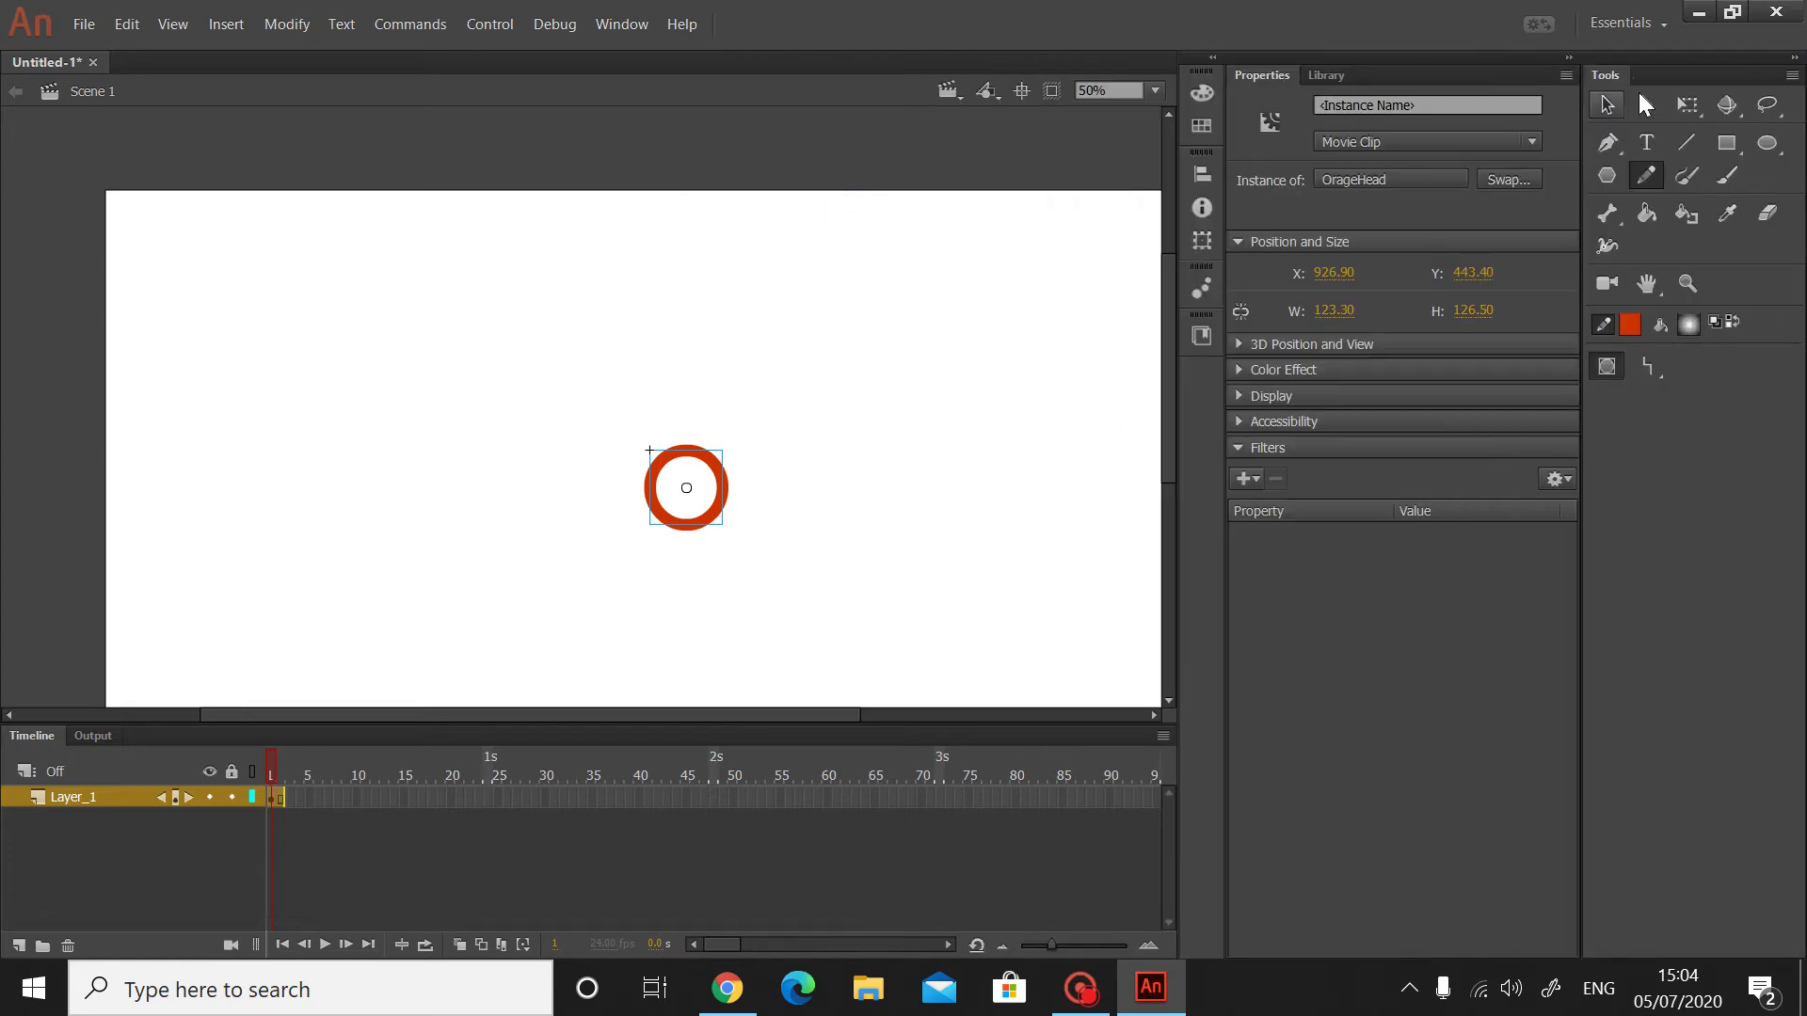
{"action": "left_click_drag", "start_coordinate": [1741, 112], "coordinate": [1724, 218]}
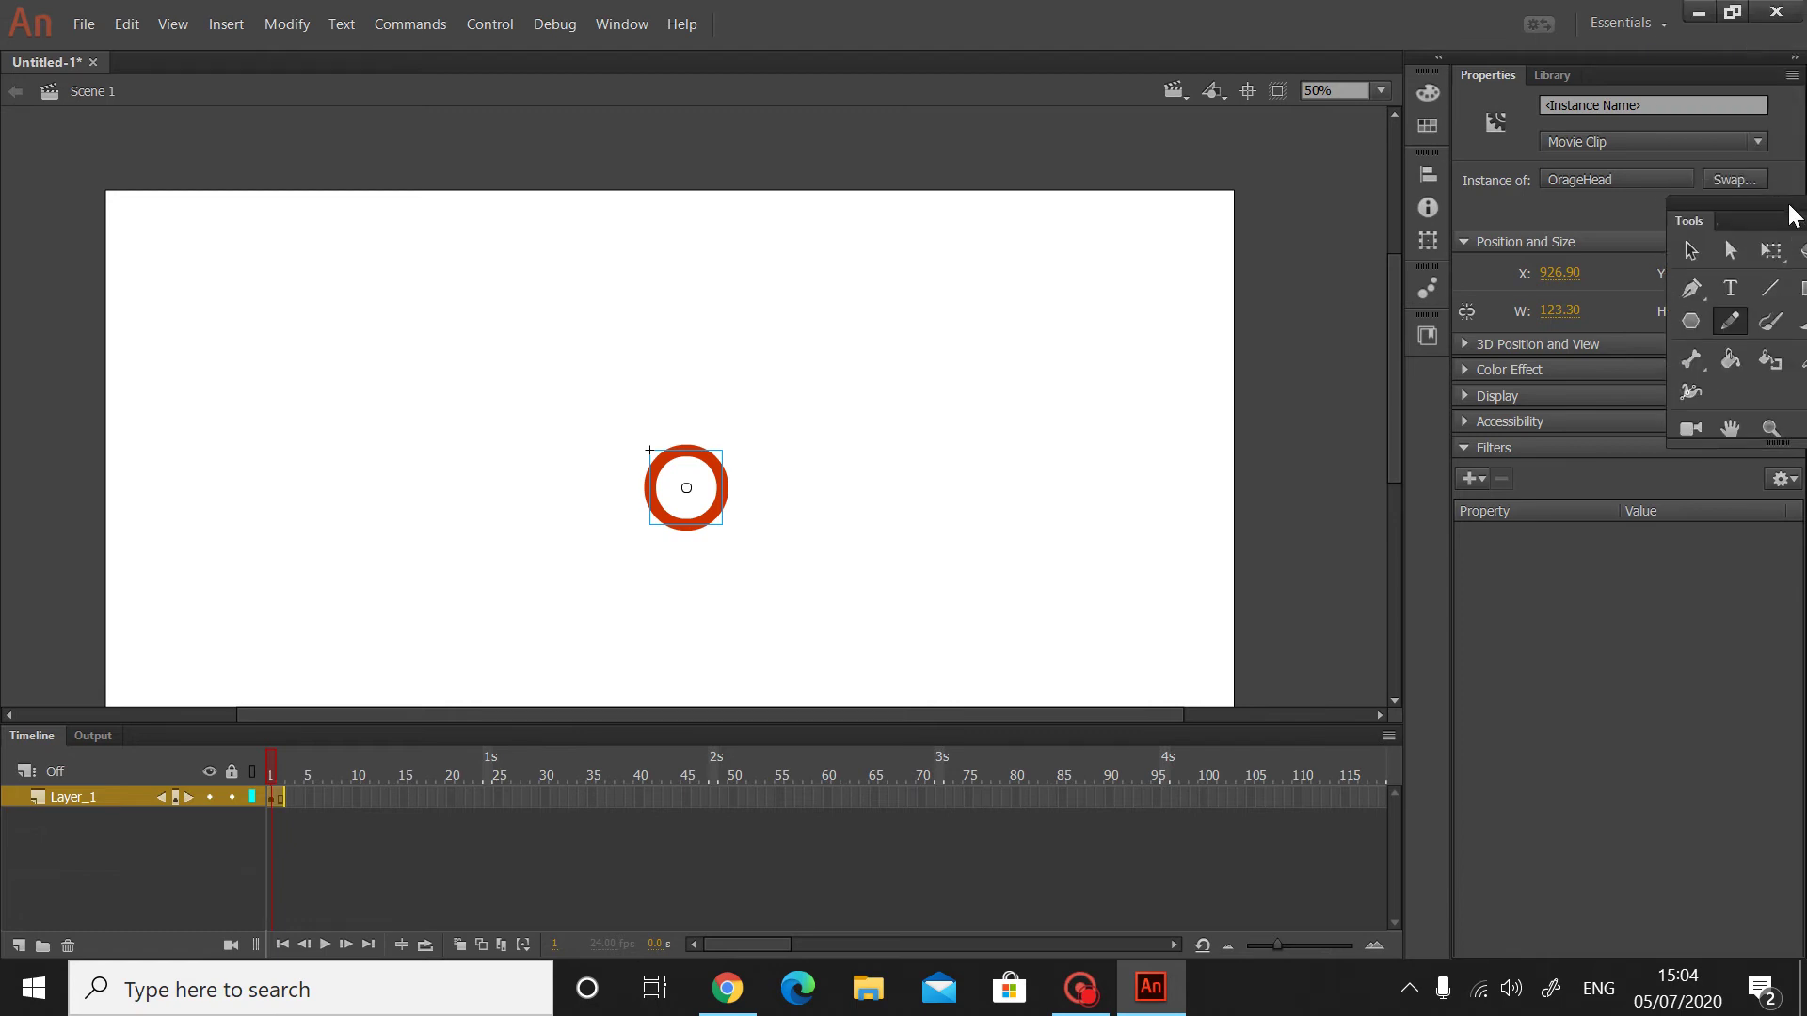
{"action": "left_click_drag", "start_coordinate": [1773, 203], "coordinate": [1788, 376]}
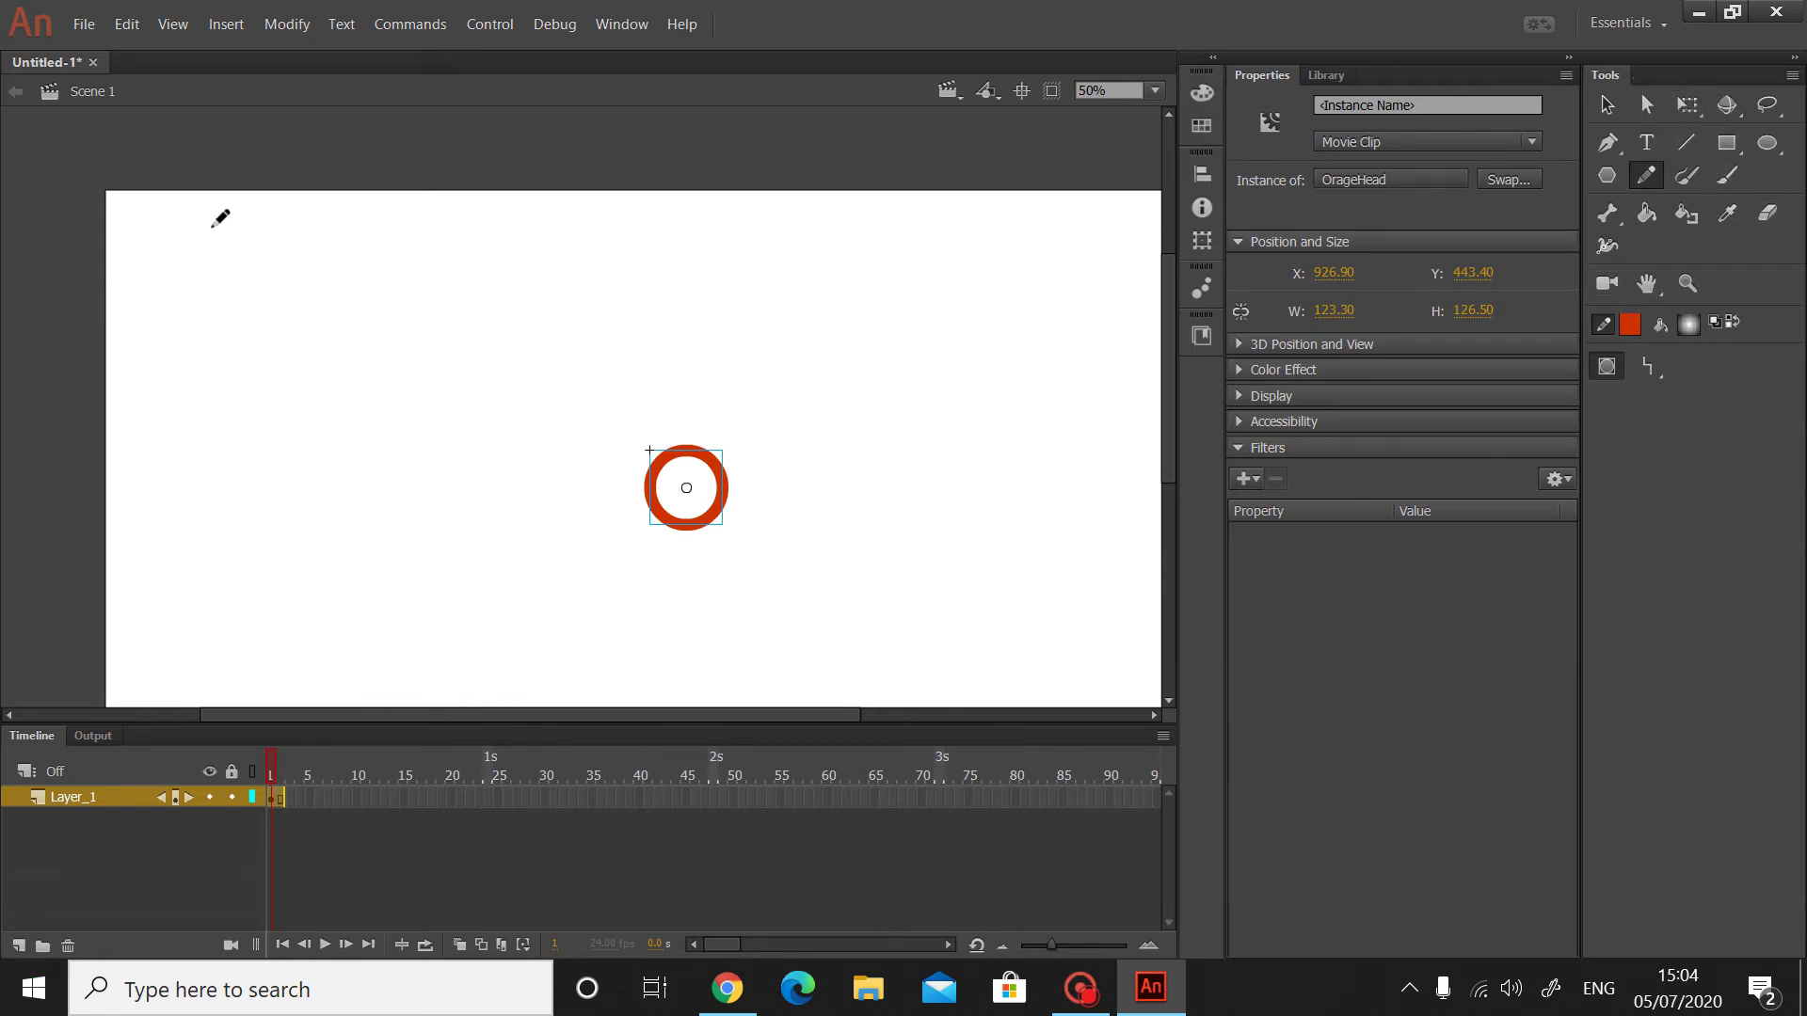
- Try a small curved stroke with the Brush tool above the circle symbol, and undo it
{"action": "left_click", "coordinate": [1741, 184]}
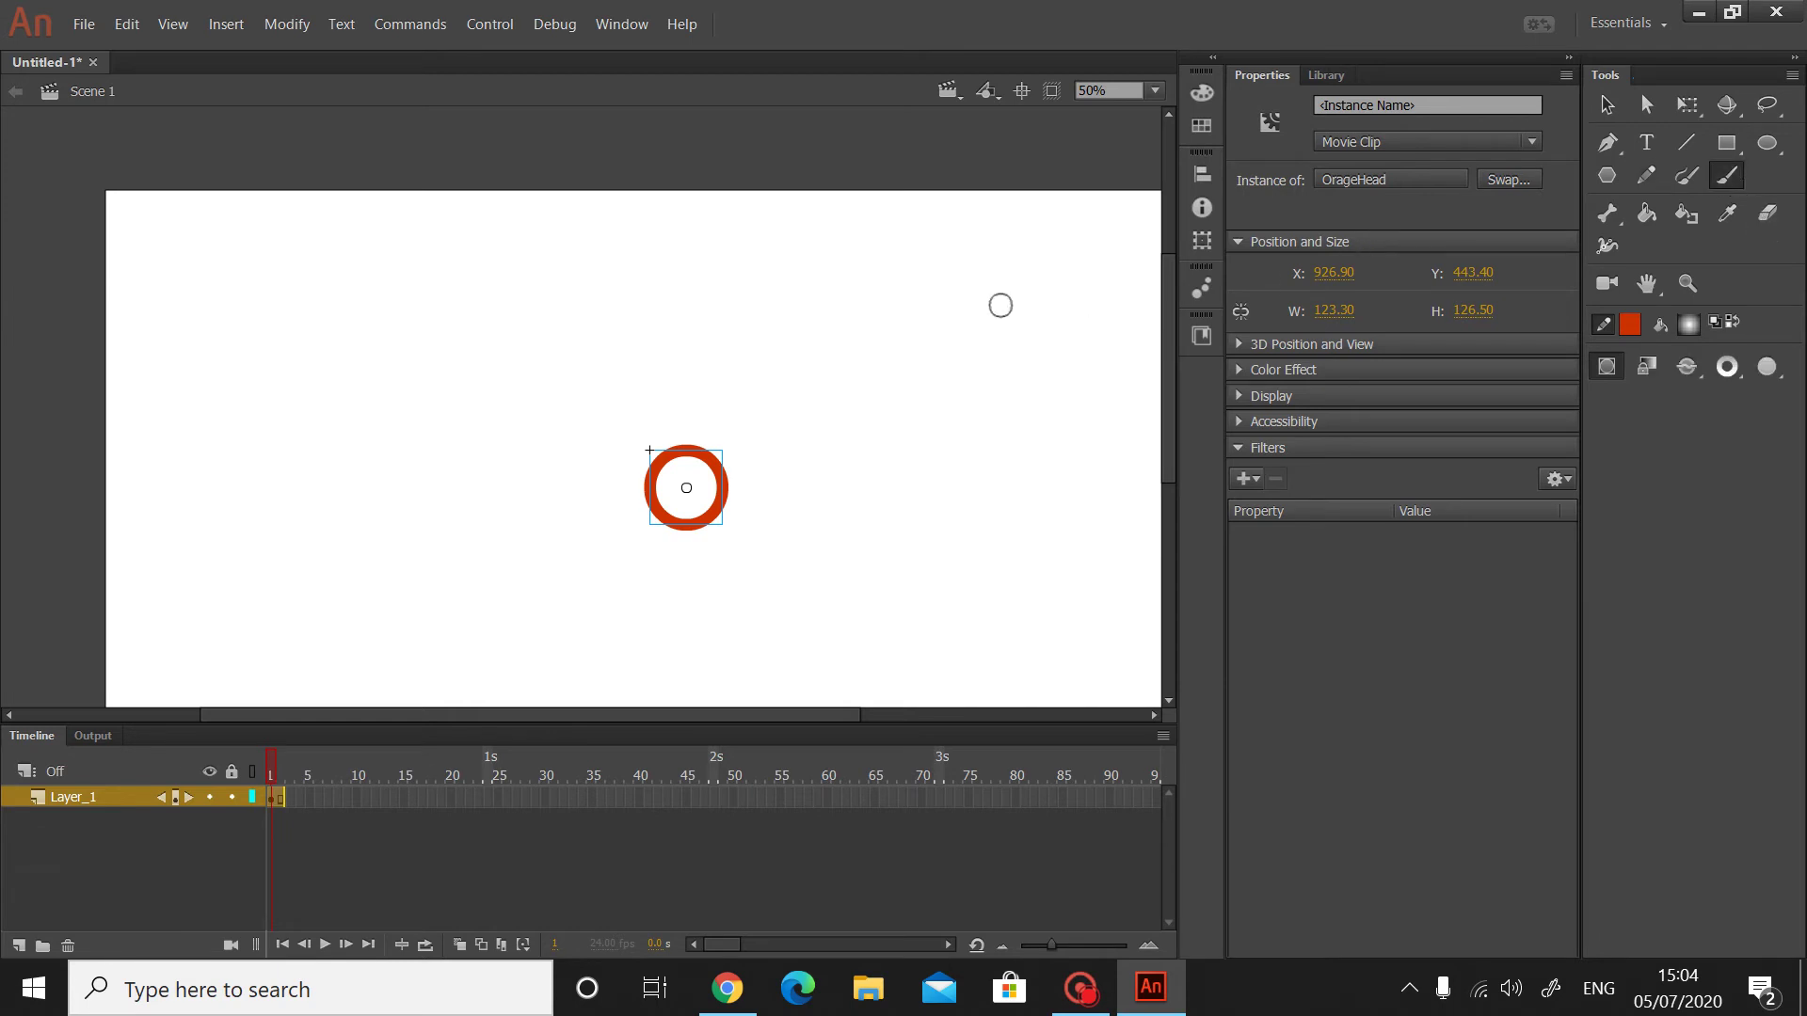
{"action": "mouse_move", "coordinate": [842, 356]}
{"action": "left_mouse_down"}
{"action": "mouse_move", "coordinate": [806, 366]}
{"action": "mouse_move", "coordinate": [805, 402]}
{"action": "mouse_move", "coordinate": [826, 353]}
{"action": "left_mouse_up"}
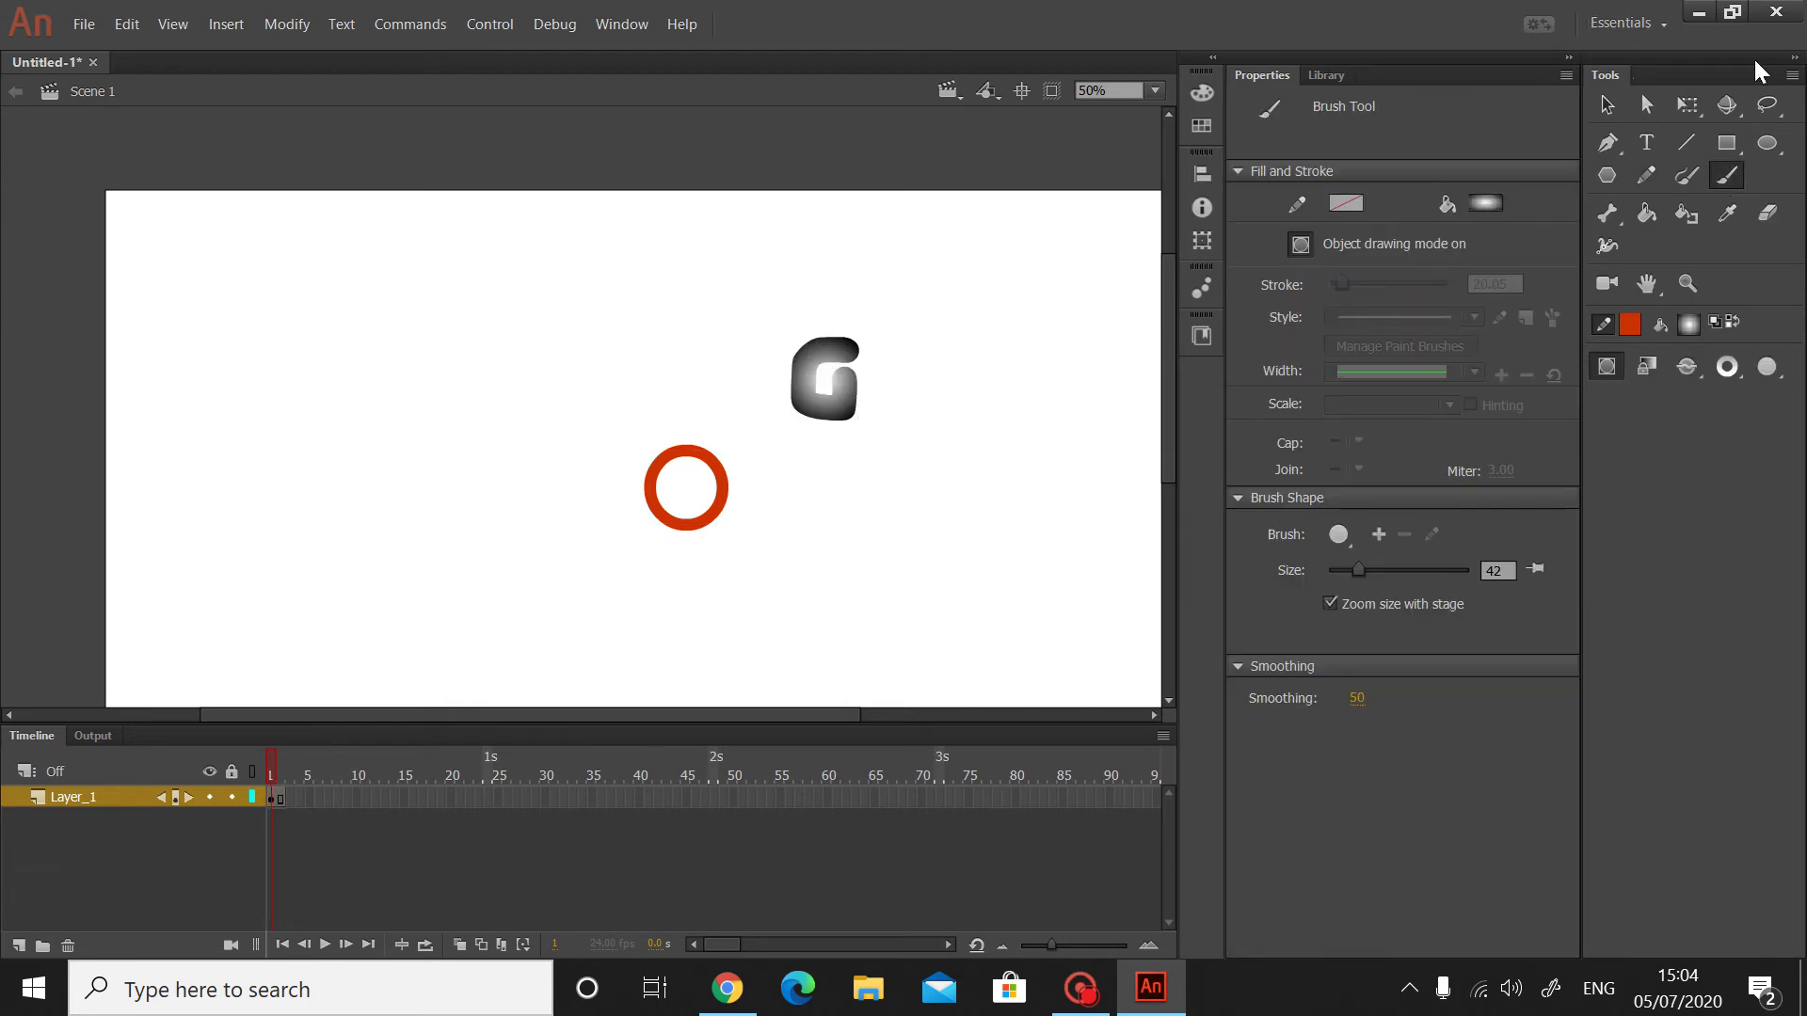
{"action": "key", "text": "ctrl+z"}
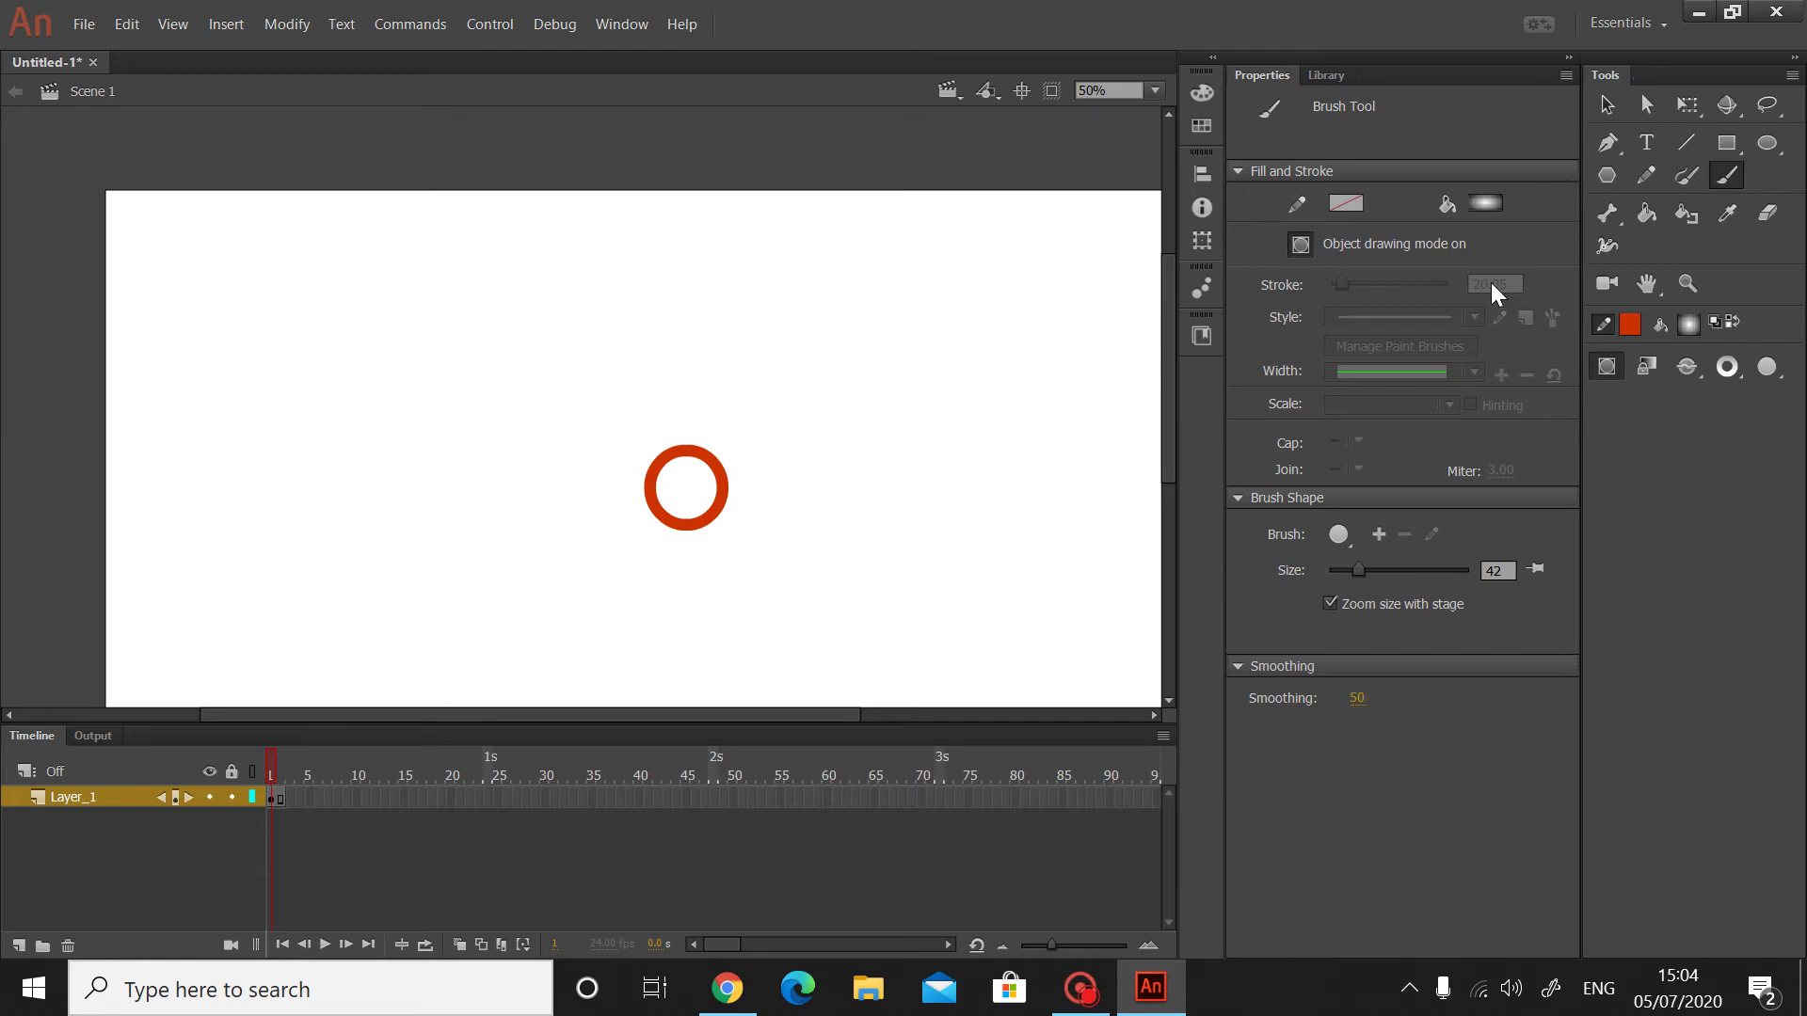
- Set the brush fill to orange #CC6600, try two curved strokes above the circle, and undo each one
{"action": "left_click", "coordinate": [1485, 203]}
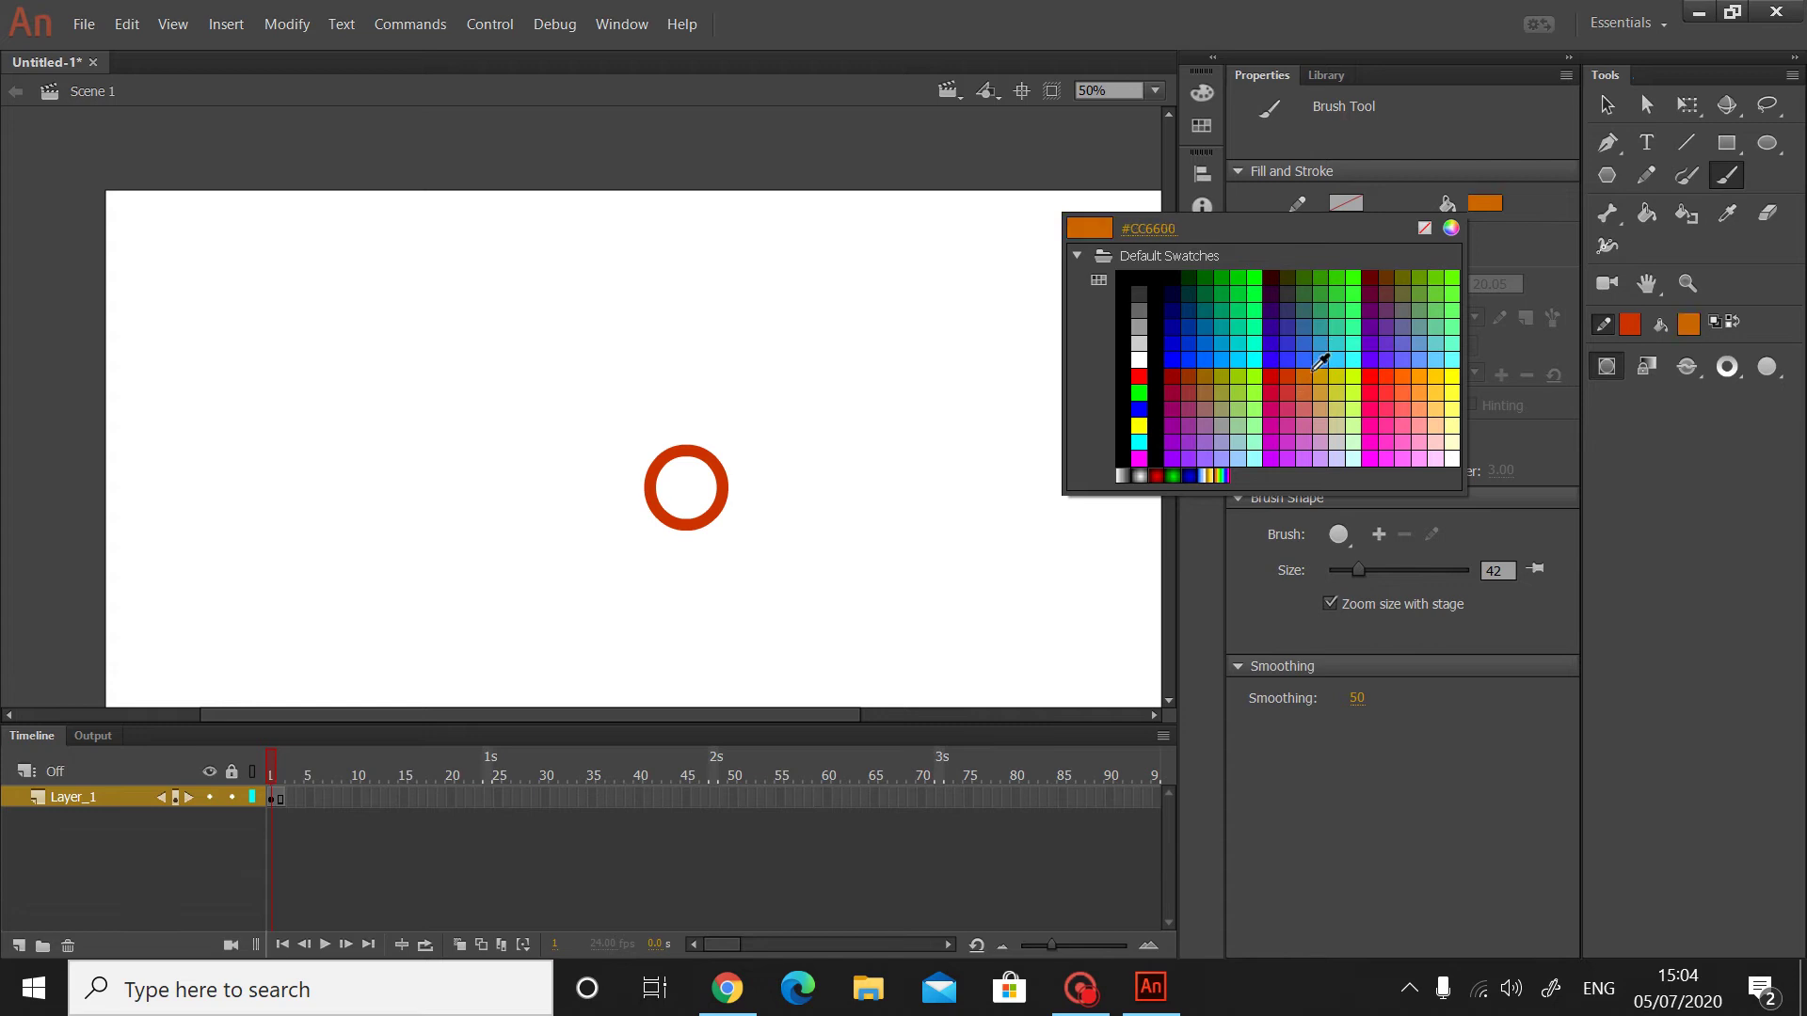
{"action": "left_click", "coordinate": [1315, 363]}
{"action": "mouse_move", "coordinate": [798, 347]}
{"action": "left_mouse_down"}
{"action": "mouse_move", "coordinate": [875, 342]}
{"action": "mouse_move", "coordinate": [868, 327]}
{"action": "left_mouse_up"}
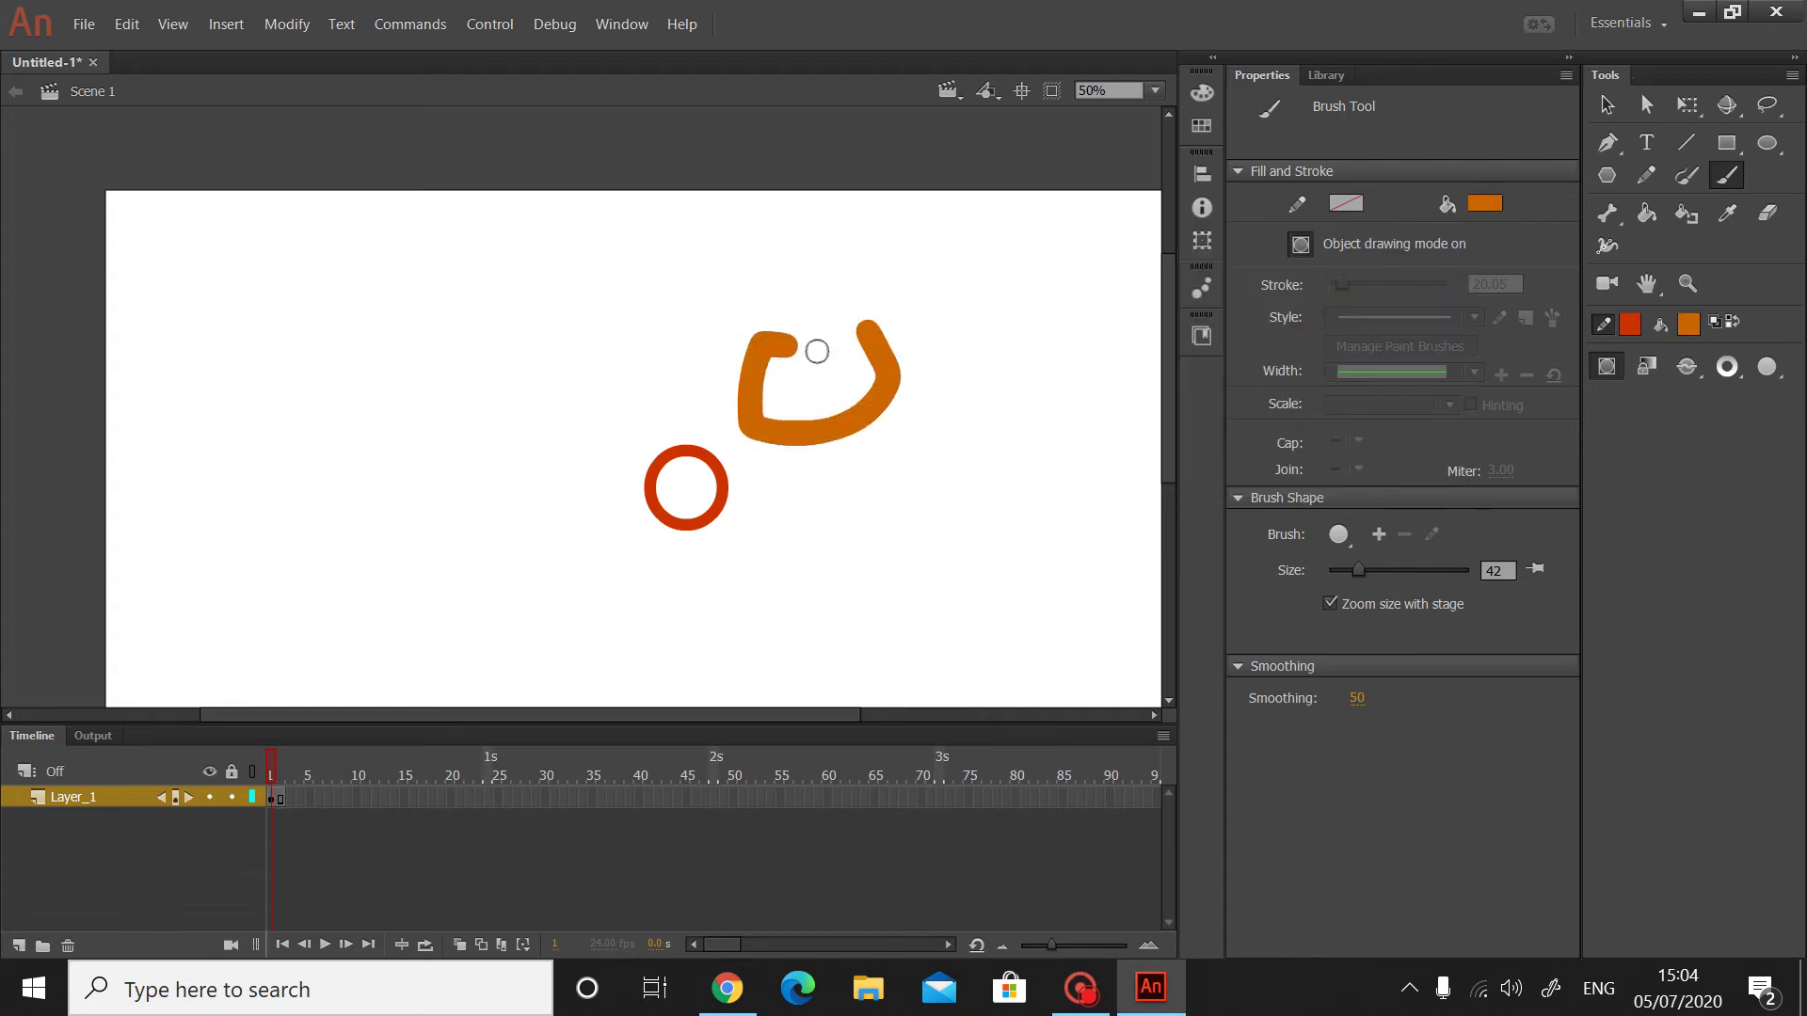
{"action": "key", "text": "ctrl+z"}
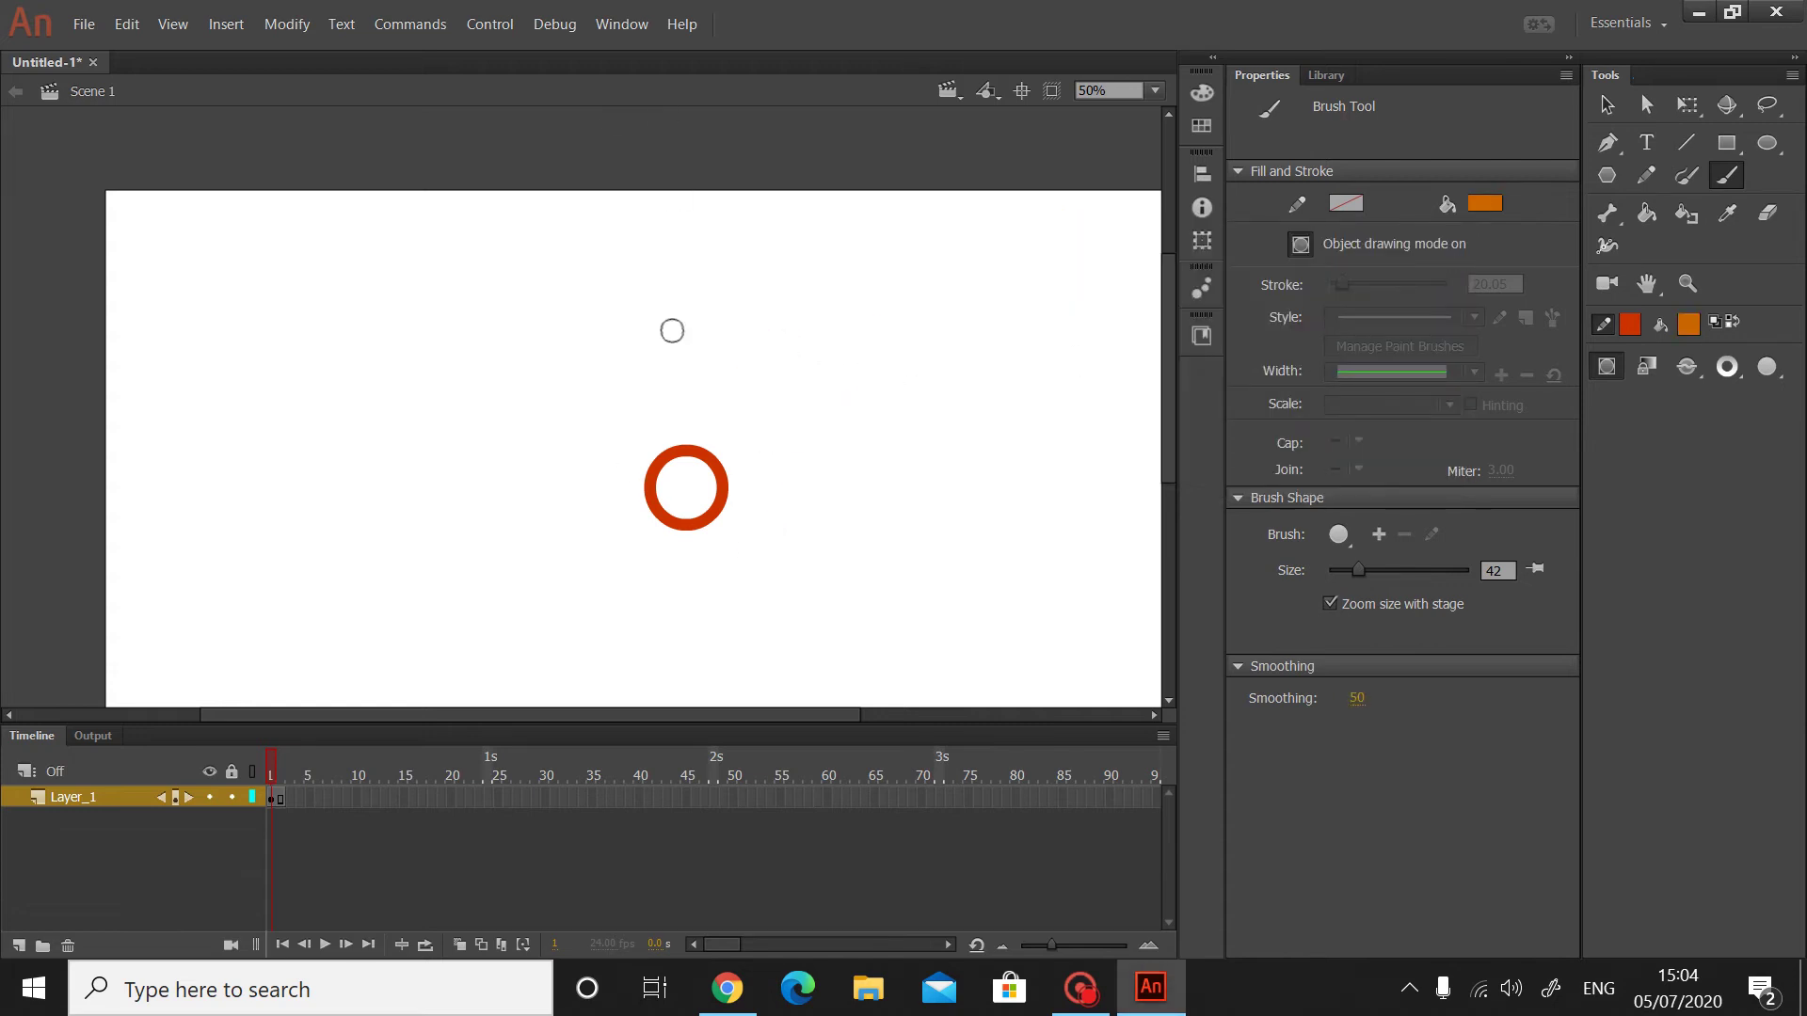
{"action": "mouse_move", "coordinate": [731, 321]}
{"action": "left_mouse_down"}
{"action": "mouse_move", "coordinate": [678, 331]}
{"action": "mouse_move", "coordinate": [720, 325]}
{"action": "left_mouse_up"}
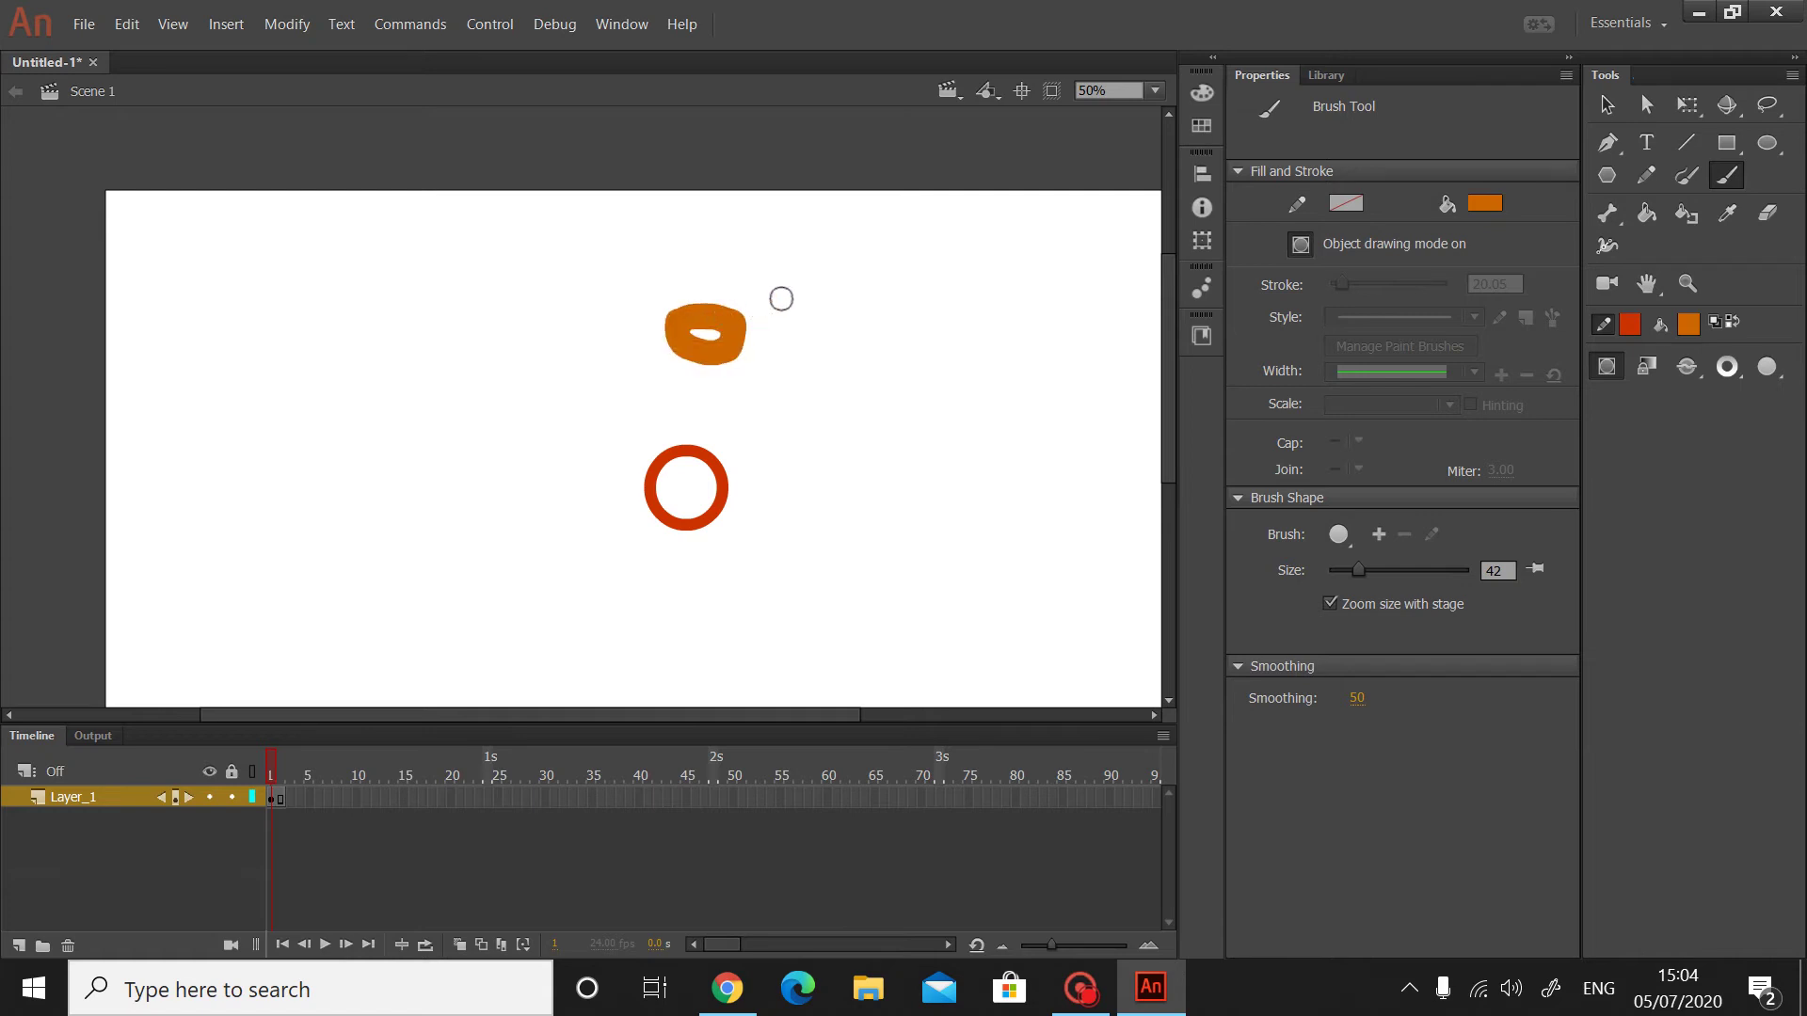
{"action": "key", "text": "ctrl+z"}
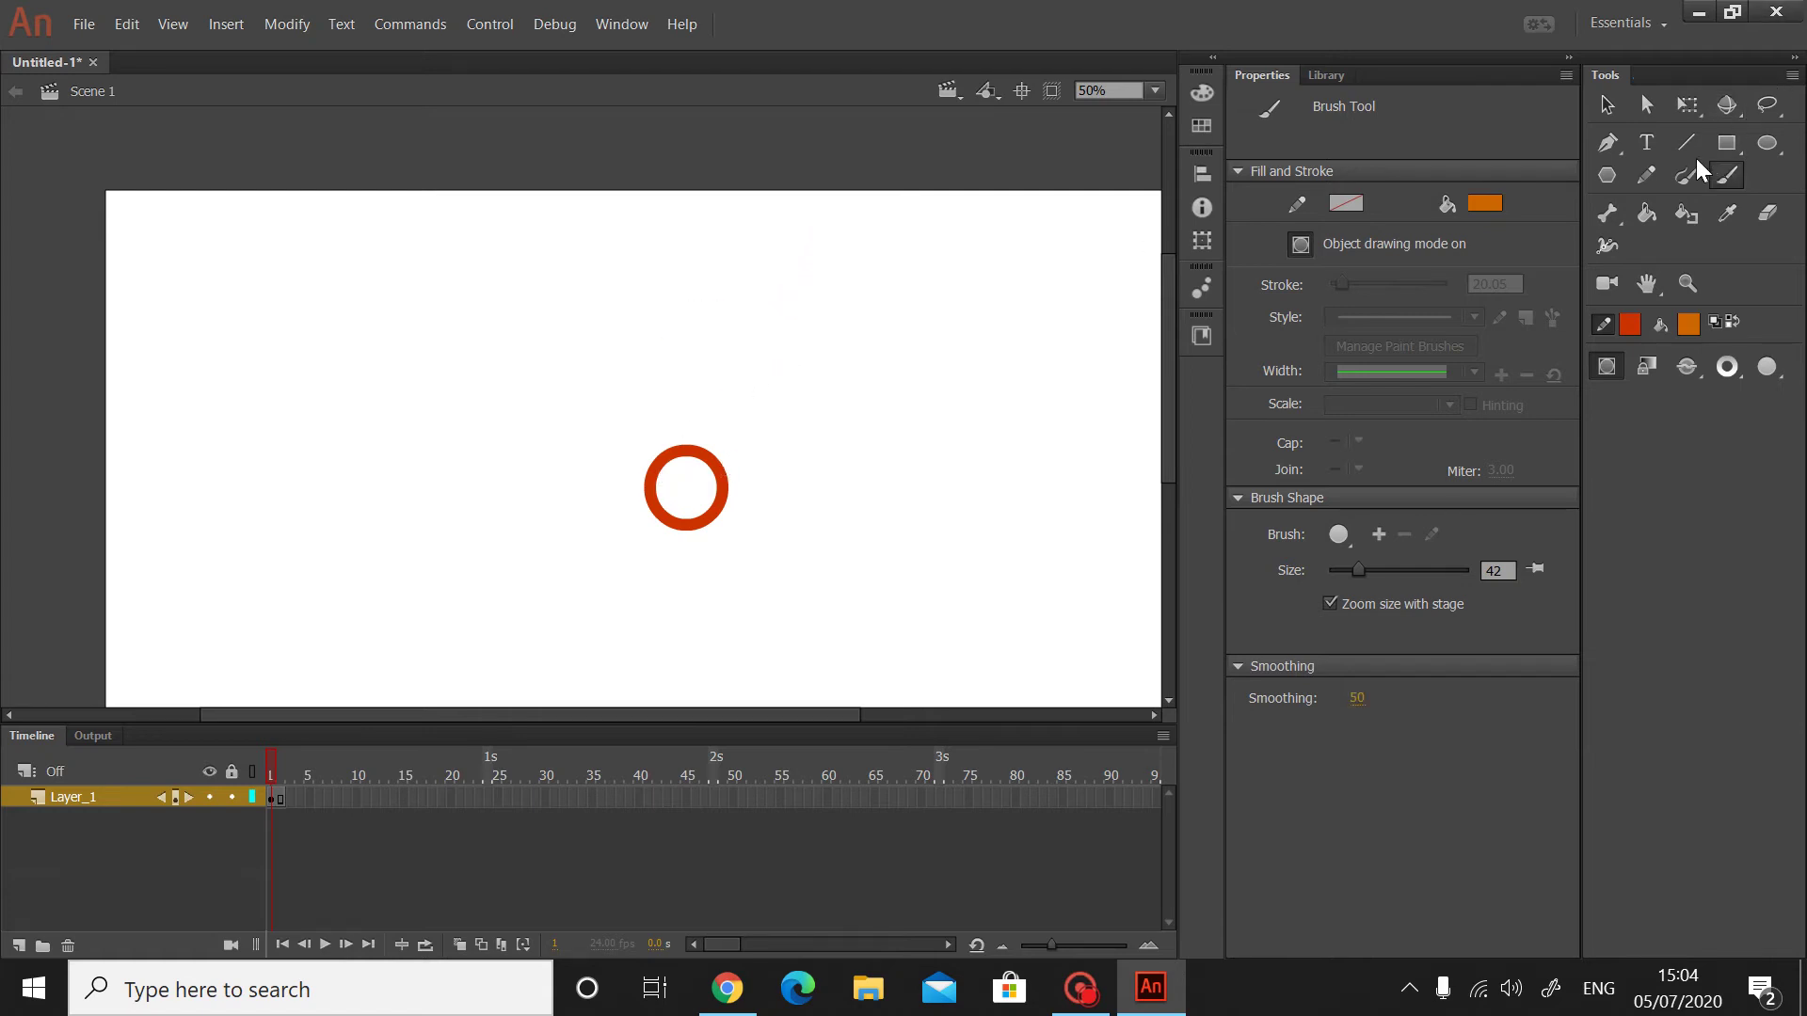
- Try a vertical body line below the circle with the Pencil tool, and undo it
{"action": "left_click", "coordinate": [1645, 176]}
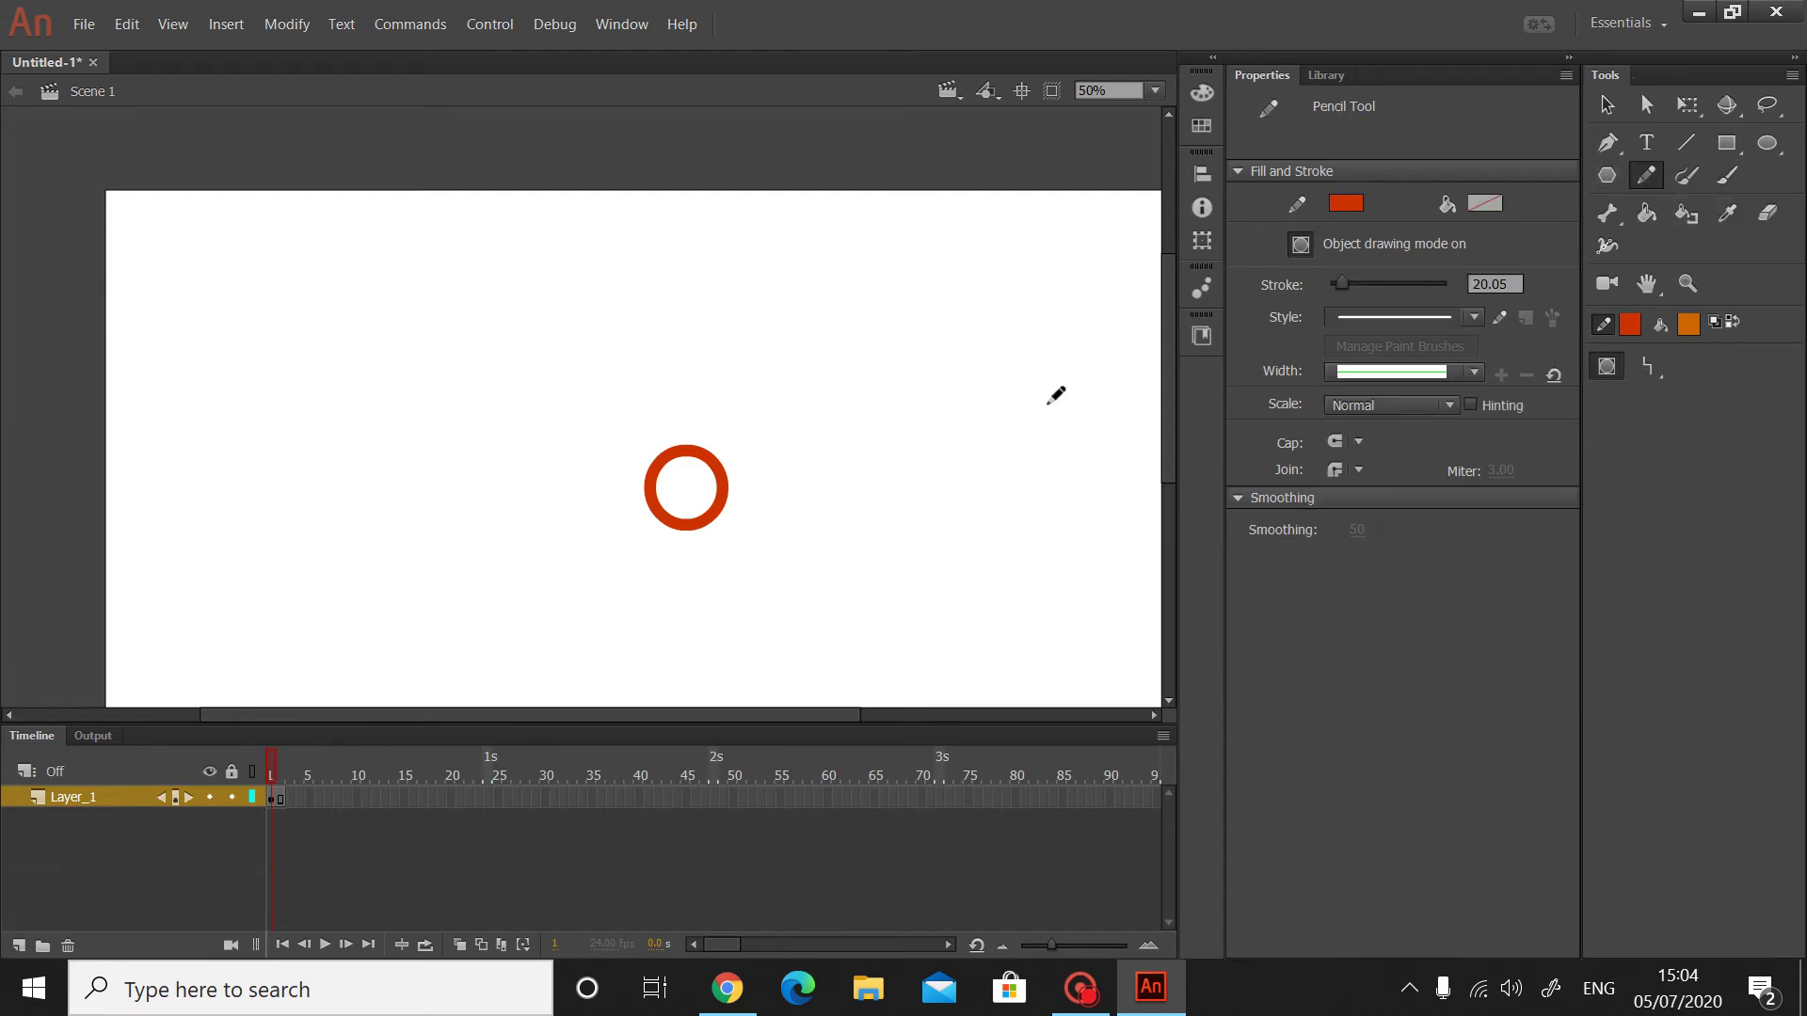
{"action": "left_click_drag", "start_coordinate": [683, 540], "coordinate": [677, 664]}
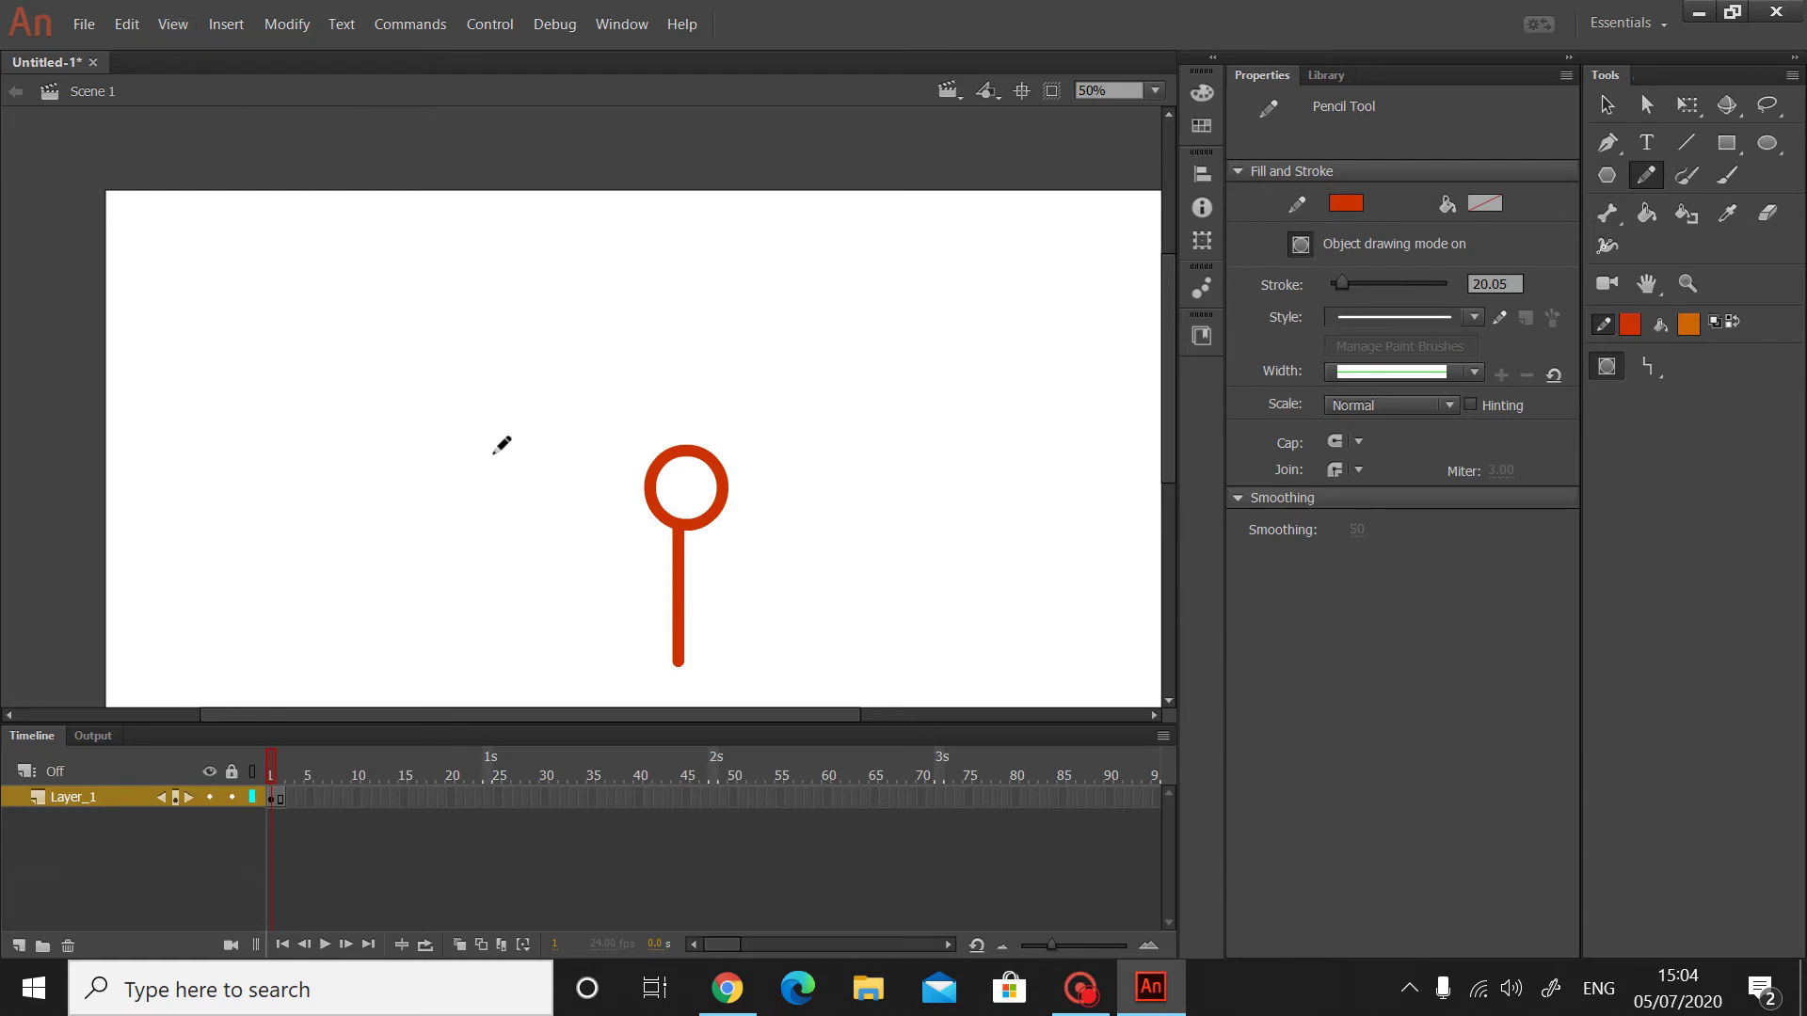
{"action": "key", "text": "ctrl+z"}
- Switch to Chrome, watch the tutorial video's part on layers up to 4:22, pause it, and return to Adobe Animate
{"action": "left_click", "coordinate": [727, 988]}
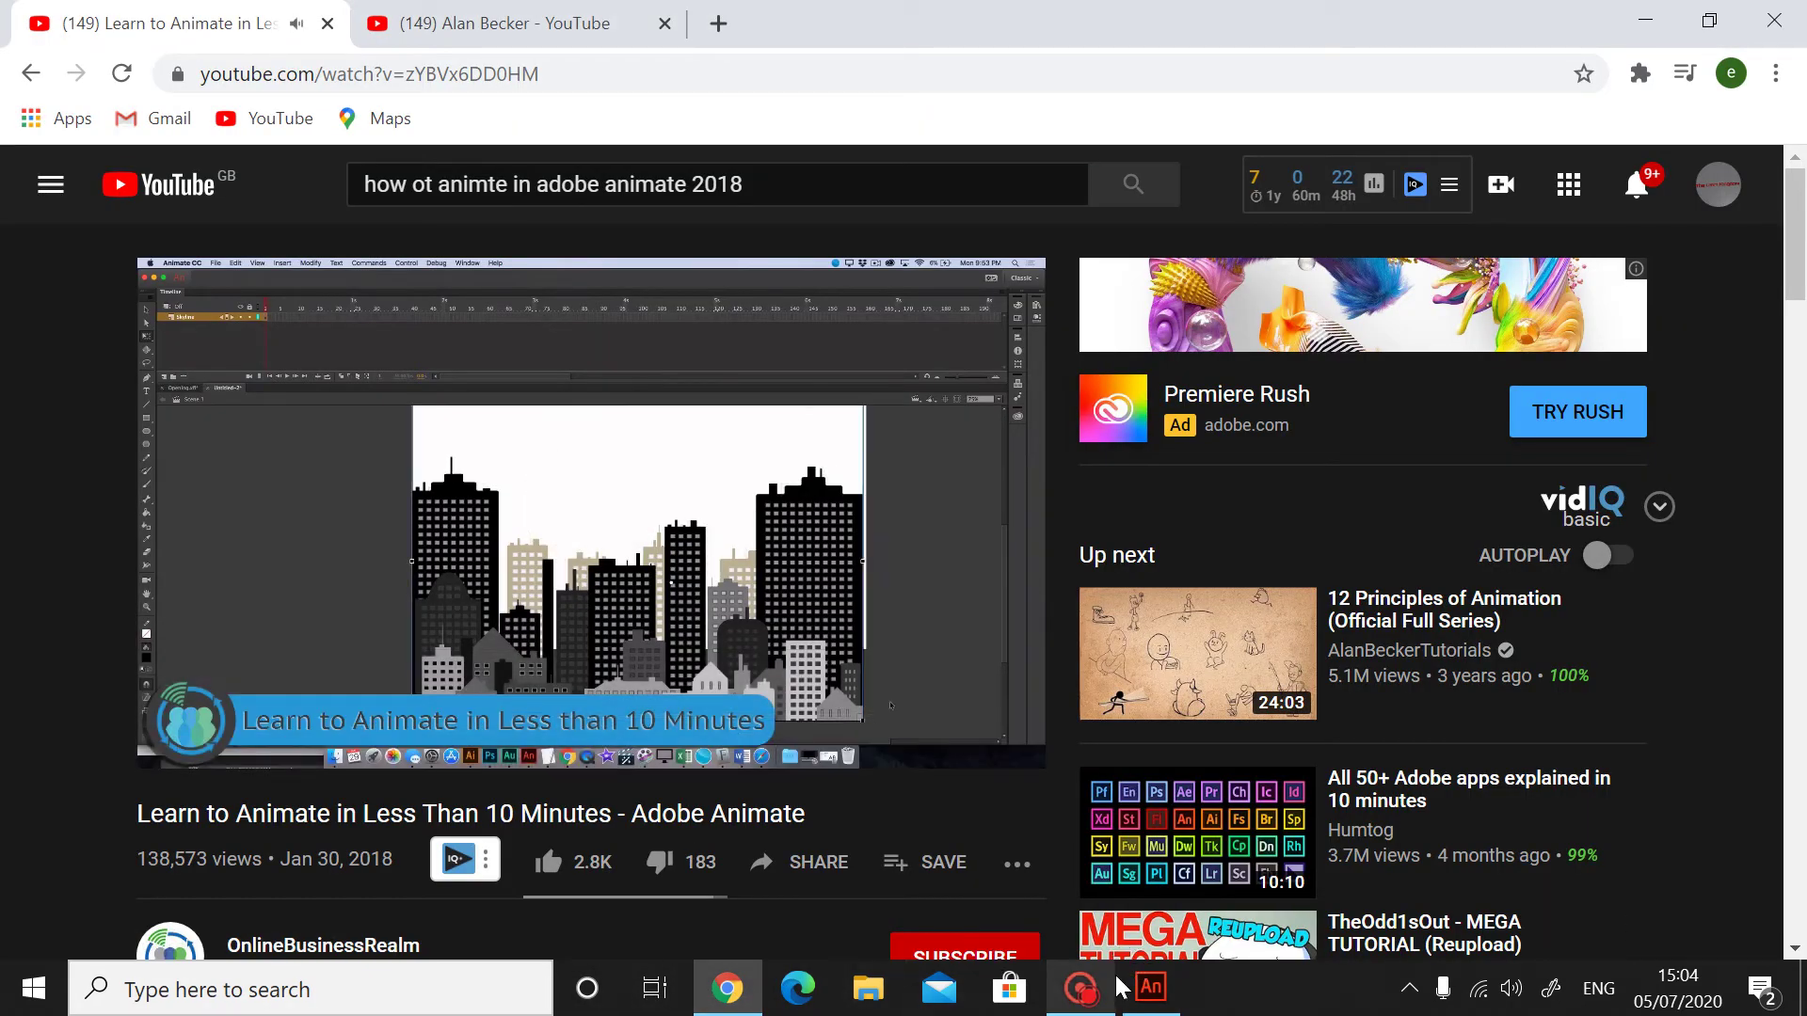
{"action": "left_click", "coordinate": [1080, 988]}
{"action": "left_click", "coordinate": [4, 363]}
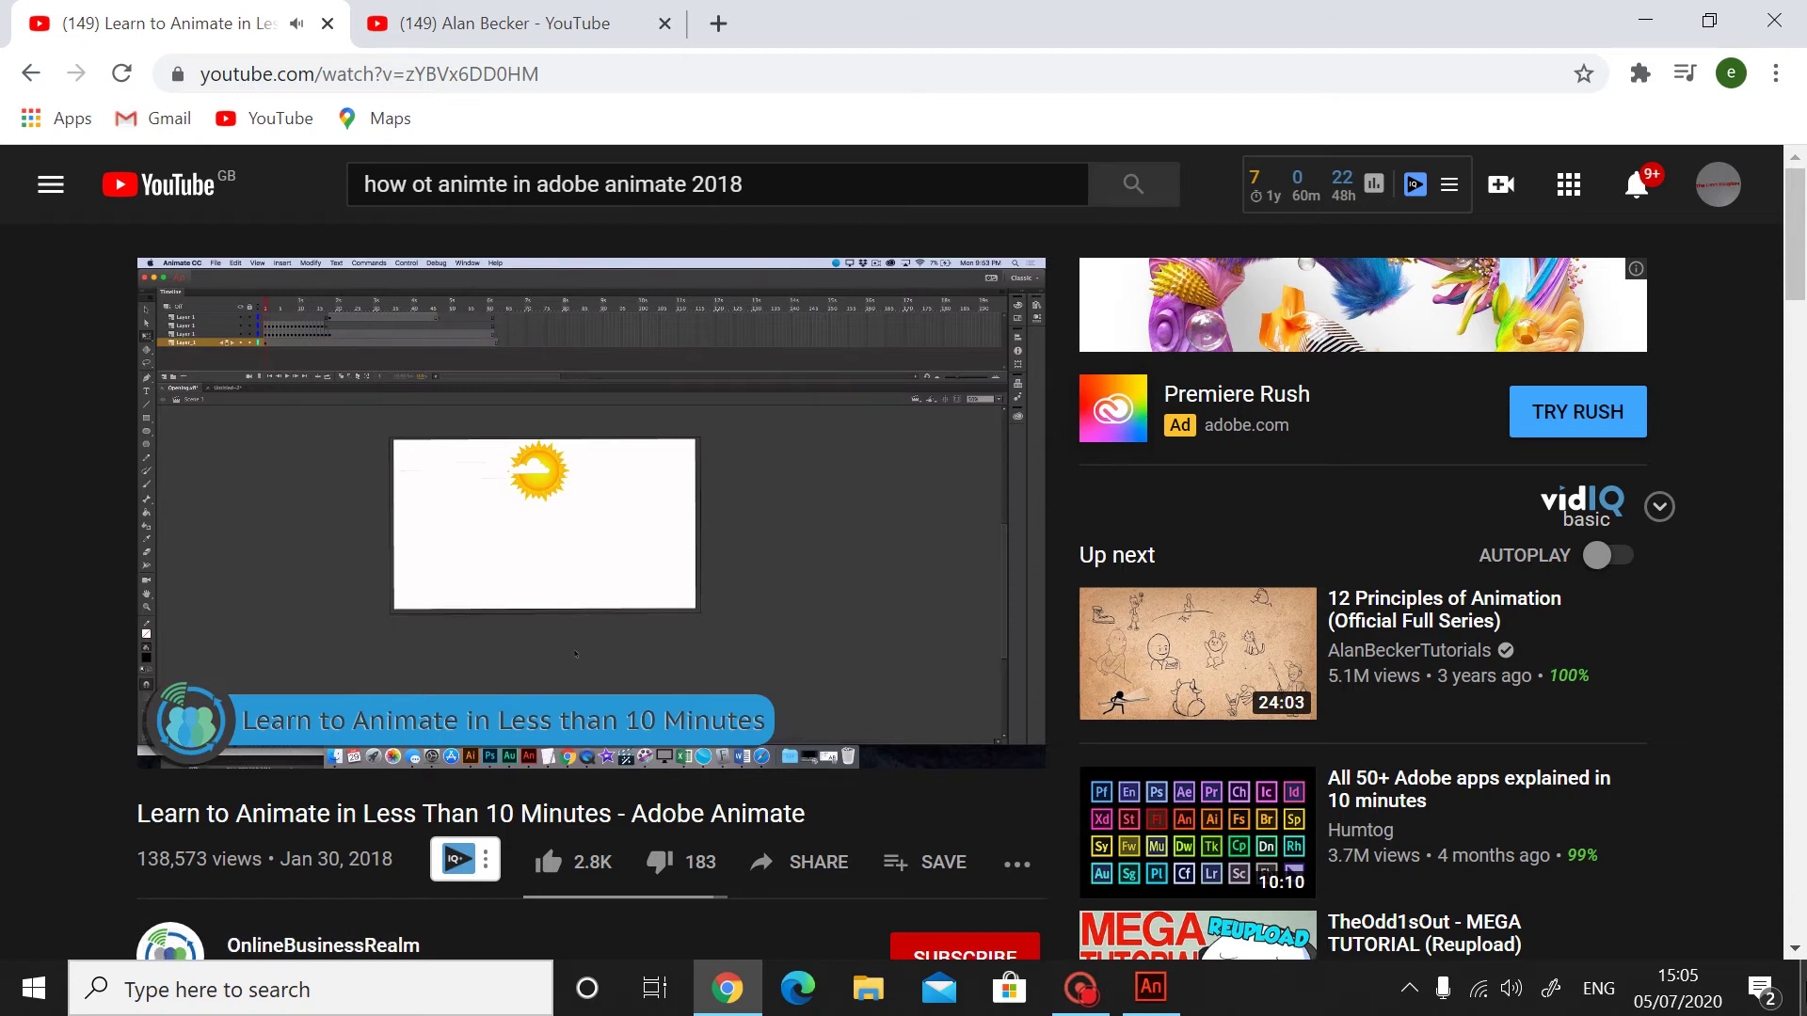
{"action": "scroll", "coordinate": [798, 738], "scroll_direction": "down", "scroll_amount": 6}
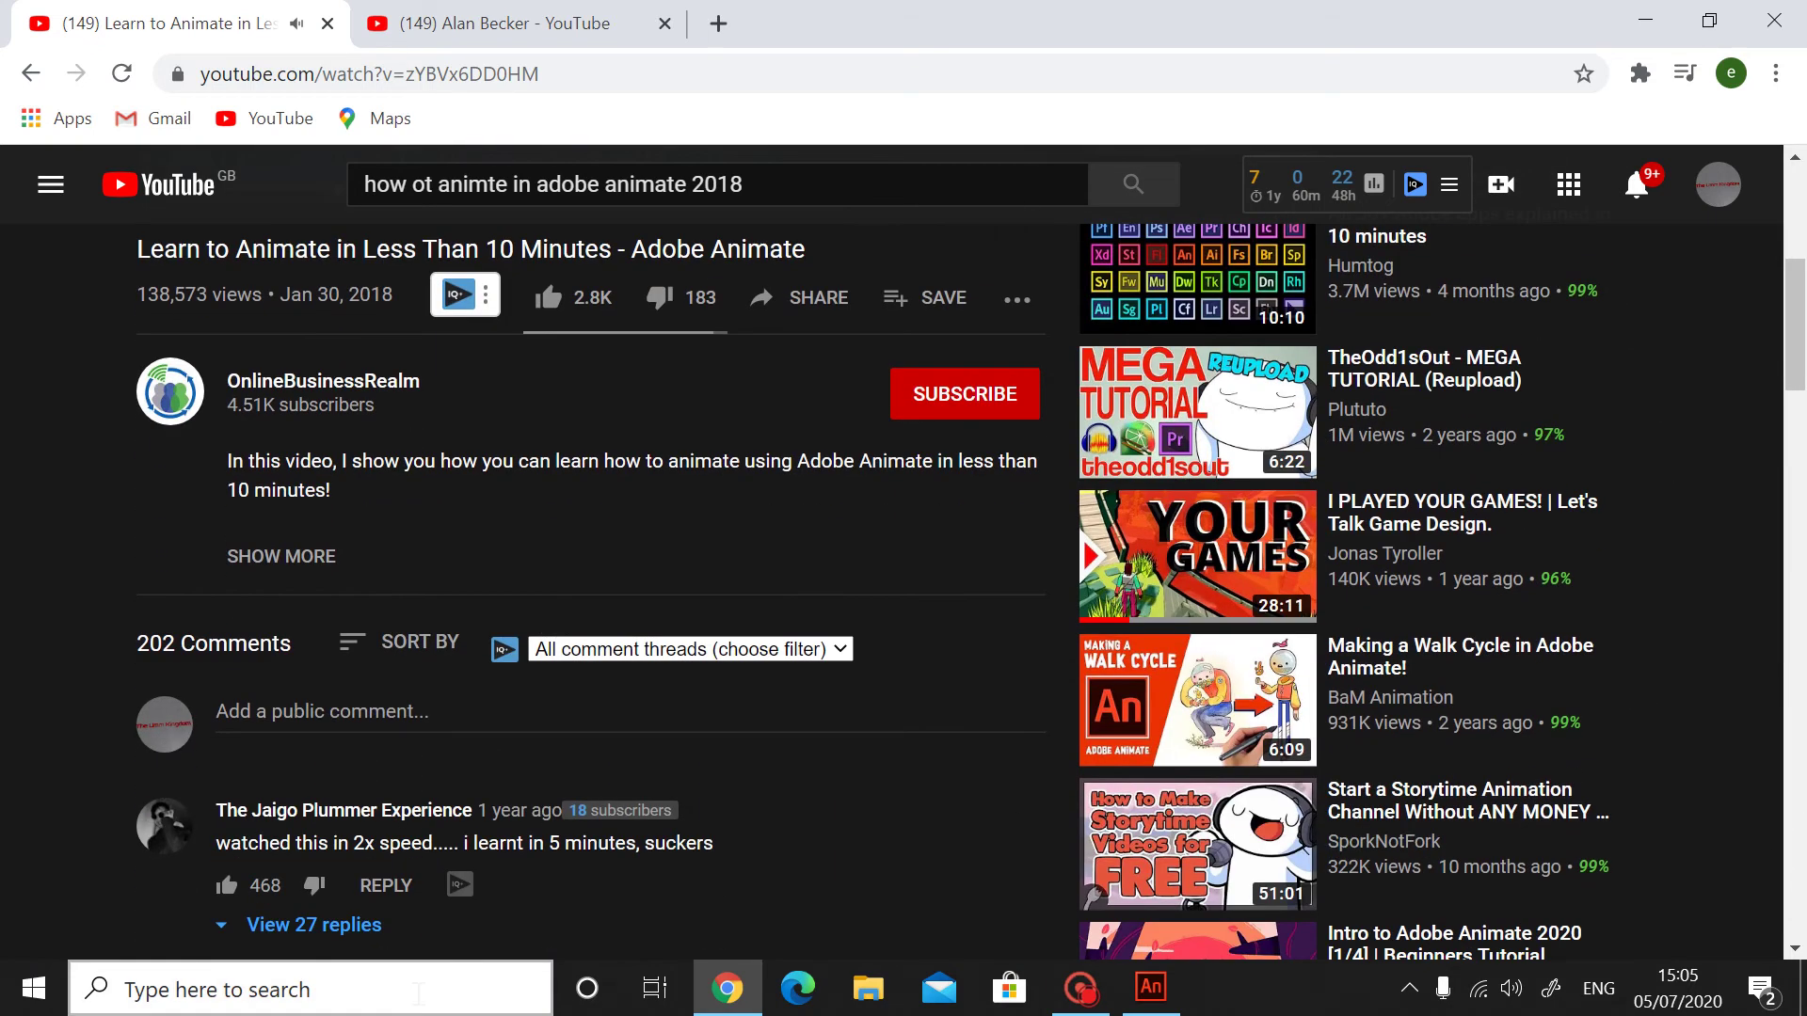
{"action": "scroll", "coordinate": [442, 941], "scroll_direction": "down", "scroll_amount": 2}
{"action": "scroll", "coordinate": [920, 664], "scroll_direction": "up", "scroll_amount": 8}
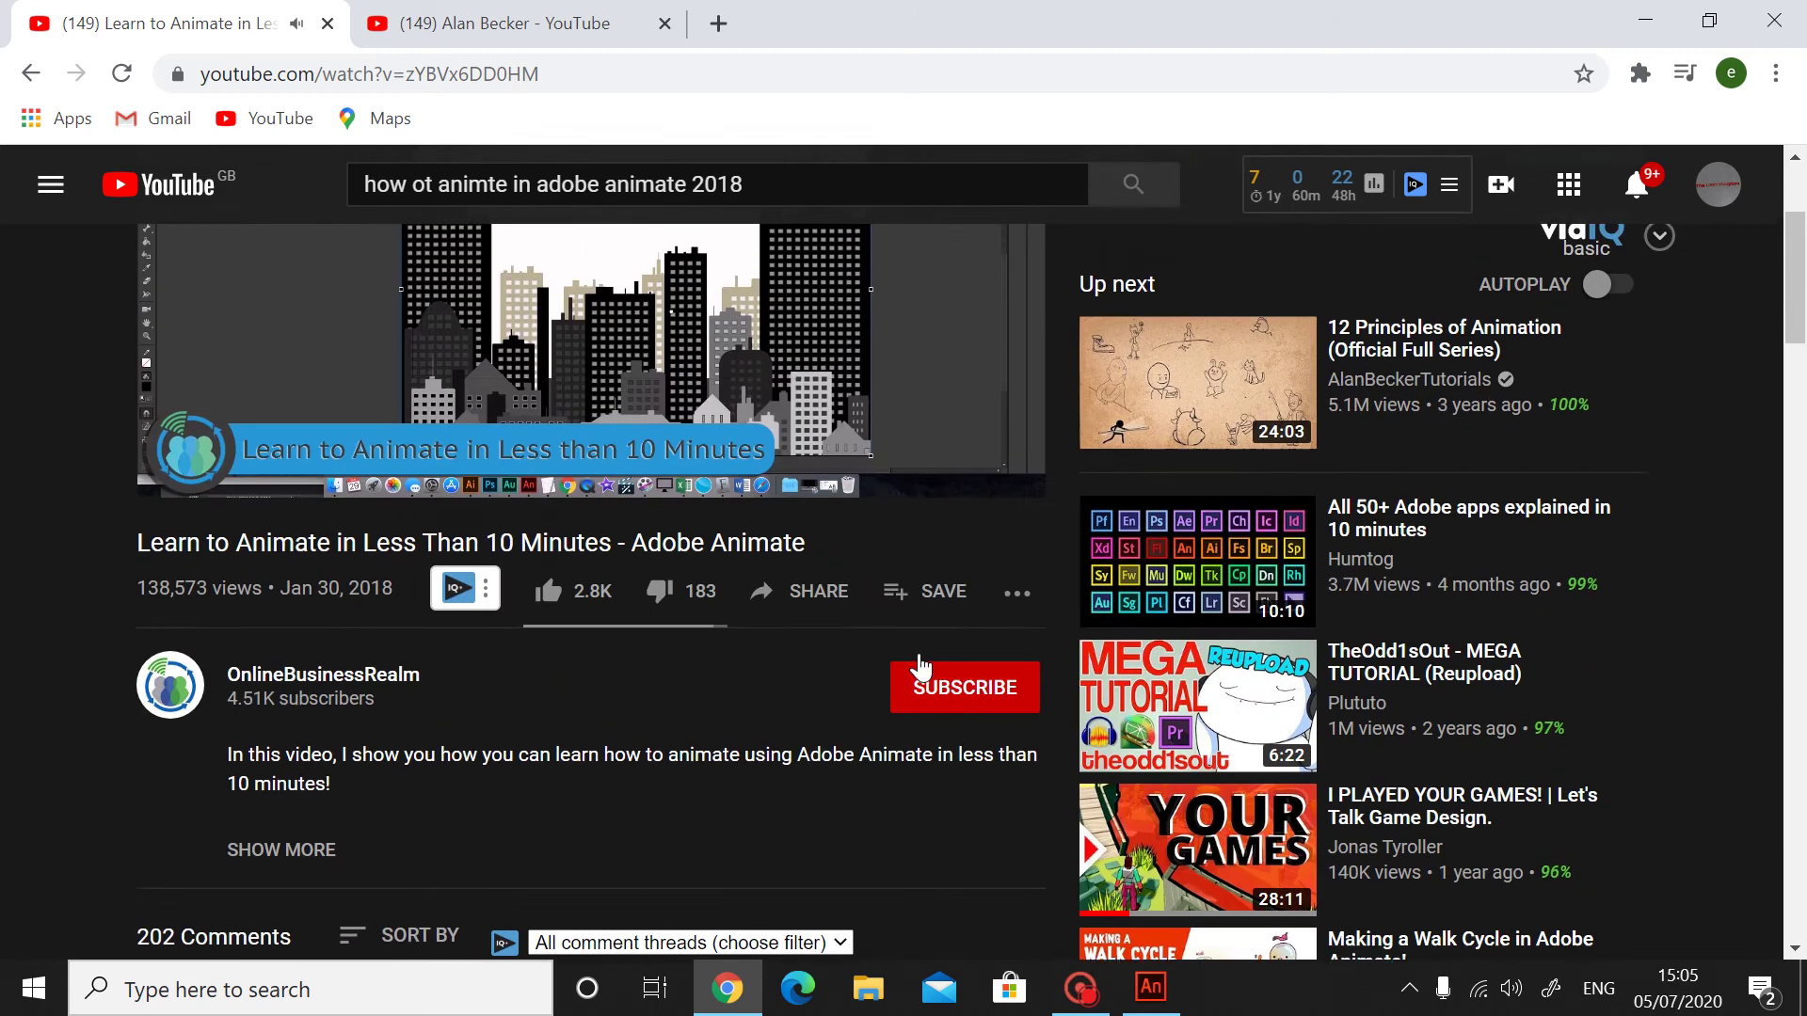
{"action": "left_click", "coordinate": [799, 749]}
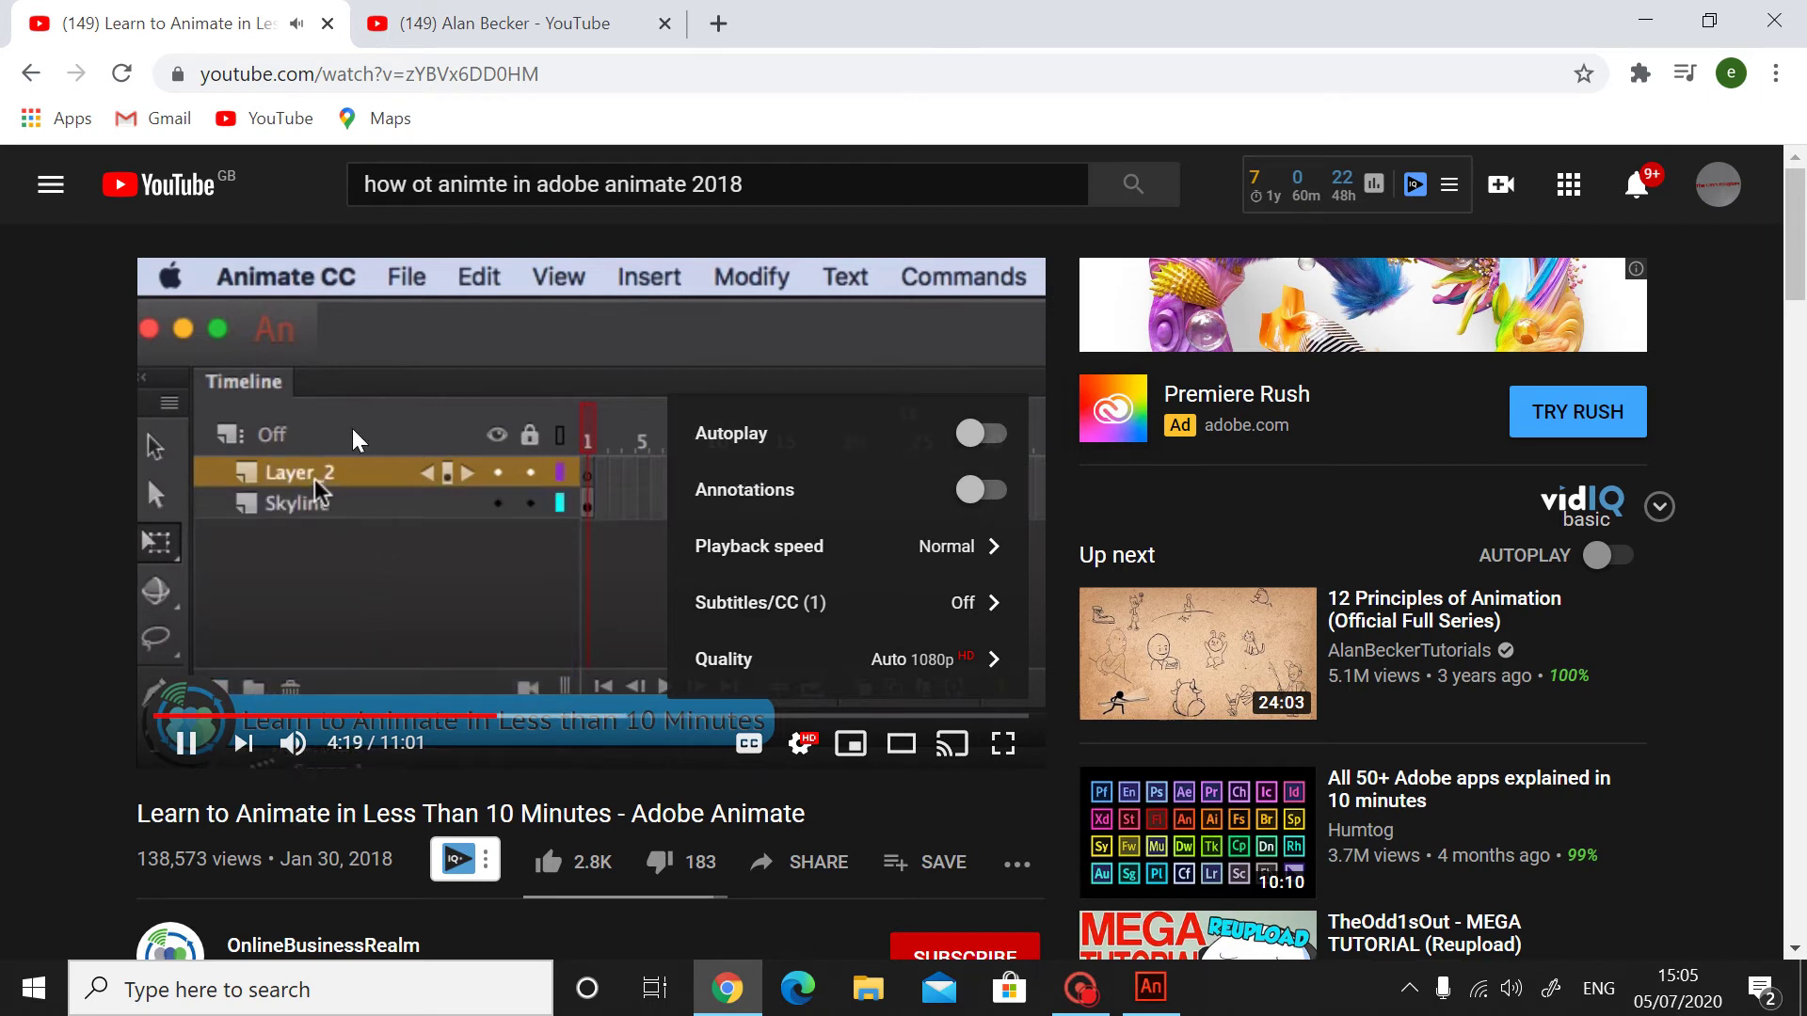
{"action": "key", "text": "space"}
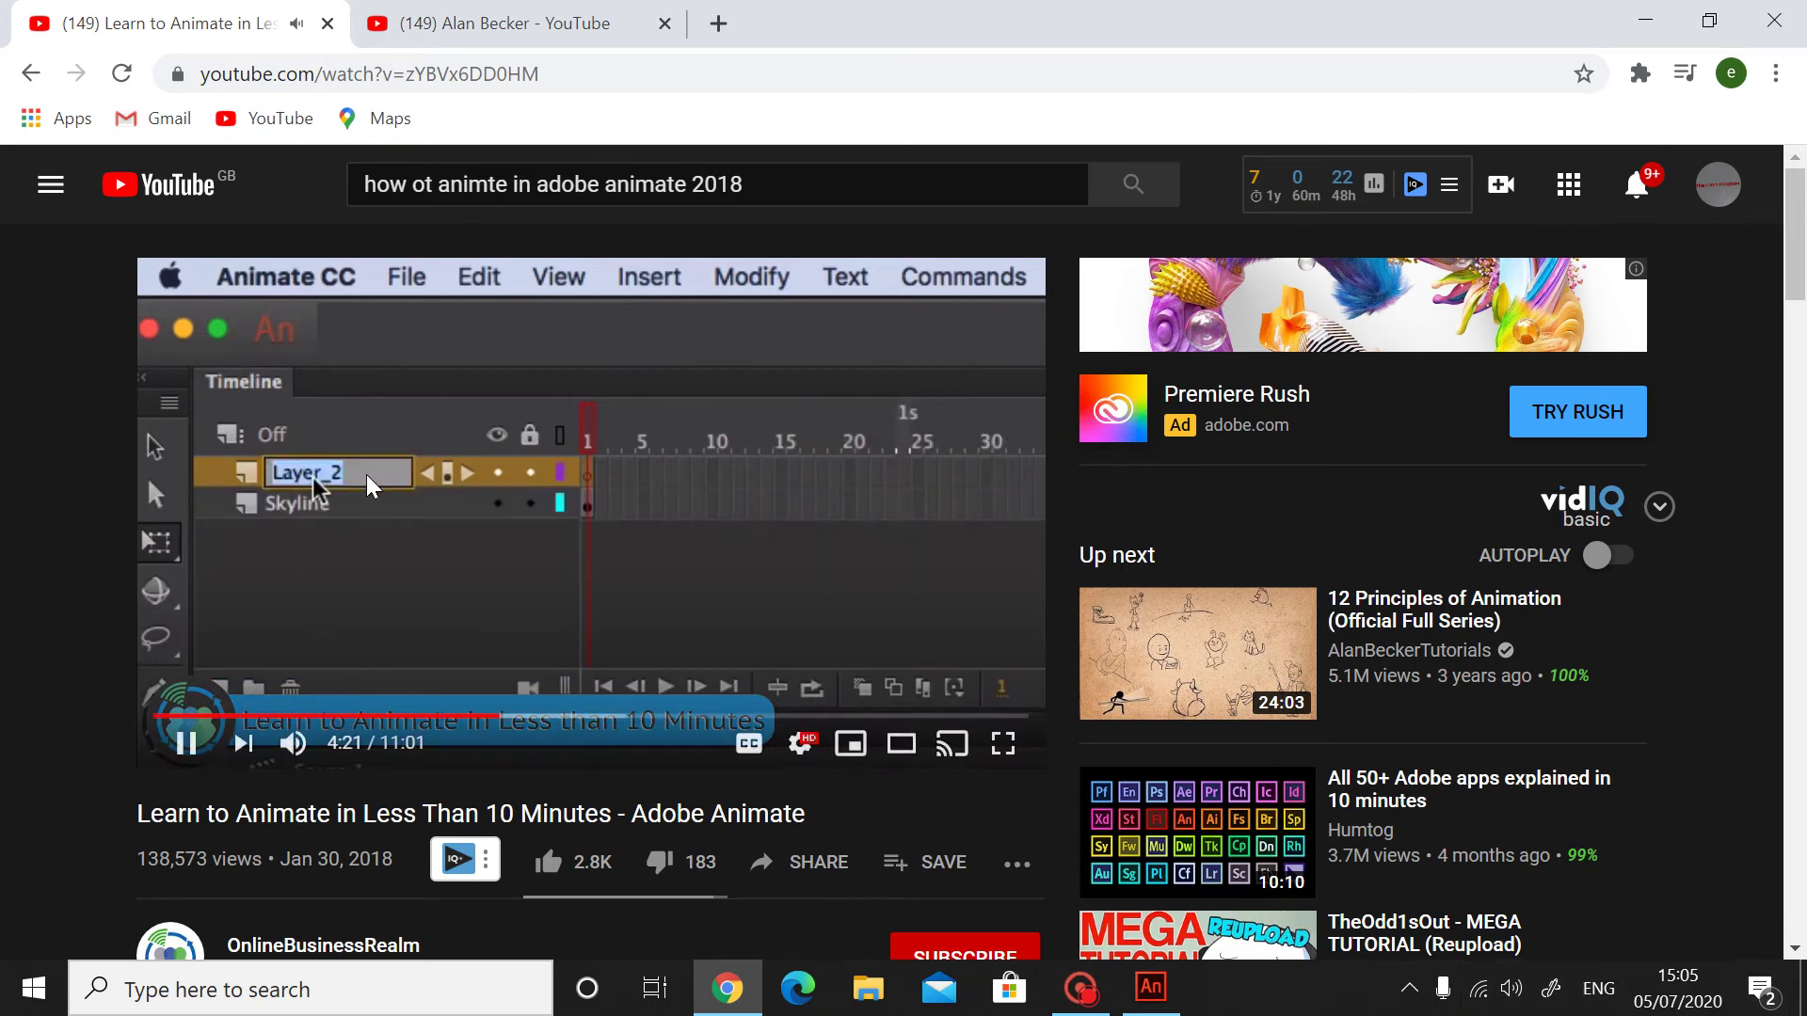
{"action": "left_click", "coordinate": [1150, 987]}
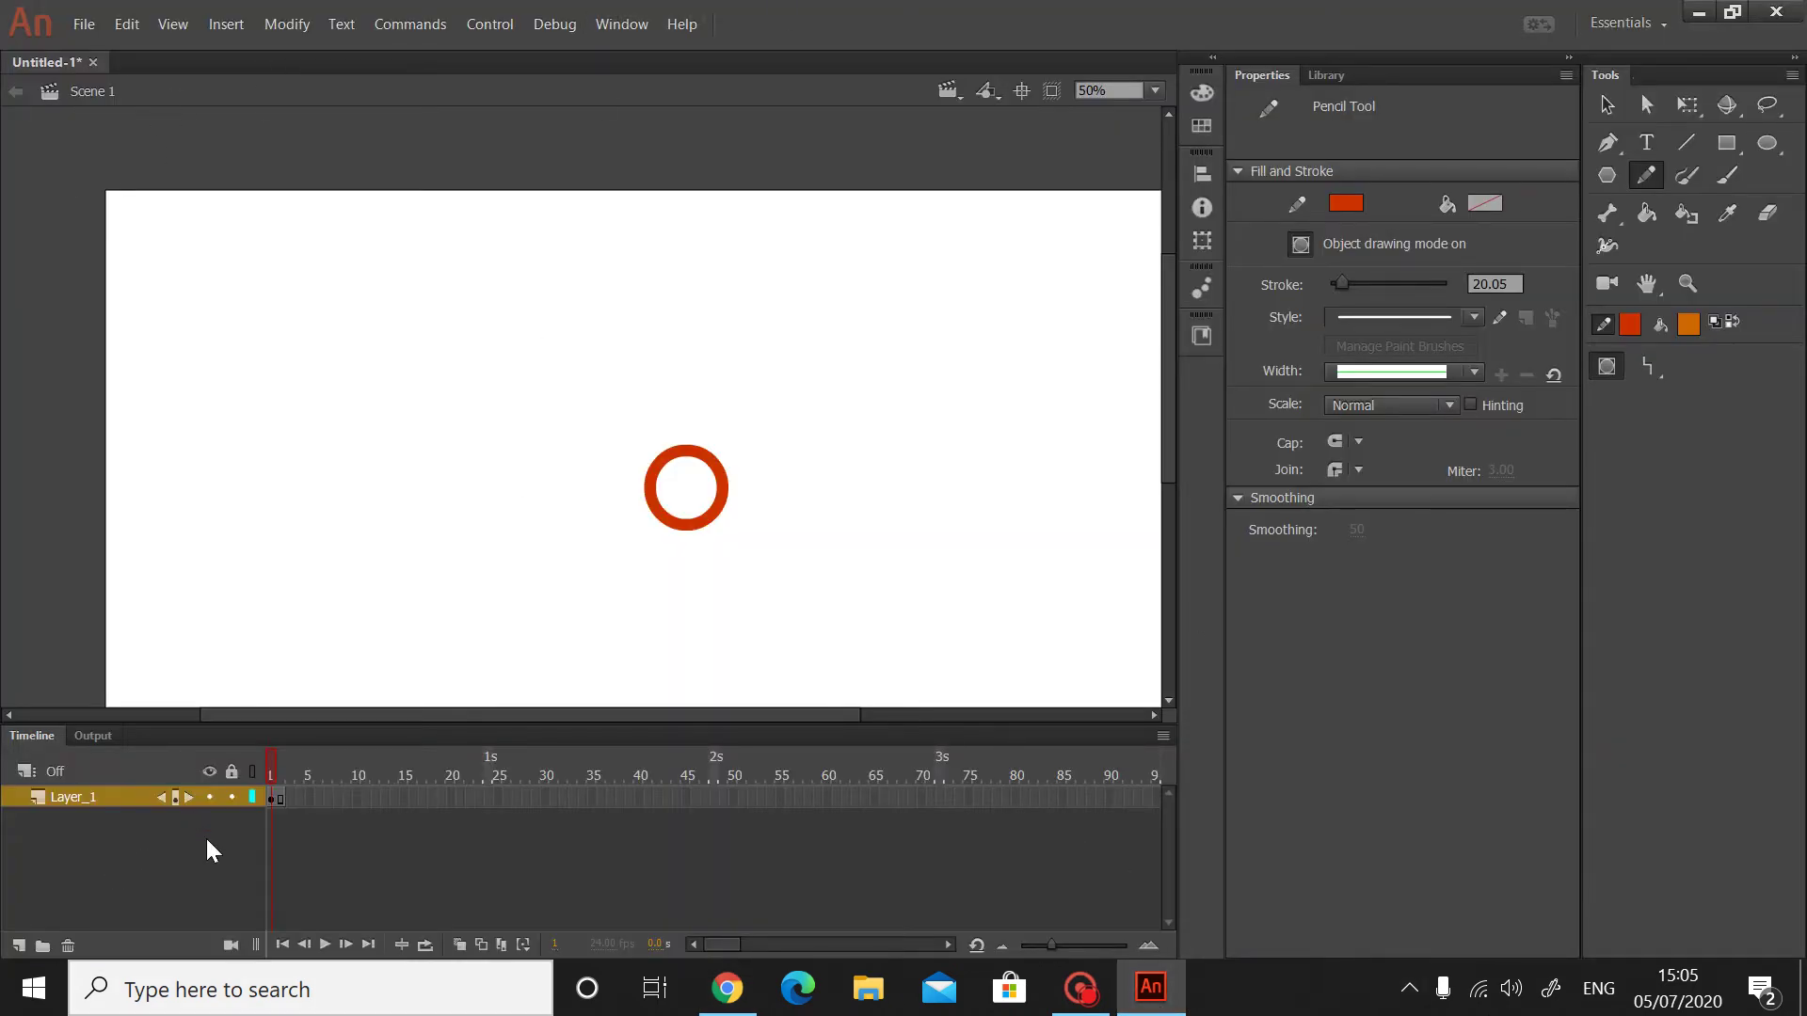
- Rename Layer_1 as Ploy1, and add a new layer above it
{"action": "double_click", "coordinate": [64, 796]}
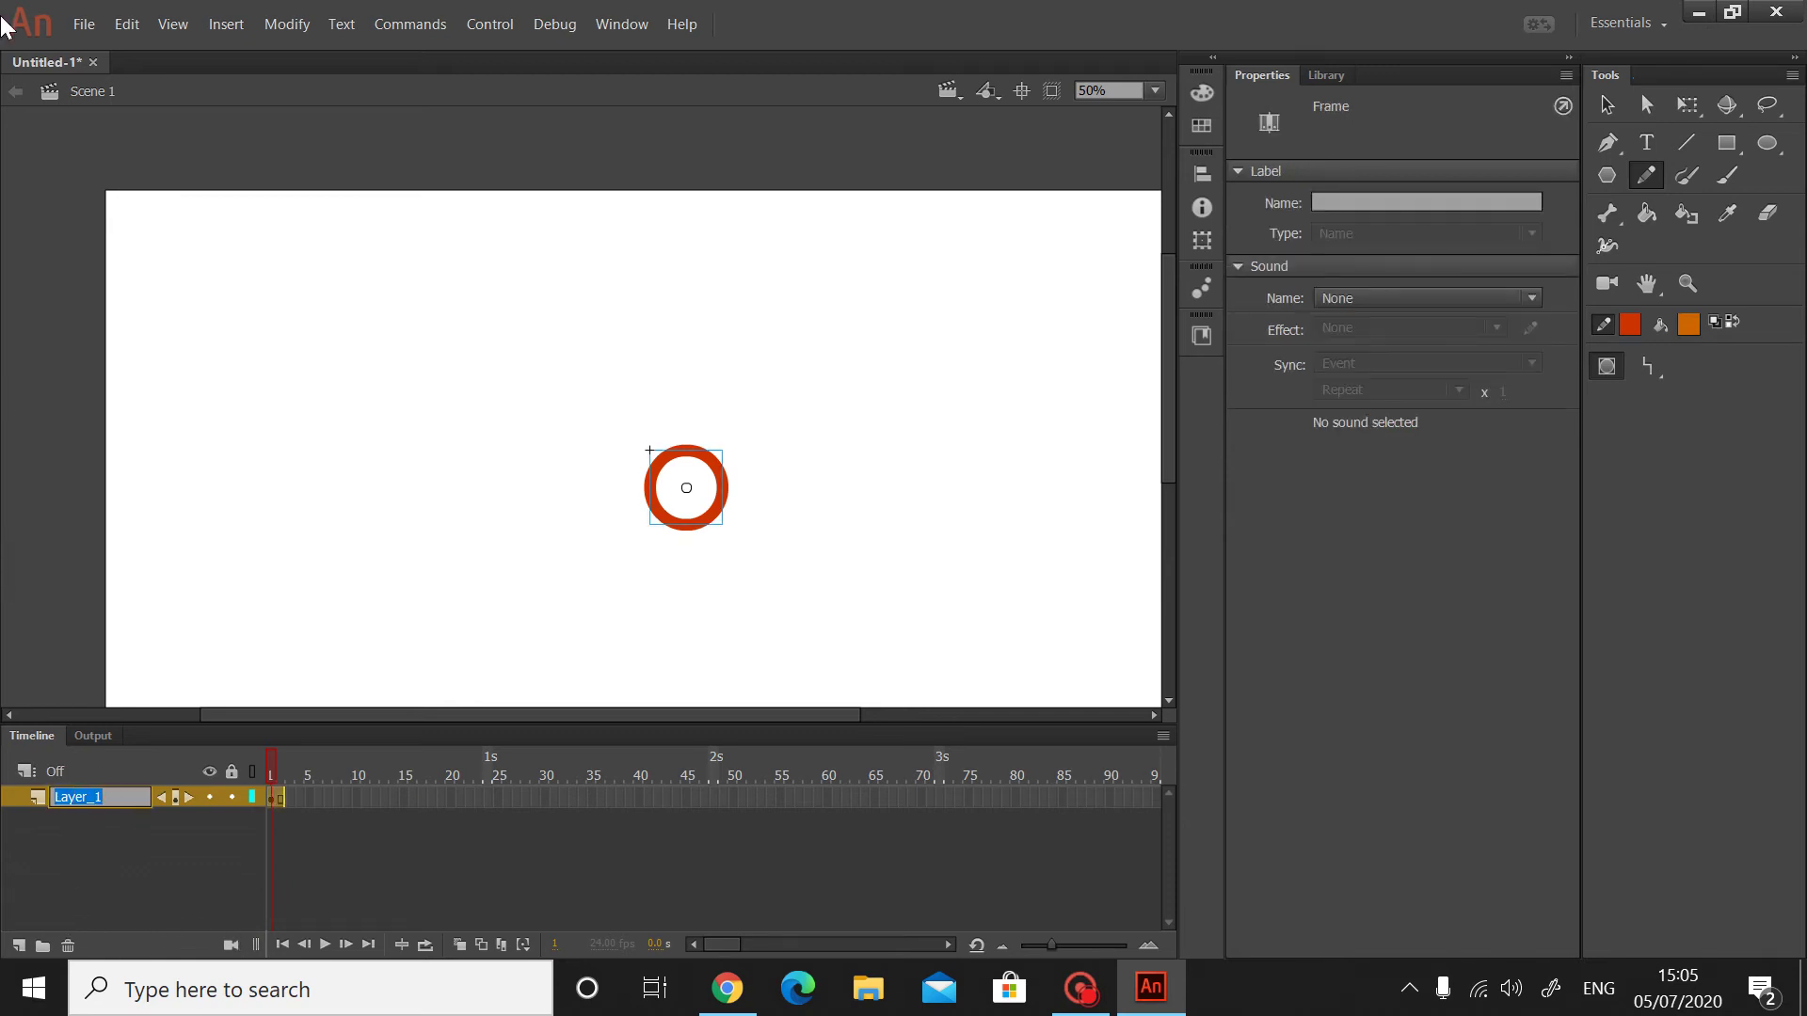
{"action": "type", "text": "Pa"}
{"action": "type", "text": "oy1"}
{"action": "key", "text": "Return"}
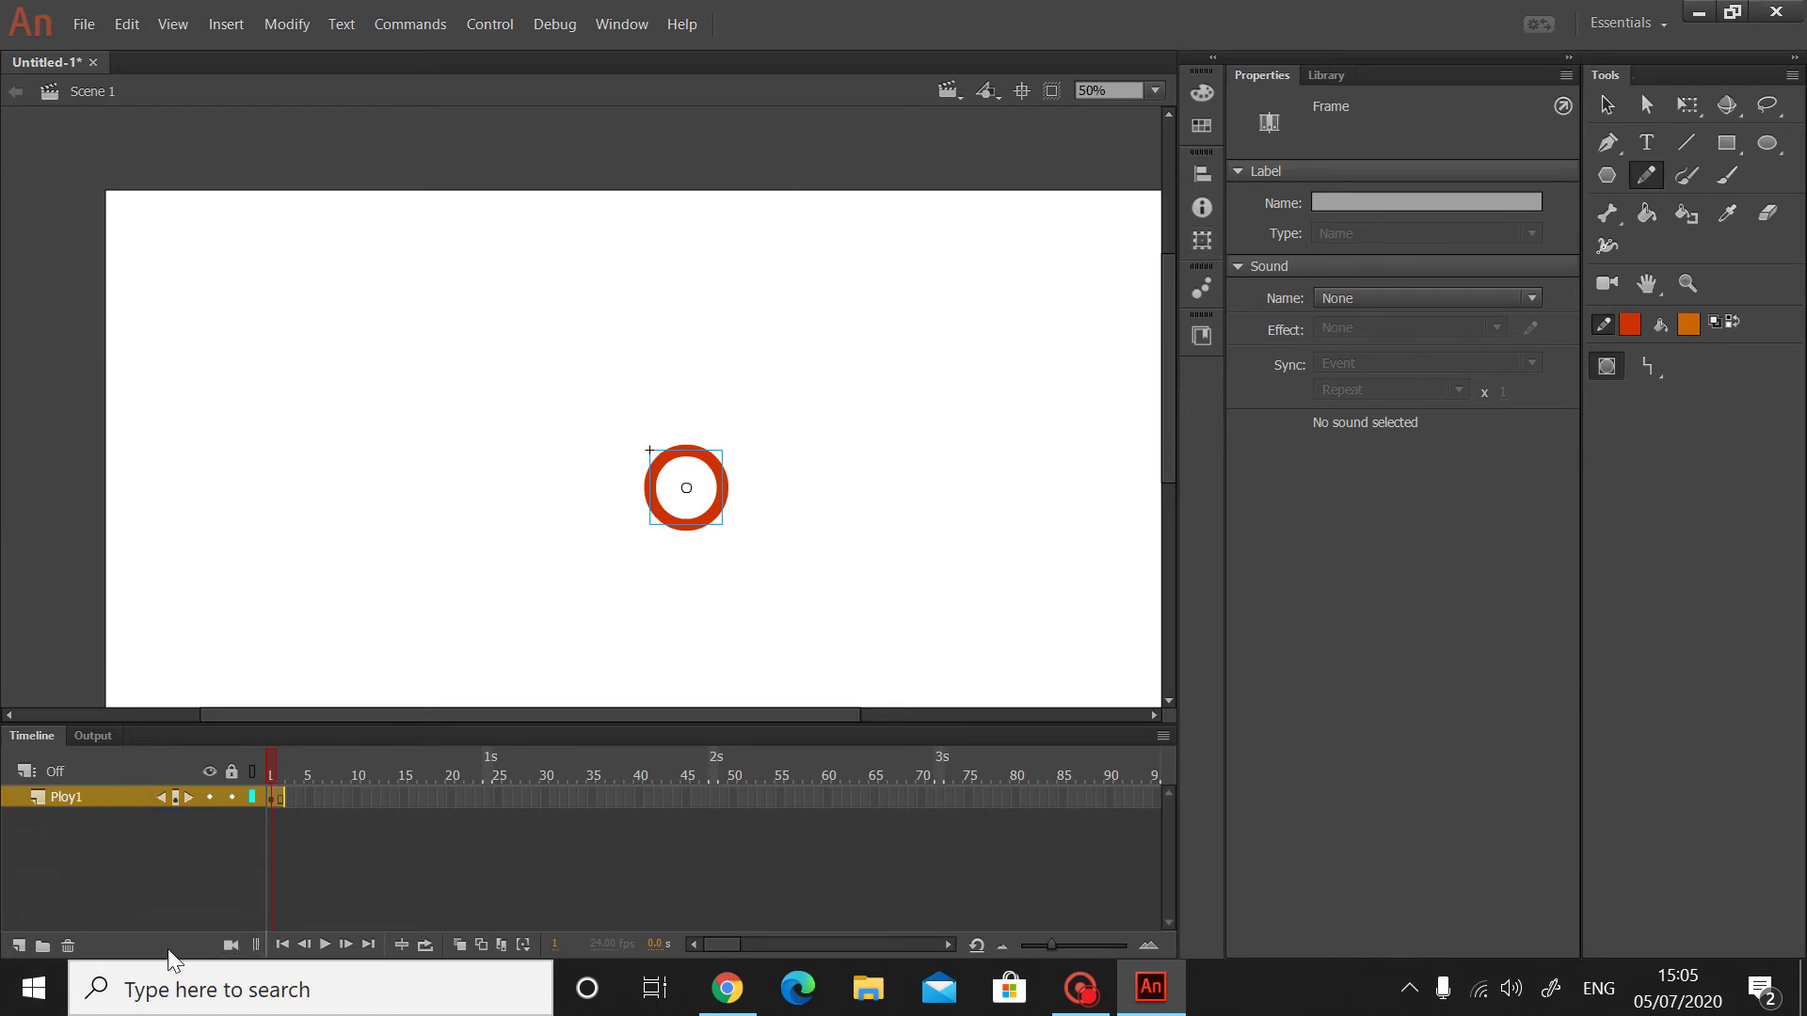
{"action": "left_click", "coordinate": [19, 945]}
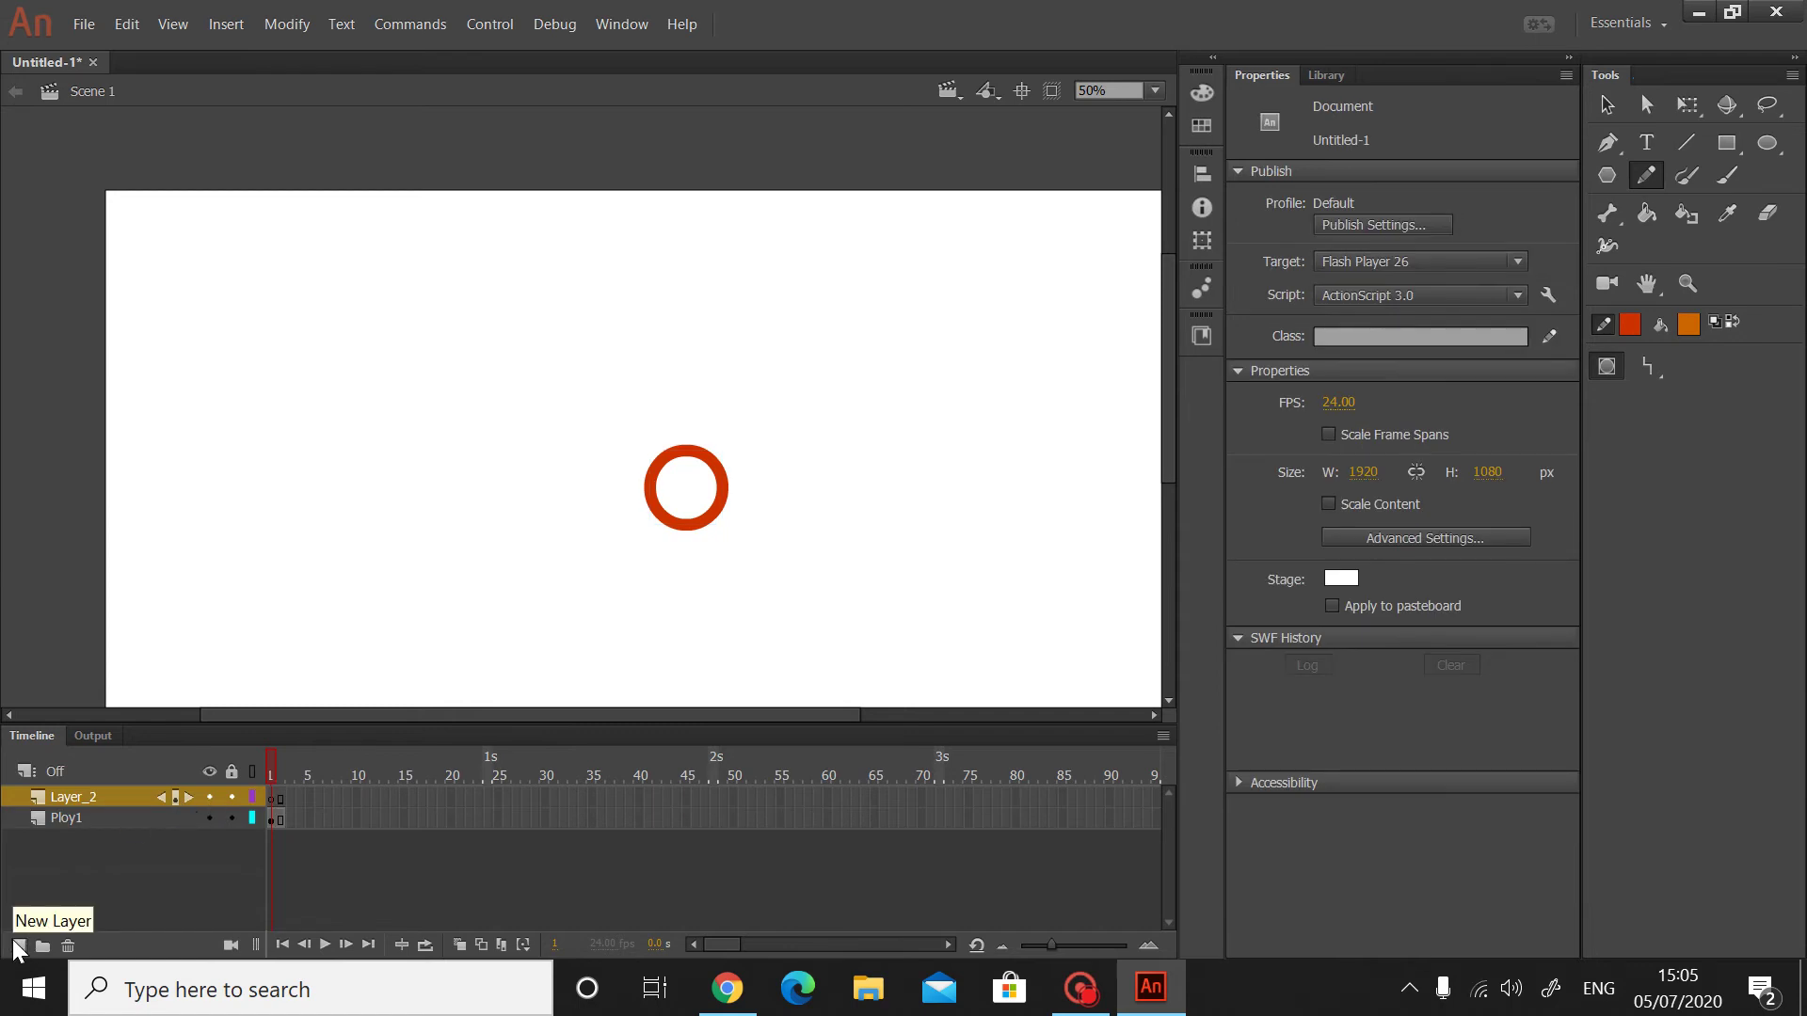
{"action": "left_click", "coordinate": [358, 27]}
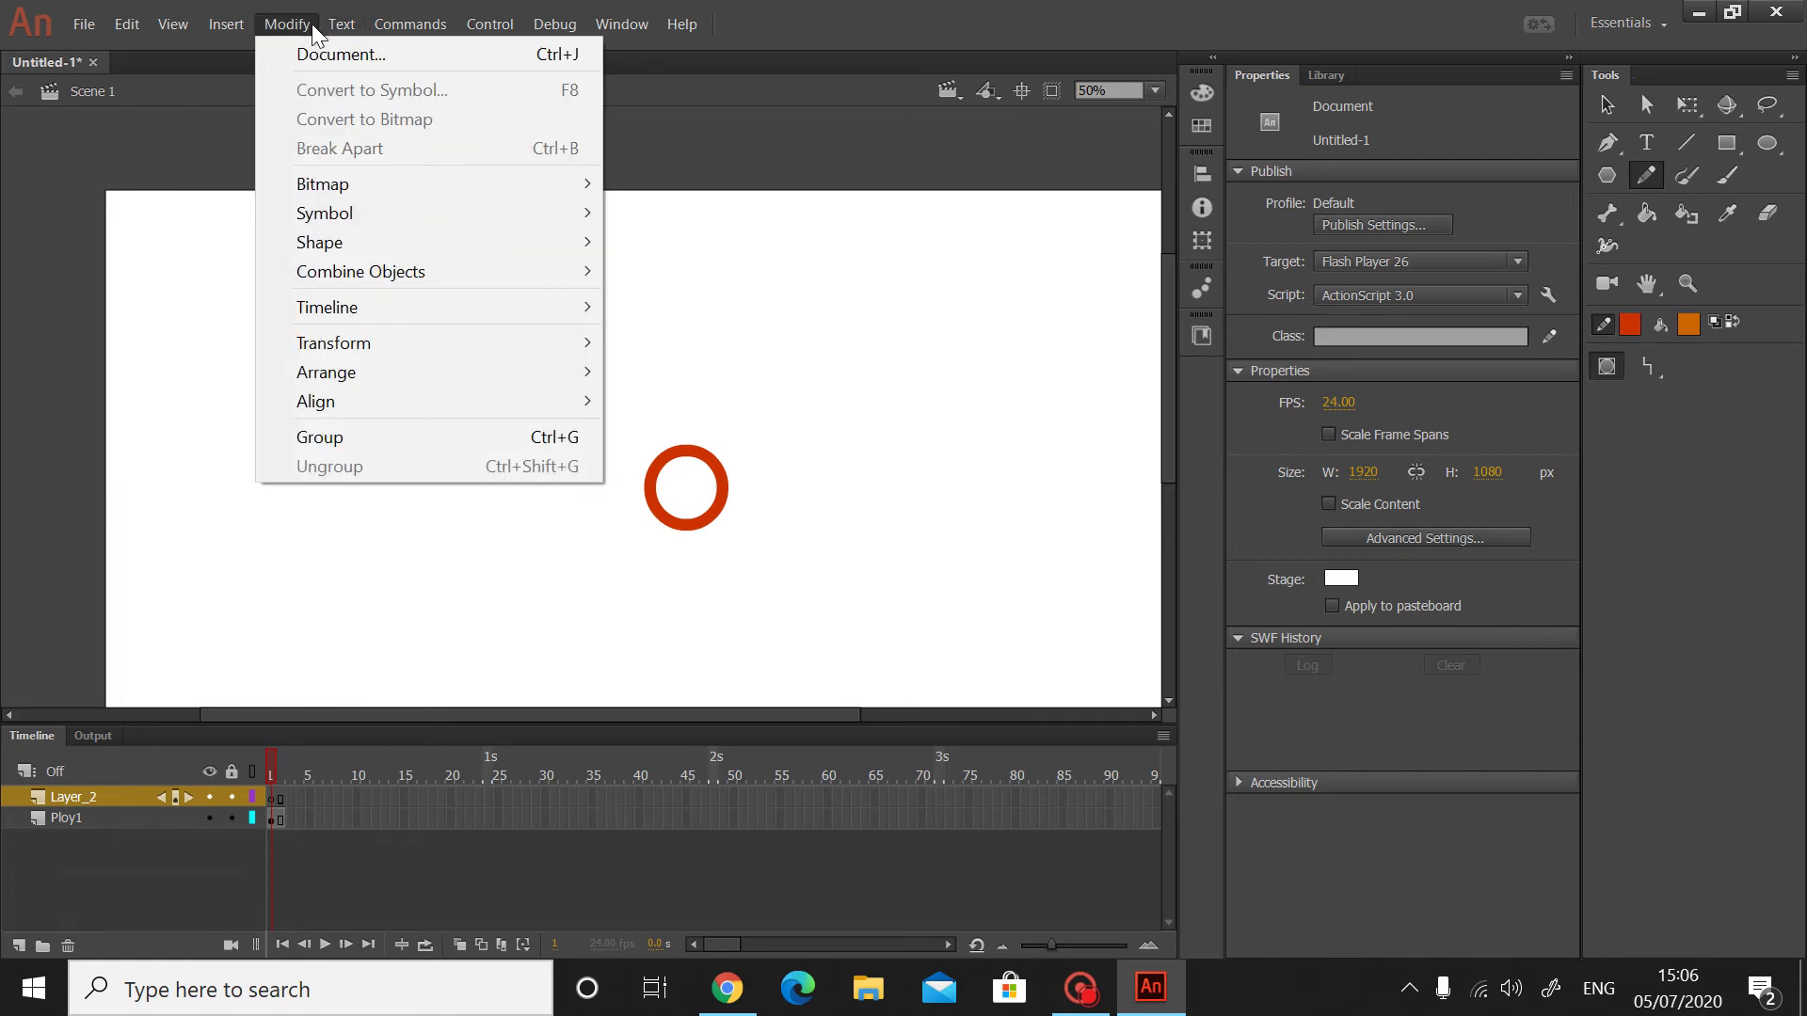
{"action": "mouse_move", "coordinate": [344, 218]}
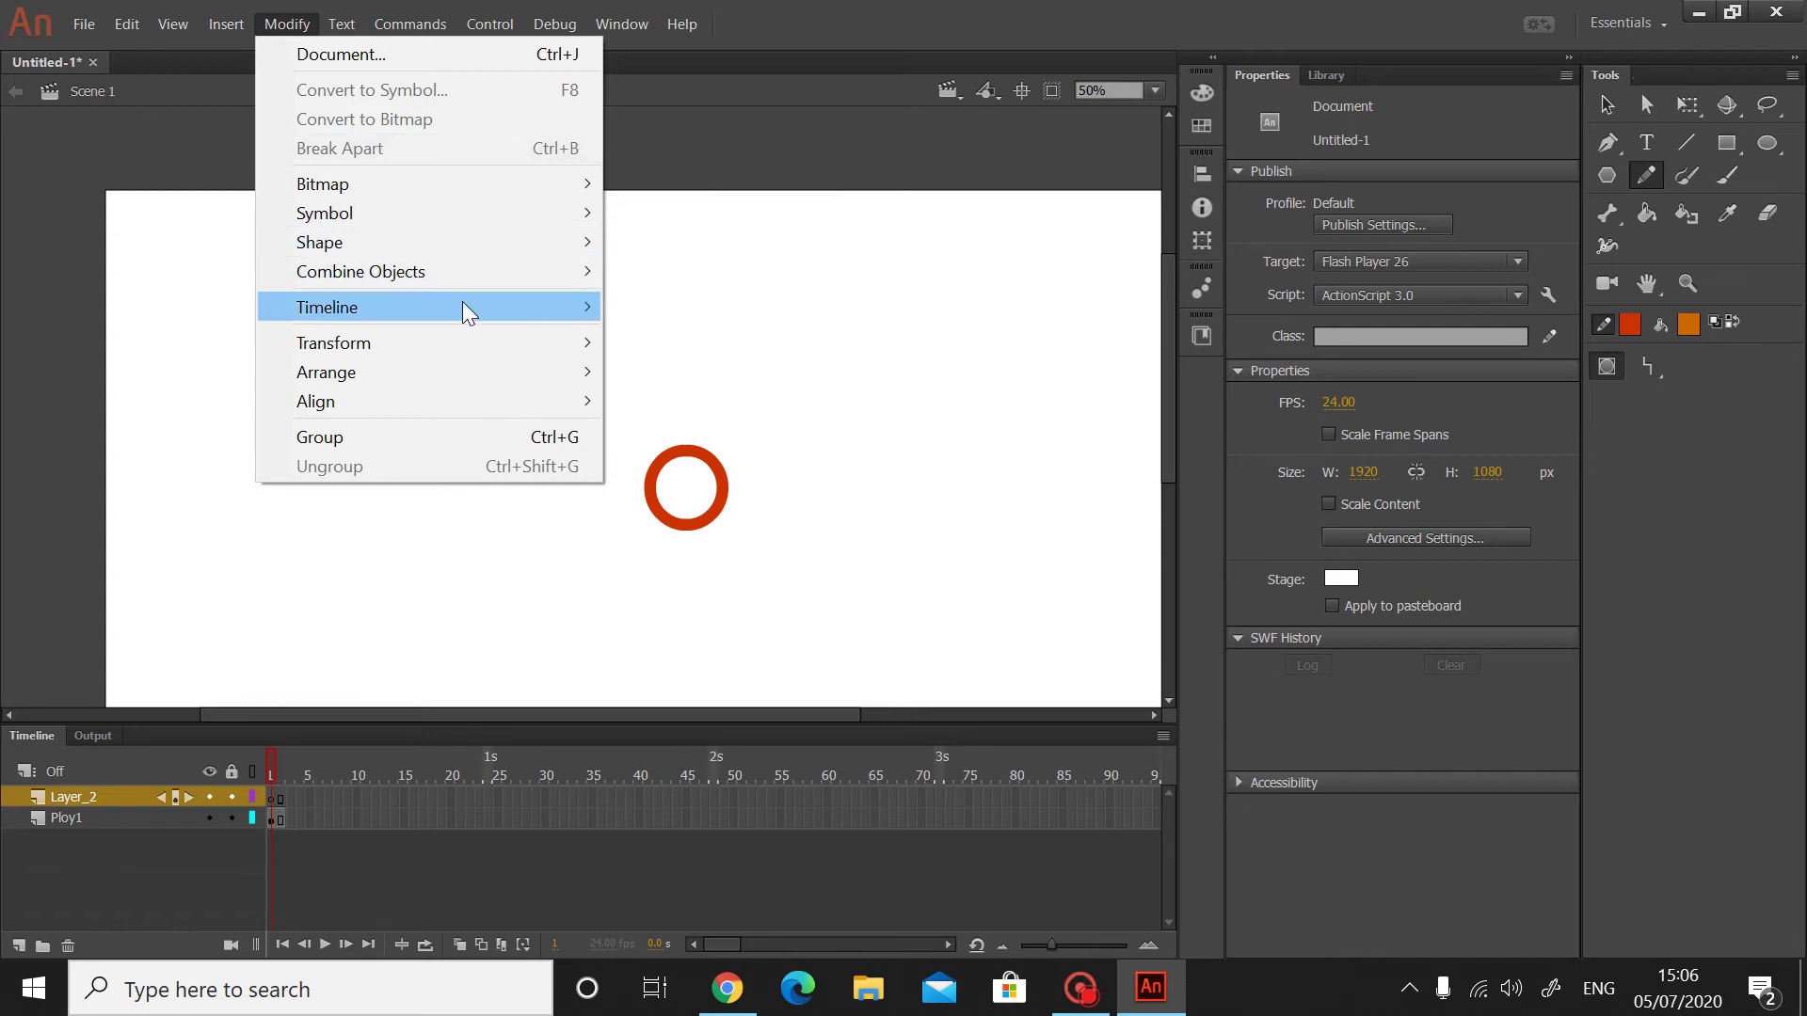
{"action": "mouse_move", "coordinate": [467, 312]}
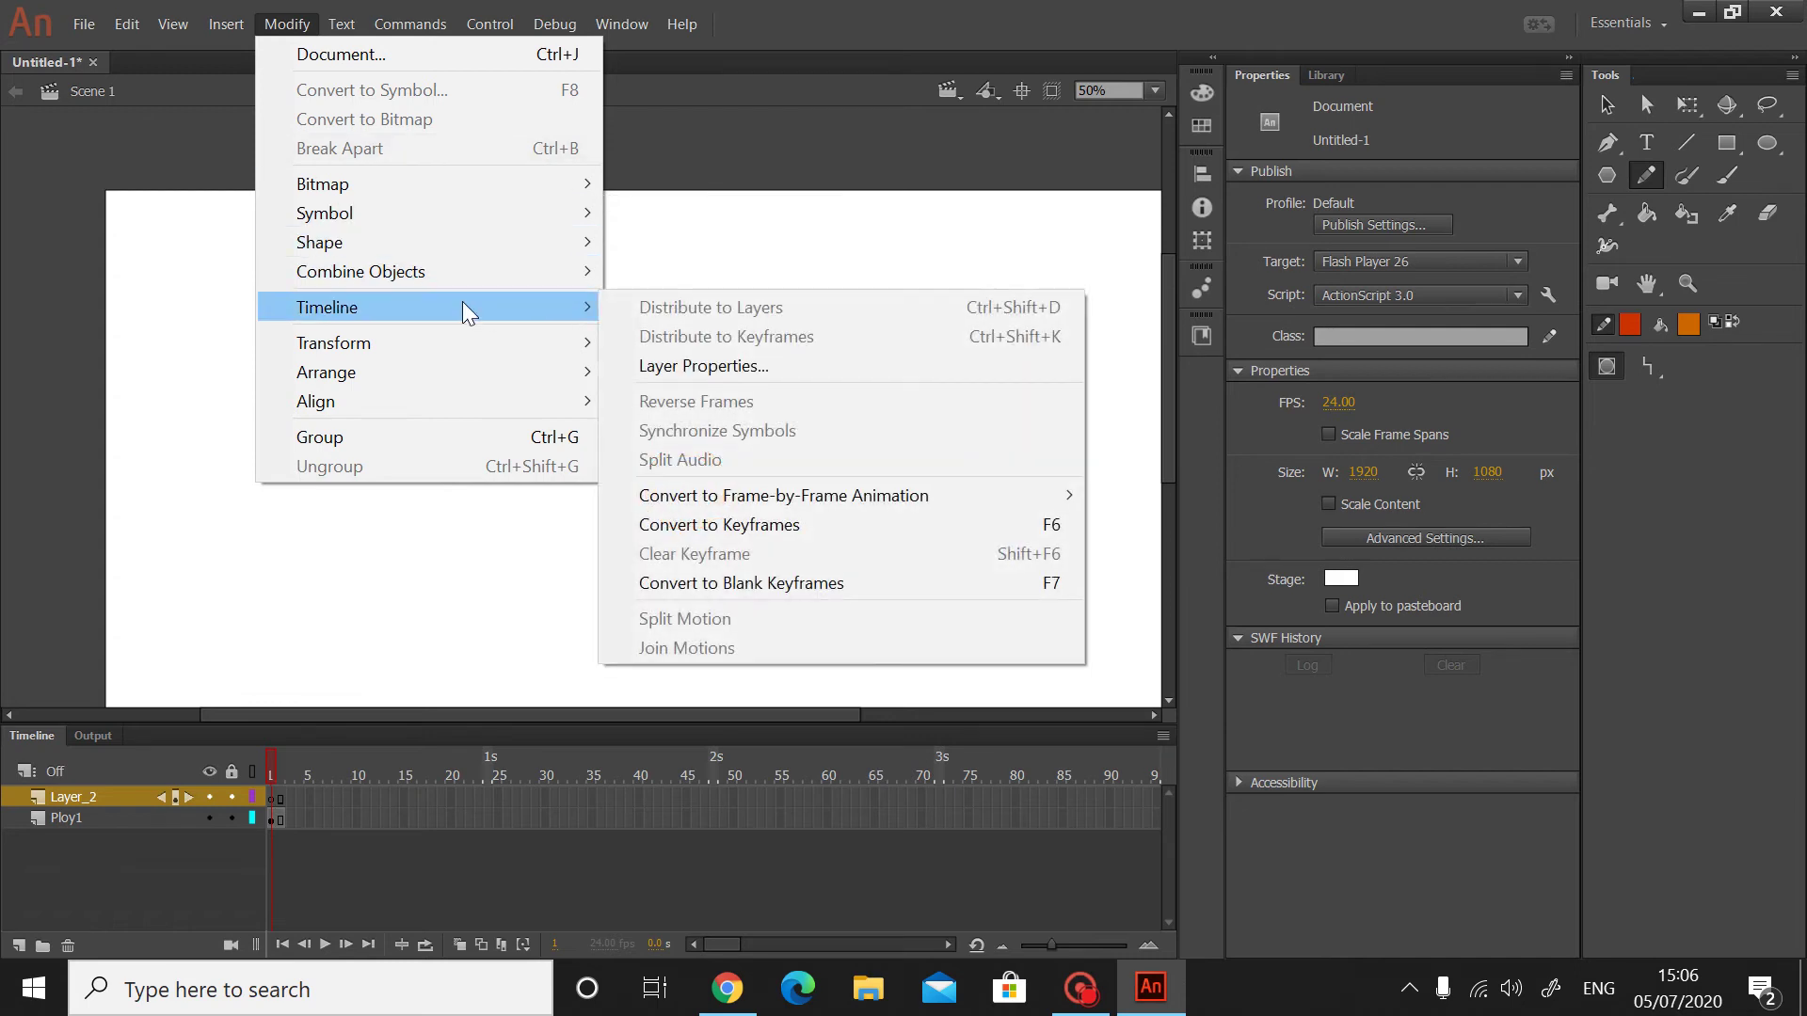
{"action": "mouse_move", "coordinate": [509, 343]}
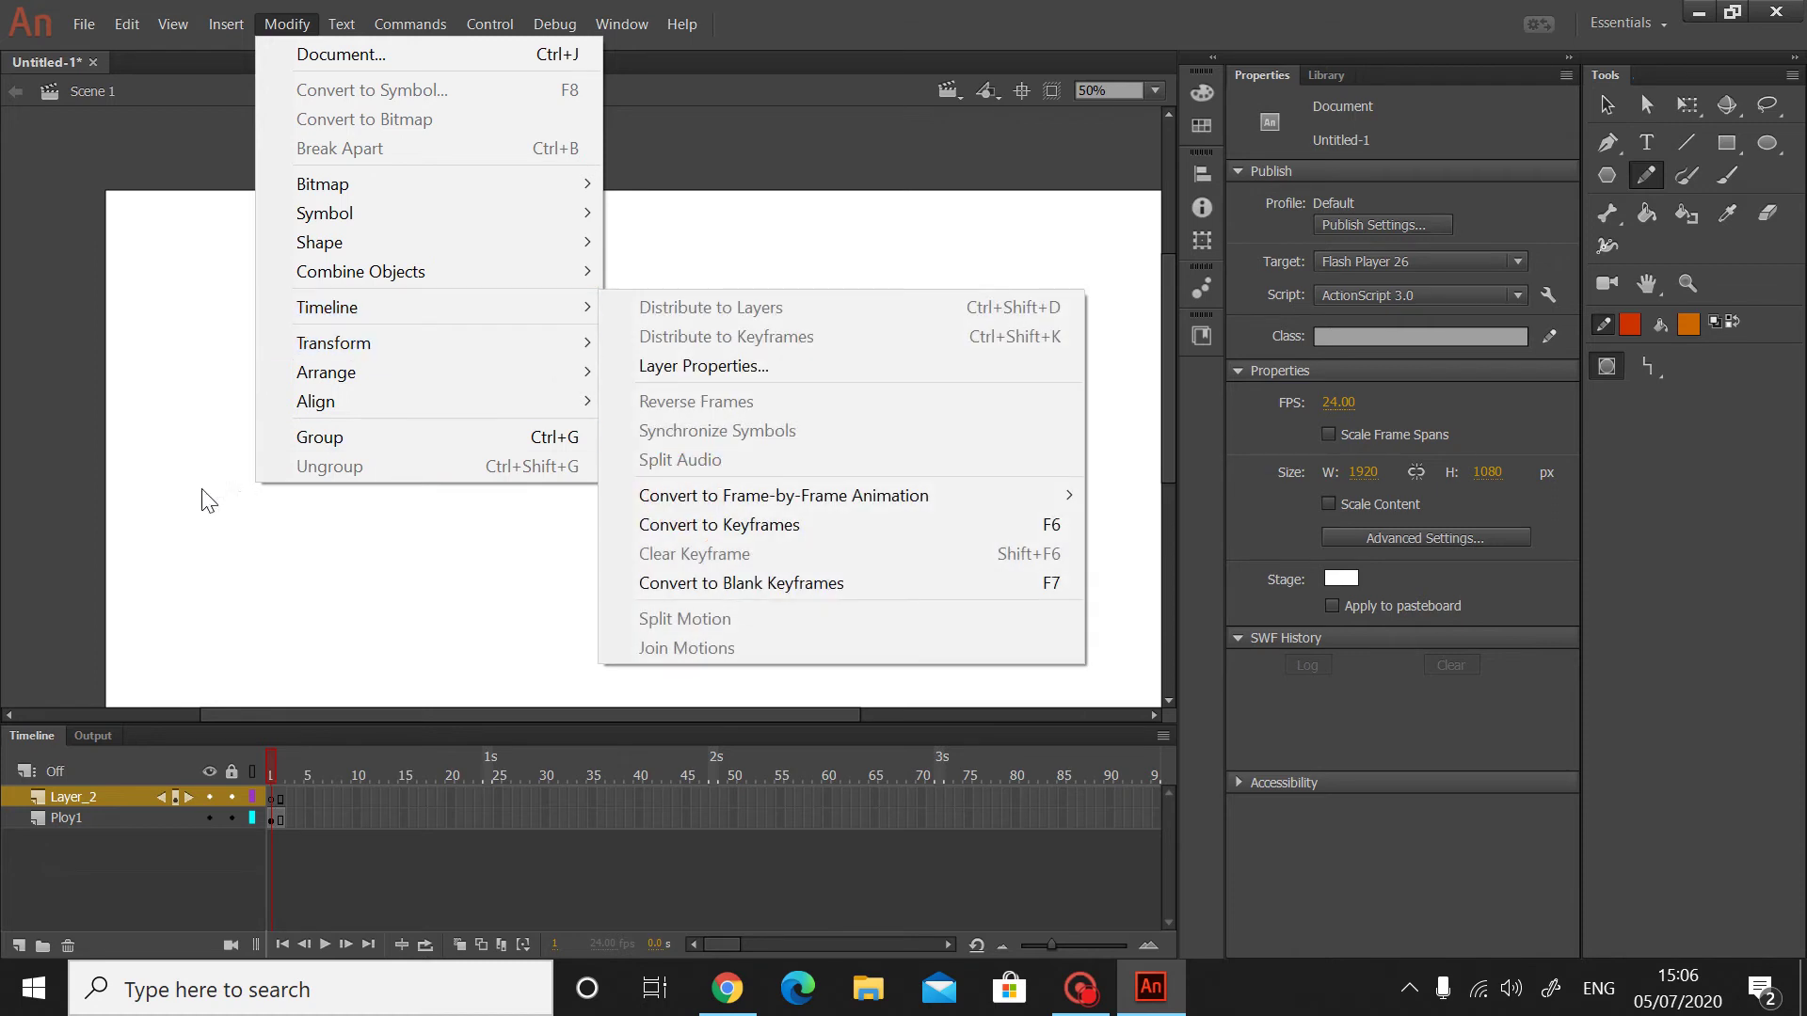
{"action": "left_click", "coordinate": [130, 589]}
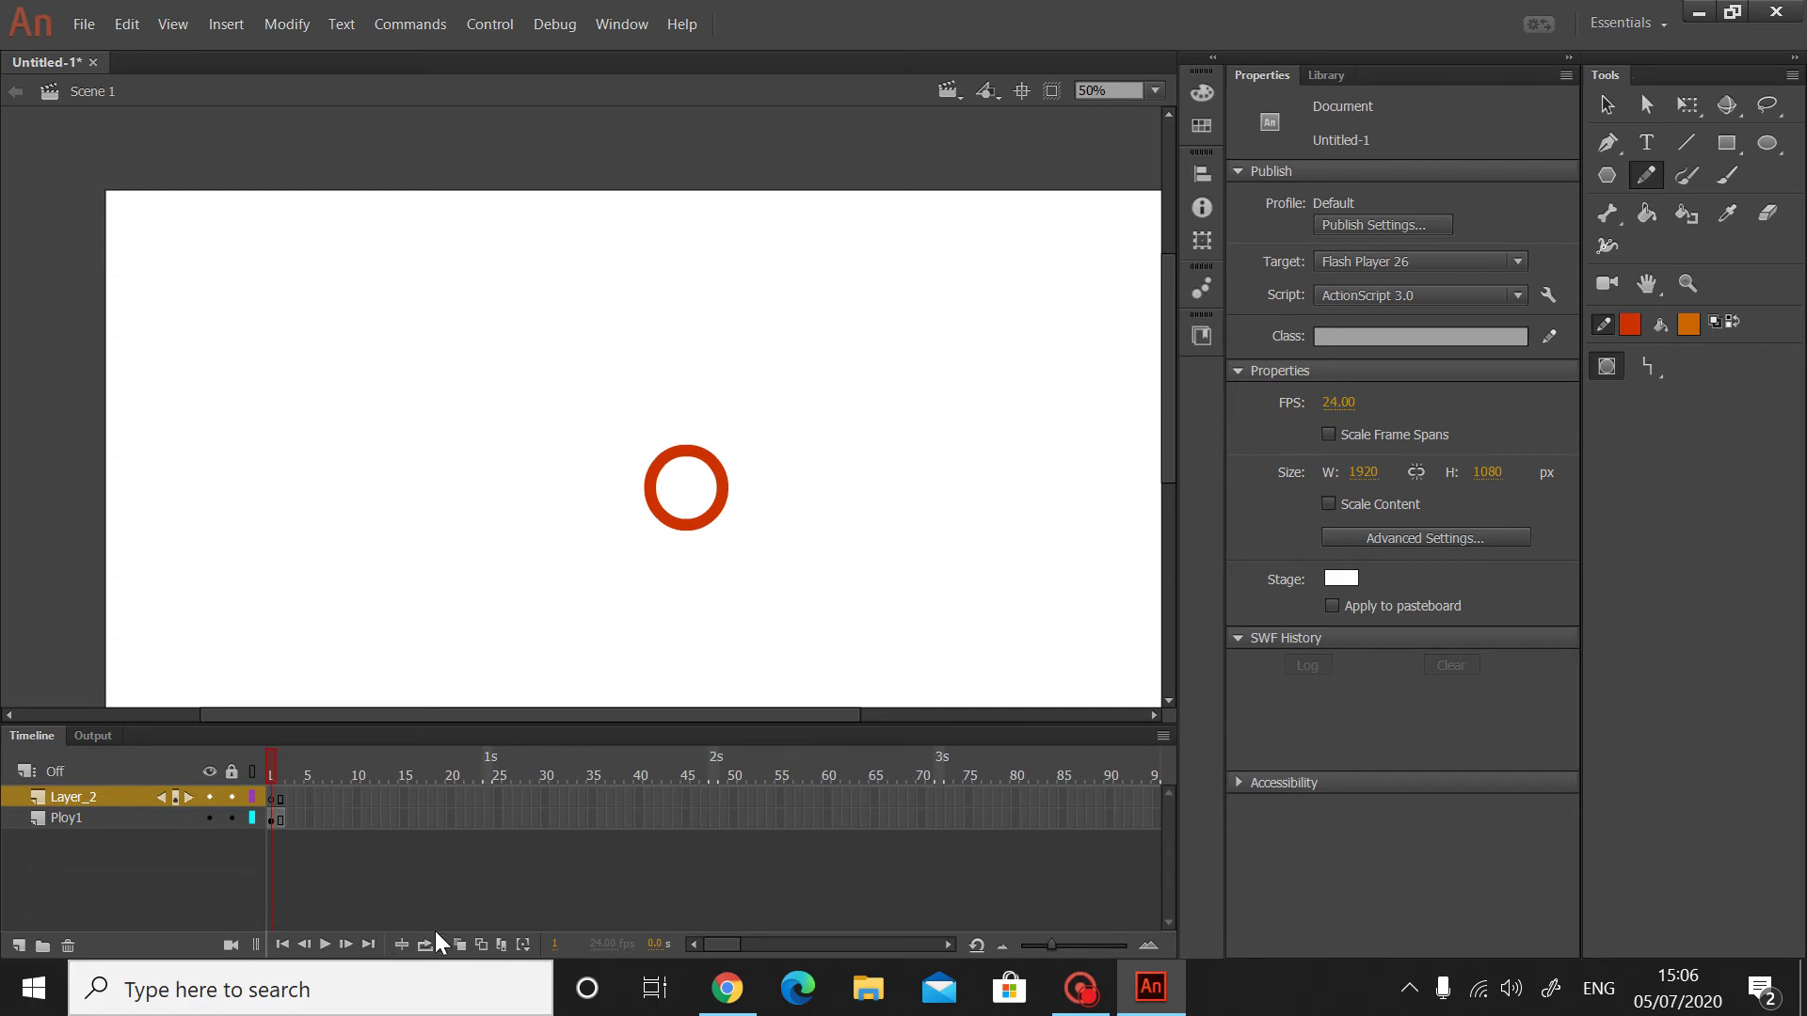
- Switch to Chrome, resume the tutorial video from 4:22, and read through the comments below it while it plays
{"action": "left_click", "coordinate": [721, 995]}
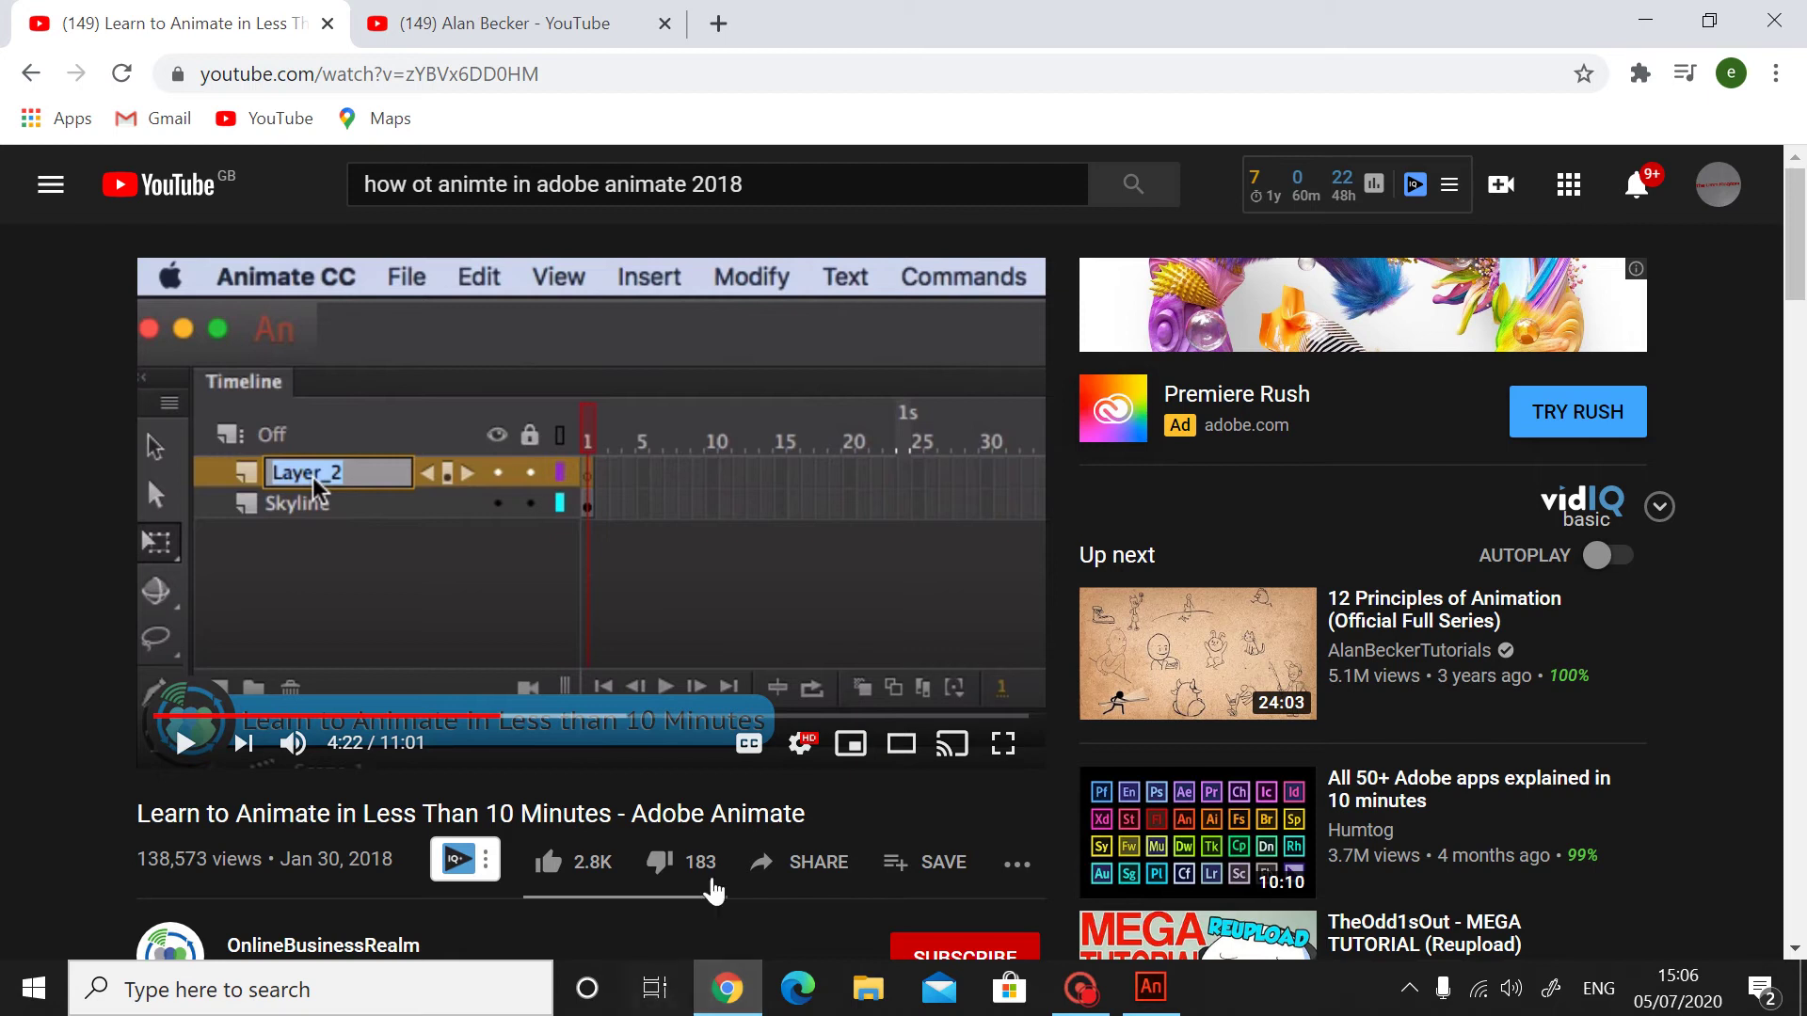
{"action": "left_click", "coordinate": [638, 551]}
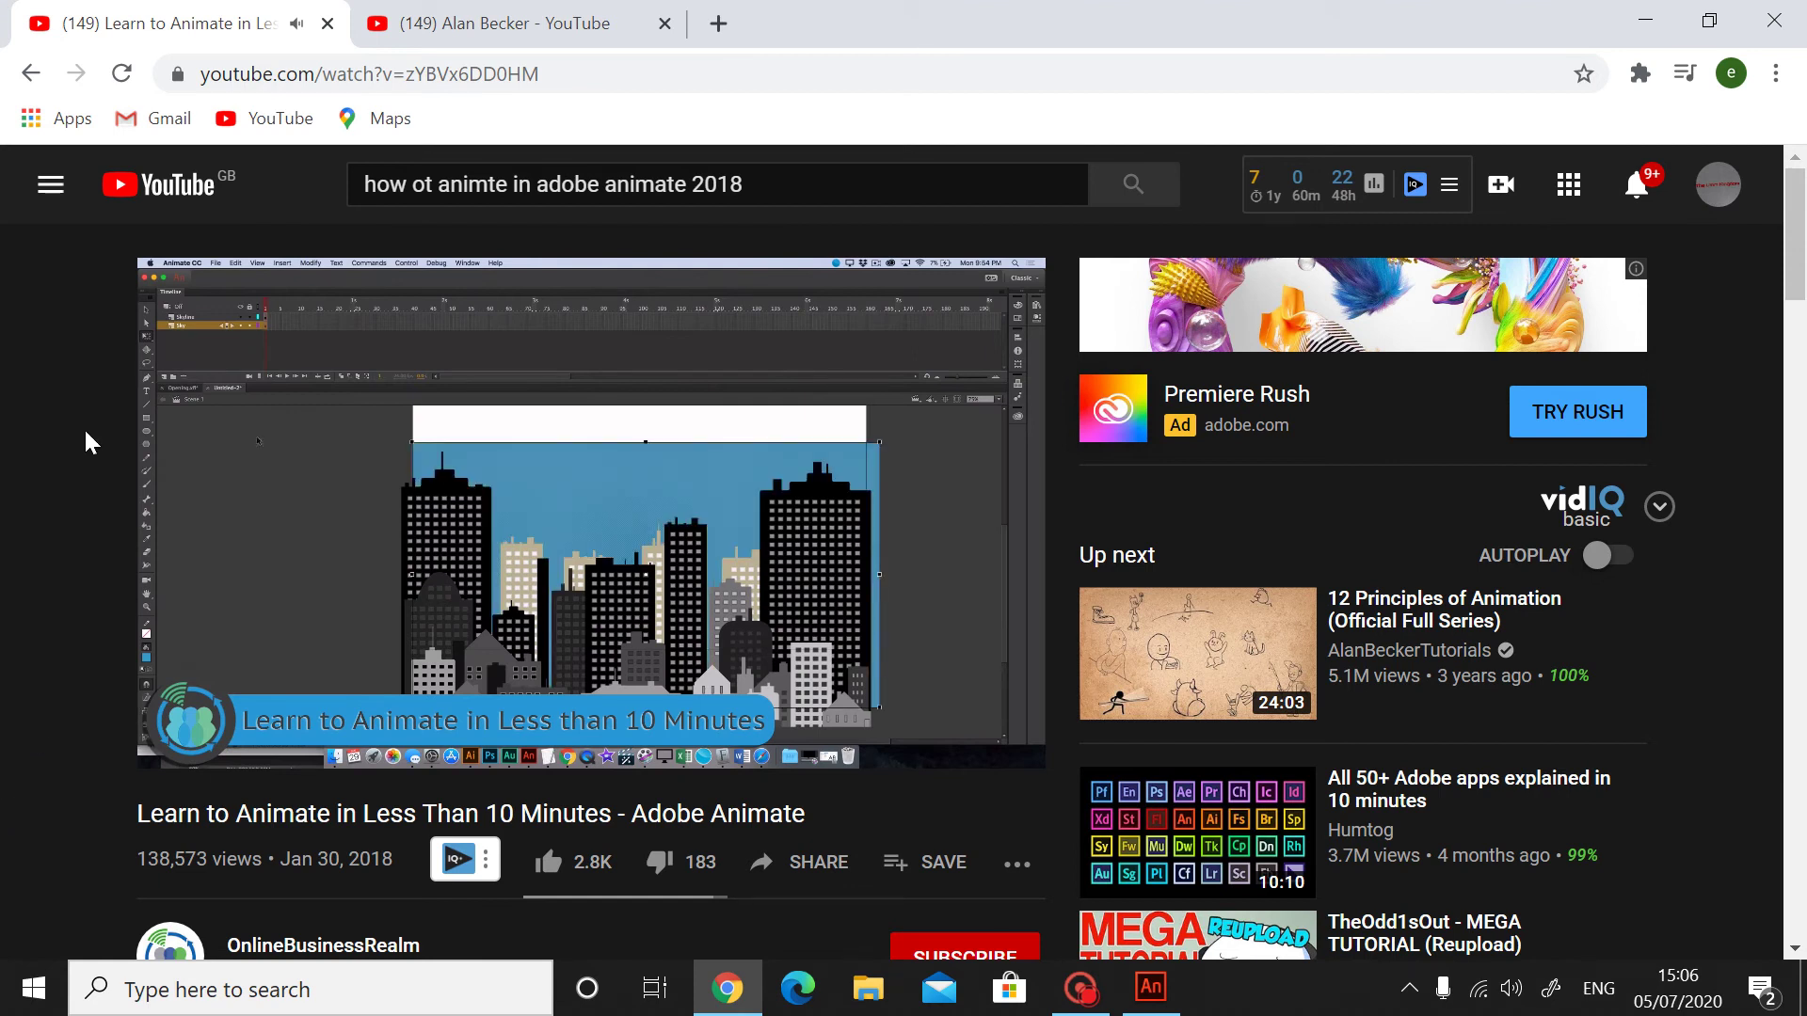
{"action": "scroll", "coordinate": [79, 414], "scroll_direction": "down", "scroll_amount": 5}
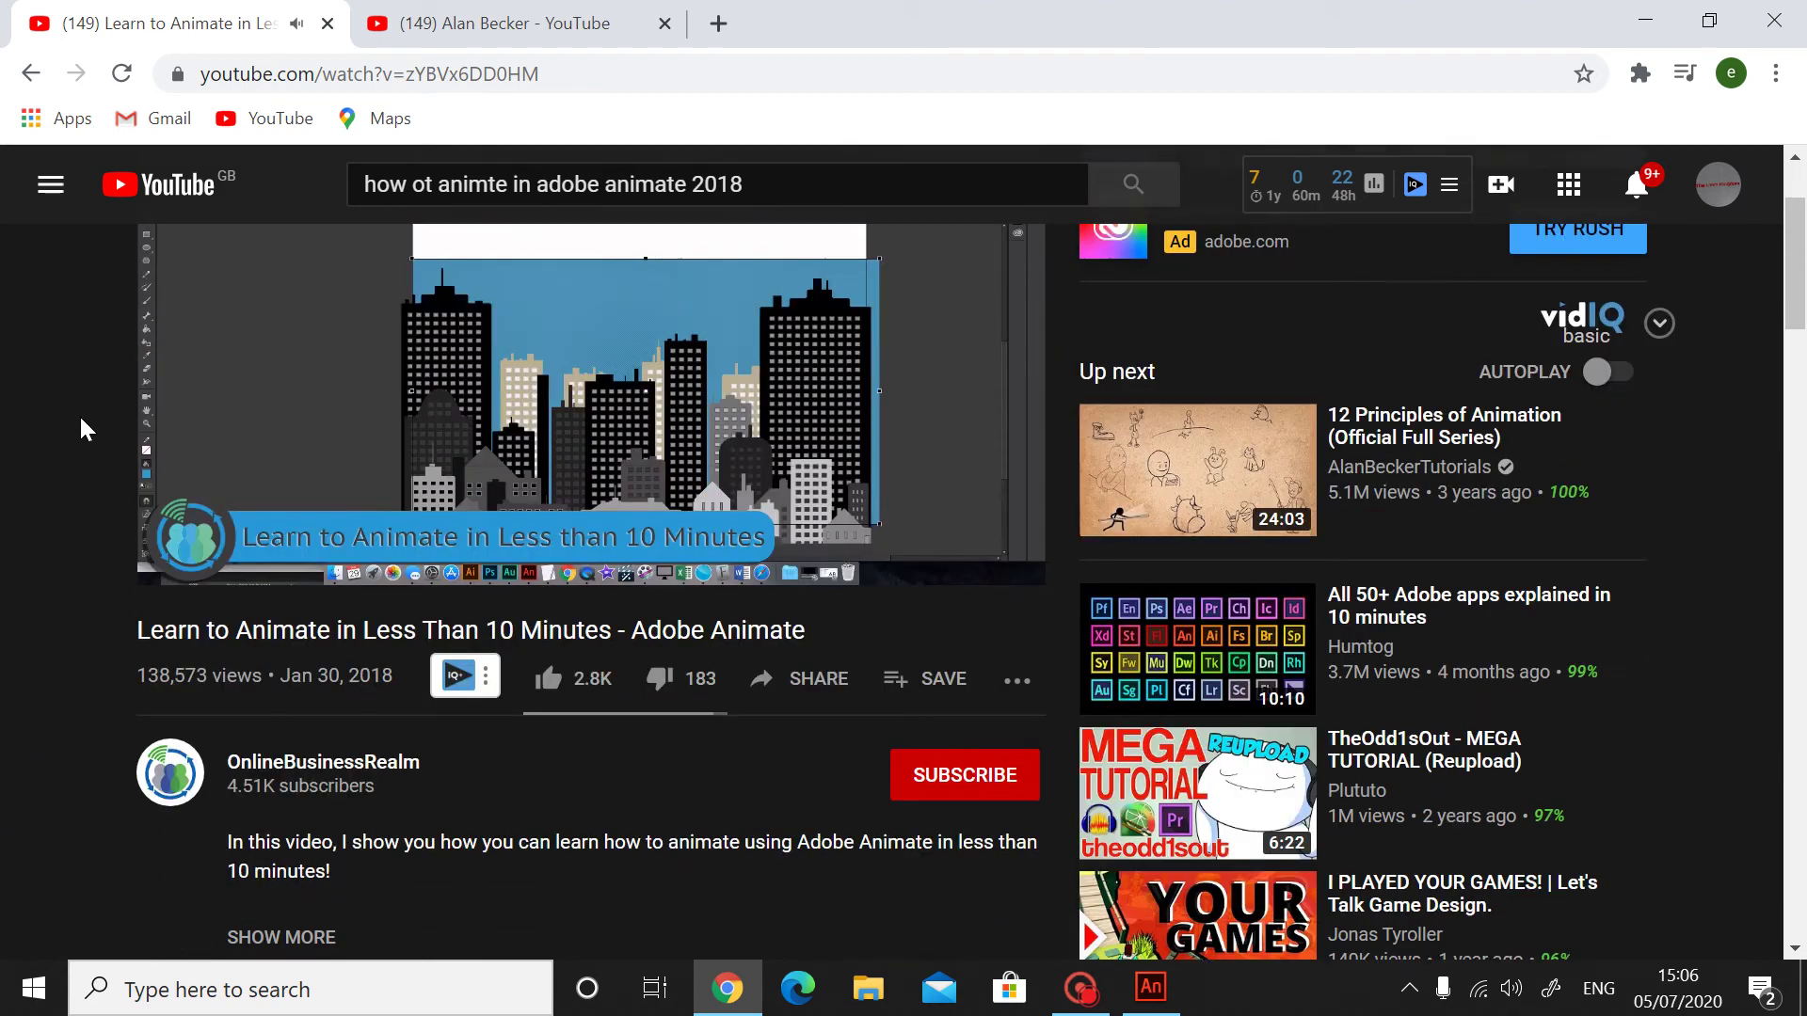
{"action": "right_click", "coordinate": [79, 414]}
{"action": "left_click", "coordinate": [3, 498]}
{"action": "scroll", "coordinate": [8, 500], "scroll_direction": "down", "scroll_amount": 4}
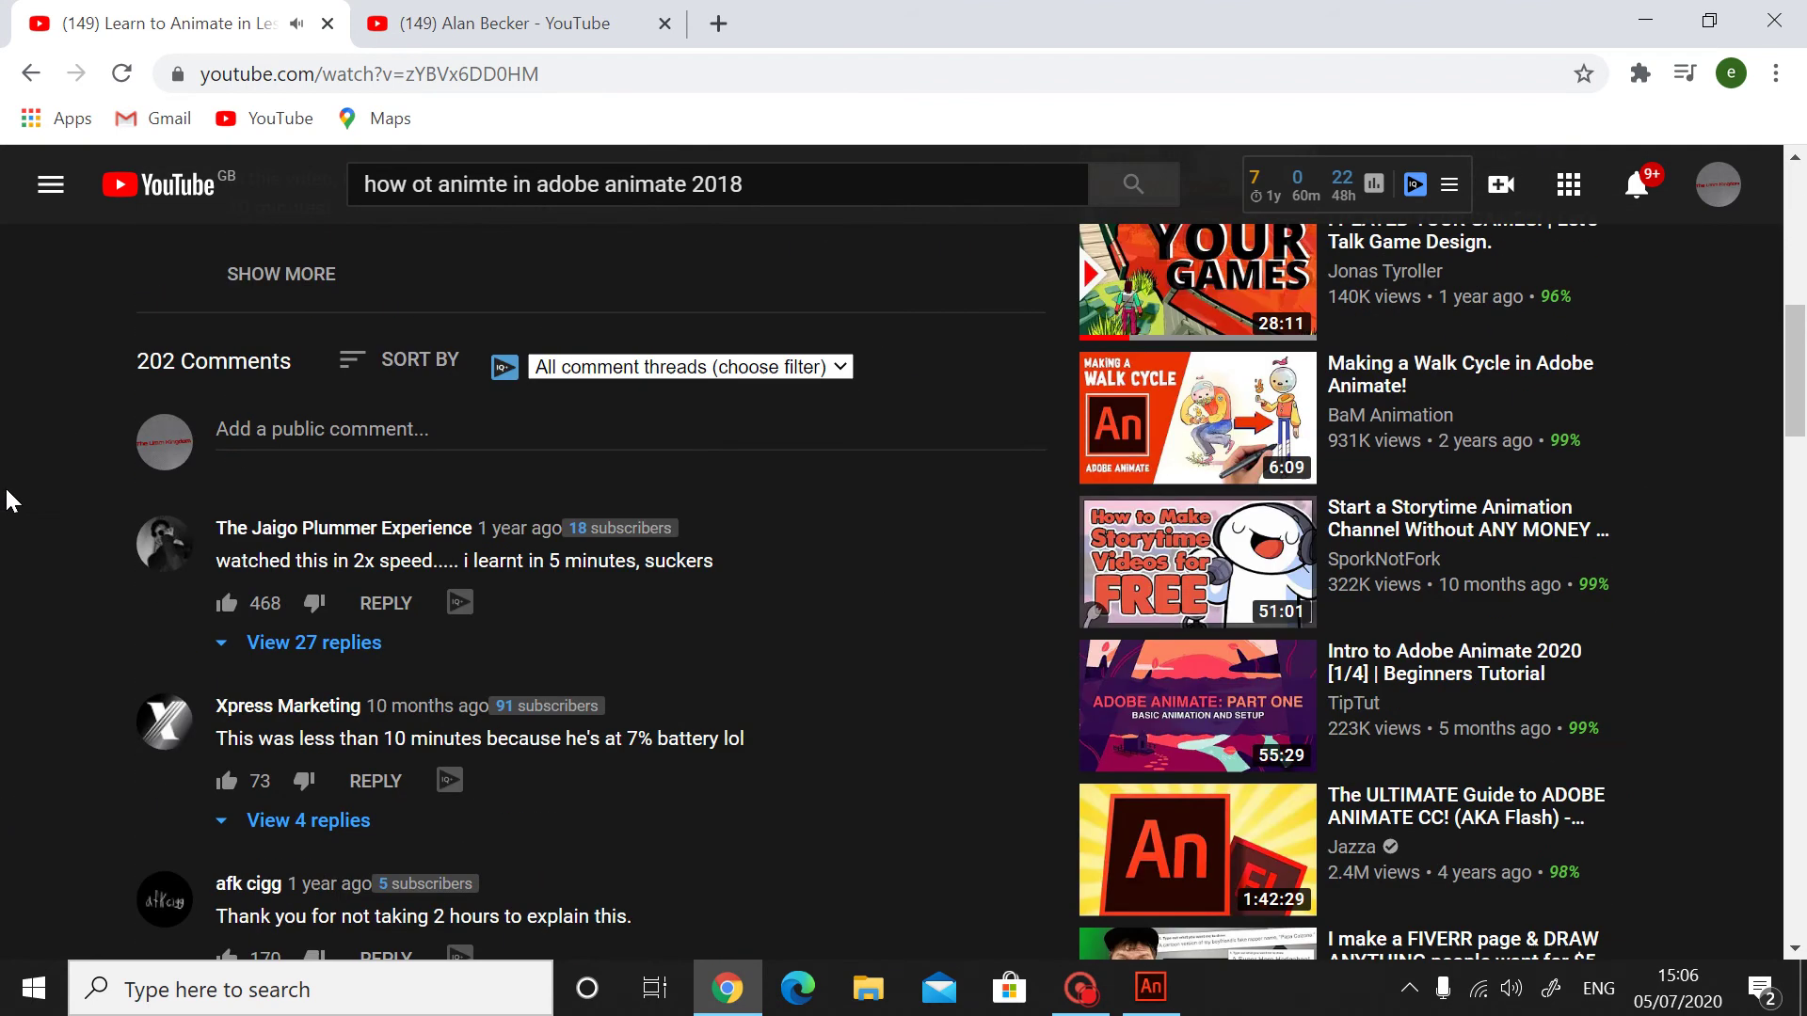
{"action": "scroll", "coordinate": [8, 500], "scroll_direction": "down", "scroll_amount": 2}
{"action": "scroll", "coordinate": [2, 499], "scroll_direction": "down", "scroll_amount": 2}
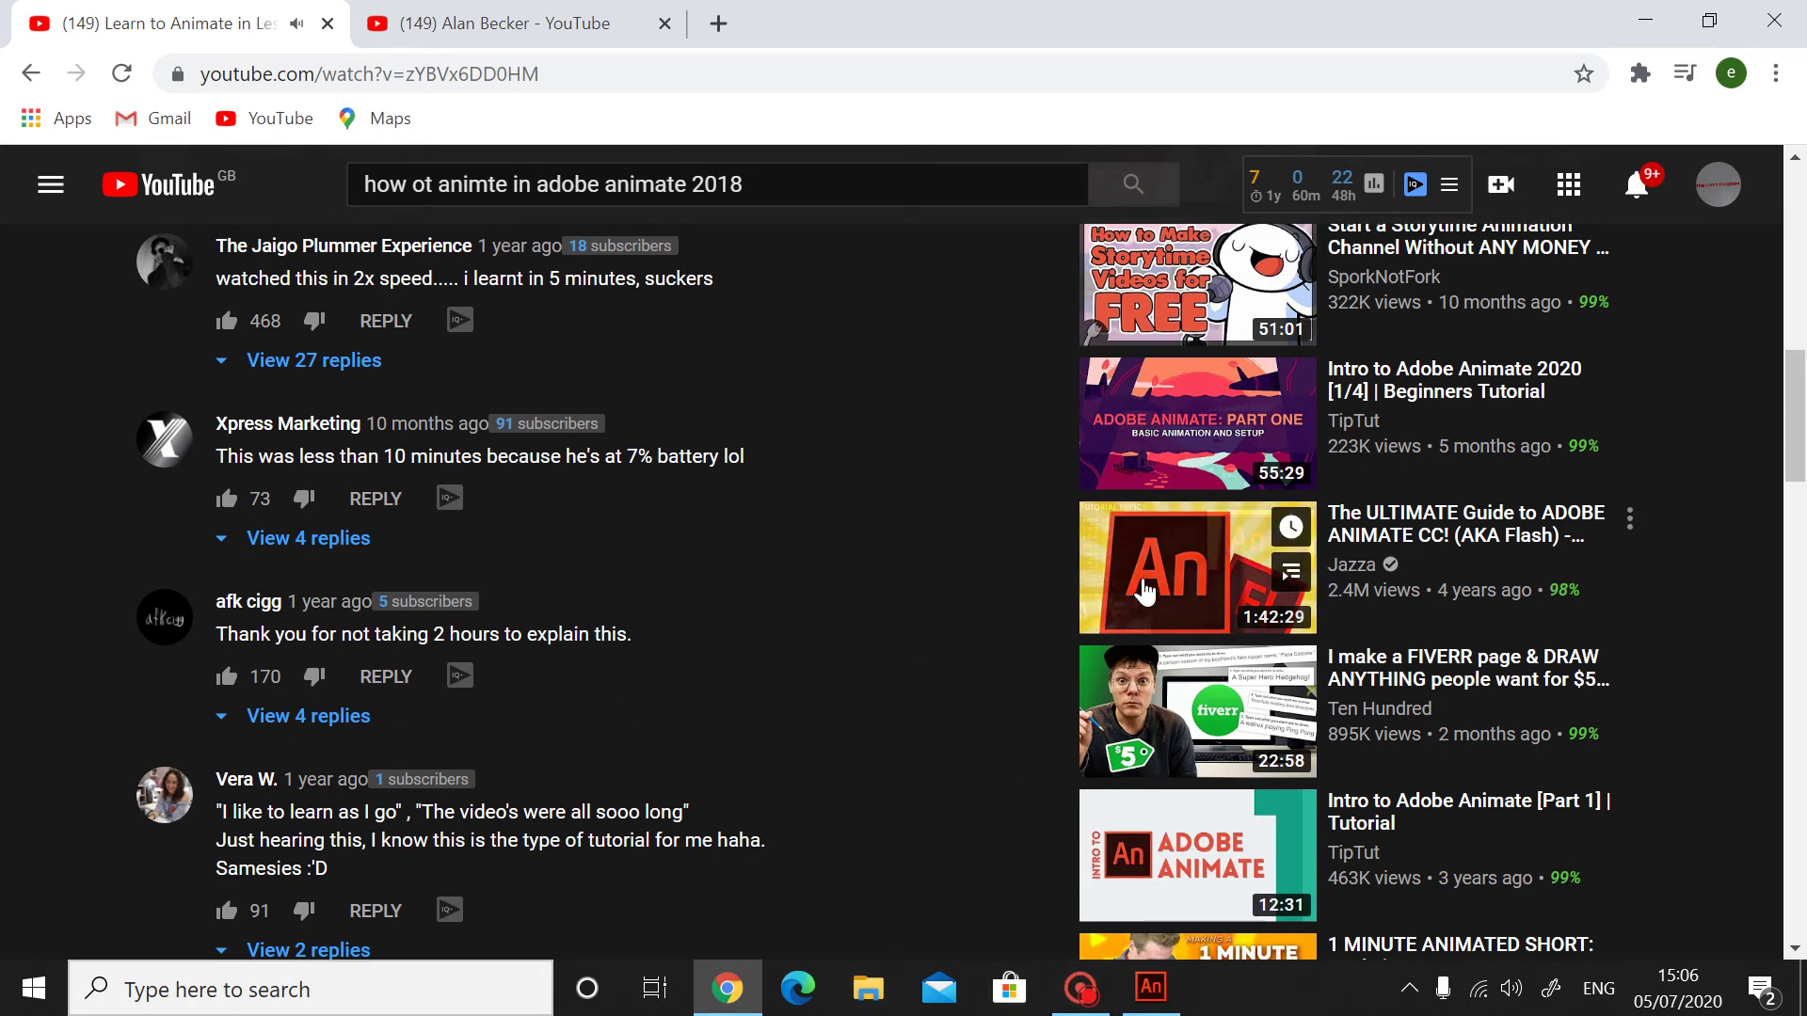
{"action": "scroll", "coordinate": [904, 591], "scroll_direction": "down", "scroll_amount": 1}
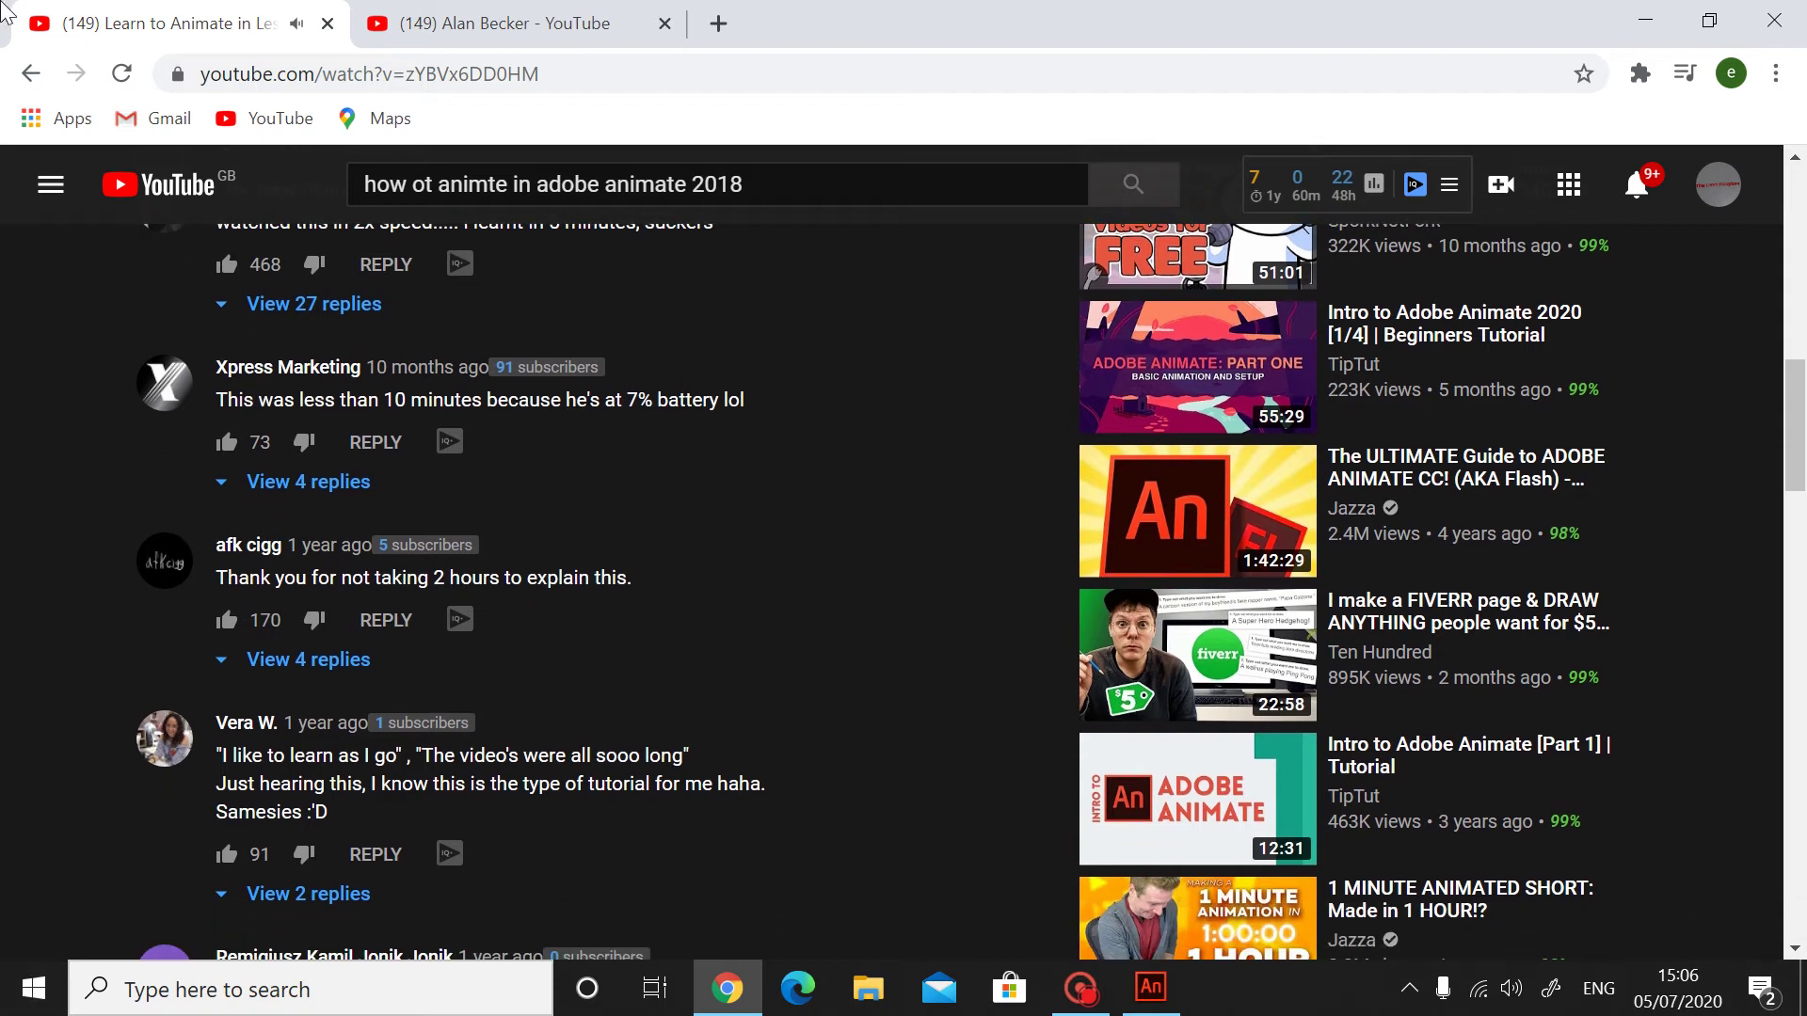
{"action": "mouse_move", "coordinate": [1303, 824]}
{"action": "left_click_drag", "start_coordinate": [431, 791], "coordinate": [715, 784]}
{"action": "scroll", "coordinate": [692, 767], "scroll_direction": "down", "scroll_amount": 1}
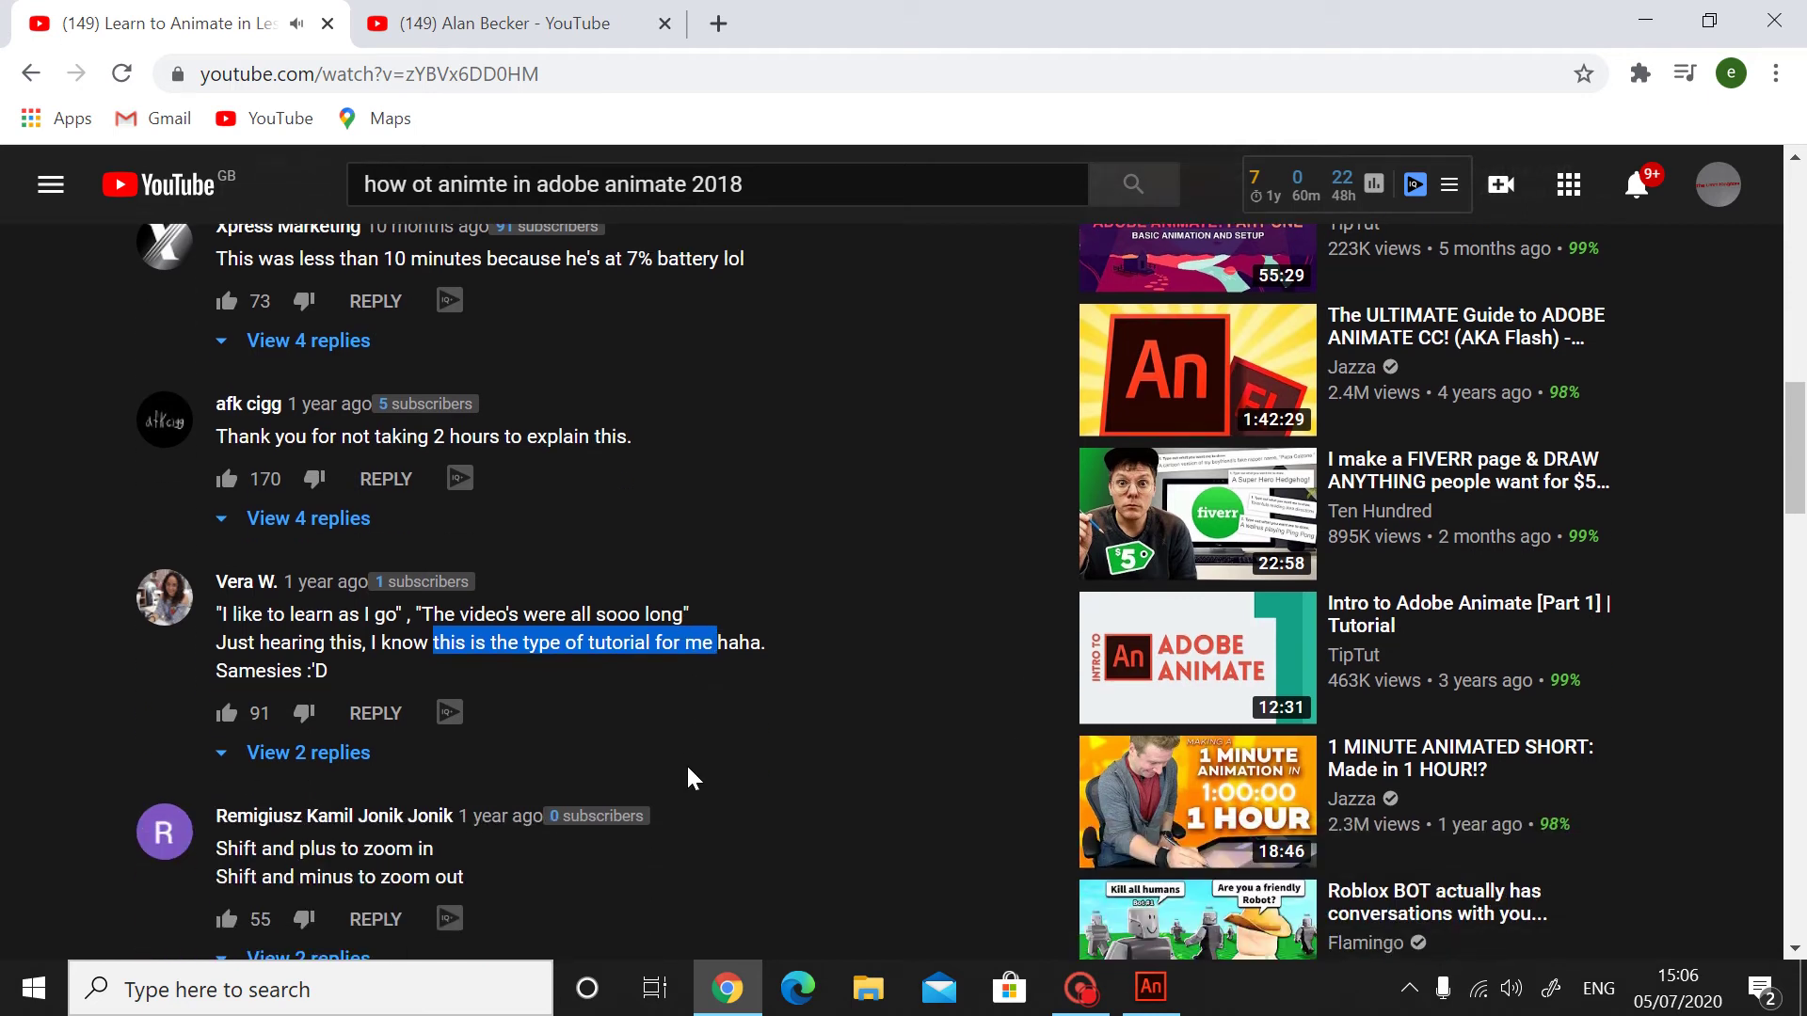
{"action": "scroll", "coordinate": [684, 771], "scroll_direction": "down", "scroll_amount": 3}
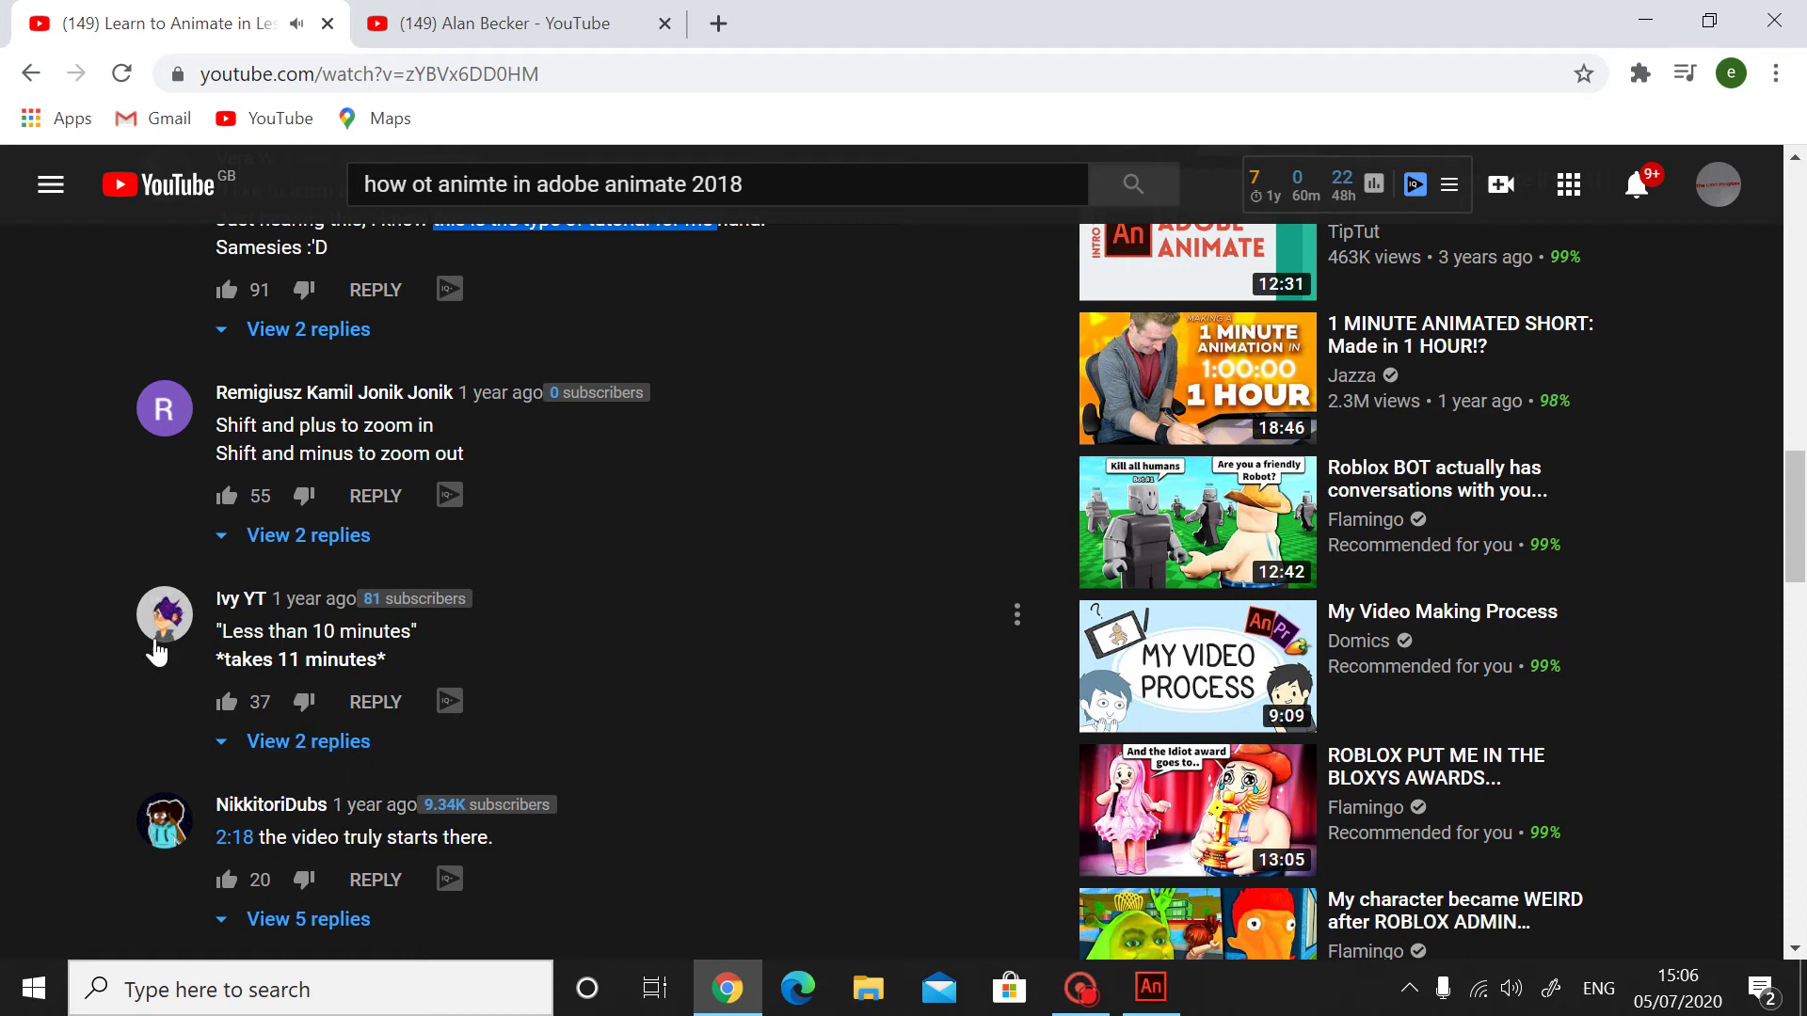
{"action": "scroll", "coordinate": [172, 857], "scroll_direction": "down", "scroll_amount": 1}
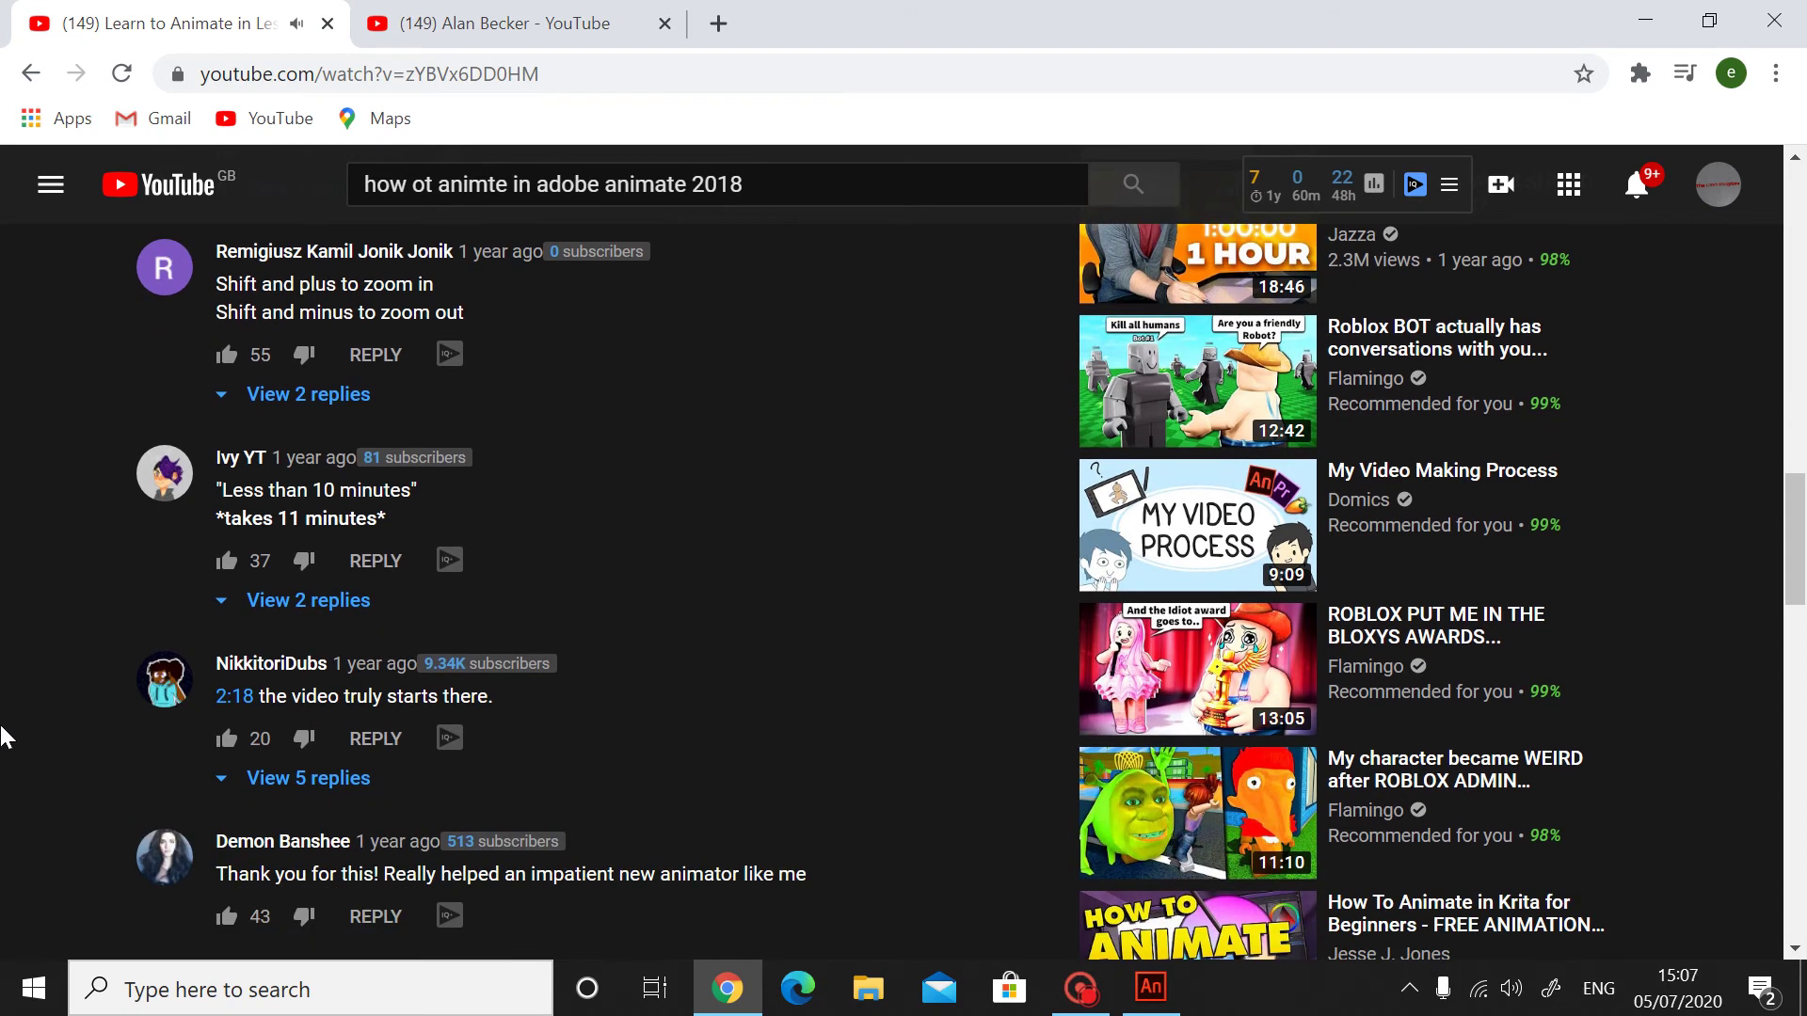
{"action": "scroll", "coordinate": [3, 737], "scroll_direction": "down", "scroll_amount": 2}
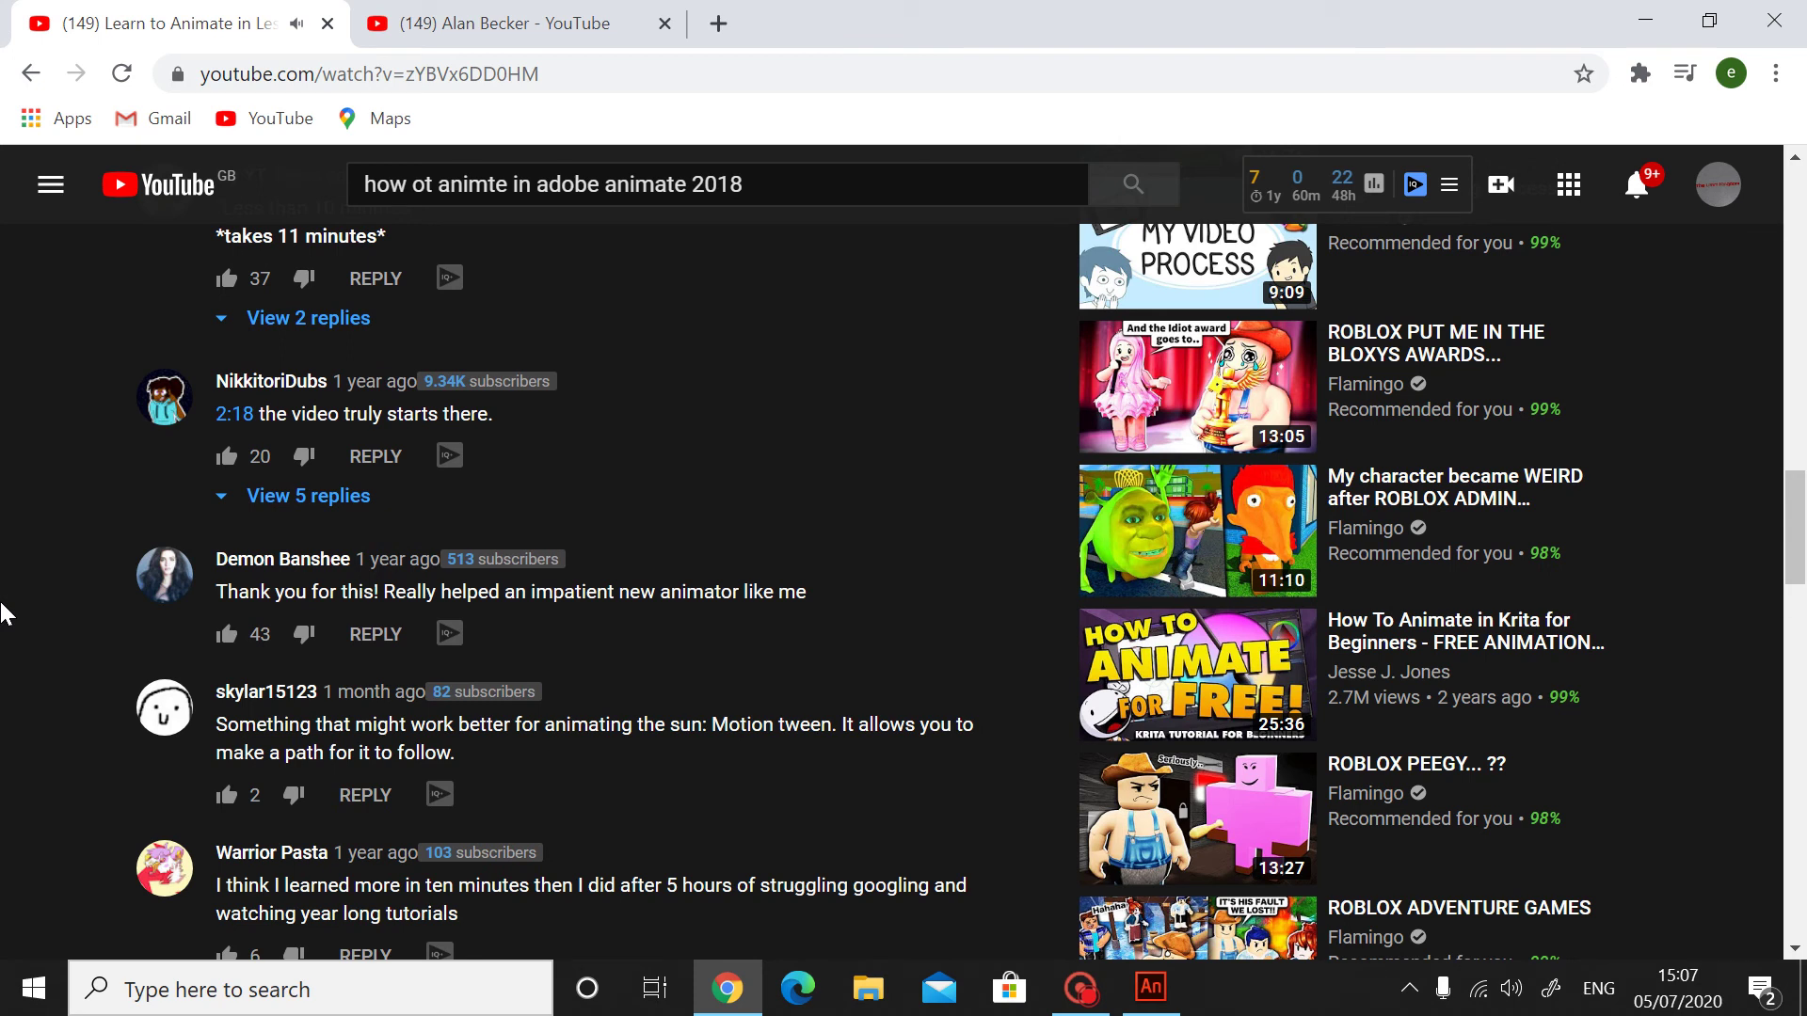
{"action": "scroll", "coordinate": [3, 613], "scroll_direction": "down", "scroll_amount": 1}
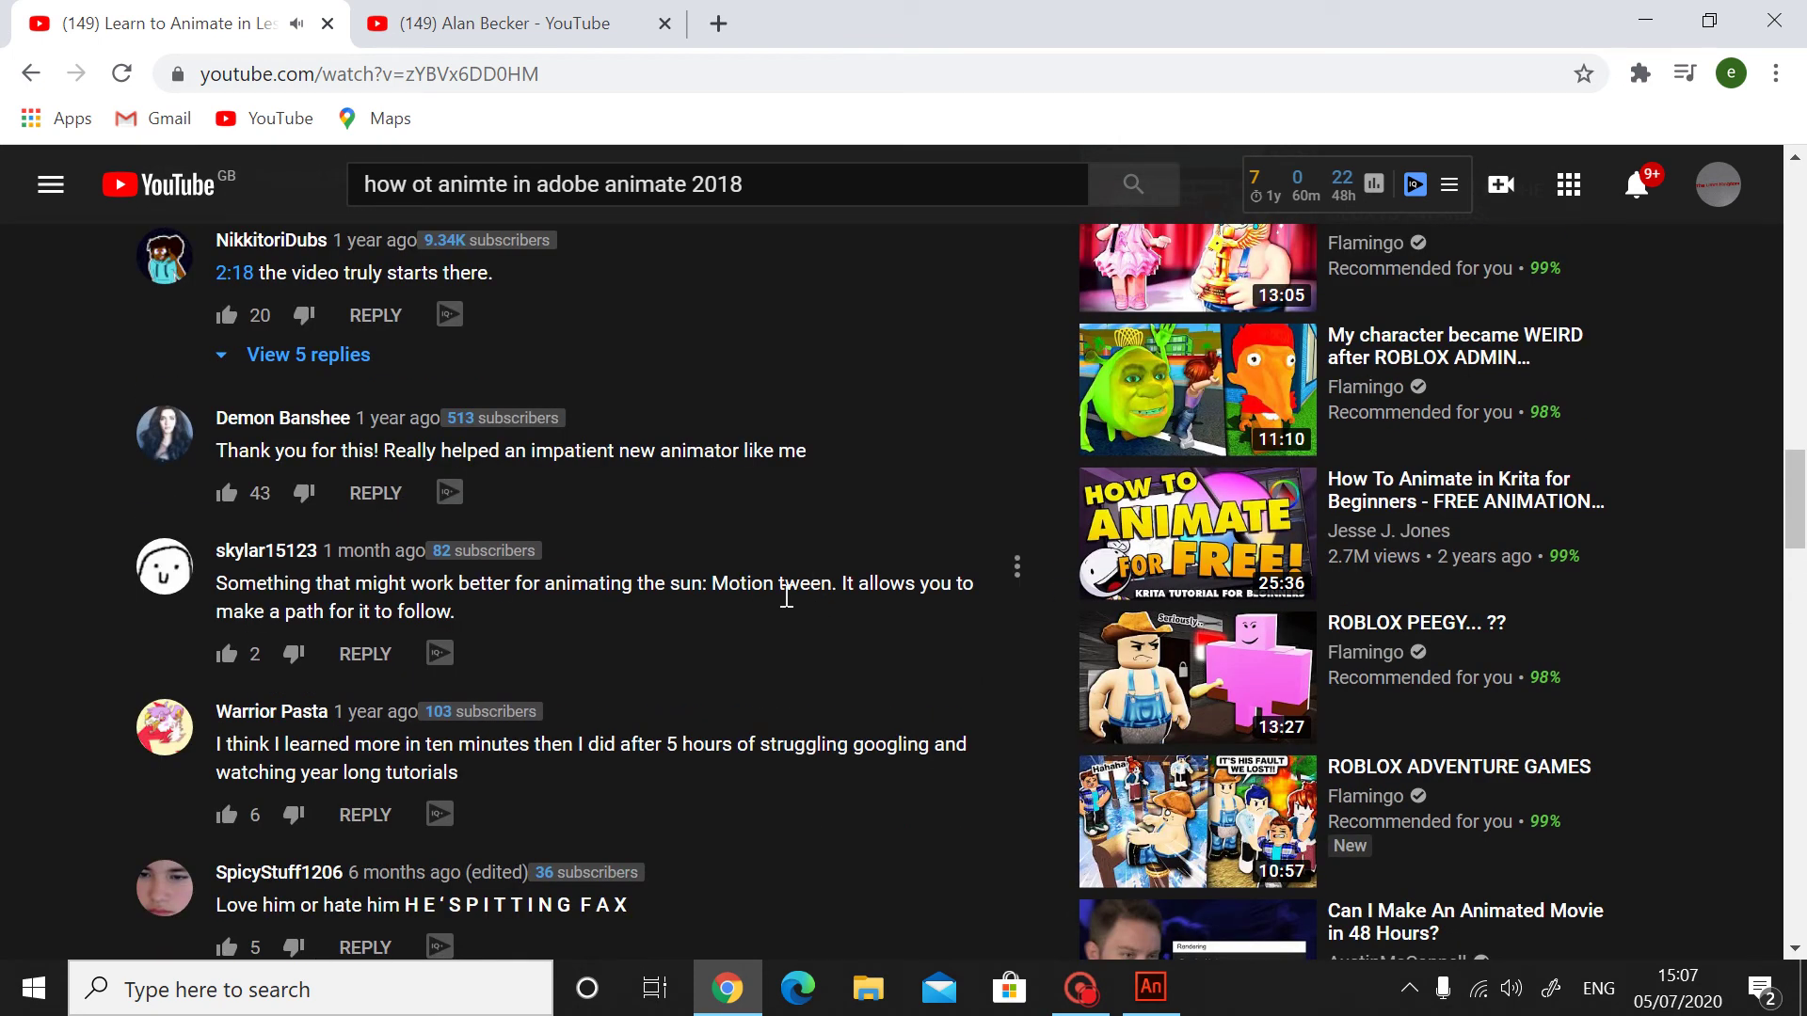
- Go back up to the tutorial video, watch it to 5:28, pause it, and return to Adobe Animate
{"action": "scroll", "coordinate": [511, 562], "scroll_direction": "up", "scroll_amount": 15}
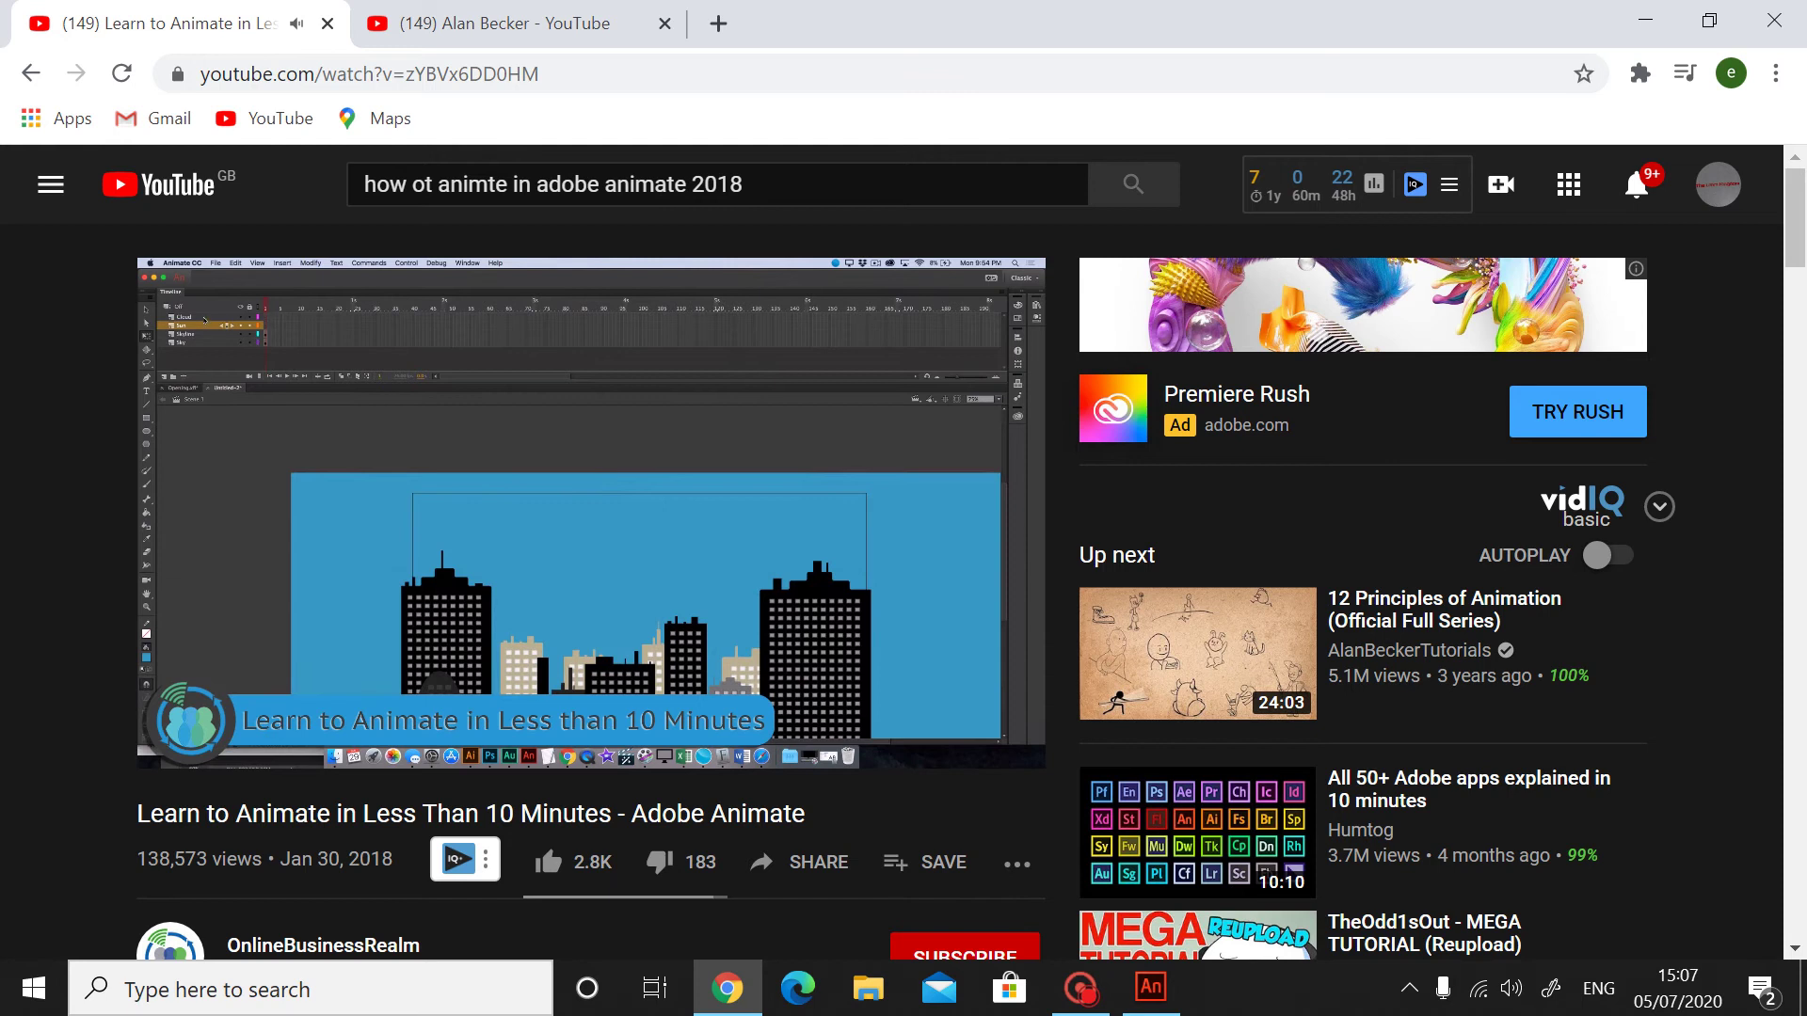
{"action": "scroll", "coordinate": [798, 725], "scroll_direction": "down", "scroll_amount": 2}
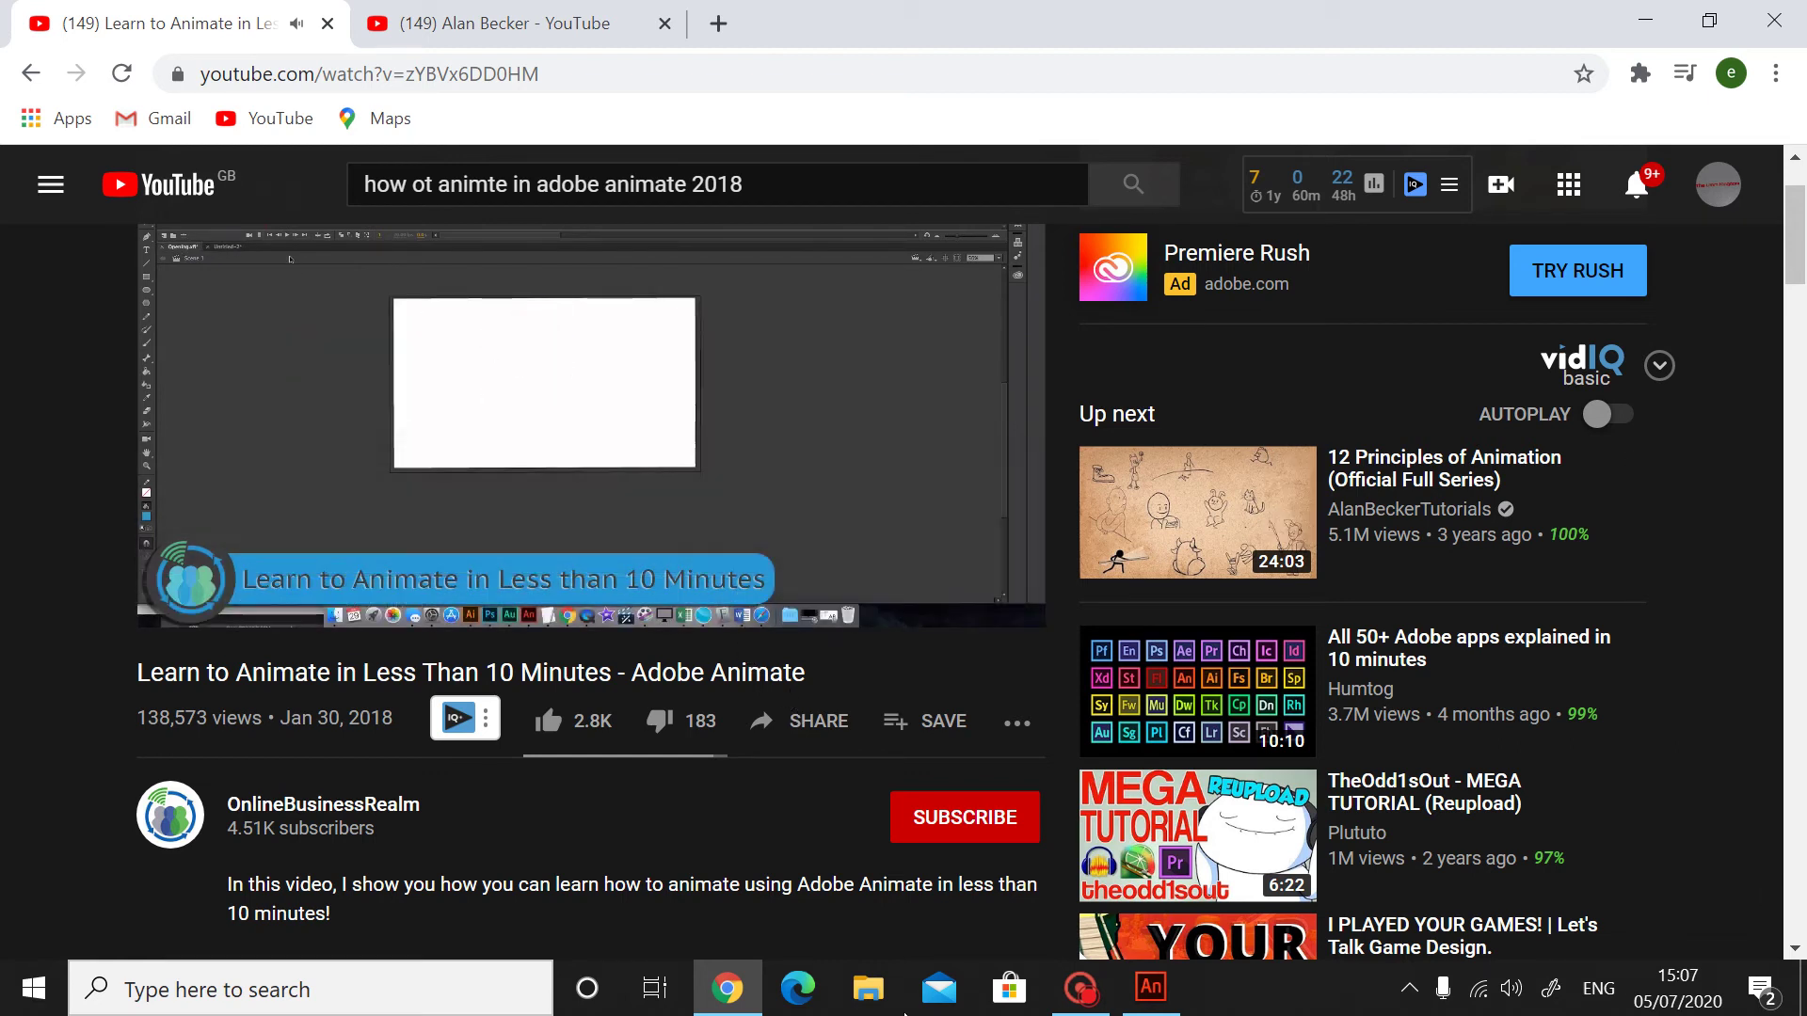
{"action": "left_click", "coordinate": [492, 443]}
{"action": "scroll", "coordinate": [1001, 809], "scroll_direction": "up", "scroll_amount": 1}
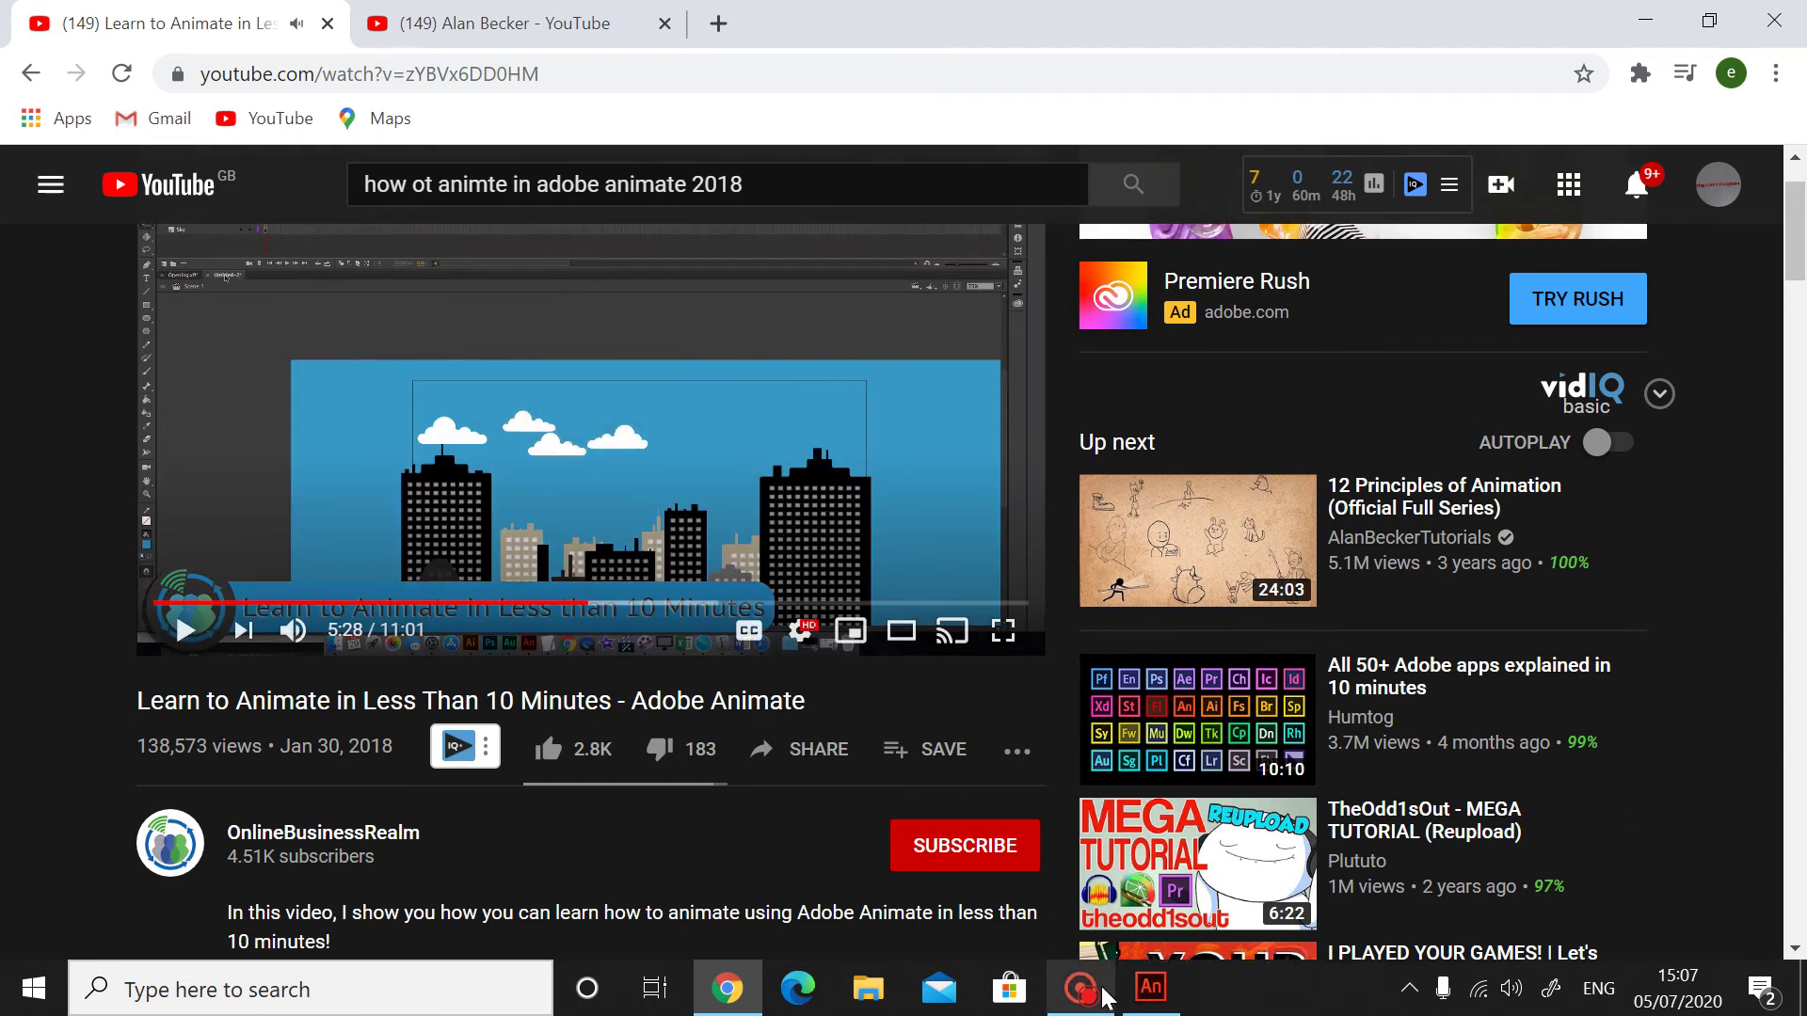
{"action": "left_click", "coordinate": [1124, 995]}
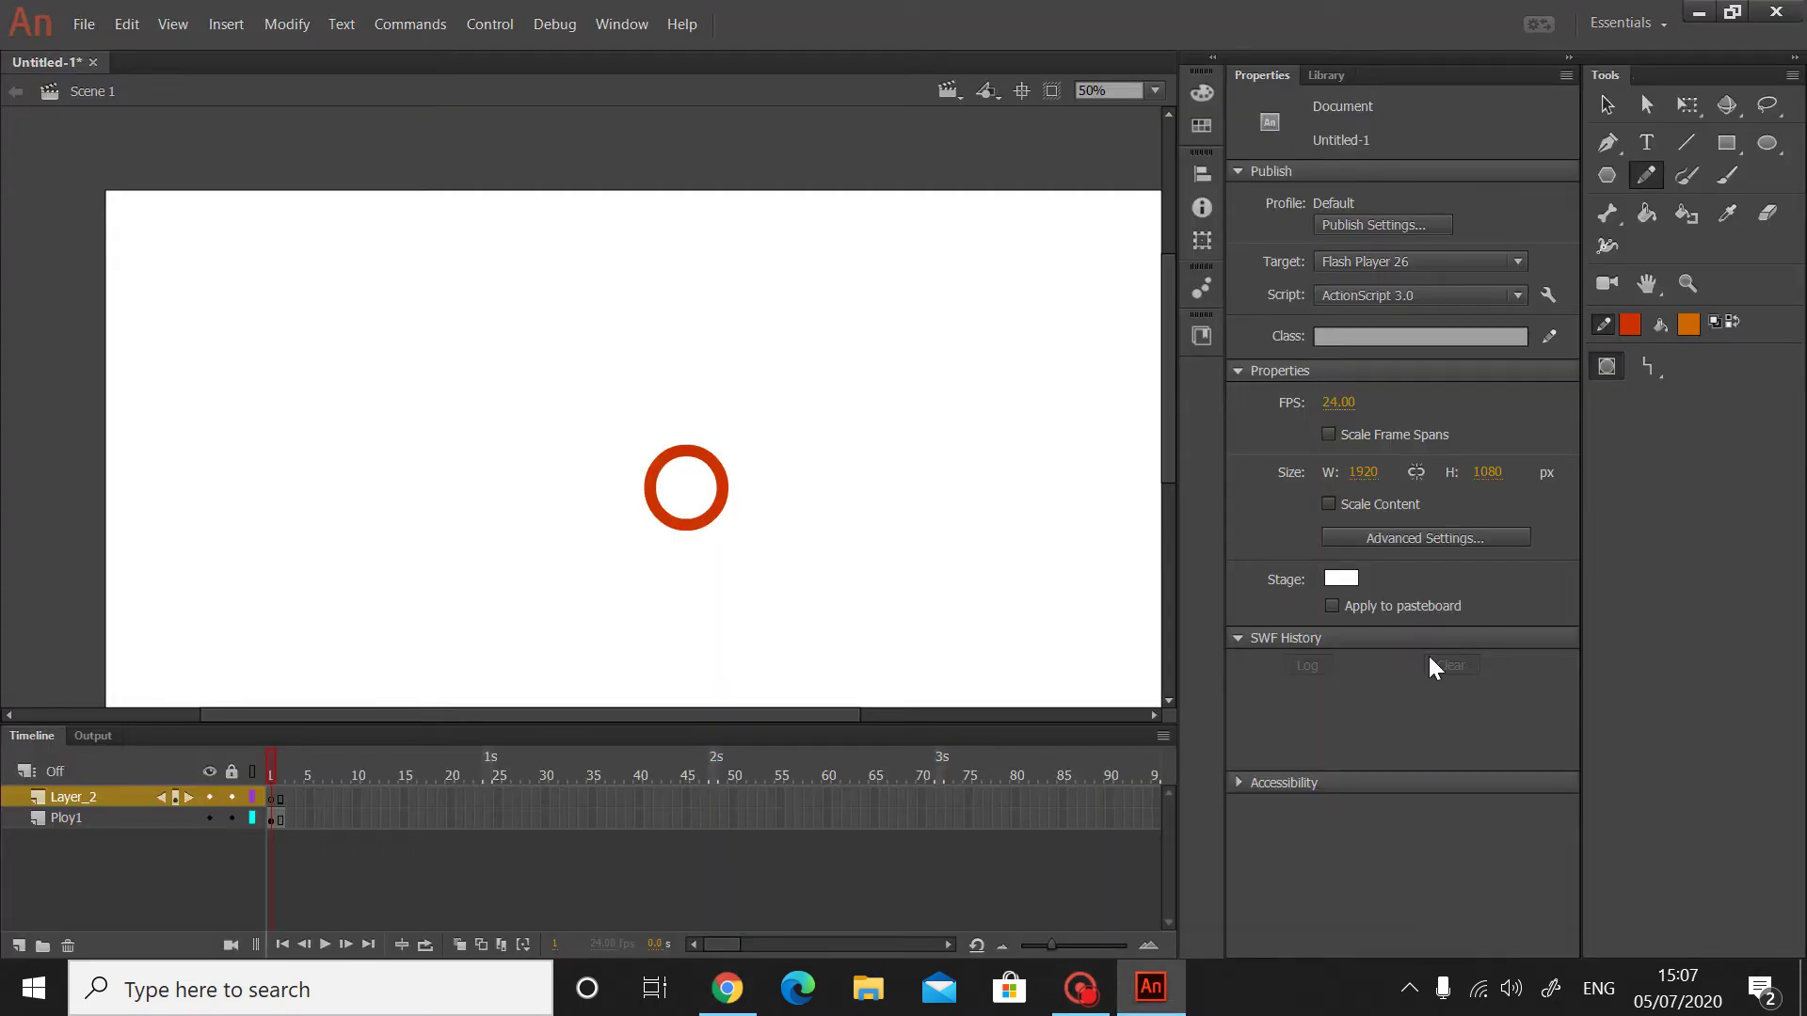
- Try freehand Pencil strokes around and across the circle on Layer_2, and undo each one
{"action": "mouse_move", "coordinate": [243, 307]}
{"action": "left_mouse_down"}
{"action": "mouse_move", "coordinate": [478, 391]}
{"action": "mouse_move", "coordinate": [265, 461]}
{"action": "left_mouse_up"}
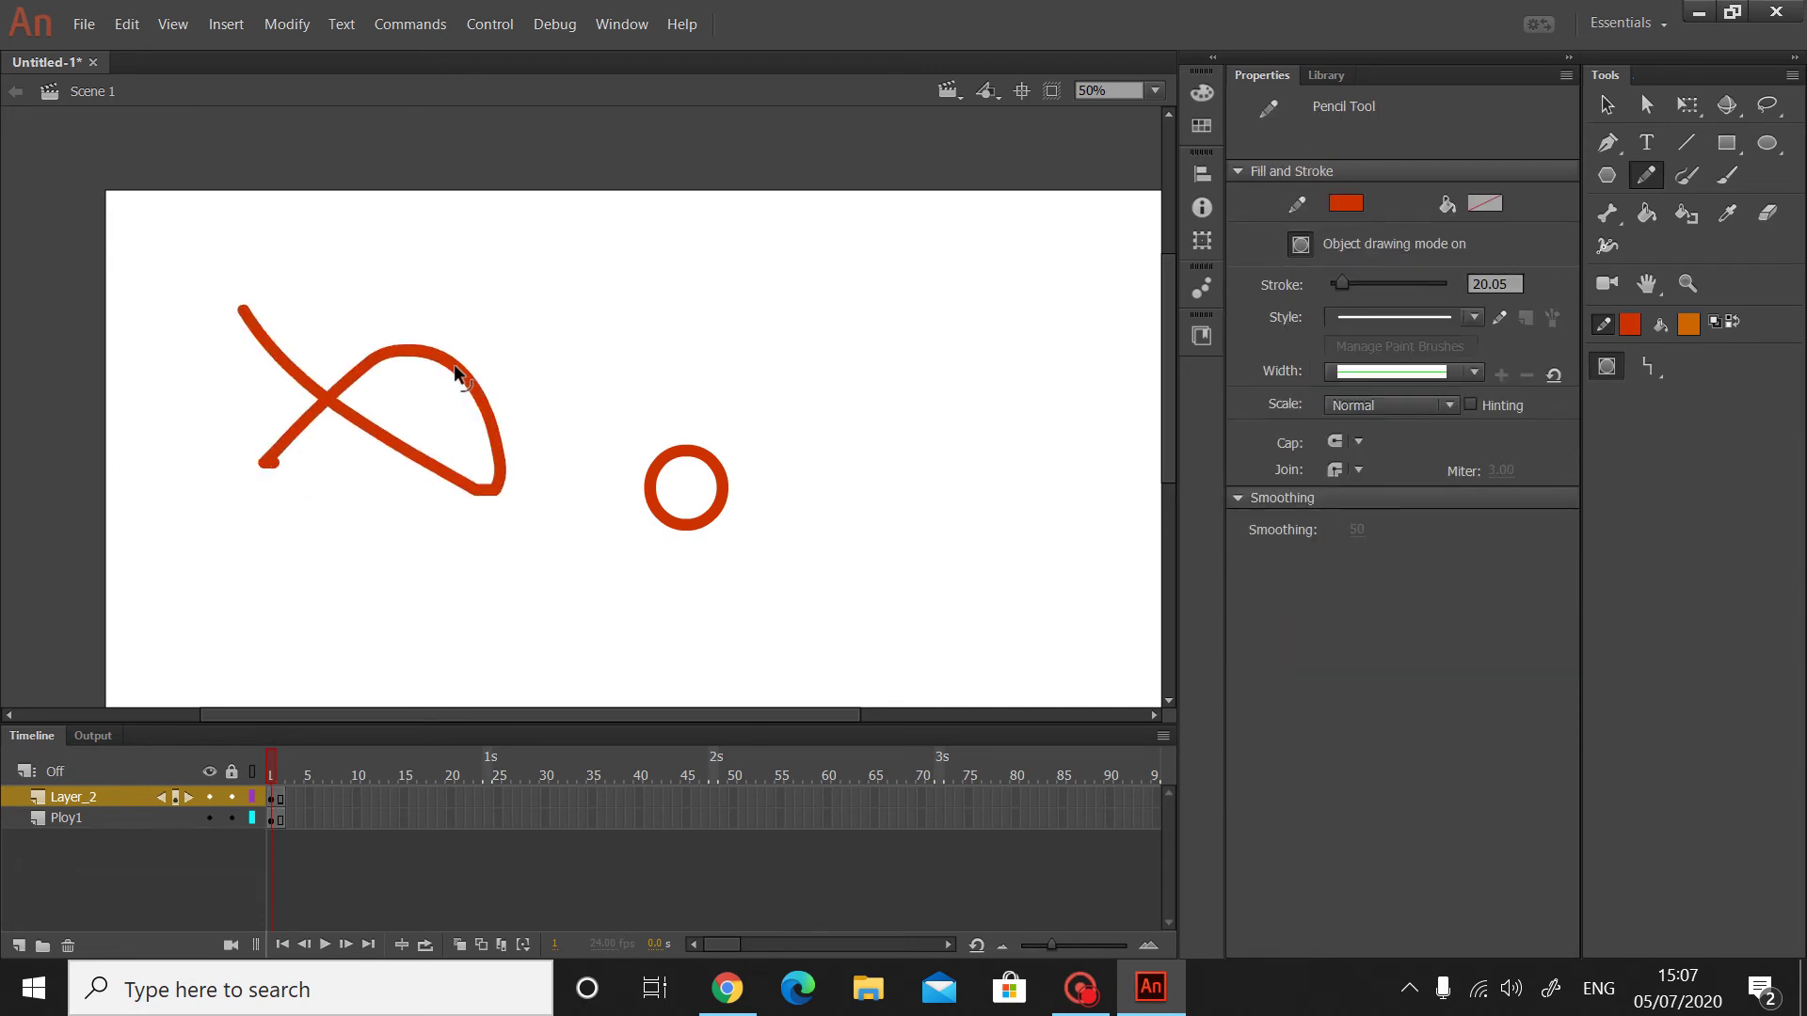
{"action": "key", "text": "ctrl+z"}
{"action": "mouse_move", "coordinate": [687, 334]}
{"action": "left_mouse_down"}
{"action": "mouse_move", "coordinate": [478, 491]}
{"action": "mouse_move", "coordinate": [452, 399]}
{"action": "left_mouse_up"}
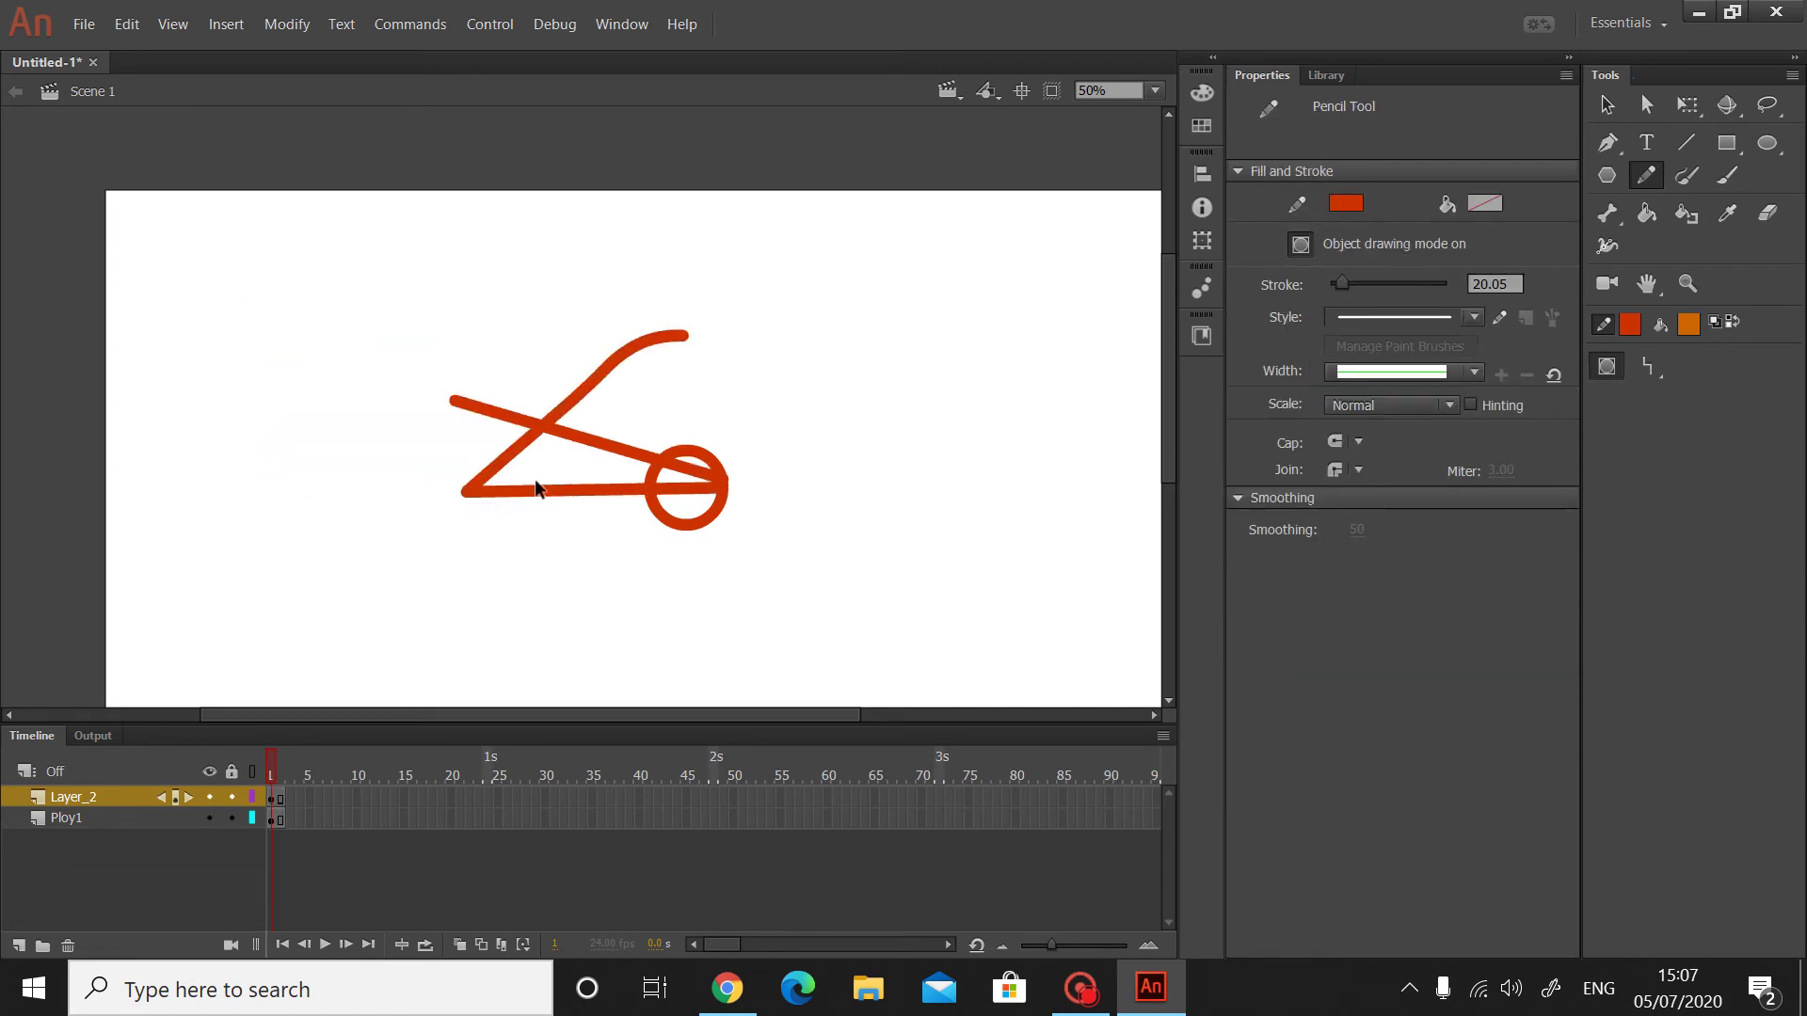
{"action": "key", "text": "ctrl+z"}
{"action": "mouse_move", "coordinate": [864, 347]}
{"action": "left_mouse_down"}
{"action": "mouse_move", "coordinate": [878, 410]}
{"action": "mouse_move", "coordinate": [888, 397]}
{"action": "mouse_move", "coordinate": [863, 346]}
{"action": "mouse_move", "coordinate": [878, 430]}
{"action": "mouse_move", "coordinate": [982, 406]}
{"action": "mouse_move", "coordinate": [954, 340]}
{"action": "left_mouse_up"}
{"action": "key", "text": "ctrl+z"}
{"action": "key", "text": "ctrl+z"}
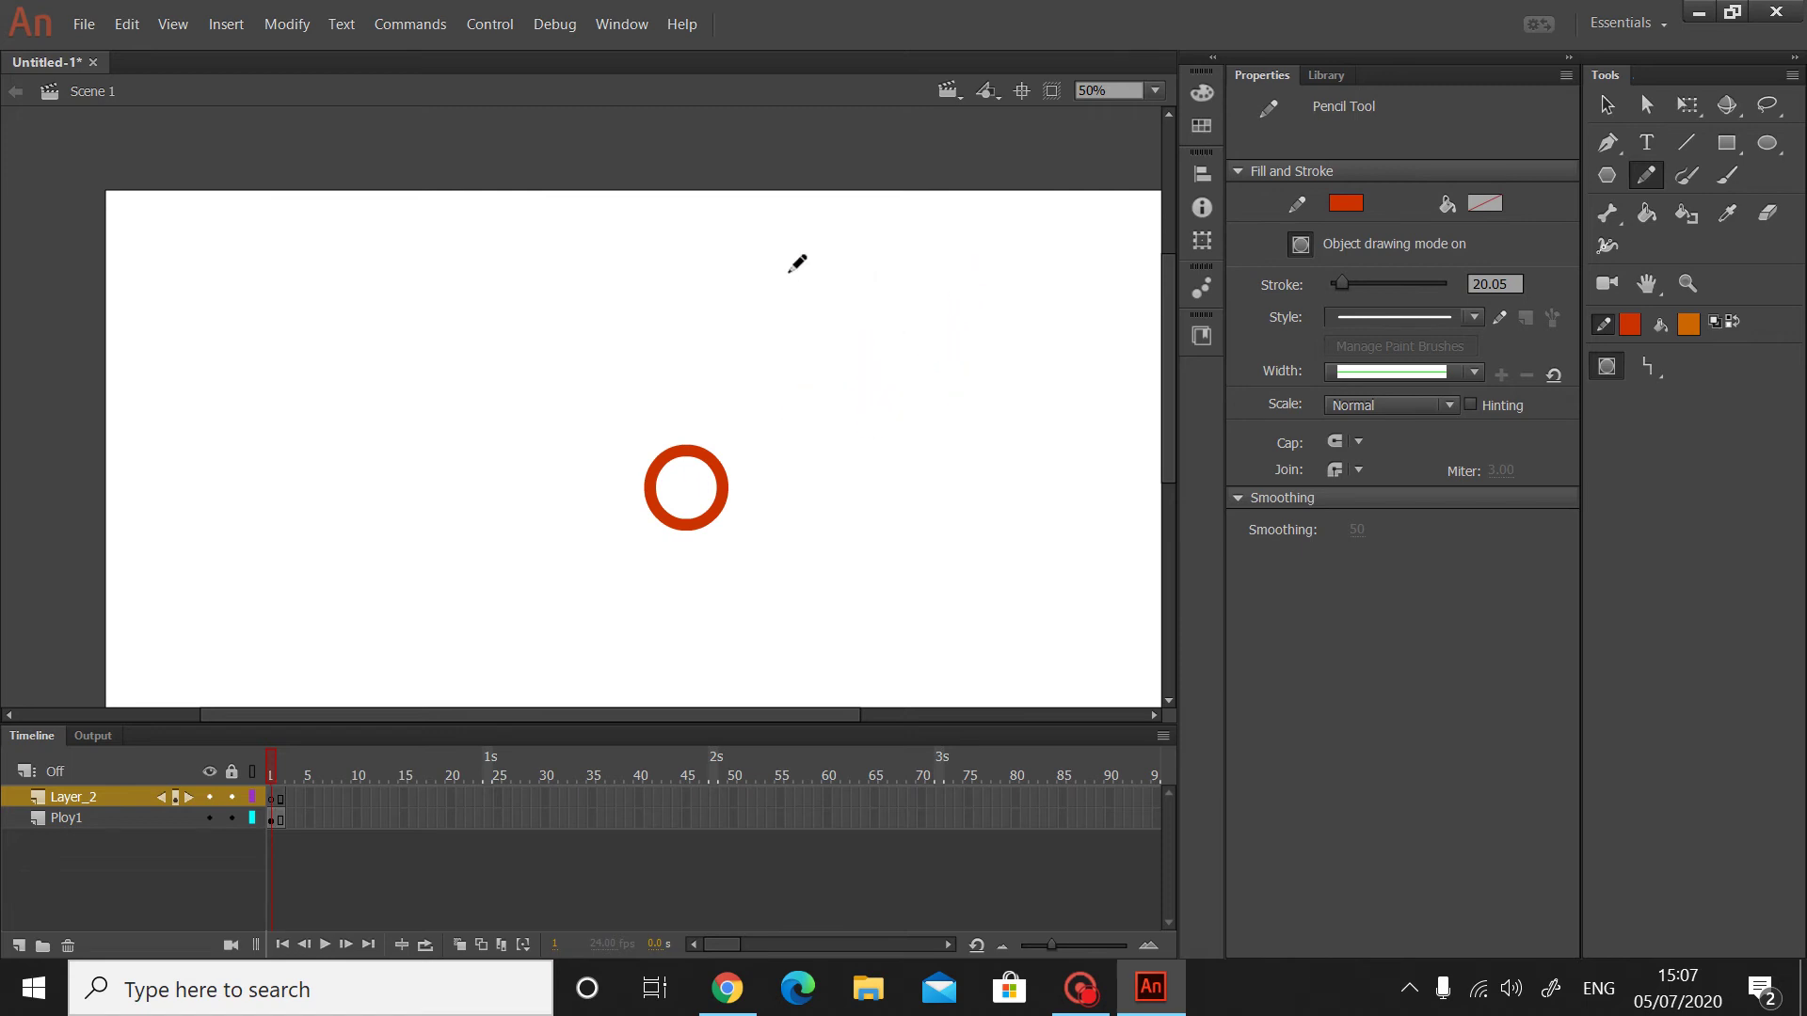
- Try an angular closed outline and a rectangle above the circle with the Pencil tool, and undo both
{"action": "mouse_move", "coordinate": [746, 292]}
{"action": "left_mouse_down"}
{"action": "mouse_move", "coordinate": [762, 434]}
{"action": "mouse_move", "coordinate": [834, 432]}
{"action": "mouse_move", "coordinate": [820, 360]}
{"action": "mouse_move", "coordinate": [765, 317]}
{"action": "left_mouse_up"}
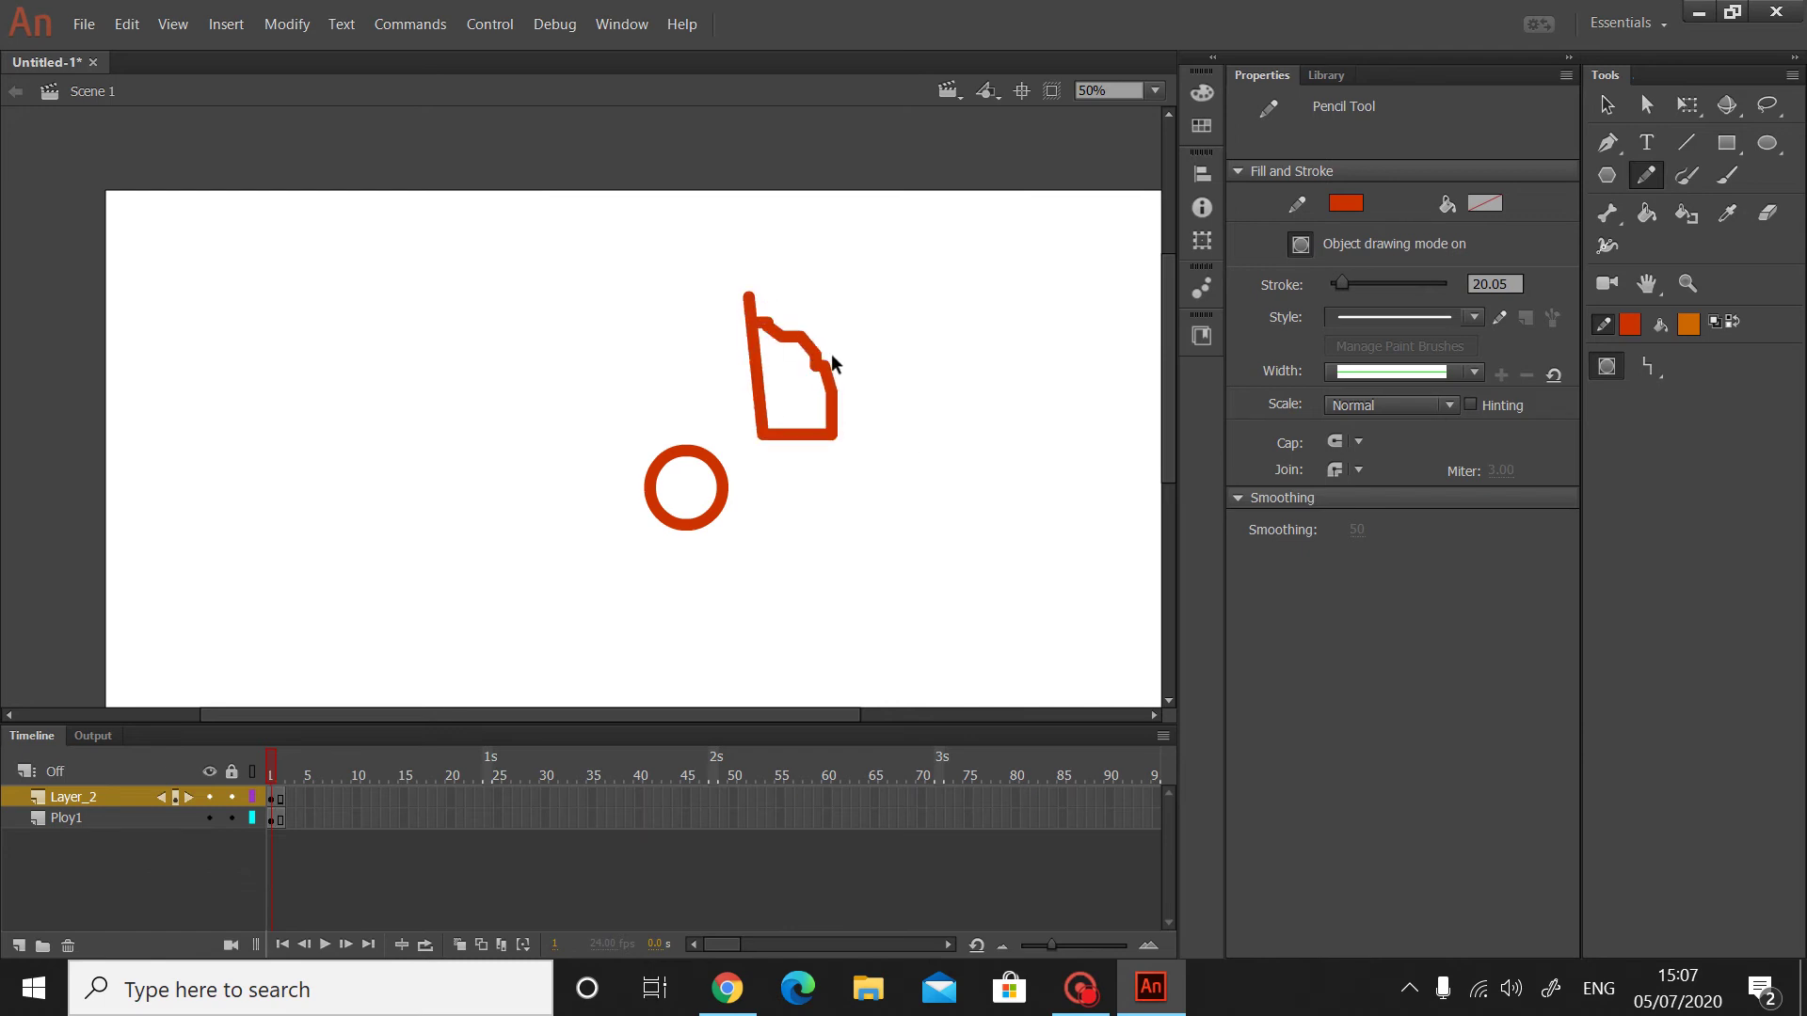
{"action": "key", "text": "ctrl+z"}
{"action": "mouse_move", "coordinate": [730, 365]}
{"action": "left_mouse_down"}
{"action": "mouse_move", "coordinate": [752, 471]}
{"action": "mouse_move", "coordinate": [878, 457]}
{"action": "mouse_move", "coordinate": [815, 375]}
{"action": "mouse_move", "coordinate": [738, 363]}
{"action": "left_mouse_up"}
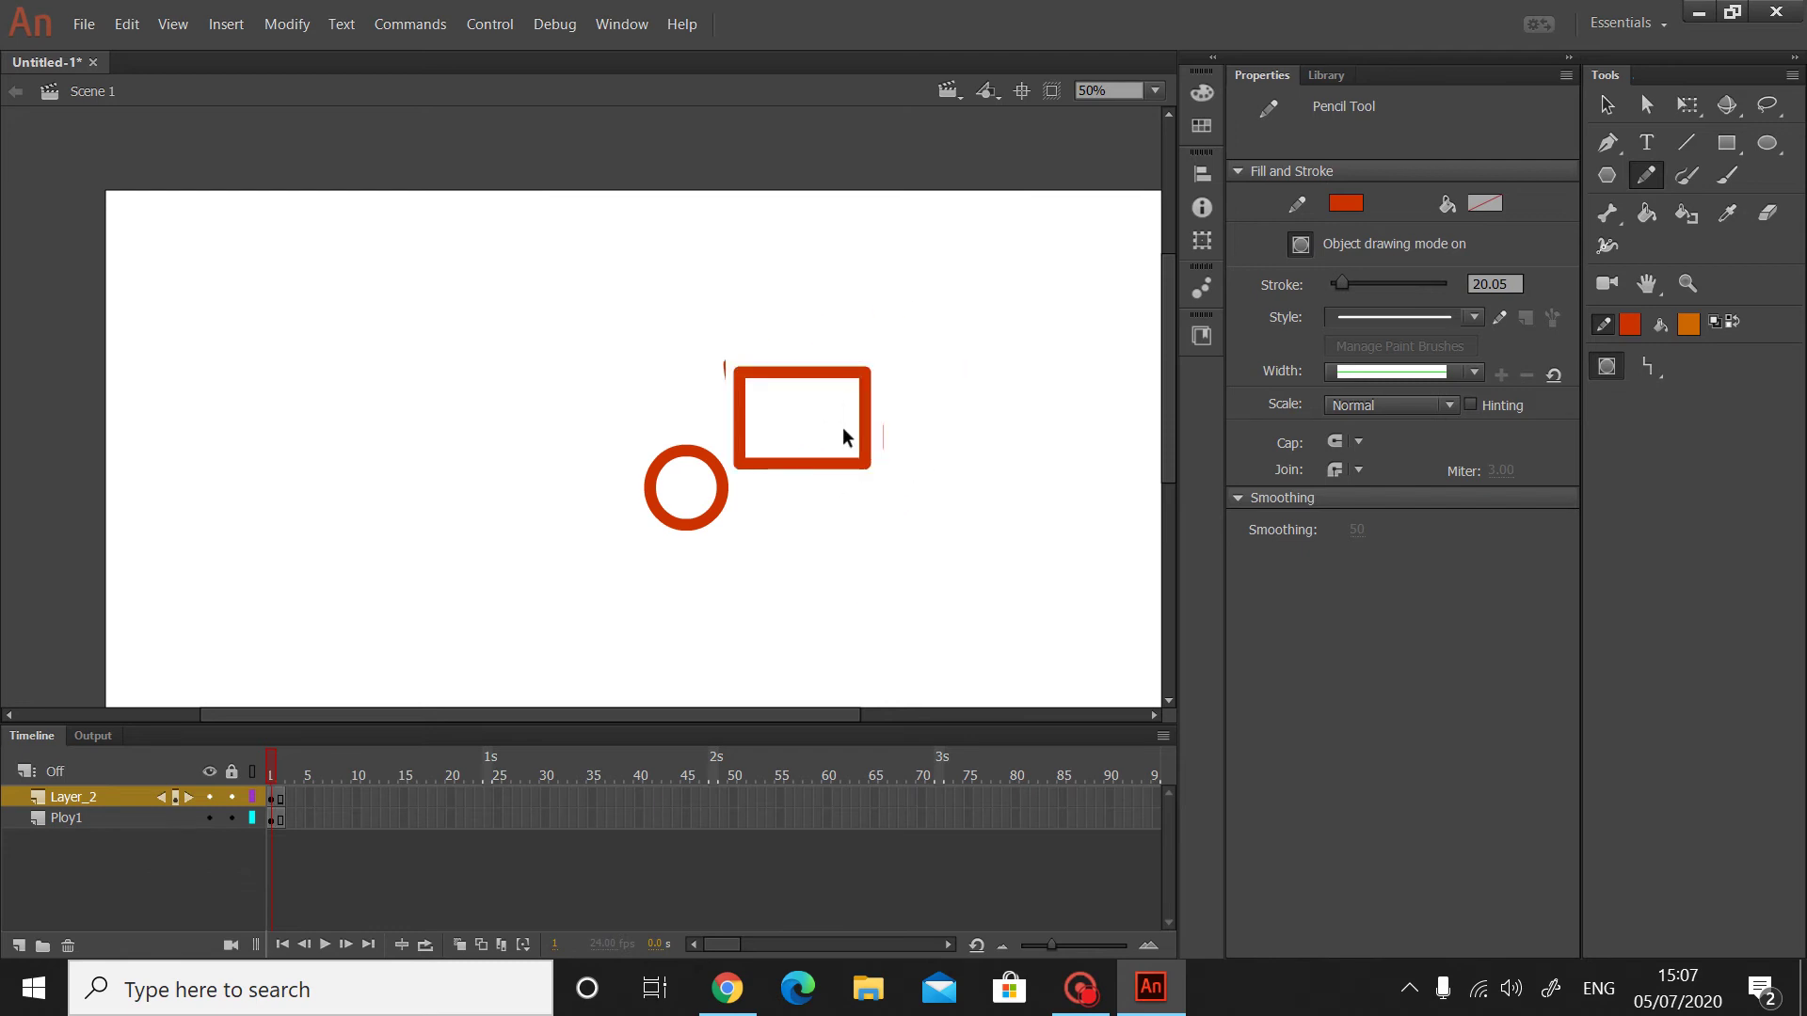
{"action": "key", "text": "ctrl+z"}
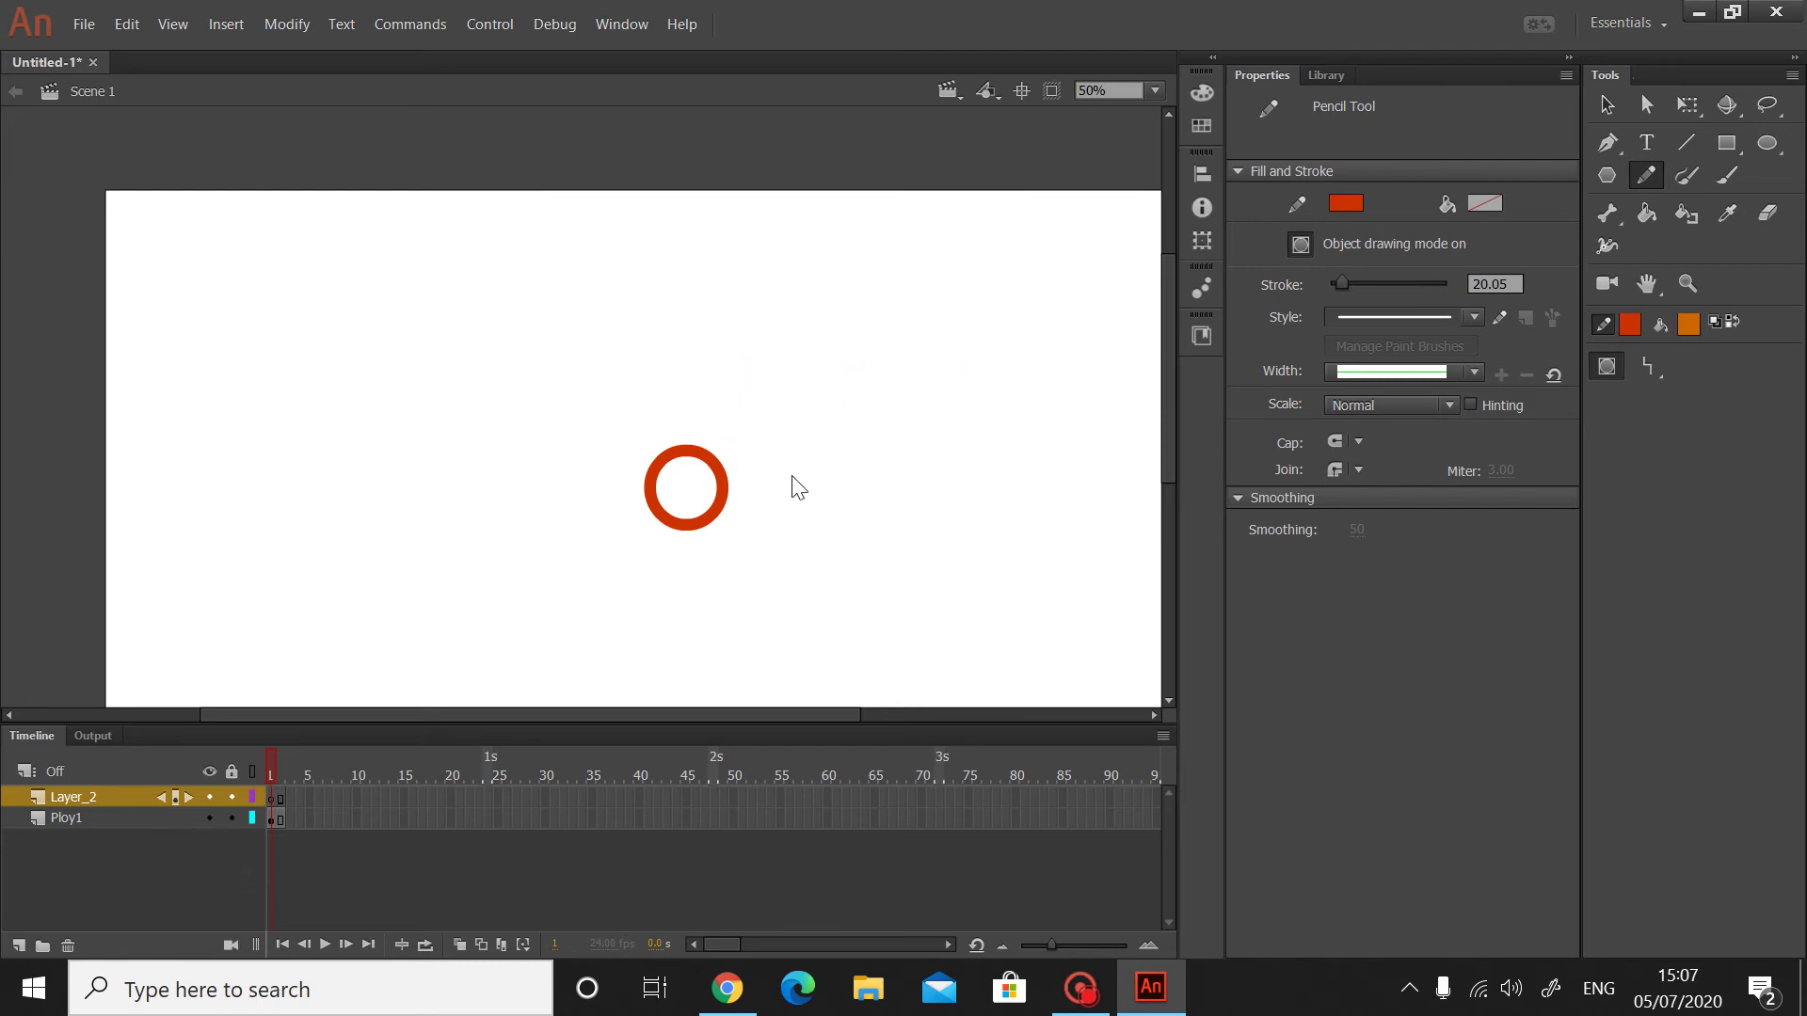
- Try more freehand Pencil shapes, including a small upright rectangle beside the circle, and undo them
{"action": "mouse_move", "coordinate": [858, 408]}
{"action": "left_mouse_down"}
{"action": "mouse_move", "coordinate": [571, 639]}
{"action": "mouse_move", "coordinate": [874, 584]}
{"action": "mouse_move", "coordinate": [936, 489]}
{"action": "mouse_move", "coordinate": [862, 397]}
{"action": "mouse_move", "coordinate": [894, 538]}
{"action": "mouse_move", "coordinate": [989, 522]}
{"action": "mouse_move", "coordinate": [931, 422]}
{"action": "mouse_move", "coordinate": [894, 403]}
{"action": "mouse_move", "coordinate": [768, 410]}
{"action": "mouse_move", "coordinate": [796, 464]}
{"action": "mouse_move", "coordinate": [790, 418]}
{"action": "left_mouse_up"}
{"action": "key", "text": "ctrl+z"}
{"action": "key", "text": "ctrl+z"}
{"action": "key", "text": "ctrl+z"}
{"action": "mouse_move", "coordinate": [983, 373]}
{"action": "left_mouse_down"}
{"action": "mouse_move", "coordinate": [889, 406]}
{"action": "mouse_move", "coordinate": [1035, 356]}
{"action": "mouse_move", "coordinate": [986, 377]}
{"action": "mouse_move", "coordinate": [940, 483]}
{"action": "mouse_move", "coordinate": [968, 405]}
{"action": "mouse_move", "coordinate": [939, 417]}
{"action": "left_mouse_up"}
{"action": "key", "text": "ctrl+z"}
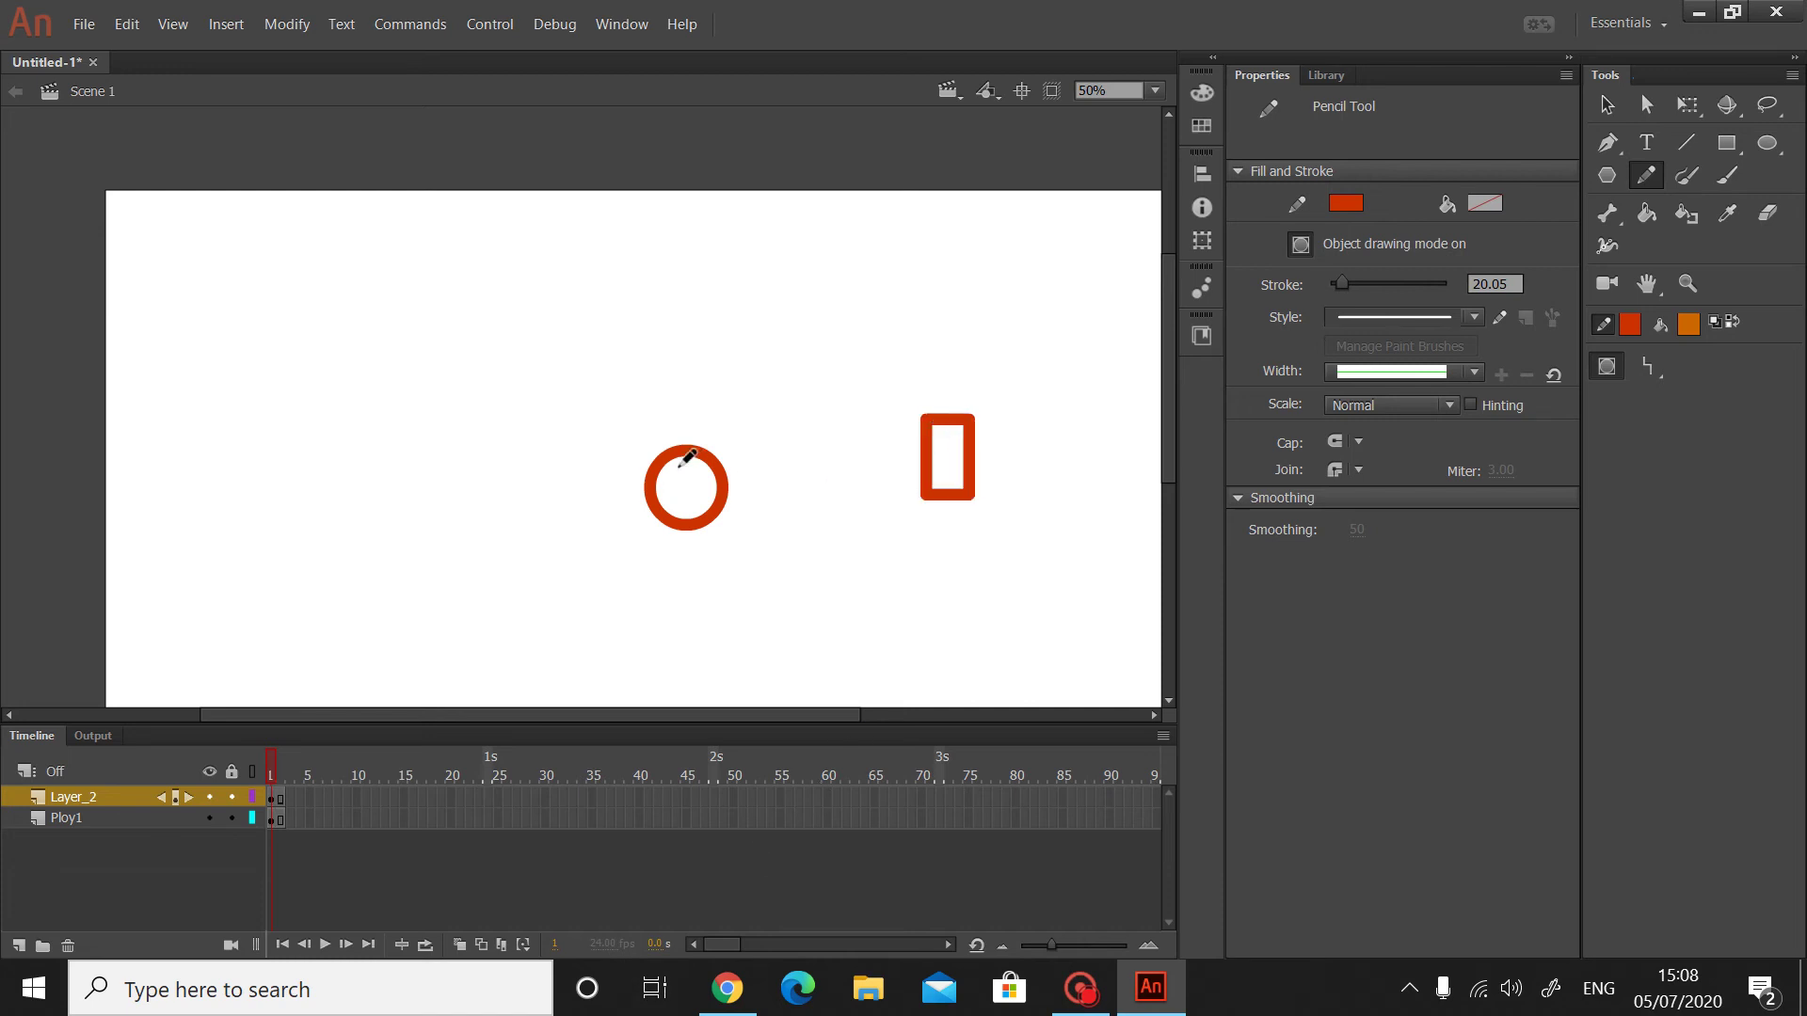
{"action": "key", "text": "ctrl+z"}
- Switch to Chrome, watch the tutorial video's part on inserting frames up to 6:12, pause it, and return to Adobe Animate
{"action": "left_click", "coordinate": [741, 1007]}
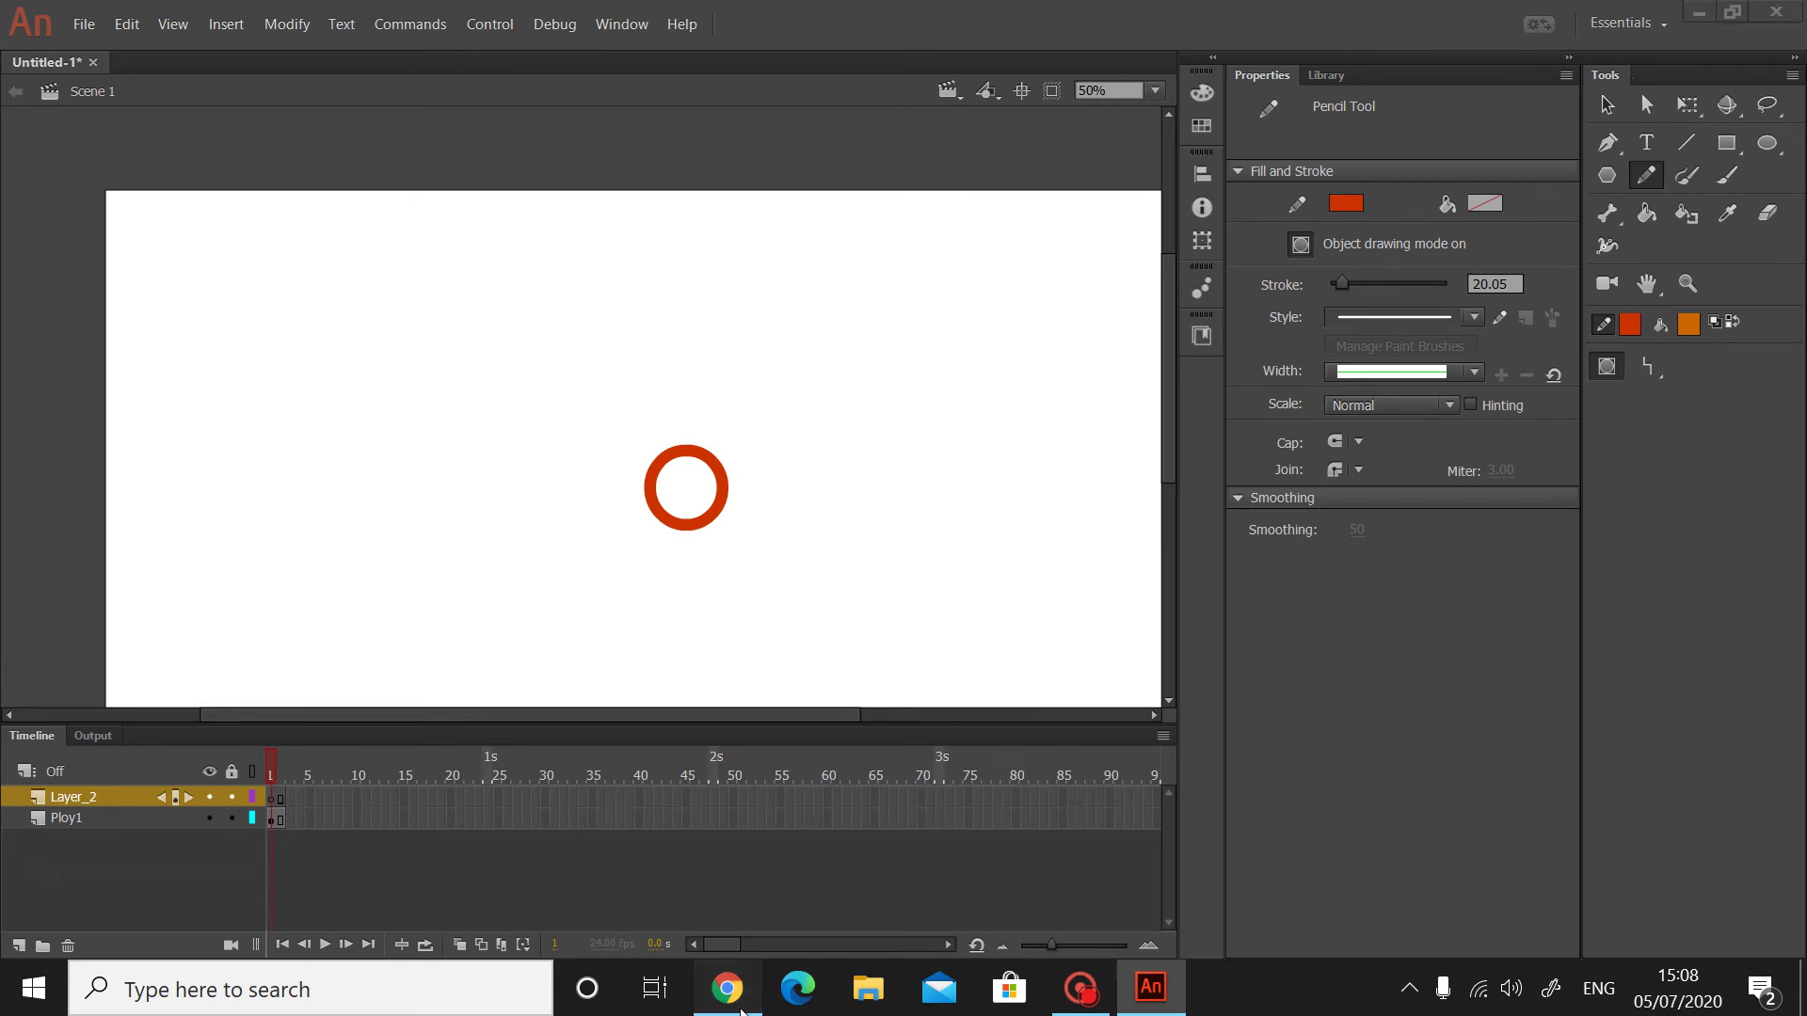
{"action": "left_click", "coordinate": [446, 496]}
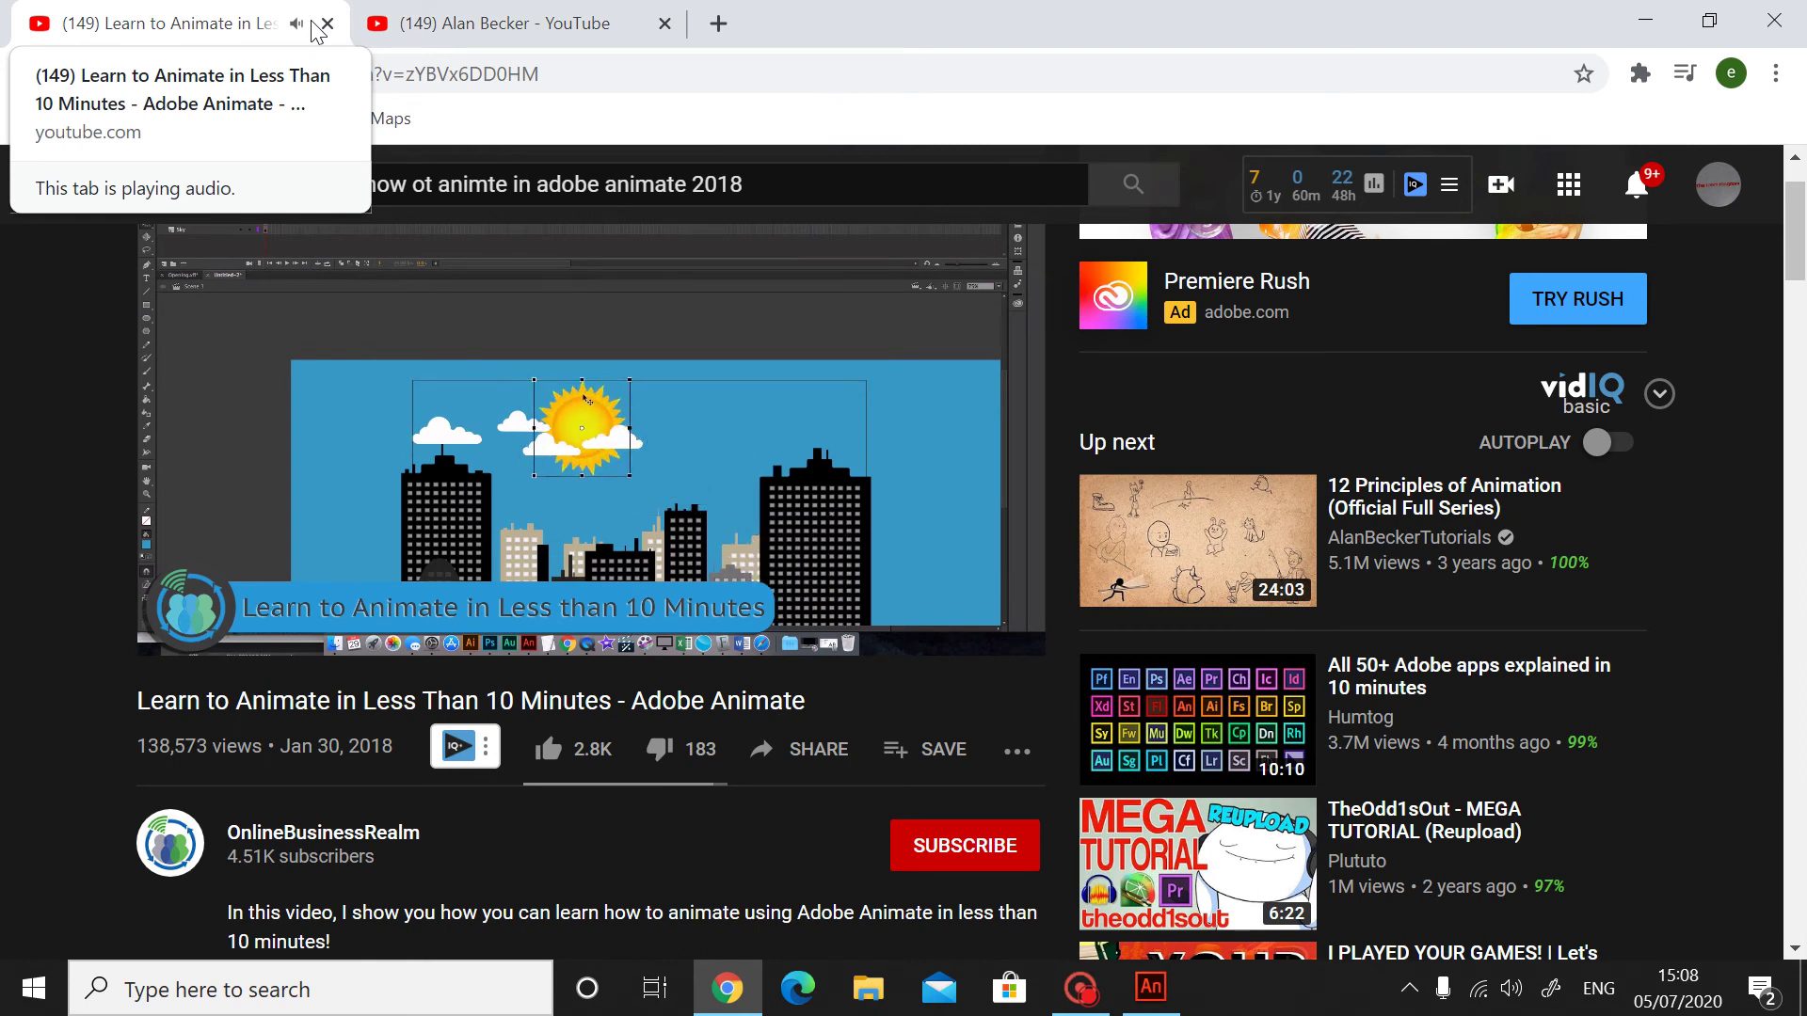
{"action": "scroll", "coordinate": [606, 511], "scroll_direction": "up", "scroll_amount": 1}
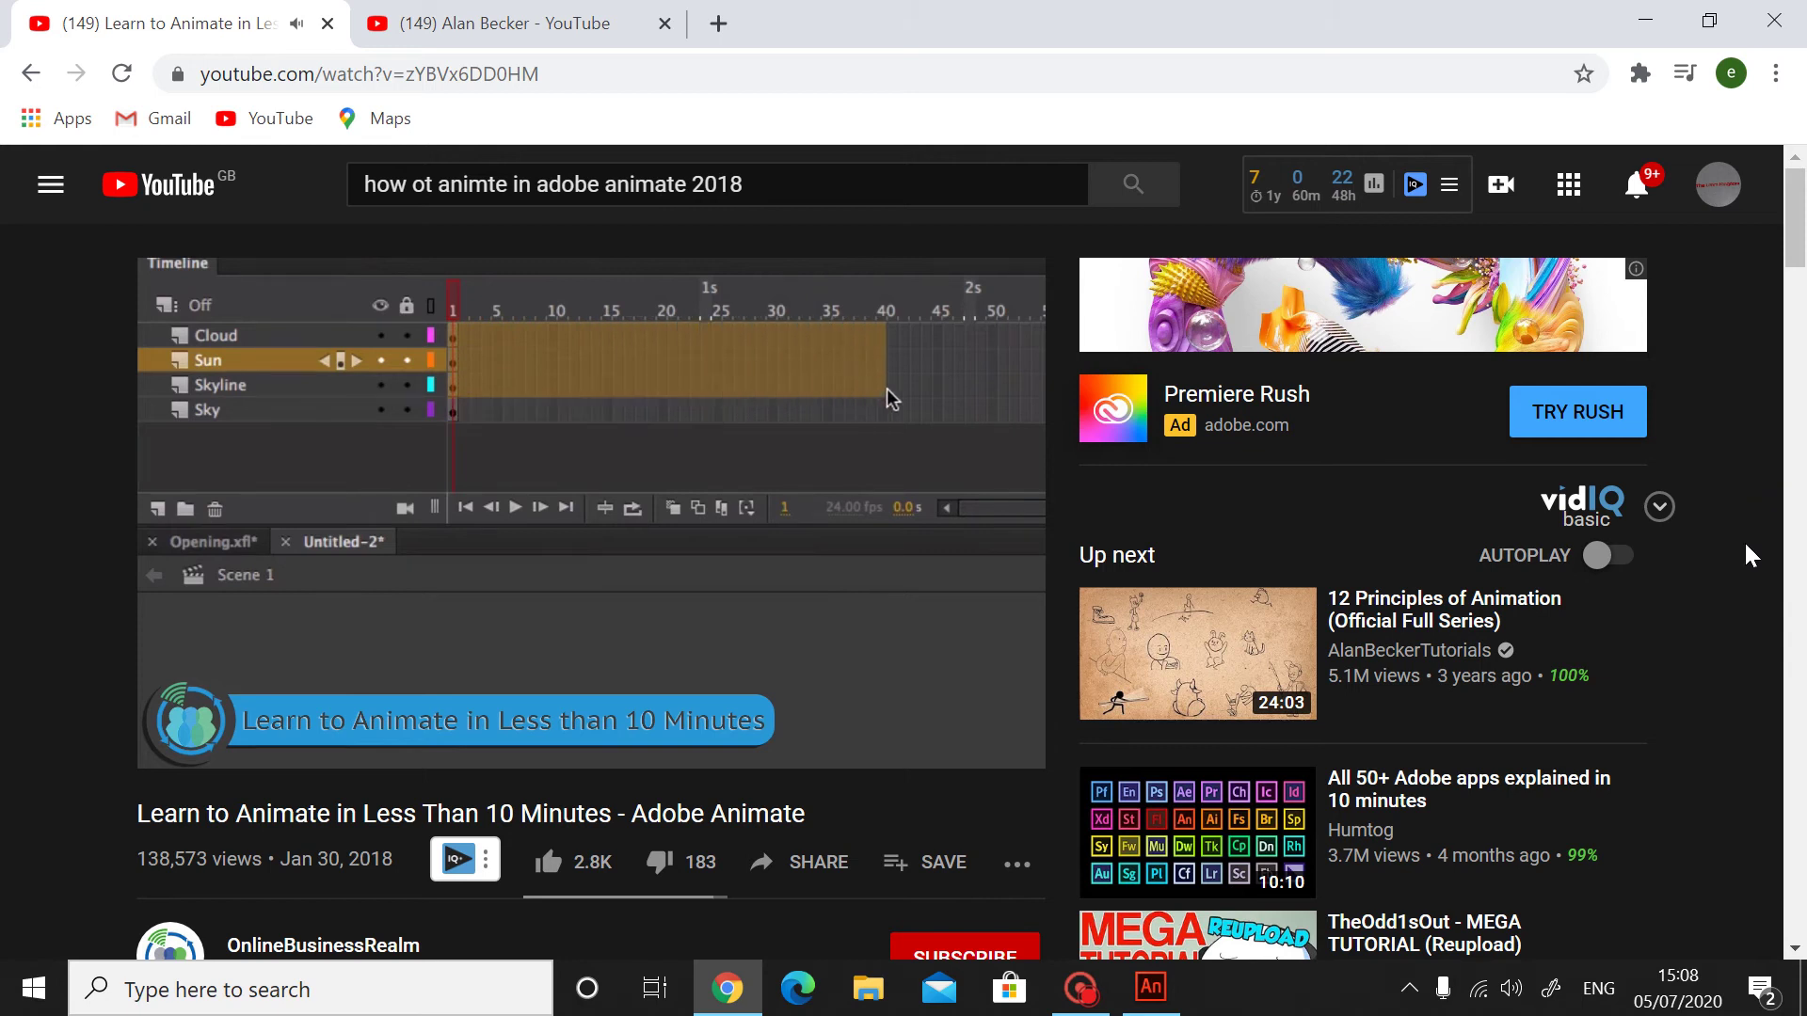
{"action": "mouse_move", "coordinate": [1029, 476]}
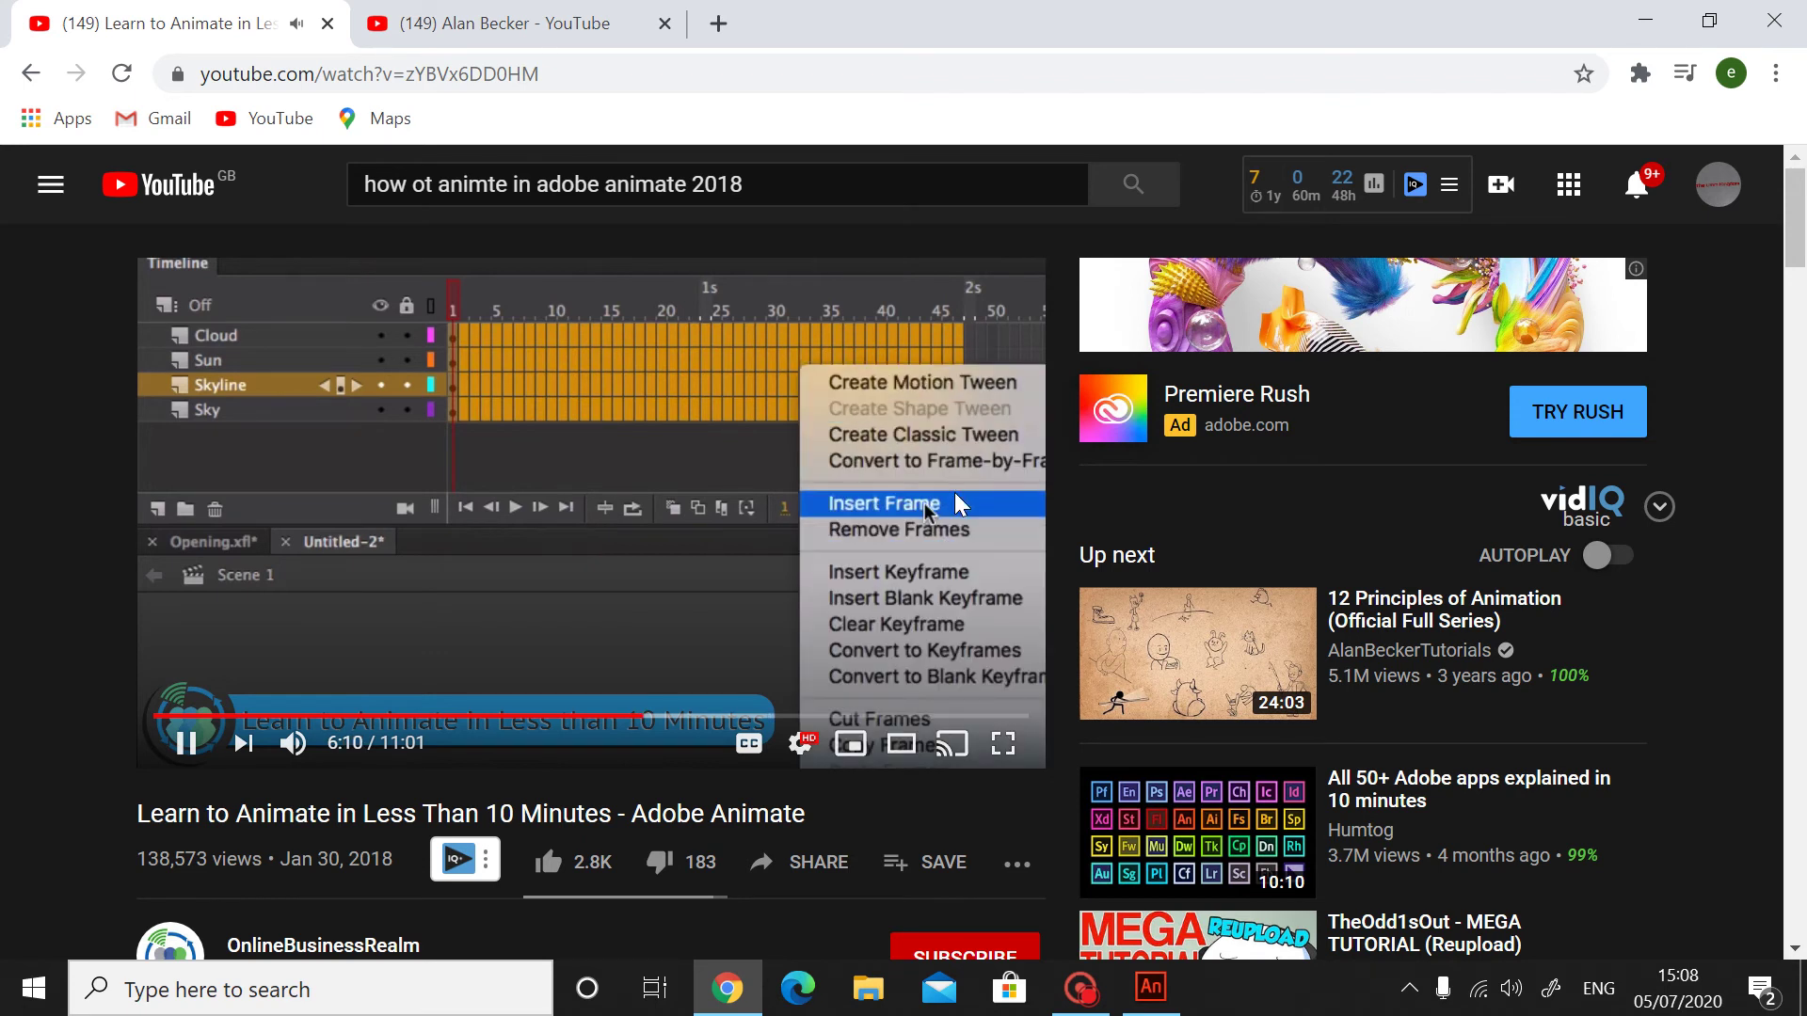
{"action": "left_click", "coordinate": [924, 504]}
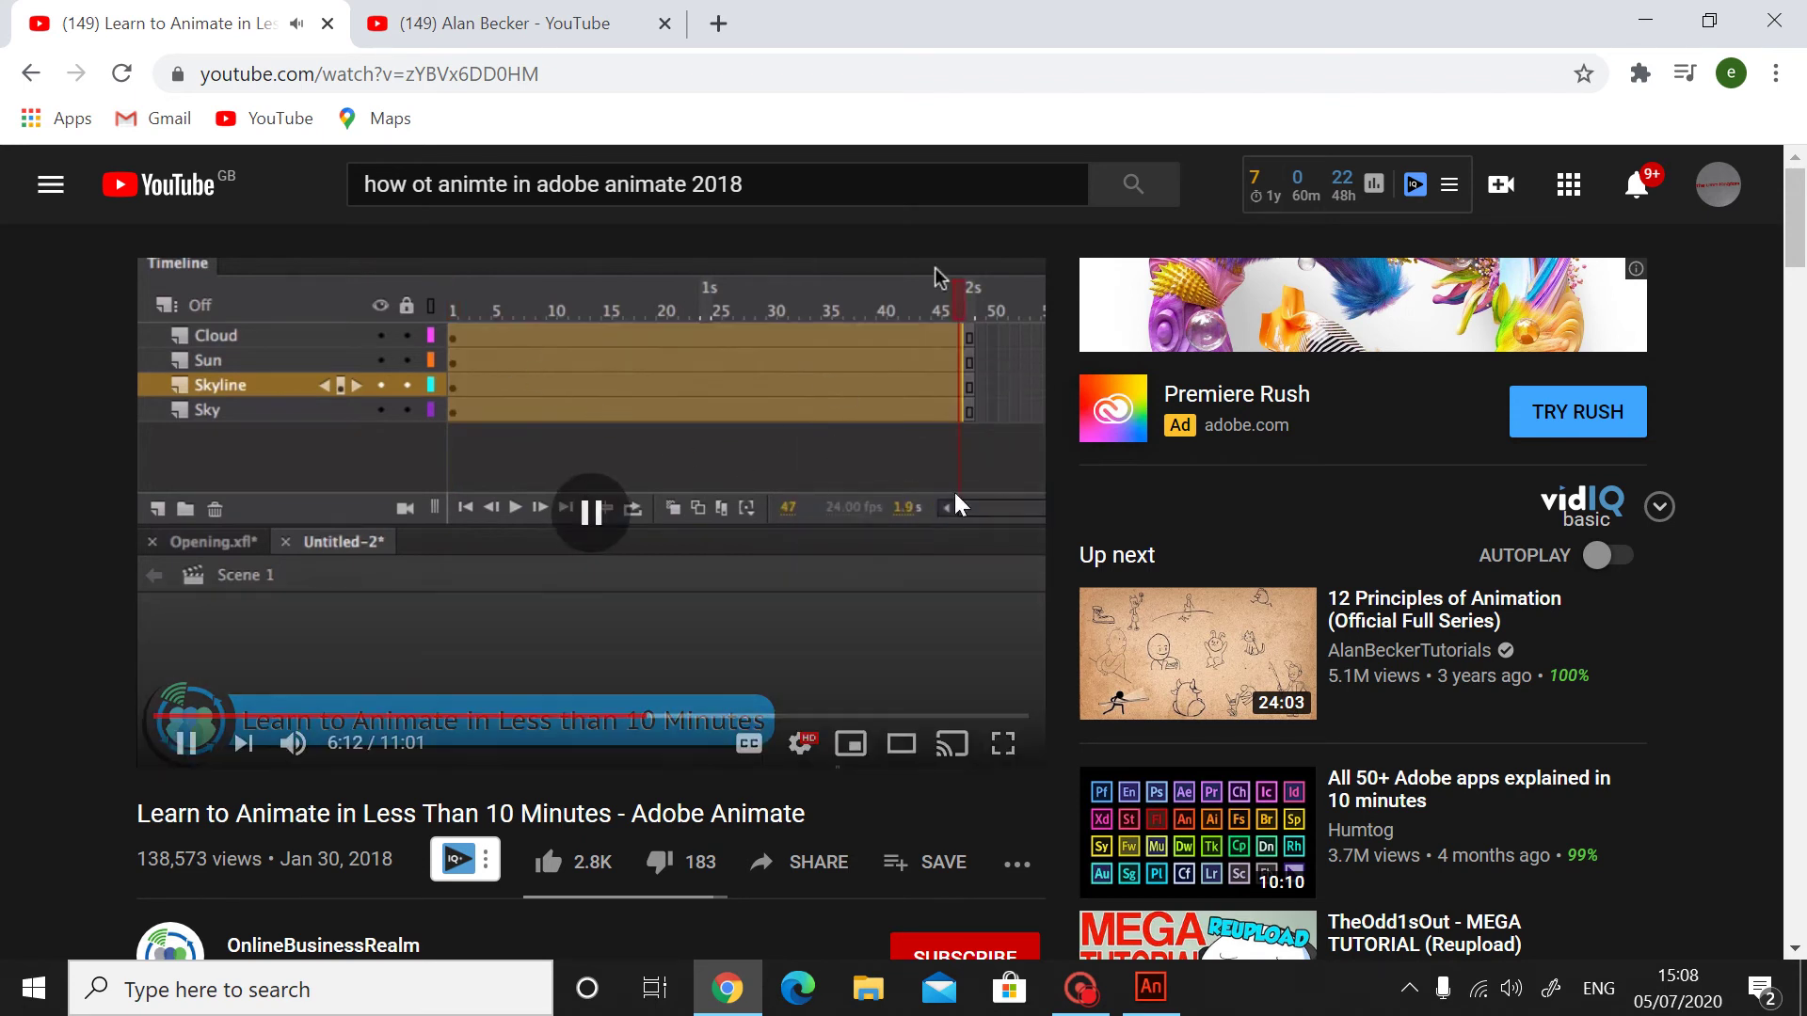
{"action": "left_click", "coordinate": [1150, 986]}
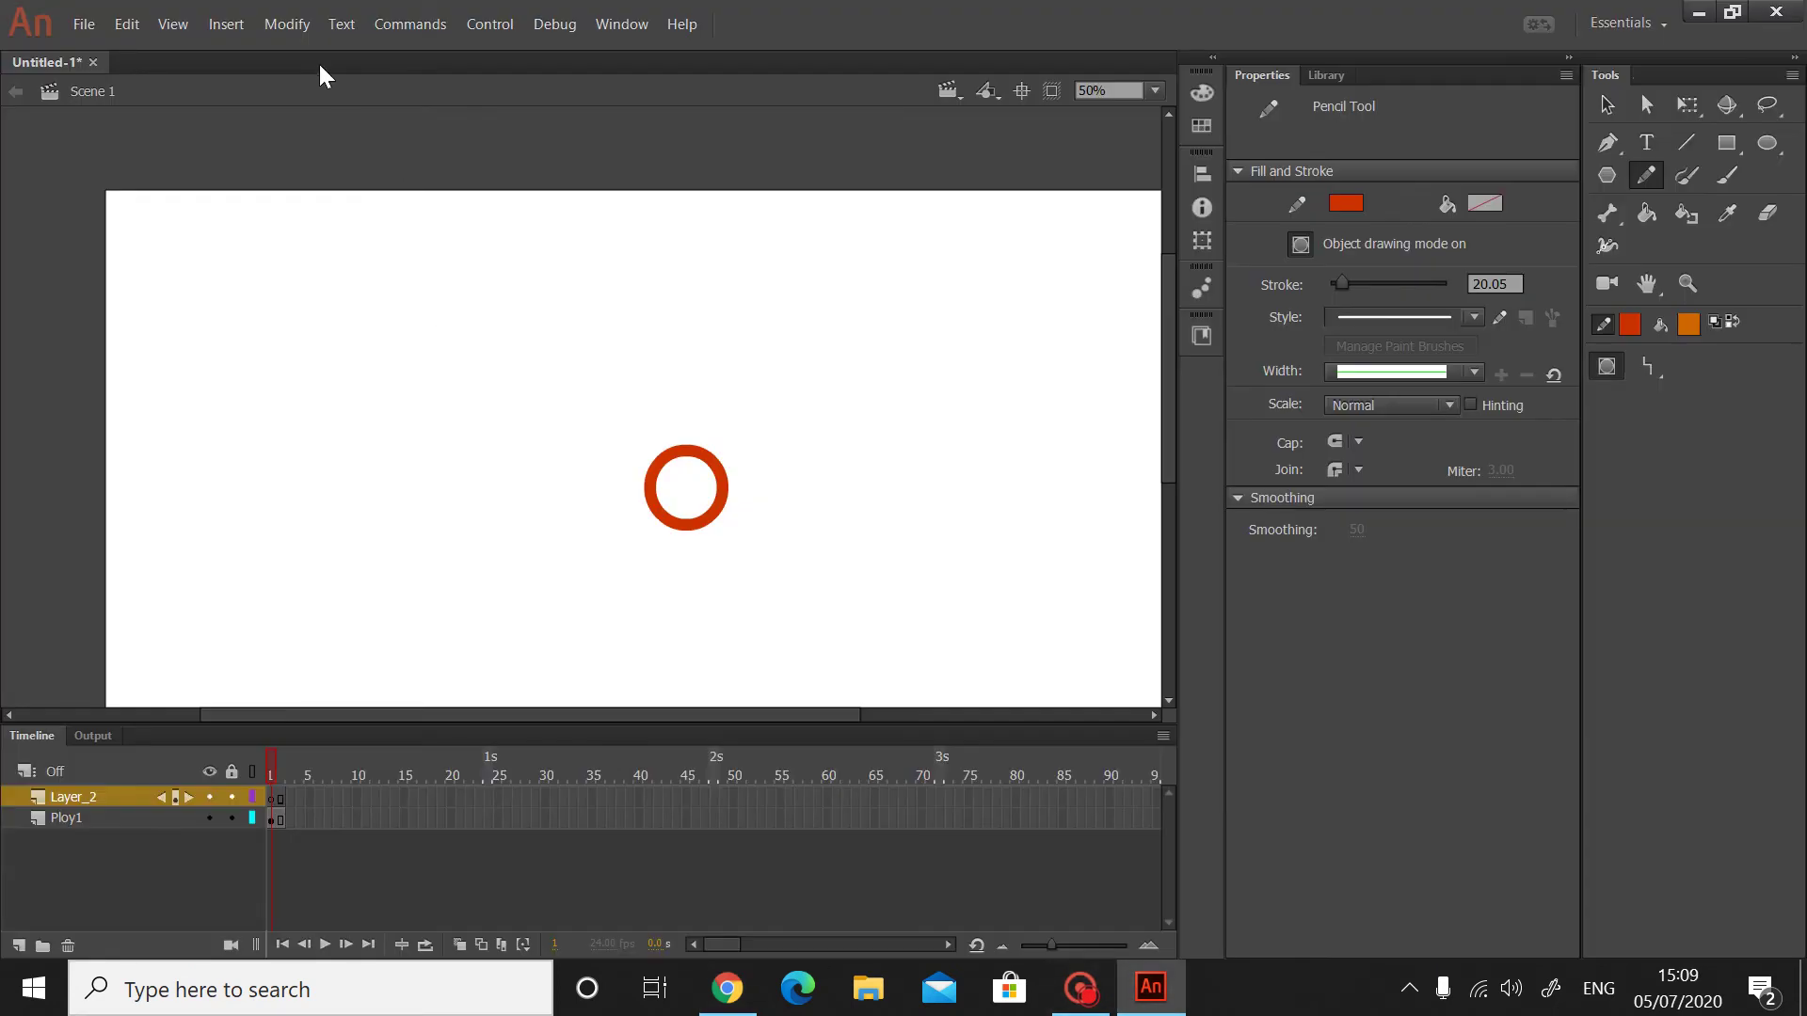
- Move the playhead to frame 2, try shifting the Ploy1 layer's frame 2 back to frame 1, and reselect frame 2
{"action": "scroll", "coordinate": [495, 358], "scroll_direction": "down", "scroll_amount": 2}
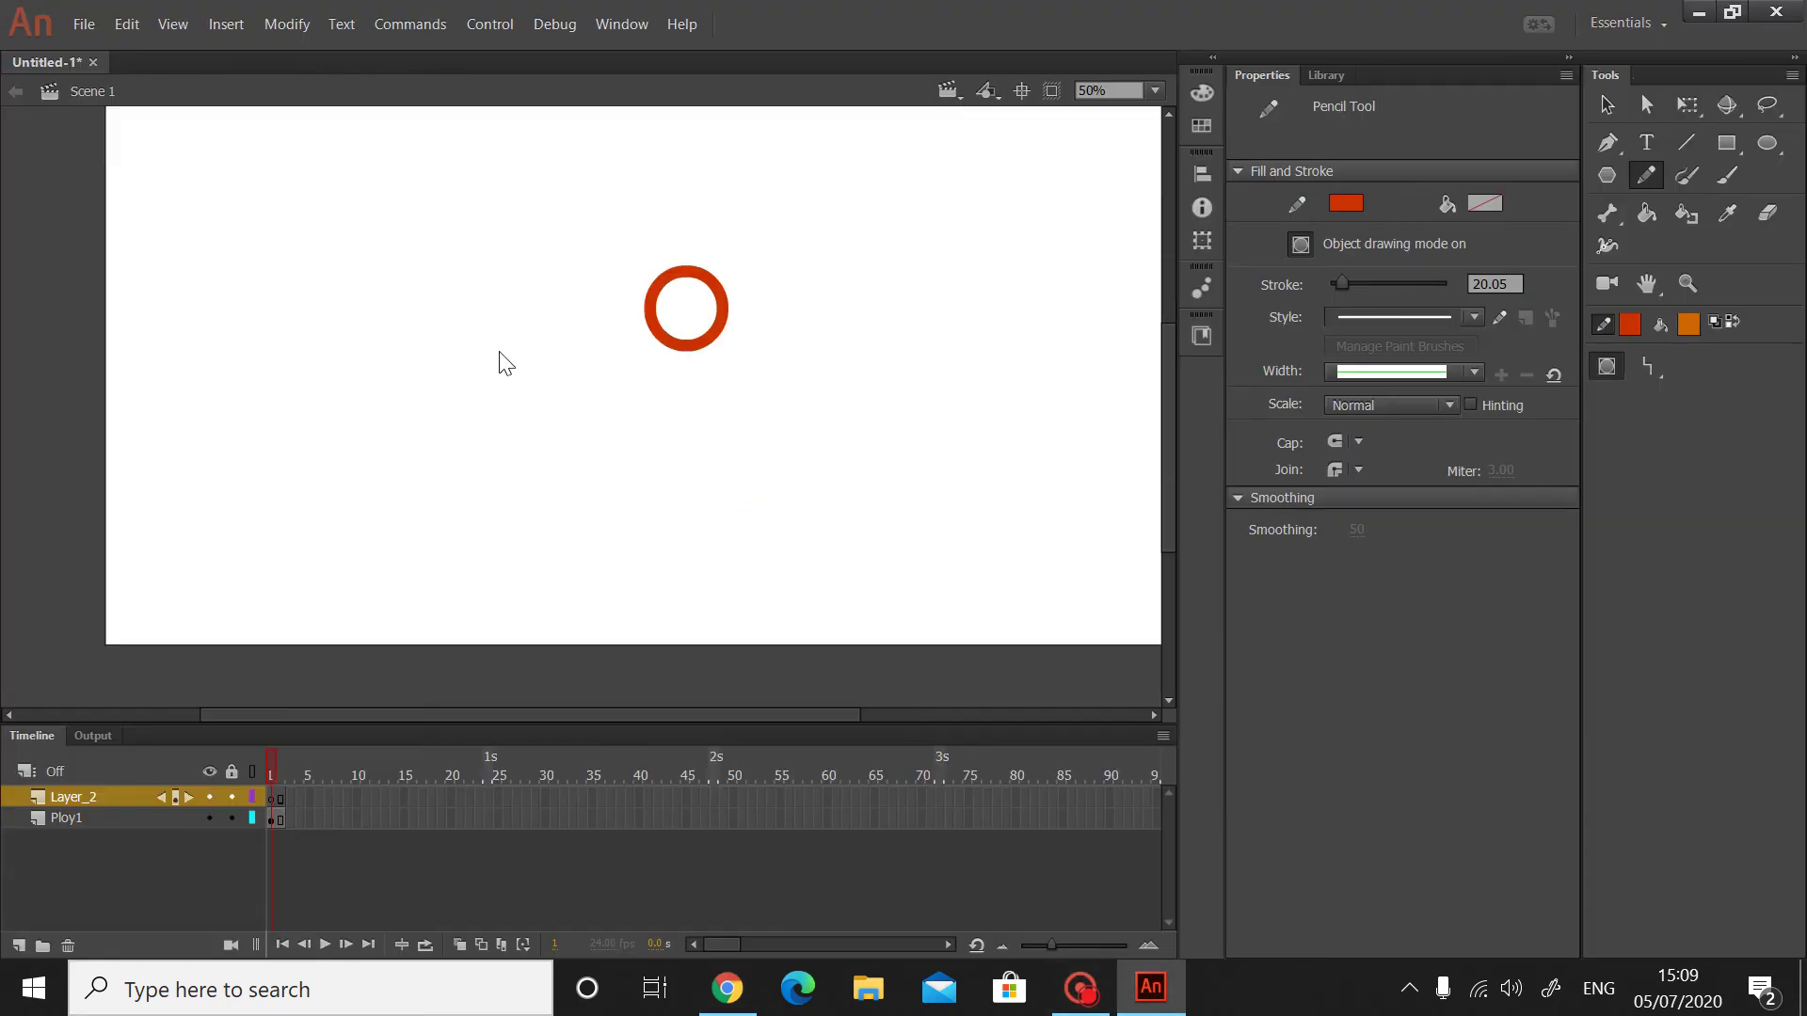
{"action": "left_click", "coordinate": [270, 781]}
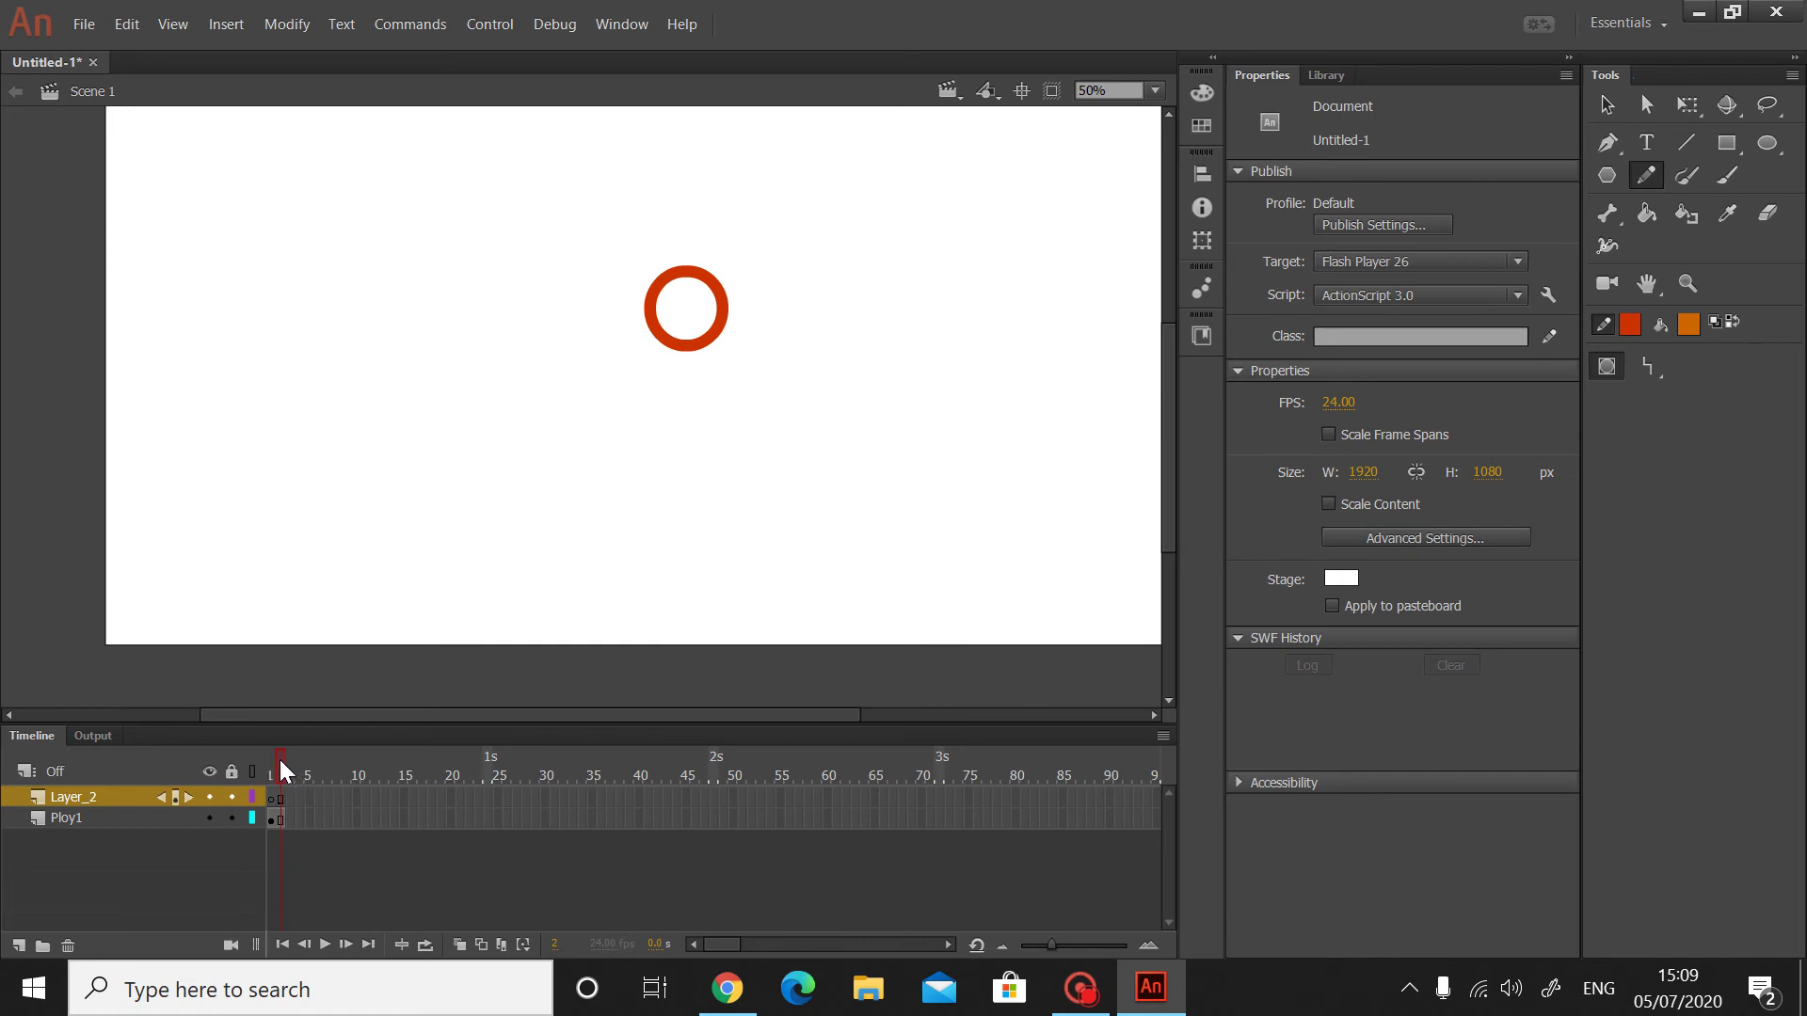
{"action": "left_click", "coordinate": [282, 818]}
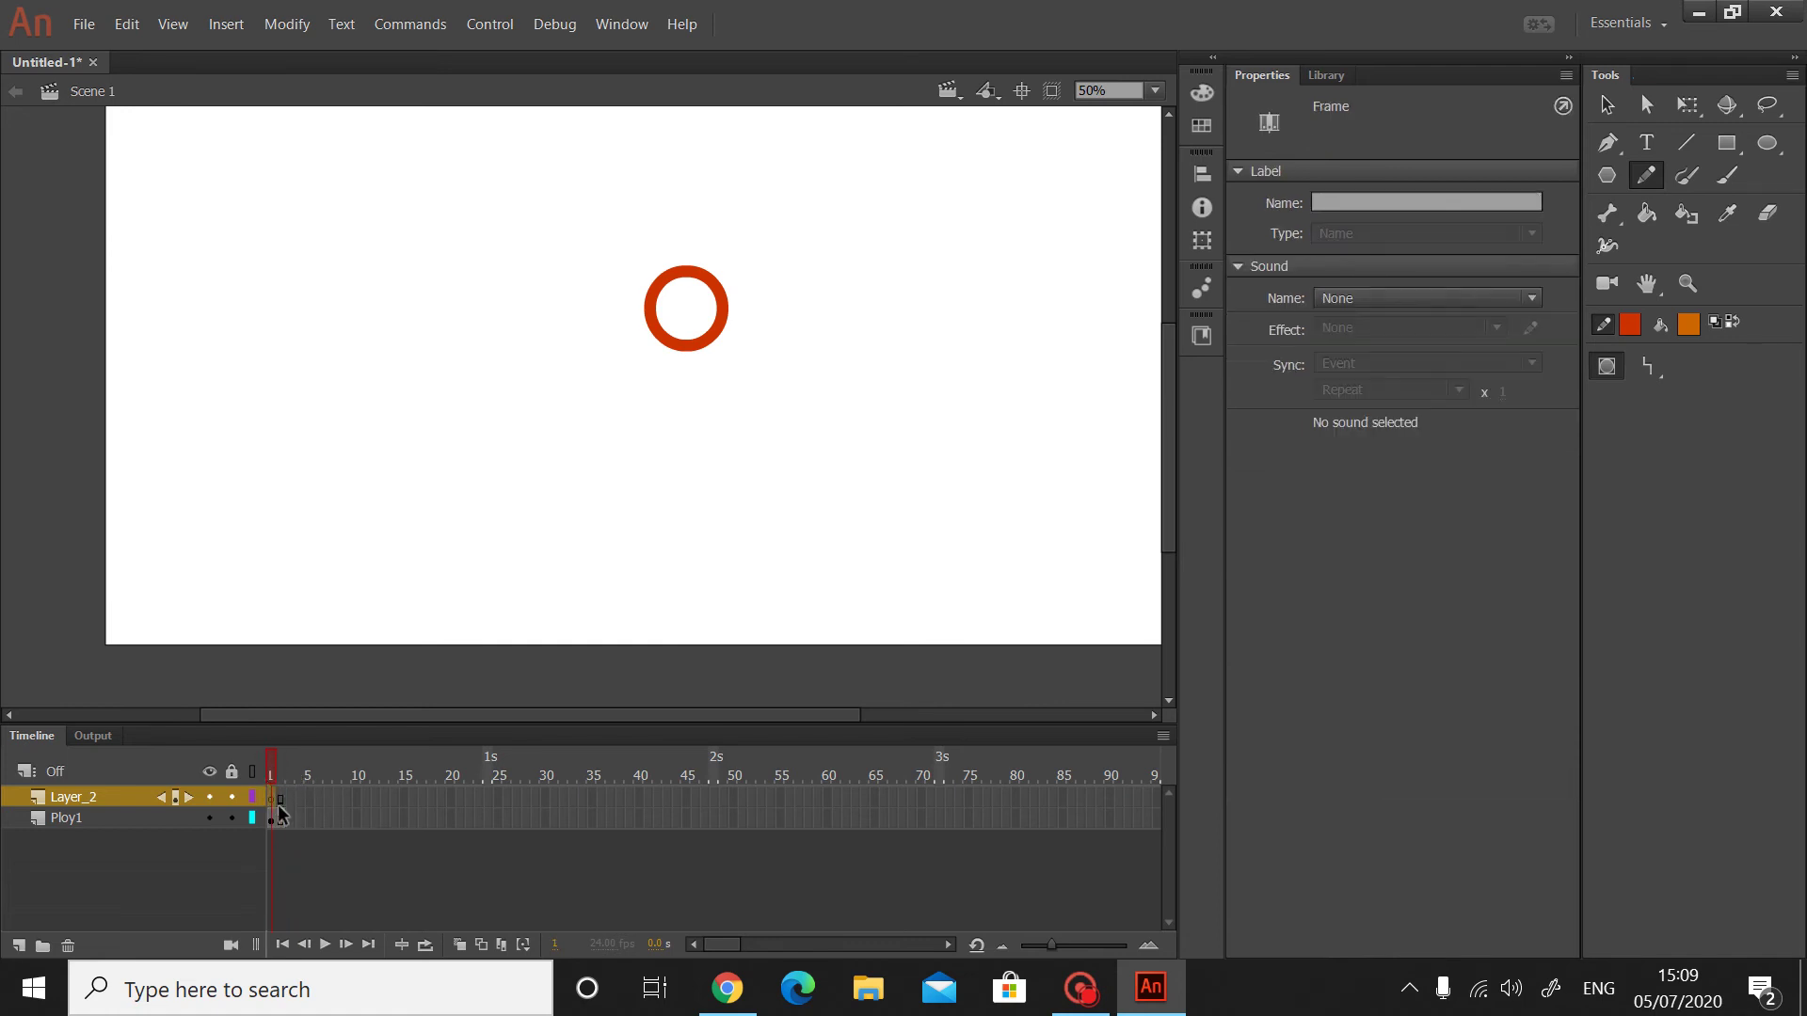
{"action": "left_click_drag", "start_coordinate": [287, 811], "coordinate": [275, 819]}
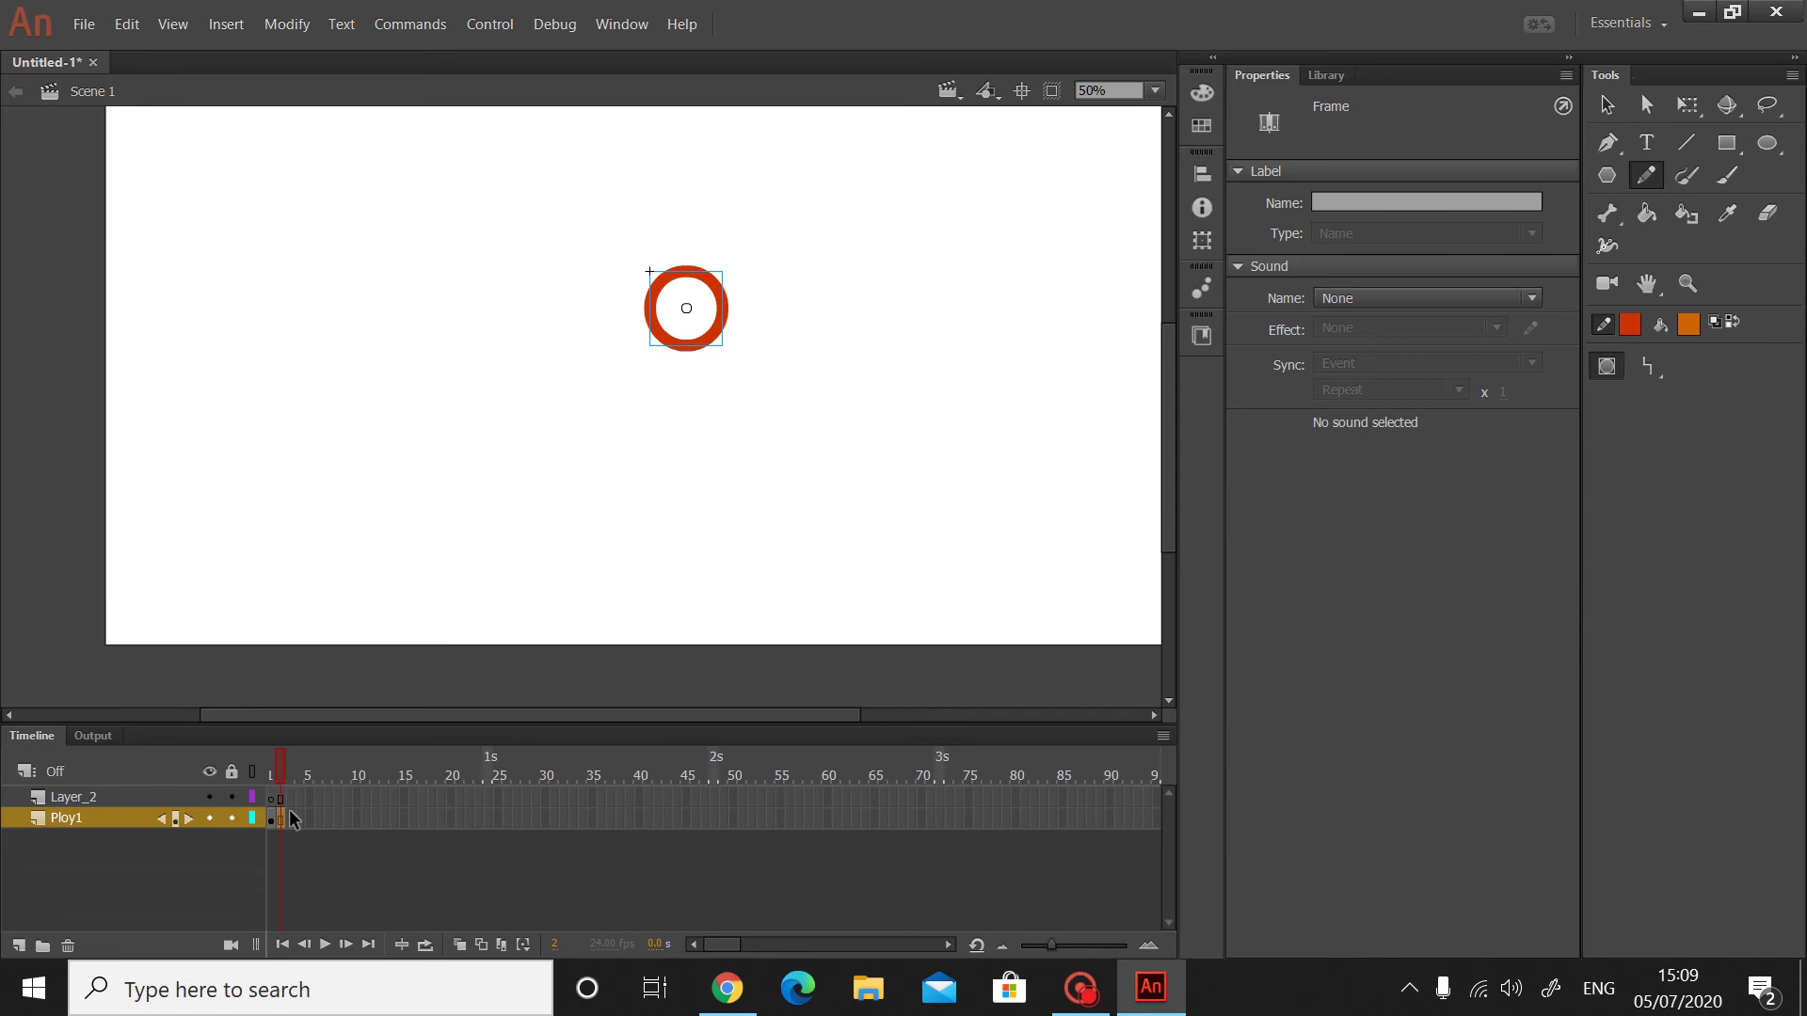
{"action": "left_click", "coordinate": [279, 798]}
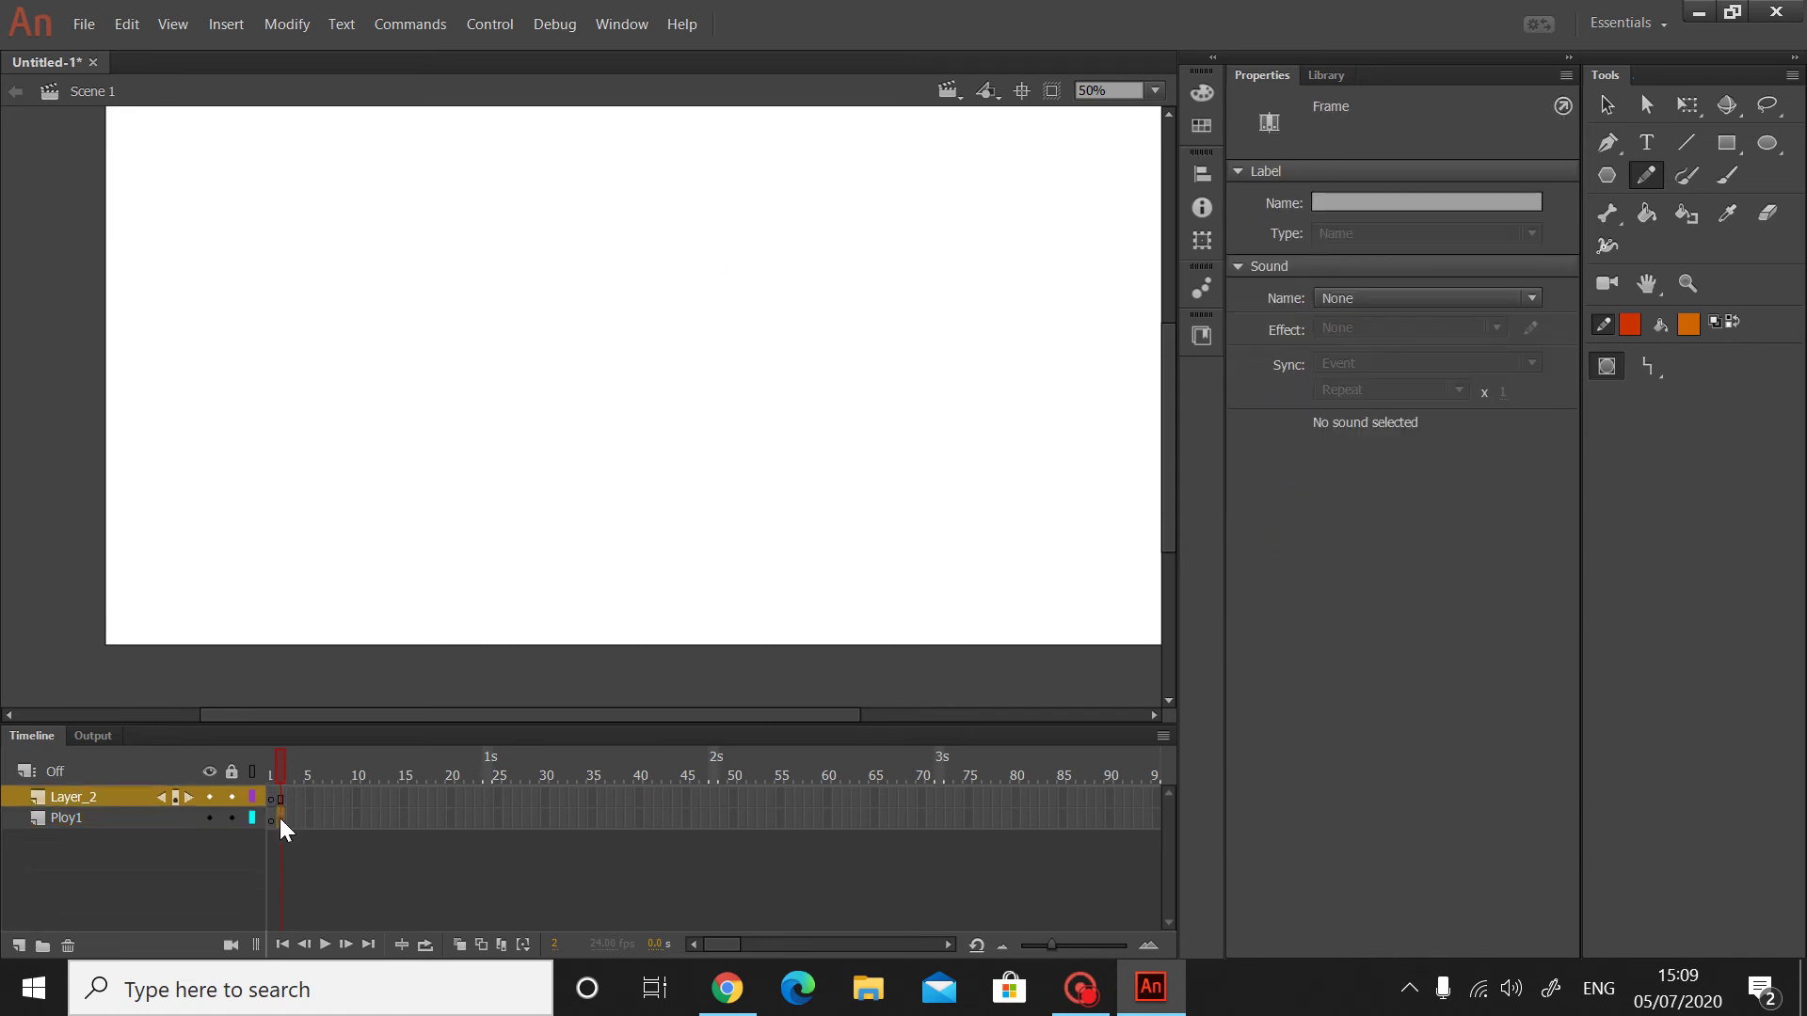
{"action": "left_click", "coordinate": [281, 817]}
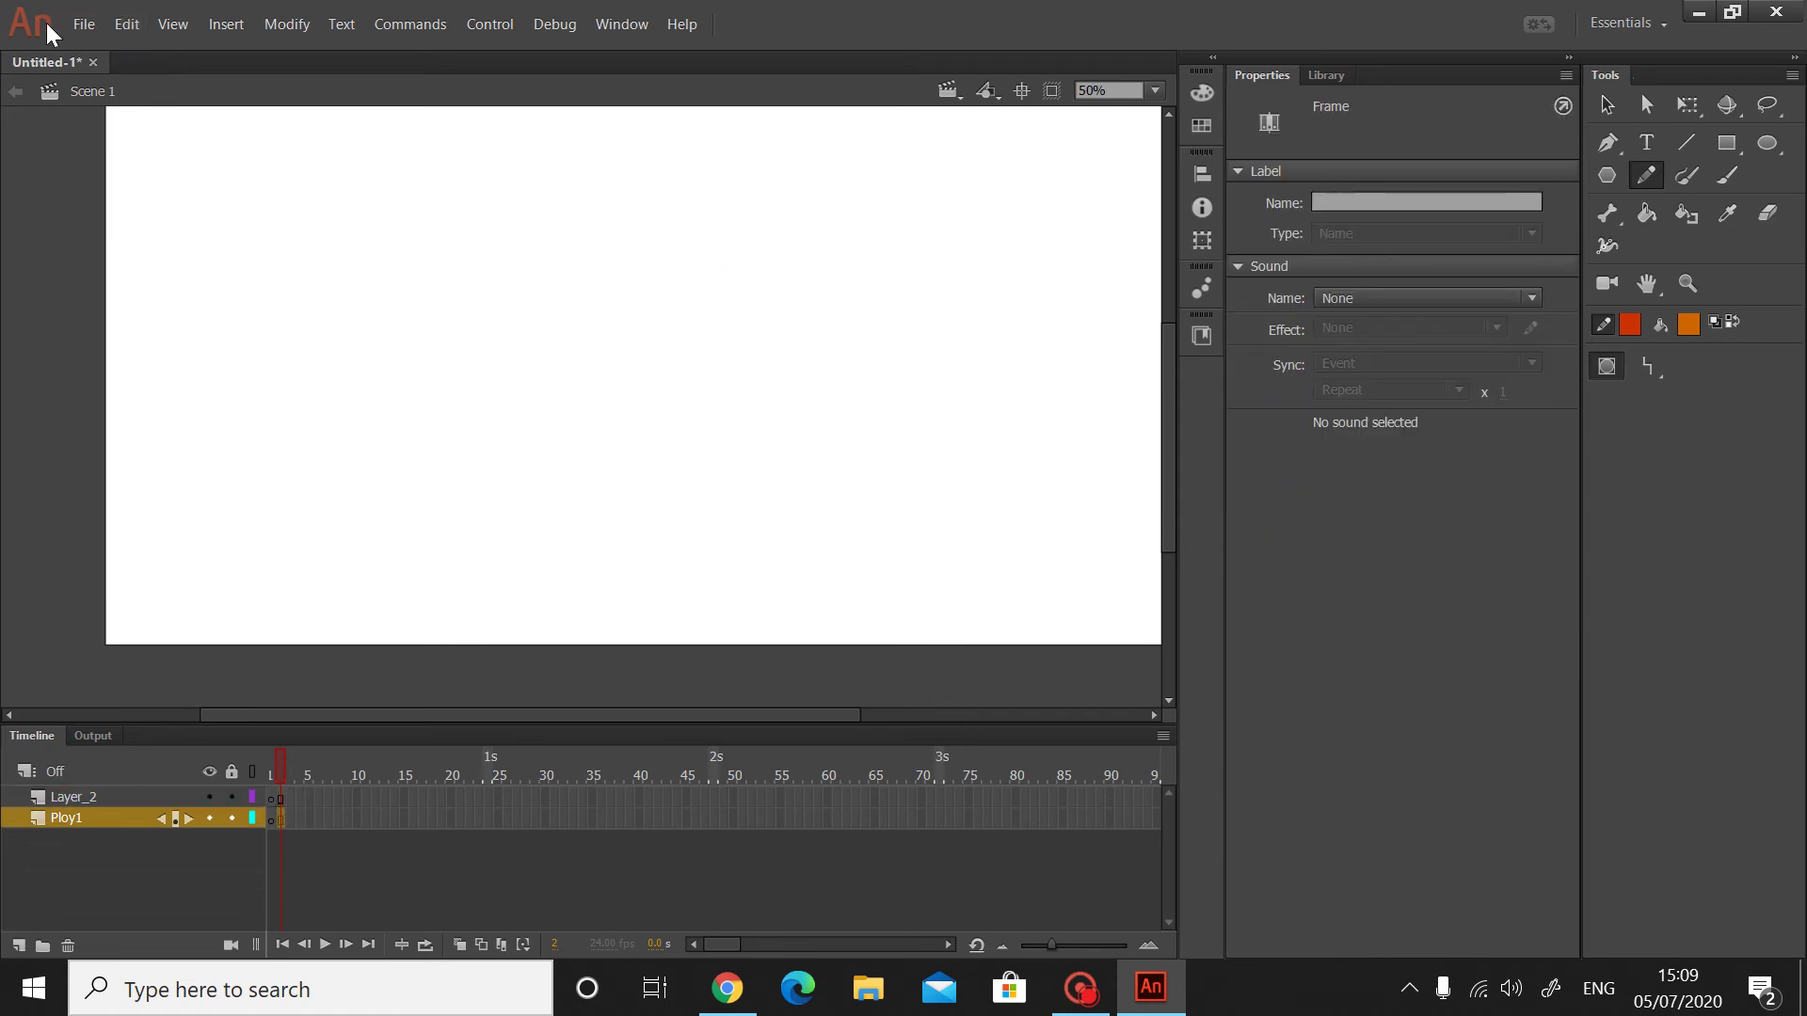
- Create a new ActionScript 3.0 document with a width of 1920 px
{"action": "key", "text": "ctrl+n"}
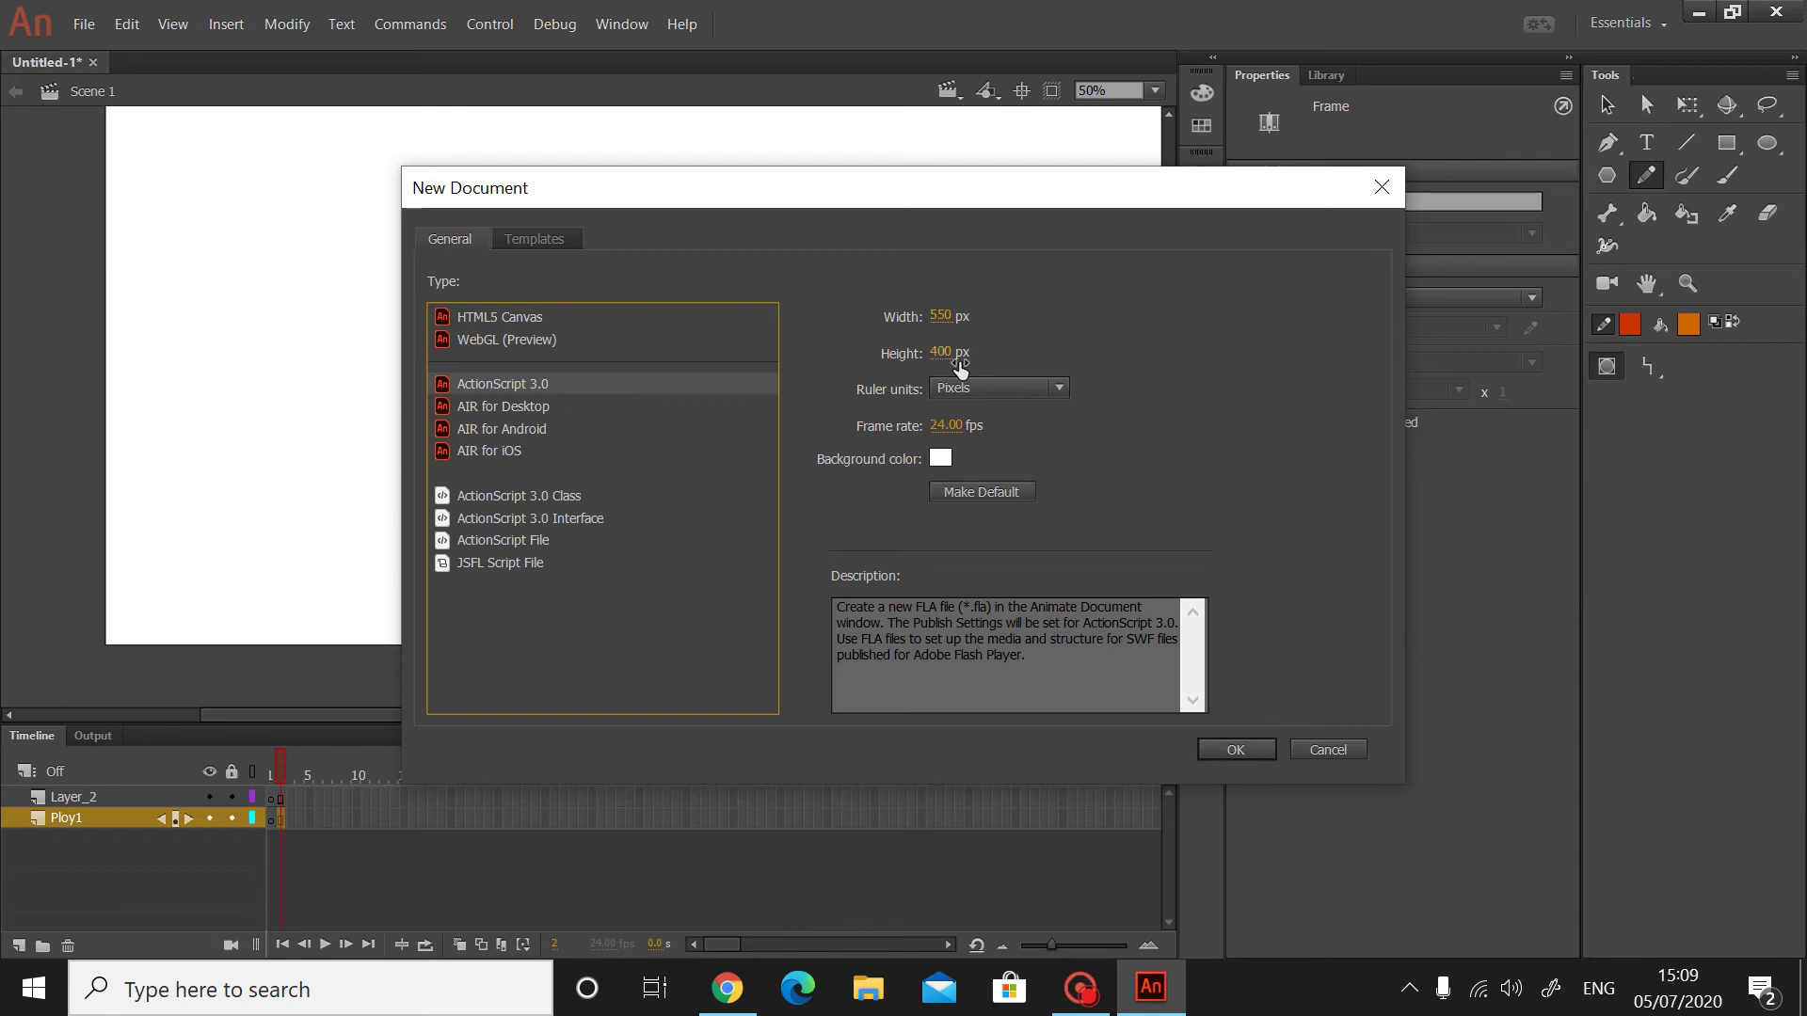
{"action": "left_click", "coordinate": [951, 324]}
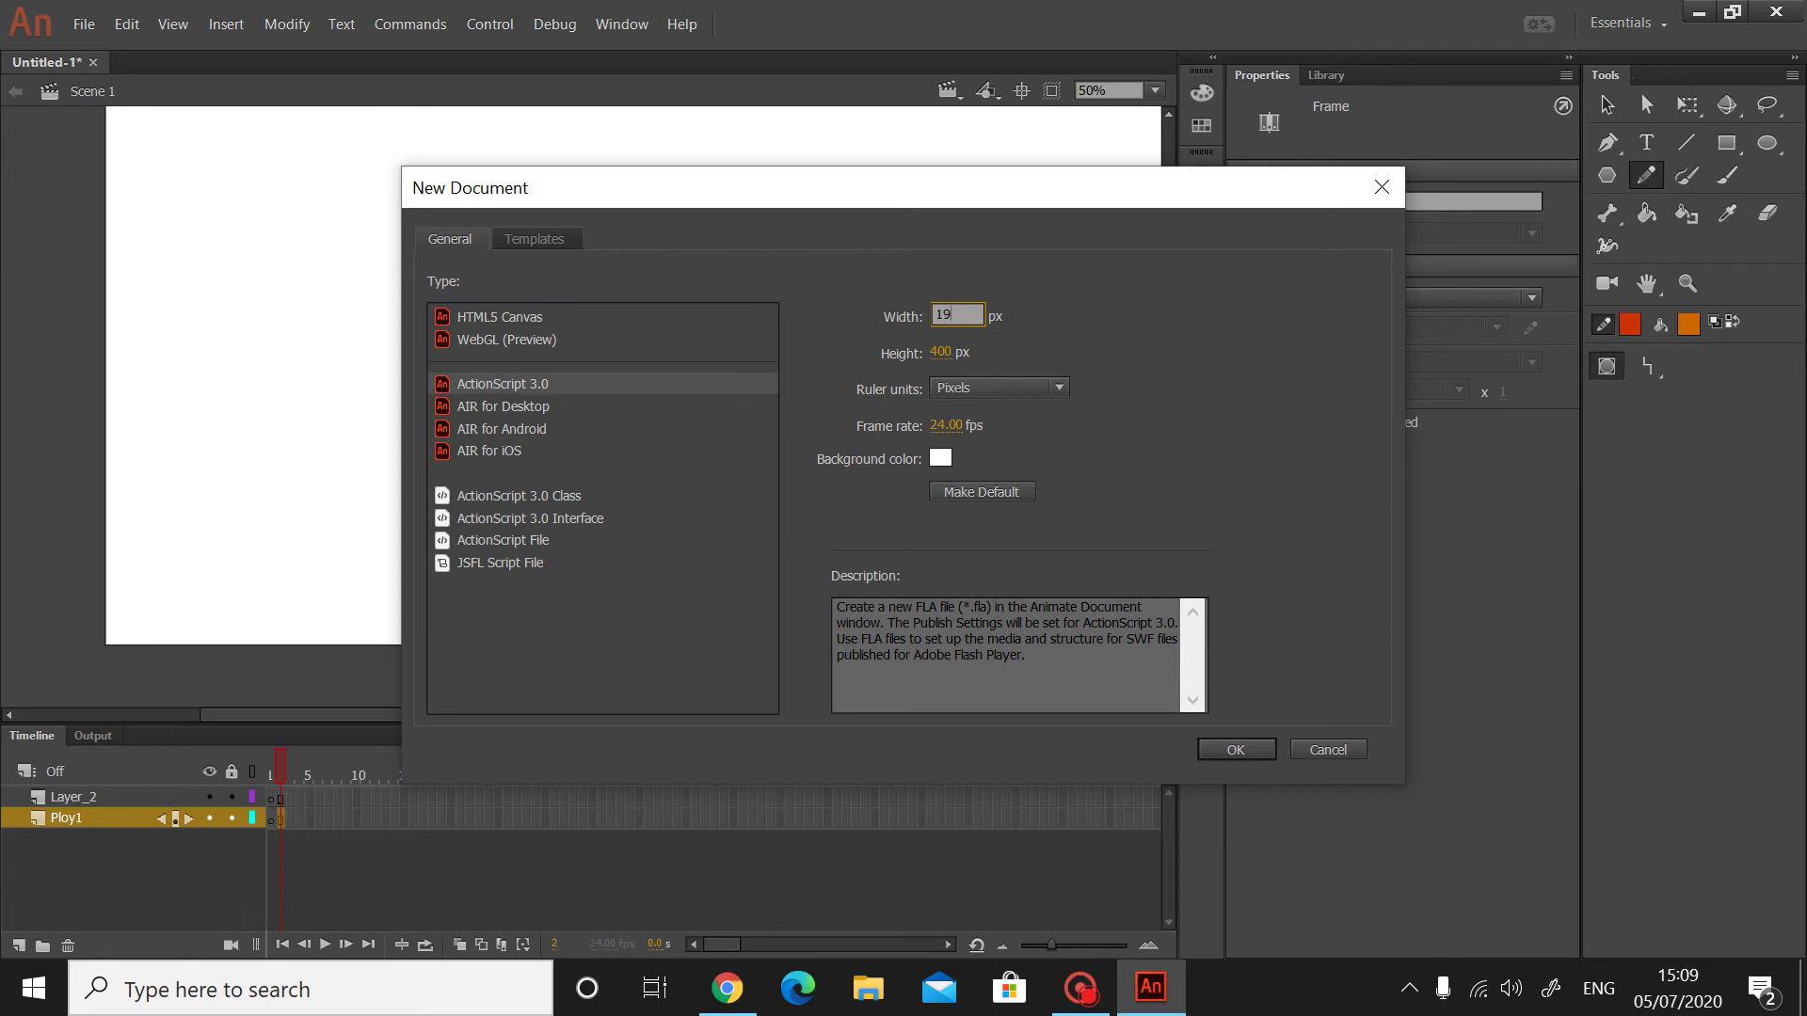
{"action": "type", "text": "1920"}
{"action": "key", "text": "Return"}
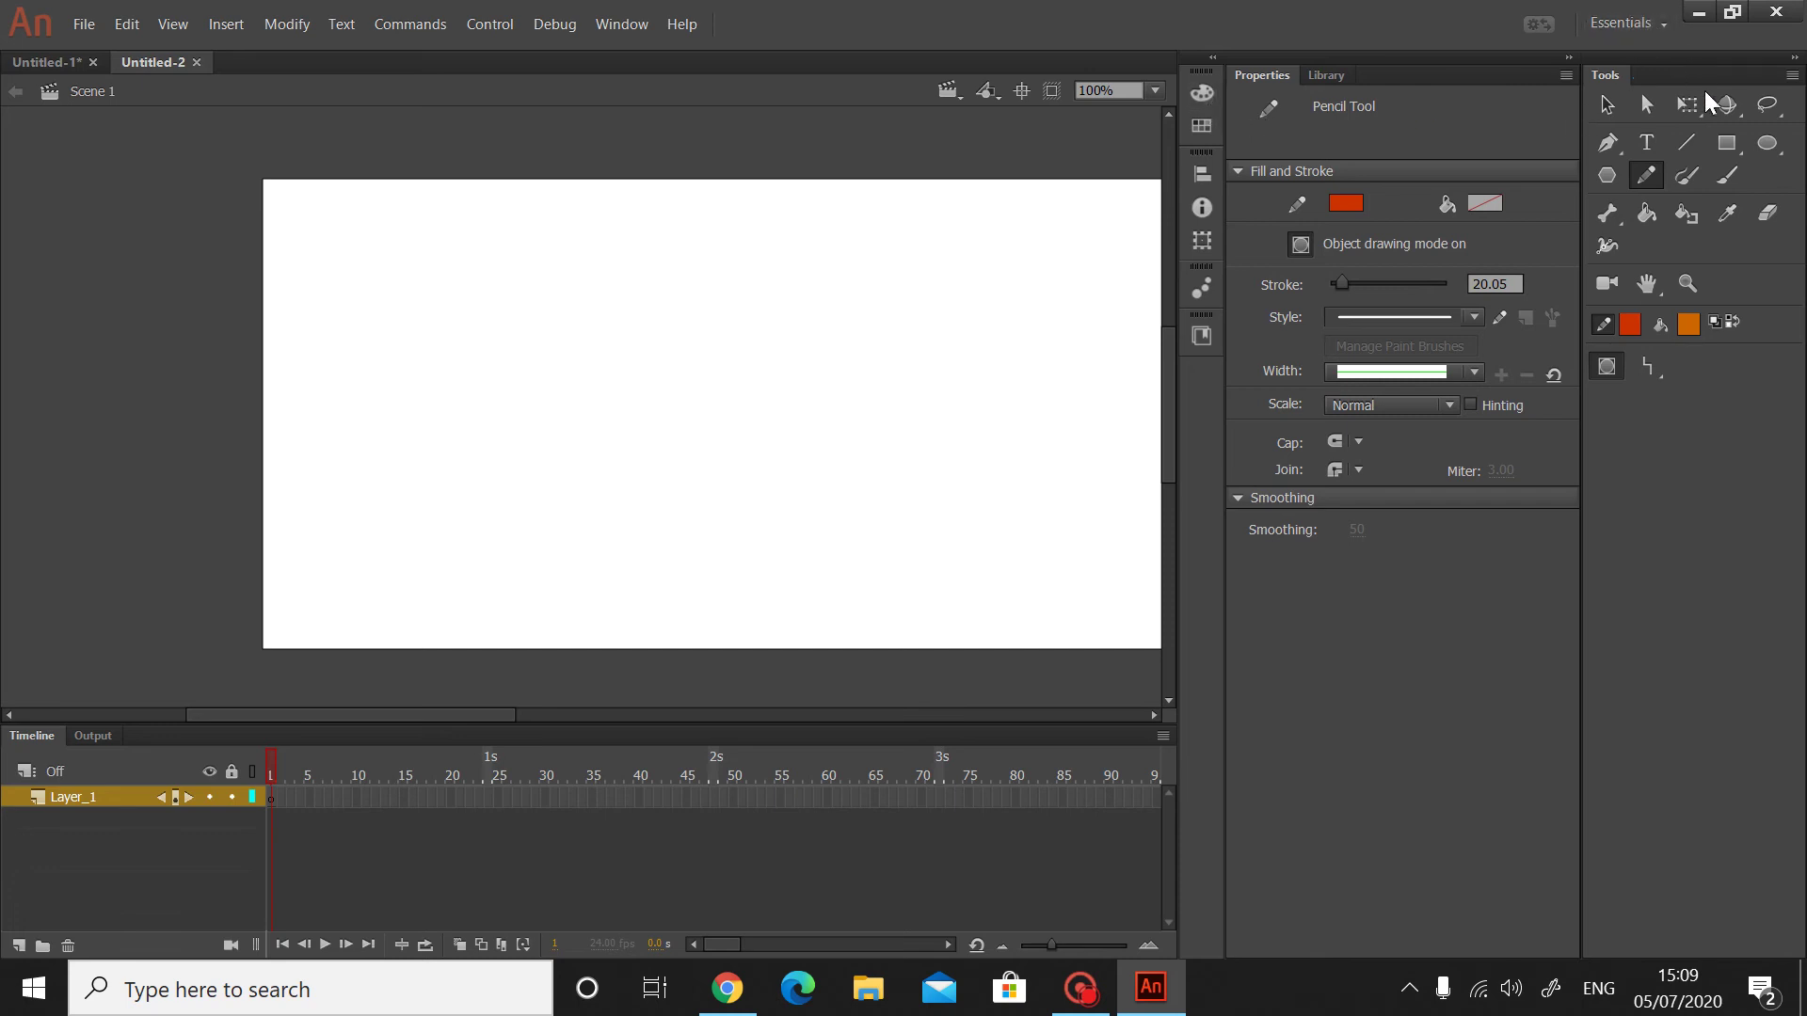
- Set the new document's stage height to 1080 px
{"action": "left_click", "coordinate": [1606, 105]}
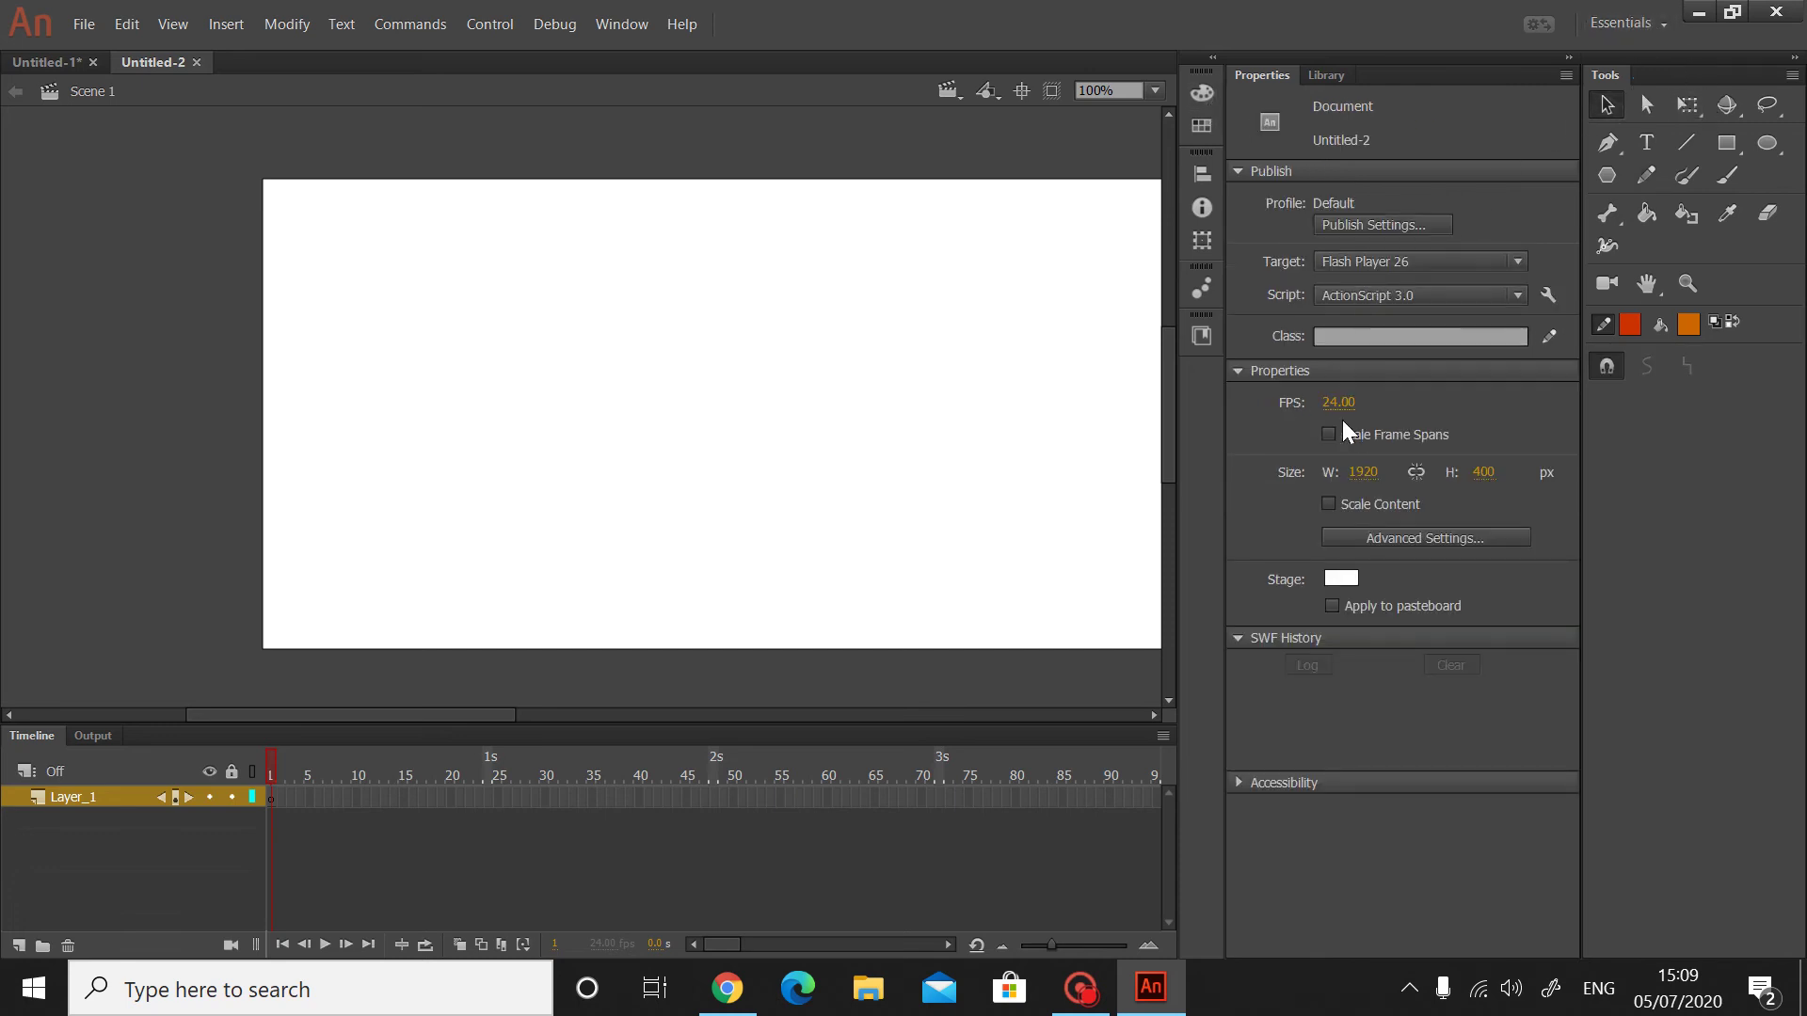
{"action": "left_click", "coordinate": [1484, 473]}
{"action": "left_click_drag", "start_coordinate": [1565, 460], "coordinate": [1736, 472]}
{"action": "left_click_drag", "start_coordinate": [1798, 701], "coordinate": [984, 562]}
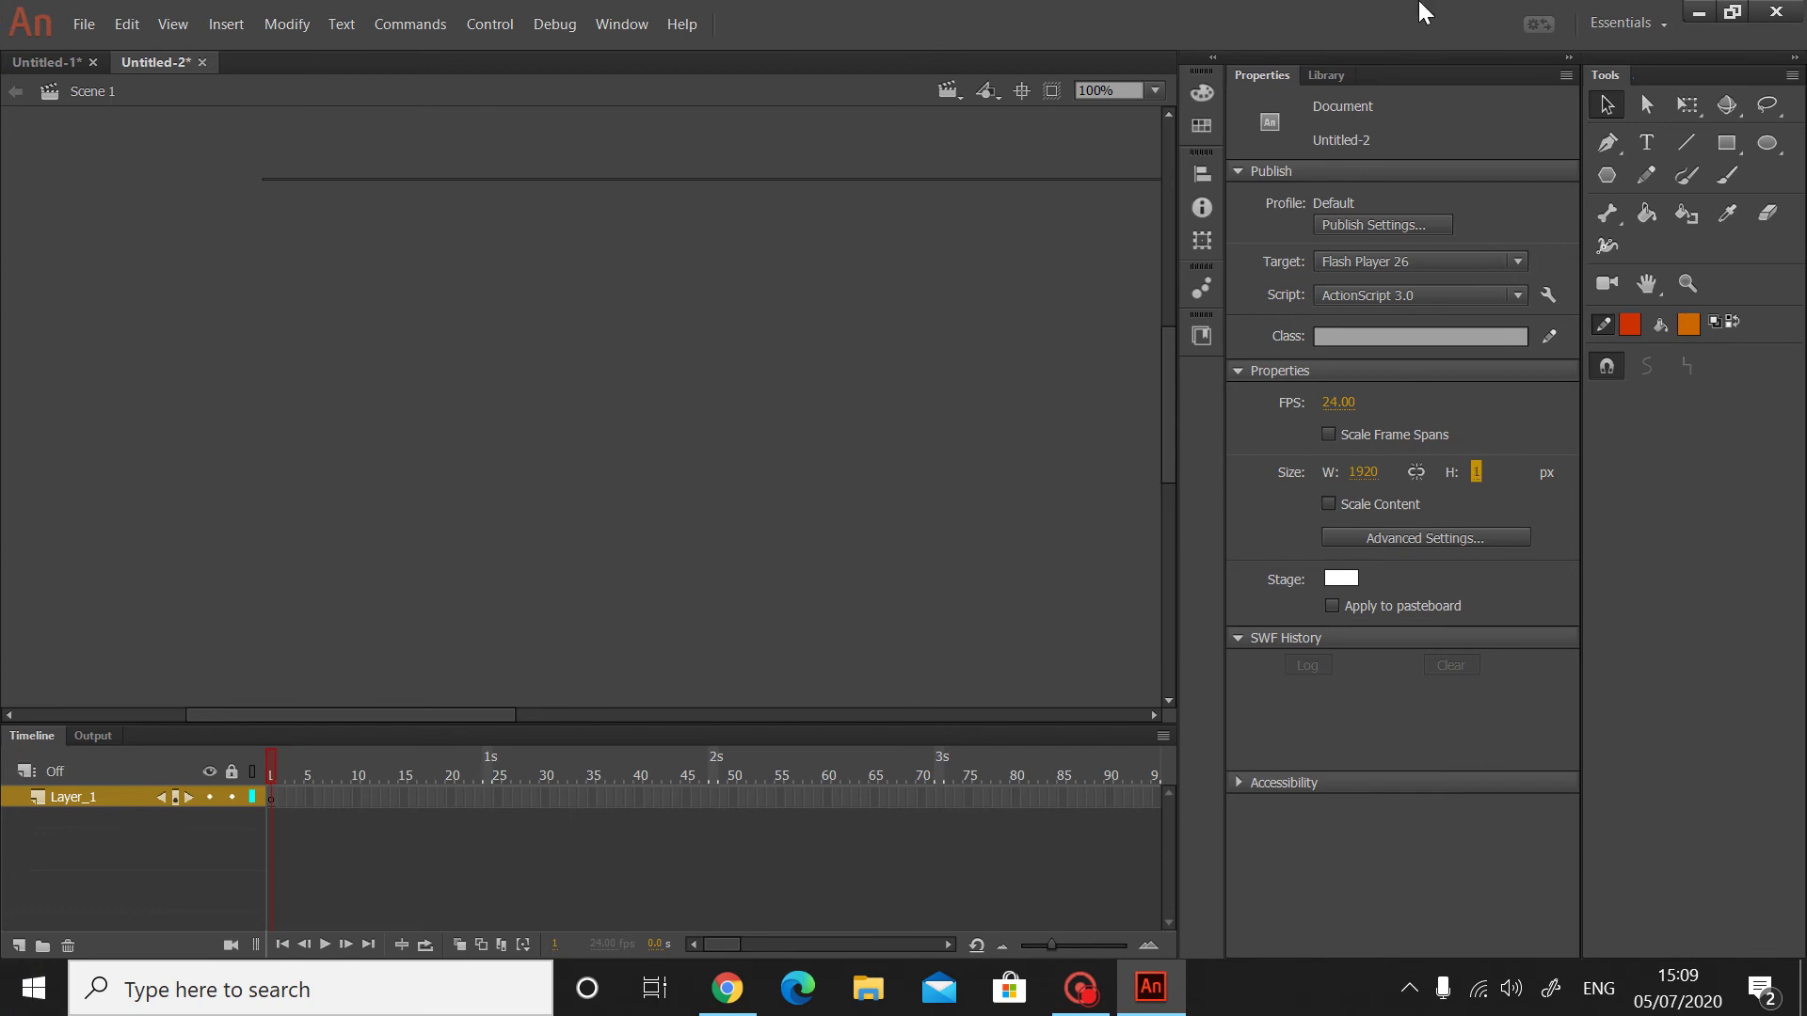
{"action": "left_click", "coordinate": [1476, 472]}
{"action": "key", "text": "Return"}
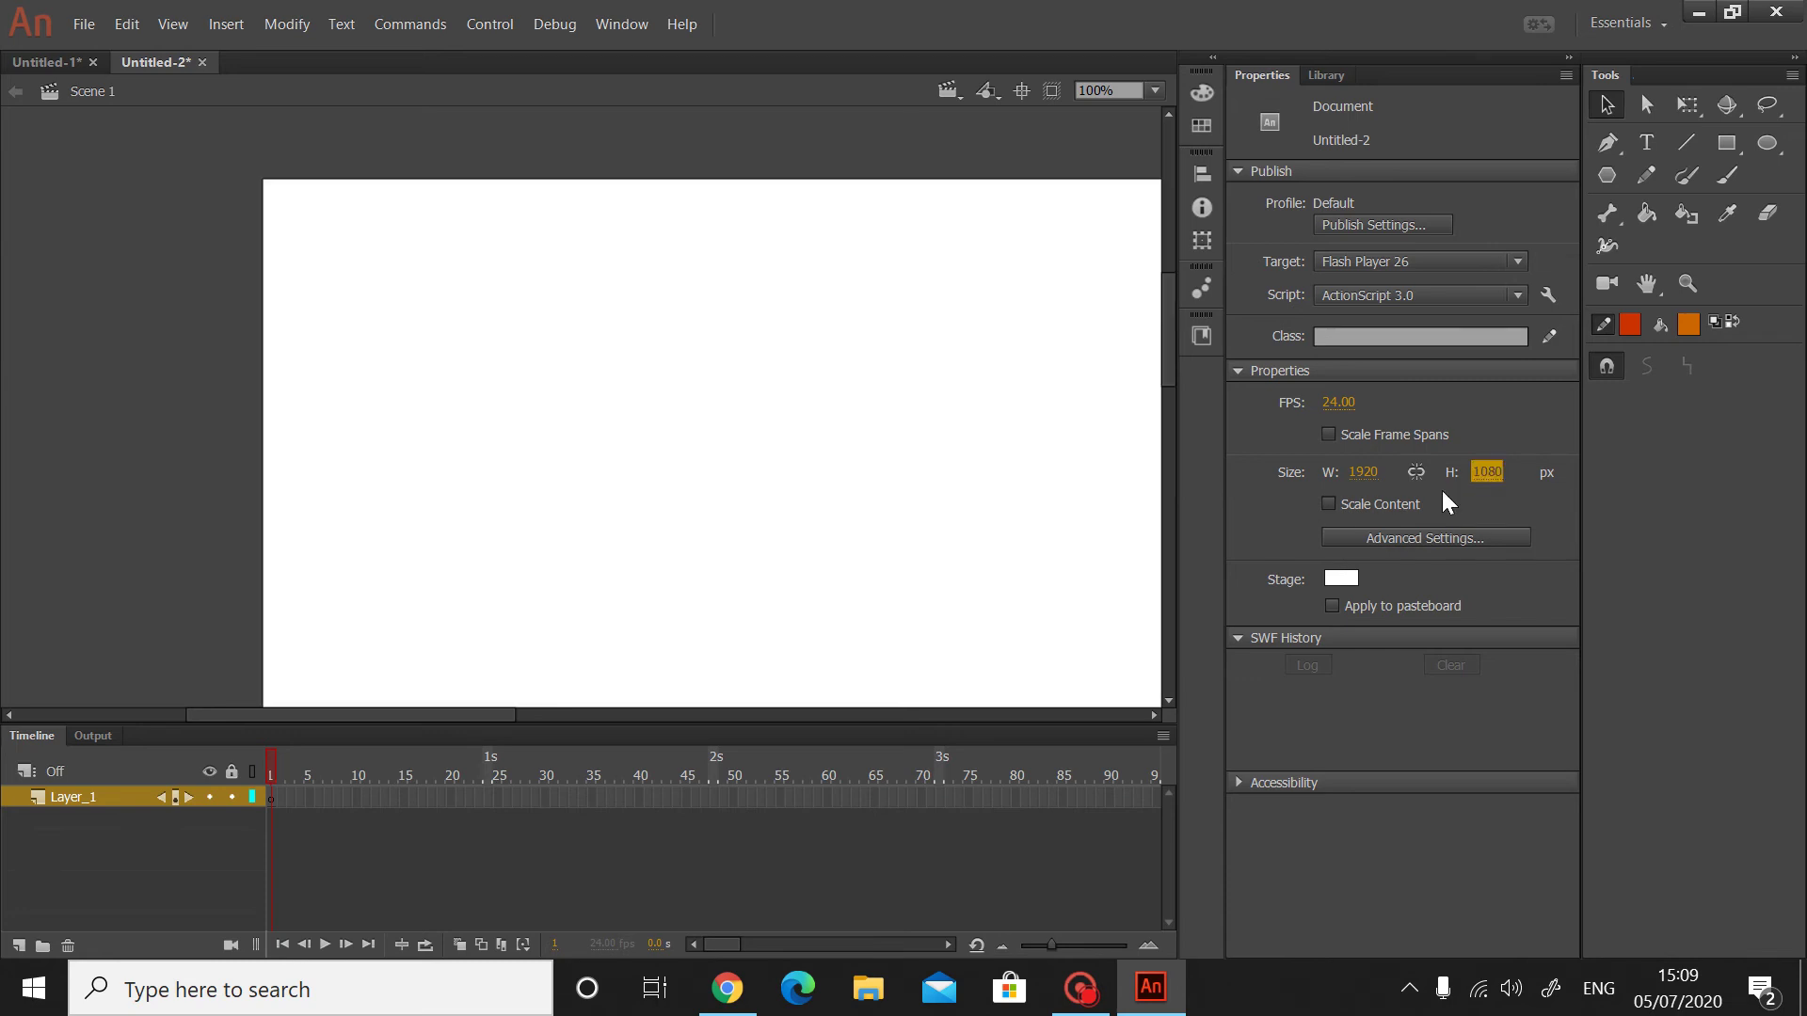
- Try different zoom levels on the new stage and set the view to 25%
{"action": "scroll", "coordinate": [338, 279], "scroll_direction": "down", "scroll_amount": 5}
{"action": "scroll", "coordinate": [376, 405], "scroll_direction": "up", "scroll_amount": 2}
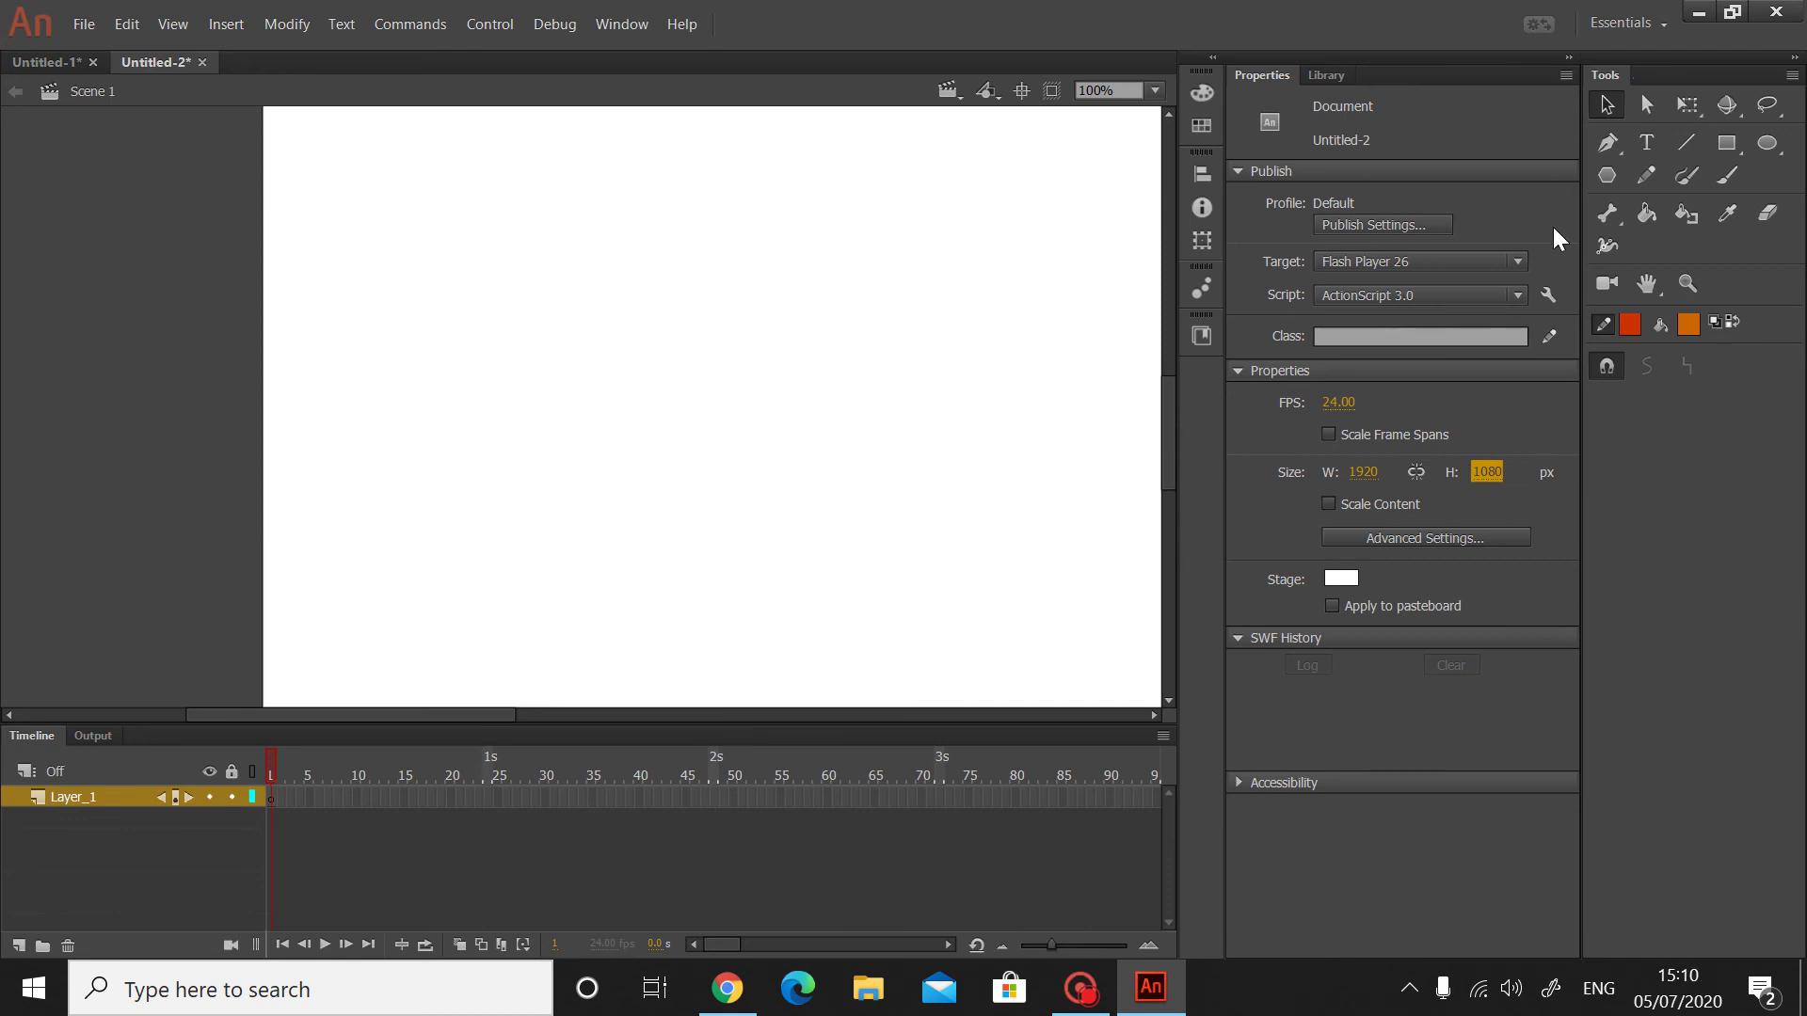
{"action": "left_click", "coordinate": [1684, 285]}
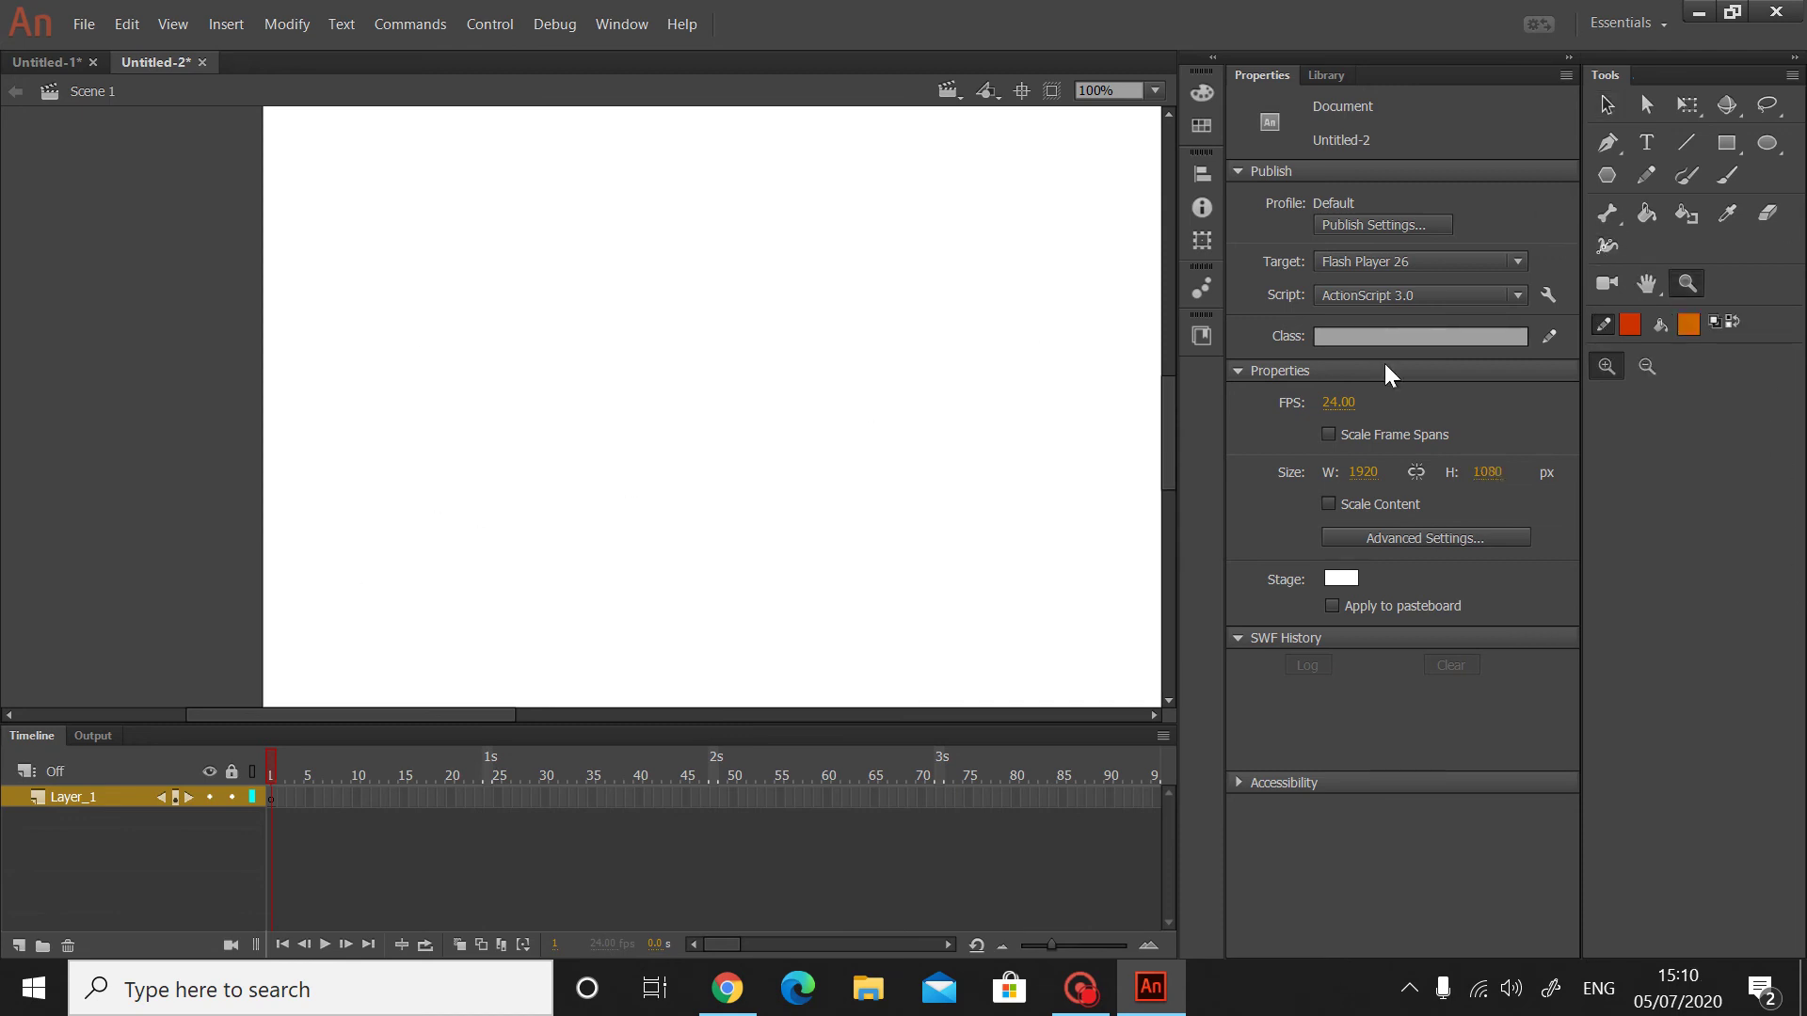
{"action": "left_click", "coordinate": [931, 499], "text": "alt"}
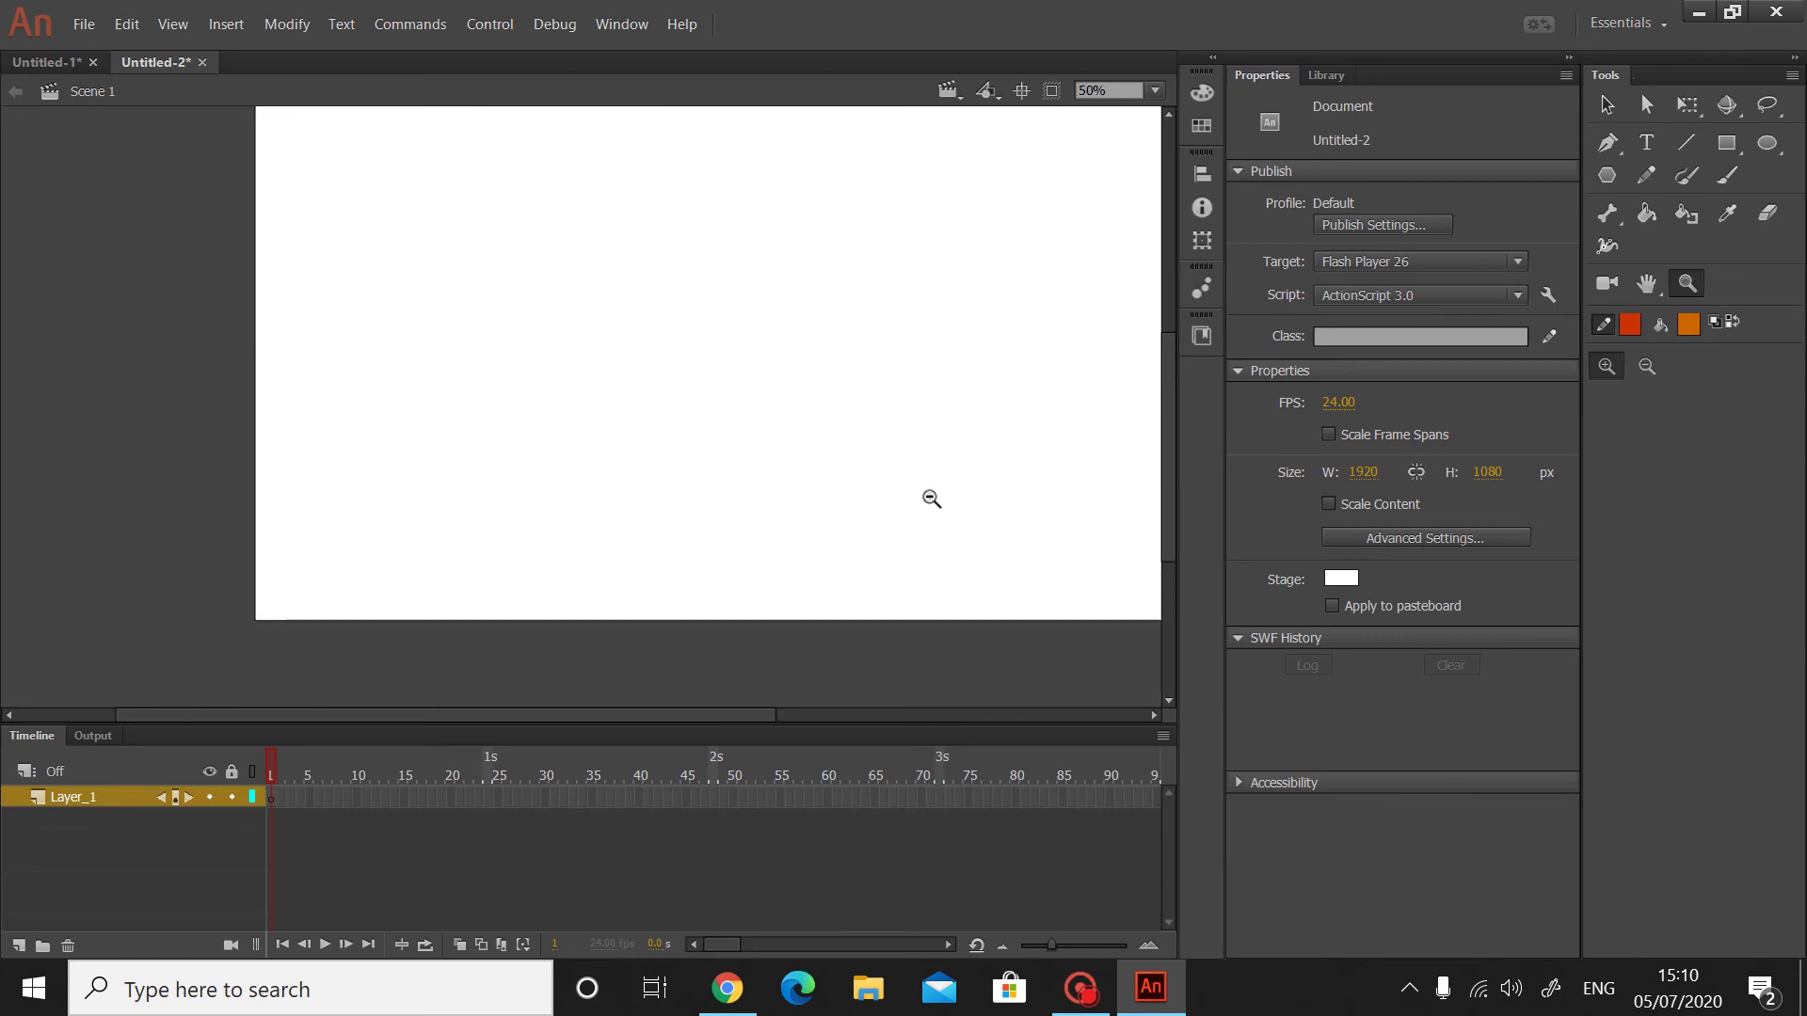
{"action": "left_click", "coordinate": [1148, 97]}
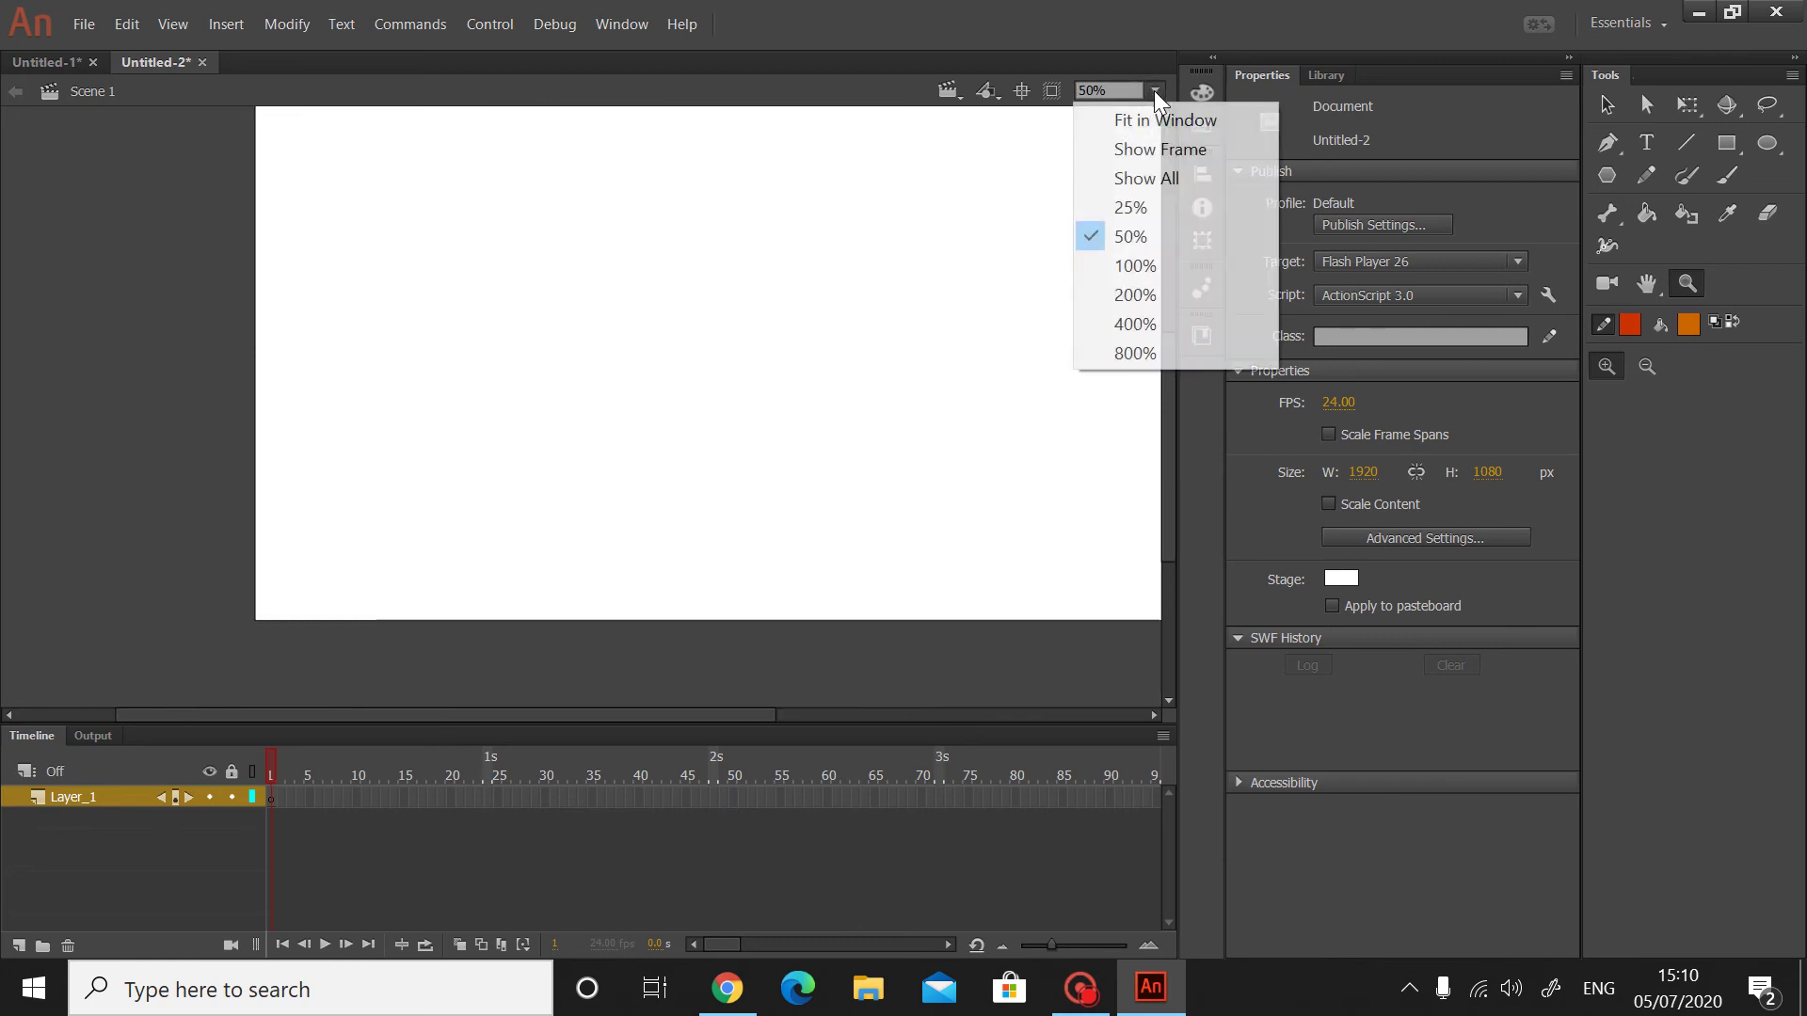
{"action": "left_click", "coordinate": [1118, 203]}
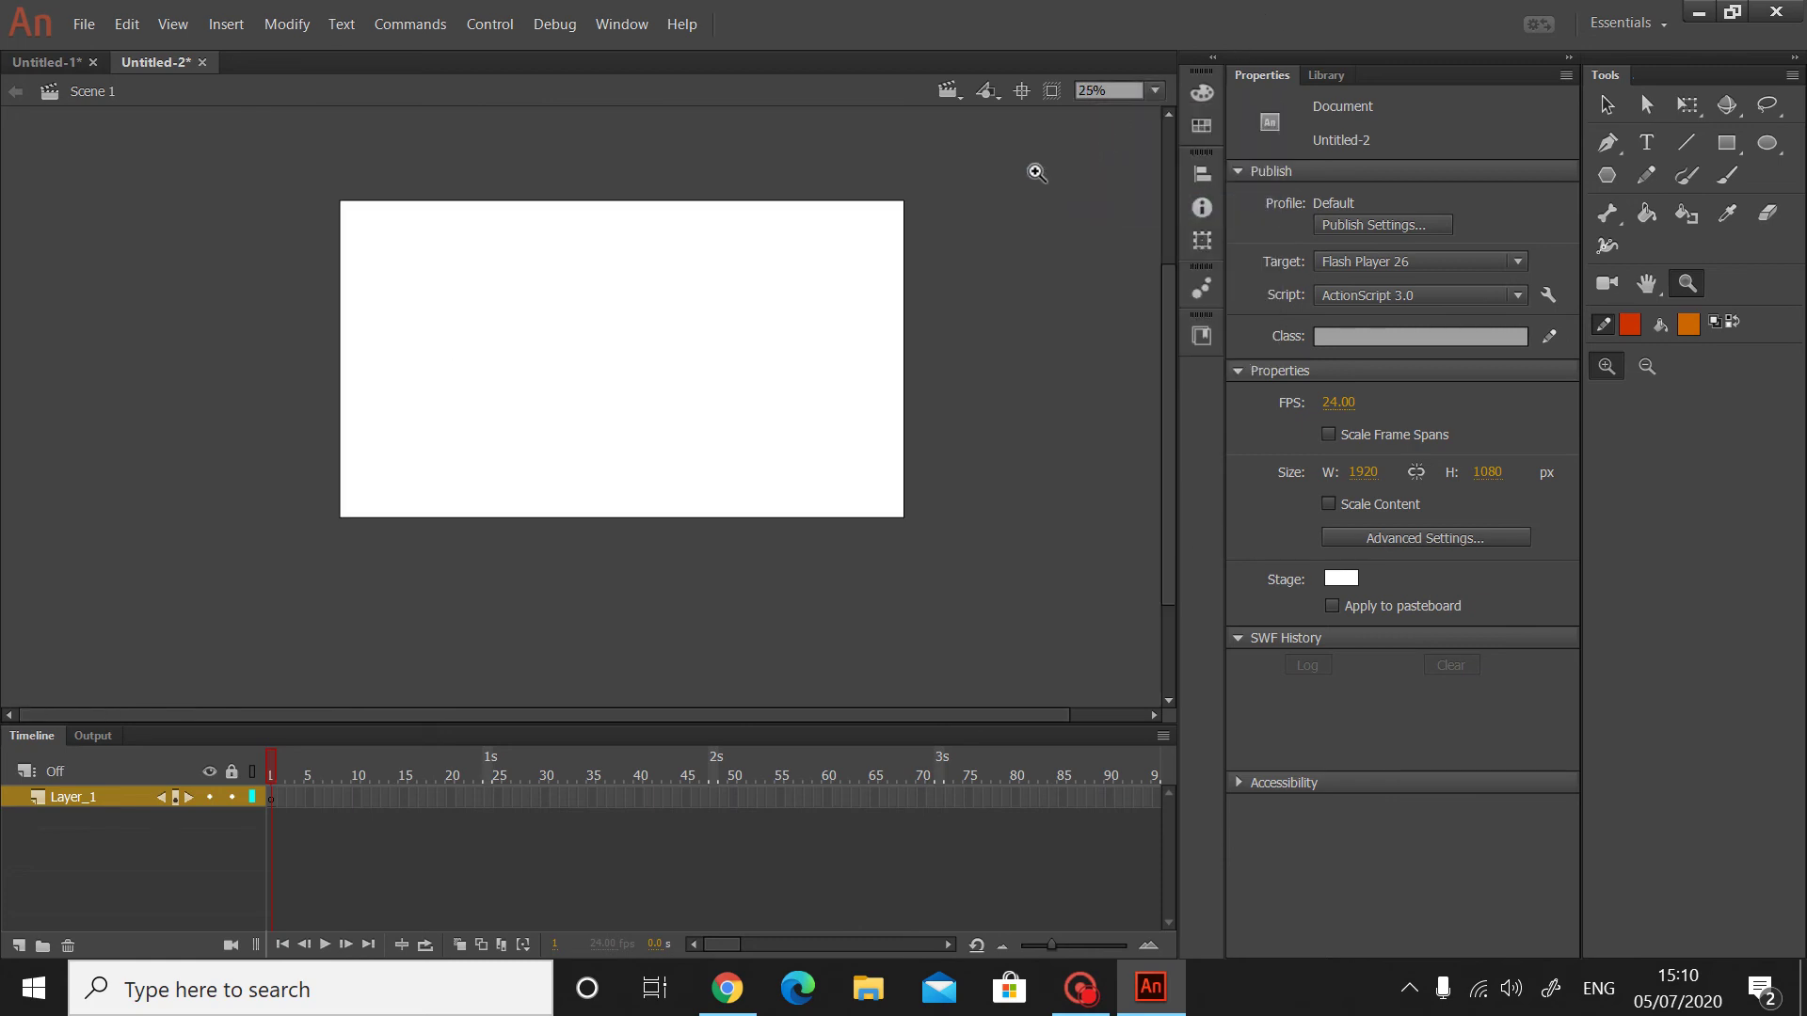
{"action": "left_click", "coordinate": [1154, 90]}
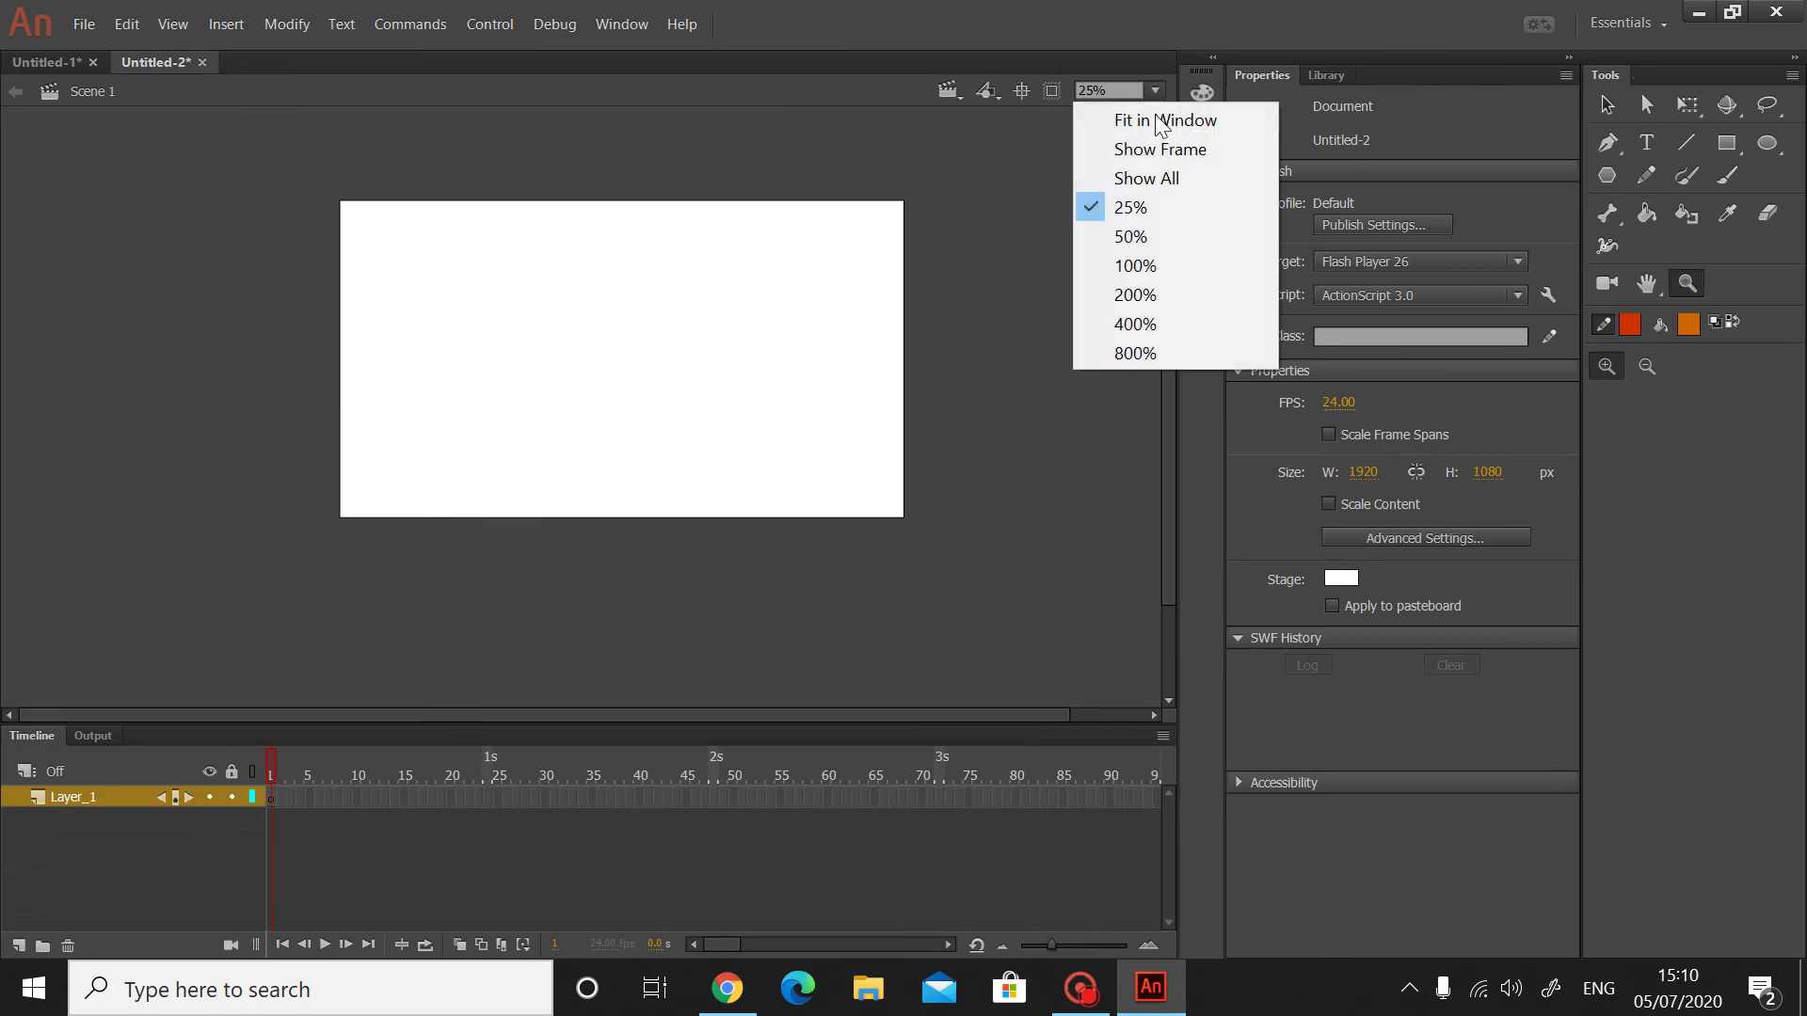
{"action": "left_click", "coordinate": [1150, 243]}
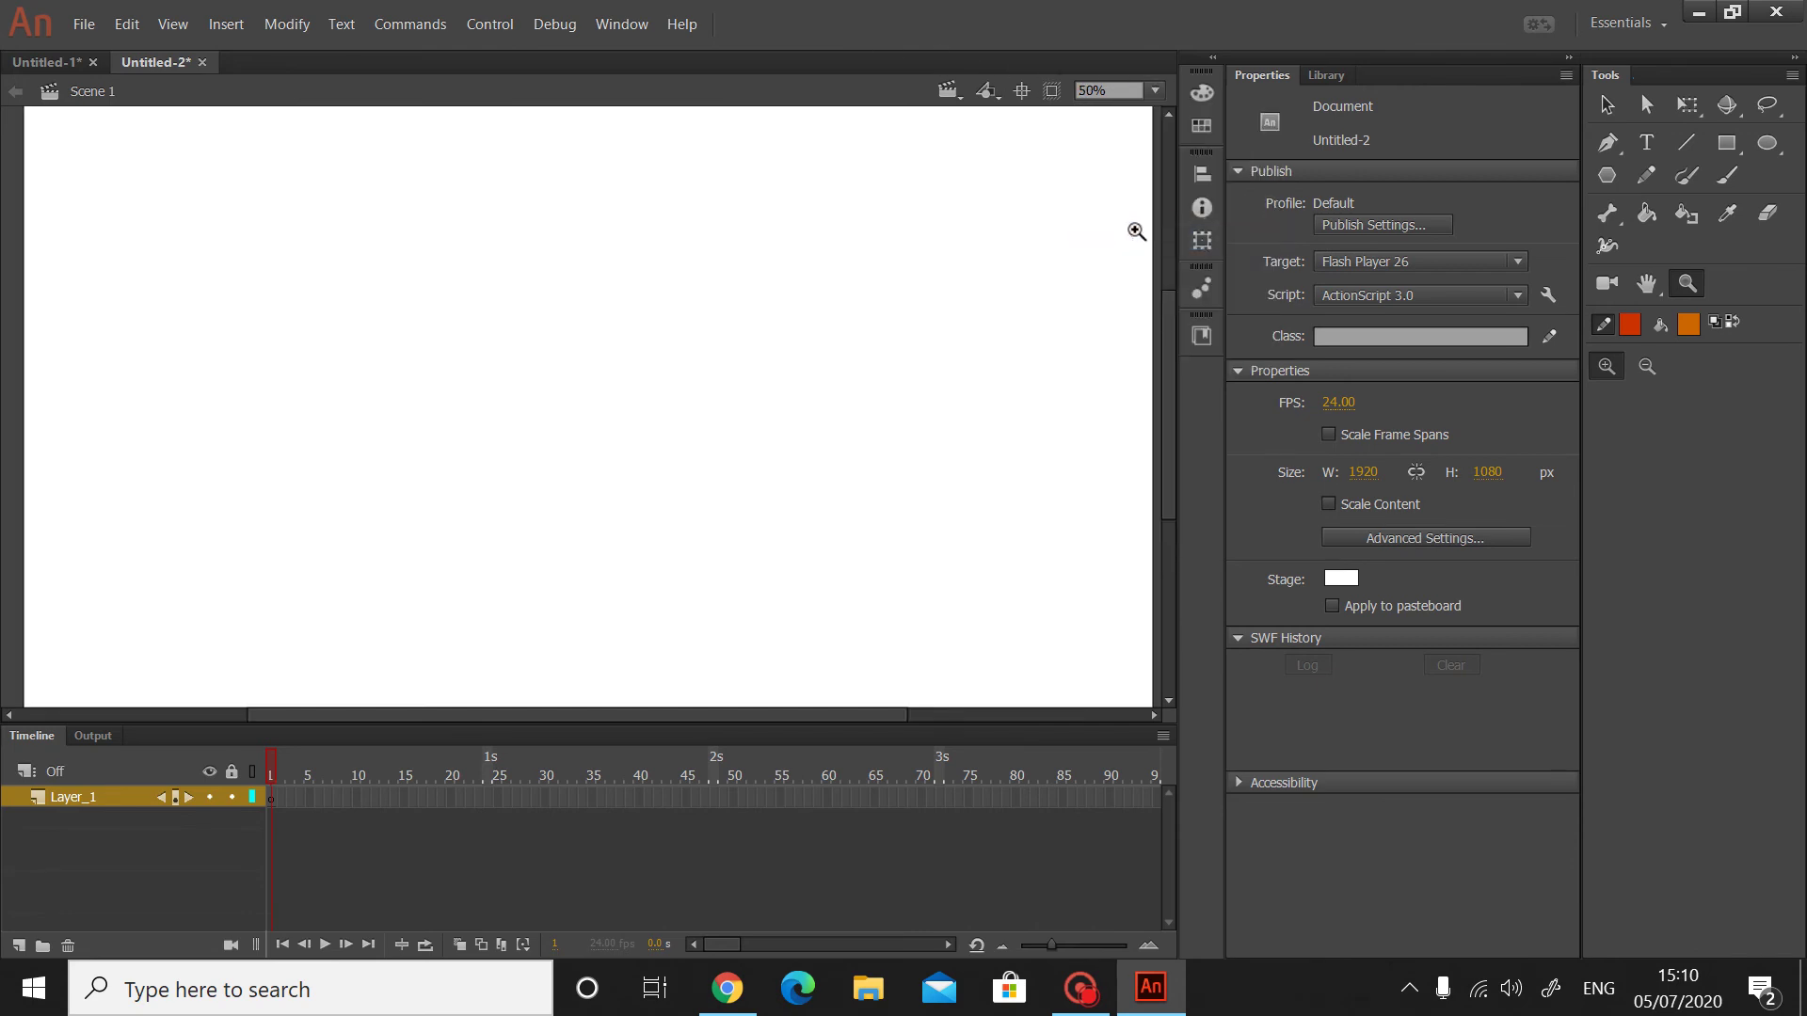
{"action": "left_click", "coordinate": [1152, 111]}
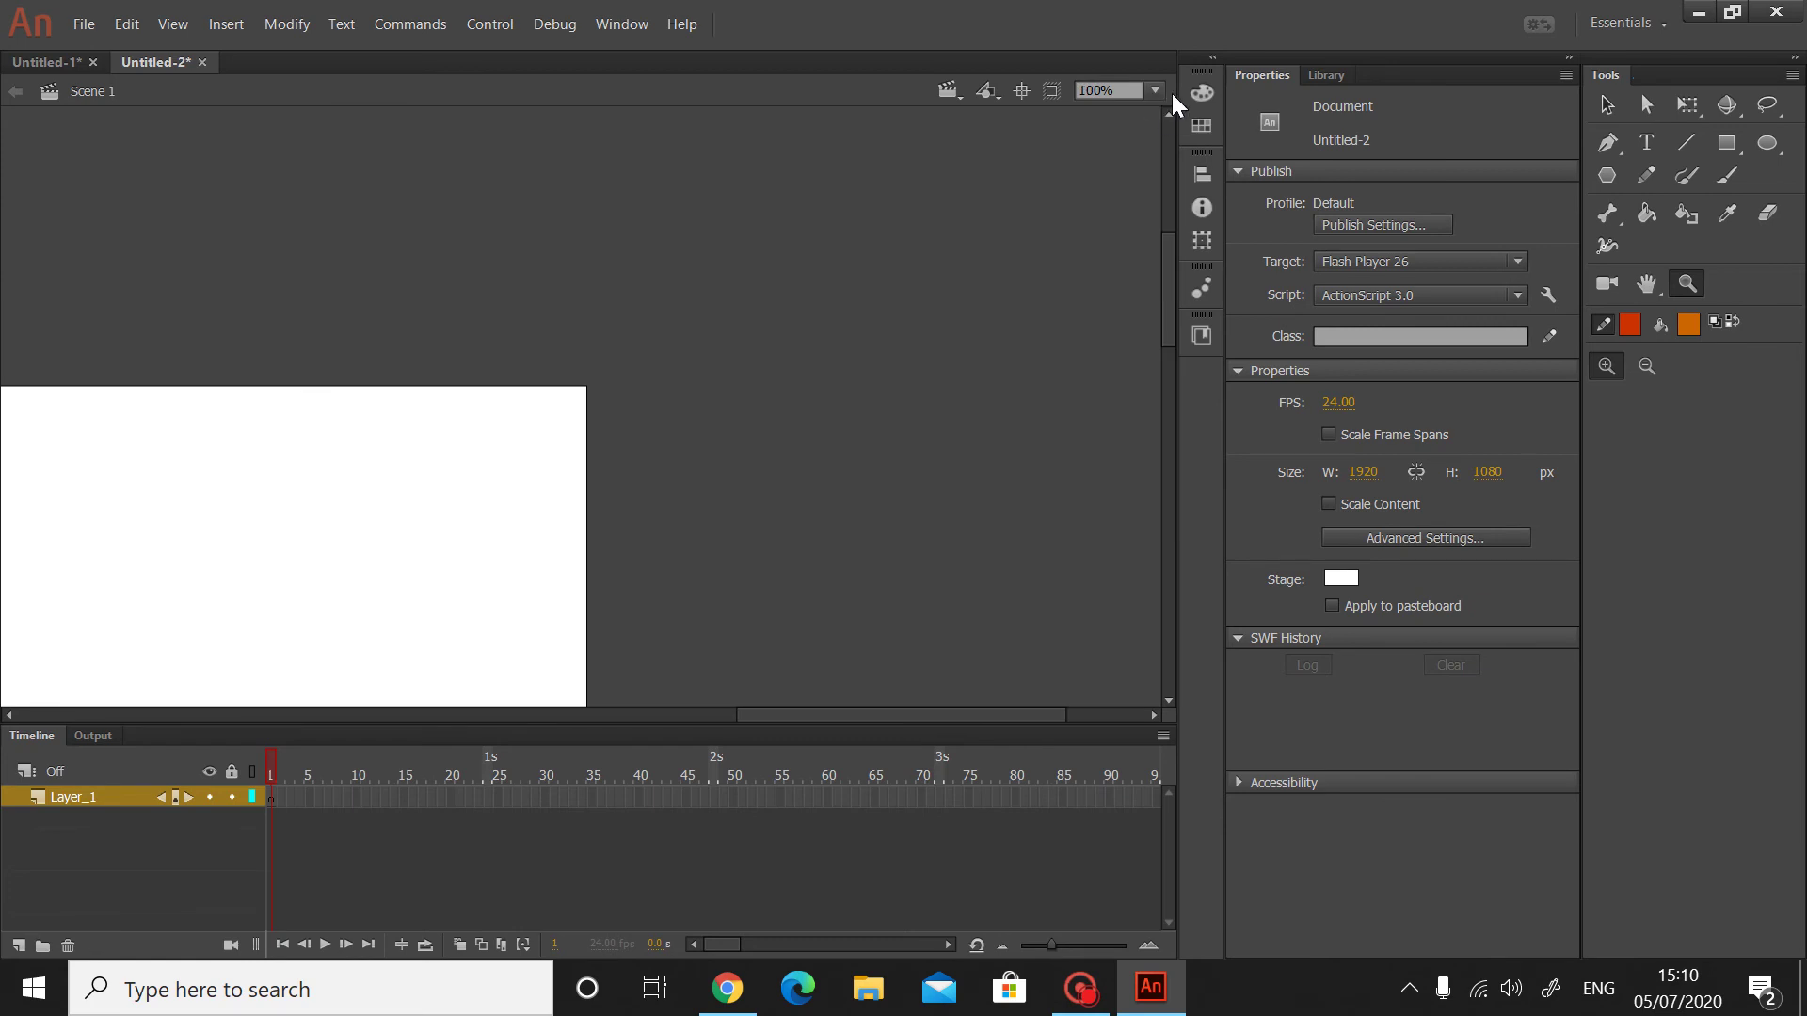
{"action": "left_click", "coordinate": [1154, 90]}
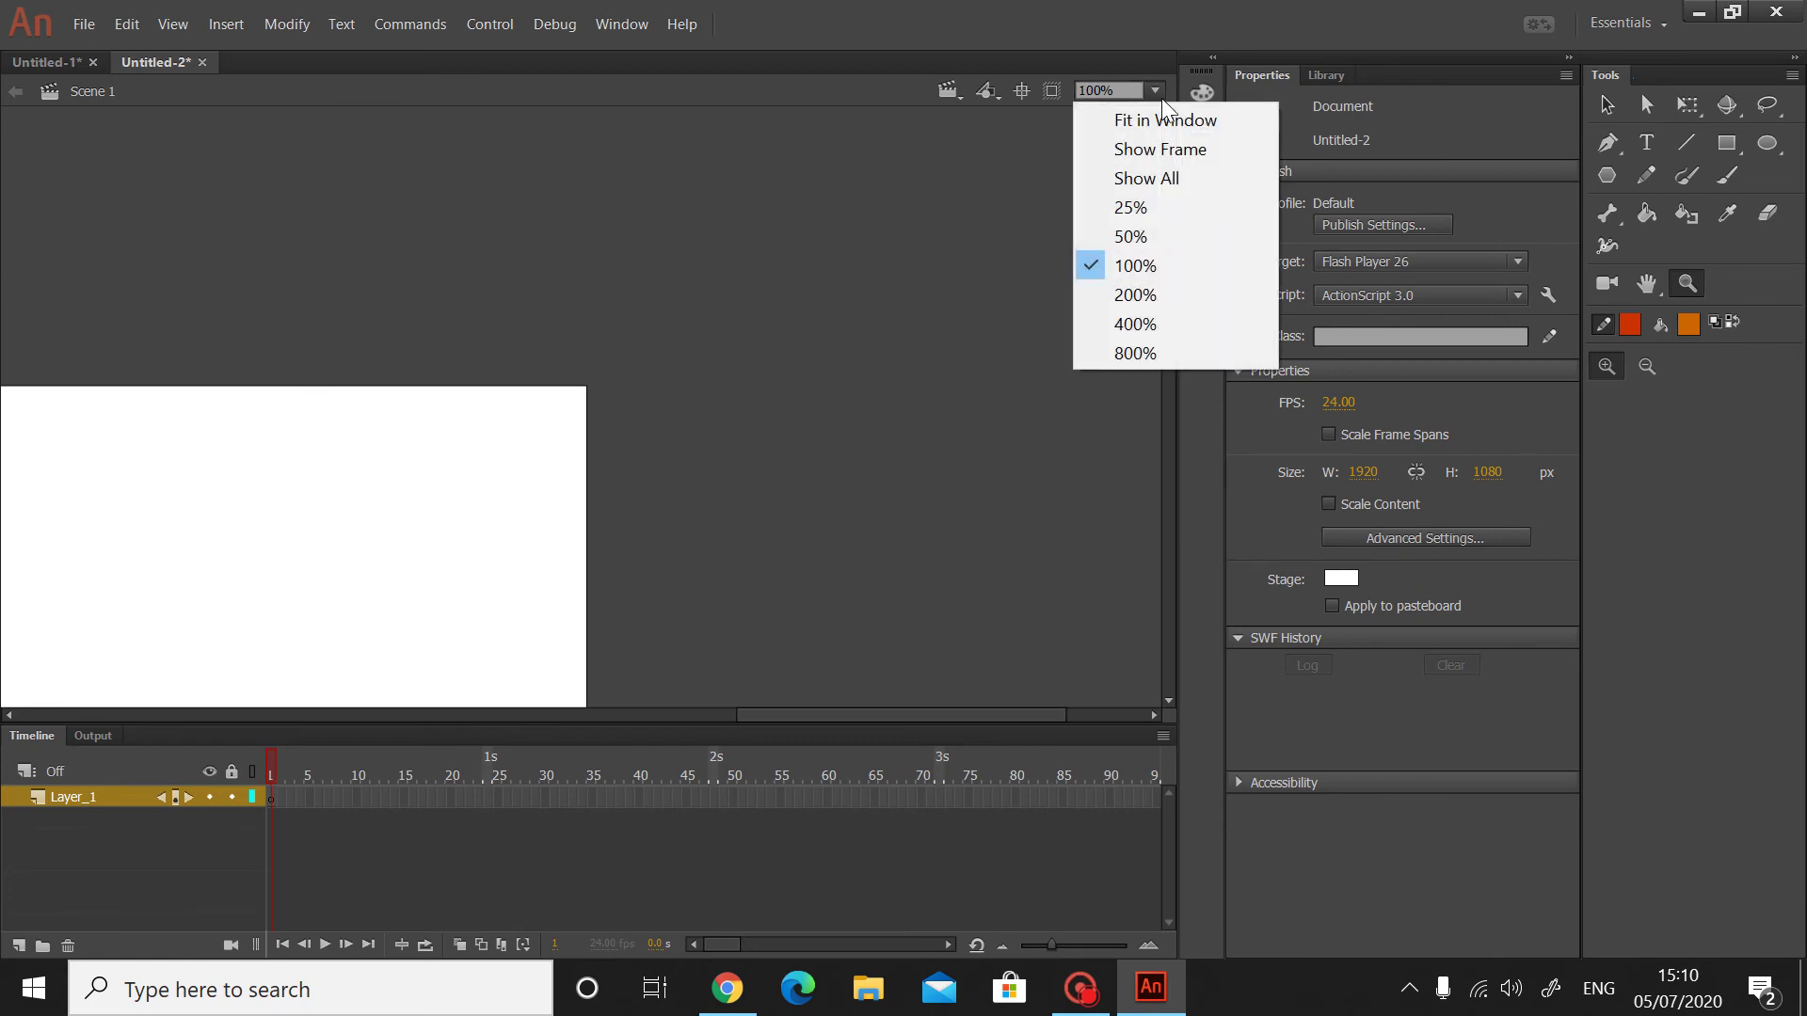
{"action": "left_click", "coordinate": [1156, 239]}
{"action": "left_click", "coordinate": [1155, 90]}
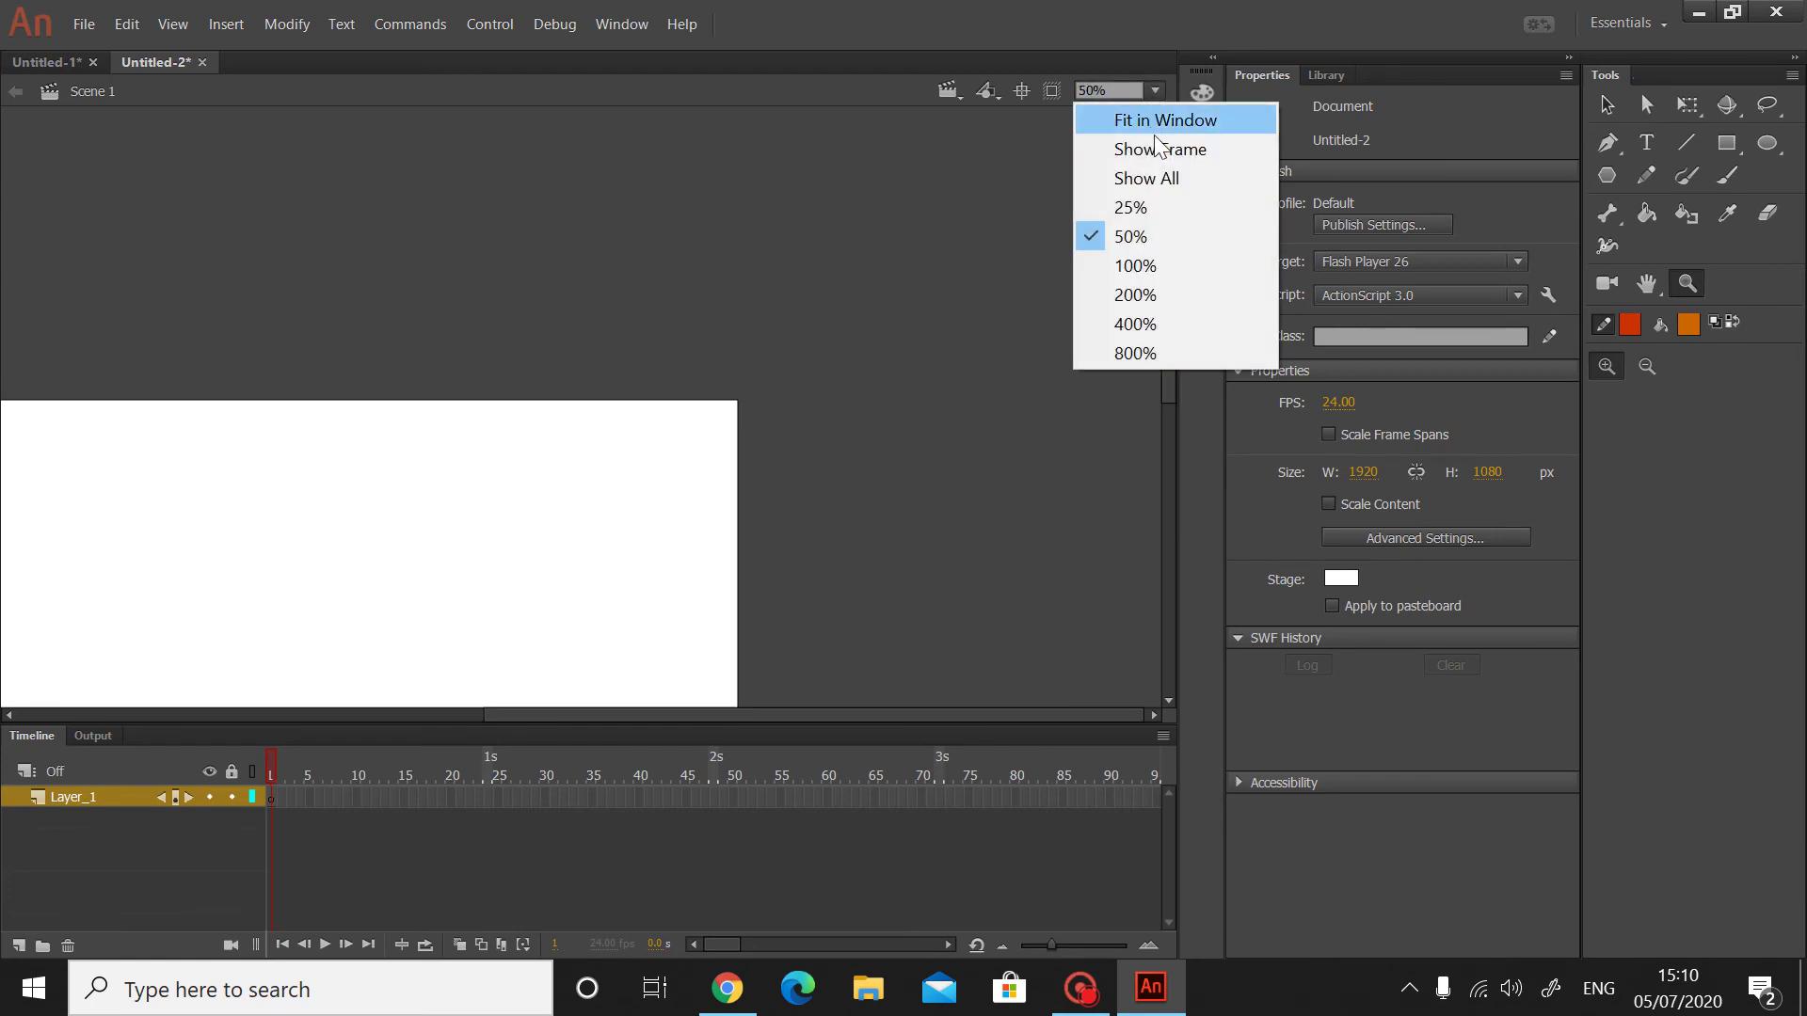
{"action": "left_click", "coordinate": [1140, 202]}
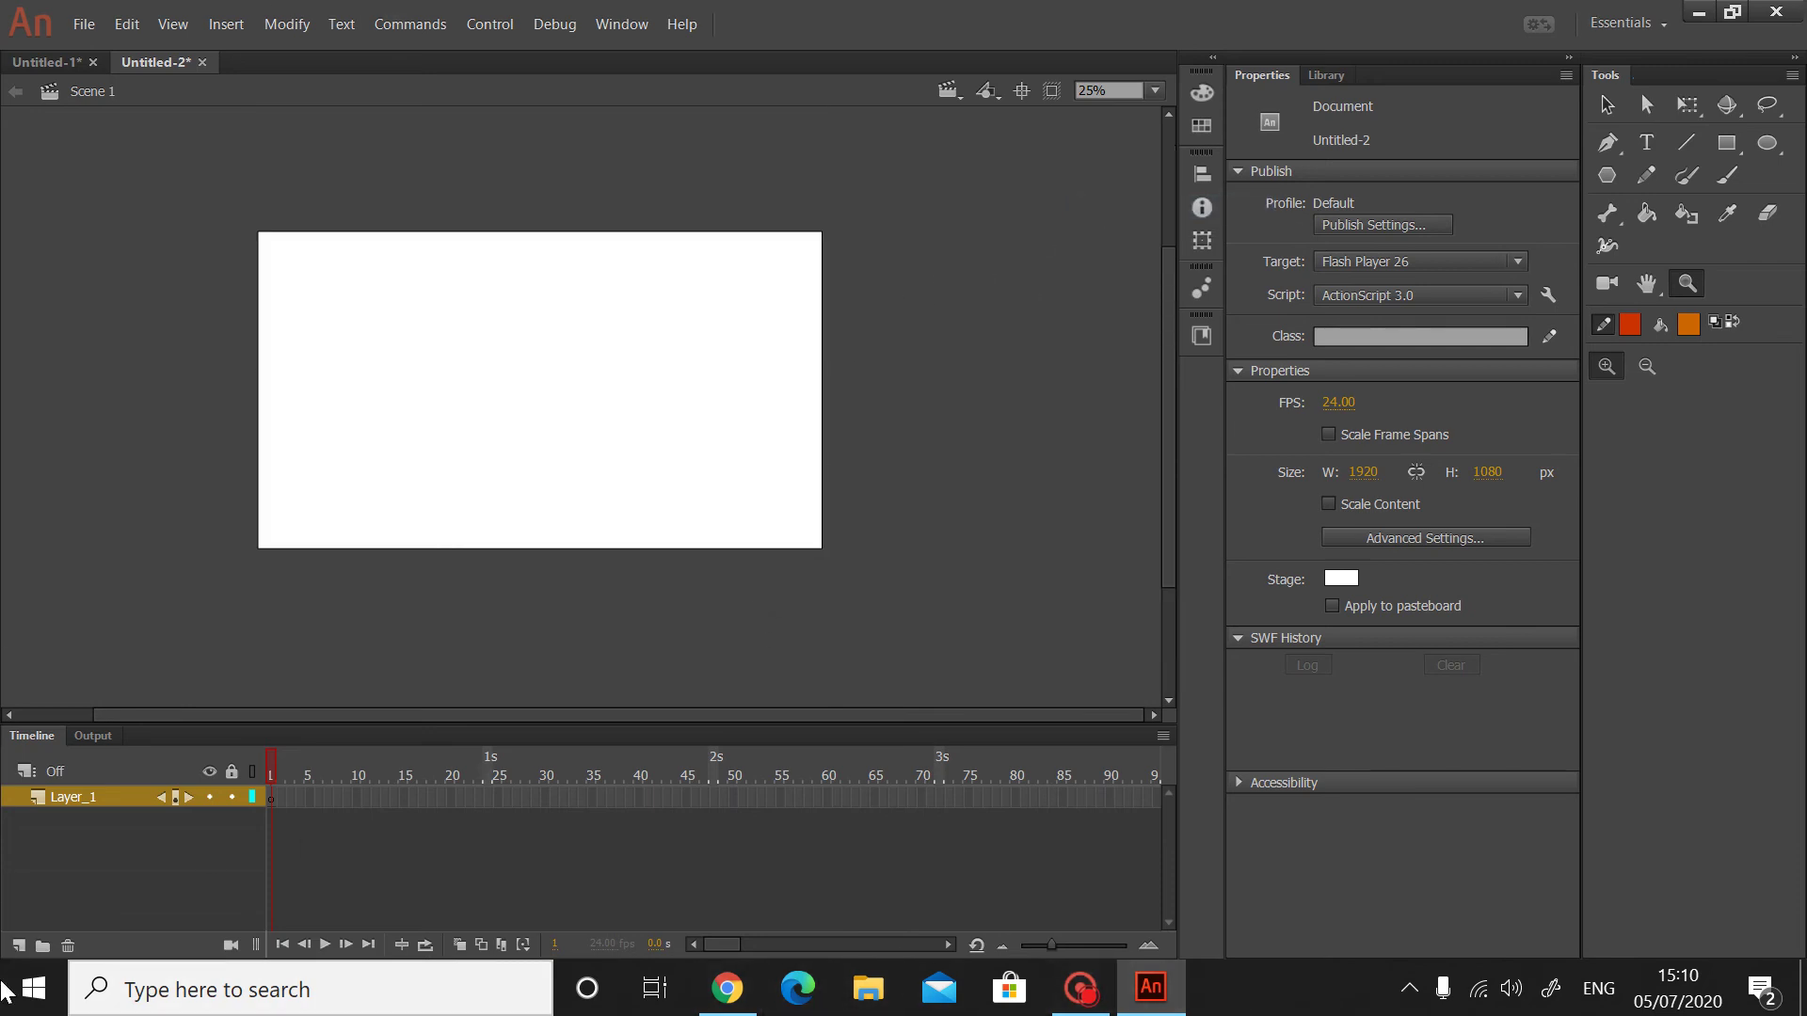
- Switch to the Untitled-1 document and undo its latest edits back to the red circle on the stage
{"action": "mouse_move", "coordinate": [744, 1012]}
{"action": "left_click", "coordinate": [37, 64]}
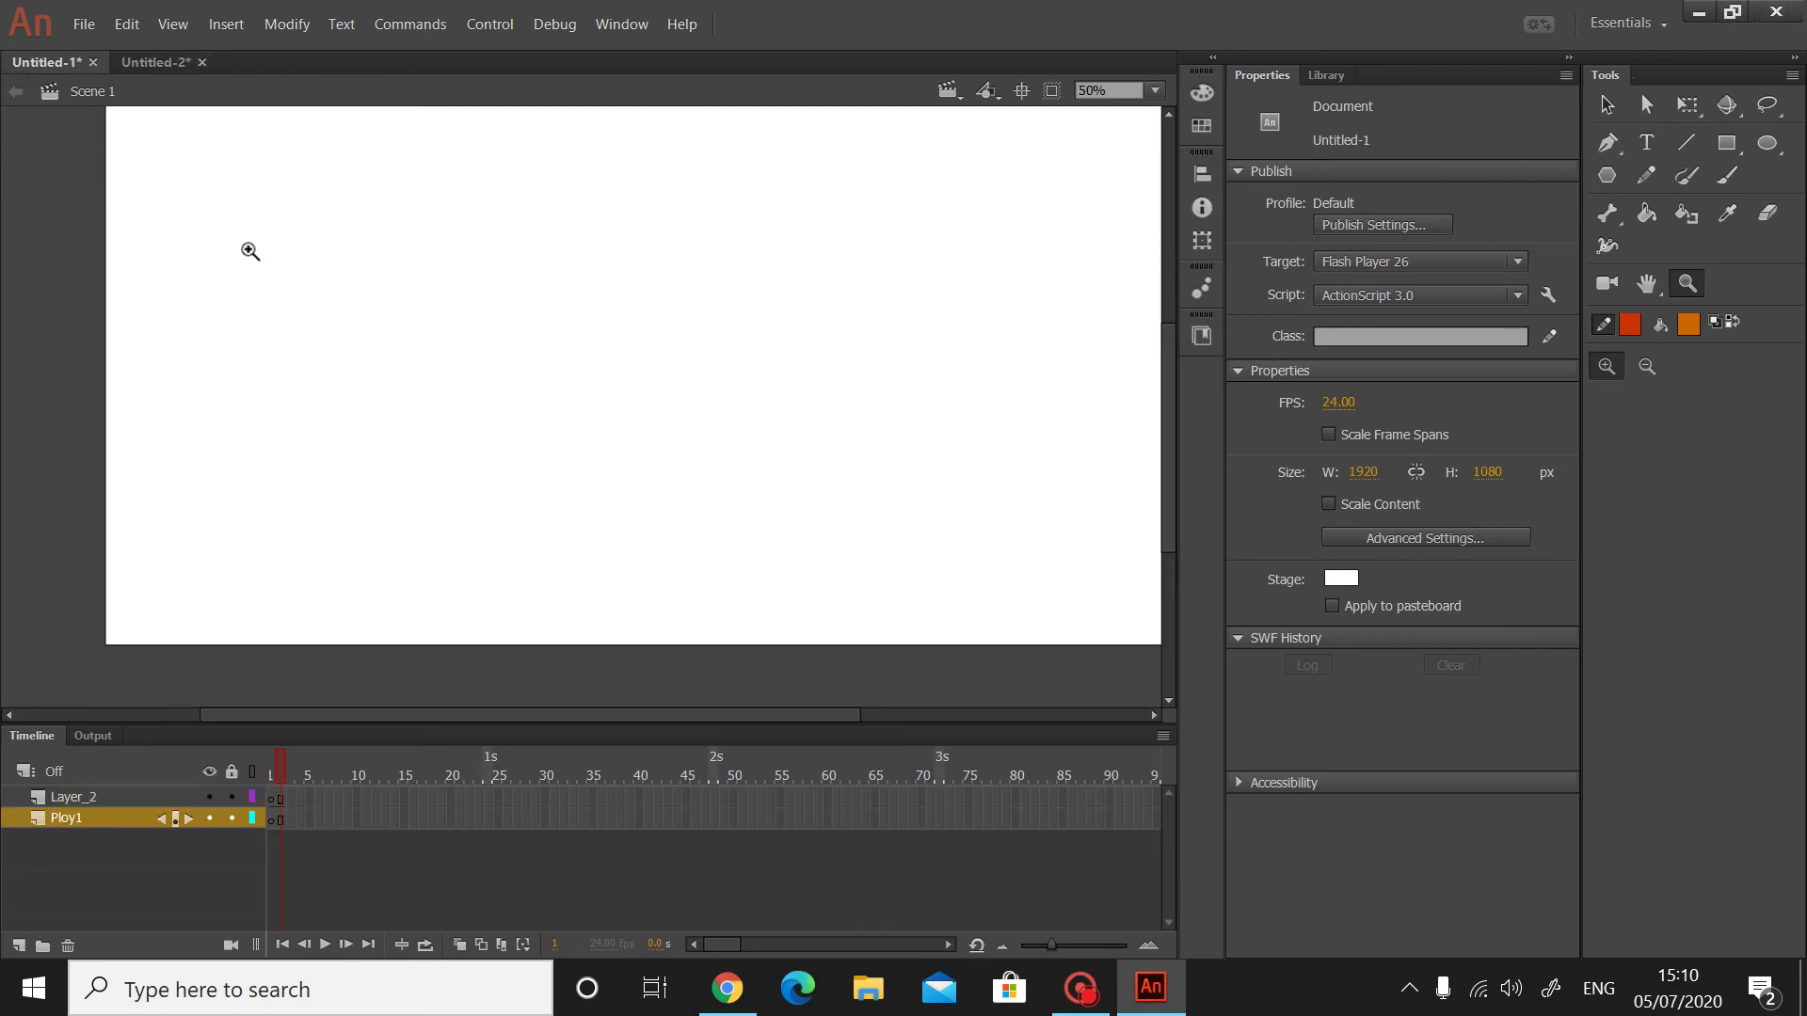
{"action": "scroll", "coordinate": [296, 294], "scroll_direction": "down", "scroll_amount": 3}
{"action": "scroll", "coordinate": [295, 299], "scroll_direction": "up", "scroll_amount": 7}
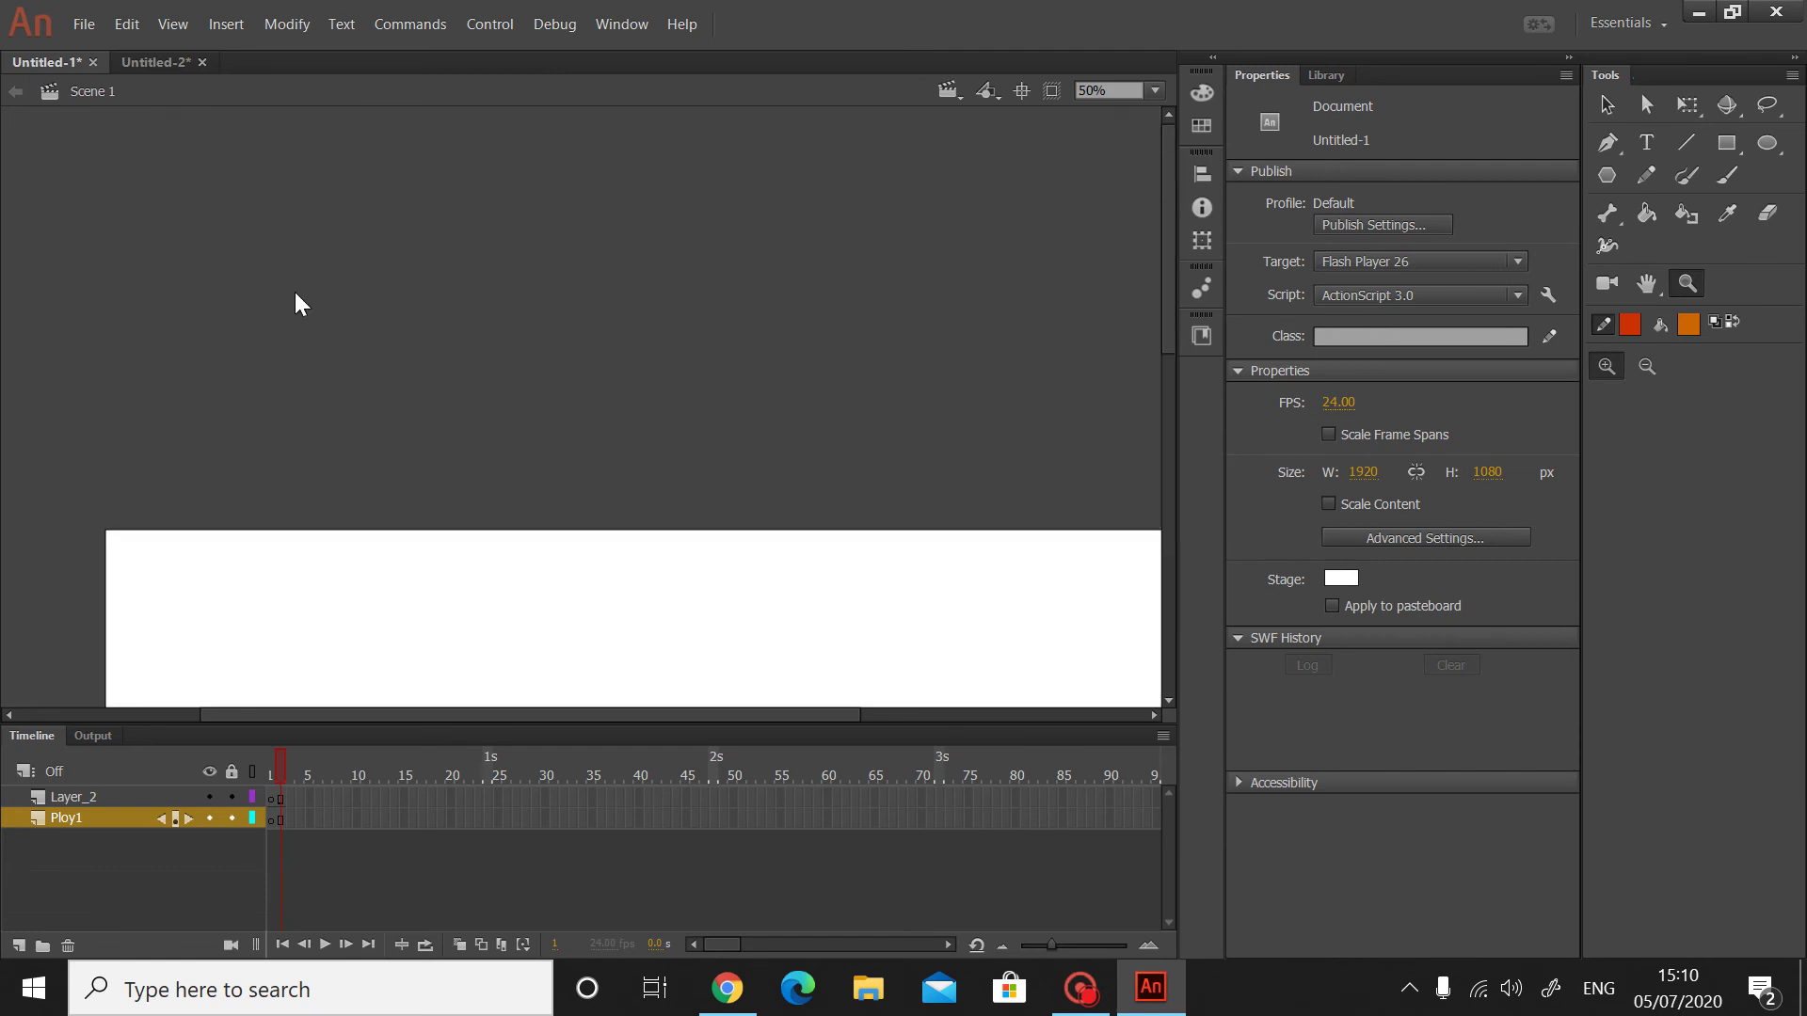
{"action": "scroll", "coordinate": [294, 298], "scroll_direction": "down", "scroll_amount": 5}
{"action": "scroll", "coordinate": [301, 304], "scroll_direction": "up", "scroll_amount": 2}
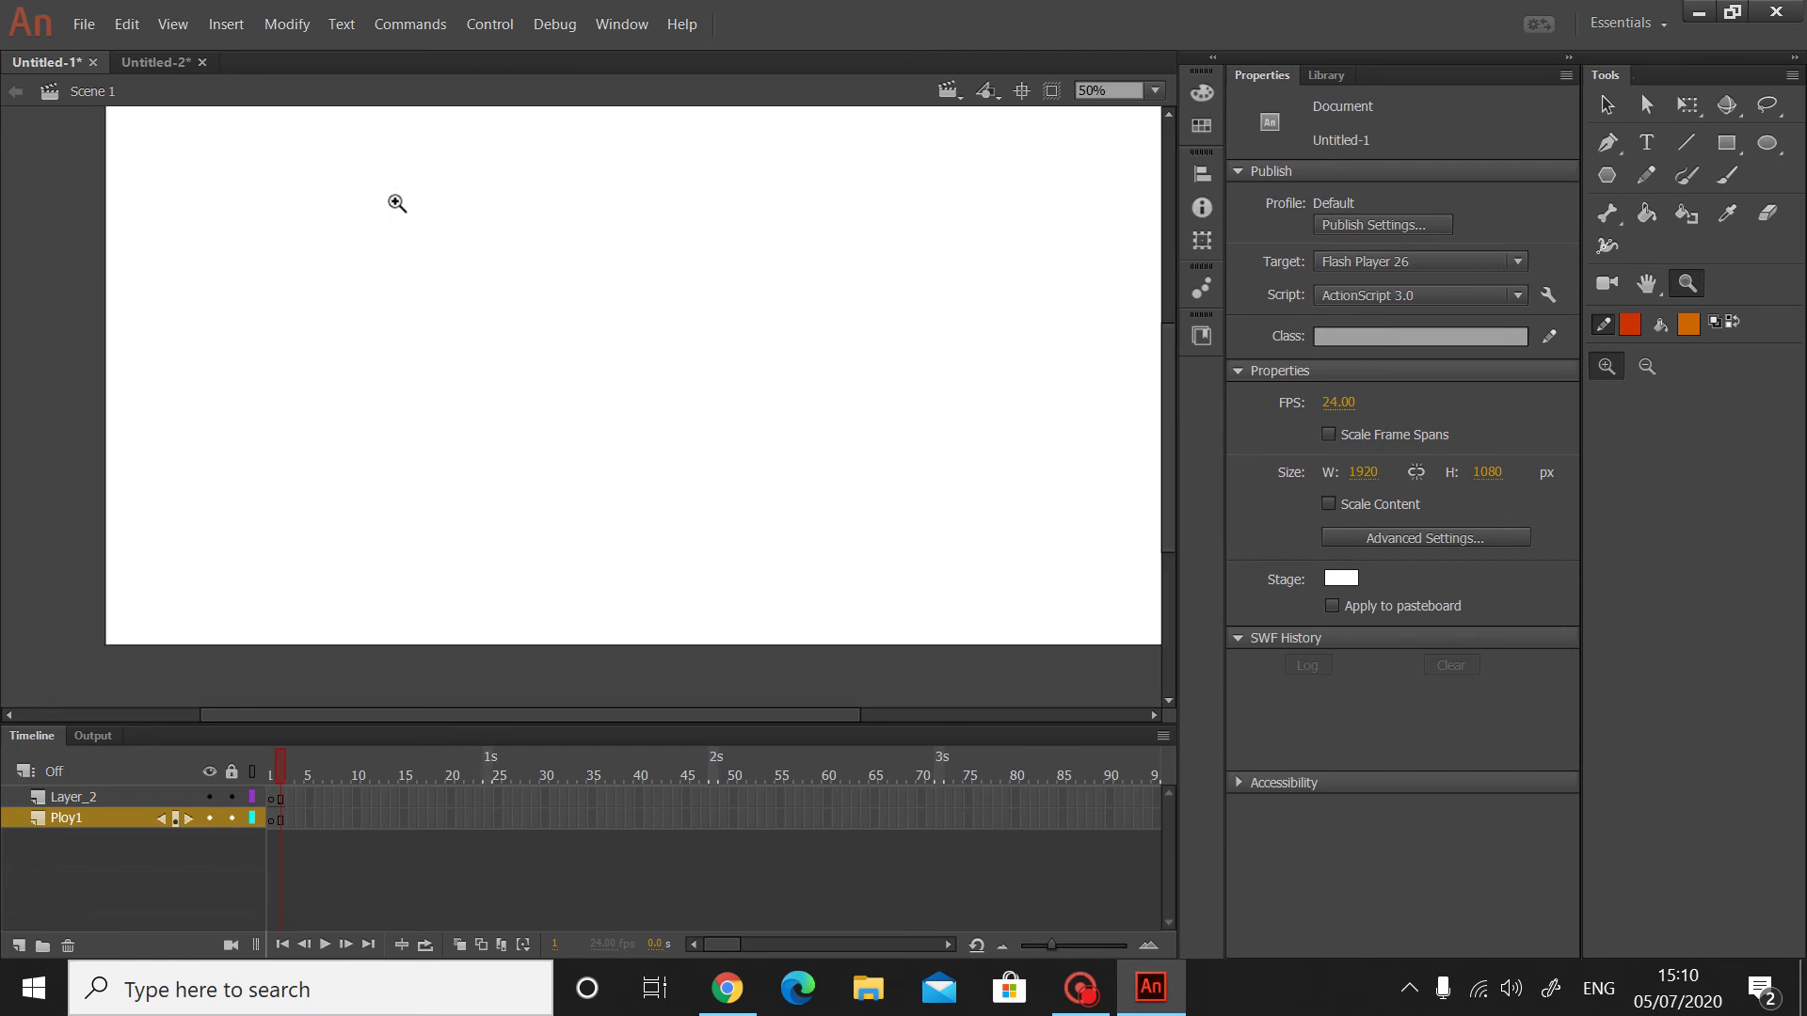
{"action": "key", "text": "ctrl+z"}
{"action": "key", "text": "ctrl+z"}
{"action": "key", "text": "ctrl+z"}
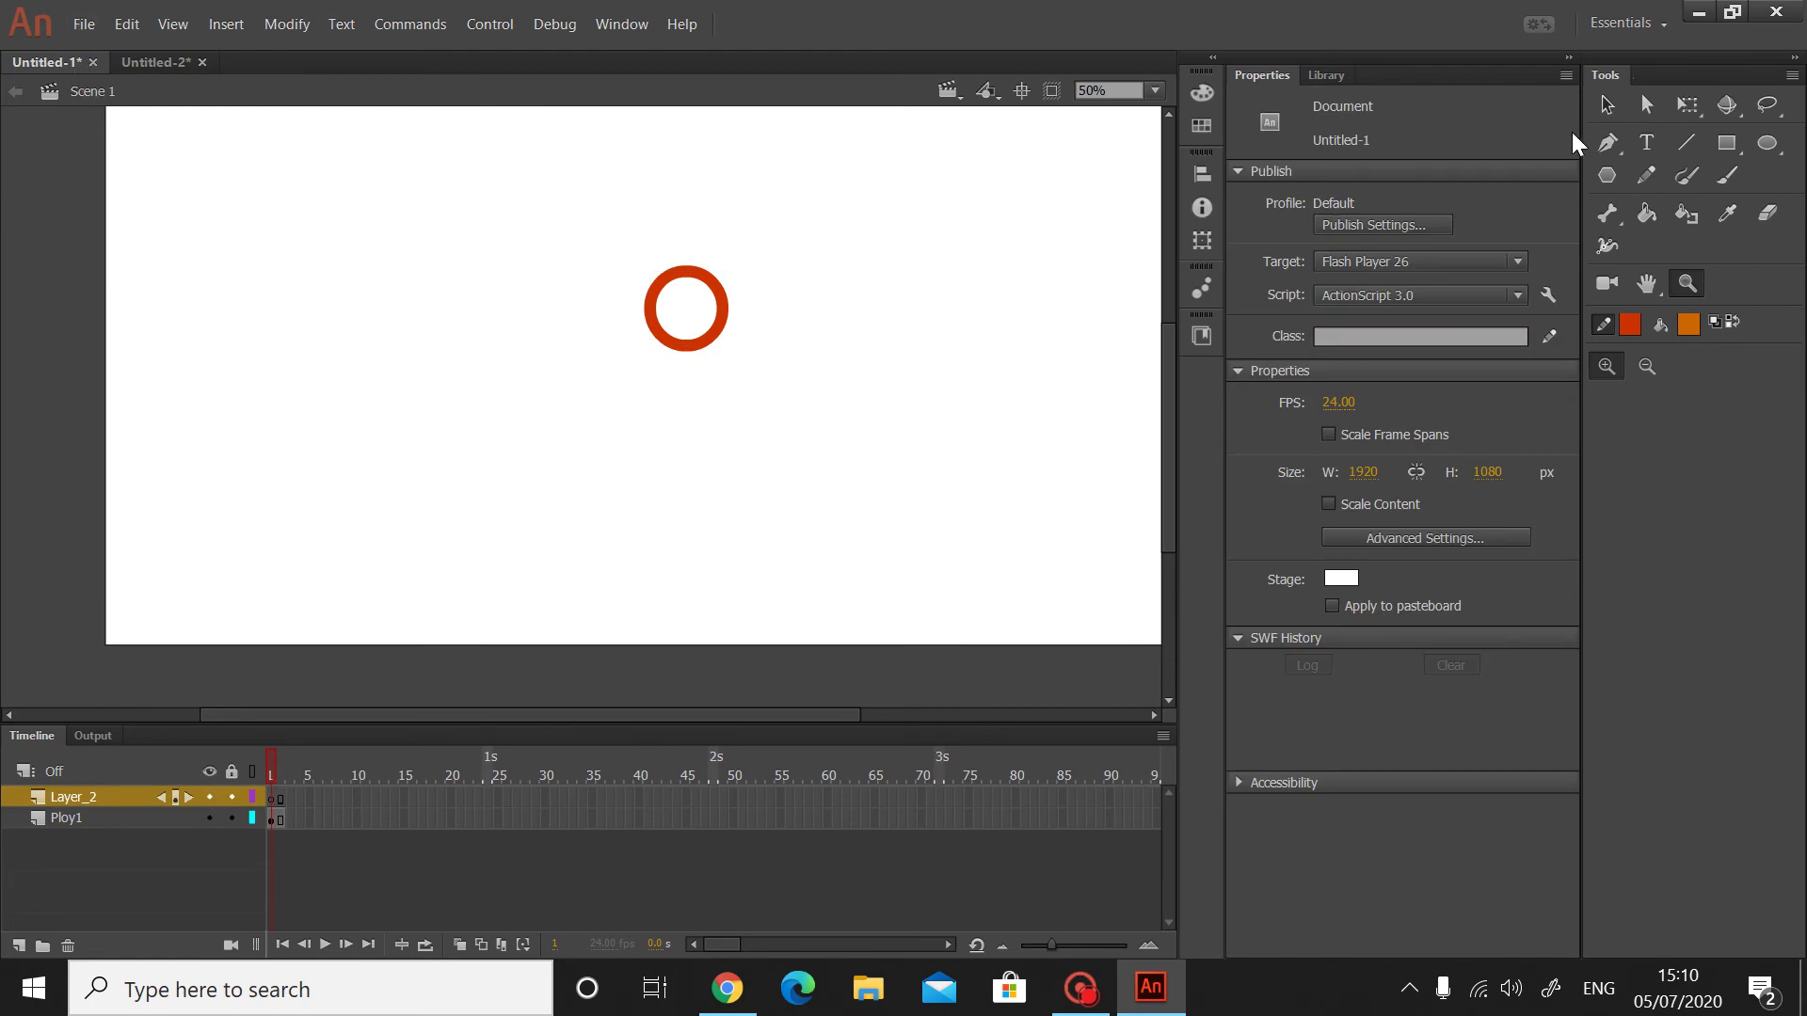
- Cut the OrageHead circle from the Untitled-1 stage and switch to the Untitled-2 document
{"action": "key", "text": "v"}
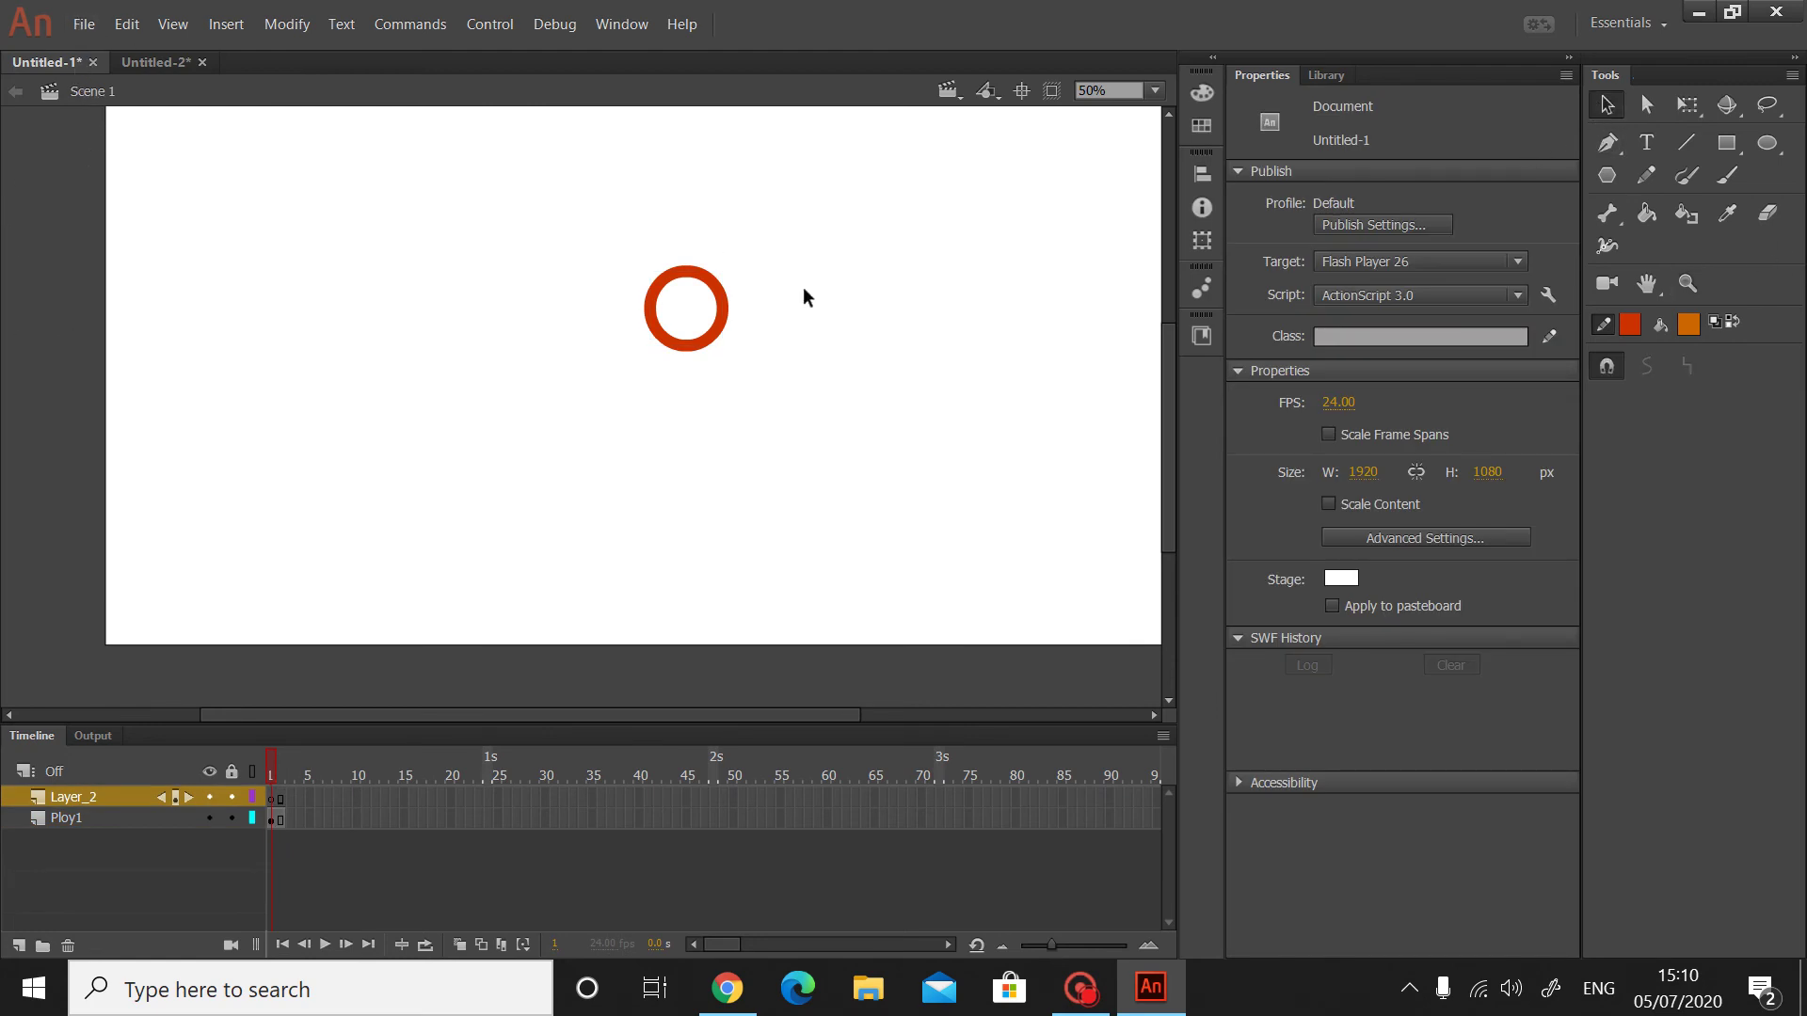
{"action": "left_click", "coordinate": [727, 321]}
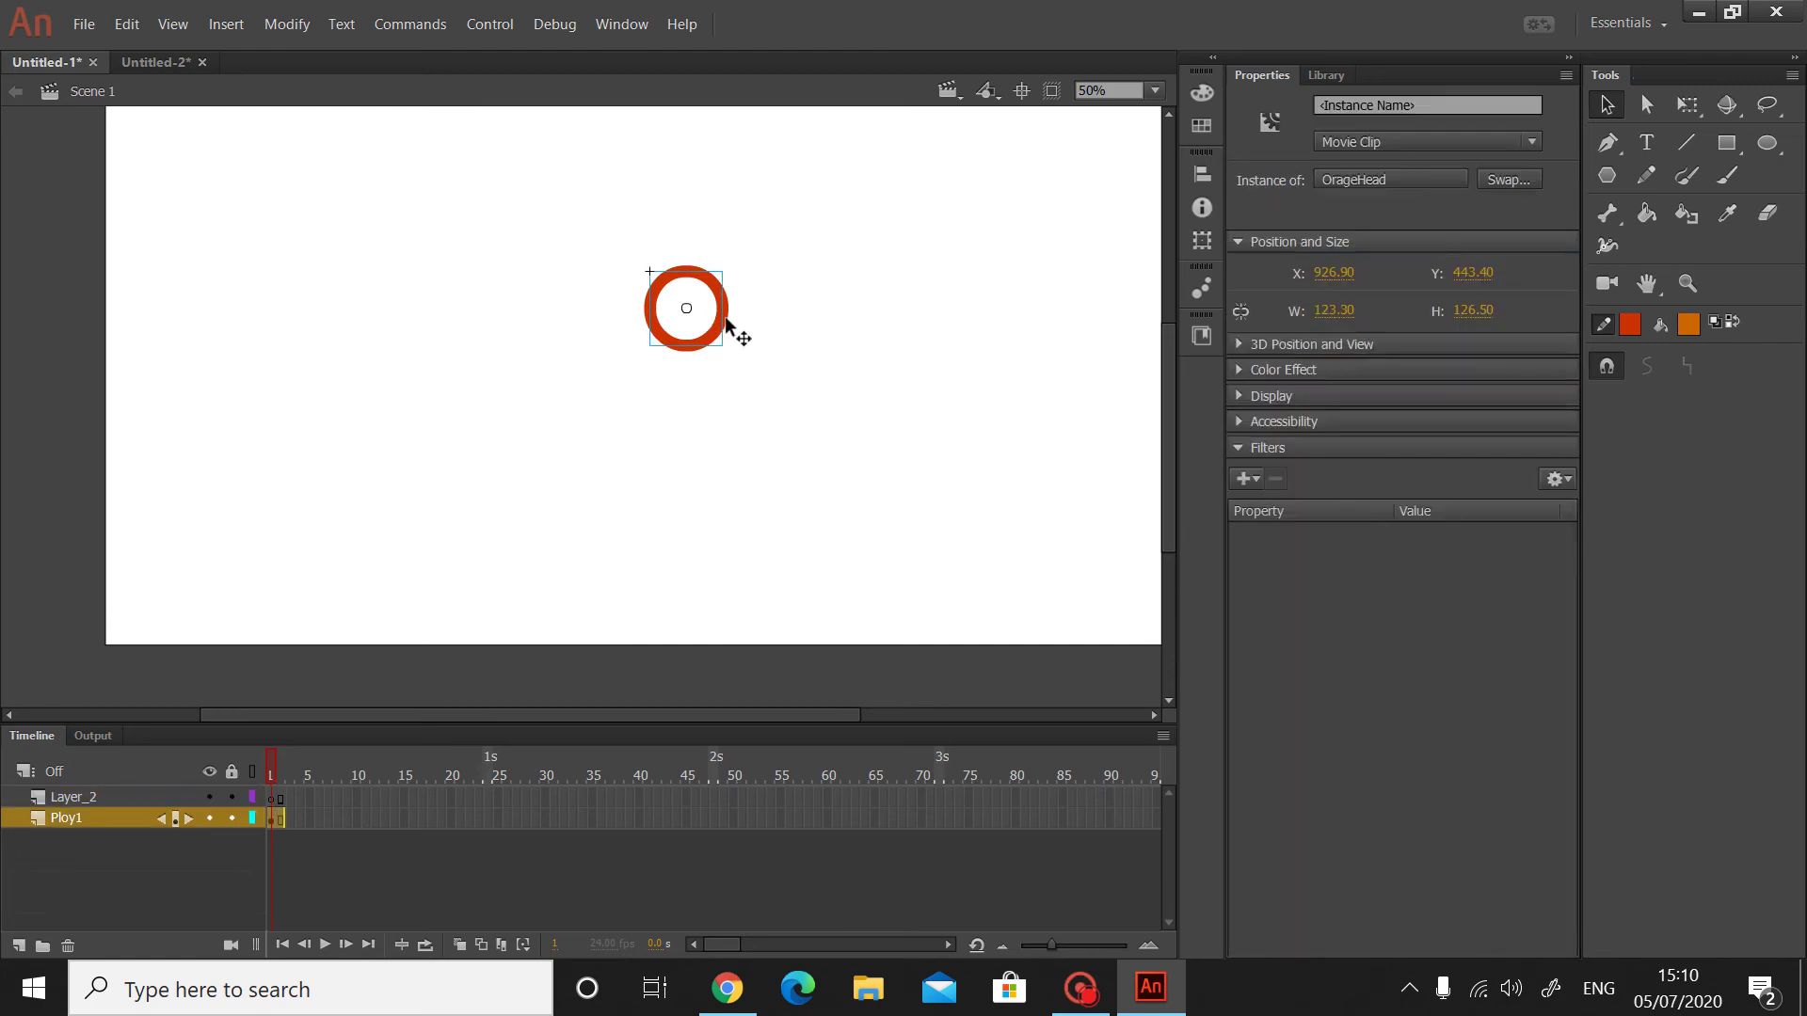
{"action": "key", "text": "Delete"}
{"action": "left_click", "coordinate": [165, 63]}
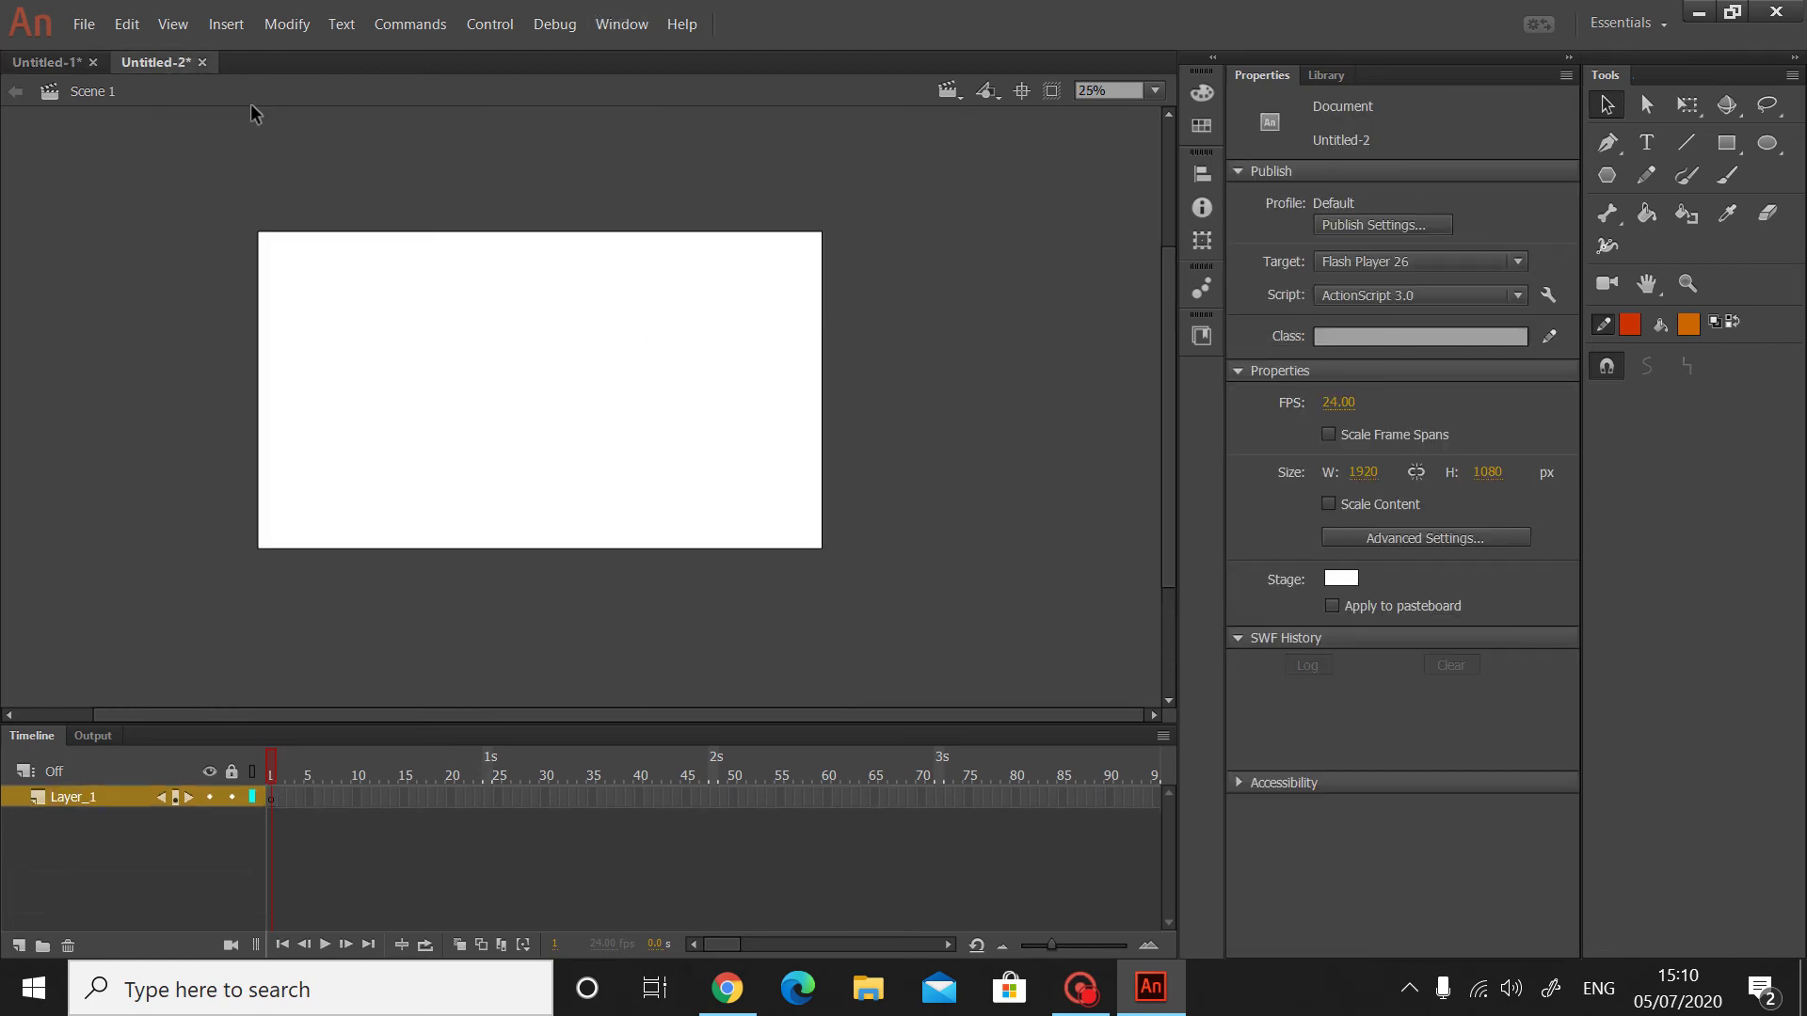
- Paste the OrageHead circle into Untitled-2 and move it to the stage's lower-left corner, at about X 64, Y 889
{"action": "key", "text": "ctrl+v"}
{"action": "scroll", "coordinate": [574, 466], "scroll_direction": "up", "scroll_amount": 3}
{"action": "scroll", "coordinate": [568, 457], "scroll_direction": "down", "scroll_amount": 3}
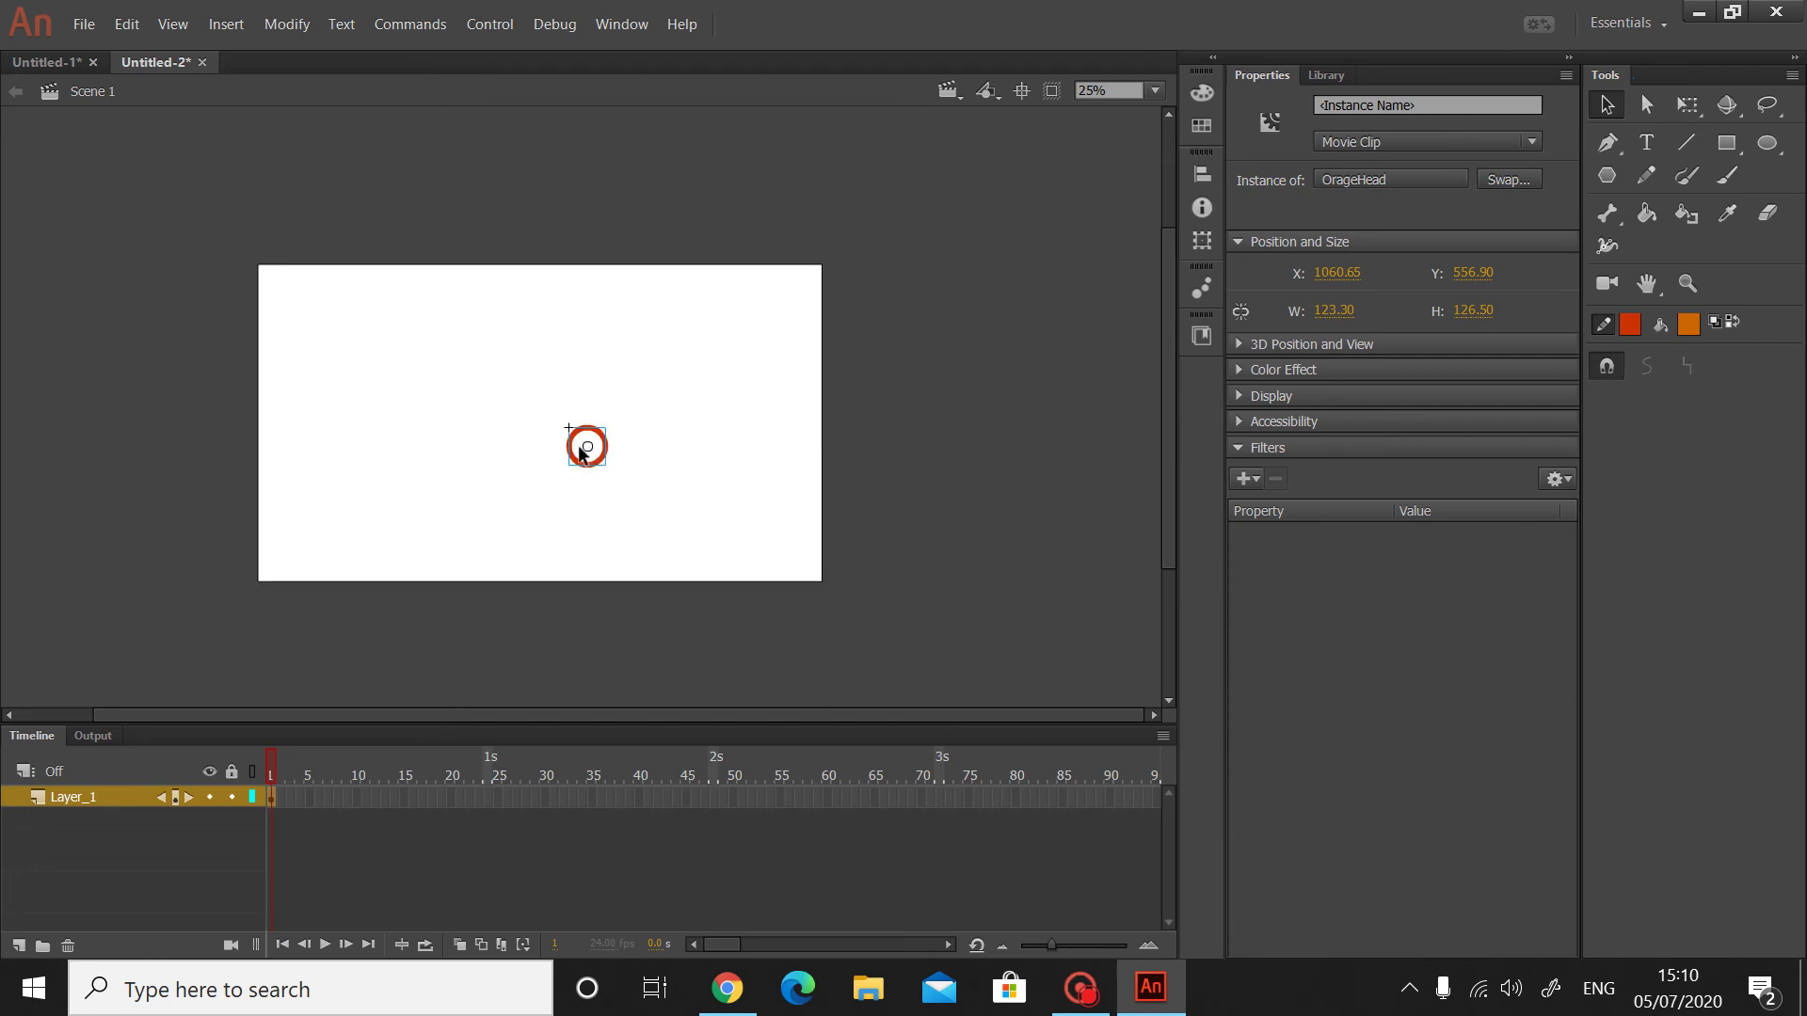
{"action": "left_click_drag", "start_coordinate": [588, 448], "coordinate": [291, 547]}
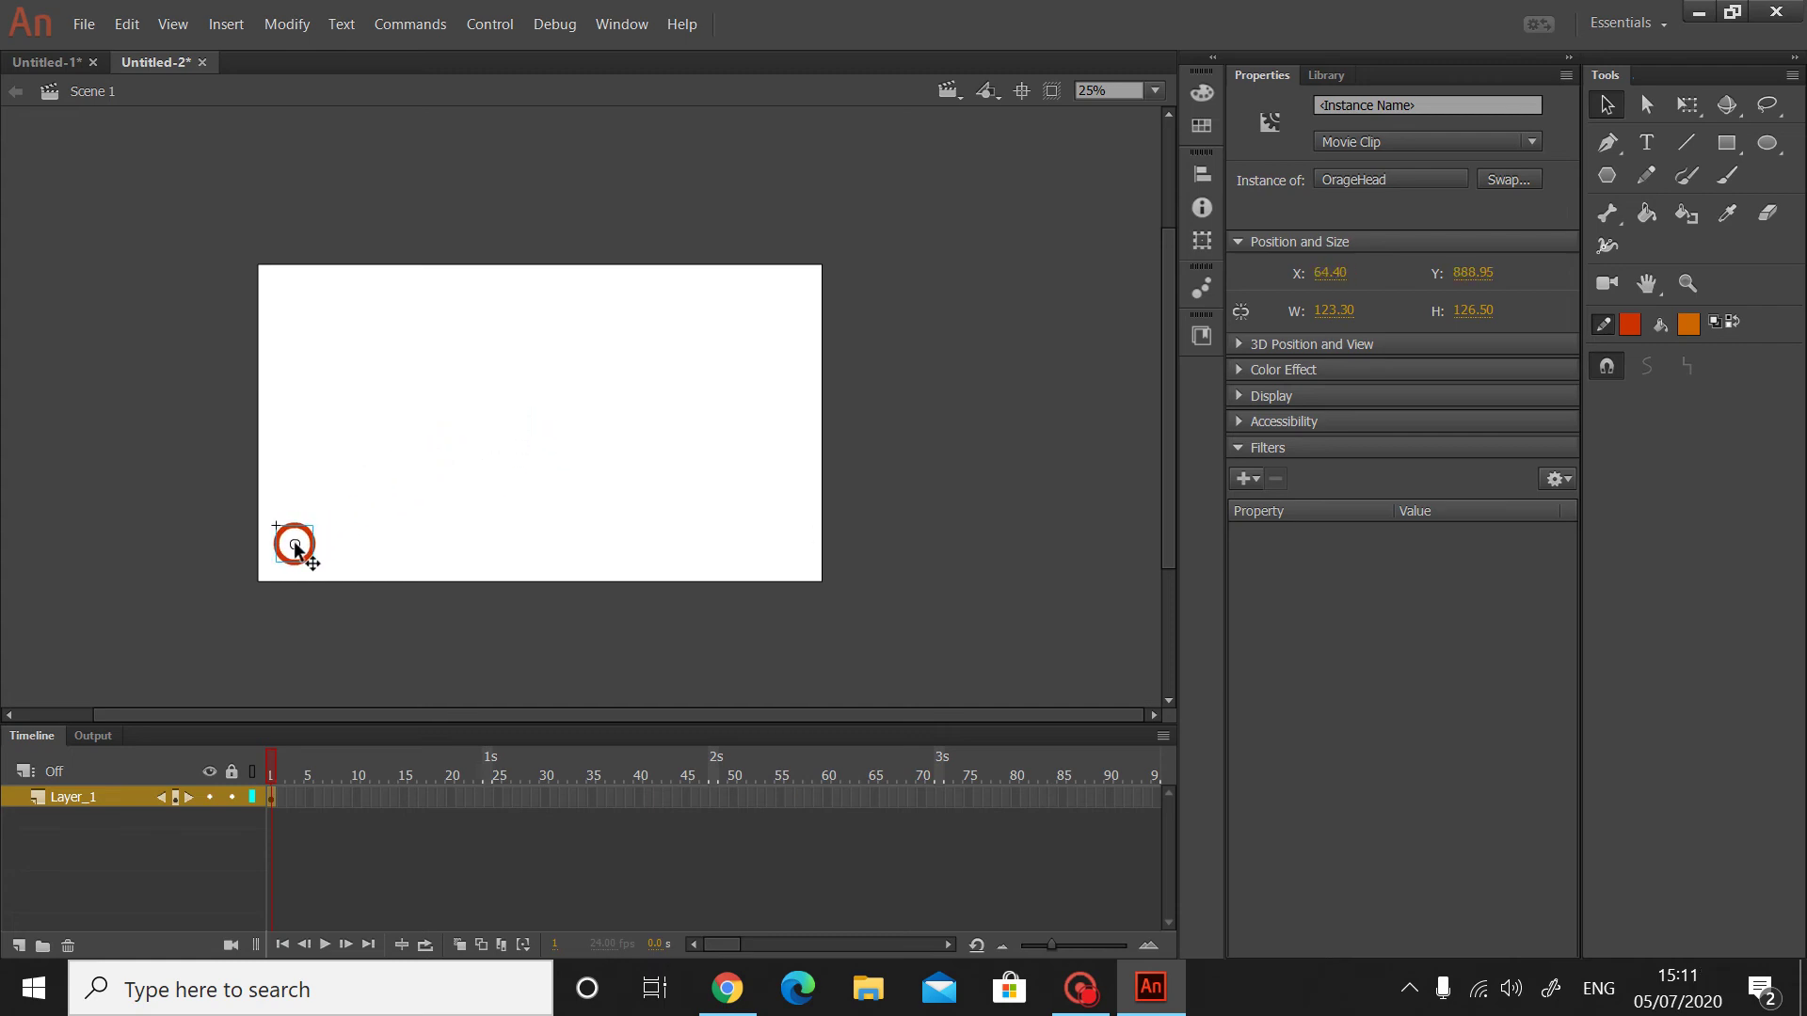
- Insert frames on Layer_1 from frame 2 through frame 48, the two-second mark
{"action": "left_click", "coordinate": [271, 774]}
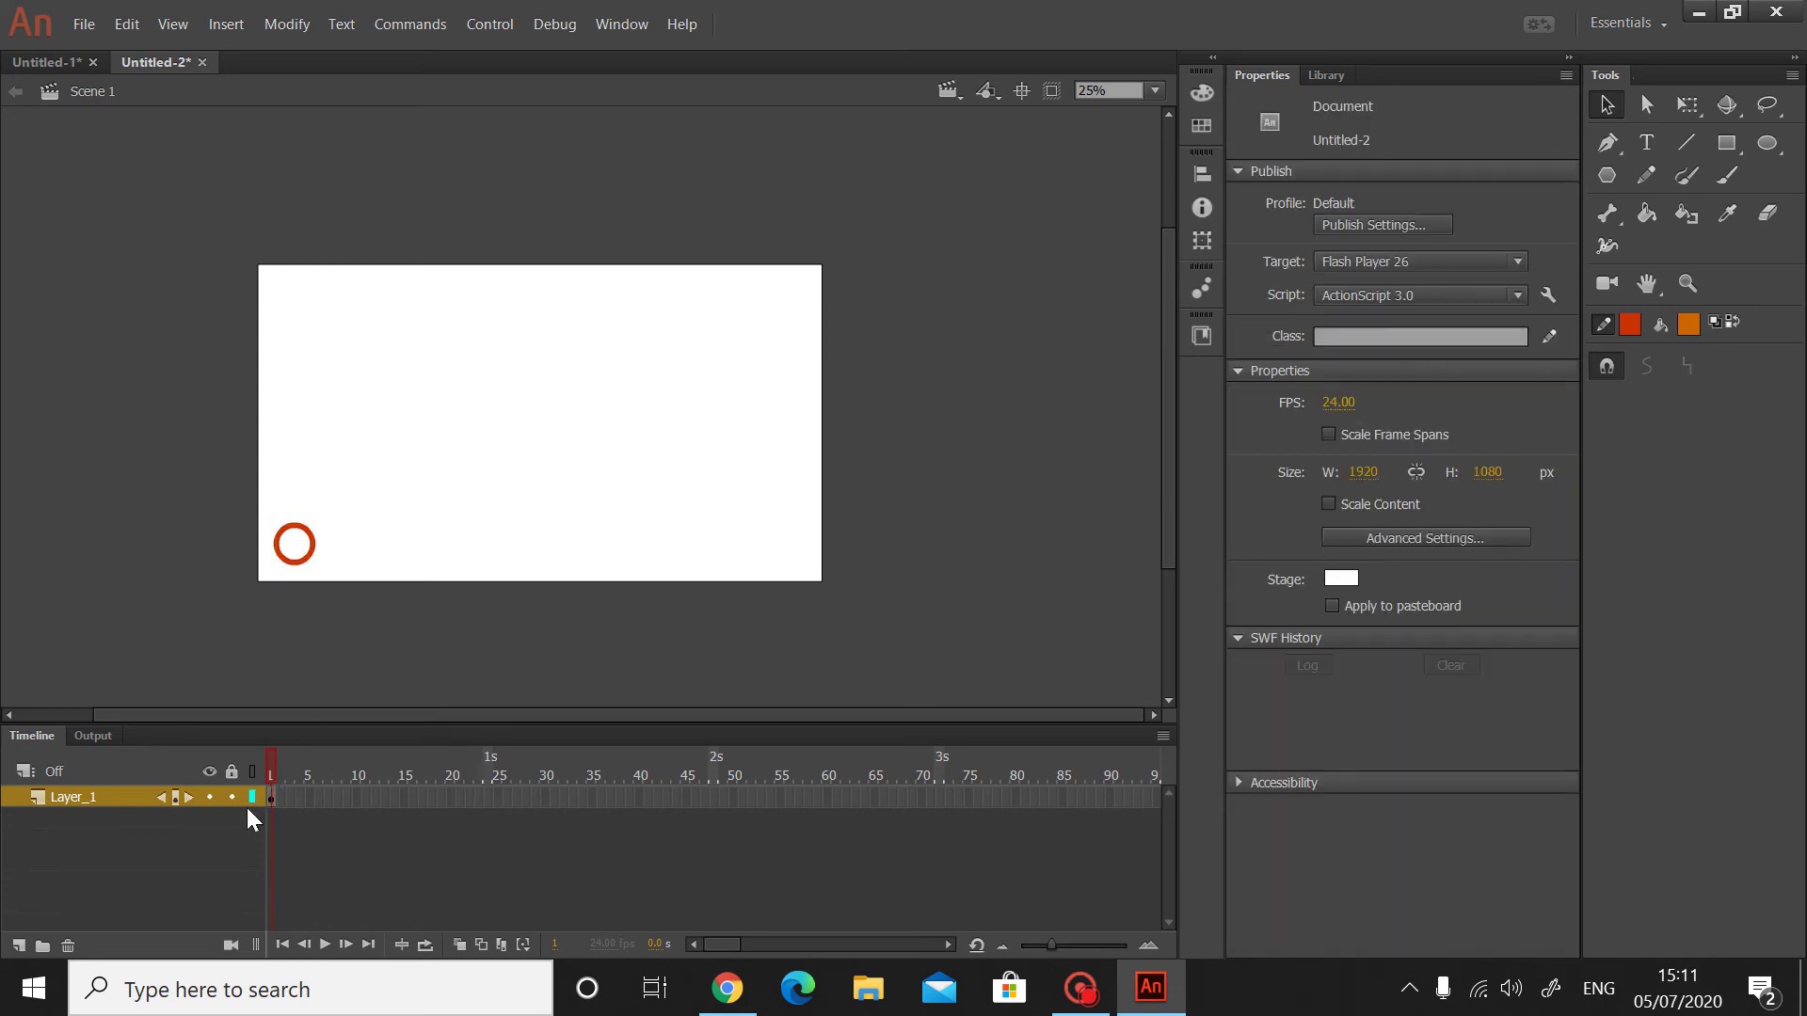
{"action": "left_click_drag", "start_coordinate": [277, 802], "coordinate": [722, 808]}
{"action": "right_click", "coordinate": [725, 800]}
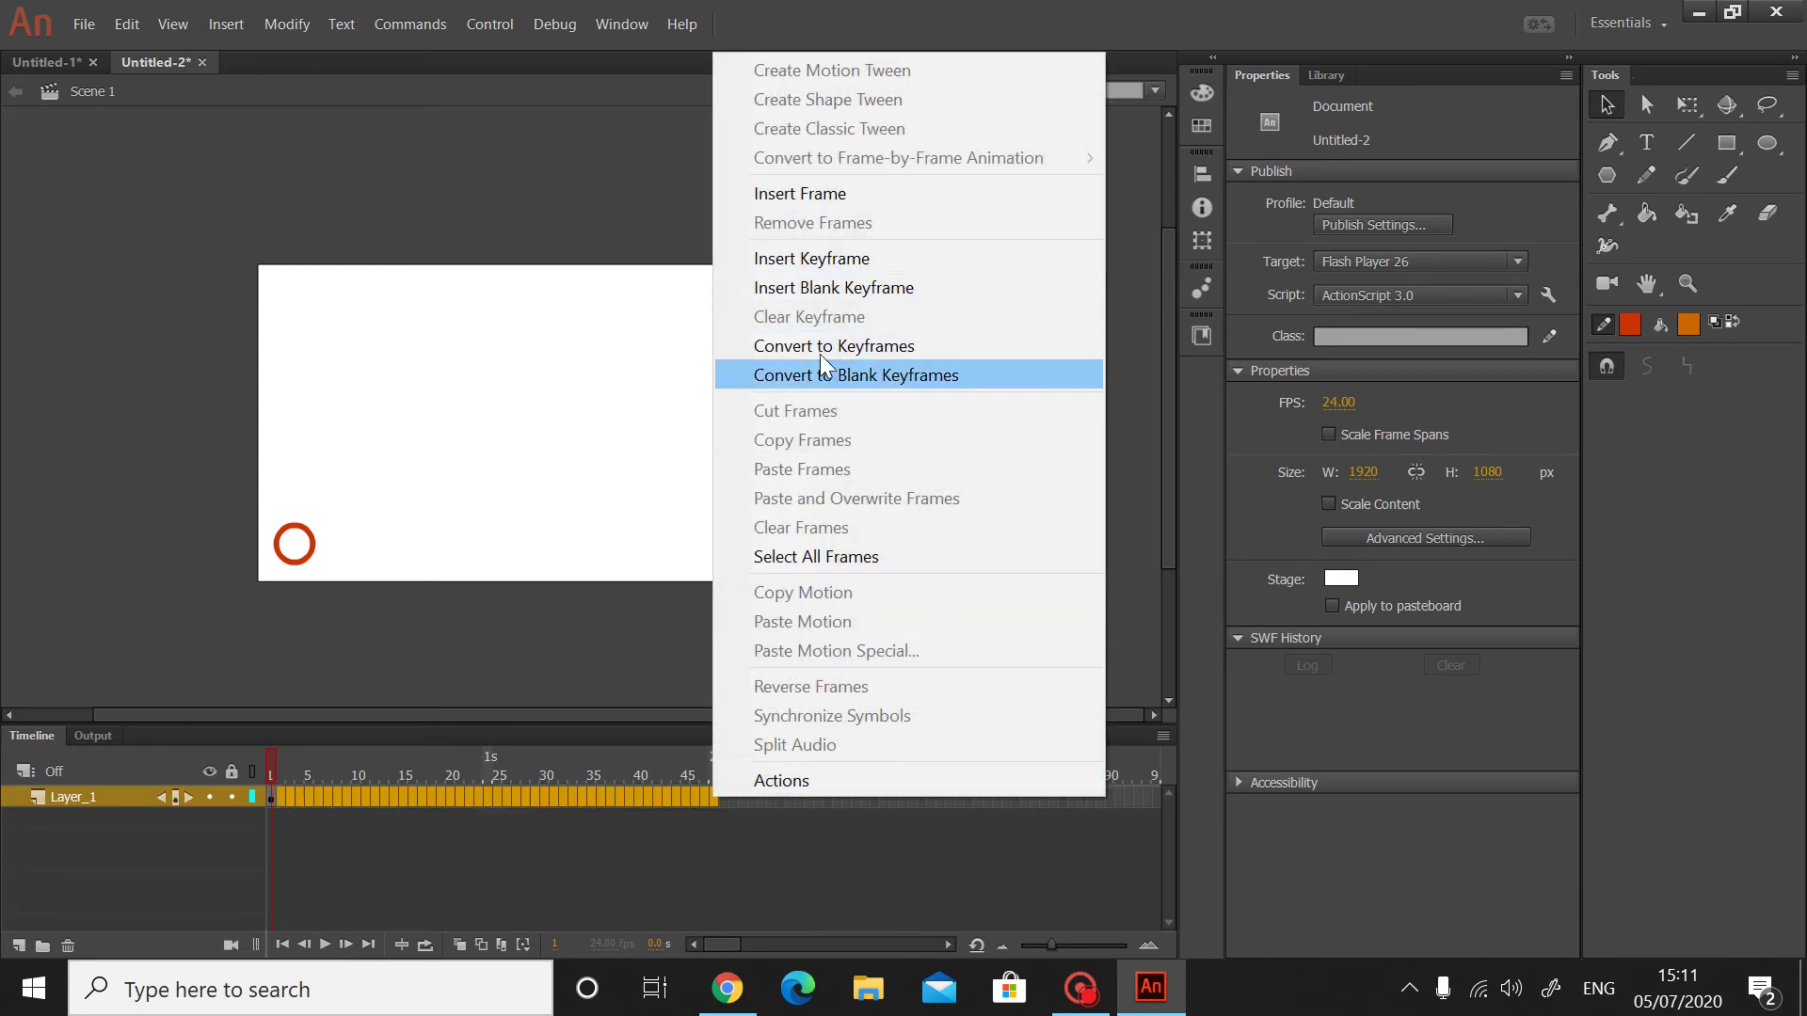
{"action": "left_click", "coordinate": [832, 193]}
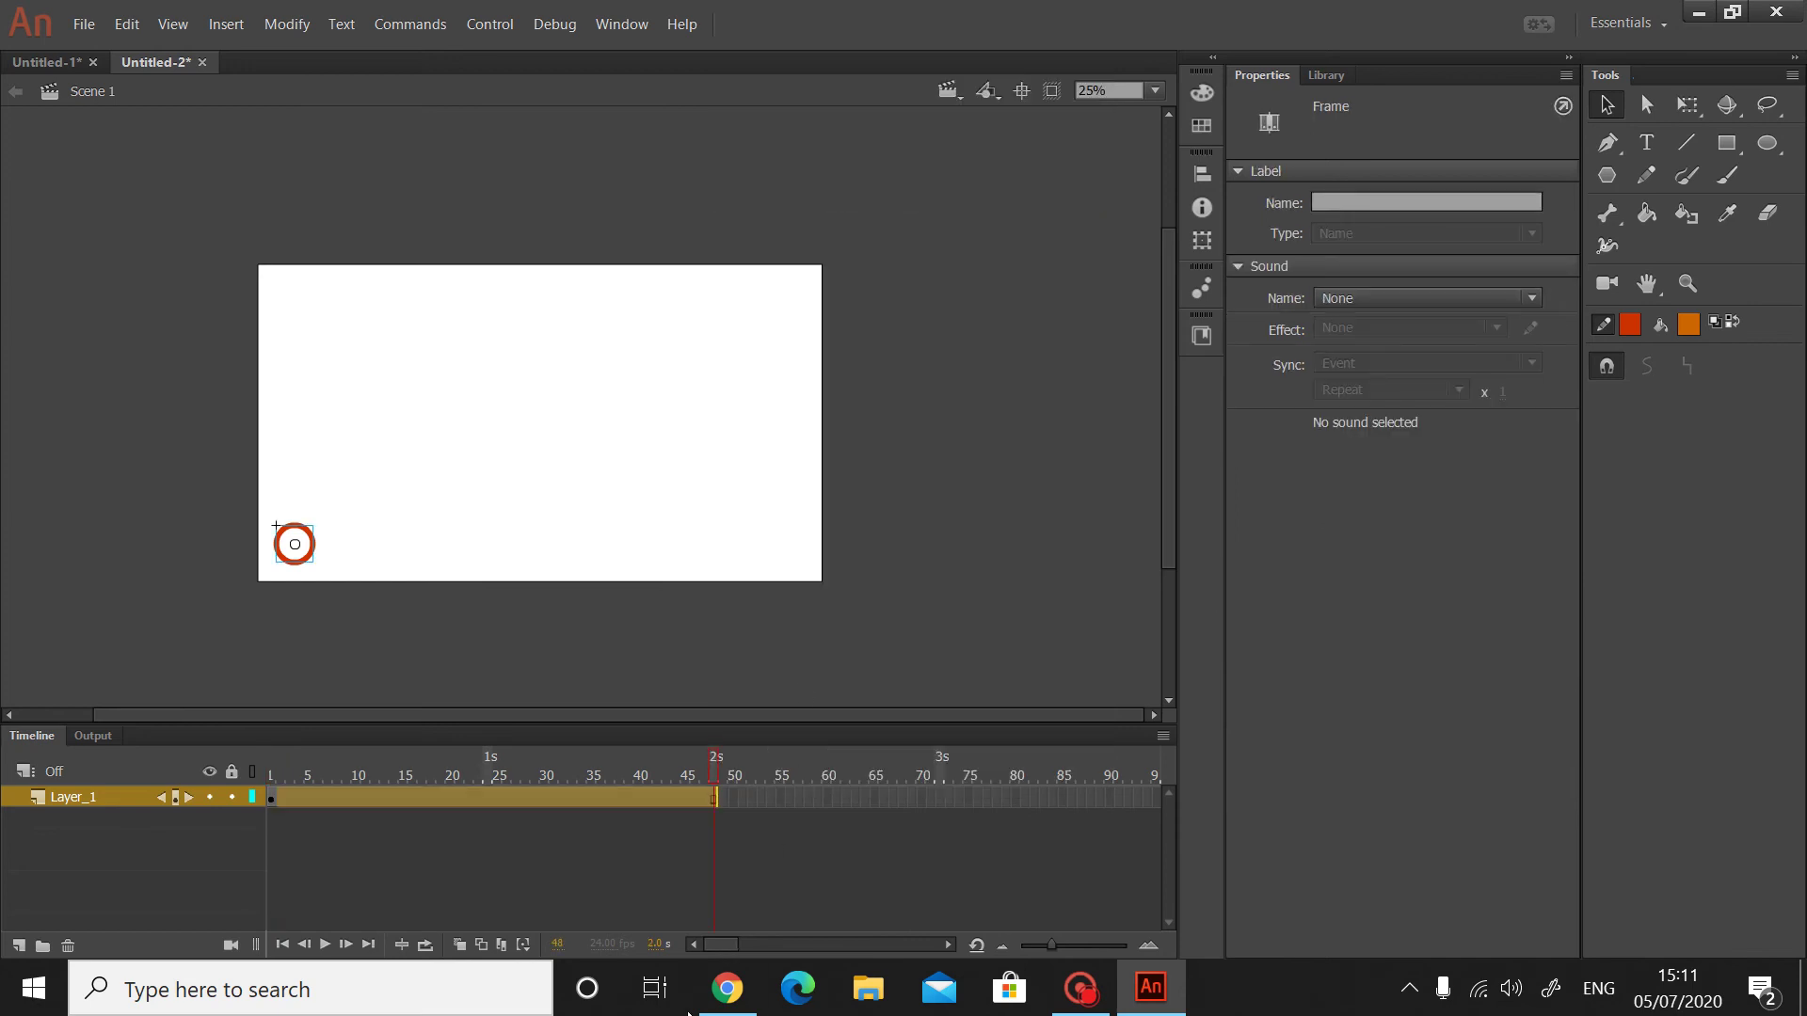
- Switch to Chrome, resume the Adobe Animate tutorial video from 6:12, and watch it past 7:15 in full screen
{"action": "left_click", "coordinate": [727, 988]}
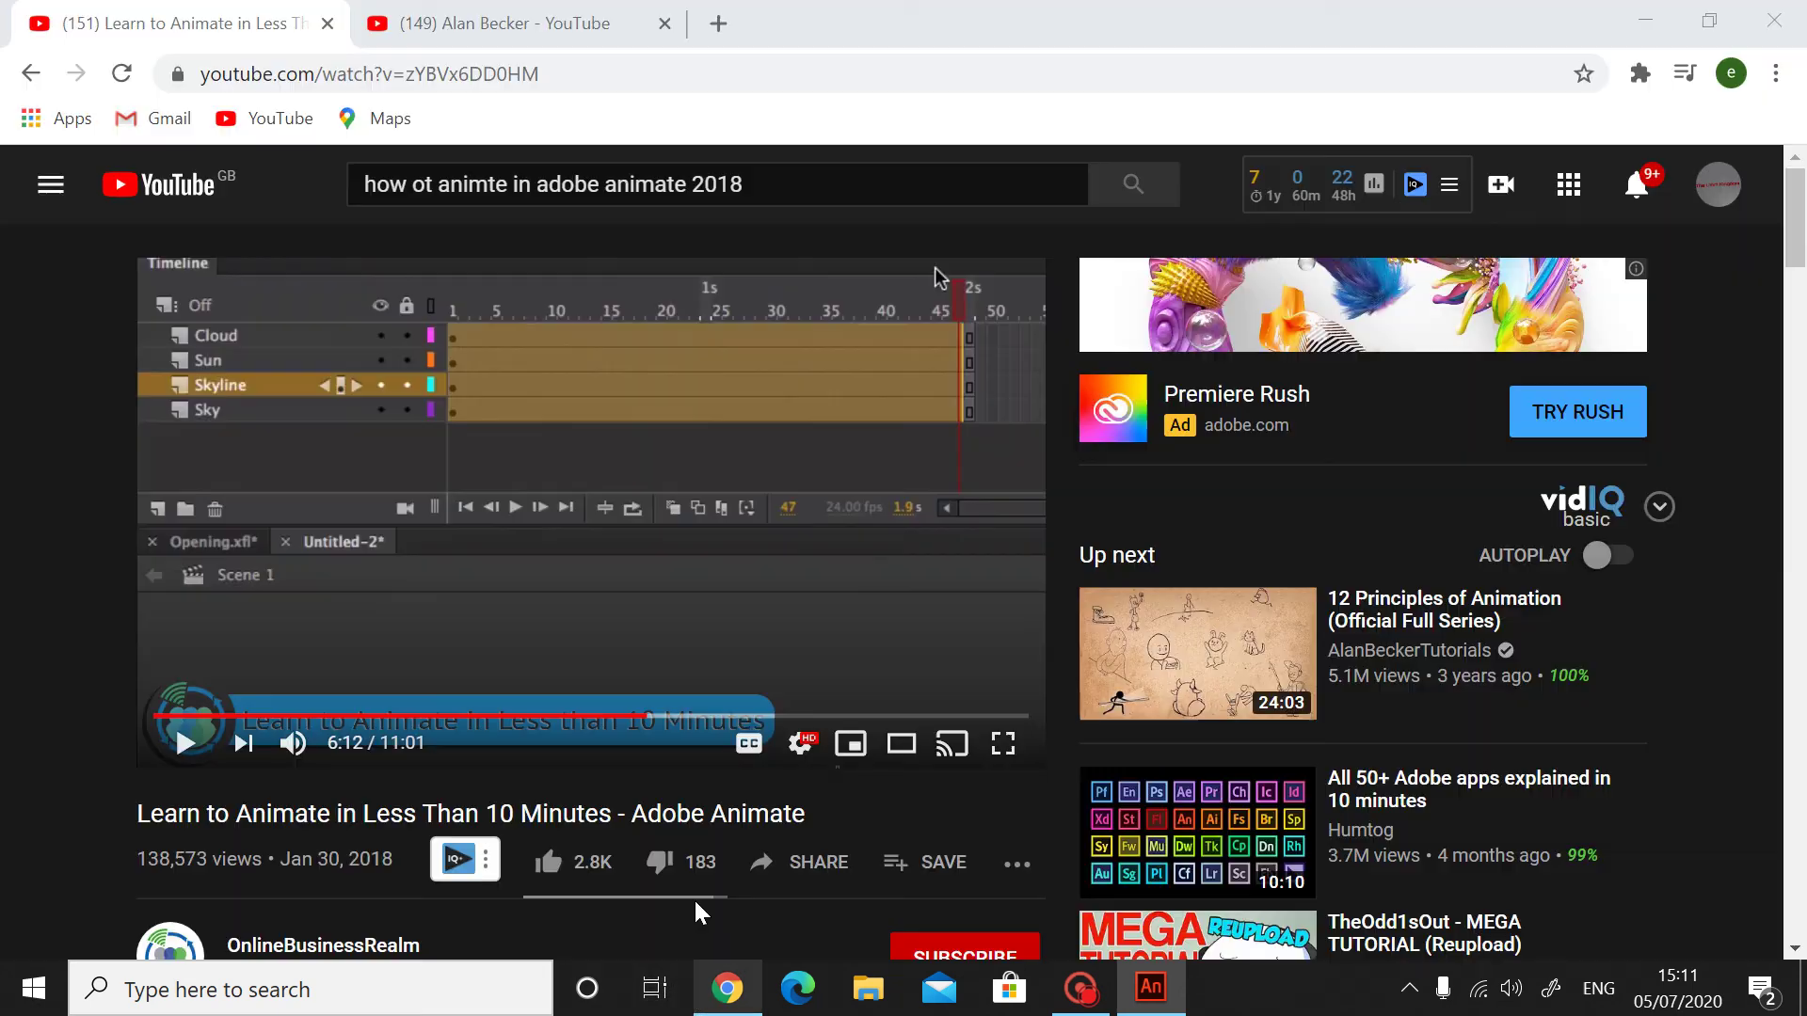
{"action": "left_click", "coordinate": [618, 397]}
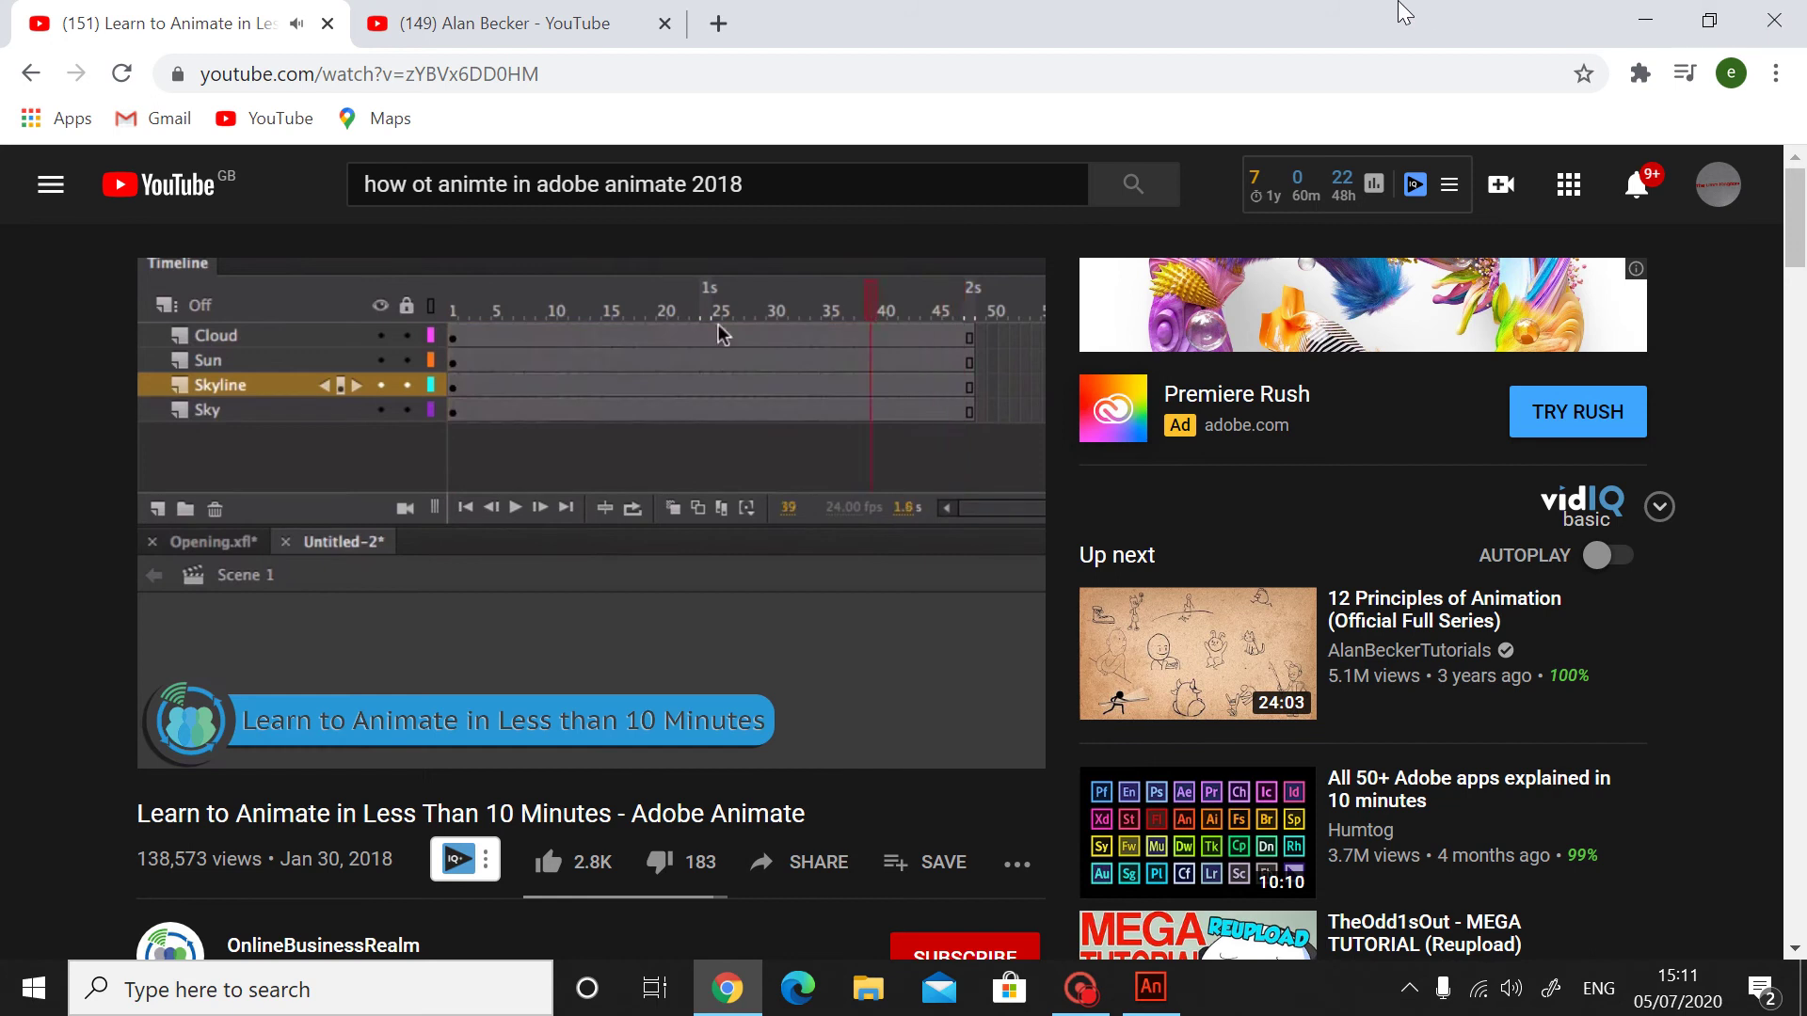
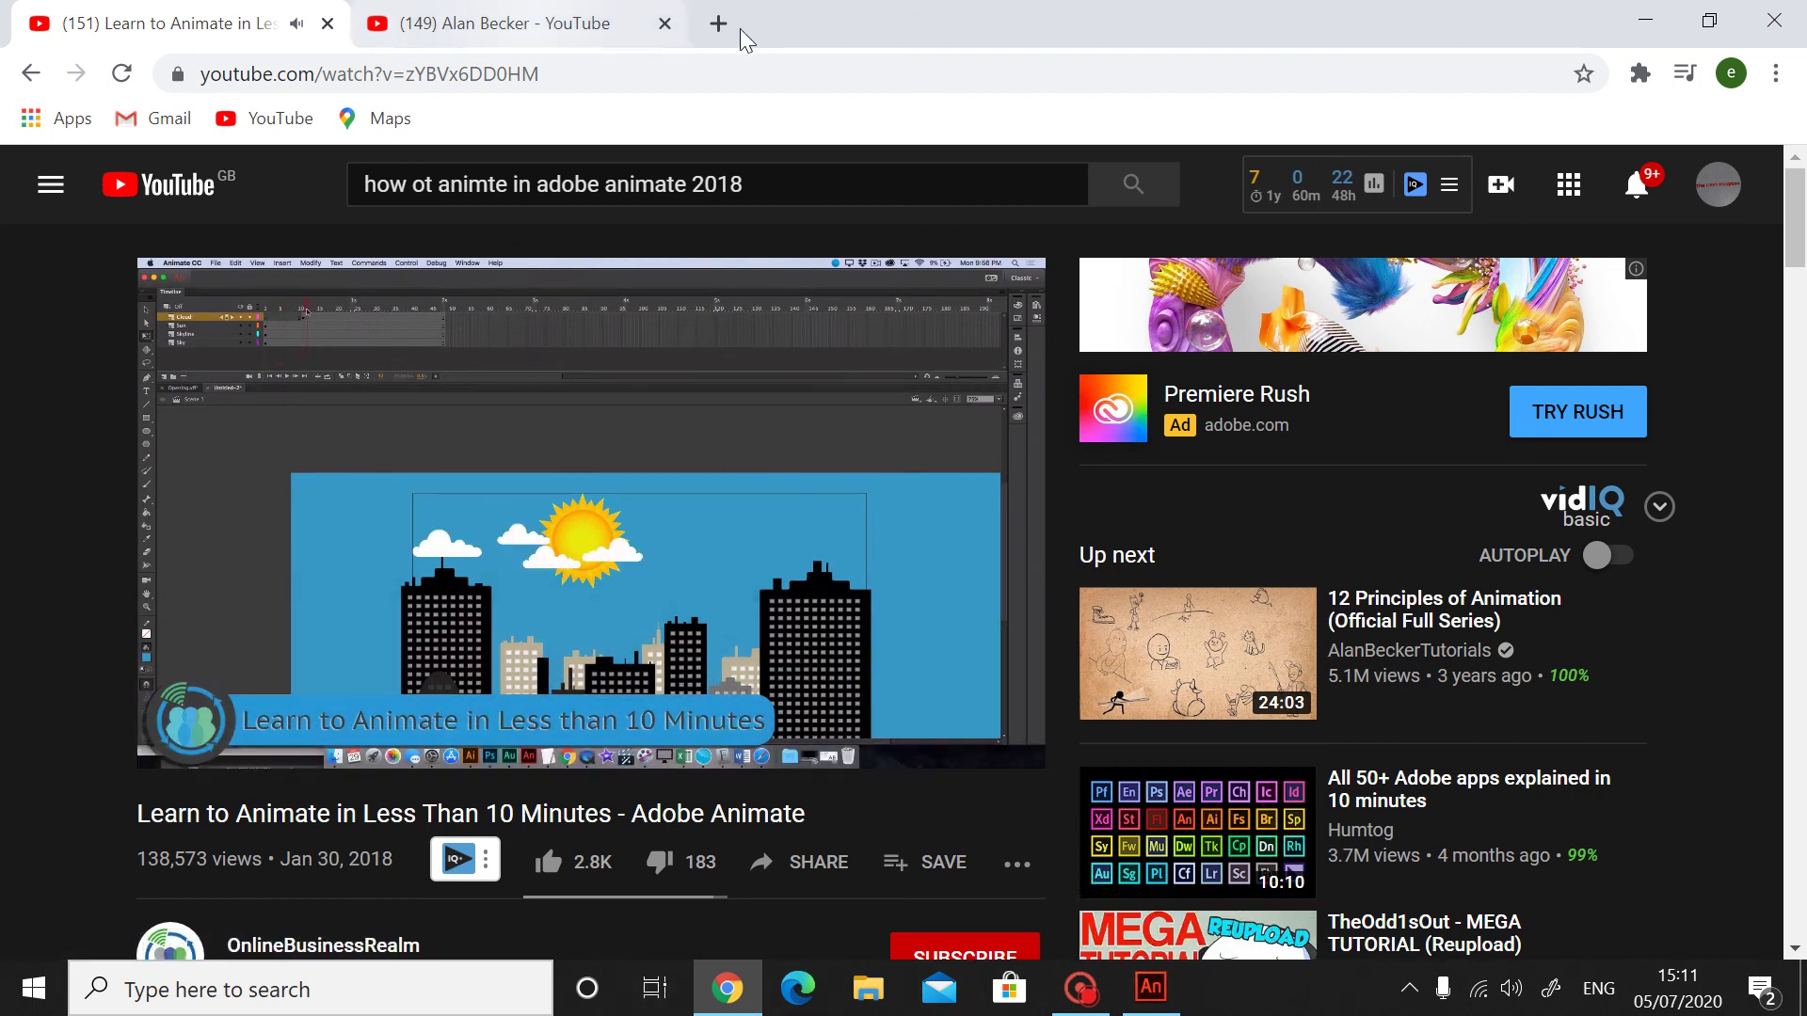
{"action": "scroll", "coordinate": [832, 303], "scroll_direction": "down", "scroll_amount": 2}
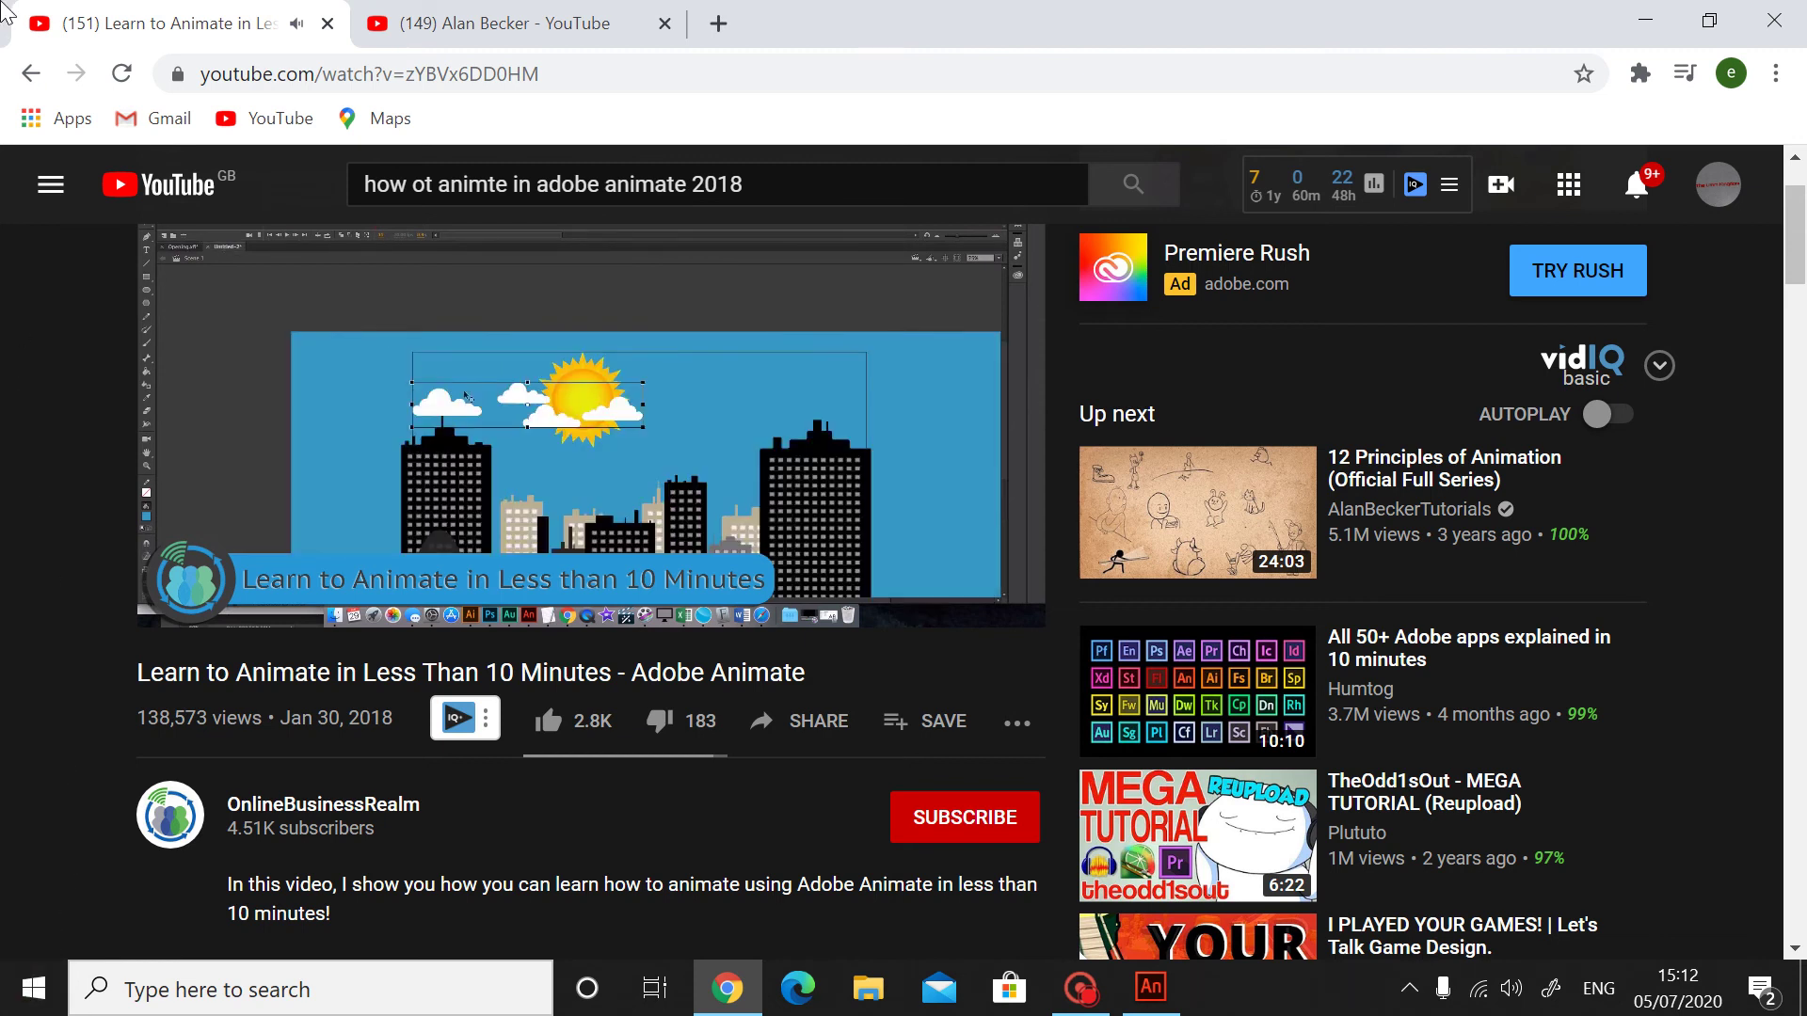
{"action": "mouse_move", "coordinate": [779, 449]}
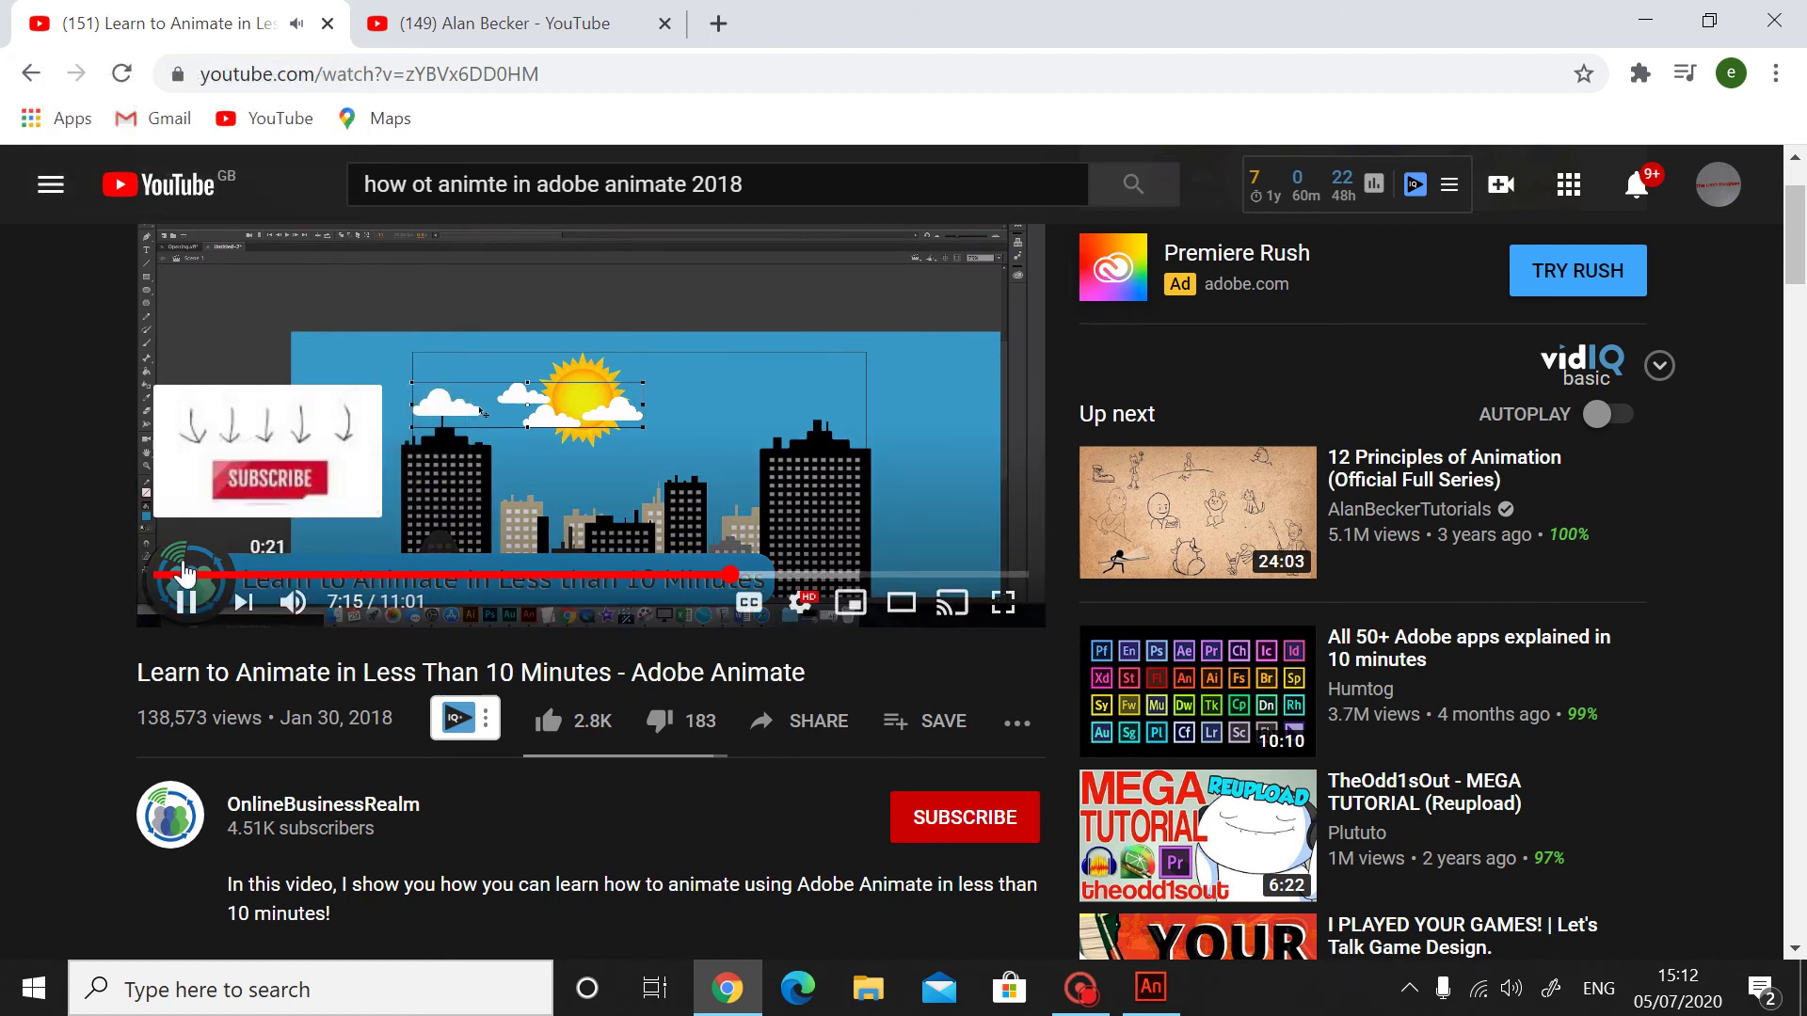
{"action": "left_click", "coordinate": [1016, 621]}
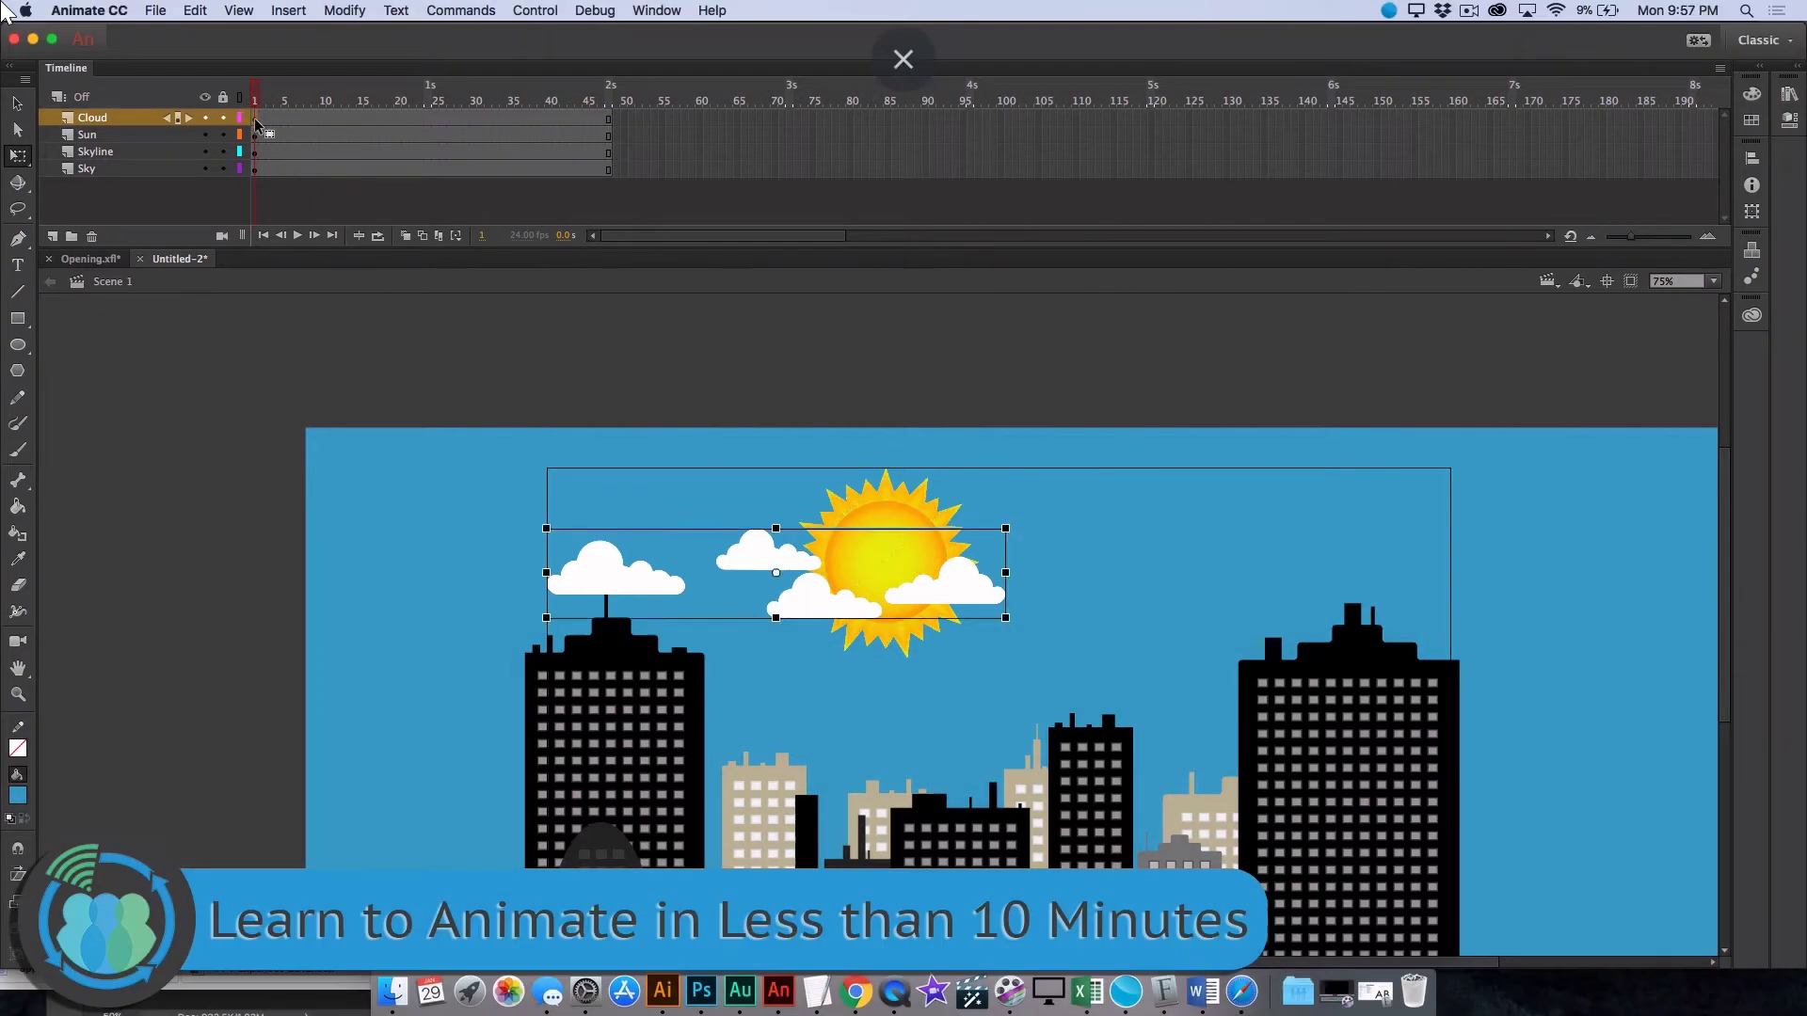
- Watch the tutorial's tween demonstration up to 7:49, pause the video there and exit full screen
{"action": "mouse_move", "coordinate": [3, 9]}
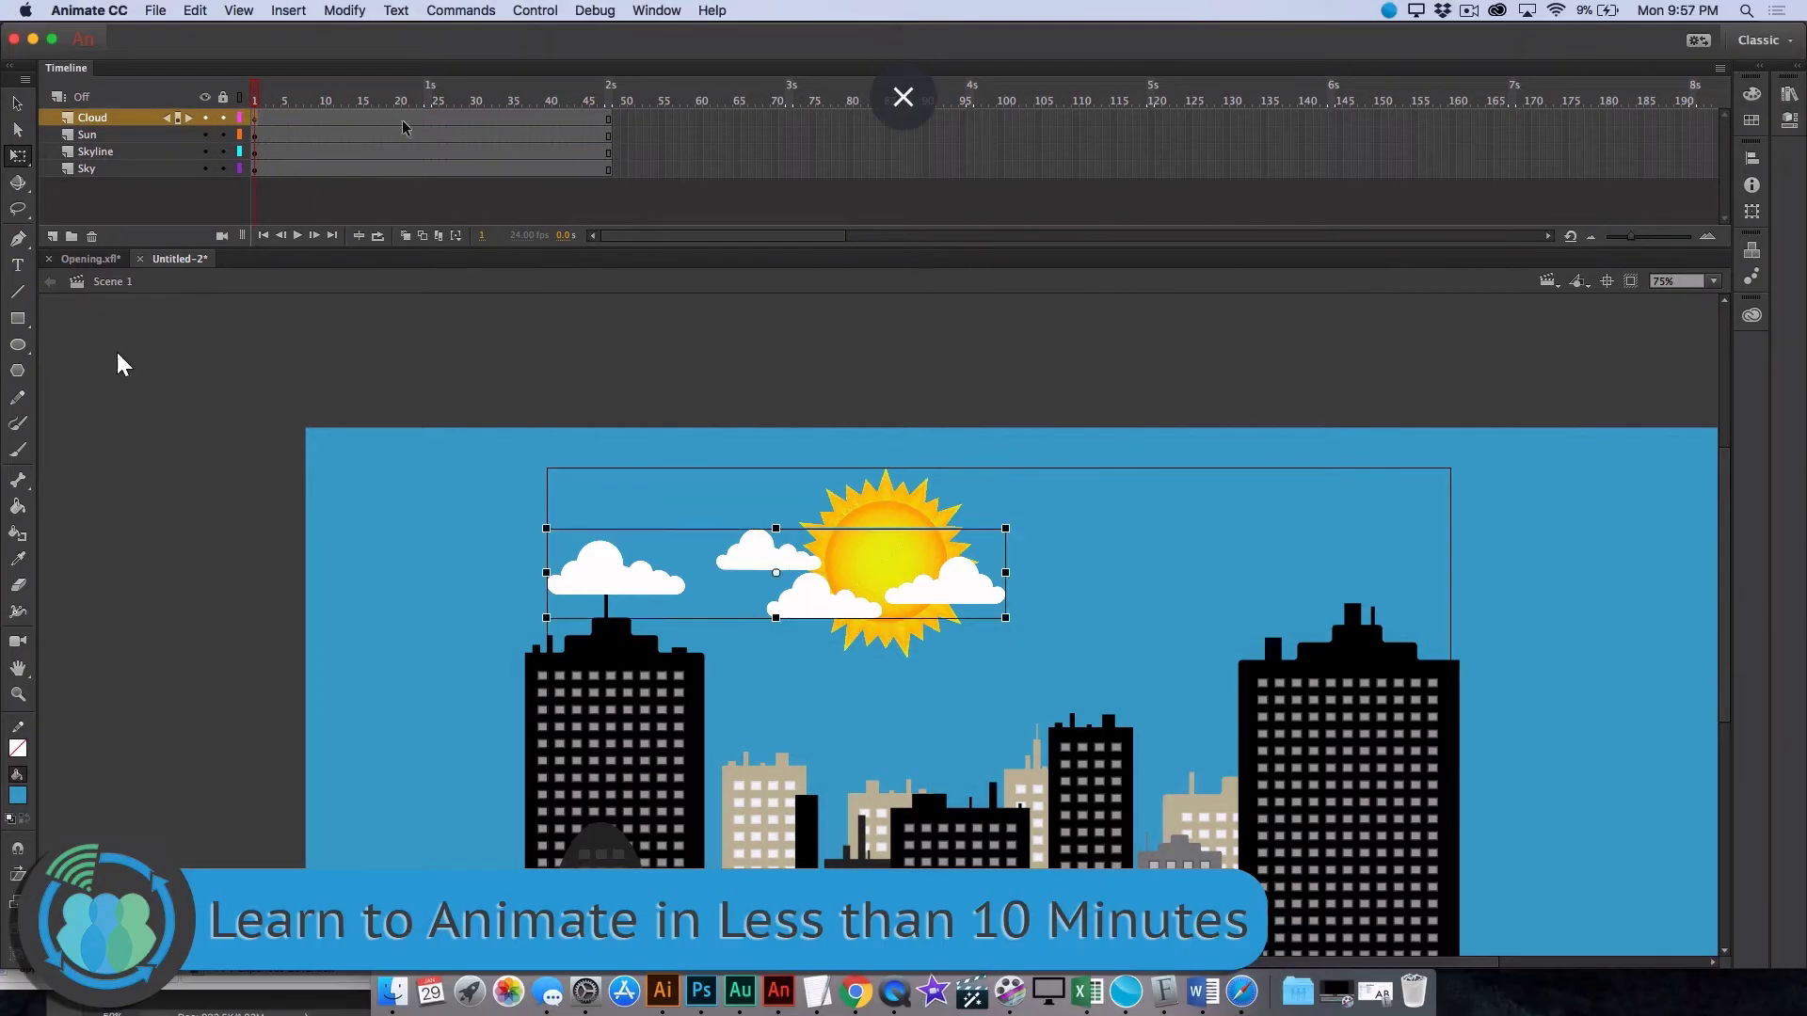
{"action": "mouse_move", "coordinate": [140, 447]}
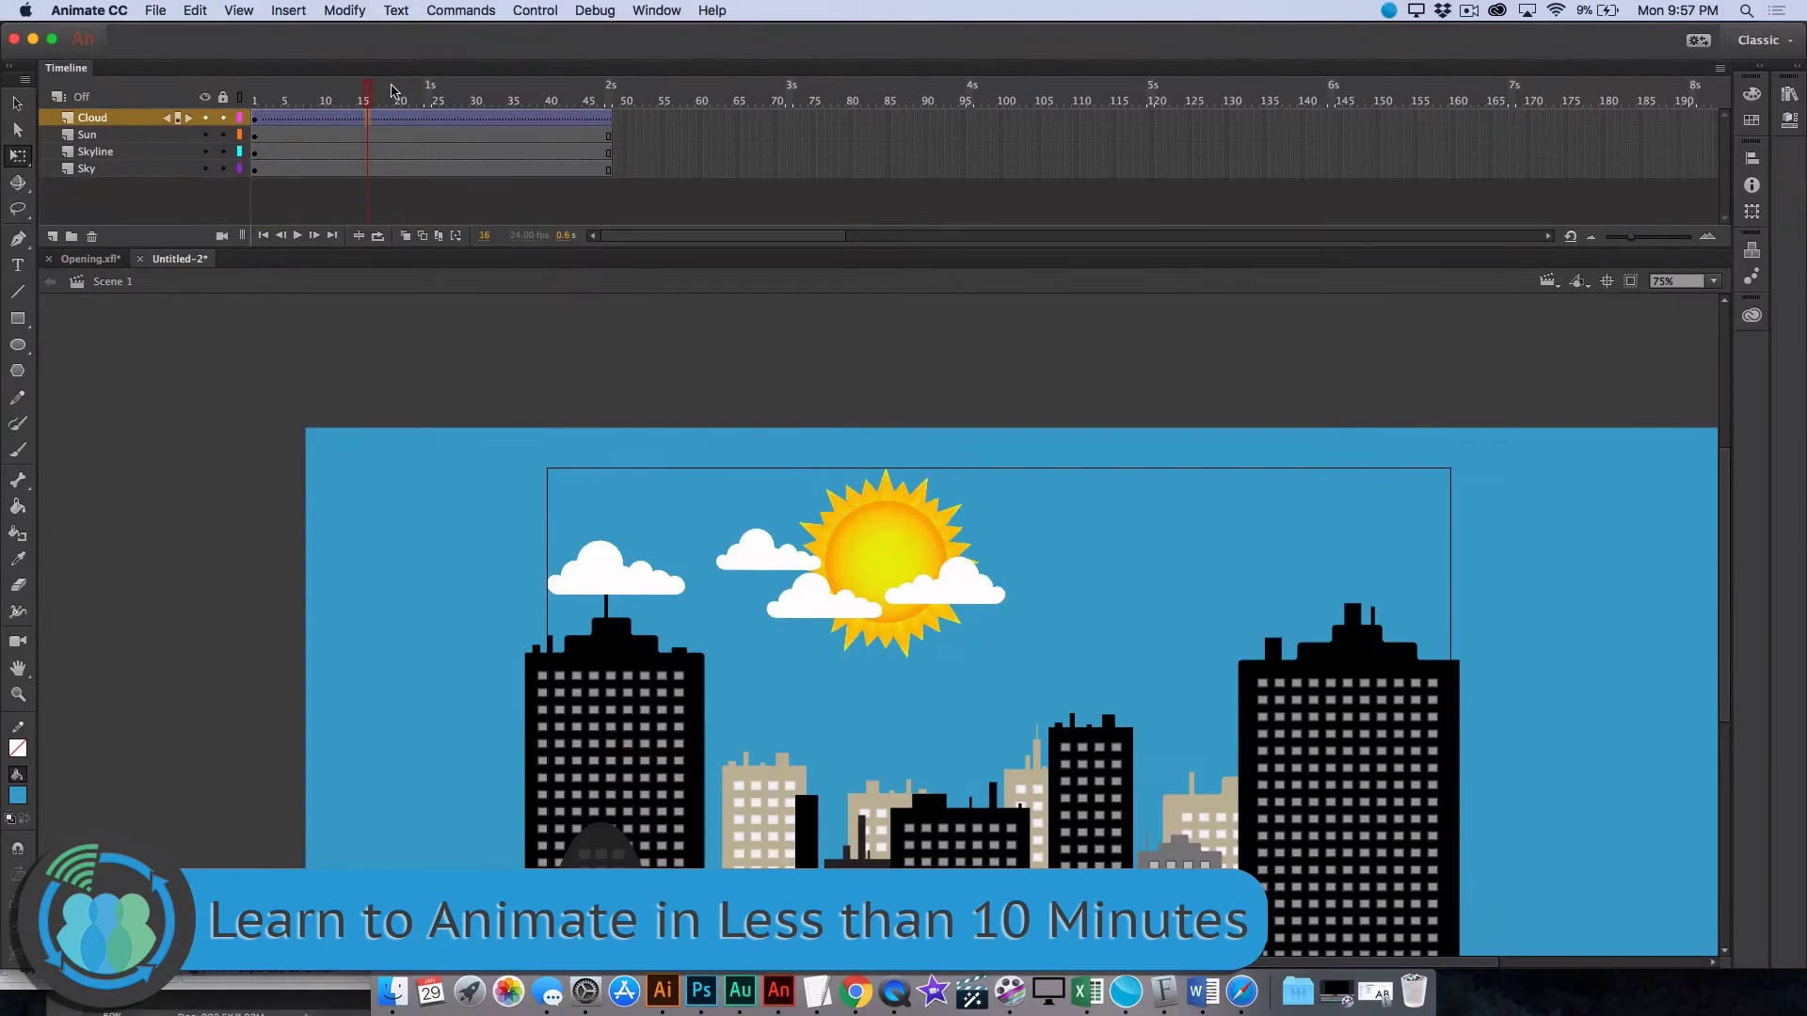
{"action": "left_click_drag", "start_coordinate": [367, 99], "coordinate": [330, 104]}
{"action": "mouse_move", "coordinate": [98, 536]}
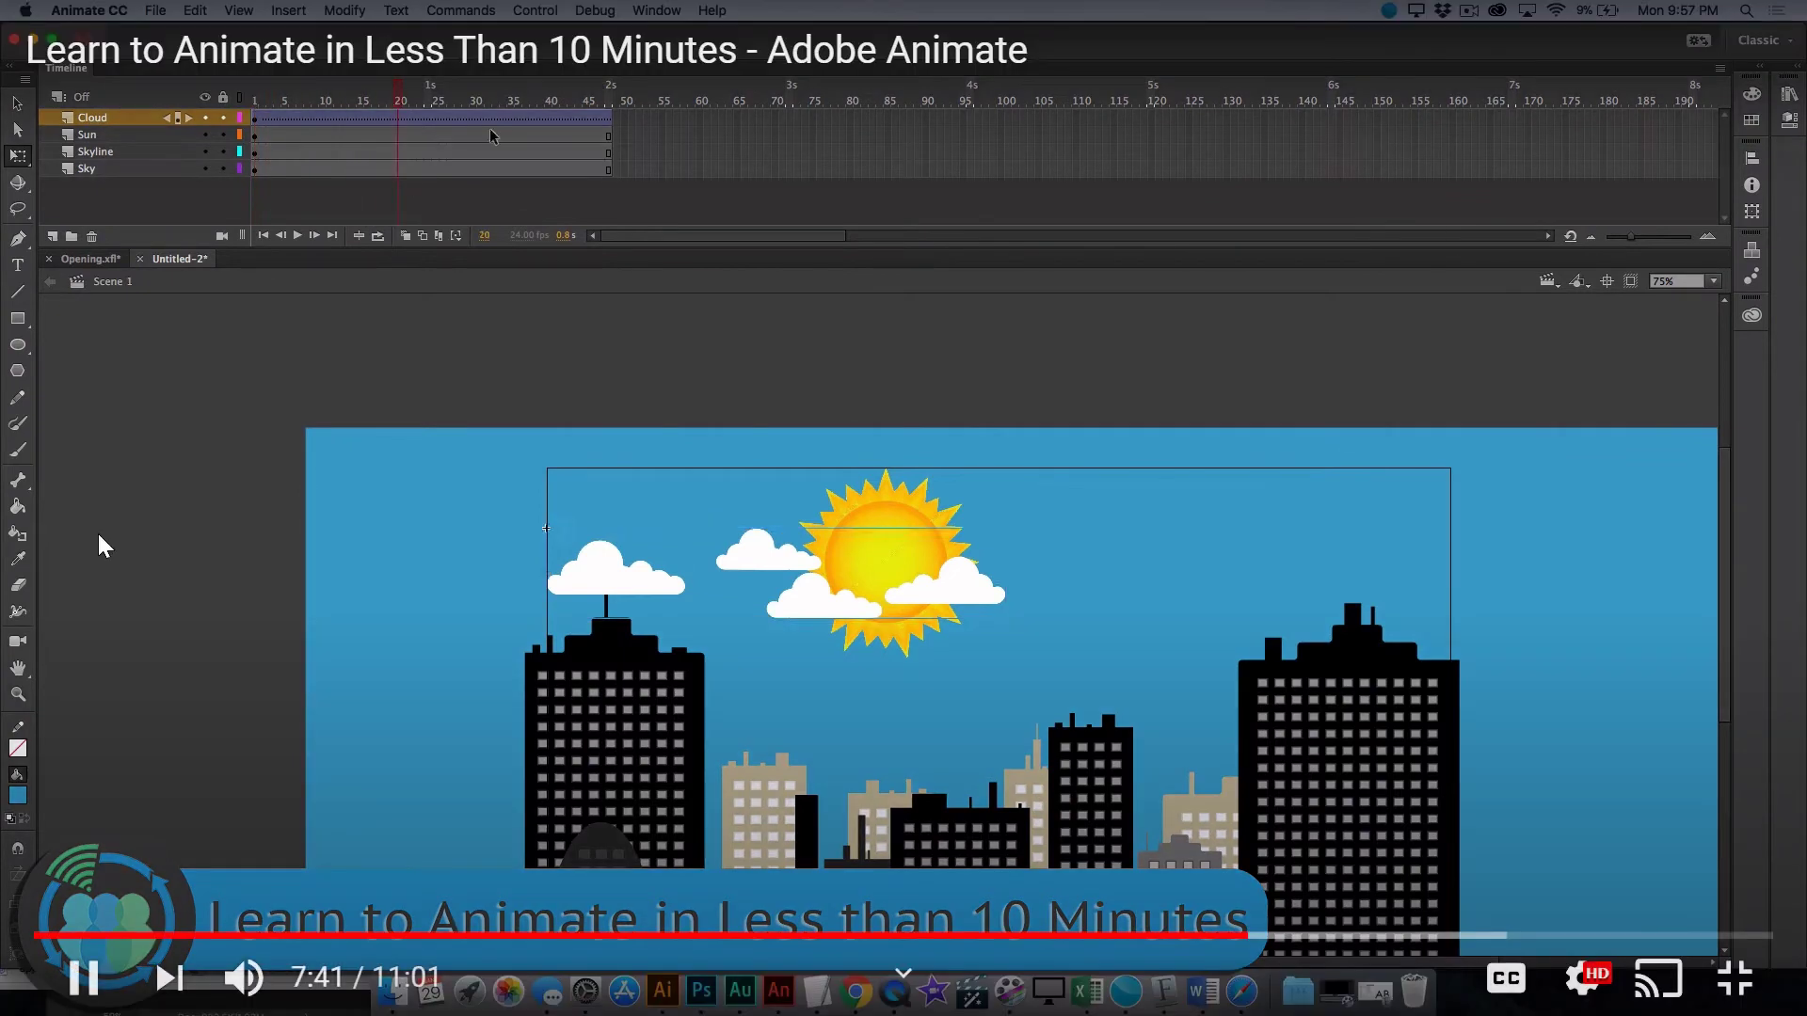
{"action": "left_click_drag", "start_coordinate": [399, 98], "coordinate": [414, 99]}
{"action": "left_click_drag", "start_coordinate": [558, 95], "coordinate": [609, 106]}
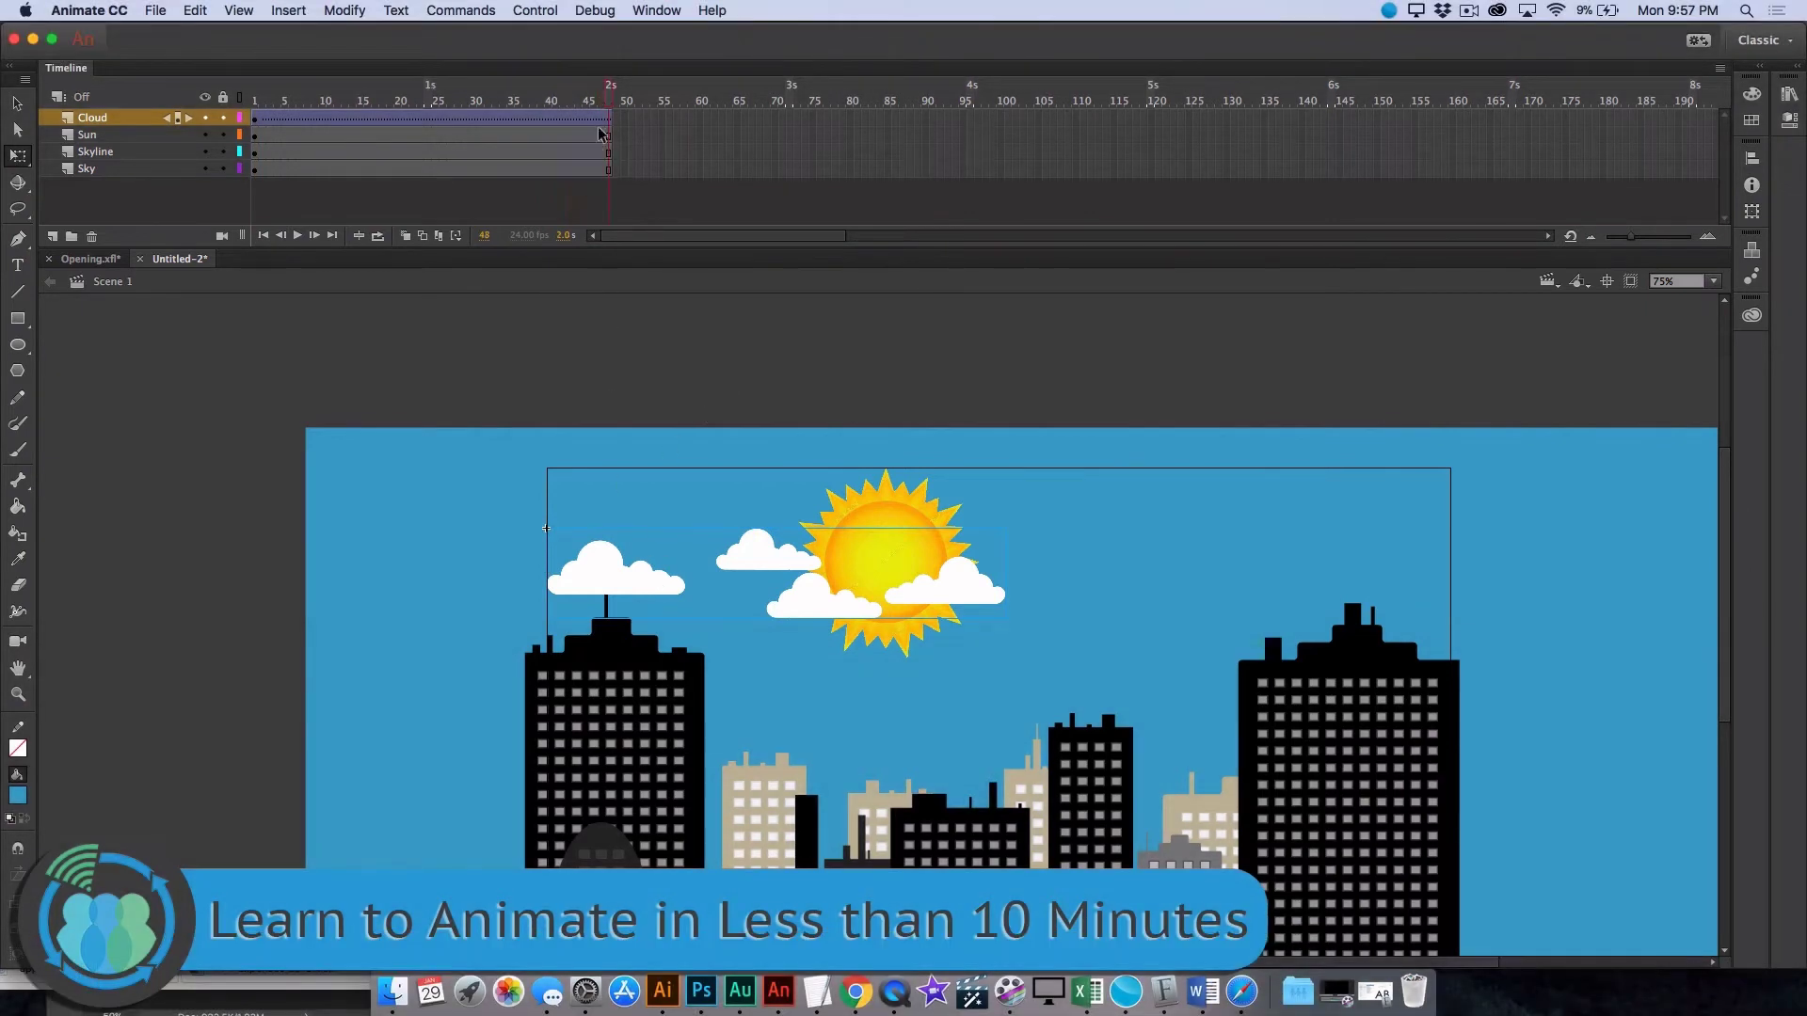
{"action": "mouse_move", "coordinate": [133, 488]}
{"action": "left_click", "coordinate": [374, 141]}
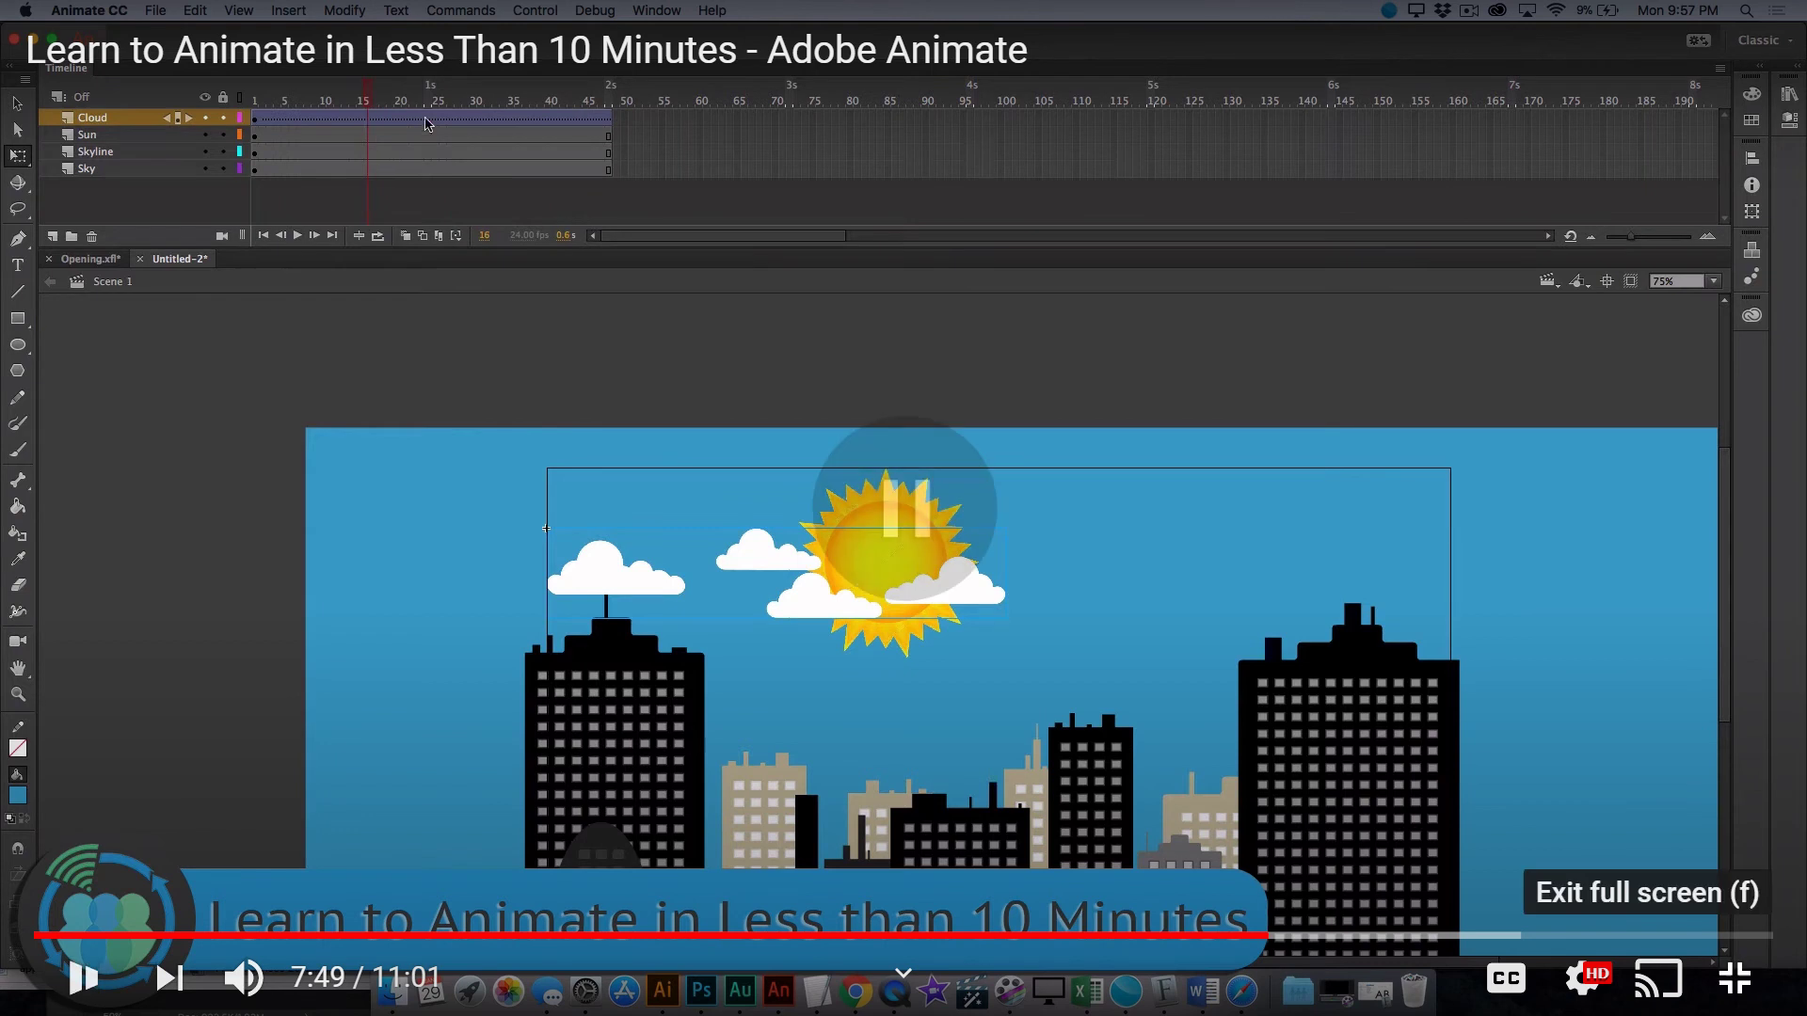
{"action": "left_click", "coordinate": [1735, 978]}
- Switch to Animate, create a classic tween on Layer_1's frame span and extend the span through frame 50
{"action": "left_click", "coordinate": [1153, 999]}
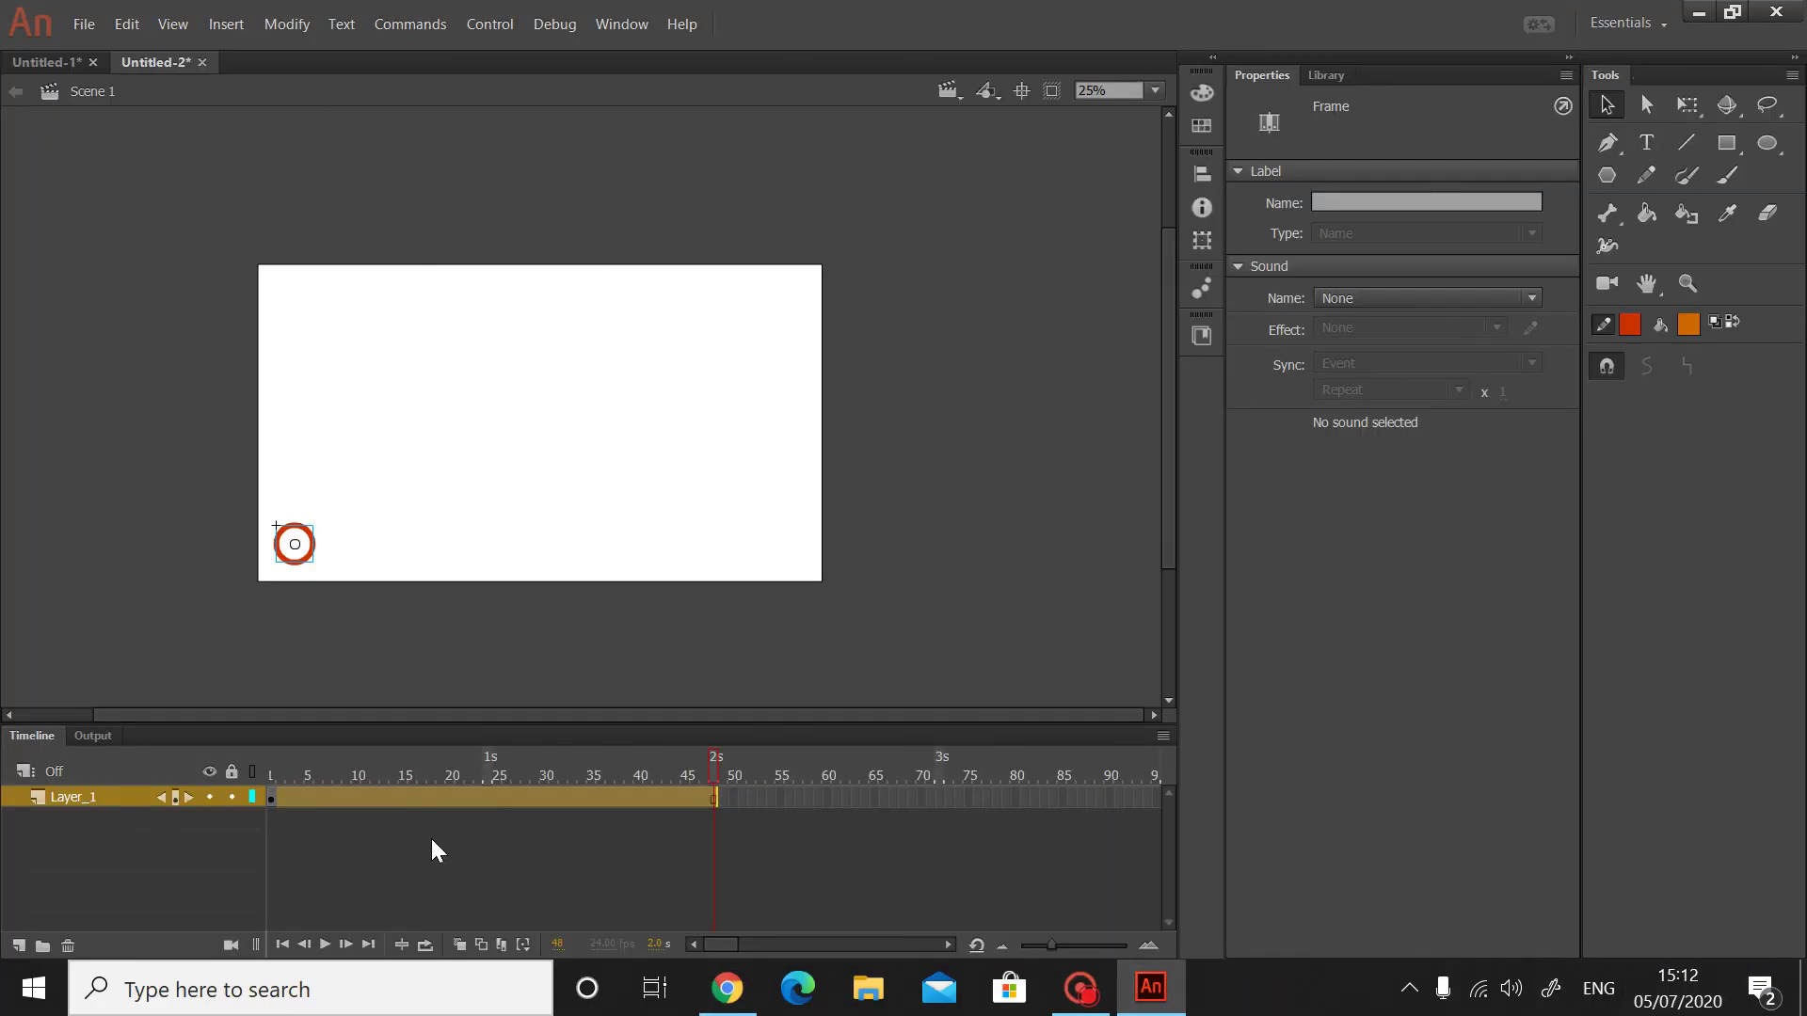
{"action": "right_click", "coordinate": [393, 797]}
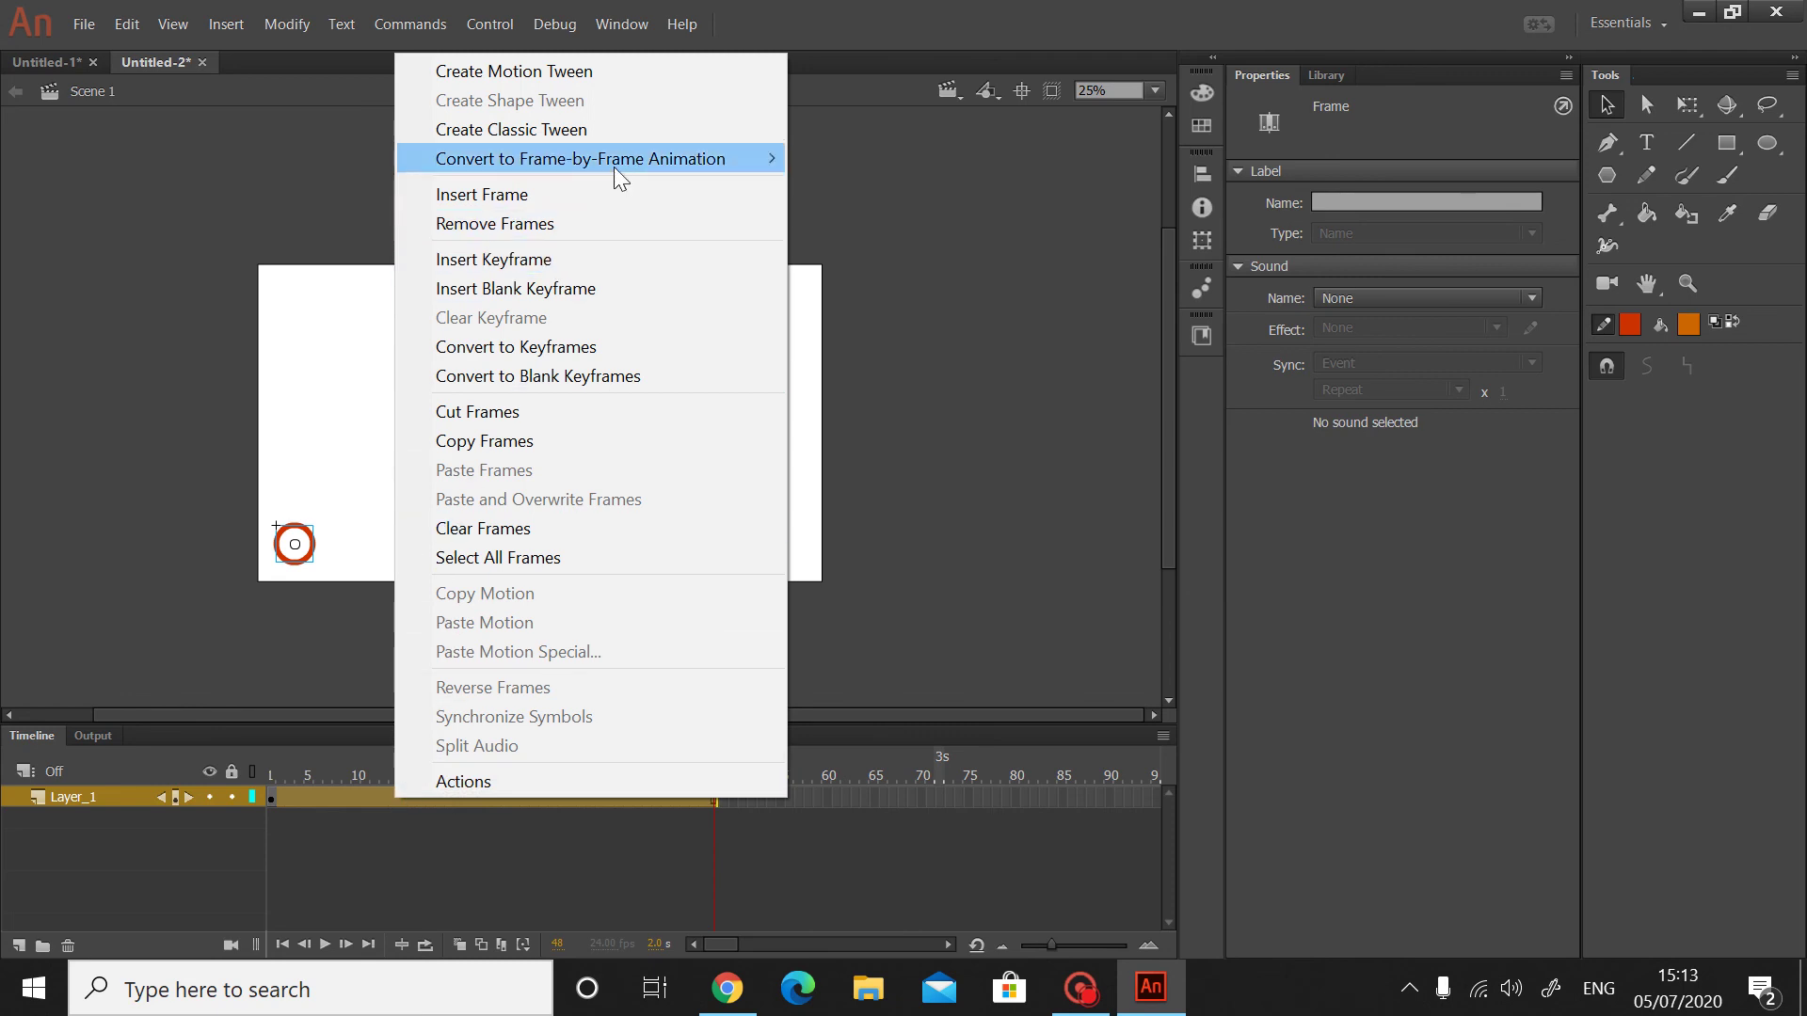
{"action": "left_click", "coordinate": [606, 131]}
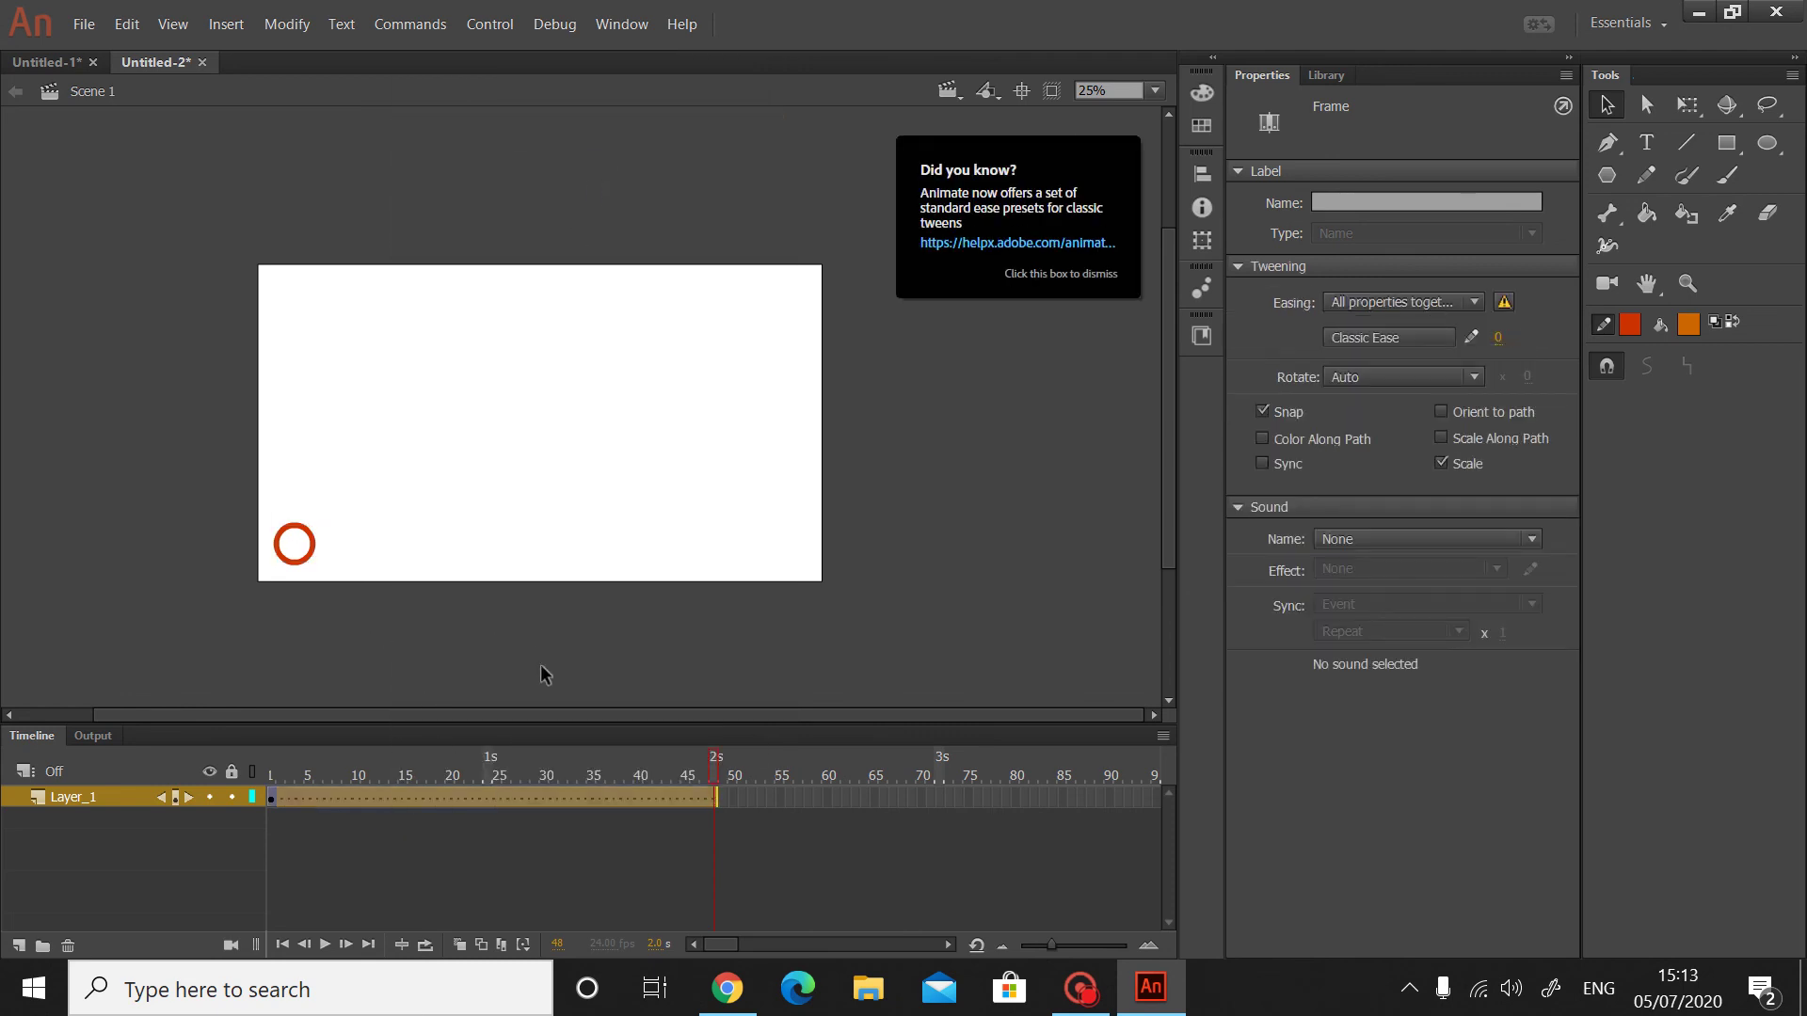
{"action": "left_click", "coordinate": [435, 799]}
{"action": "left_click", "coordinate": [457, 788]}
{"action": "left_click", "coordinate": [433, 792]}
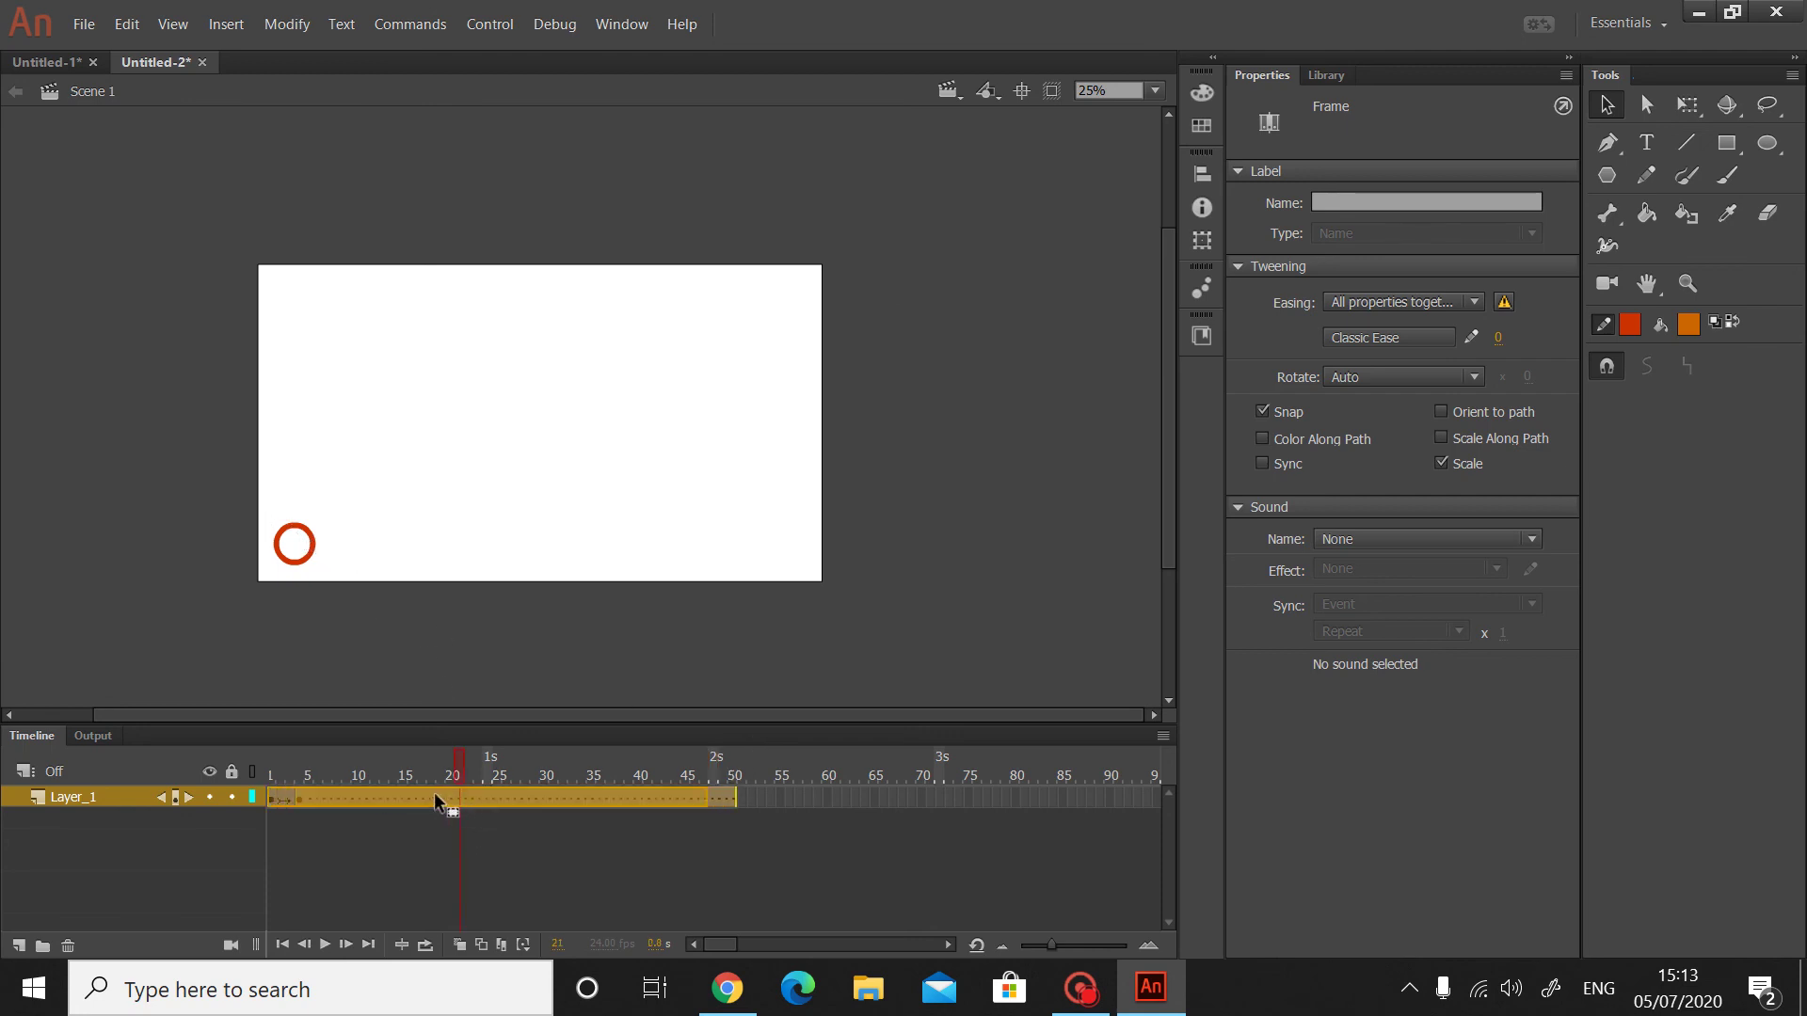
{"action": "left_click", "coordinate": [433, 792]}
- Move the circle to about X 288, Y 737 at frame 16 and to about X 485, Y 689 at frame 24
{"action": "left_click_drag", "start_coordinate": [436, 764], "coordinate": [415, 759]}
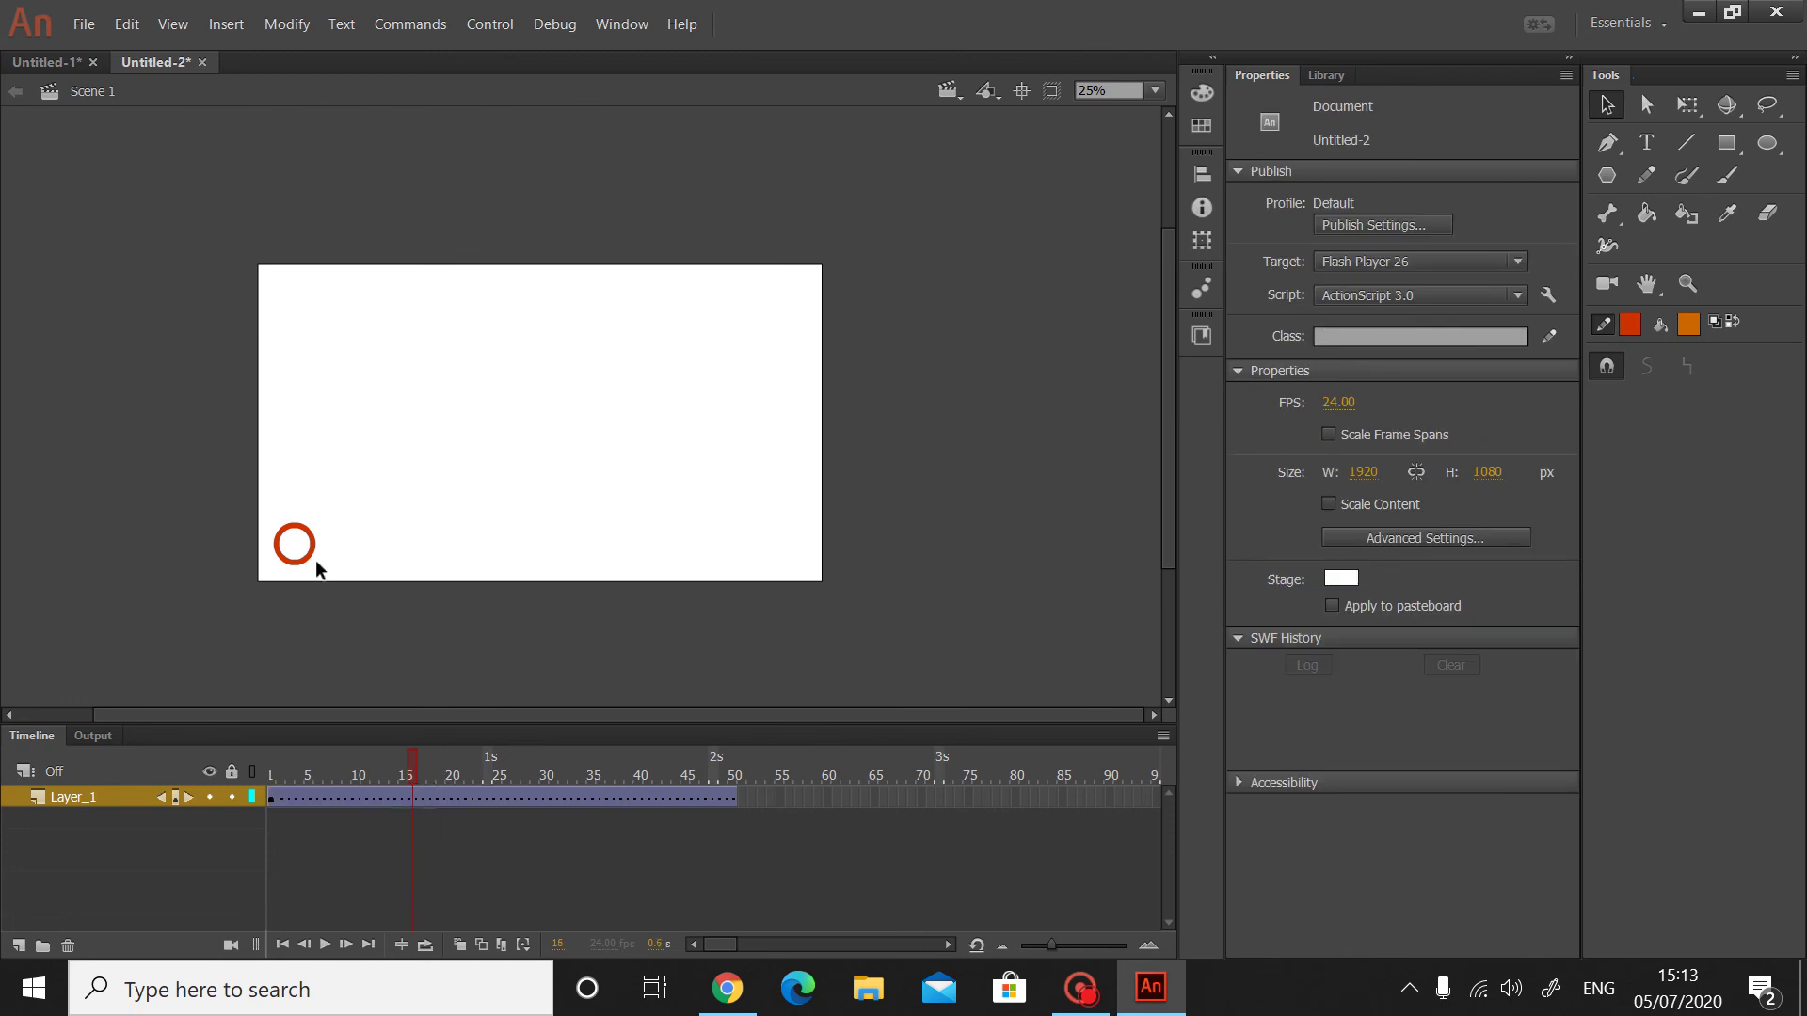
{"action": "left_click_drag", "start_coordinate": [314, 549], "coordinate": [359, 511]}
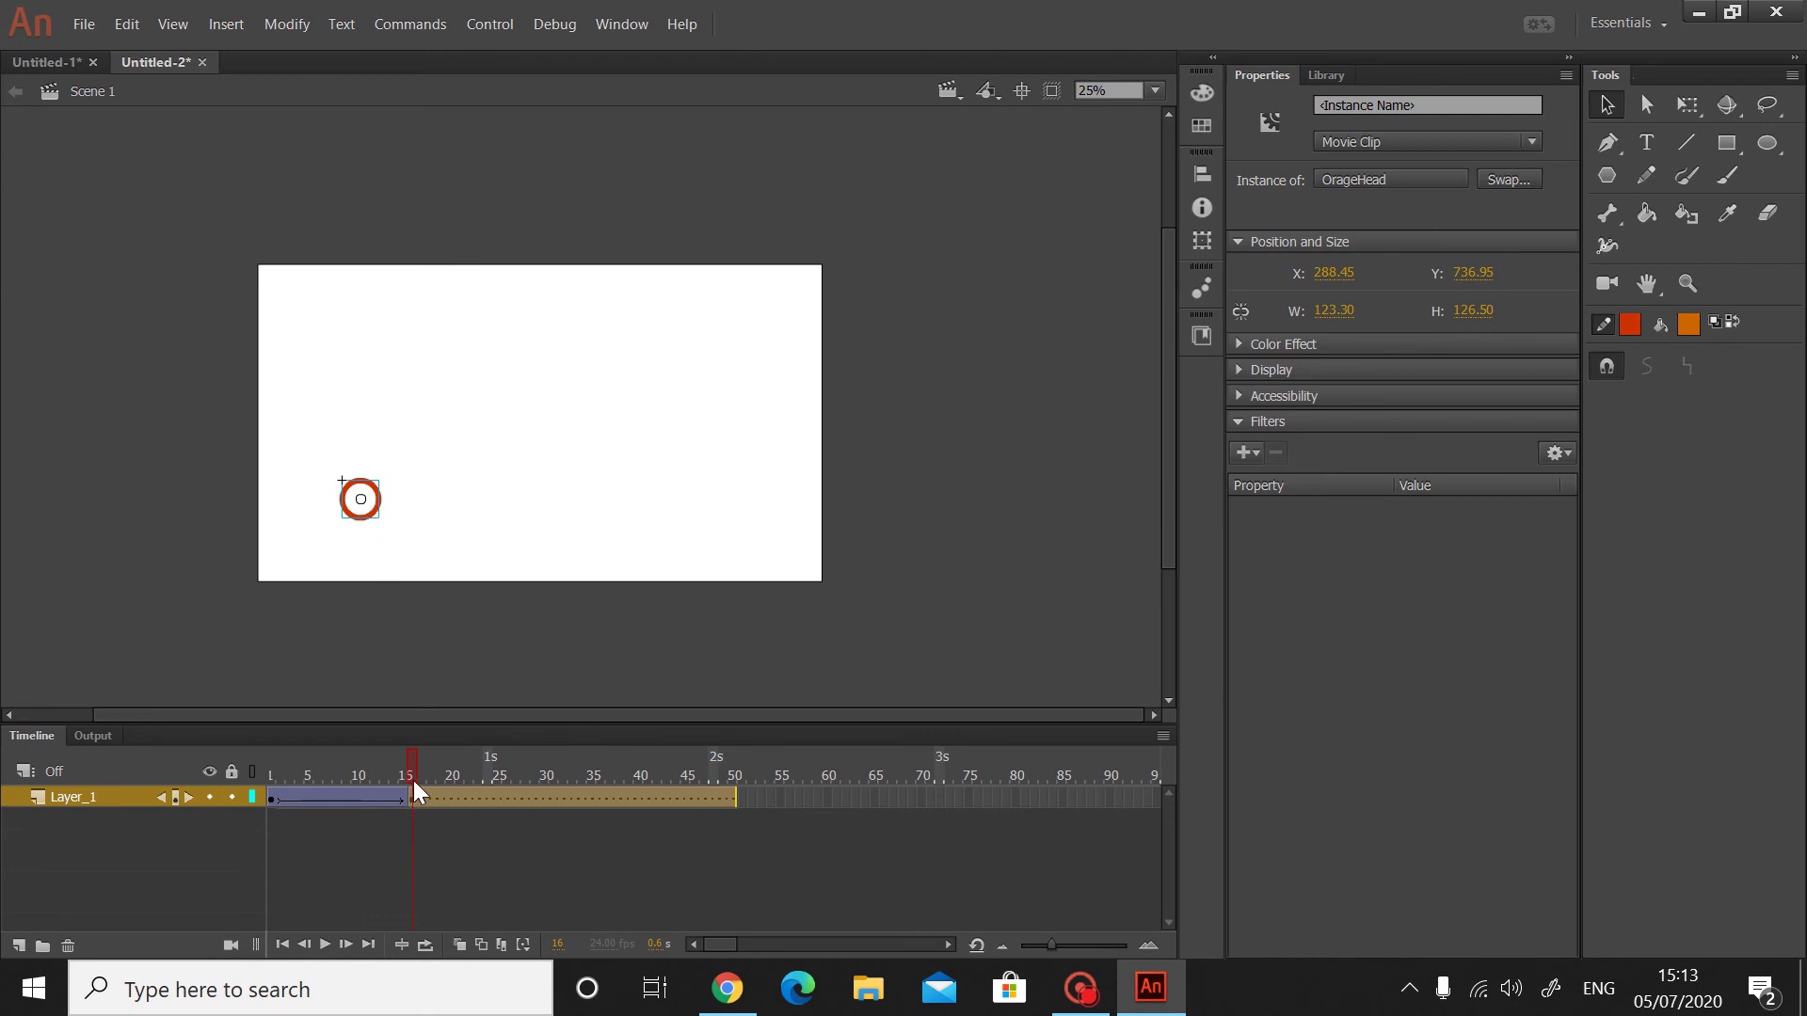
{"action": "left_click_drag", "start_coordinate": [414, 785], "coordinate": [504, 798]}
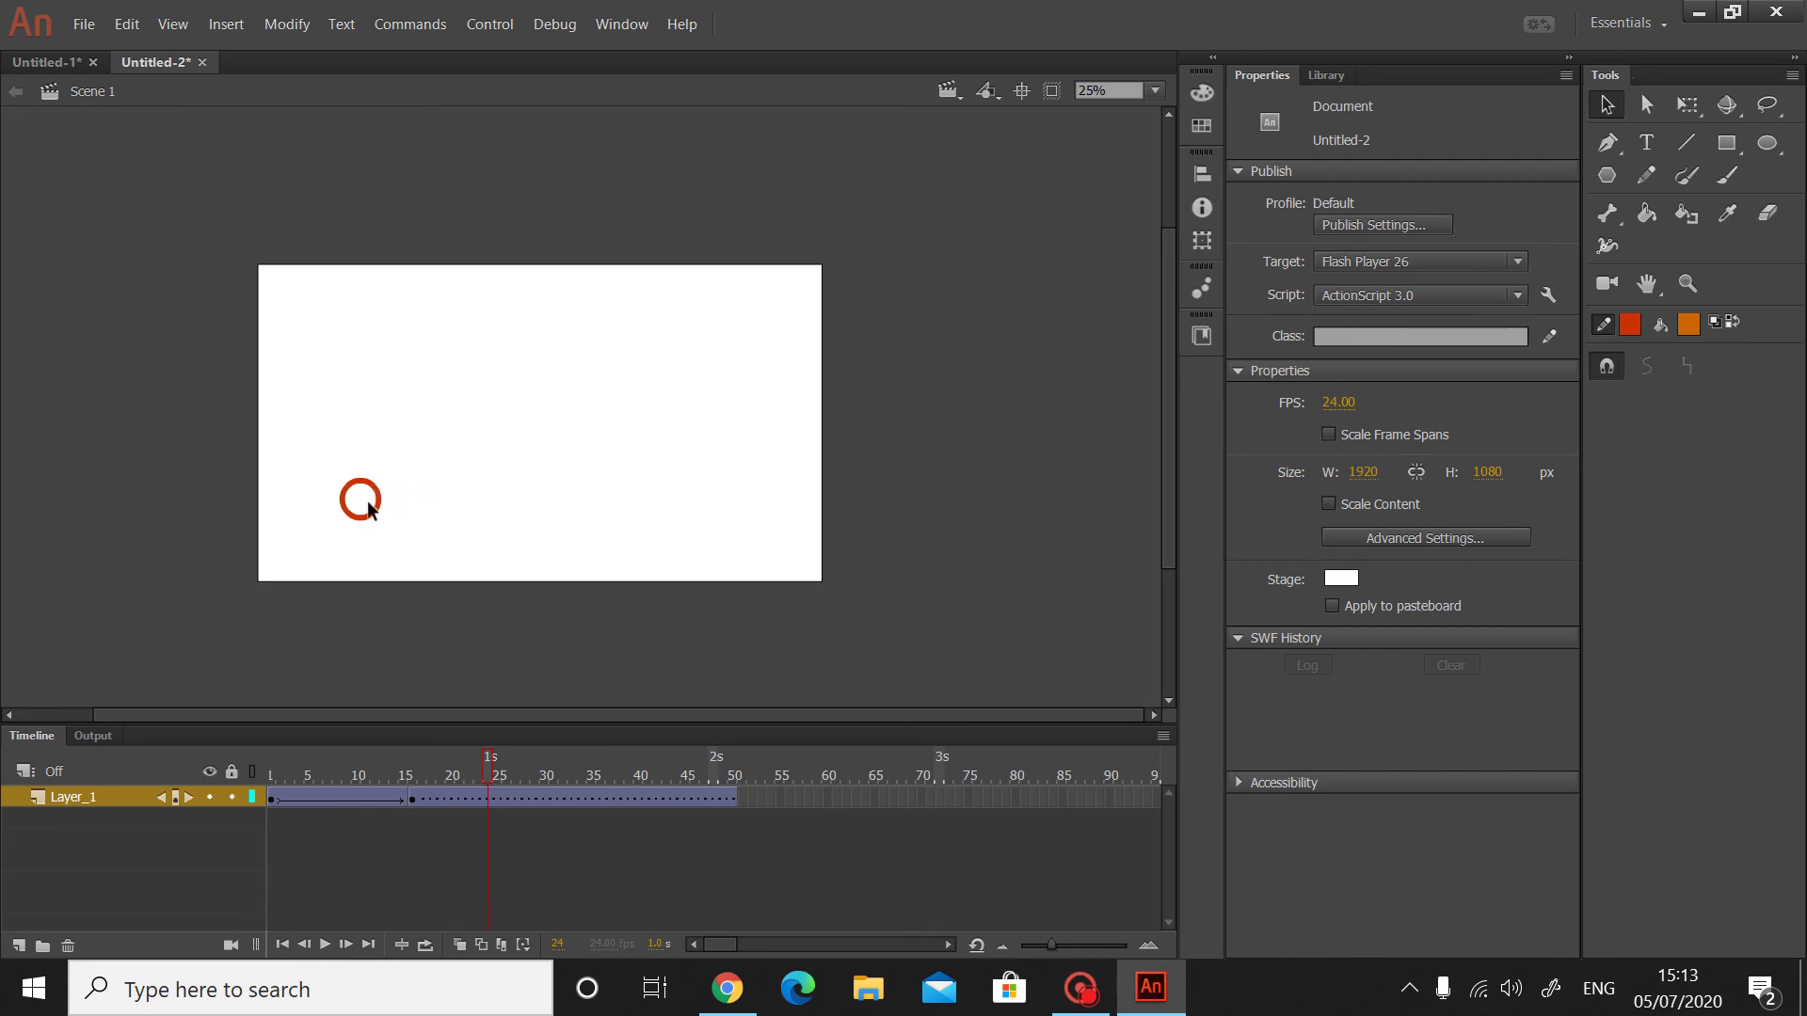
{"action": "left_click_drag", "start_coordinate": [385, 501], "coordinate": [446, 485]}
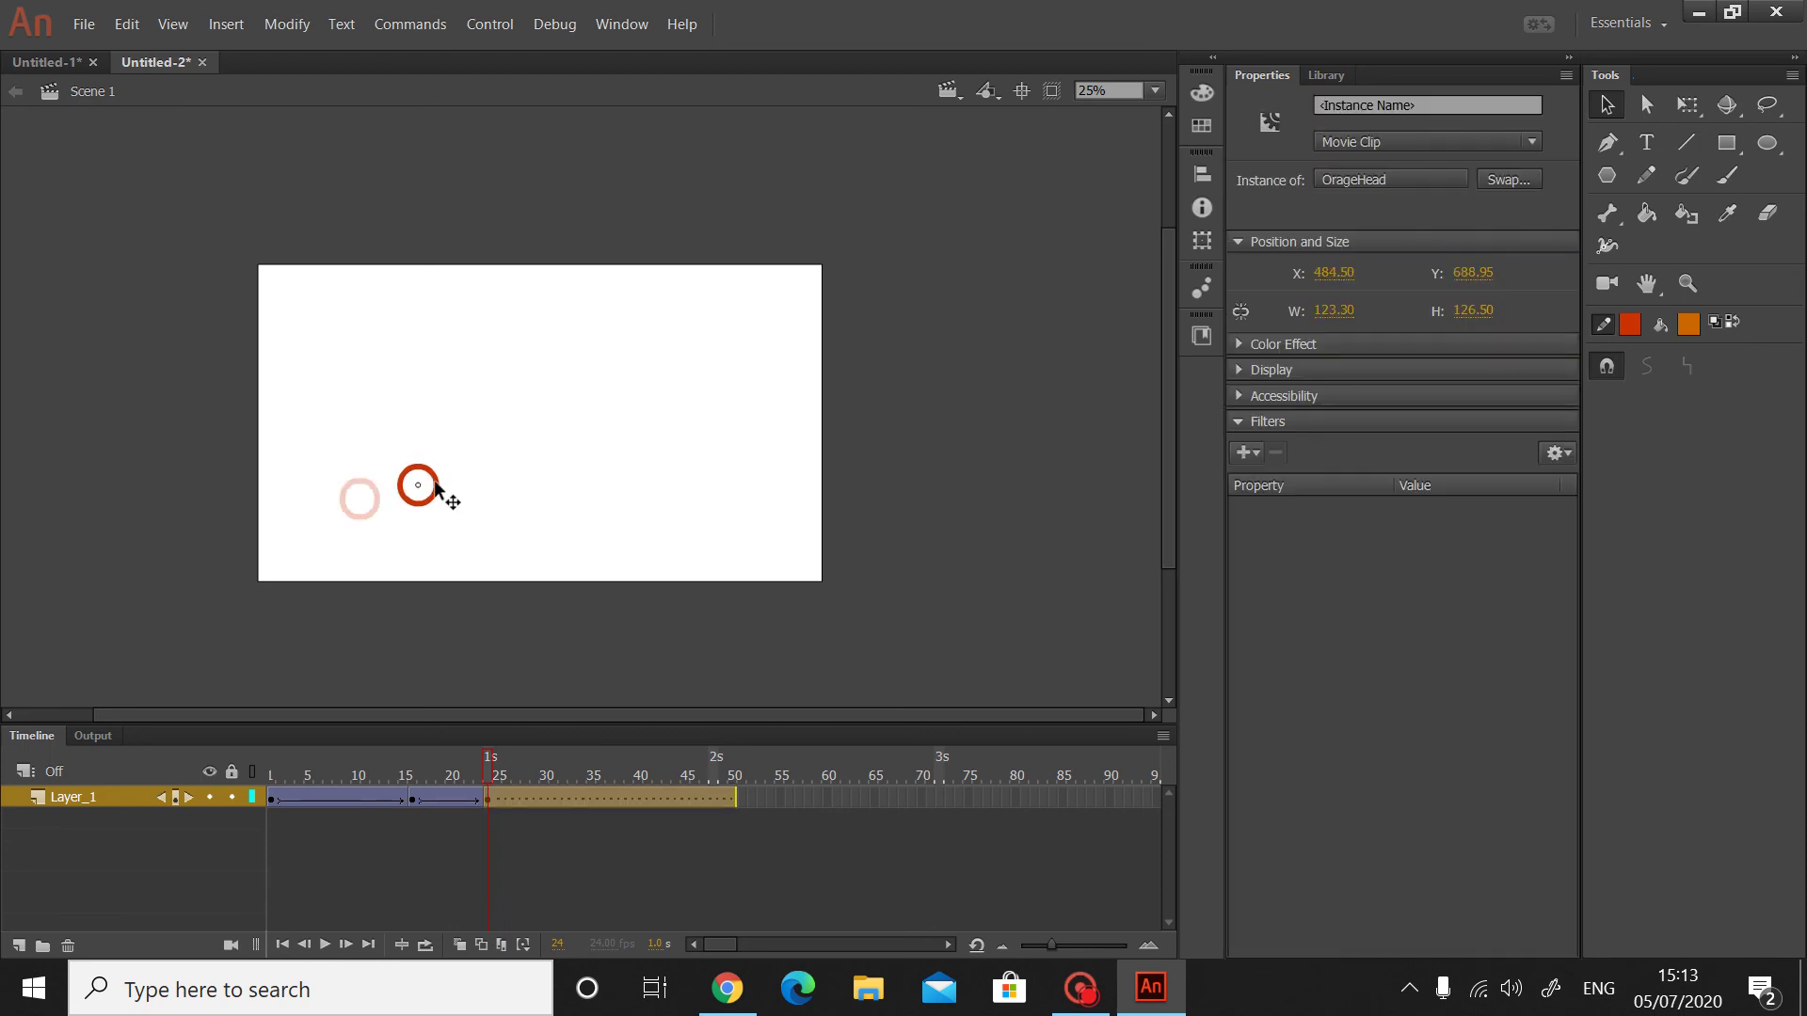
- Move the circle to about X 621, Y 761 at frame 30 and further down and right at frame 39
{"action": "left_click_drag", "start_coordinate": [487, 777], "coordinate": [539, 777]}
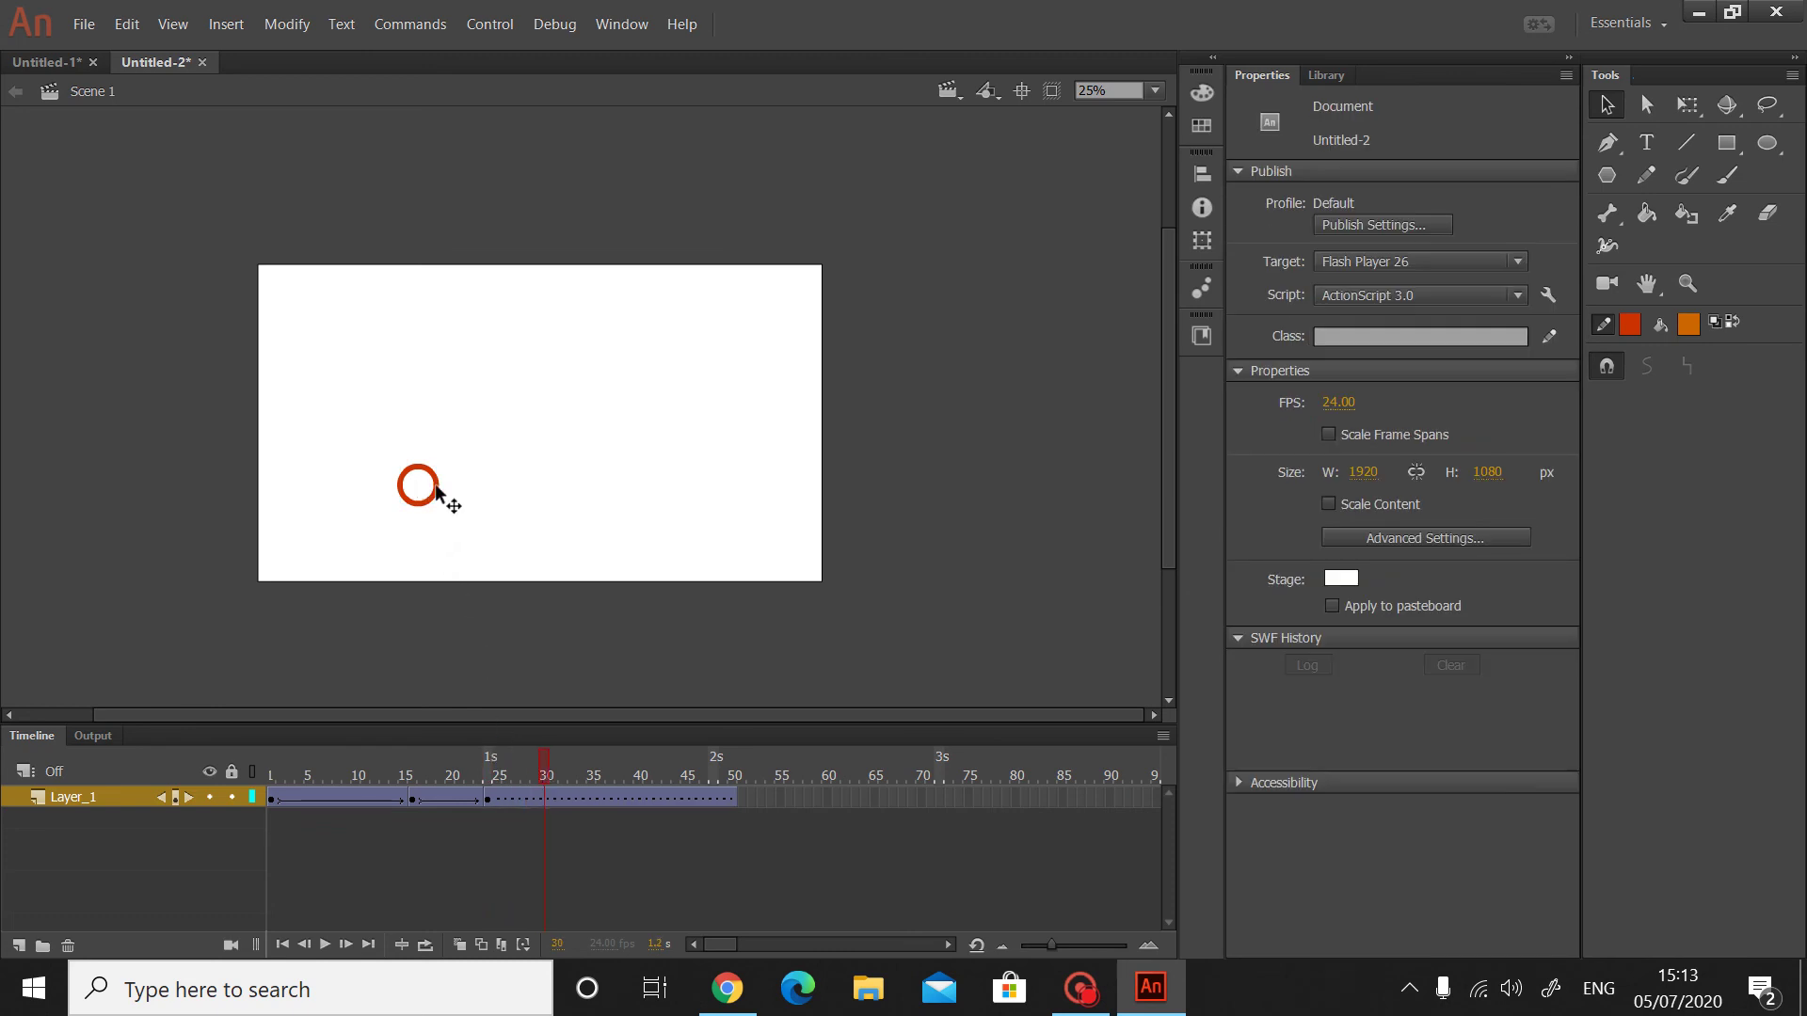
{"action": "left_click_drag", "start_coordinate": [443, 496], "coordinate": [484, 519]}
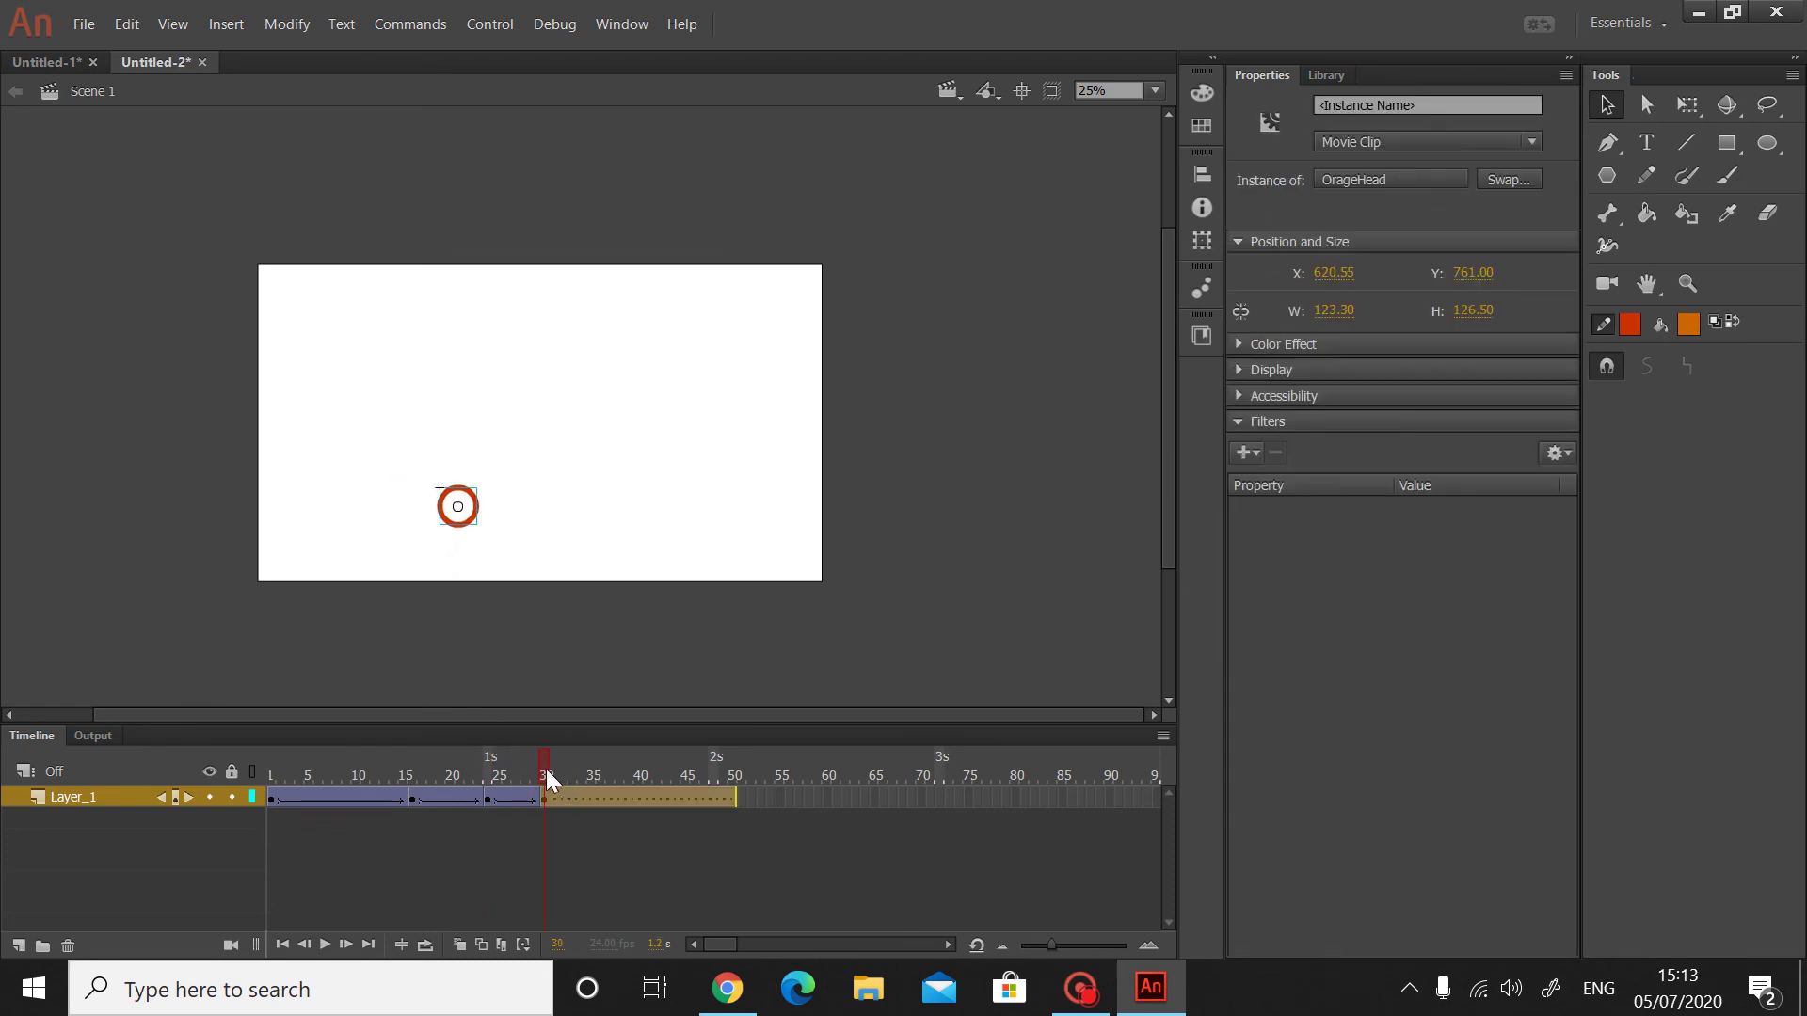
{"action": "left_click_drag", "start_coordinate": [546, 777], "coordinate": [612, 777]}
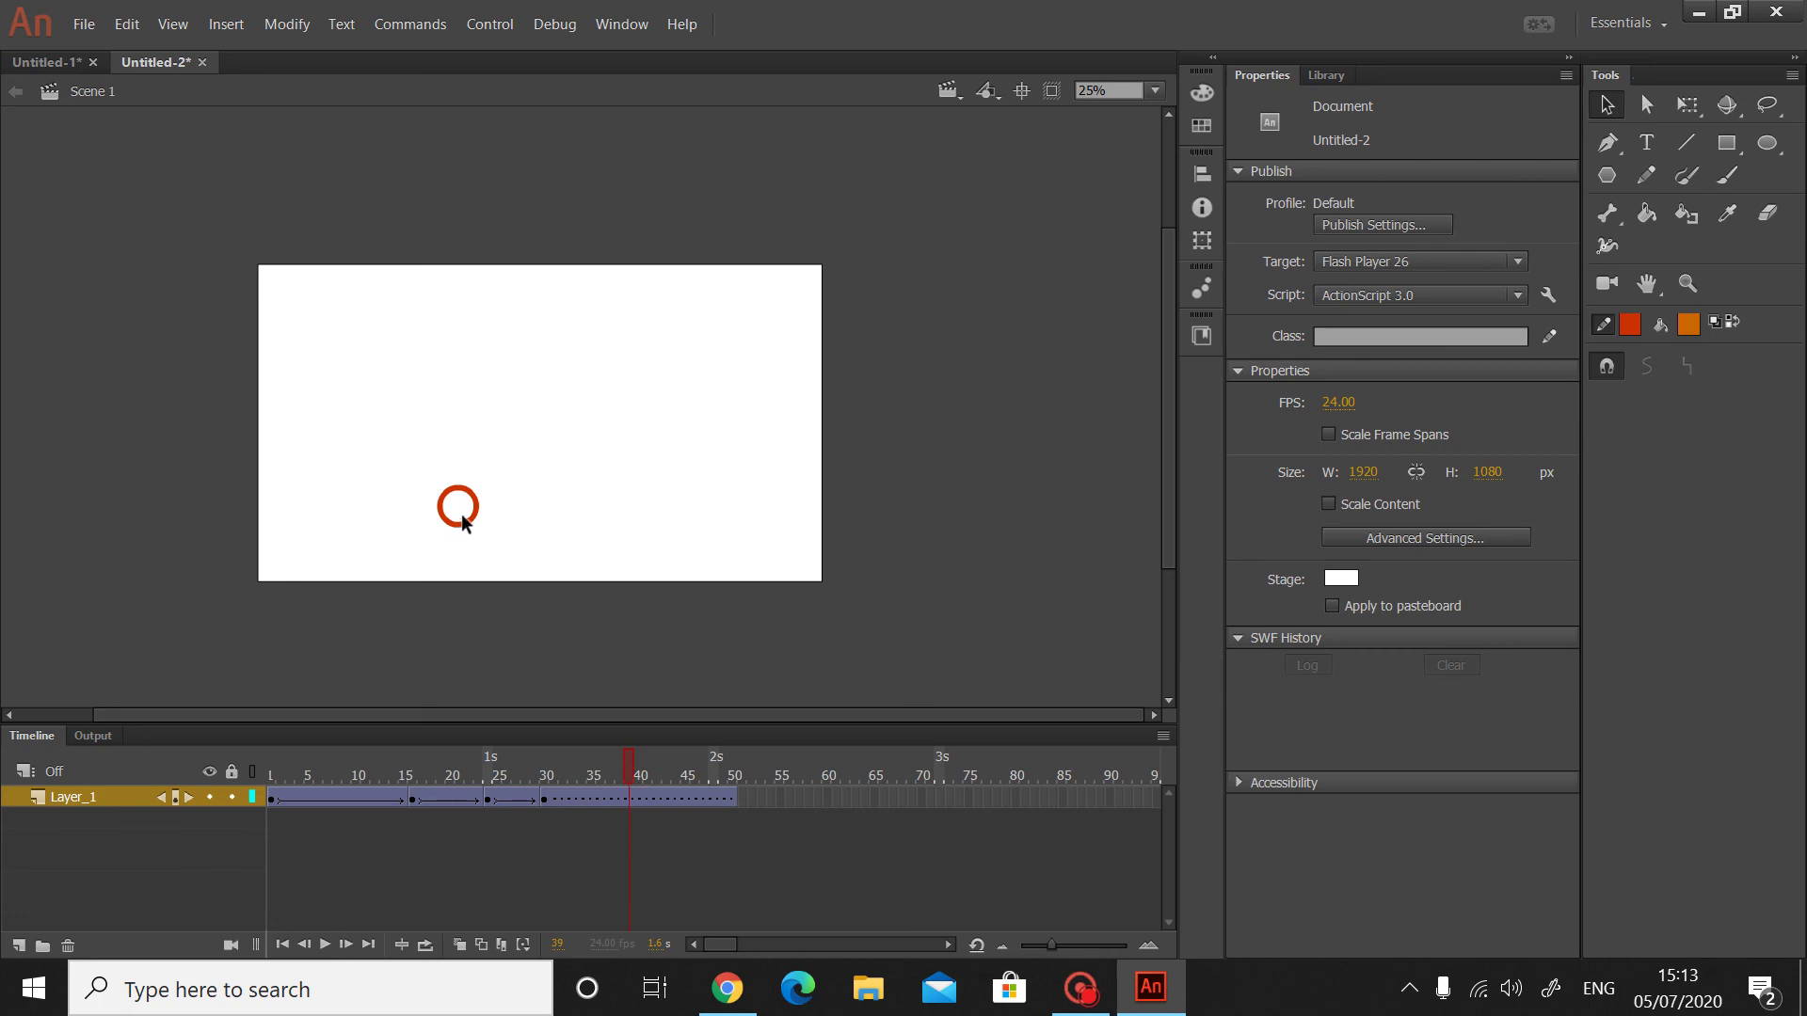
{"action": "left_click_drag", "start_coordinate": [463, 514], "coordinate": [523, 549]}
- Place the circle near the stage's bottom edge at frame 50, at about X 937, Y 926
{"action": "key", "text": "Return"}
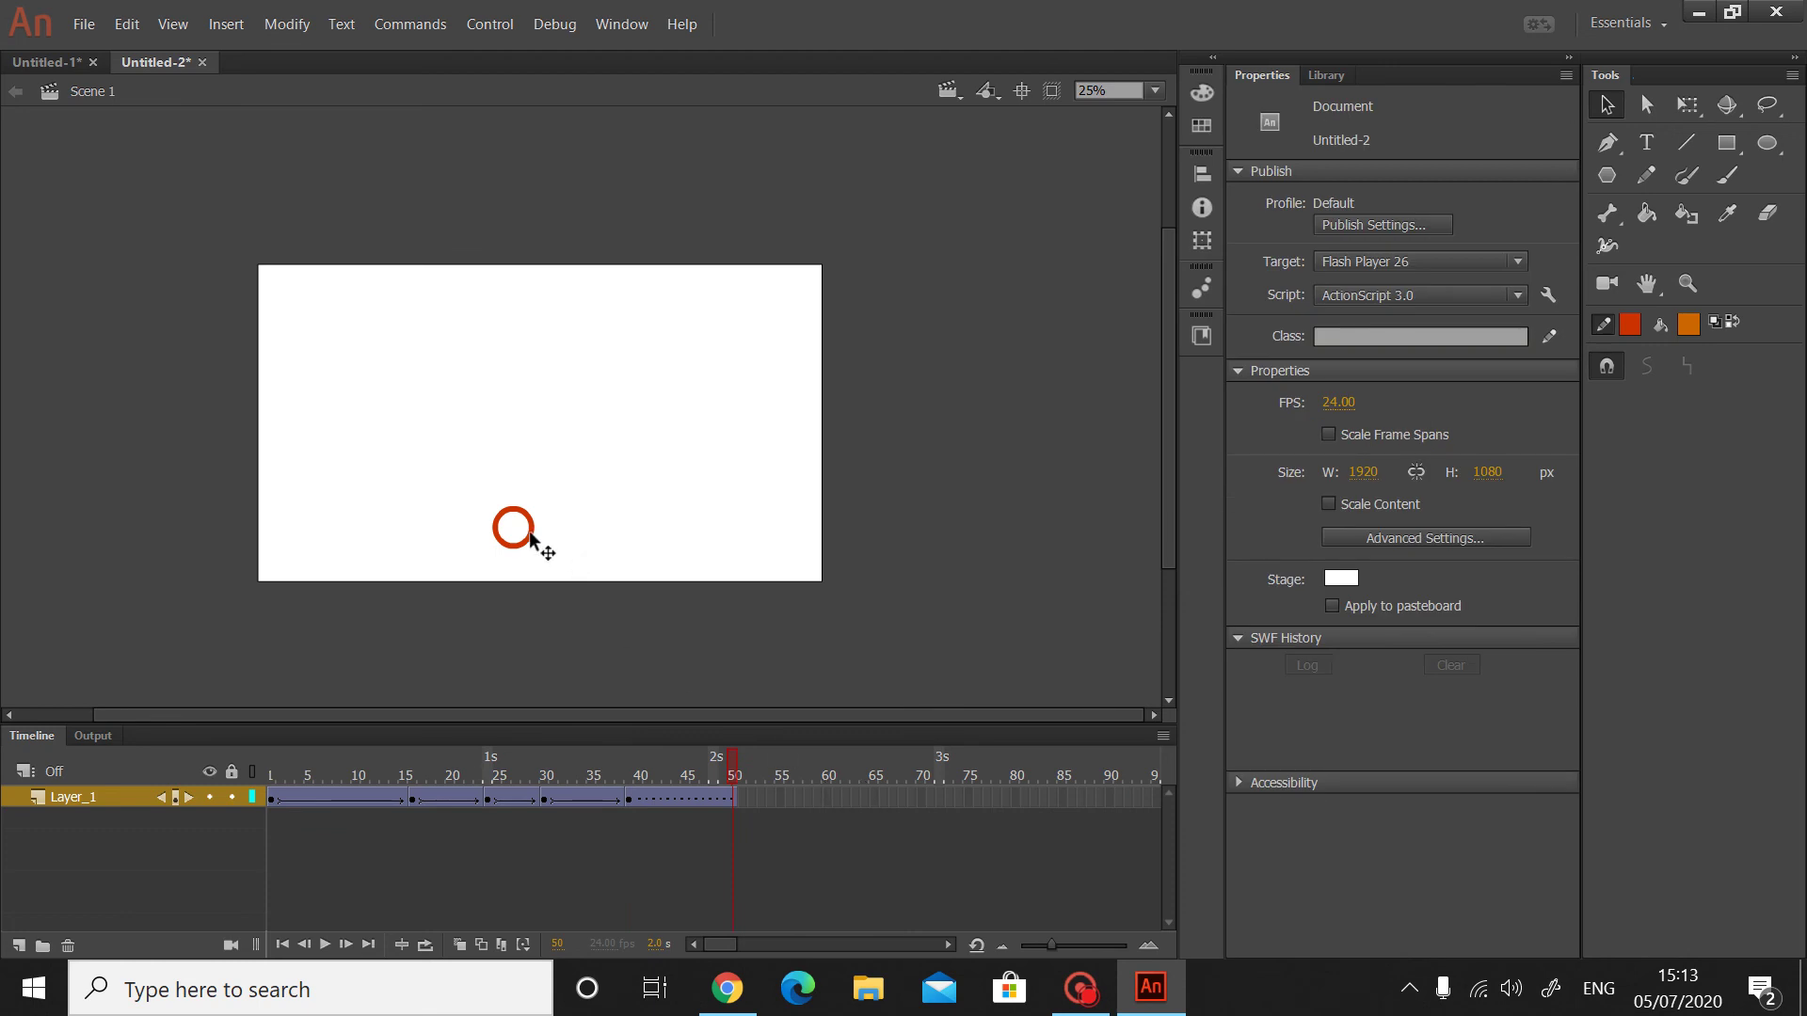
{"action": "left_click_drag", "start_coordinate": [530, 534], "coordinate": [567, 562]}
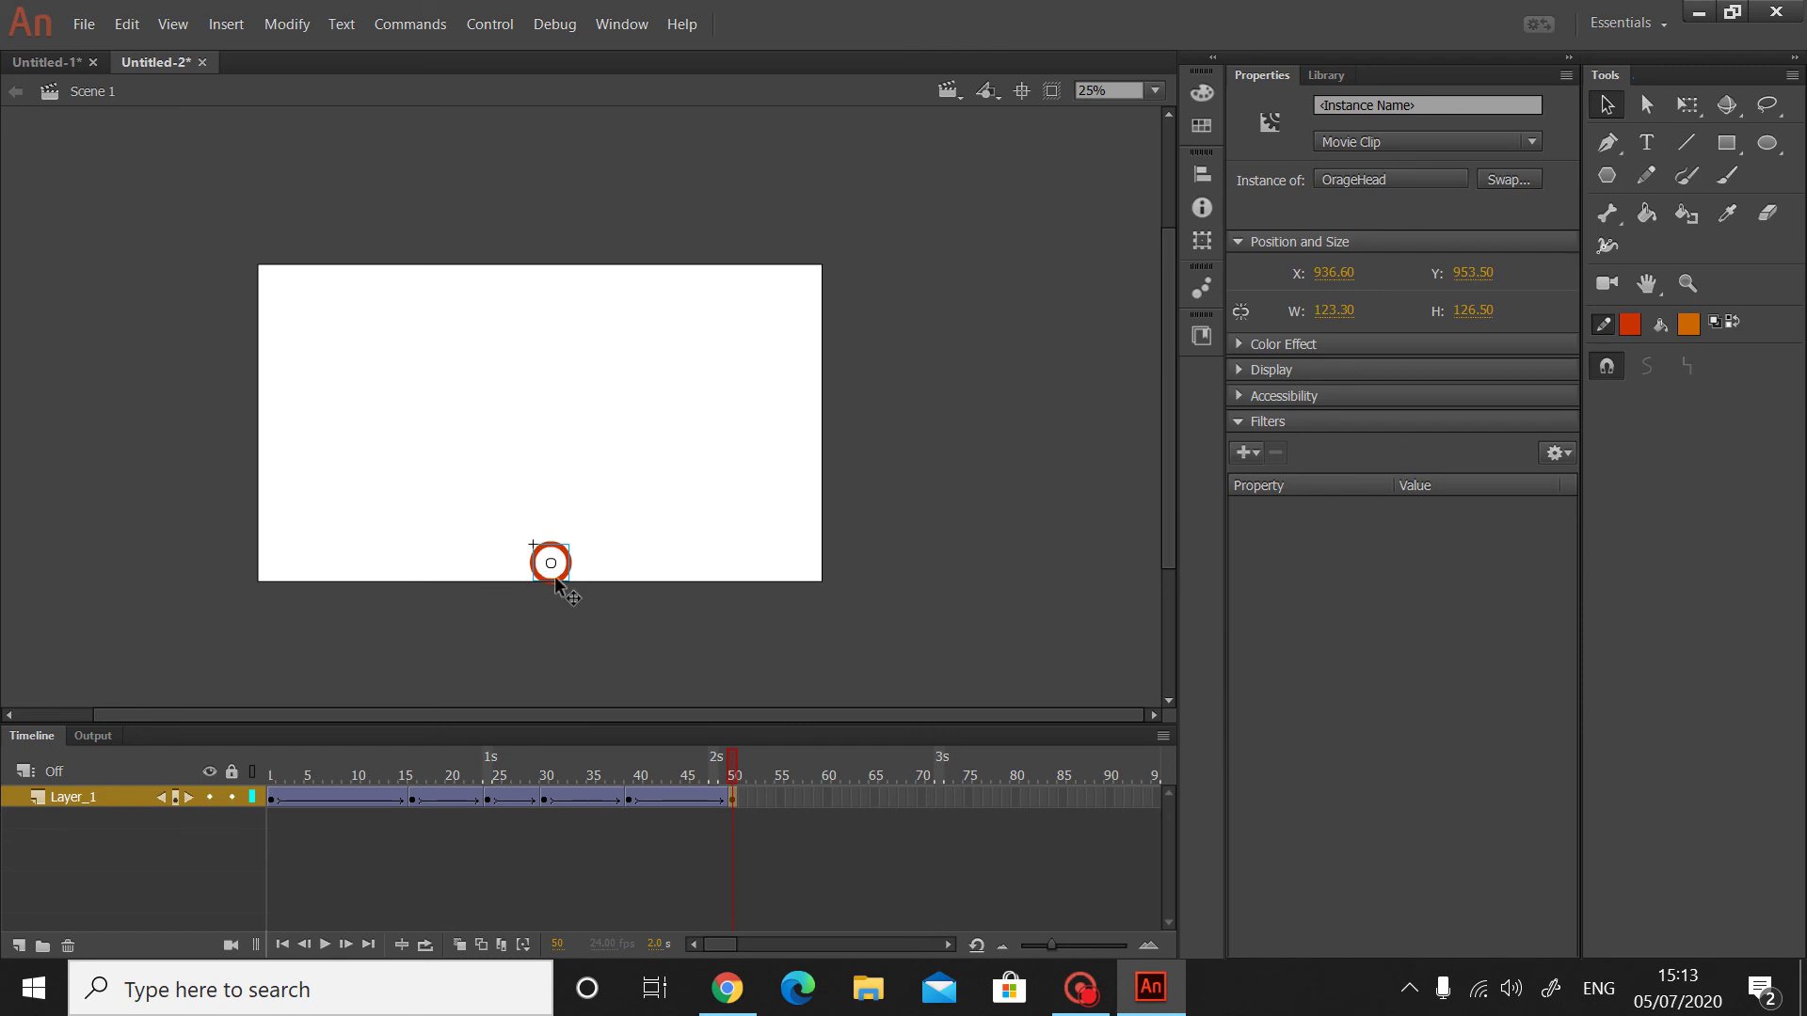
{"action": "left_click_drag", "start_coordinate": [556, 581], "coordinate": [555, 572]}
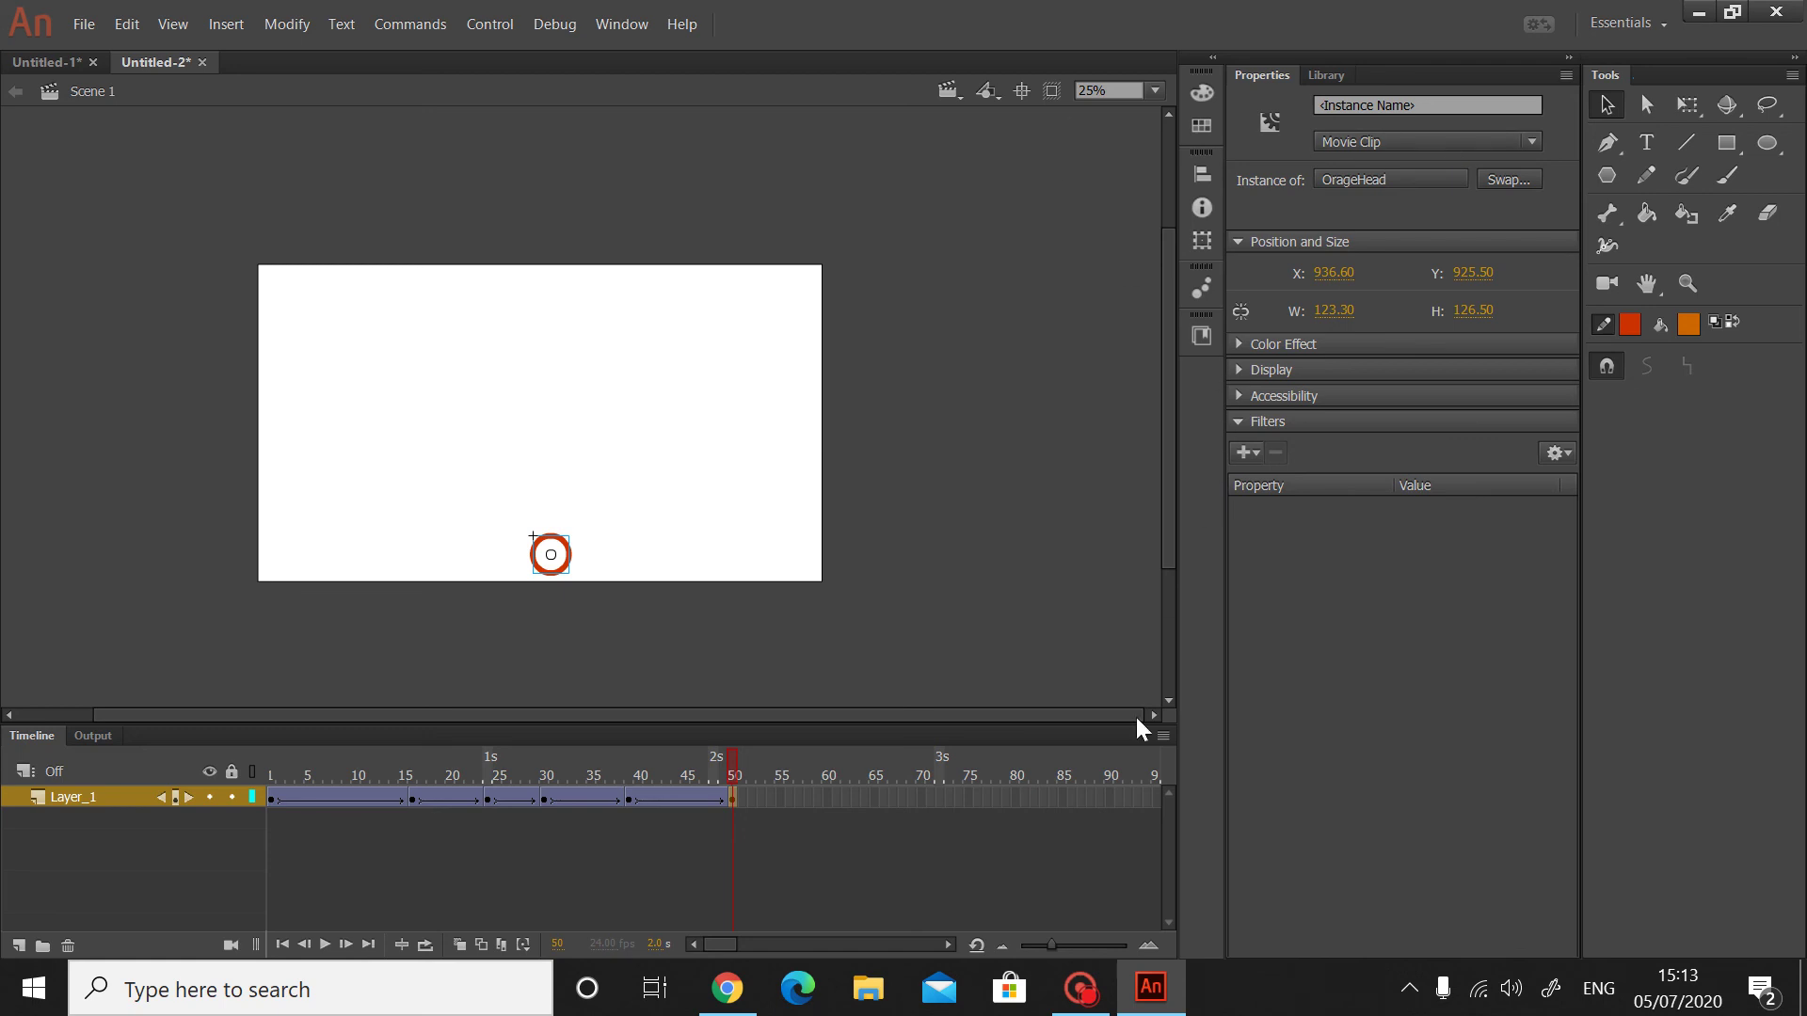
- Return to frame 1 and play the circle animation through to its last frame
{"action": "left_click_drag", "start_coordinate": [732, 766], "coordinate": [240, 738]}
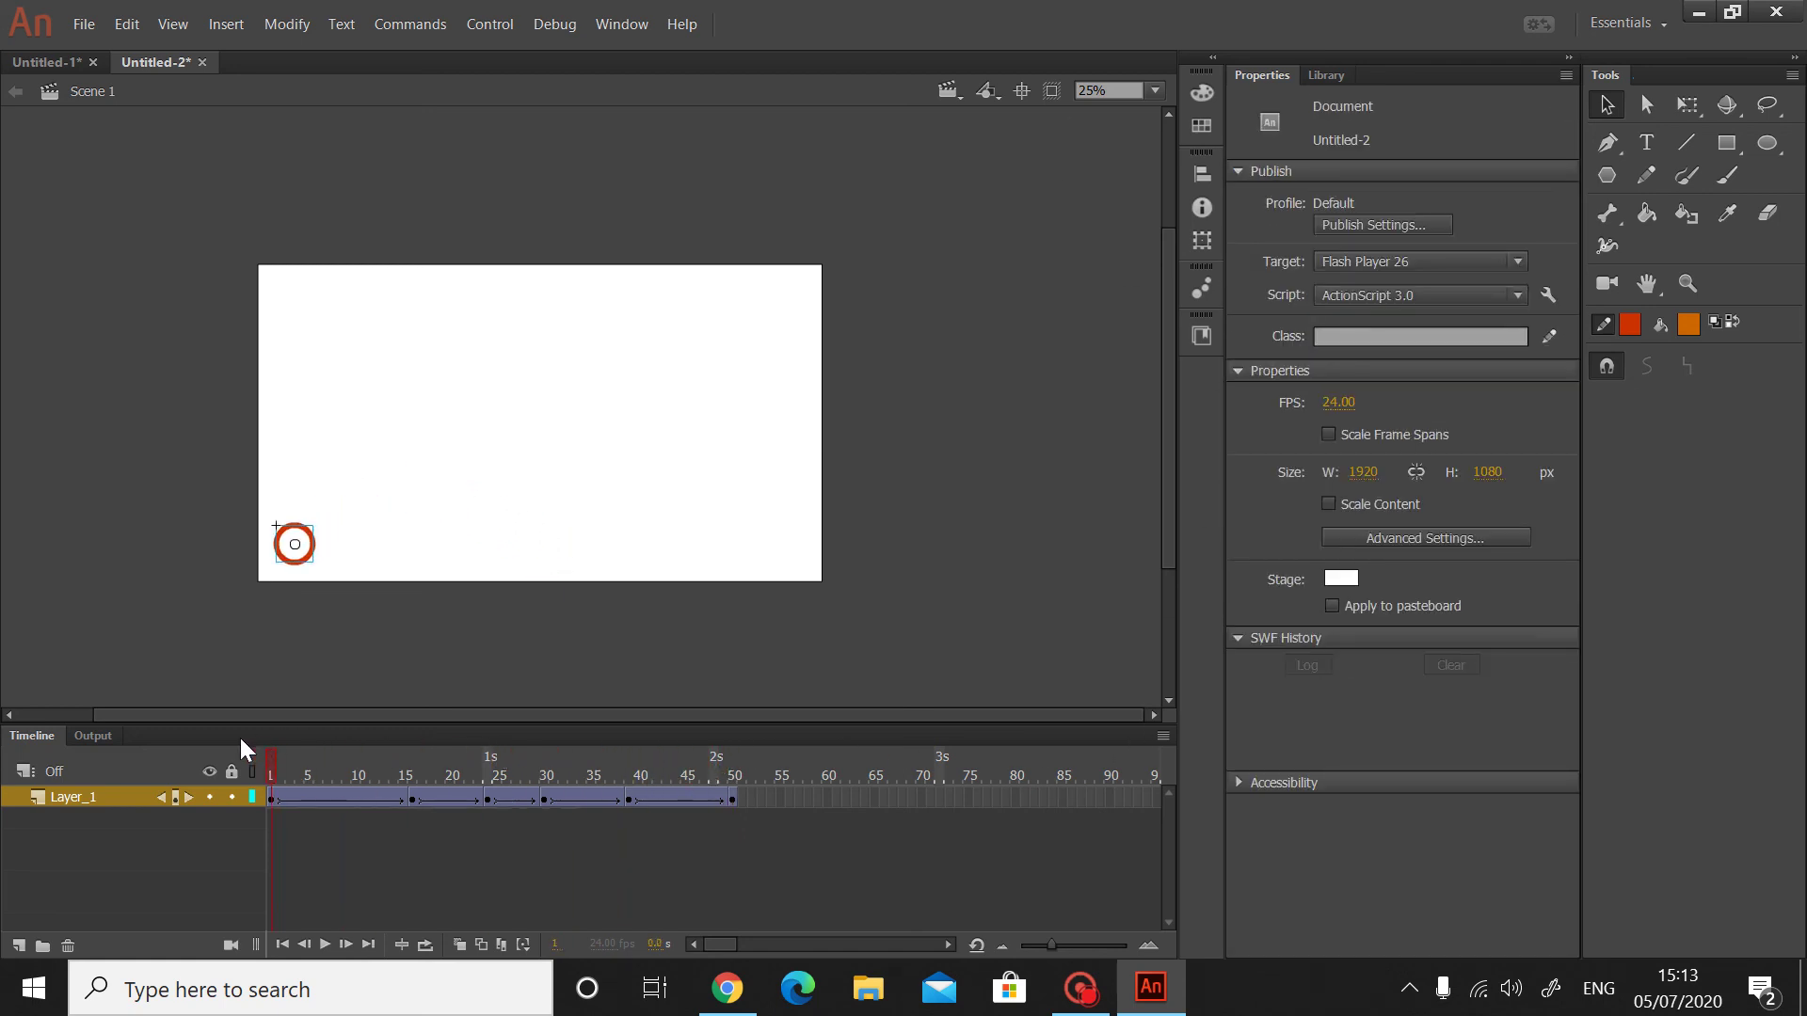
{"action": "left_click", "coordinate": [168, 747]}
{"action": "left_click", "coordinate": [325, 937]}
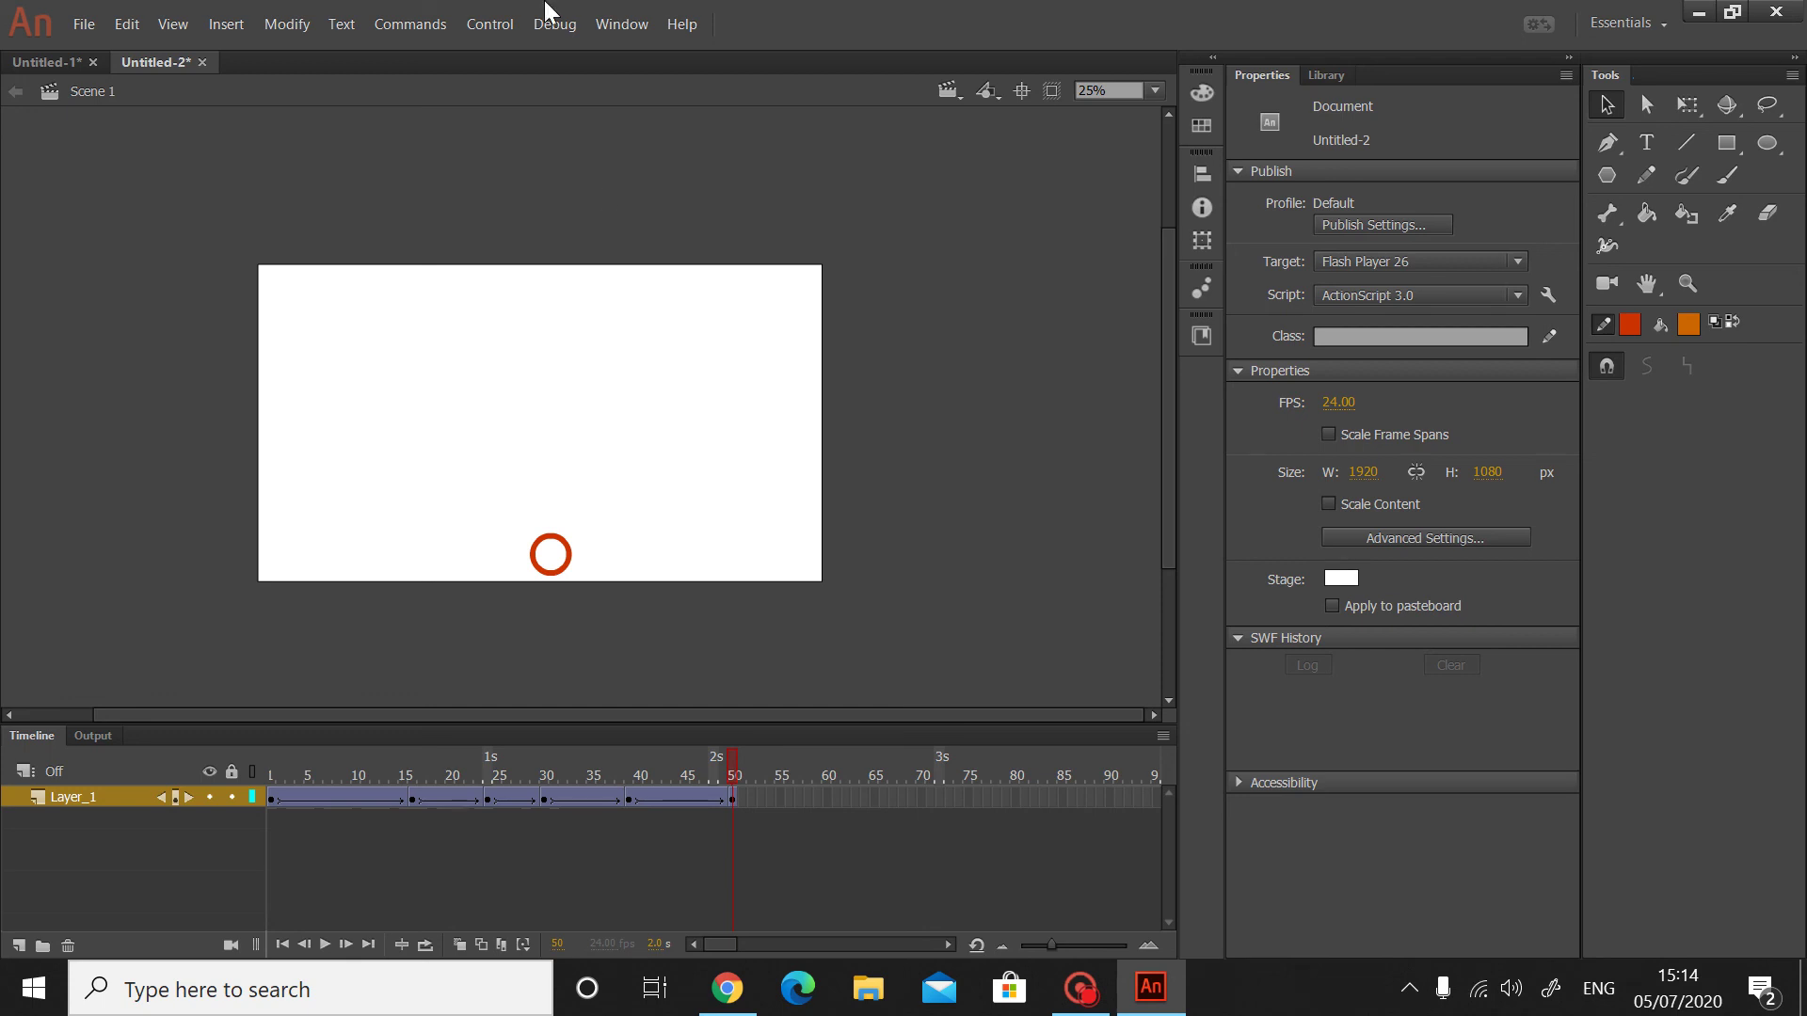
{"action": "left_click", "coordinate": [1075, 997]}
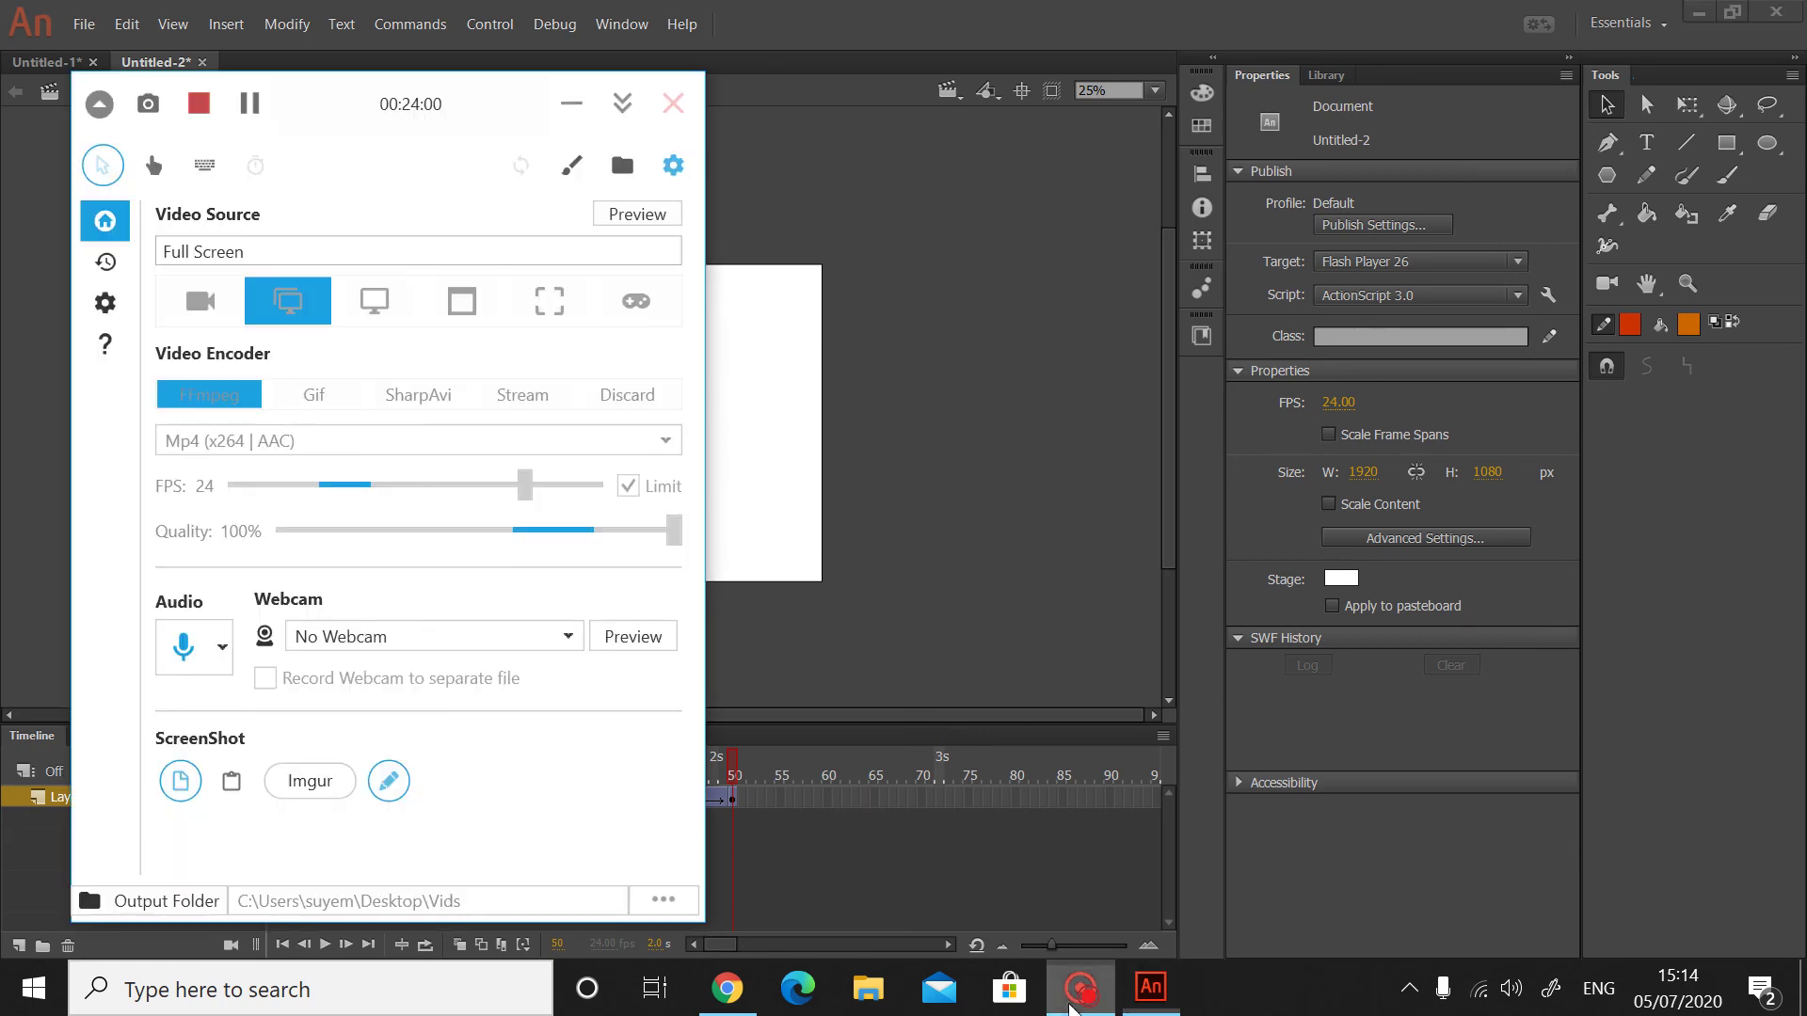
{"action": "left_click", "coordinate": [1126, 472]}
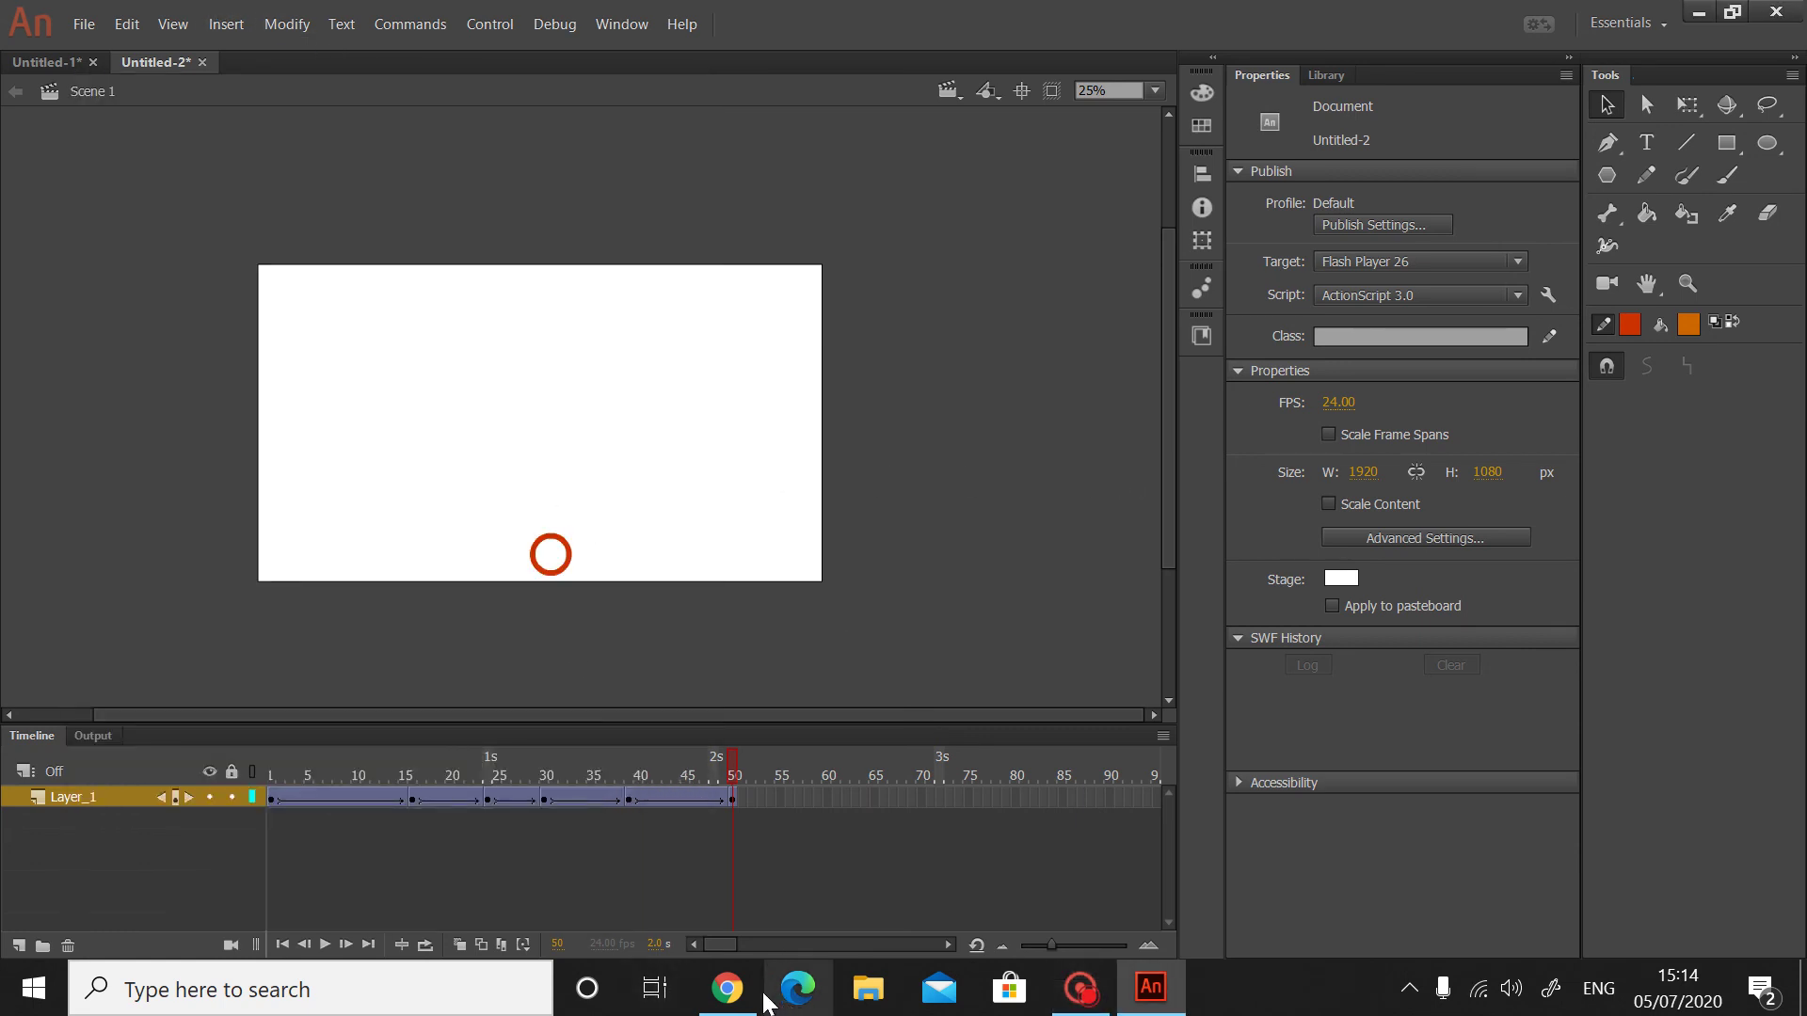
- Switch to Chrome, open the signed-in account's own YouTube channel and browse through its uploads
{"action": "left_click", "coordinate": [727, 990]}
{"action": "left_click", "coordinate": [621, 13]}
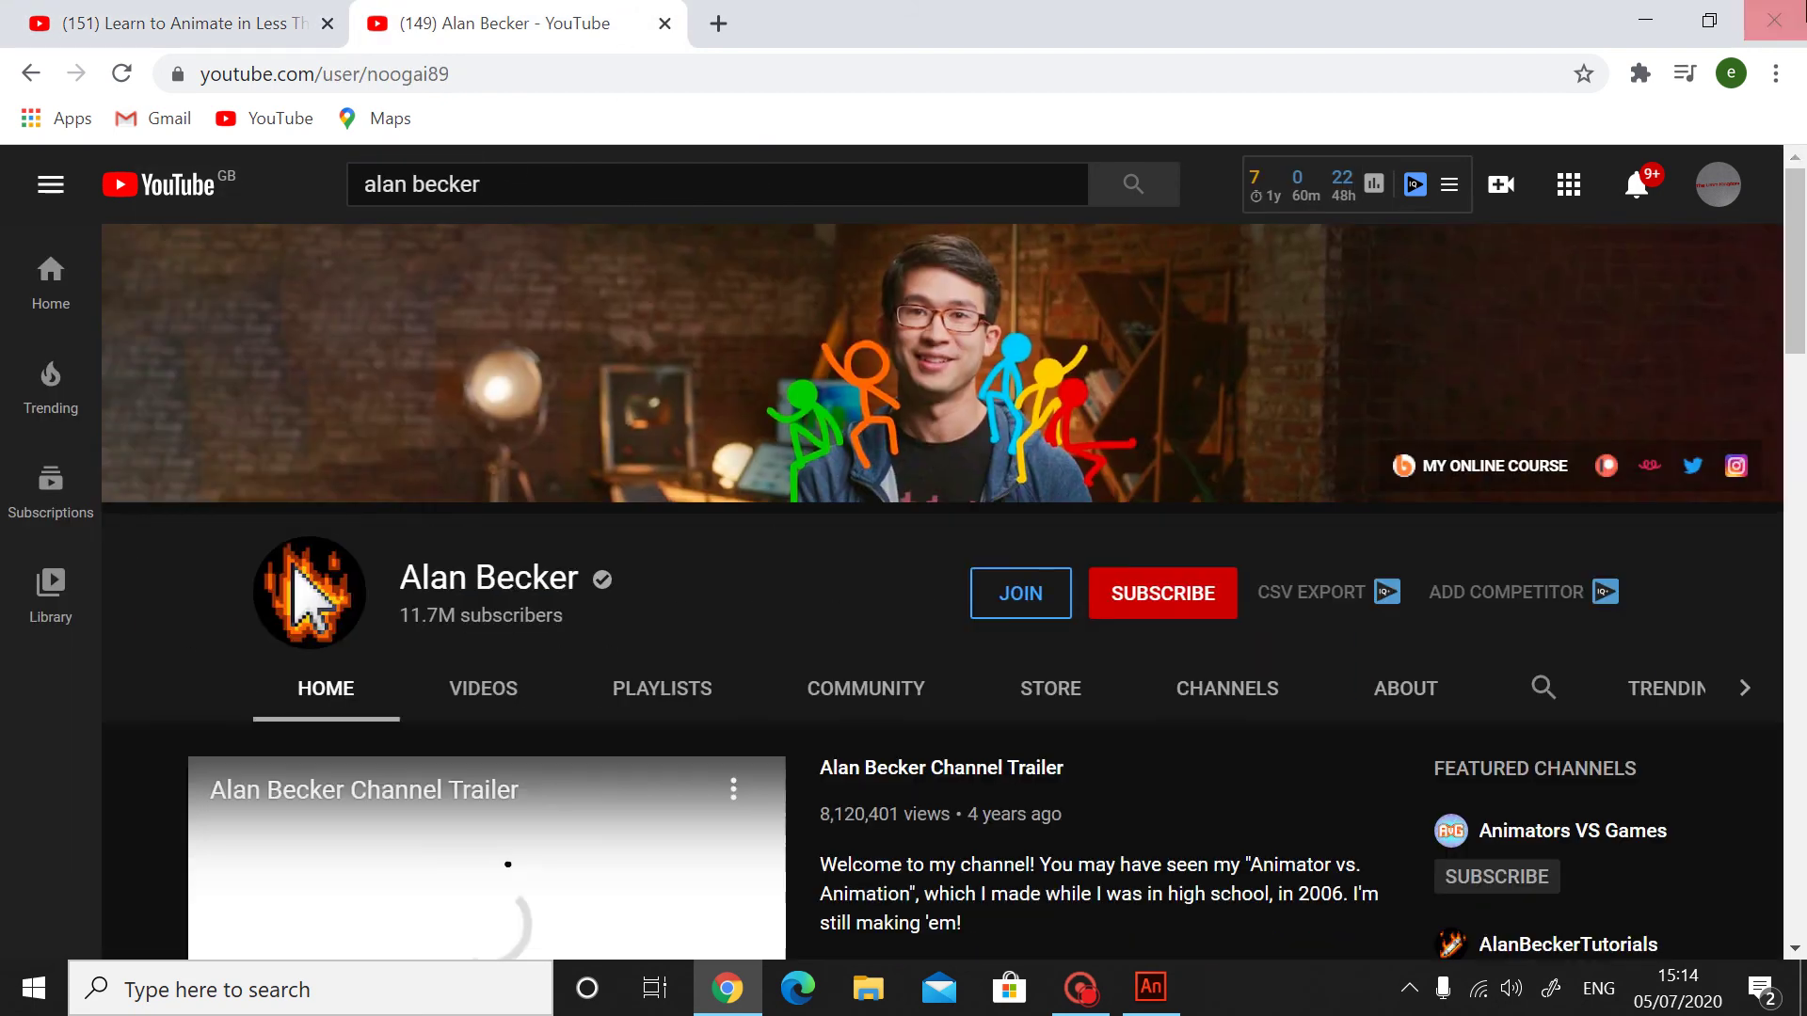
{"action": "left_click", "coordinate": [1729, 188]}
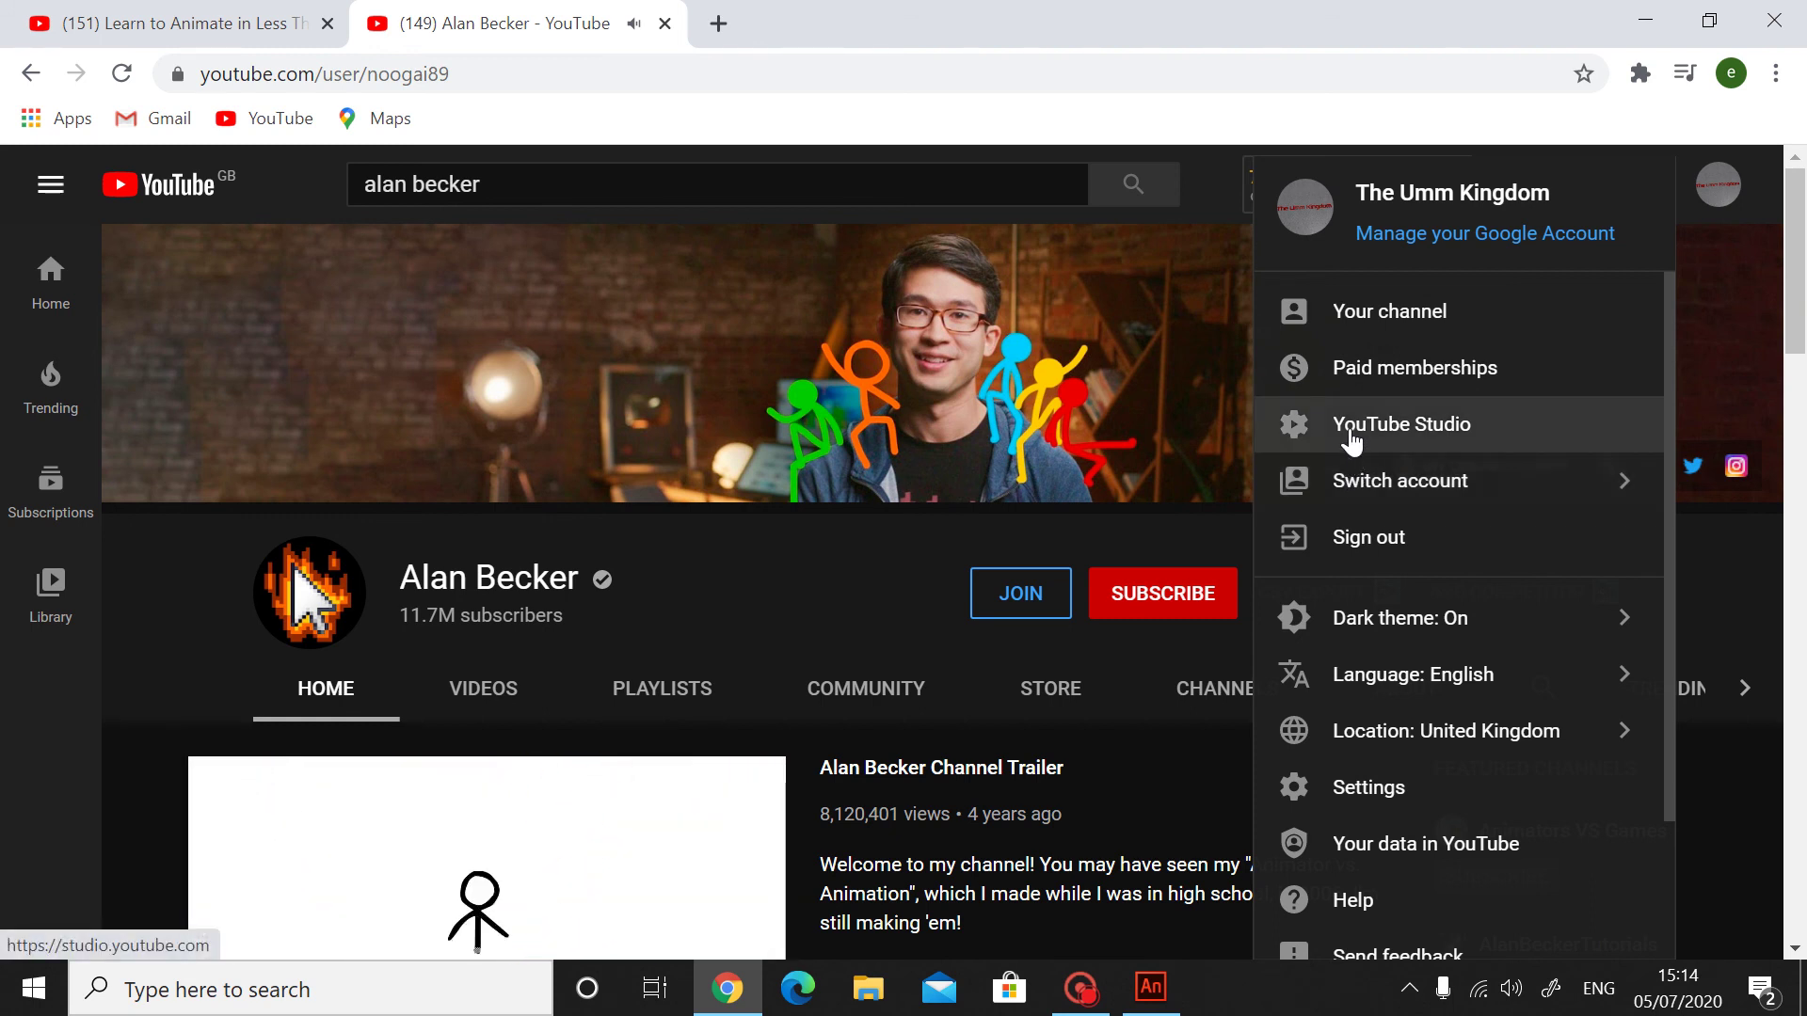
{"action": "left_click", "coordinate": [1346, 311]}
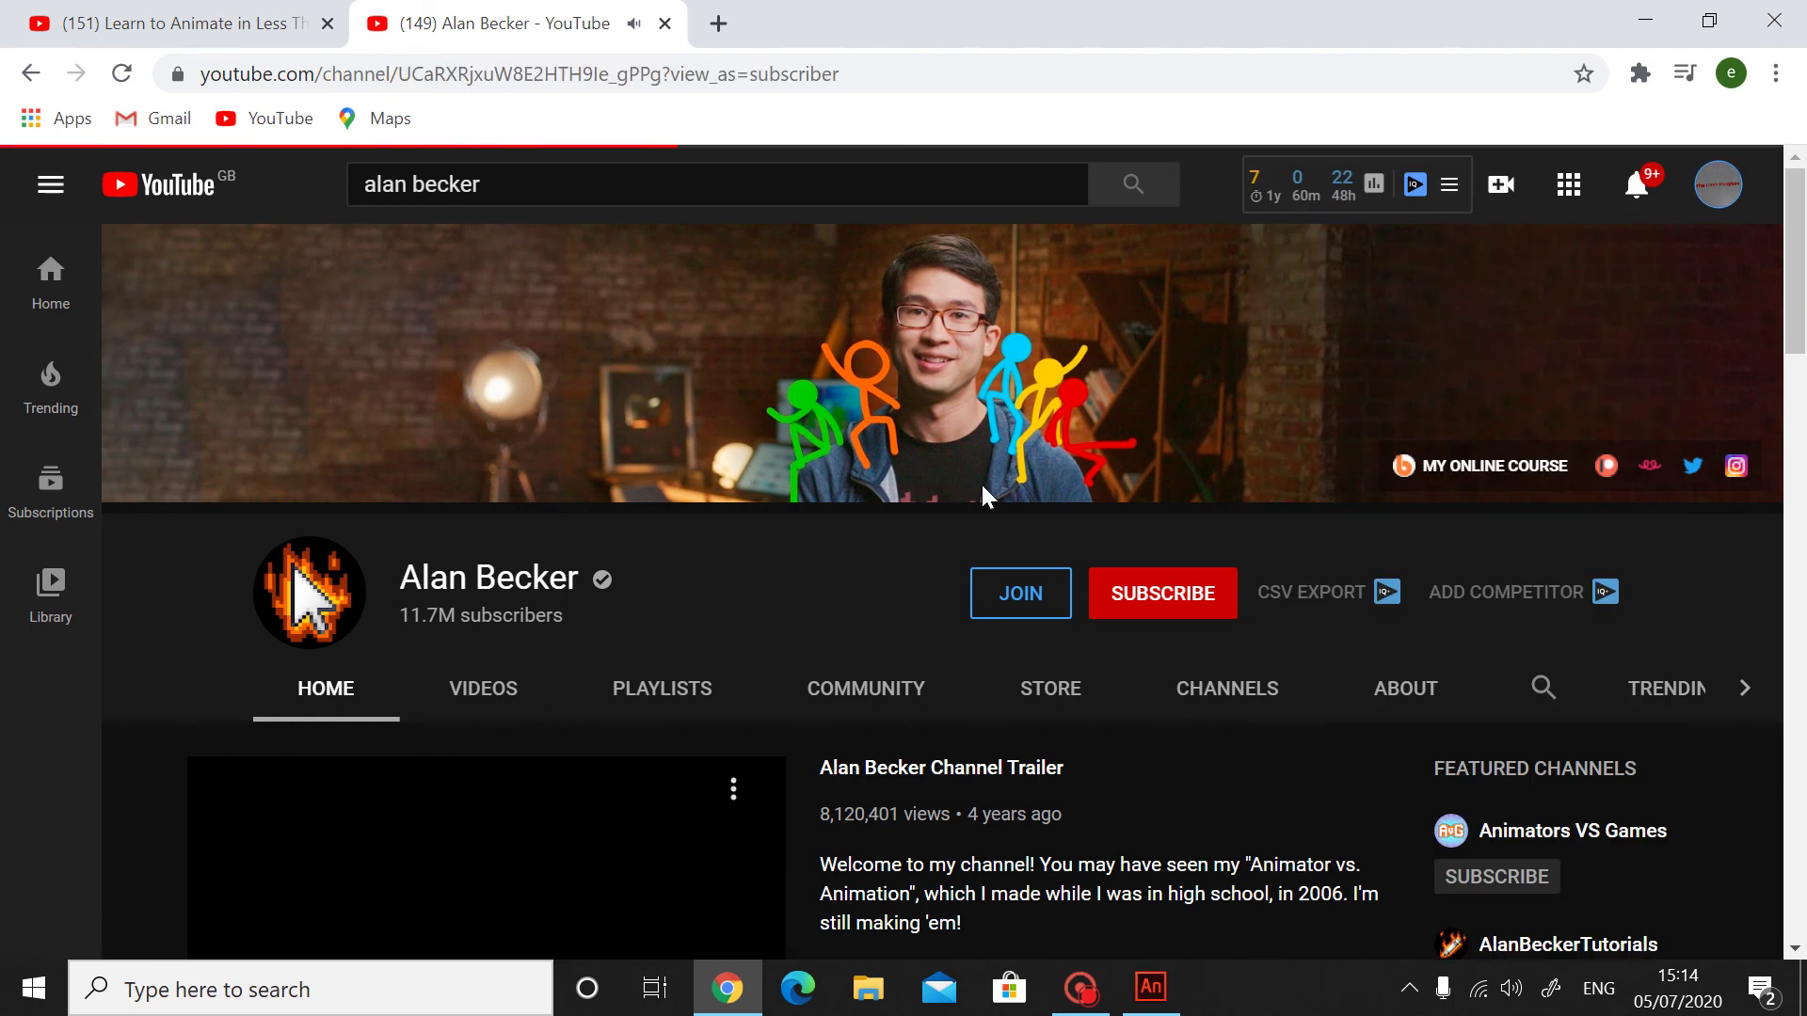
{"action": "scroll", "coordinate": [290, 541], "scroll_direction": "down", "scroll_amount": 4}
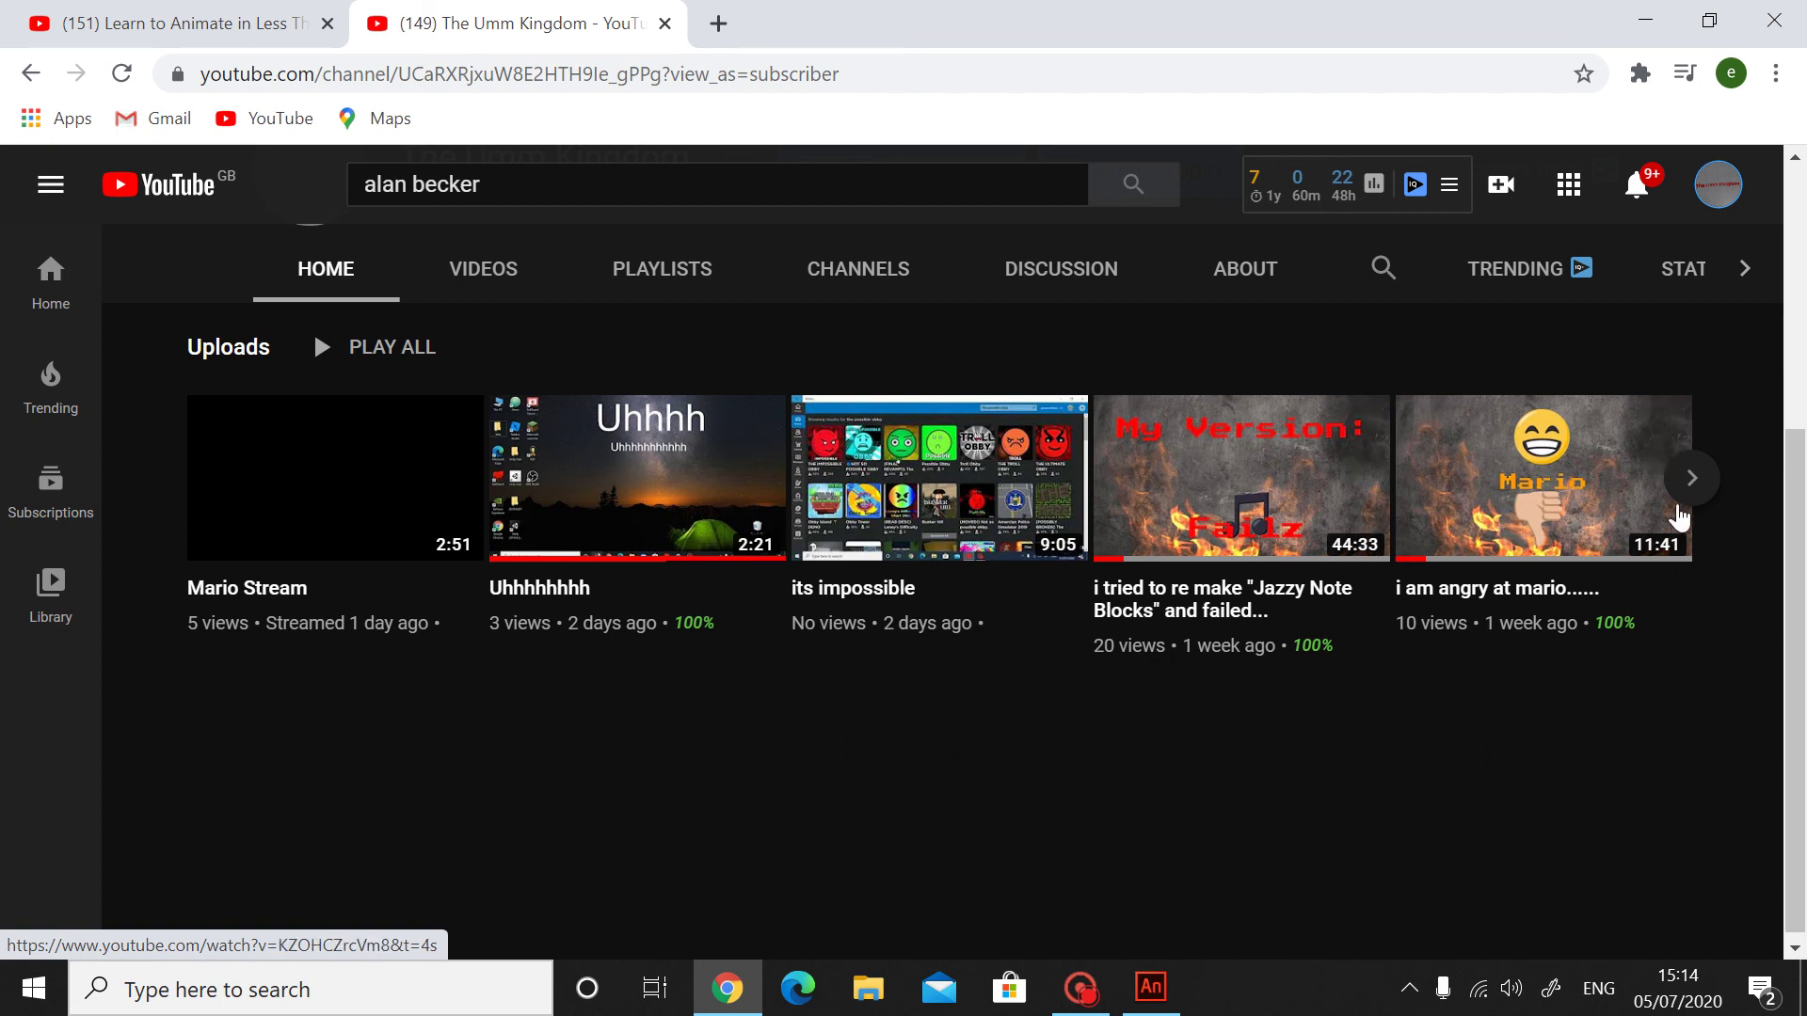
{"action": "left_click", "coordinate": [1691, 479]}
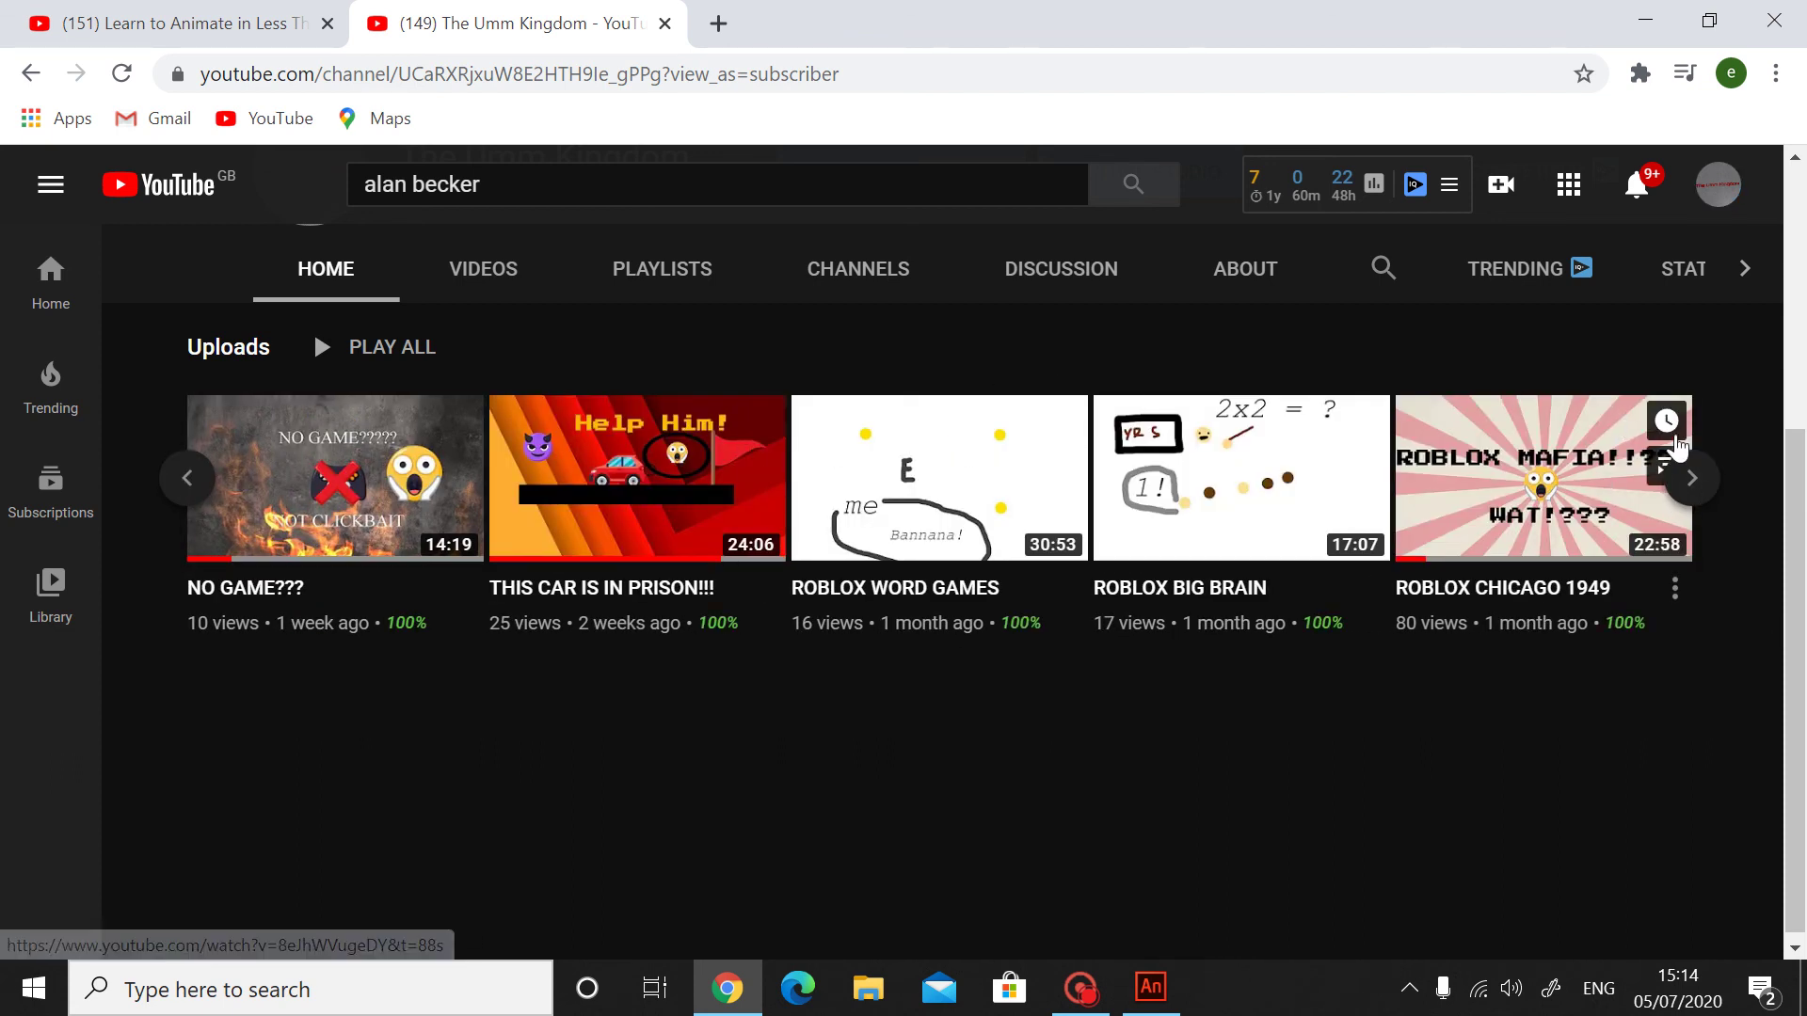
{"action": "left_click", "coordinate": [1689, 479]}
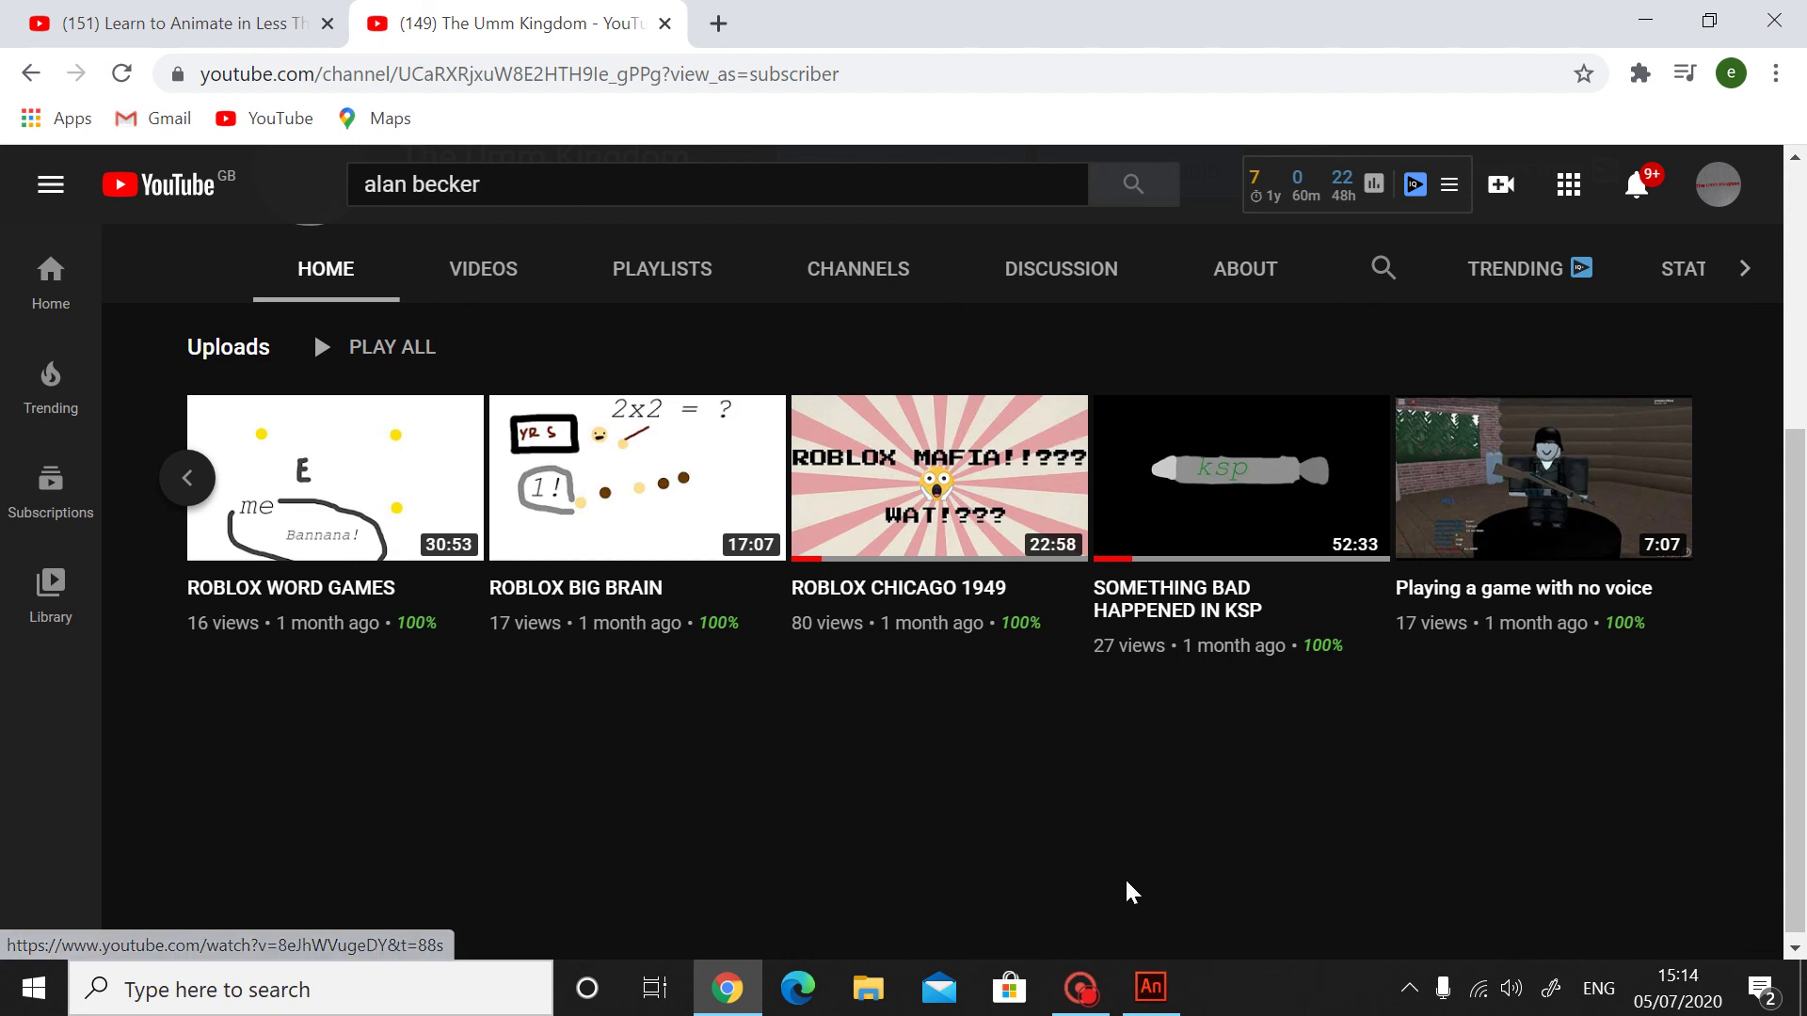
- Switch to Adobe Animate and save the circle animation to the Desktop as first.fla
{"action": "left_click", "coordinate": [1149, 1002]}
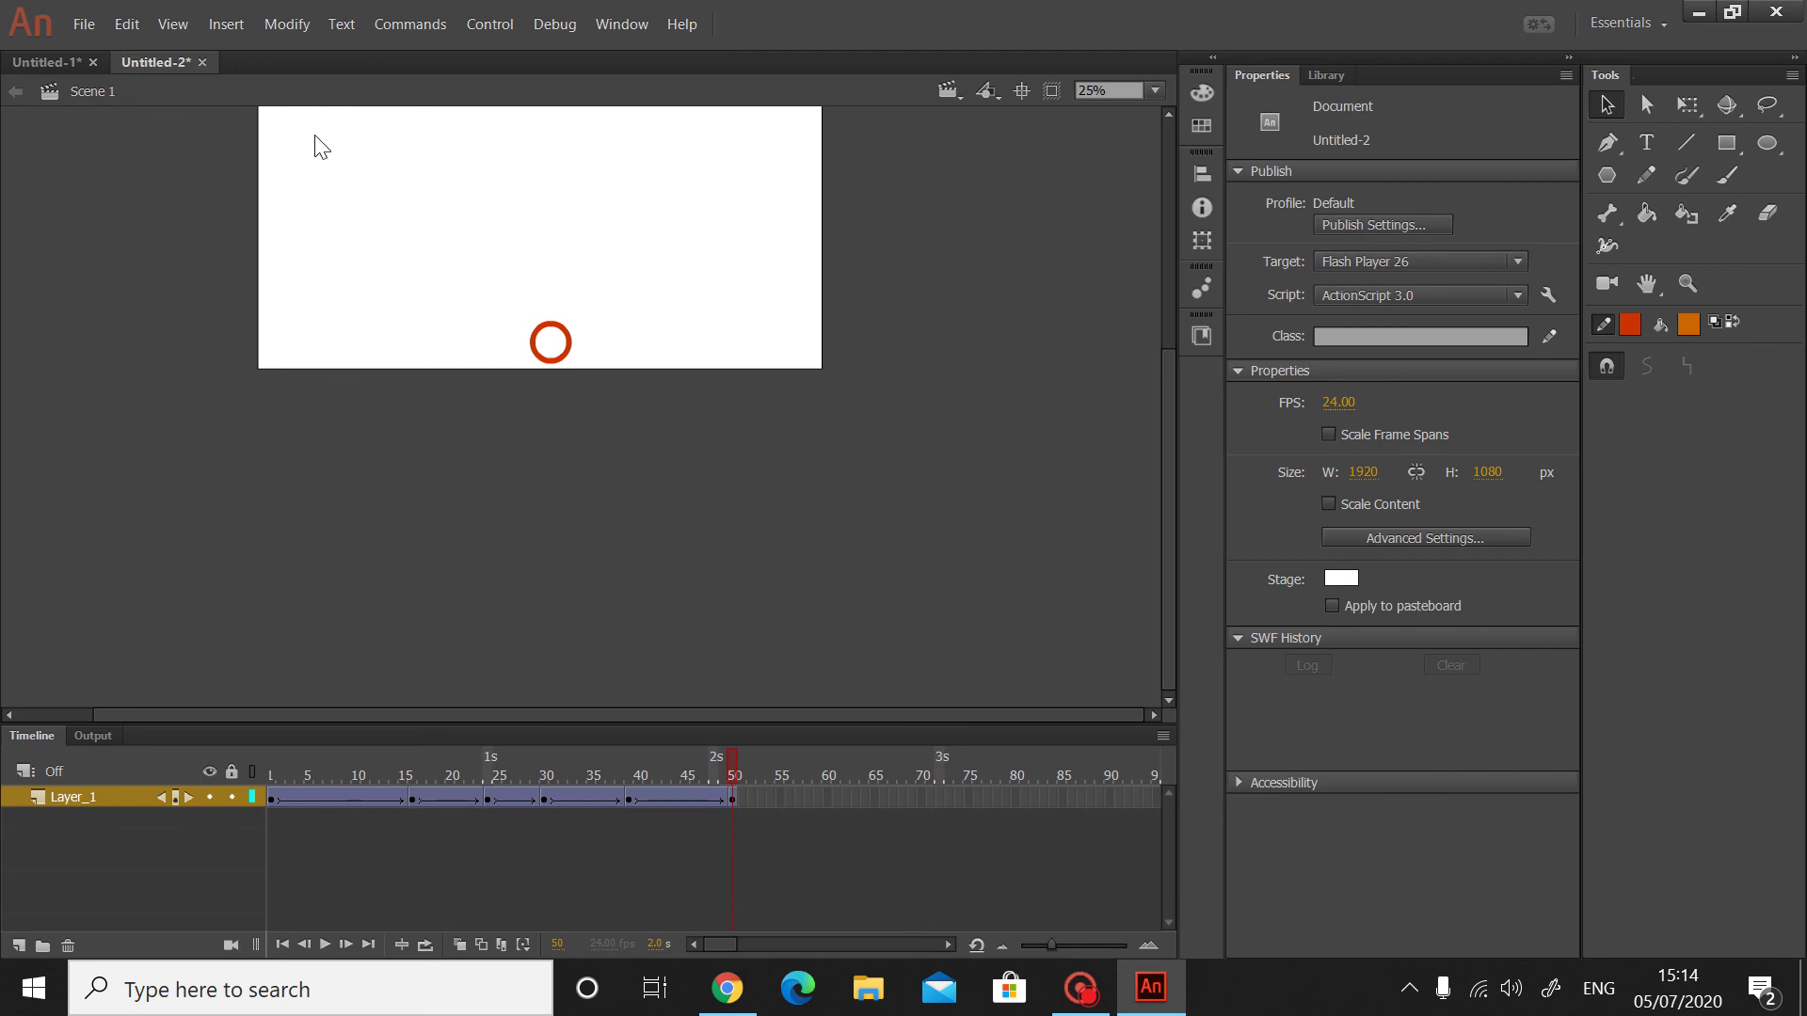
{"action": "key", "text": "ctrl+s"}
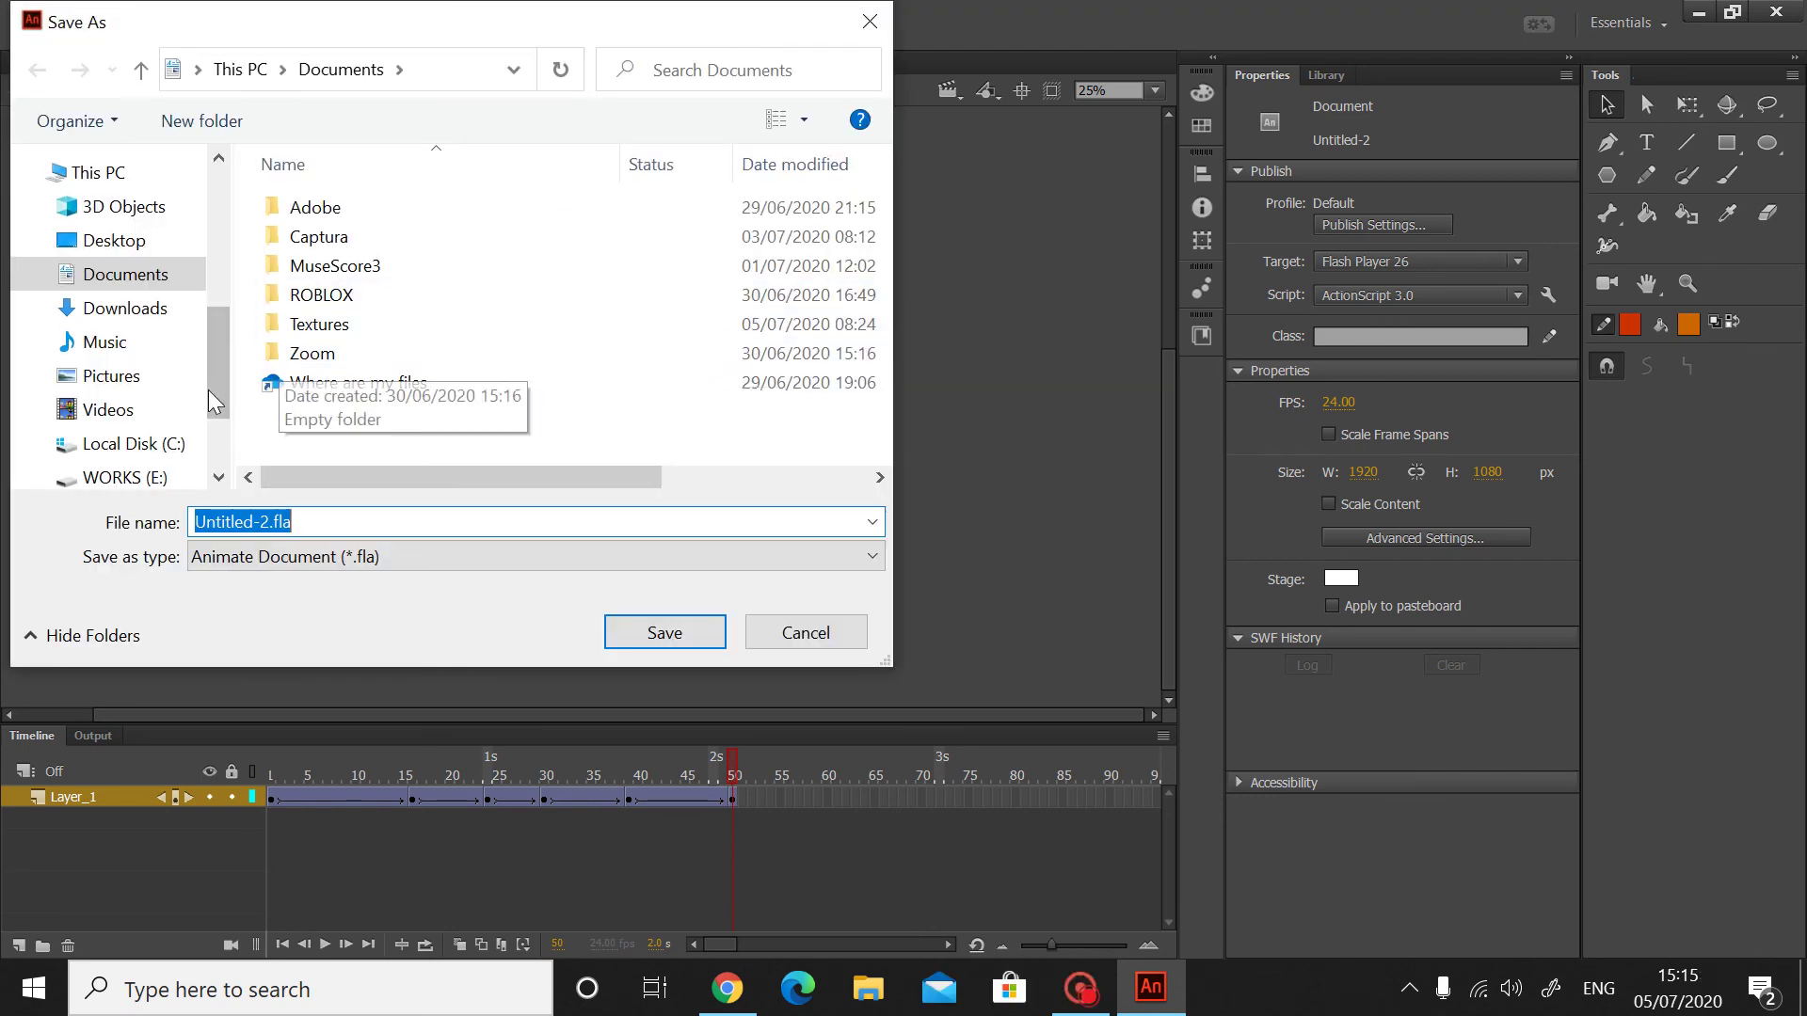
{"action": "left_click", "coordinate": [98, 410]}
{"action": "left_click", "coordinate": [122, 277]}
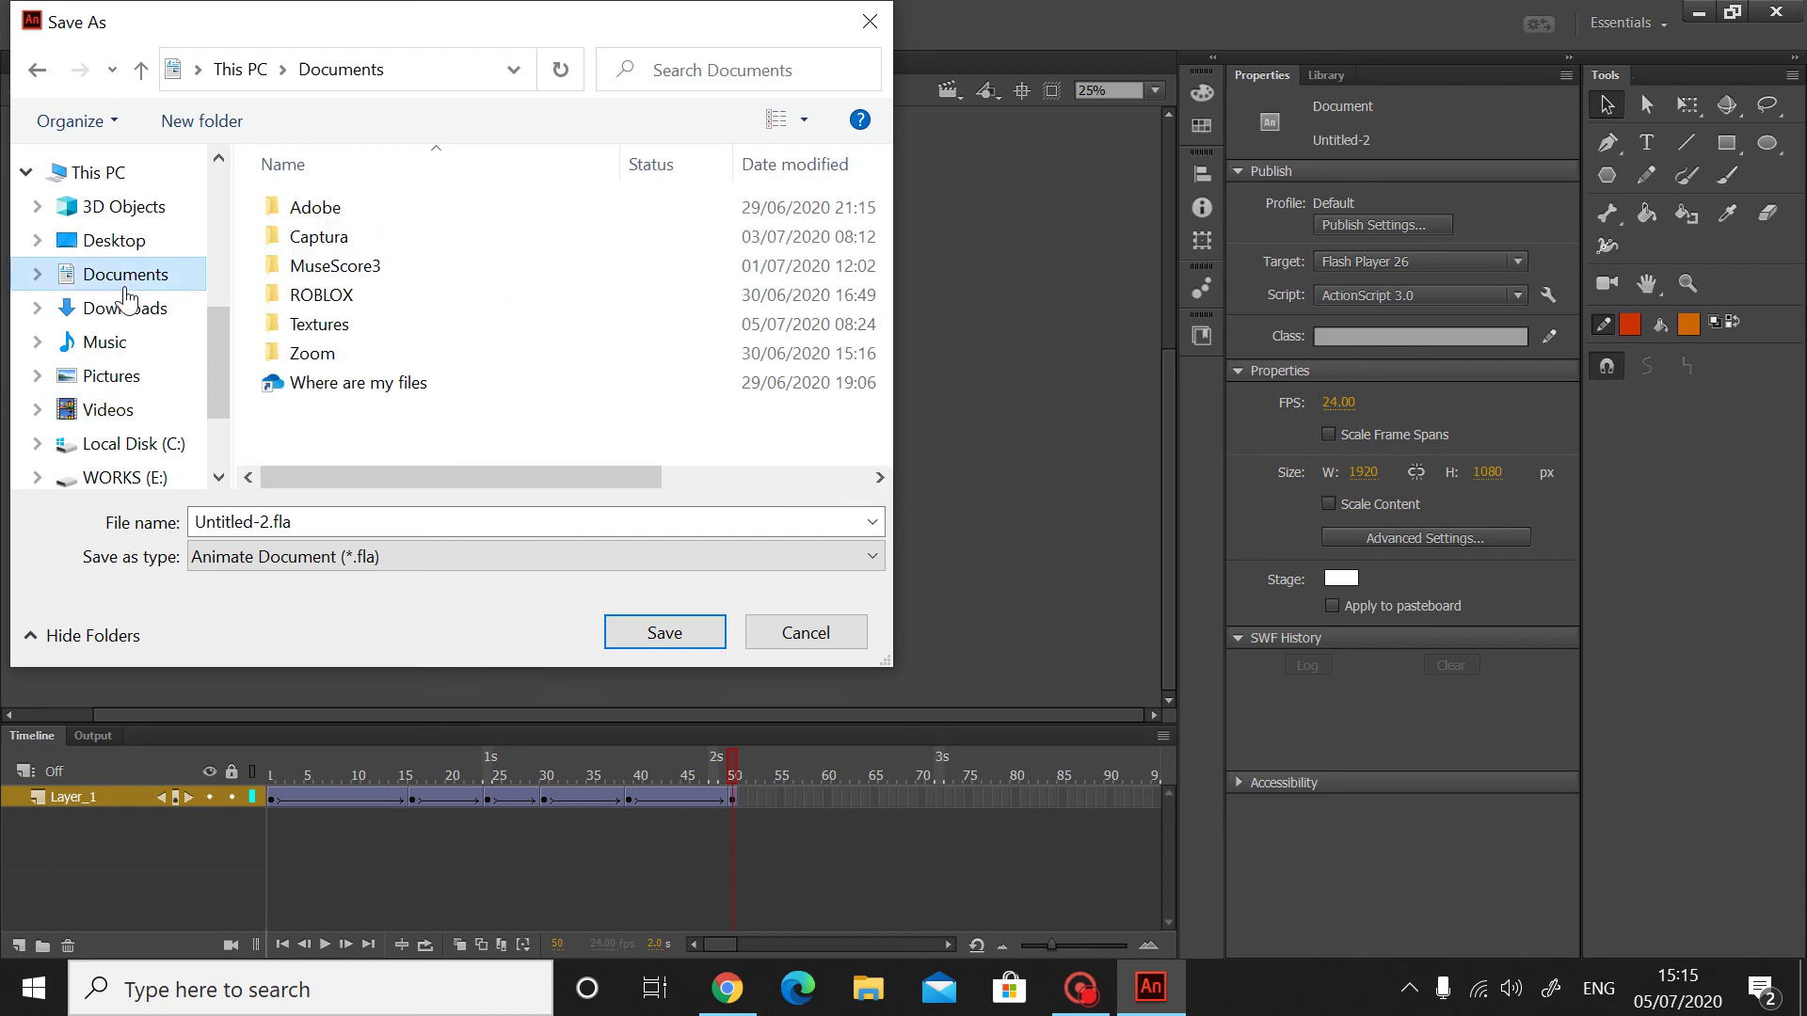
{"action": "left_click", "coordinate": [129, 242]}
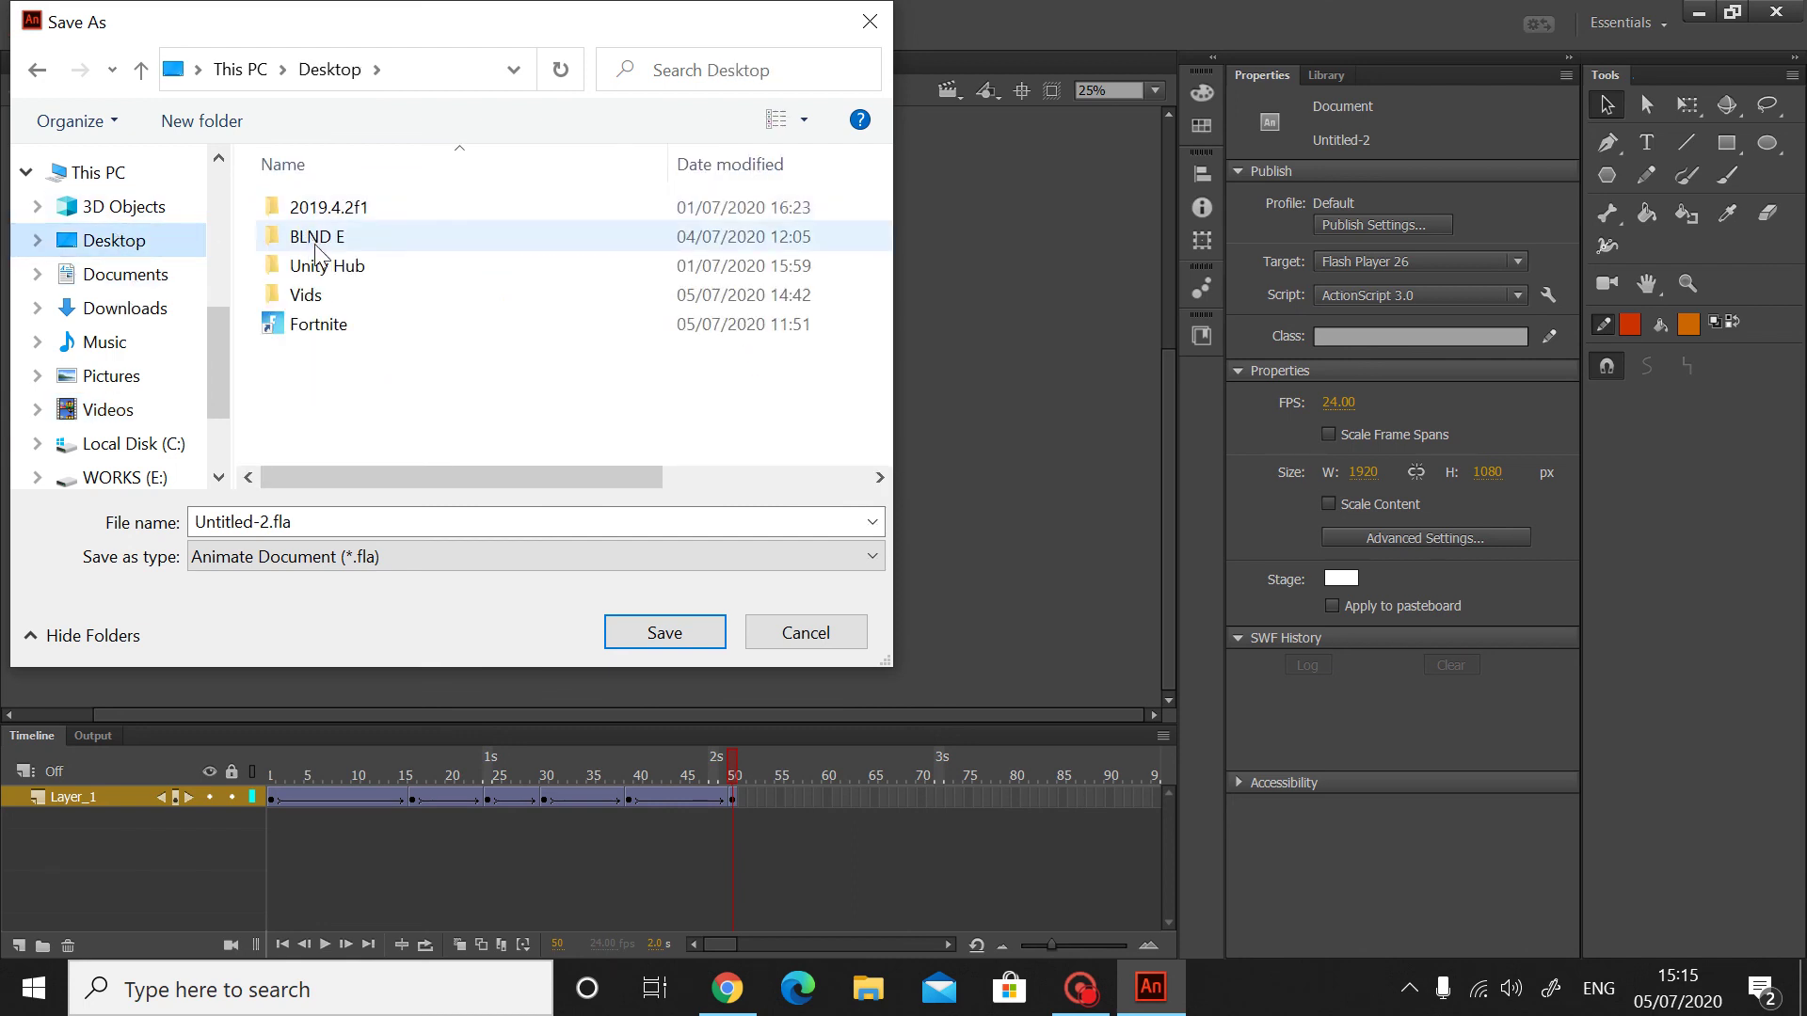
{"action": "left_click", "coordinate": [233, 521]}
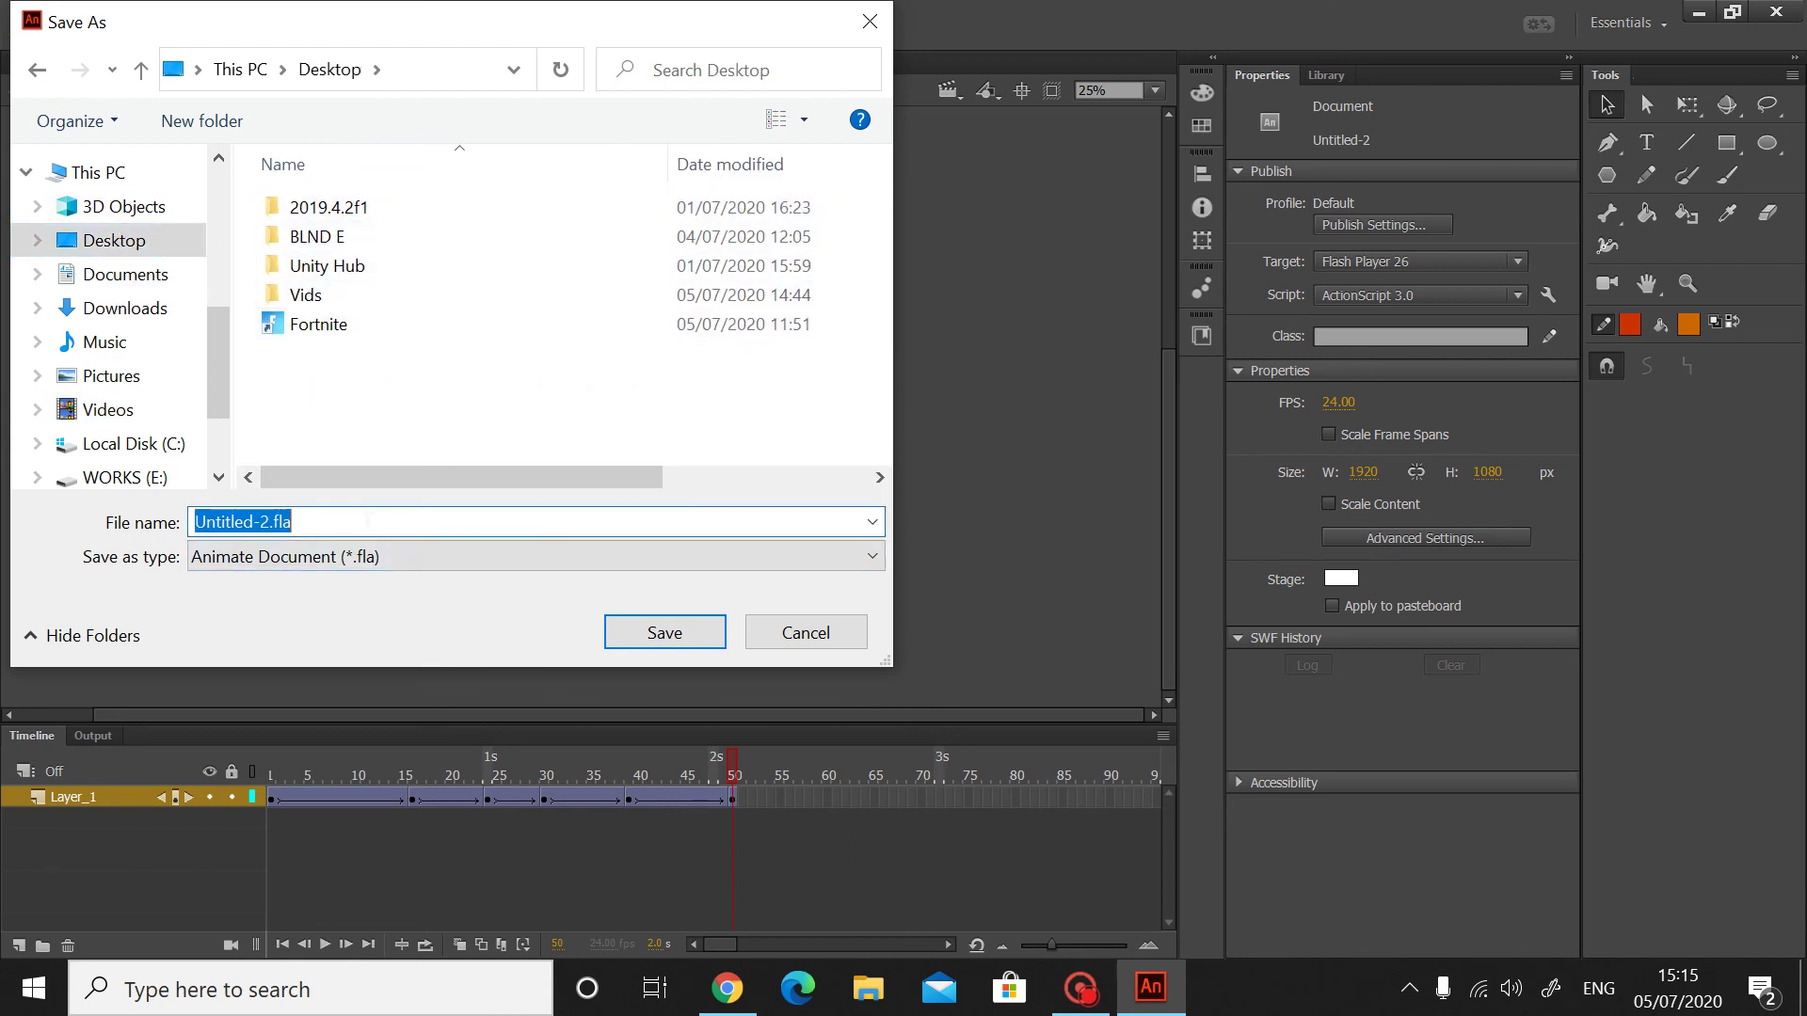
{"action": "double_click", "coordinate": [233, 521]}
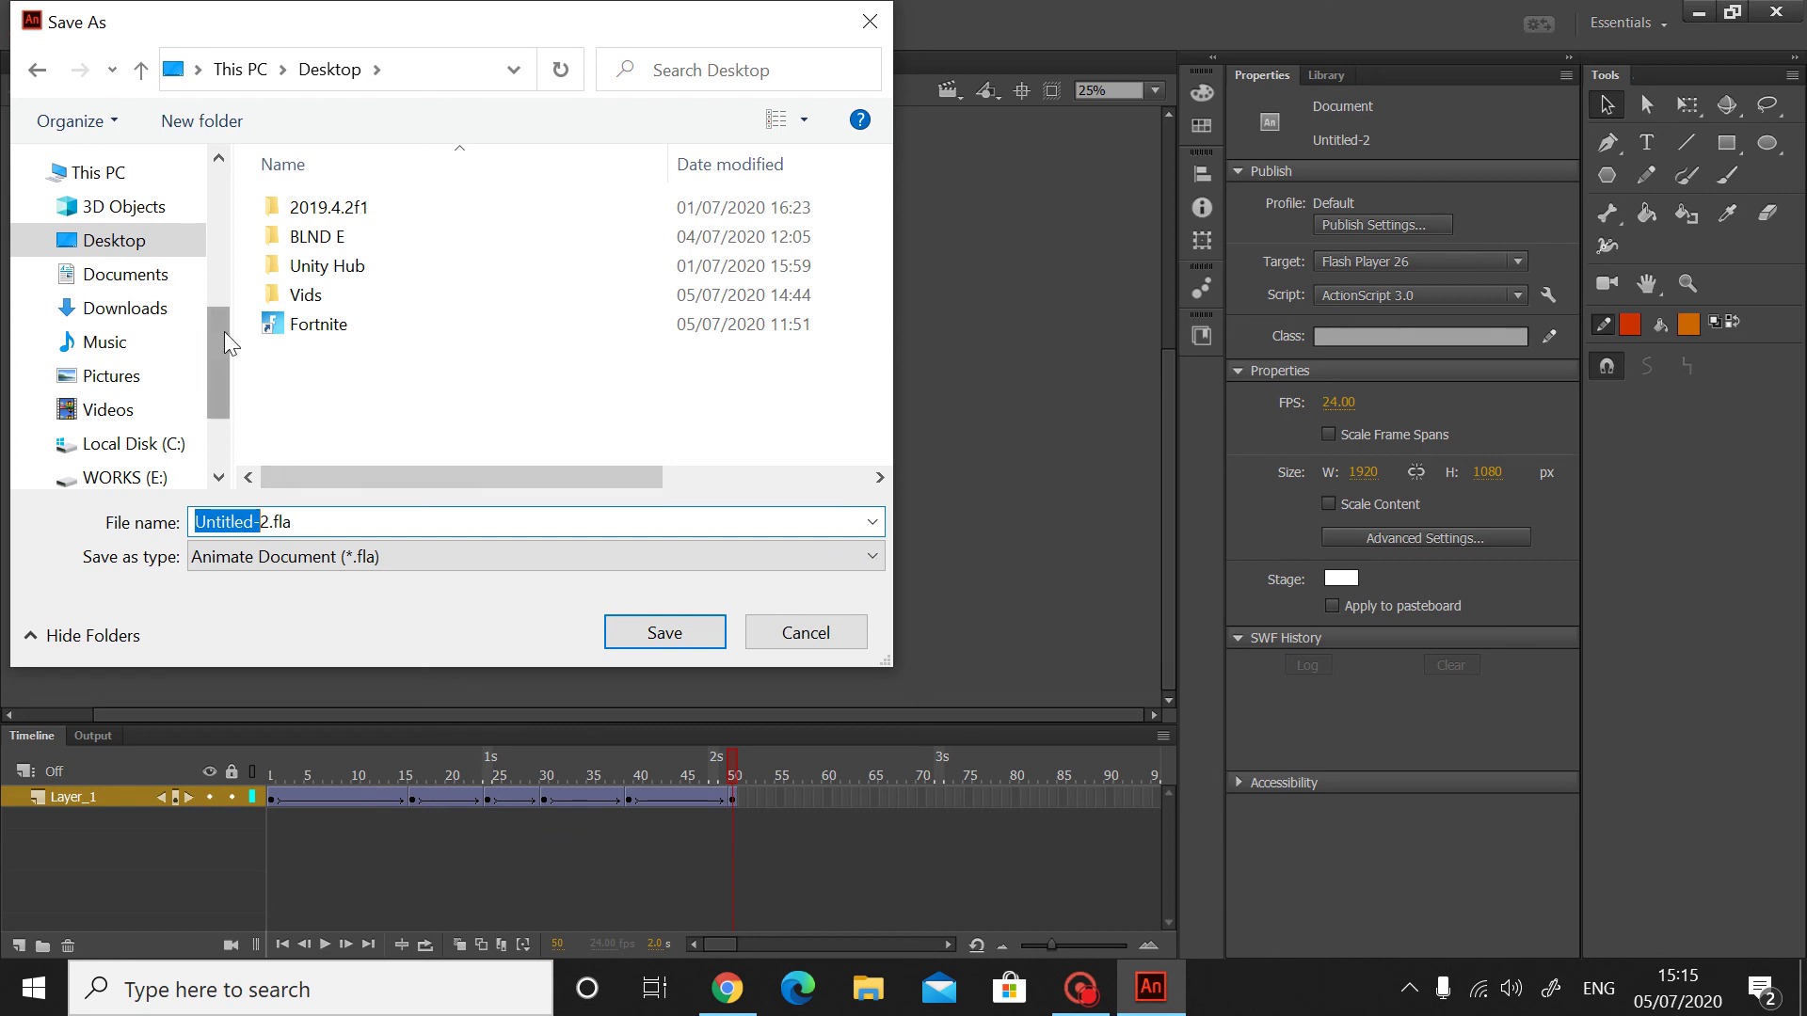
{"action": "key", "text": "BackSpace"}
{"action": "key", "text": "Delete"}
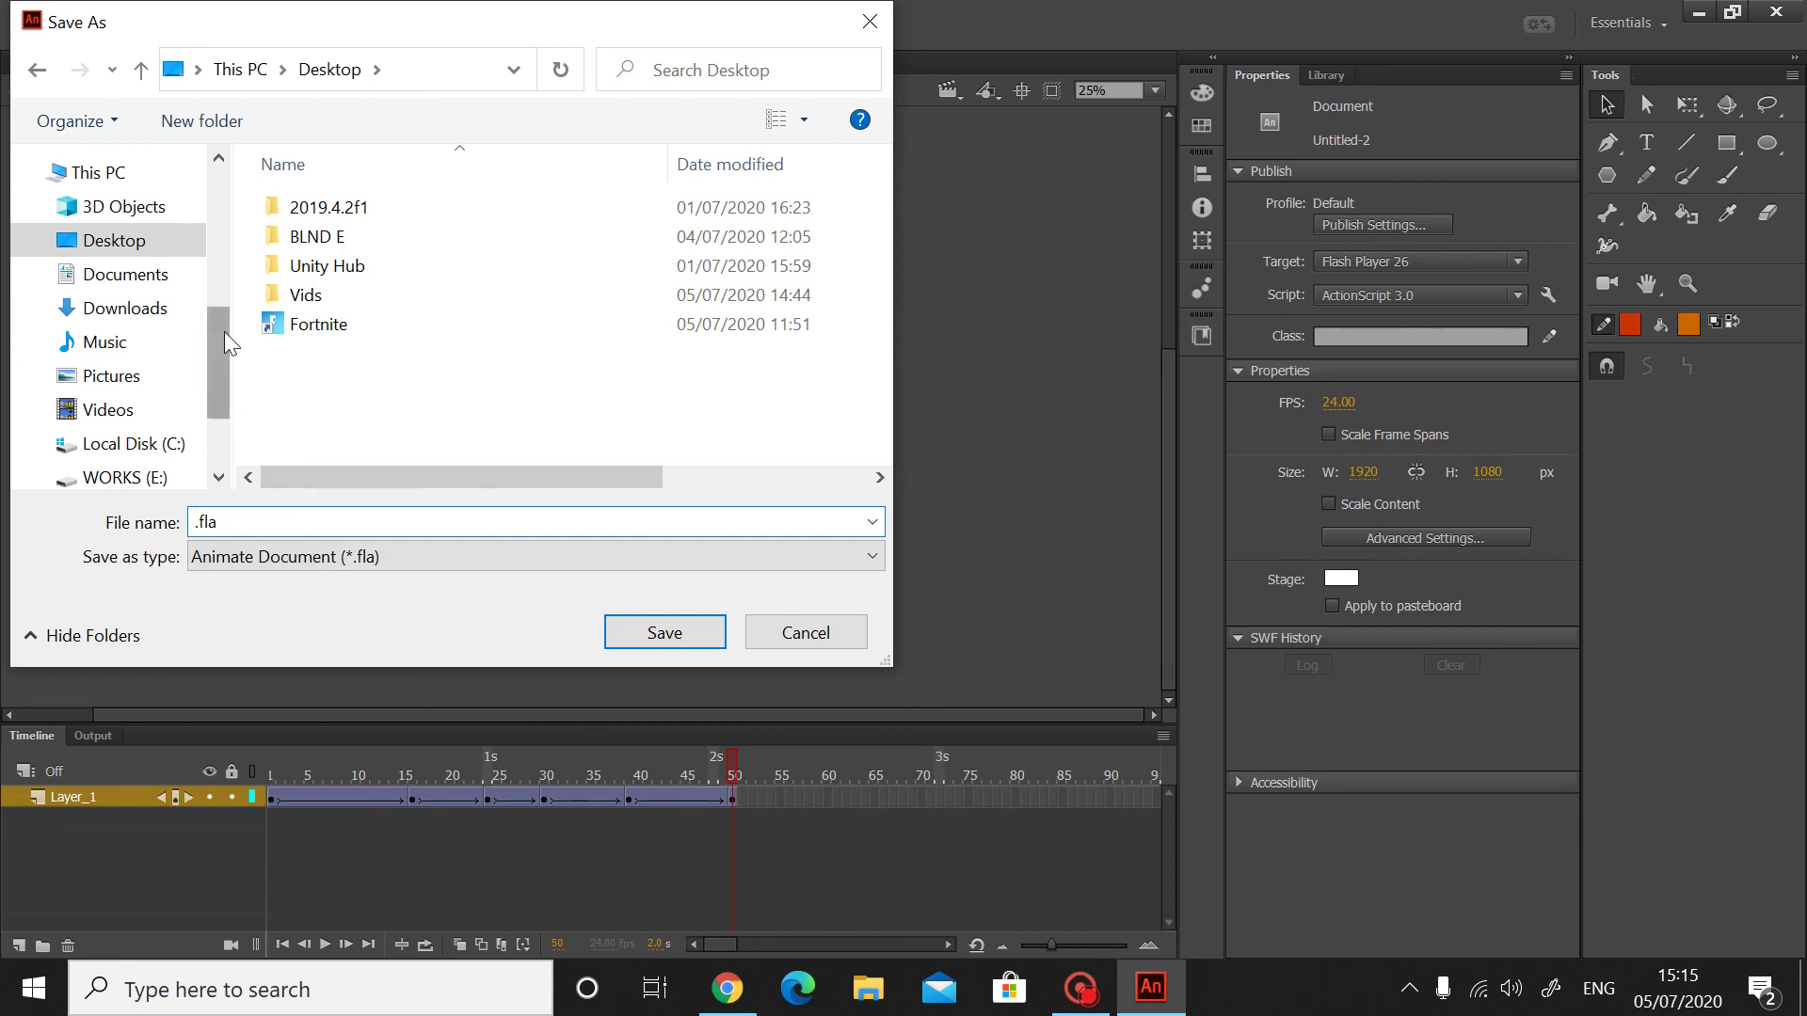
{"action": "type", "text": "first"}
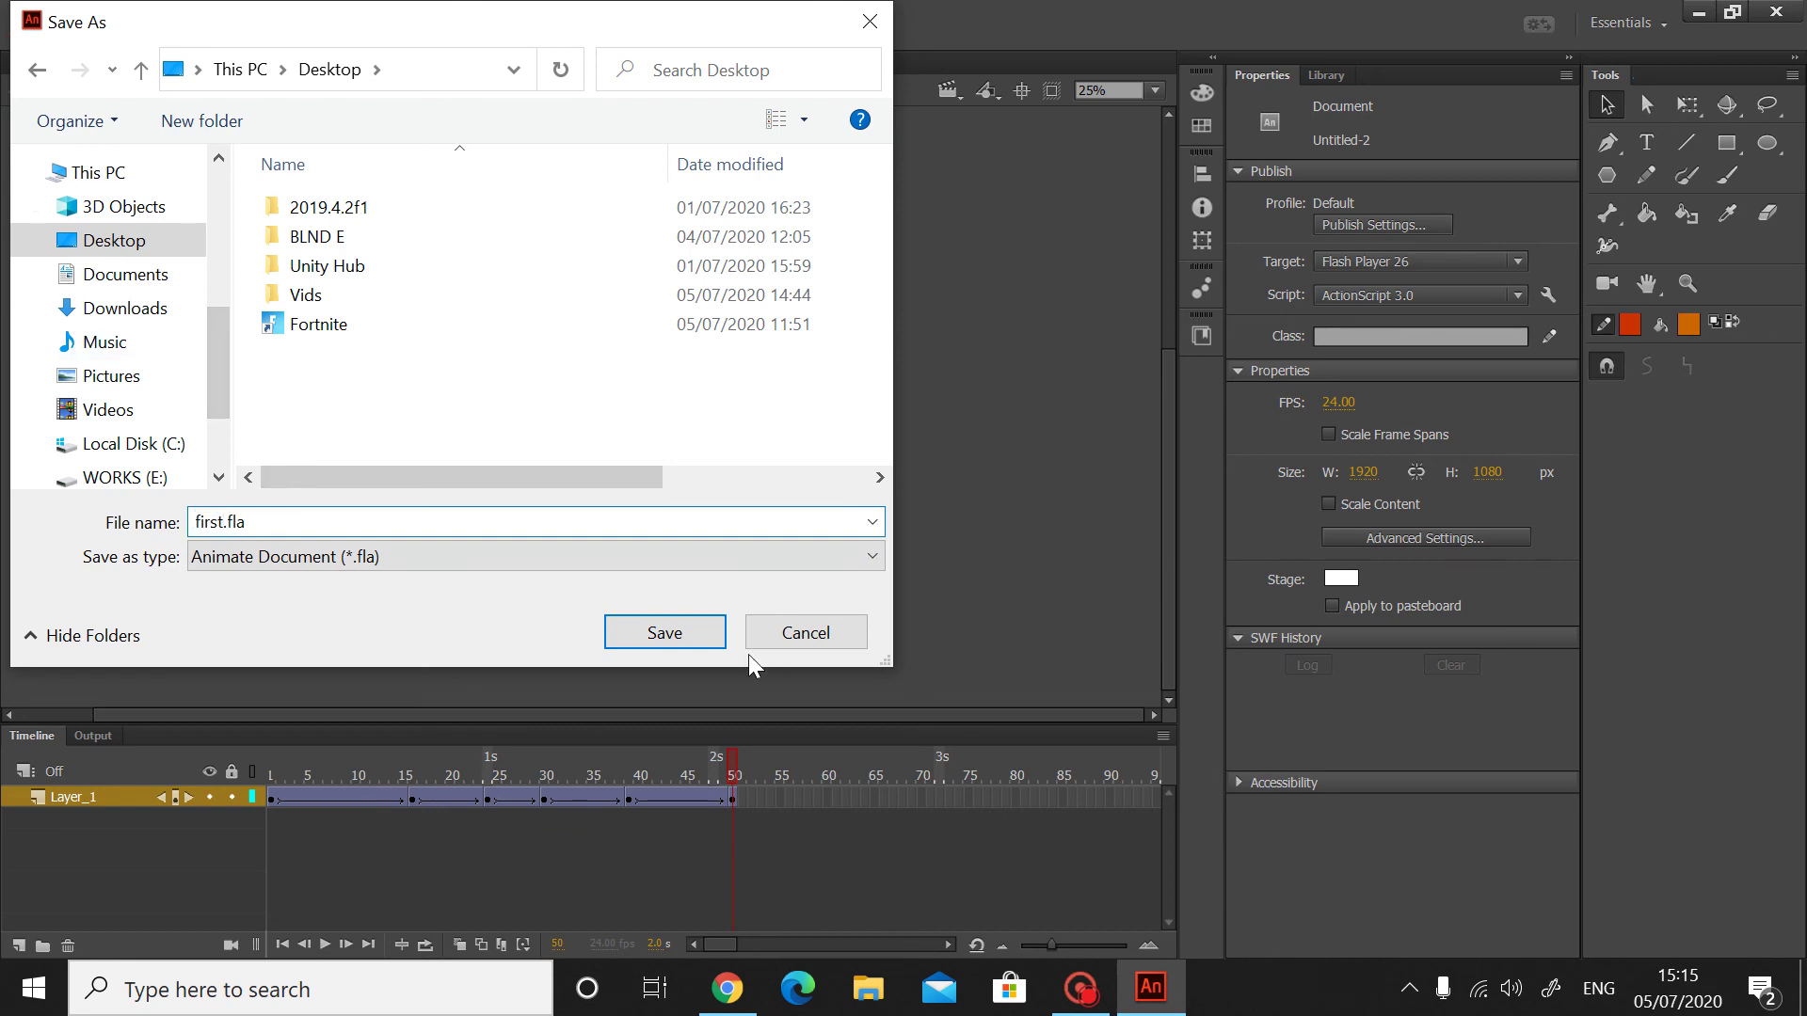
{"action": "left_click", "coordinate": [693, 632]}
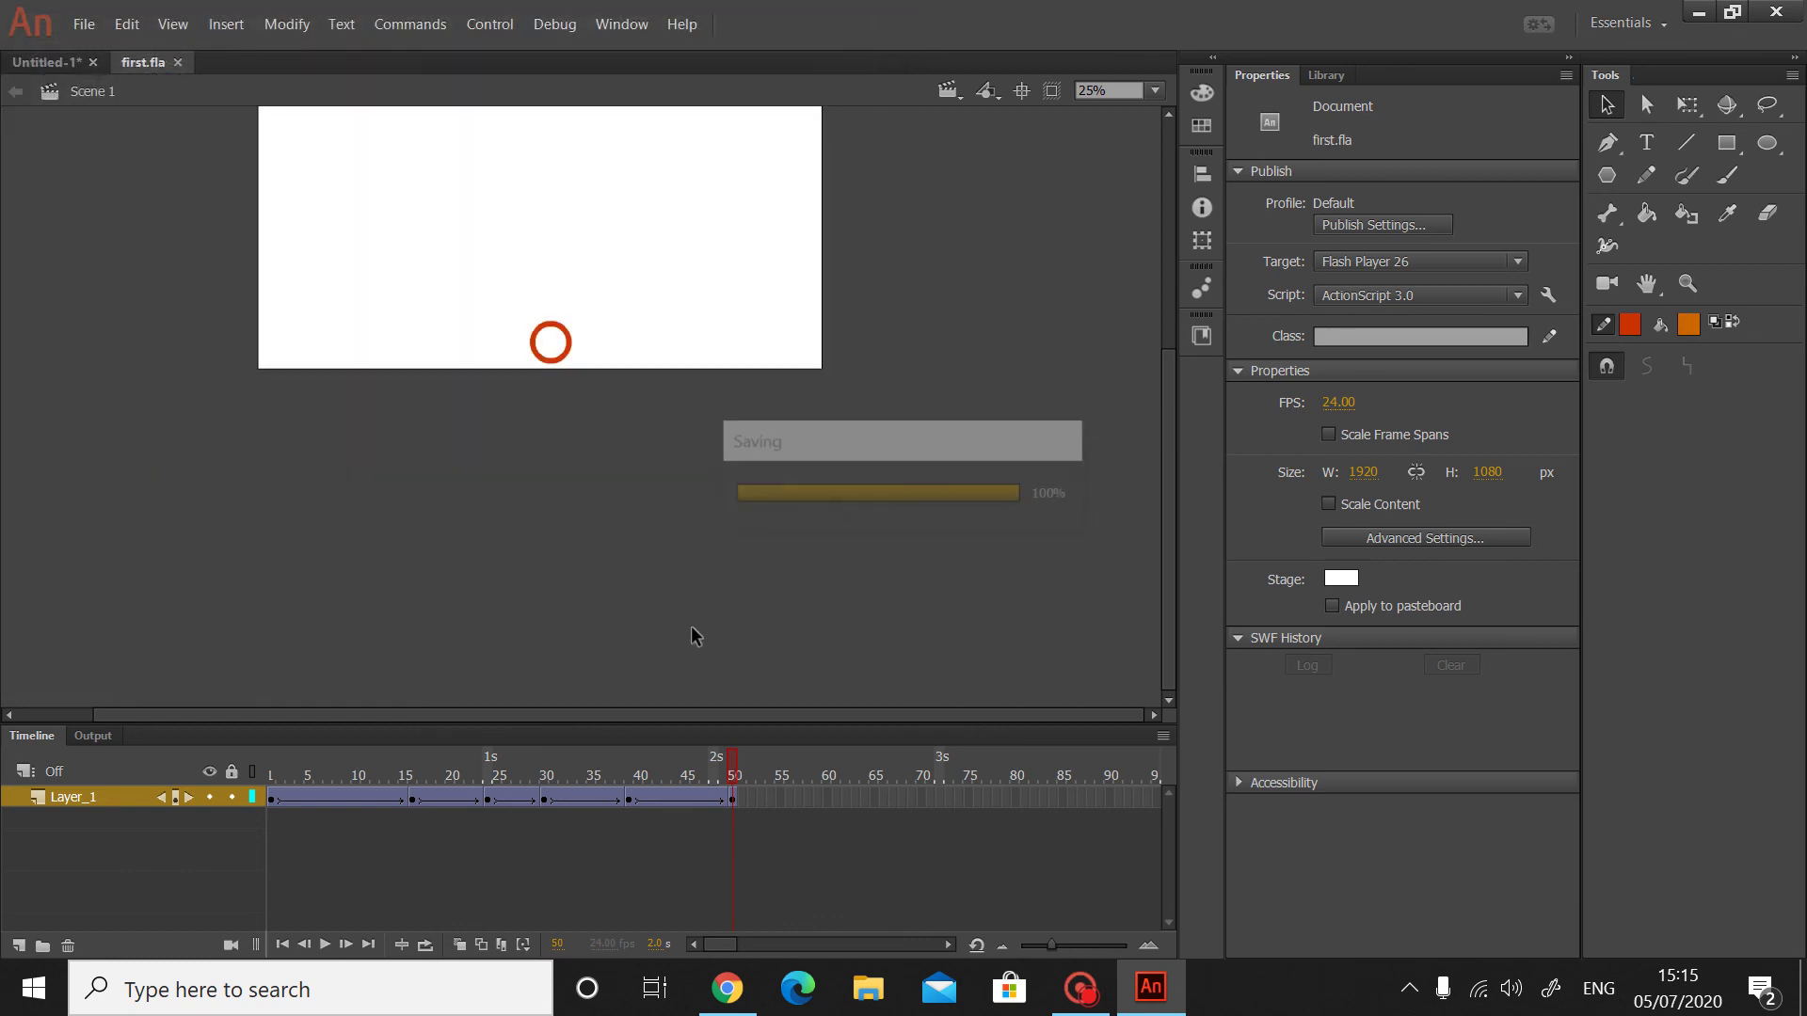
- Start a new ActionScript 3.0 document and set its size to 1920 px wide by 1080 px high
{"action": "key", "text": "ctrl+n"}
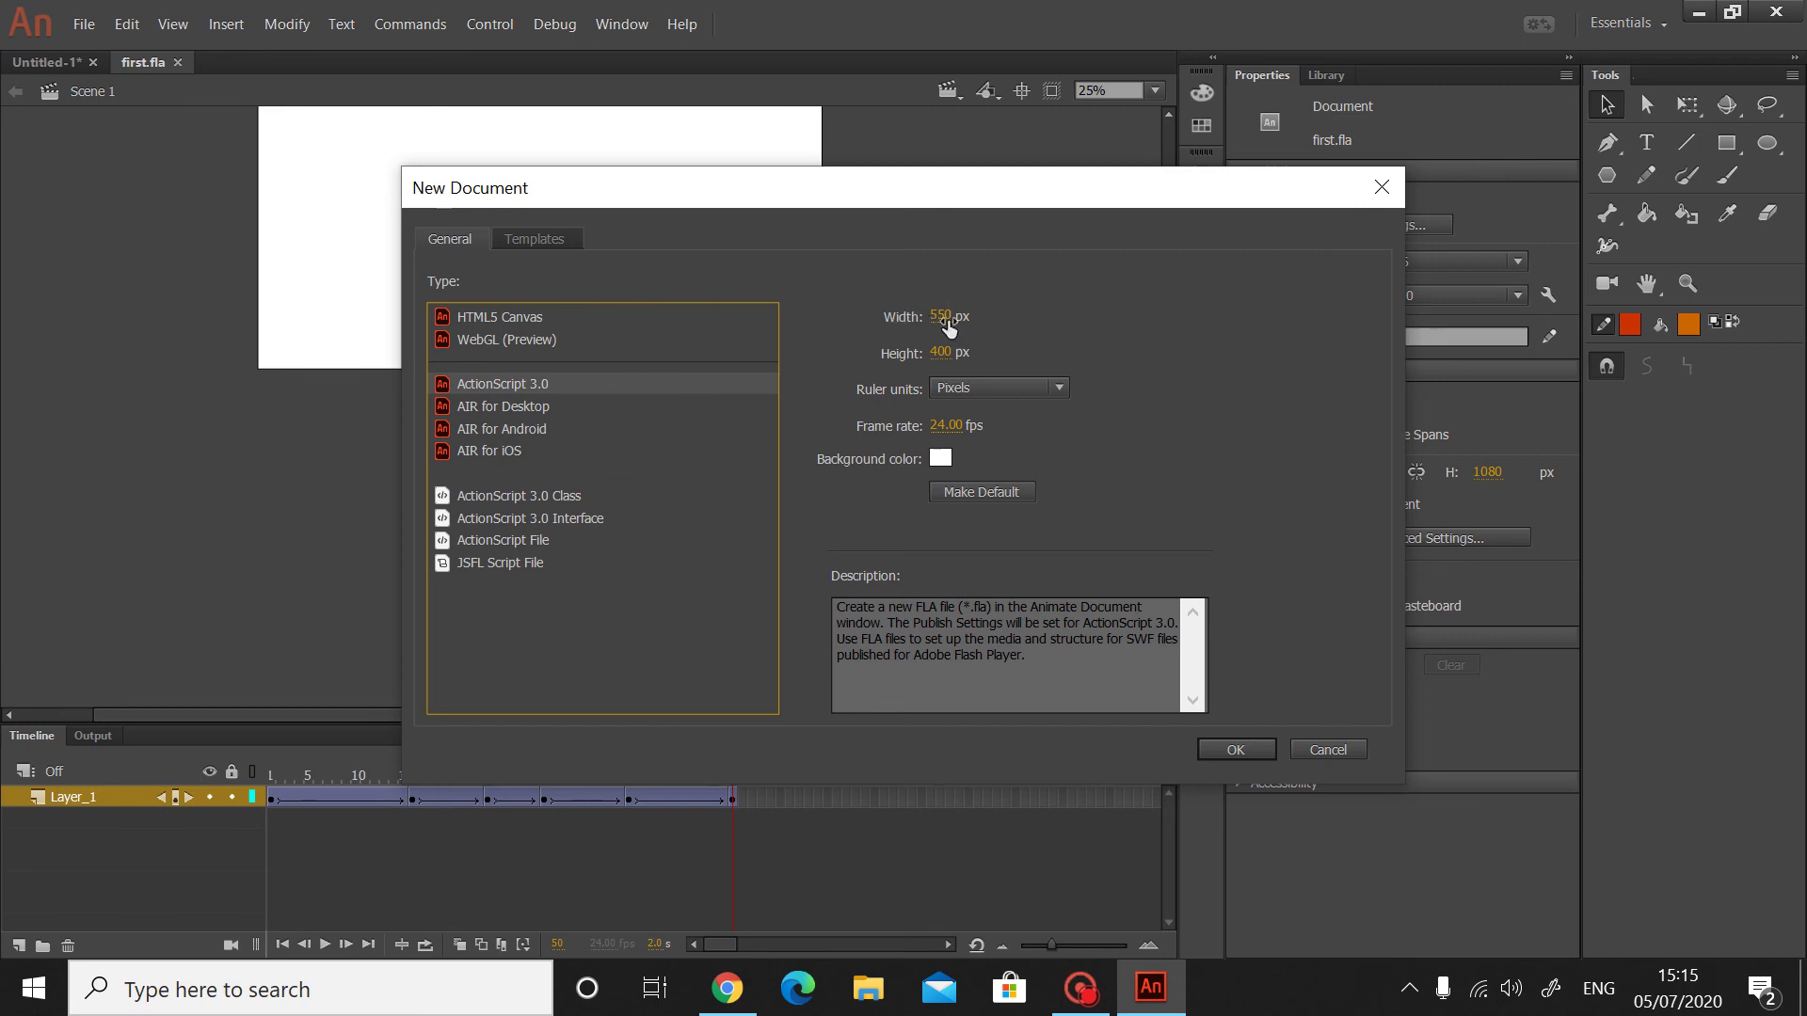
{"action": "left_click_drag", "start_coordinate": [939, 316], "coordinate": [1282, 311]}
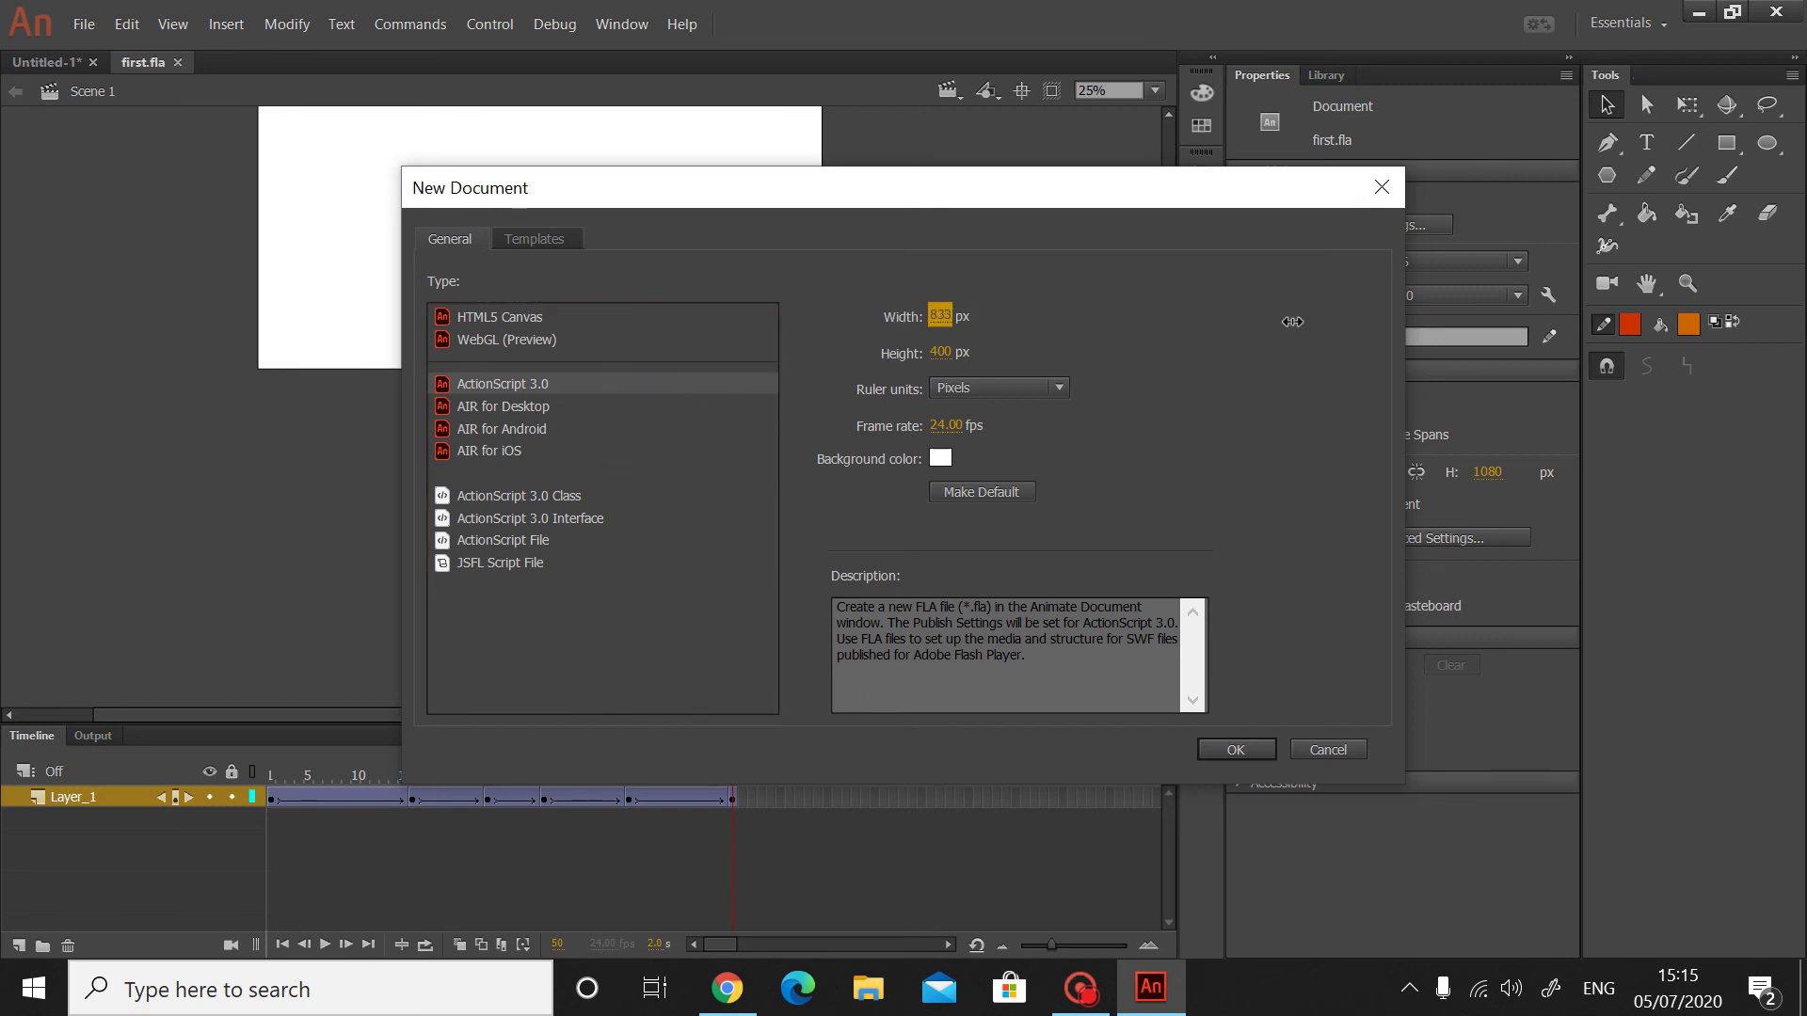
{"action": "left_click", "coordinate": [948, 314]}
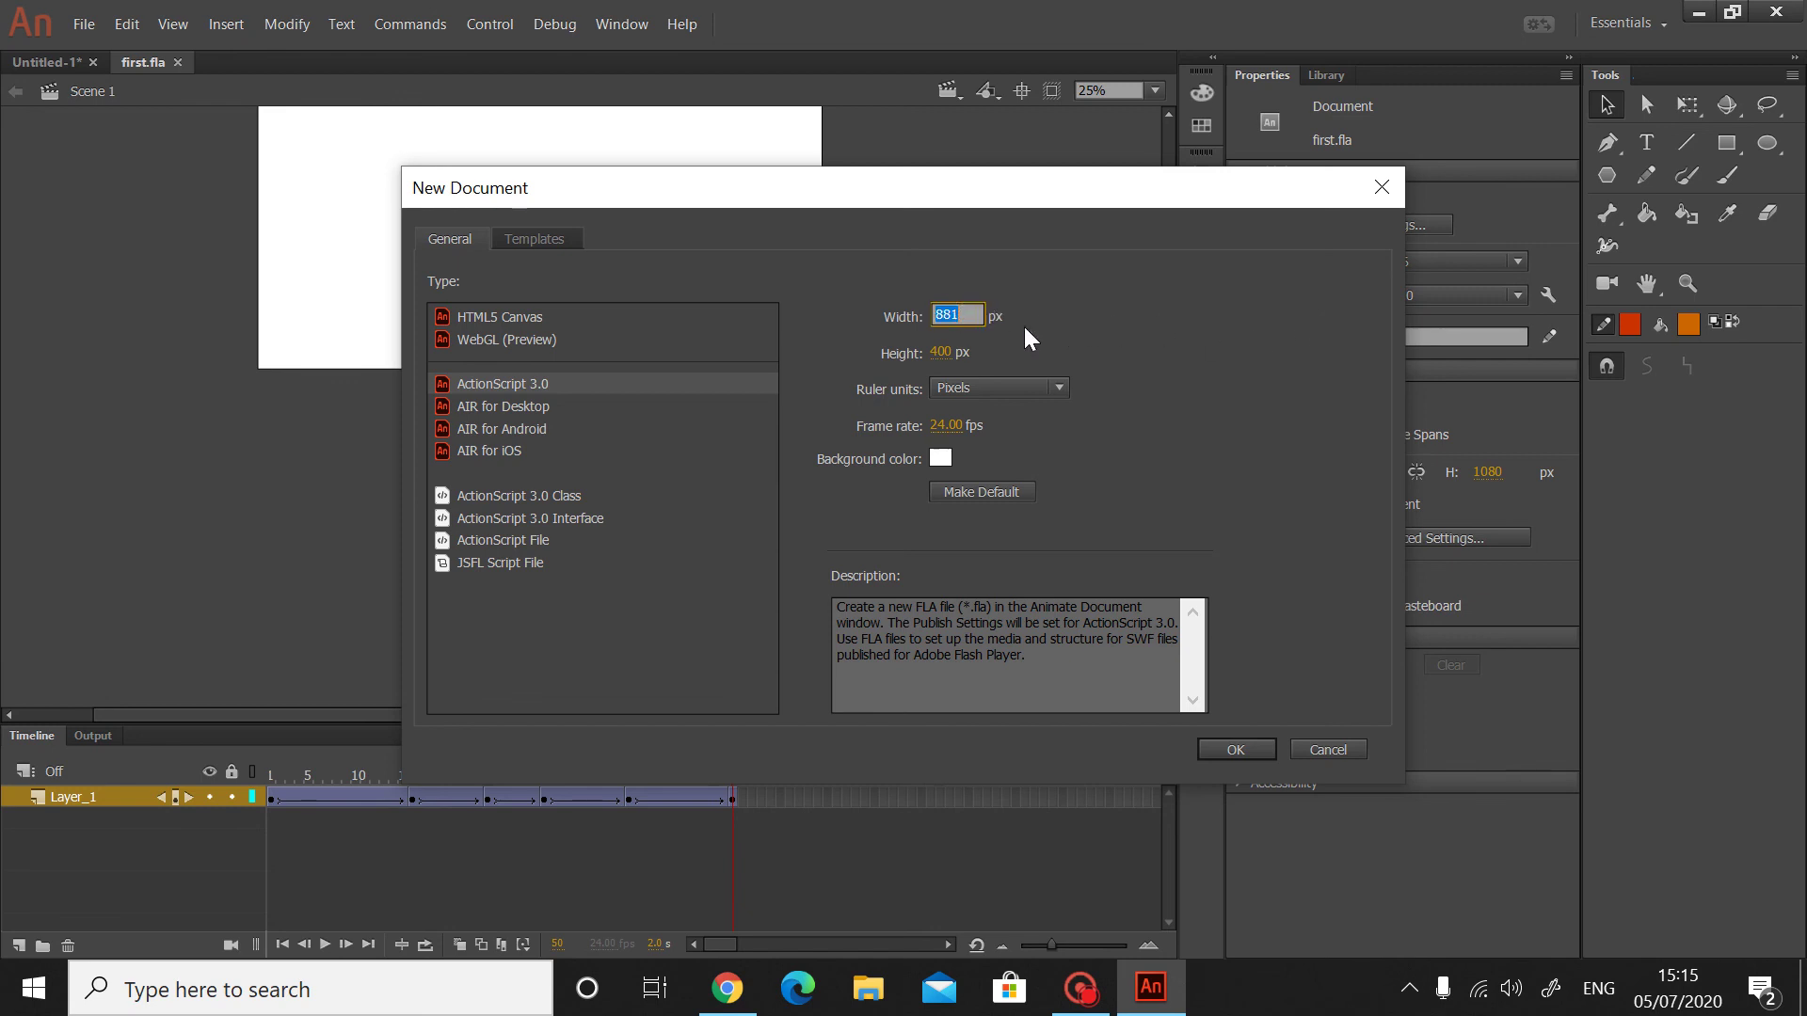
{"action": "type", "text": "1920"}
{"action": "left_click", "coordinate": [939, 351]}
{"action": "type", "text": "108"}
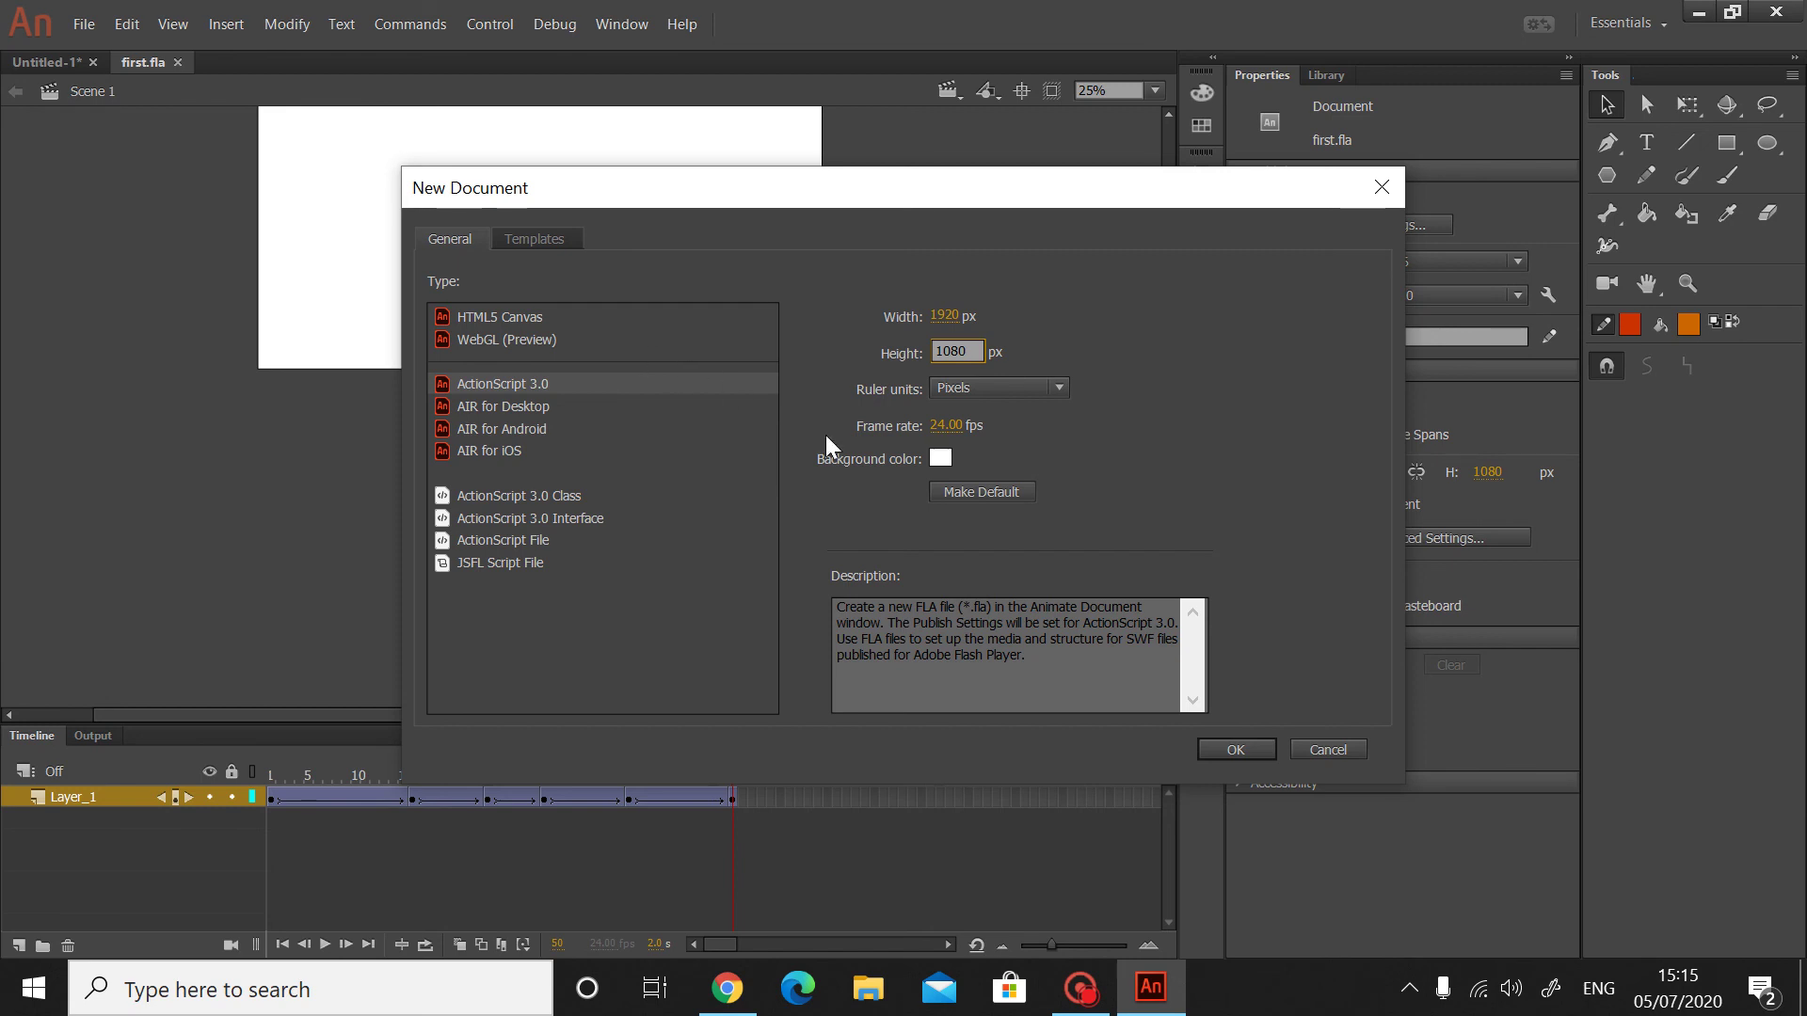
{"action": "key", "text": "Return"}
- Keep the ruler units in pixels, make these document settings the default and create the document
{"action": "left_click", "coordinate": [1047, 382]}
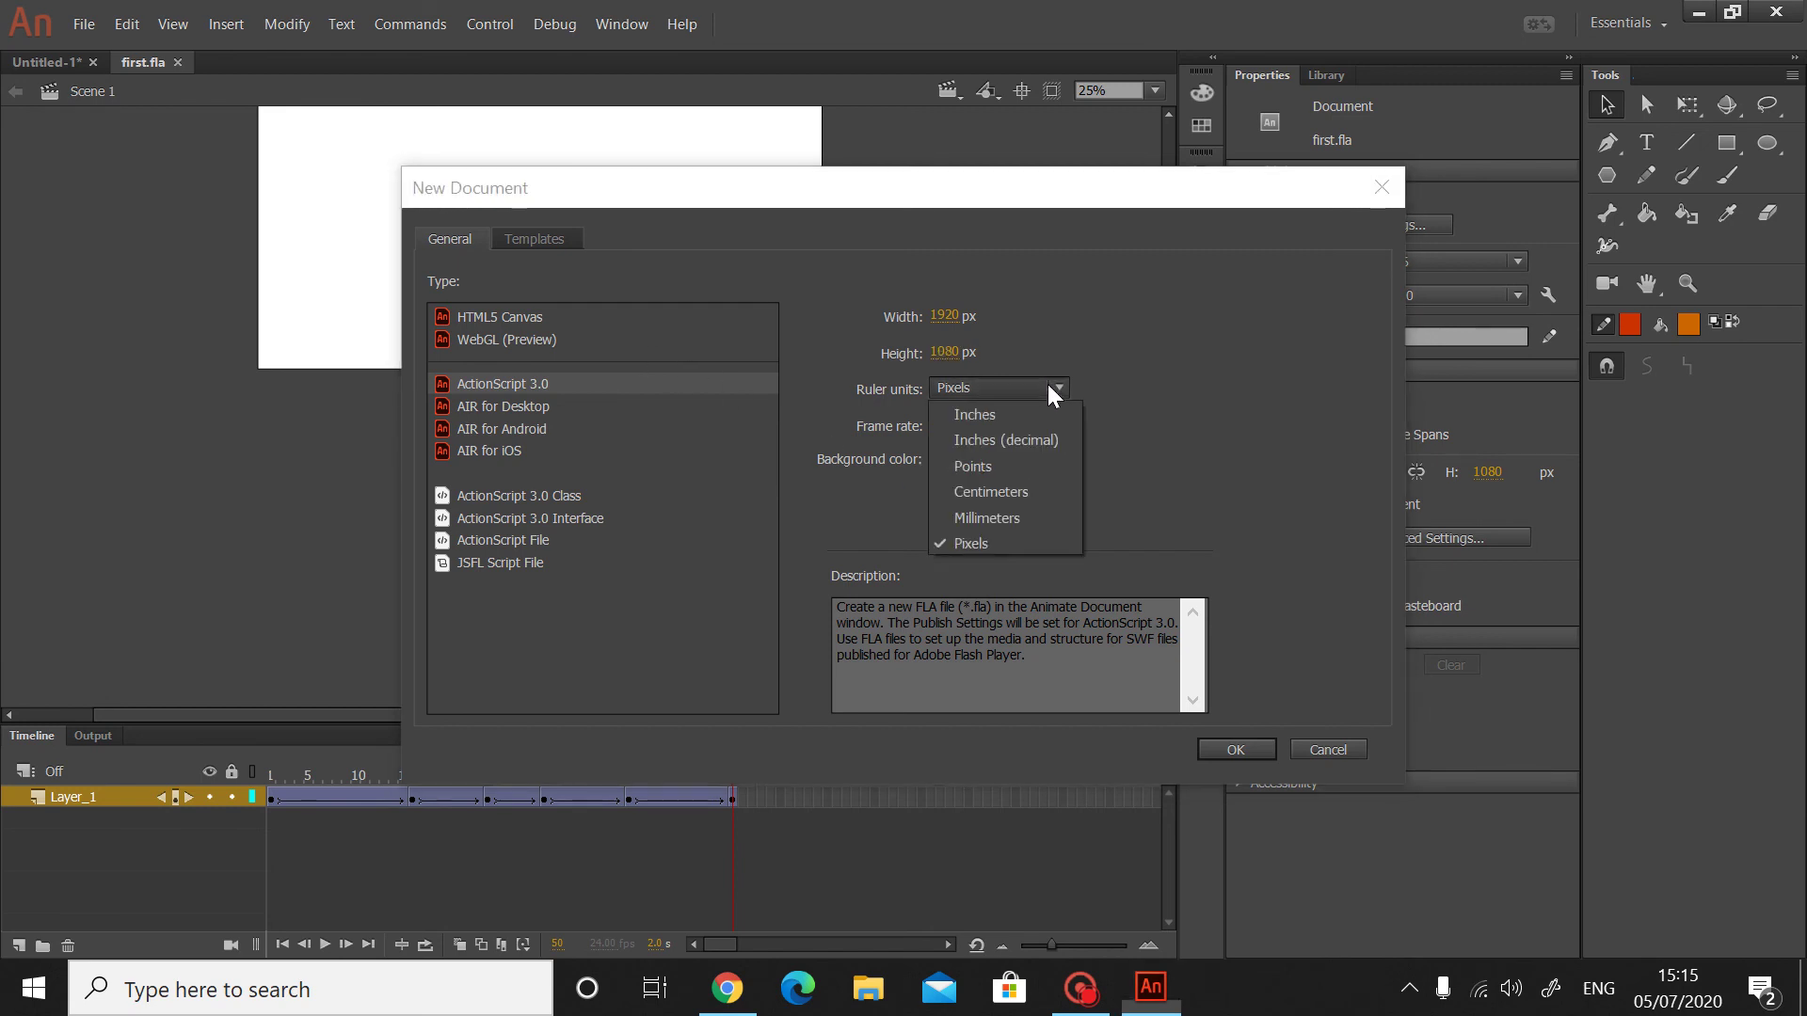
{"action": "left_click", "coordinate": [1109, 465]}
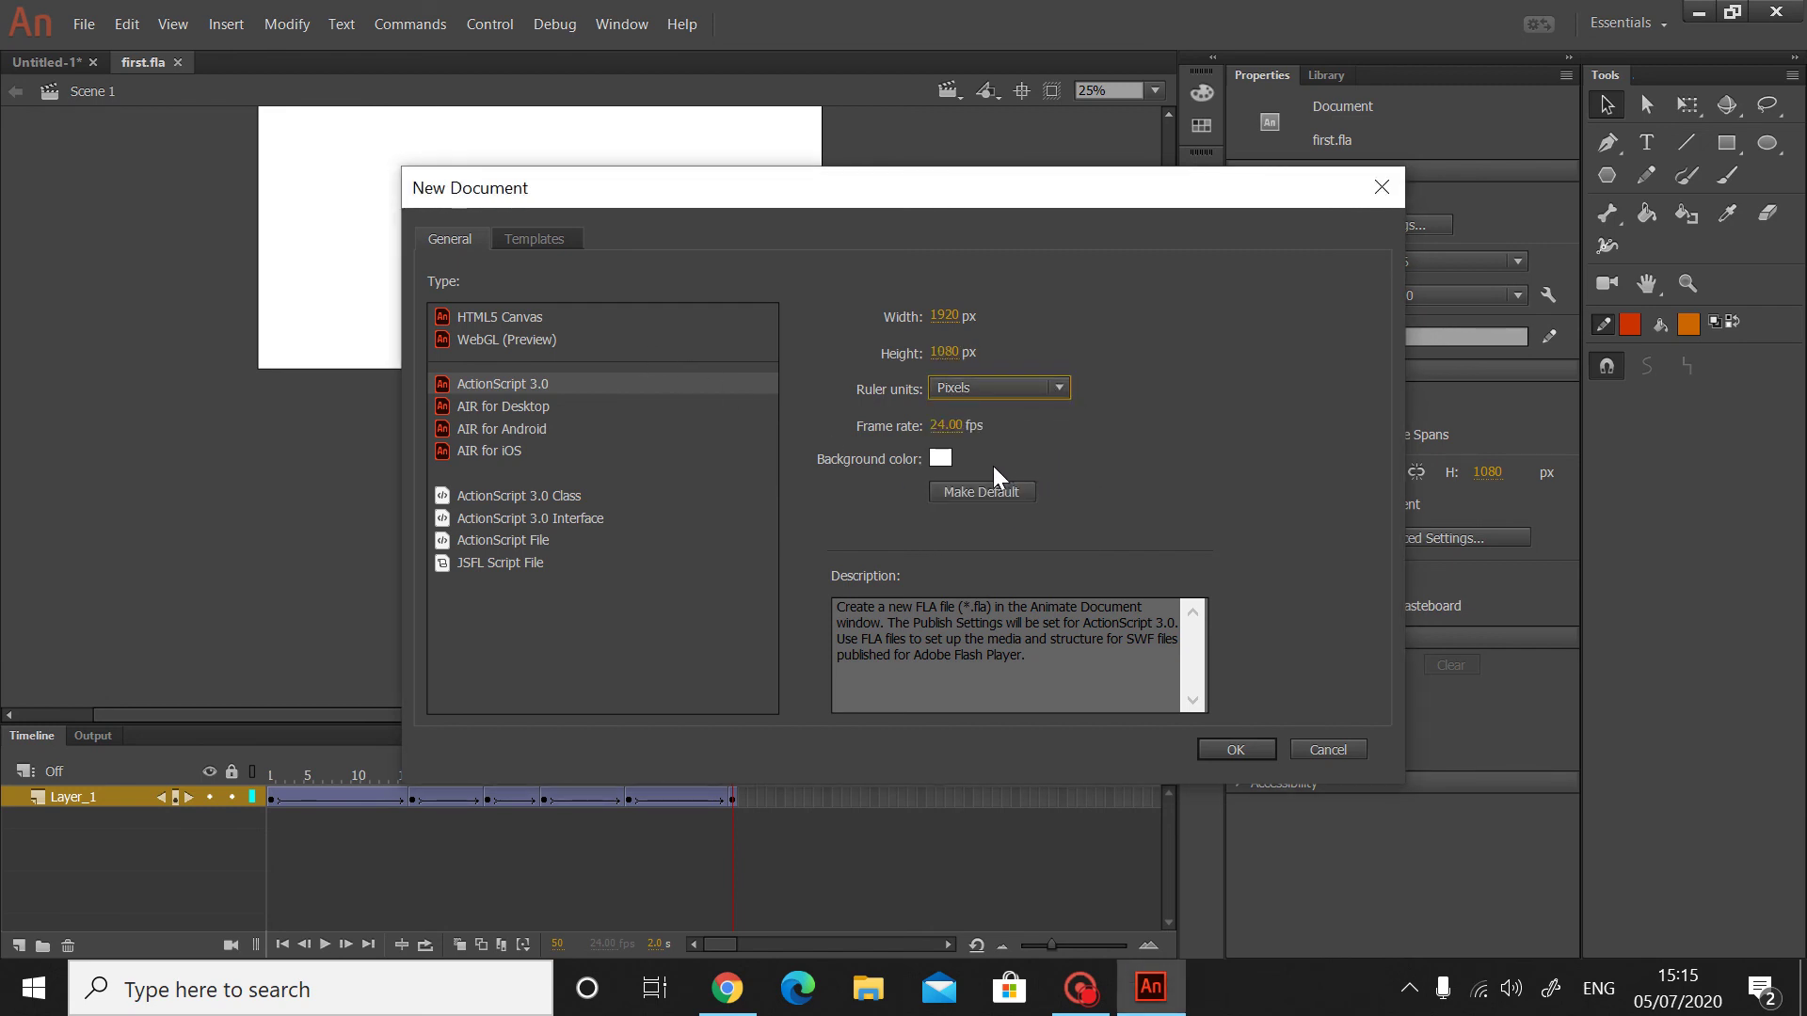
{"action": "left_click", "coordinate": [952, 489]}
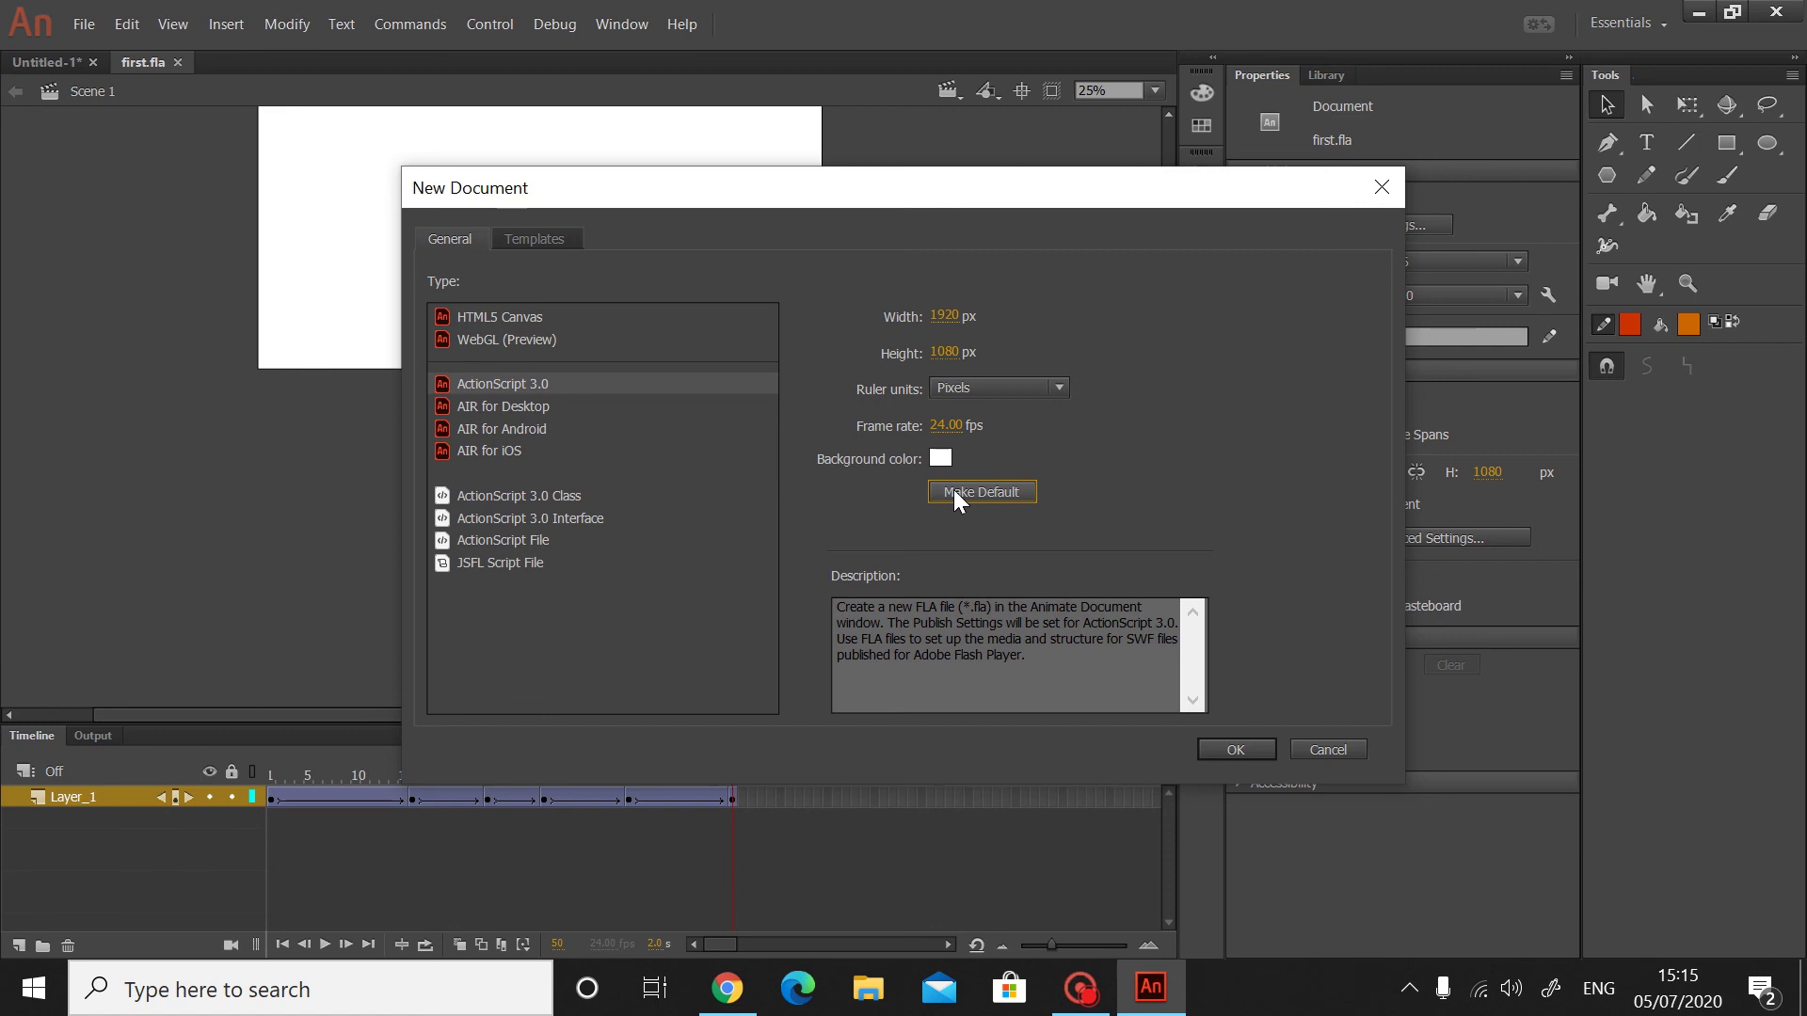
{"action": "left_click", "coordinate": [1225, 755]}
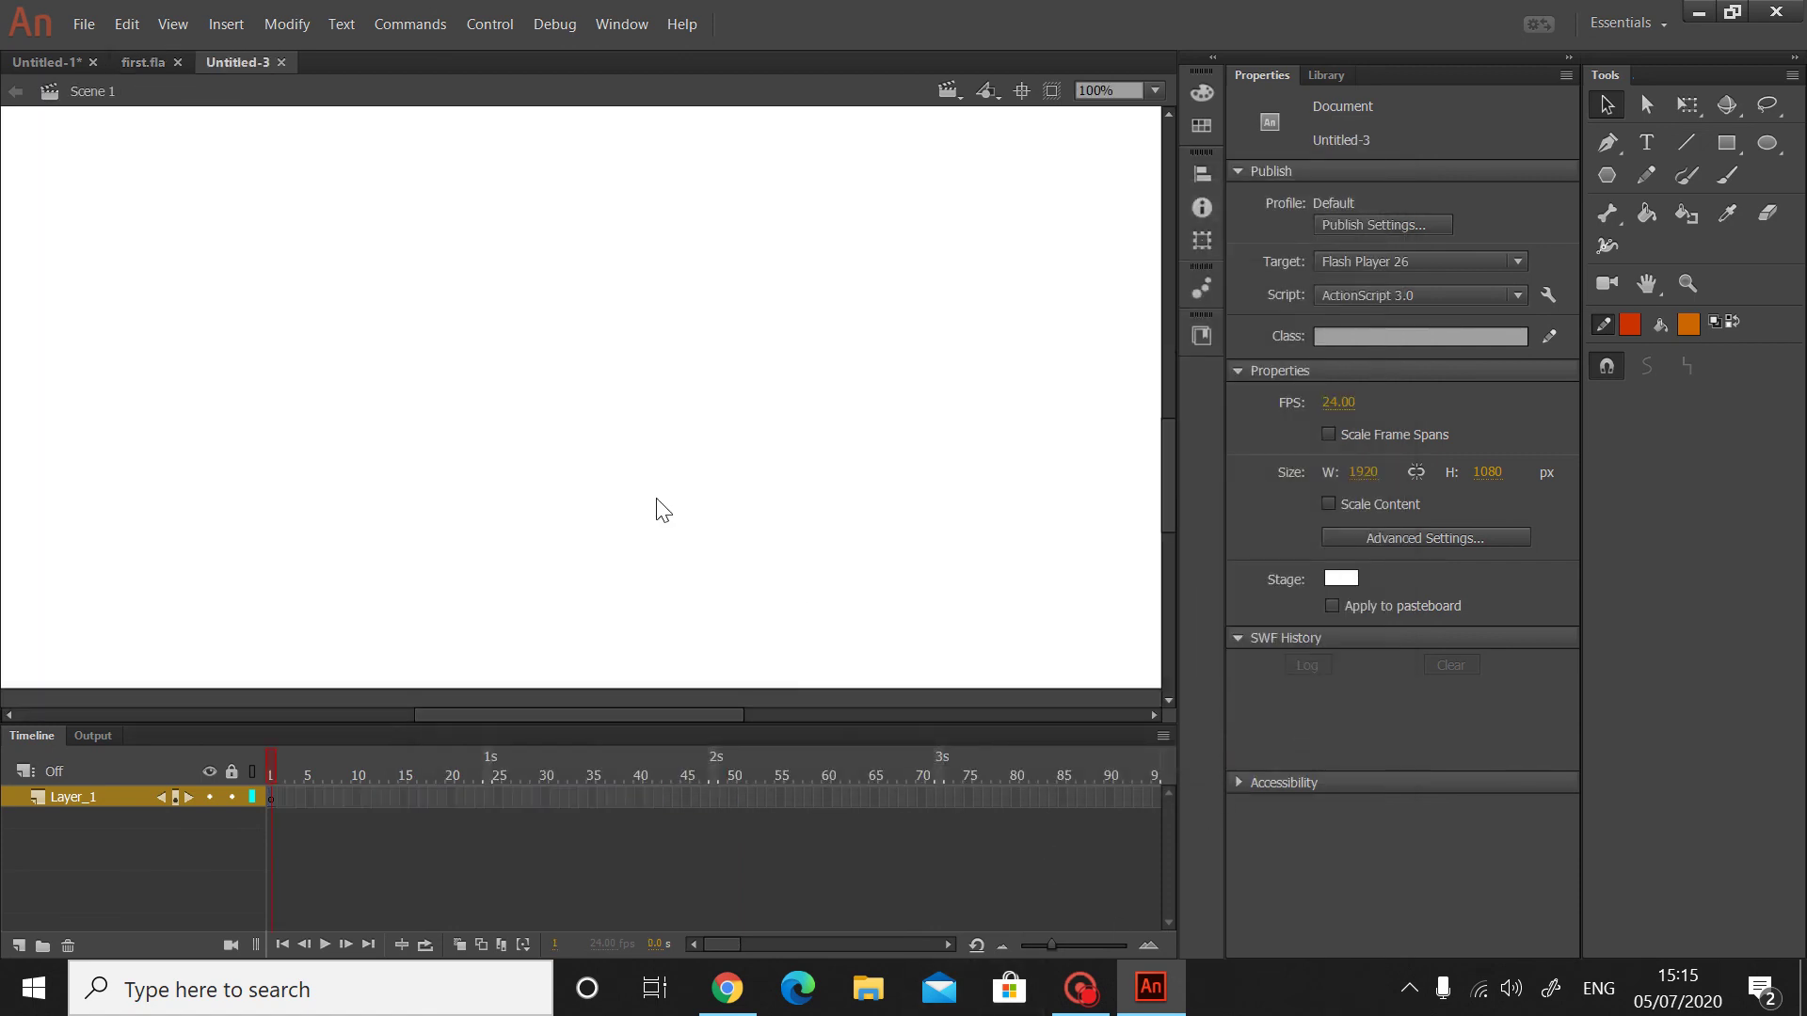
- Set the new document's stage magnification to 25% to fit the whole stage in view
{"action": "left_click", "coordinate": [1156, 90]}
{"action": "left_click", "coordinate": [1143, 236]}
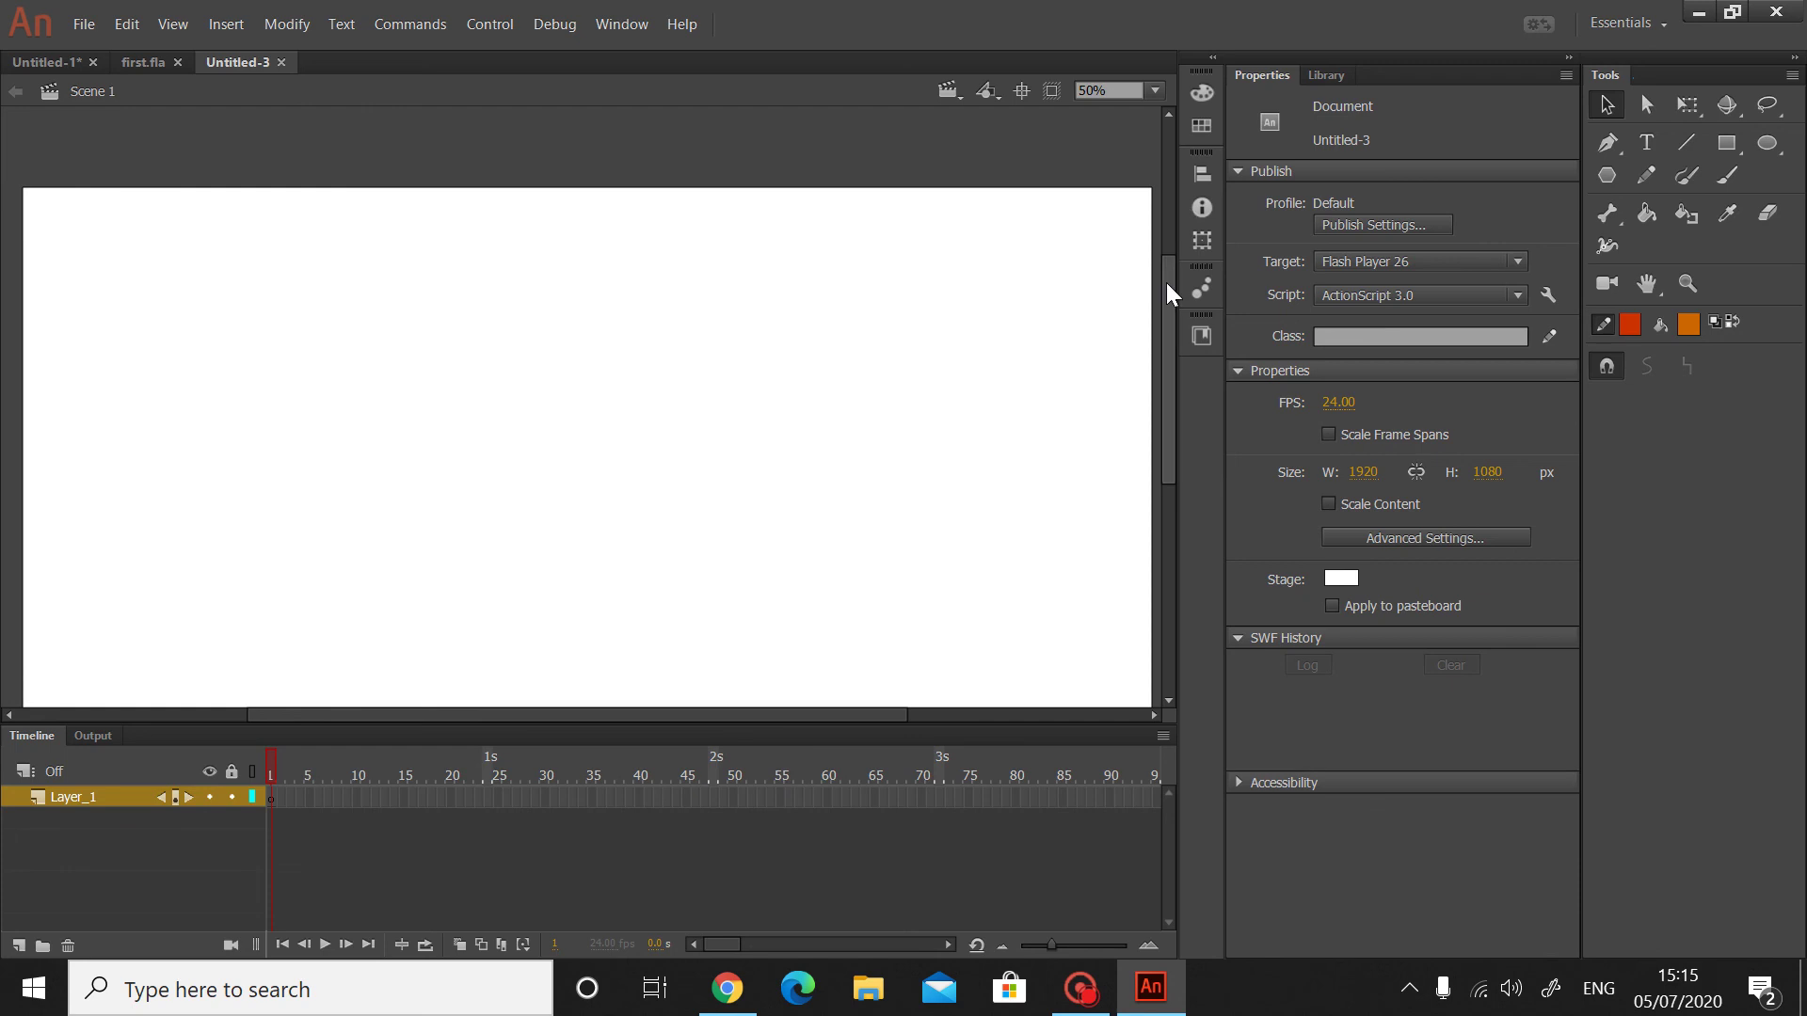
{"action": "scroll", "coordinate": [1167, 293], "scroll_direction": "down", "scroll_amount": 1}
{"action": "scroll", "coordinate": [1169, 307], "scroll_direction": "down", "scroll_amount": 3}
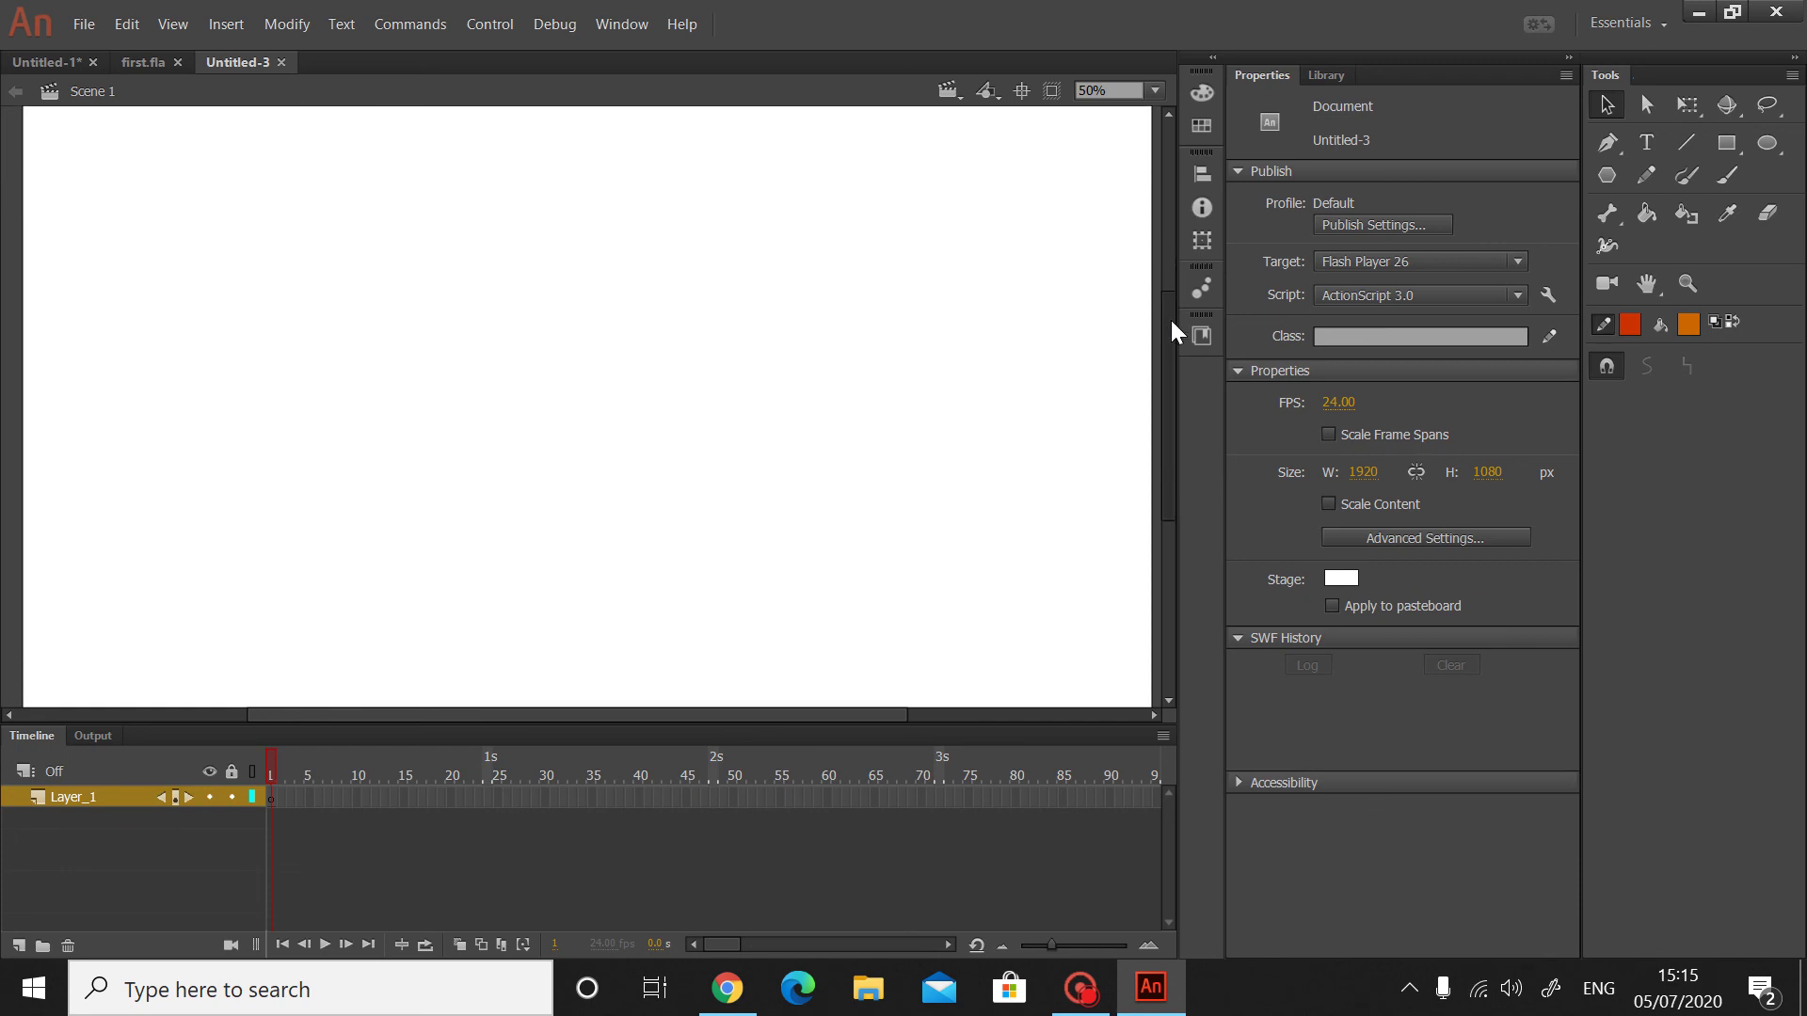
{"action": "left_click", "coordinate": [1156, 87]}
{"action": "left_click", "coordinate": [1120, 209]}
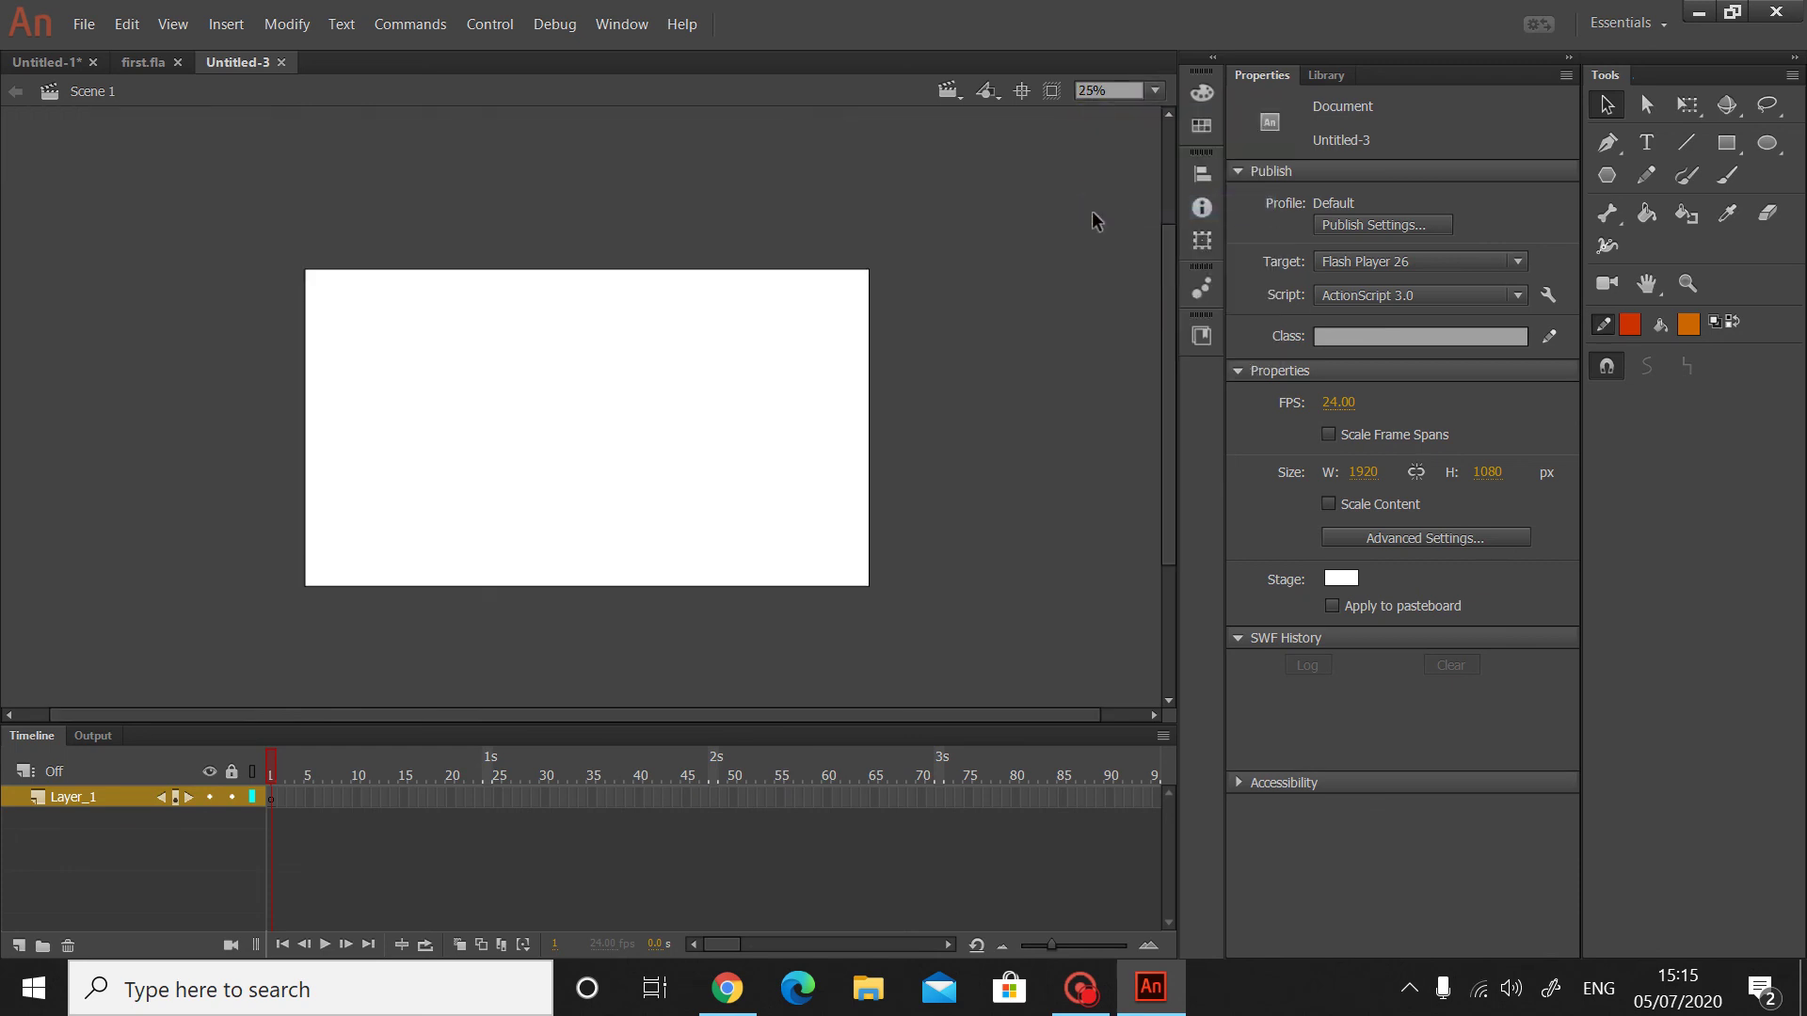